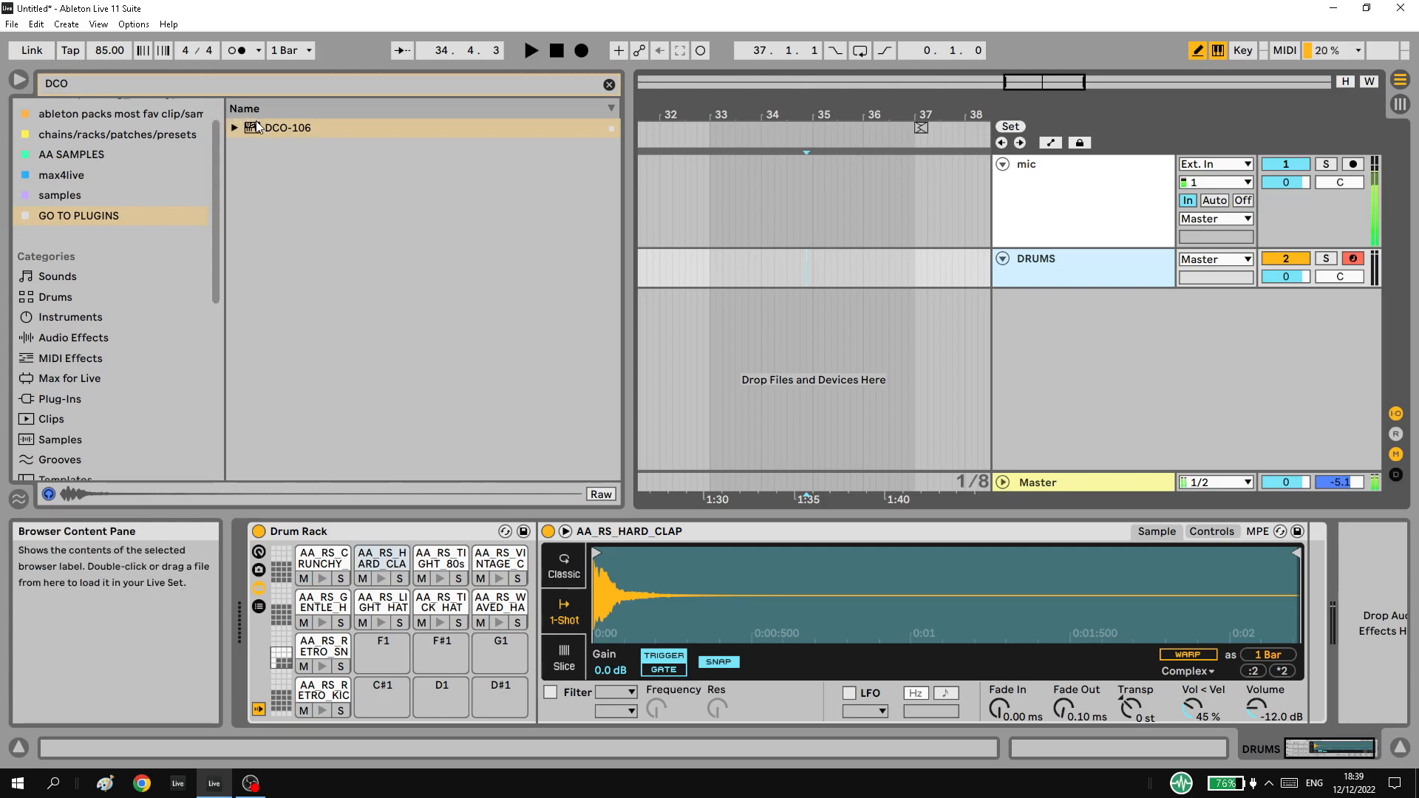
Create a new MIDI track with DCO-106 below DRUMS and insert an empty two-bar MIDI clip at bar 33 on DRUMS.
left_click_drag(258, 129, 835, 309)
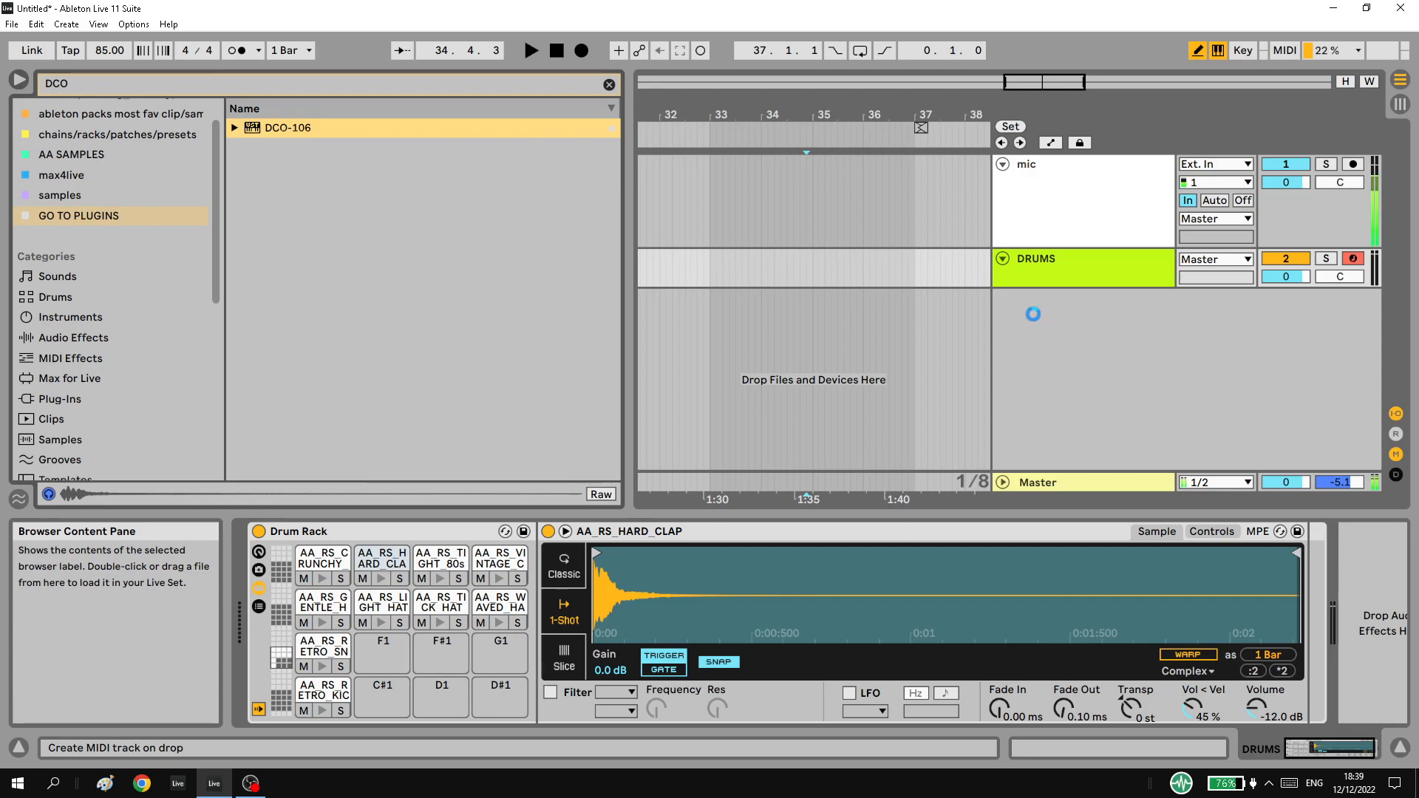
left_click_drag(712, 269, 813, 272)
key("ctrl+shift+m")
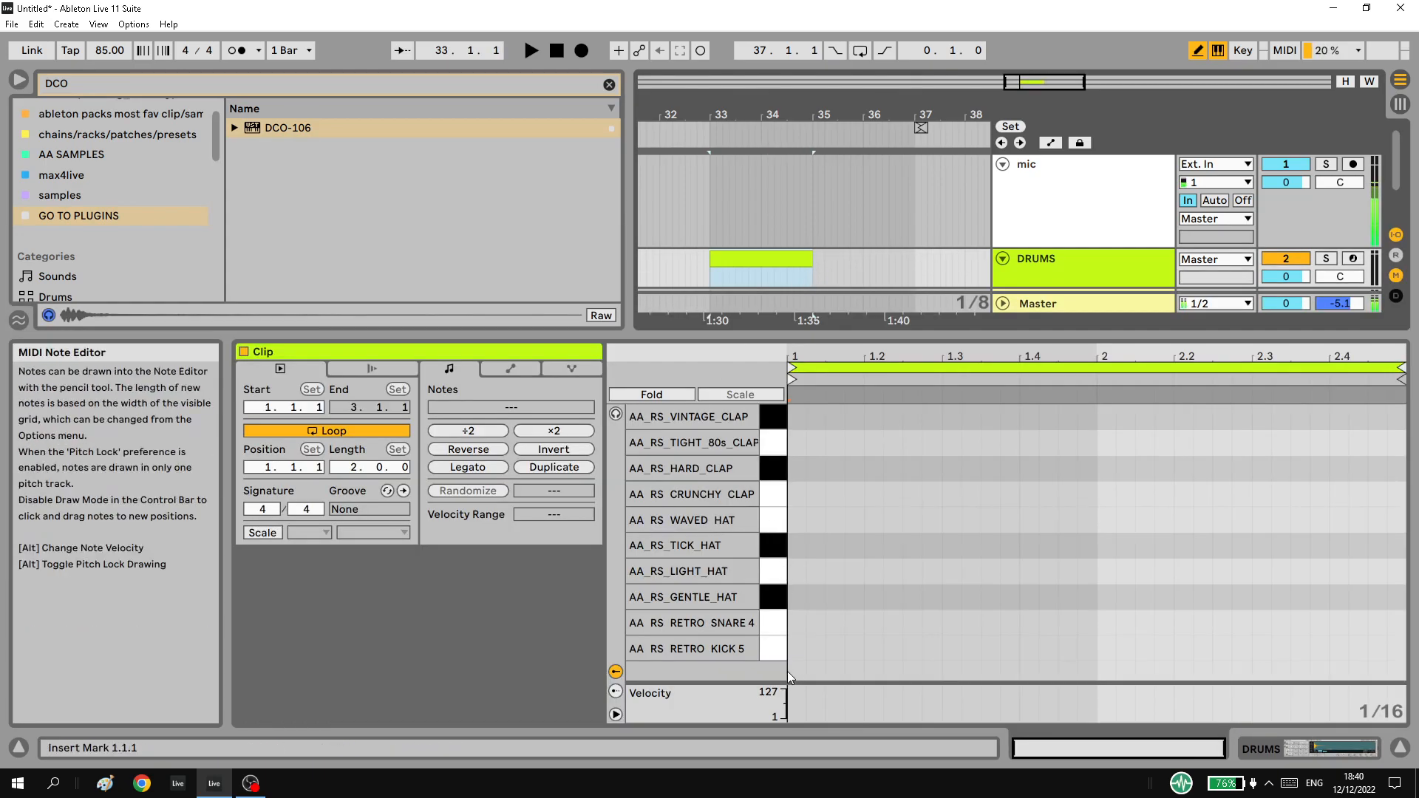
Place a RETRO KICK 5 note on beat 1.1 and a RETRO SNARE 4 note on beat 1.2, and audition them.
left_click(796, 649)
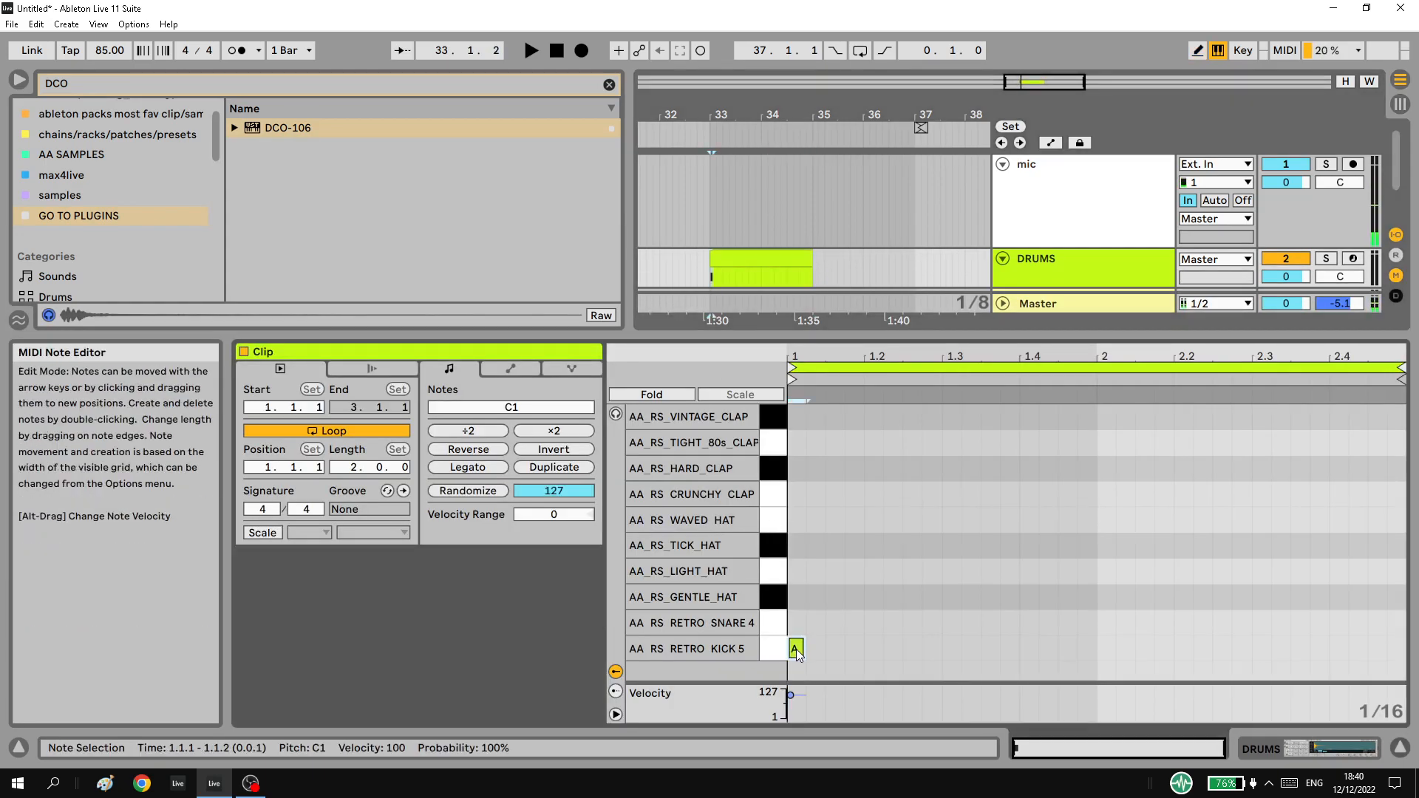
key("space")
key("b")
left_click(866, 627)
double_click(870, 624)
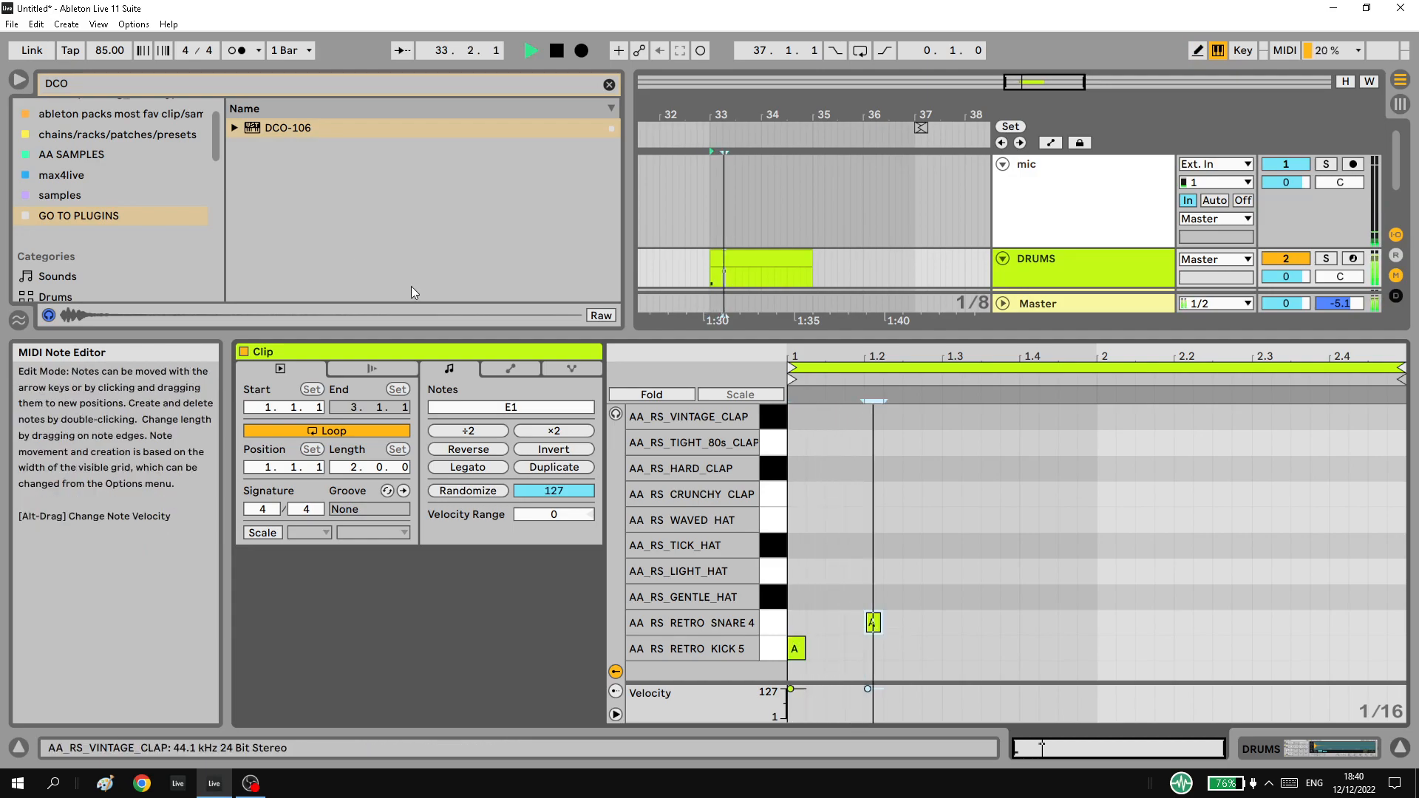
key("space")
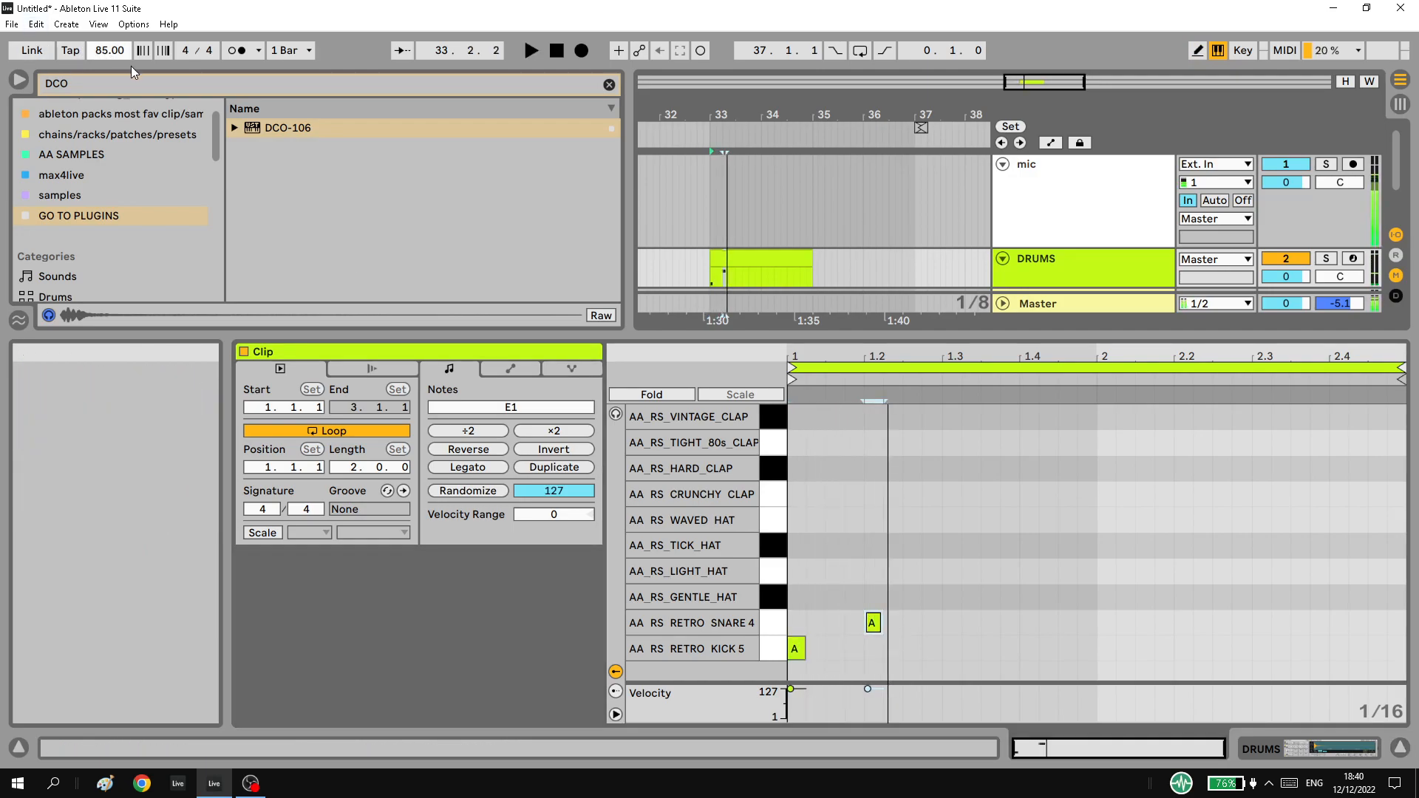
Set the tempo to 90 BPM, audition the beat and lengthen the snare note on beat 1.2 to an eighth note.
type("90")
key("Return")
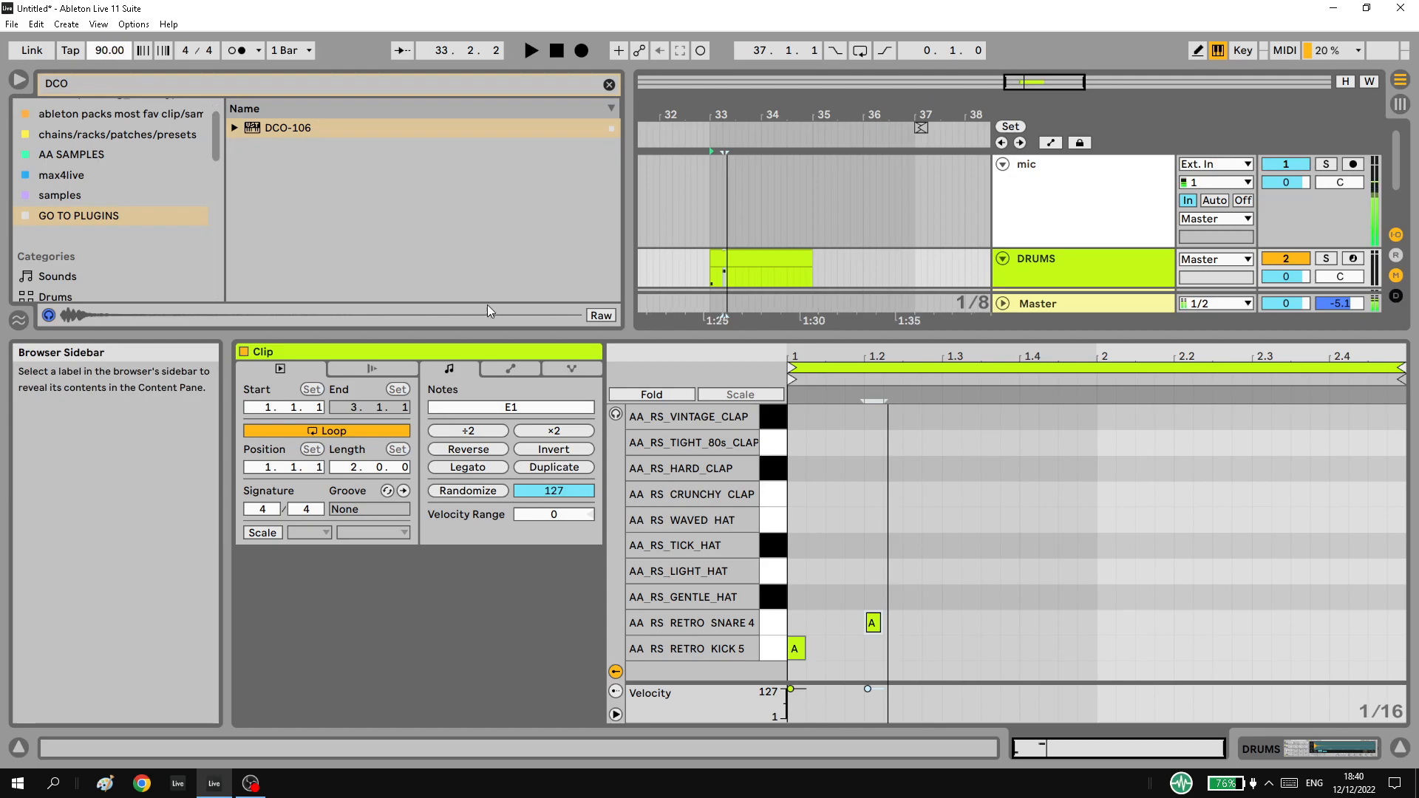
key("space")
key("space")
left_click_drag(880, 623, 901, 623)
Enable the low-pass filter on the RETRO SNARE 4 sample and set its frequency to 4.34 kHz while auditioning.
left_click(1326, 753)
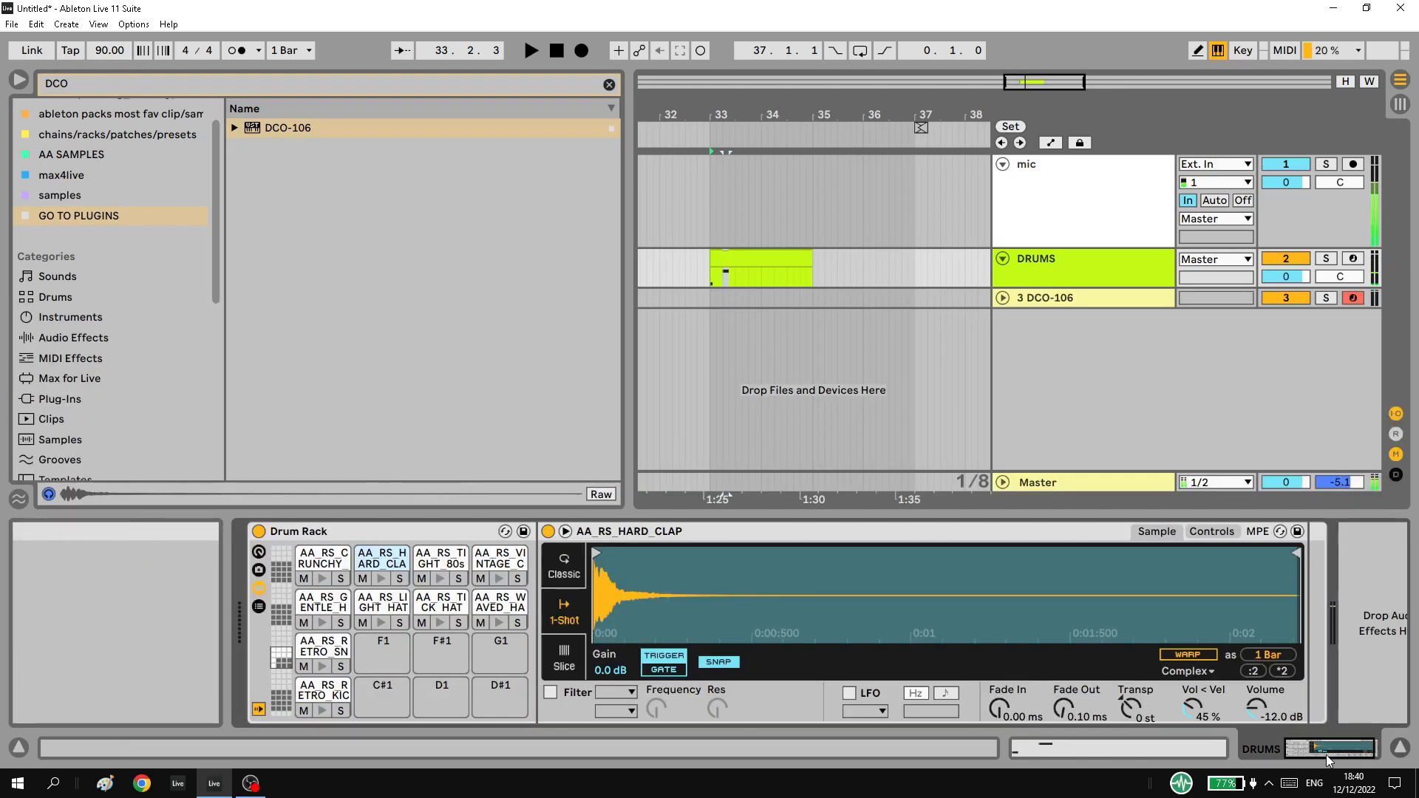
left_click(329, 640)
left_click(1213, 531)
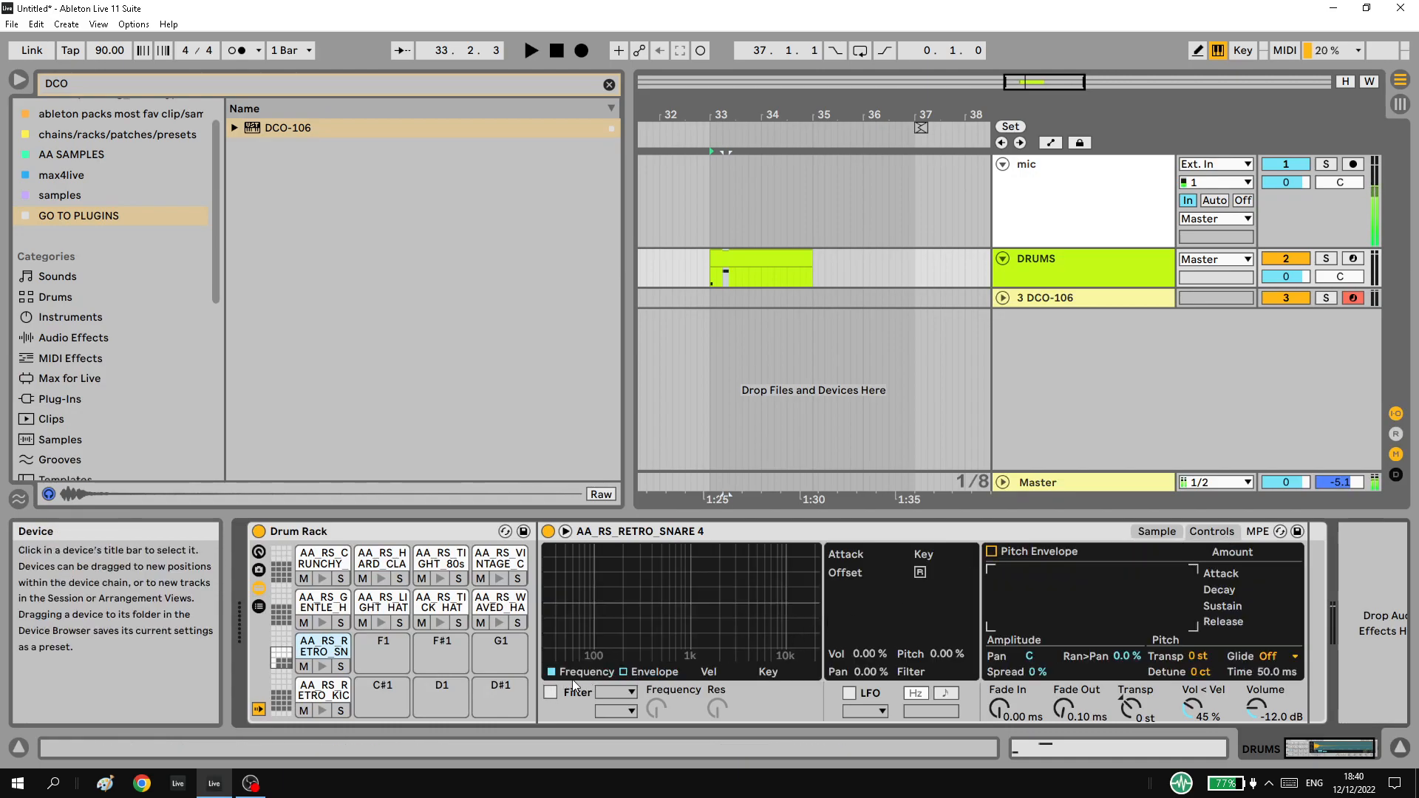
left_click(550, 692)
key("space")
left_click_drag(657, 707, 657, 711)
key("space")
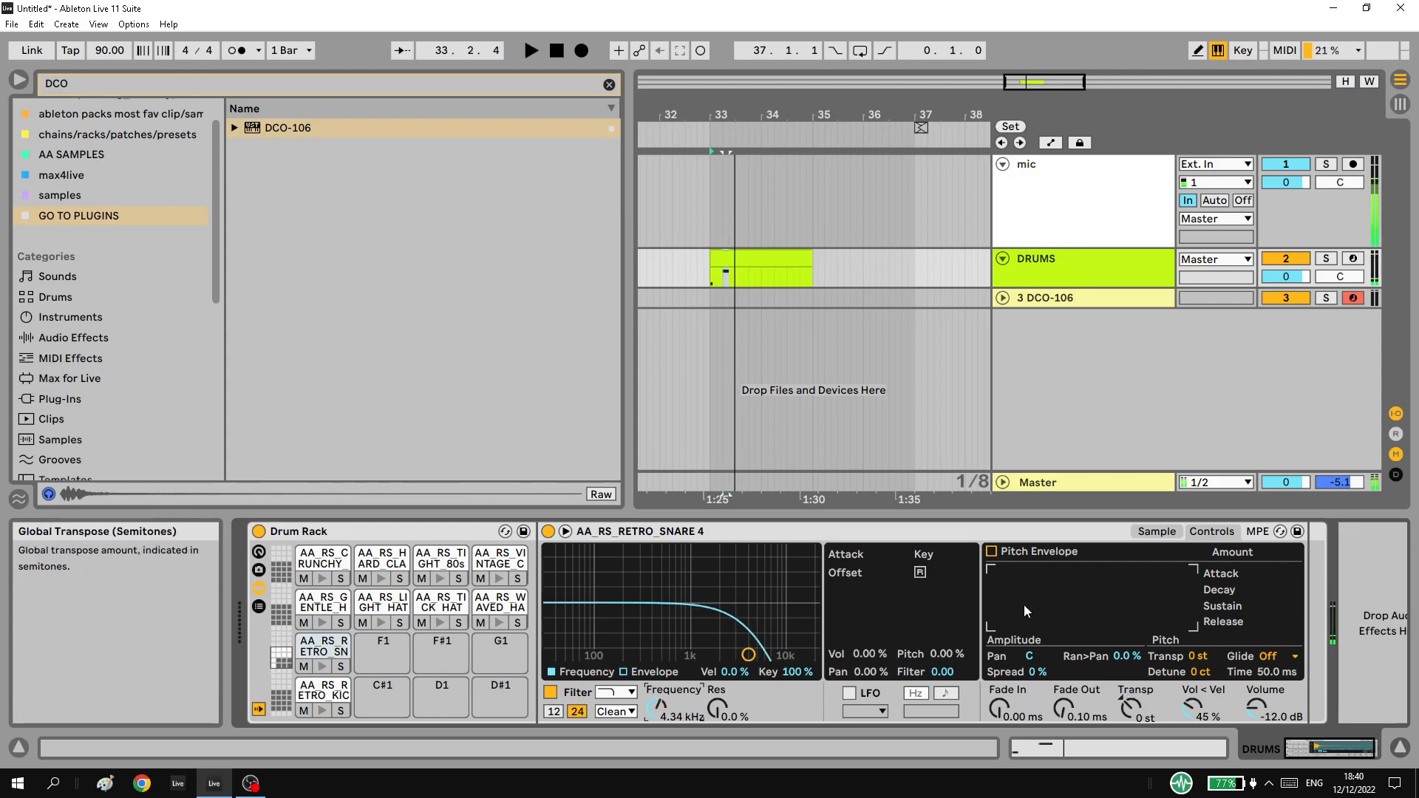
Switch the snare sample to Classic playback and set its envelope to 2.17 s decay, -19 dB sustain and 18.0 s release.
left_click(1157, 532)
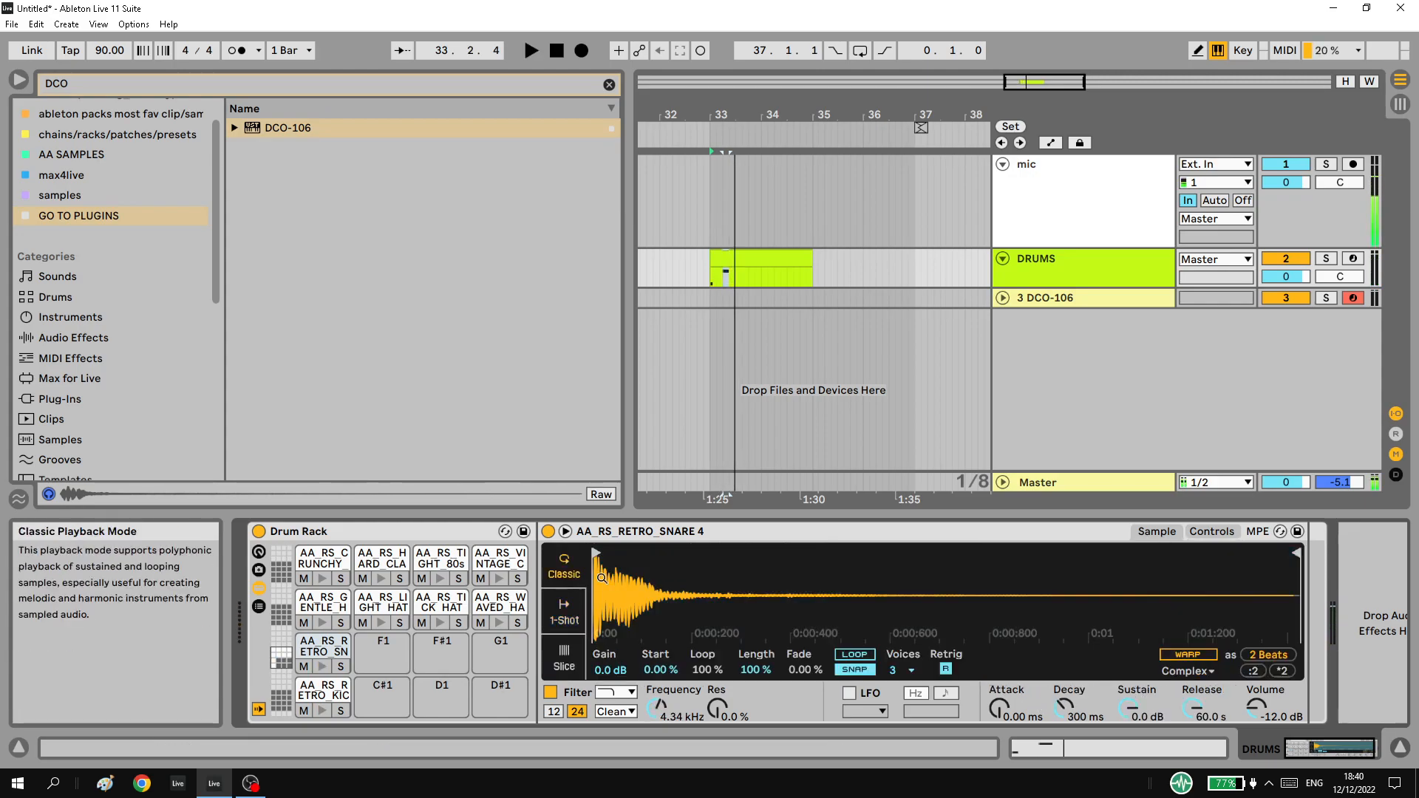
left_click_drag(1199, 708, 1136, 736)
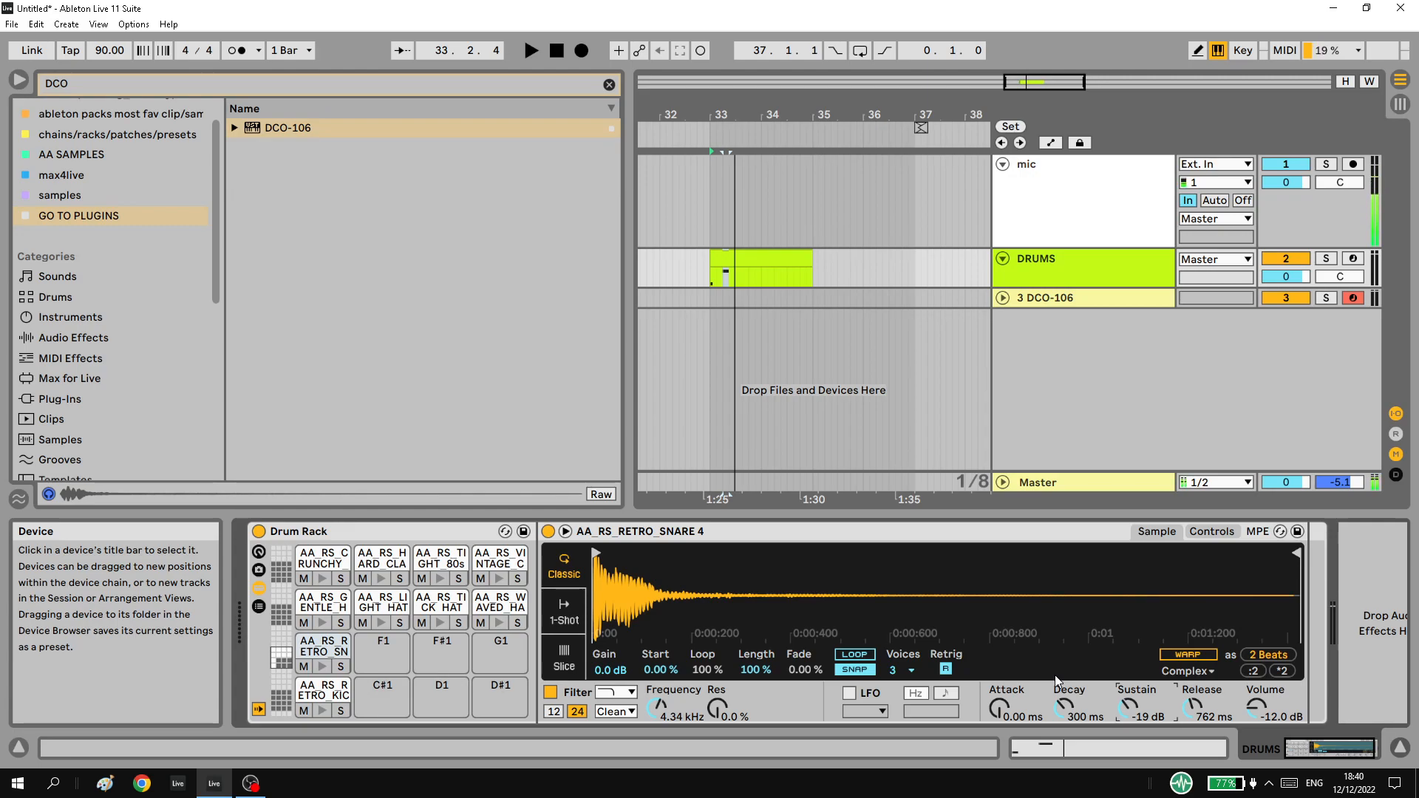
key("space")
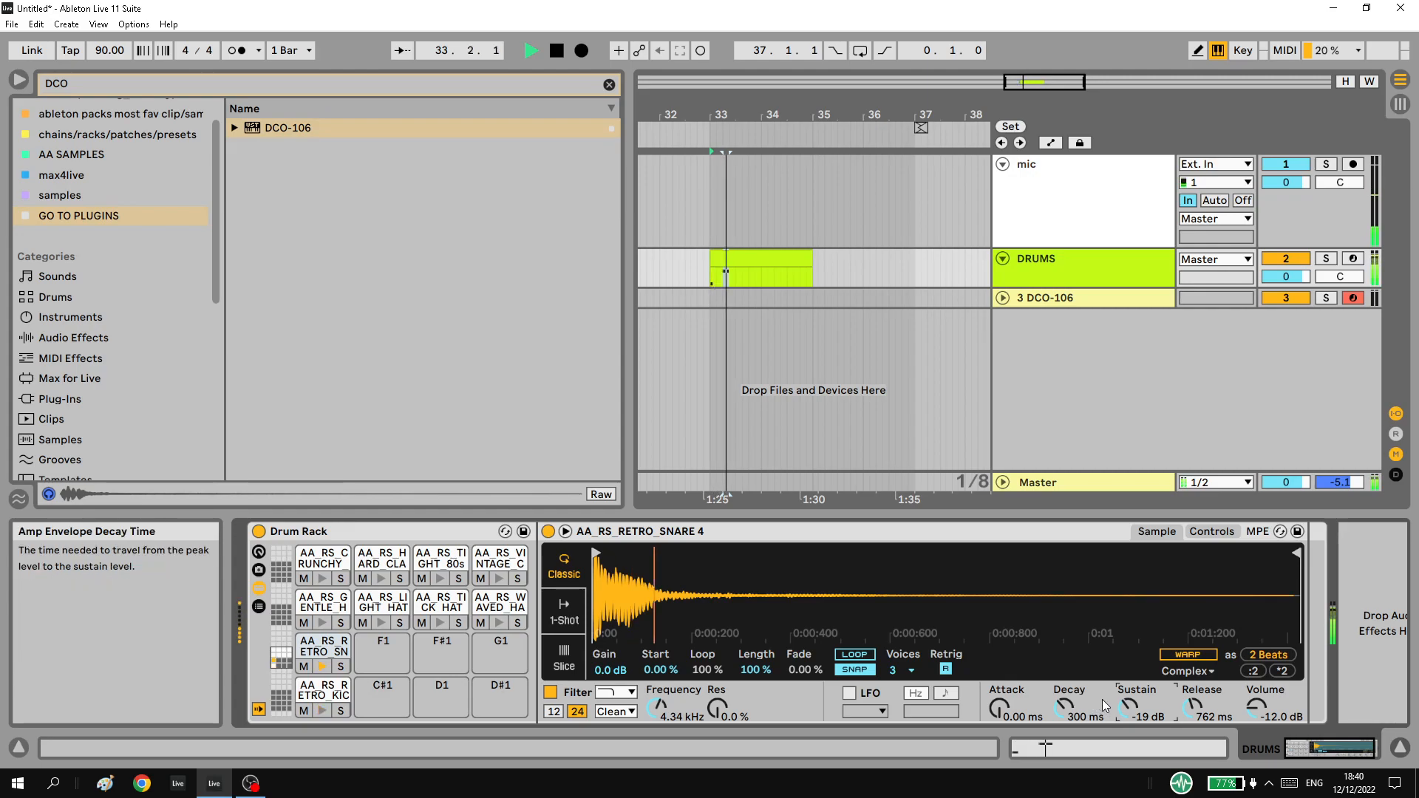
left_click_drag(1065, 709, 1065, 678)
key("space")
key("space")
key("space")
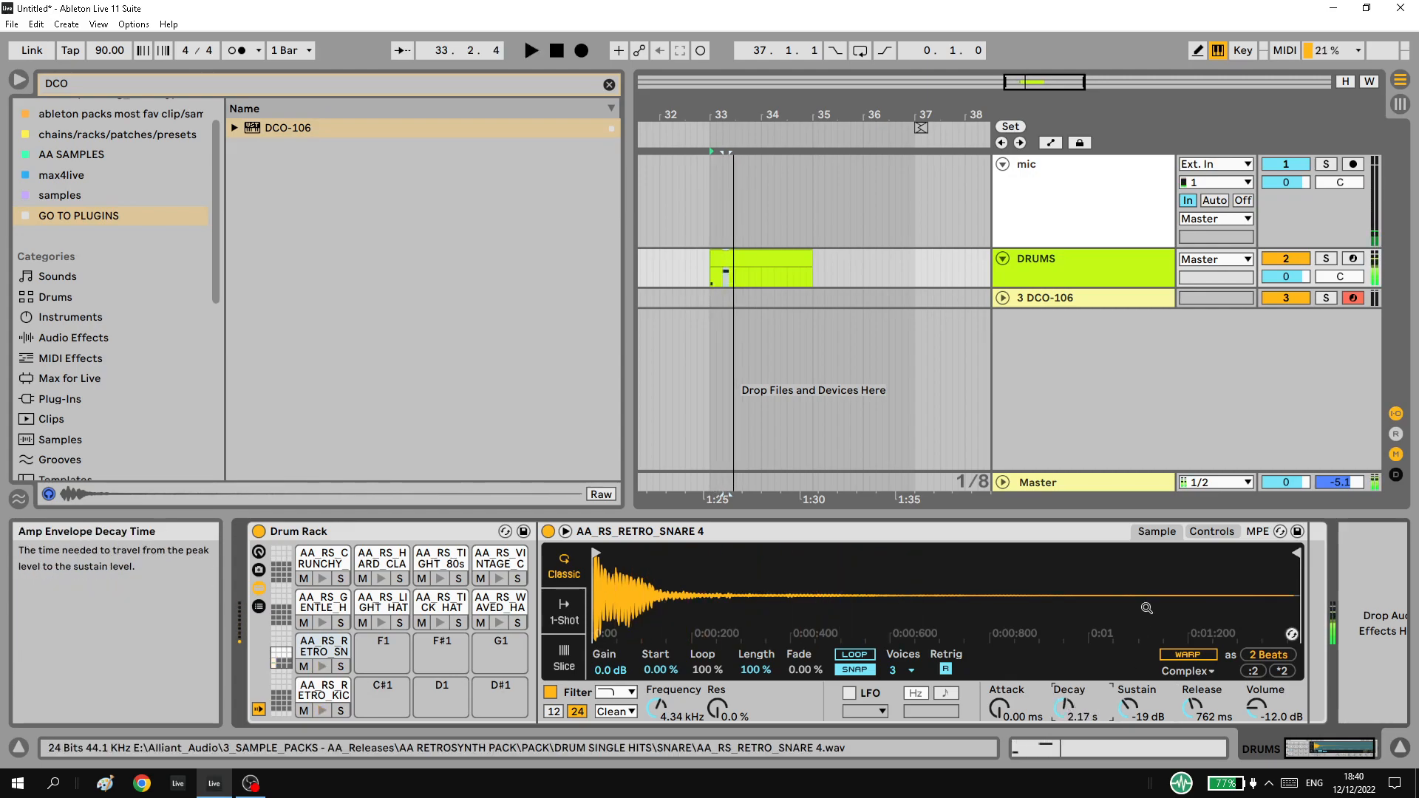
left_click_drag(1193, 709, 1193, 676)
key("space")
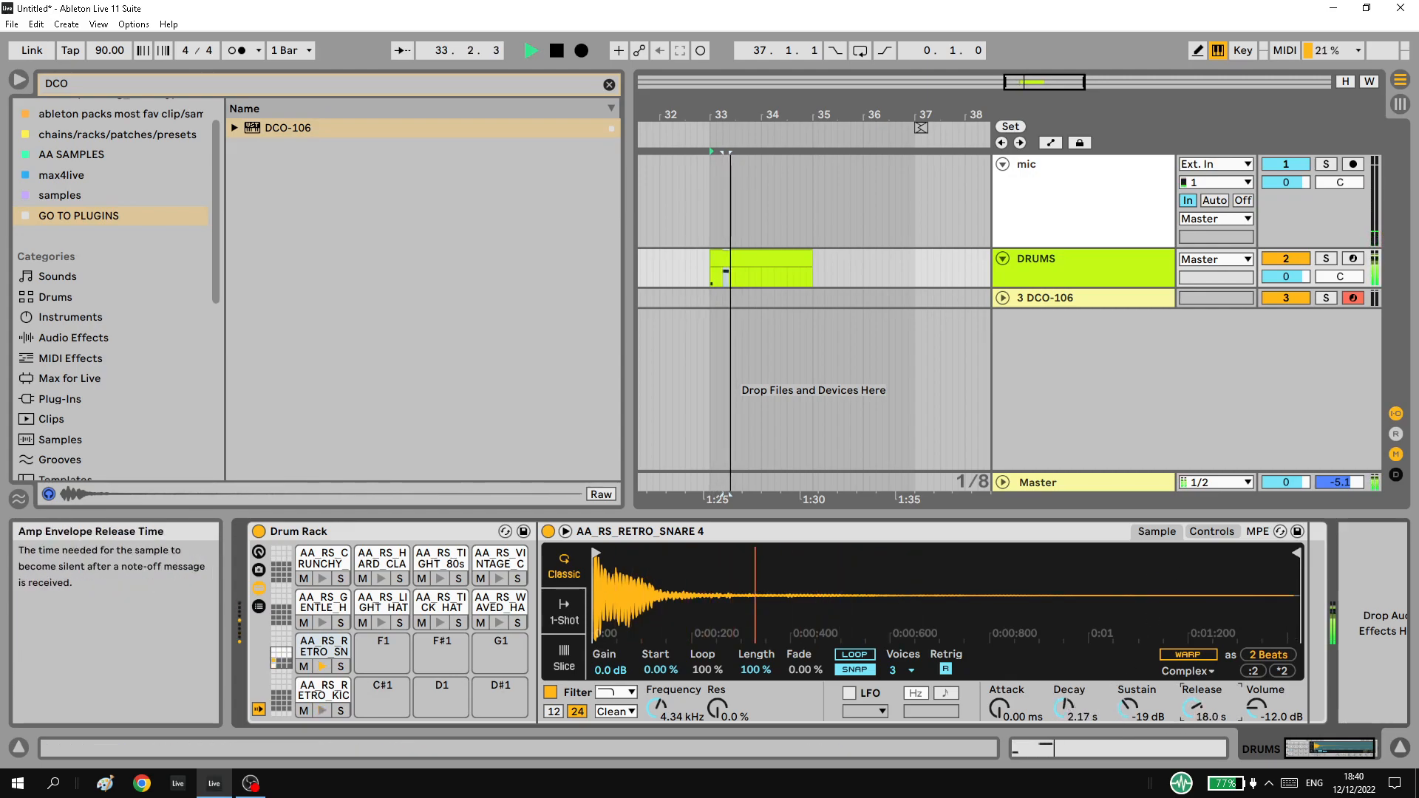
key("space")
Lengthen the kick to an eighth note in the DRUMS clip and duplicate the kick-snare pattern to fill both bars.
double_click(765, 277)
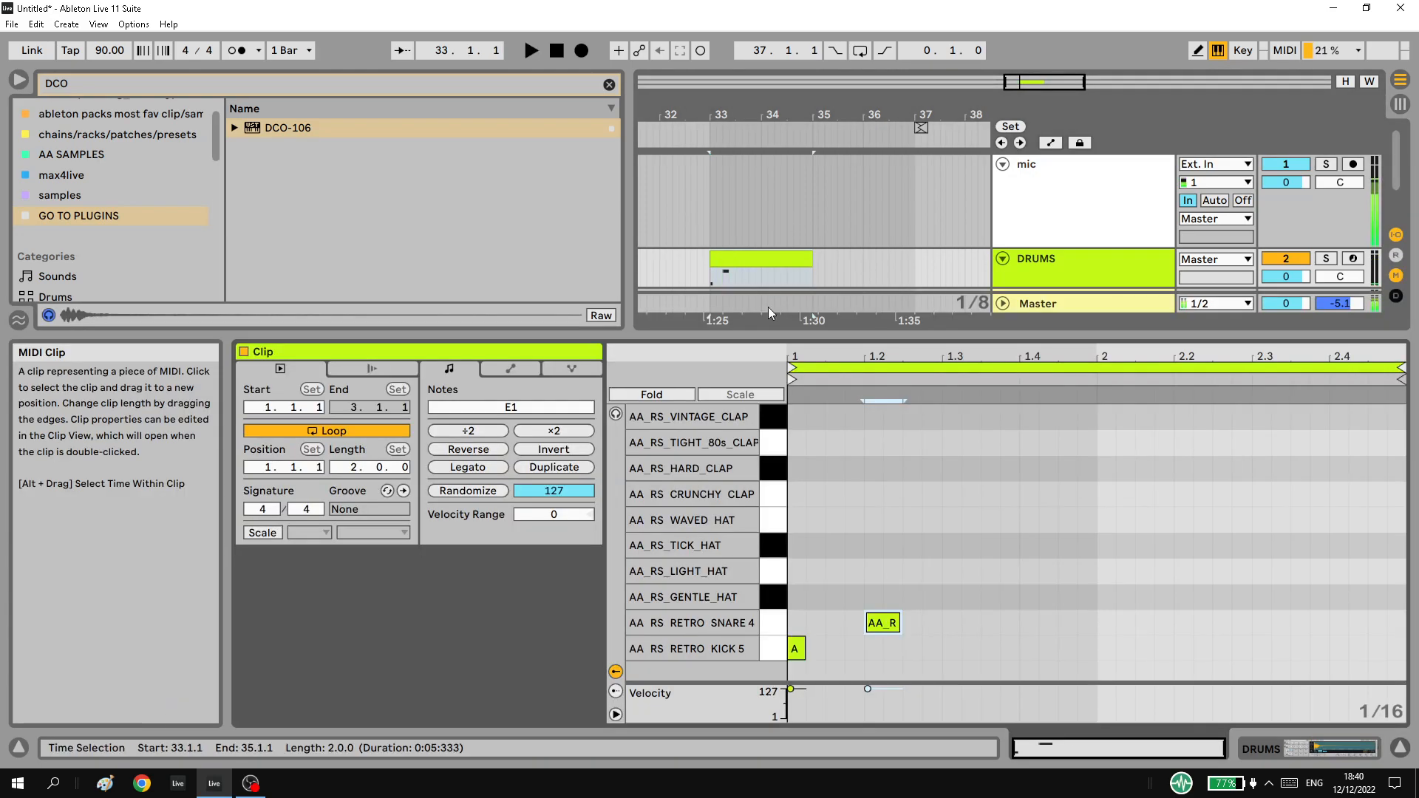
left_click_drag(805, 649, 969, 652)
left_click_drag(970, 653, 1133, 652)
key("ctrl+a")
key("ctrl+d")
key("space")
left_click(1103, 584)
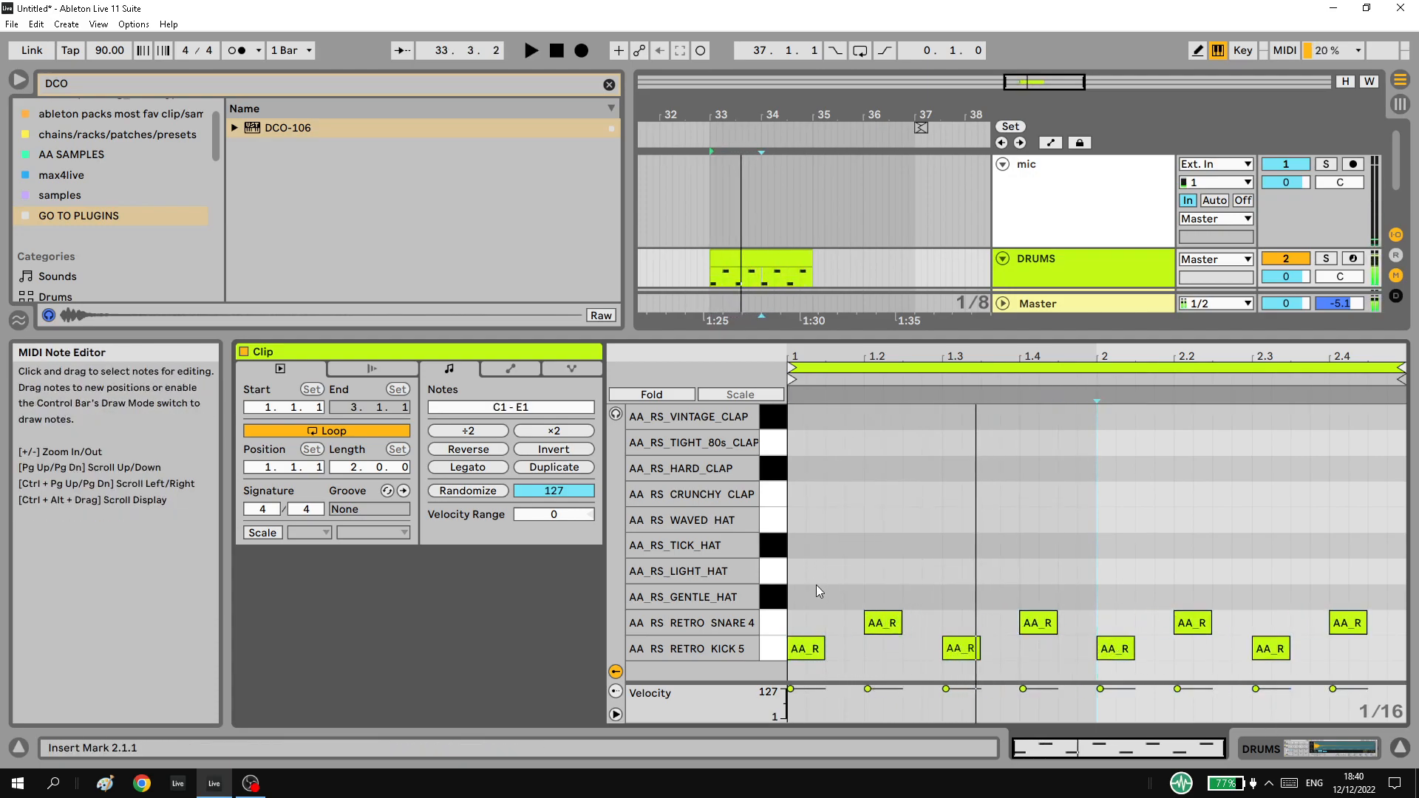
Create a pair of eighth-note LIGHT_HAT notes from beat 1.1, with velocity 8 on the beat and 80 on the off-beat.
double_click(796, 571)
key("space")
left_click_drag(806, 576, 817, 662)
key("ctrl+d")
left_click_drag(833, 574, 834, 521)
left_click_drag(846, 532, 780, 584)
Duplicate the LIGHT_HAT pair until it fills the two-bar clip, and play back the drum pattern.
key("ctrl+d")
key("ctrl+d")
key("ctrl+d")
key("ctrl+d")
key("ctrl+d")
key("ctrl+d")
key("ctrl+d")
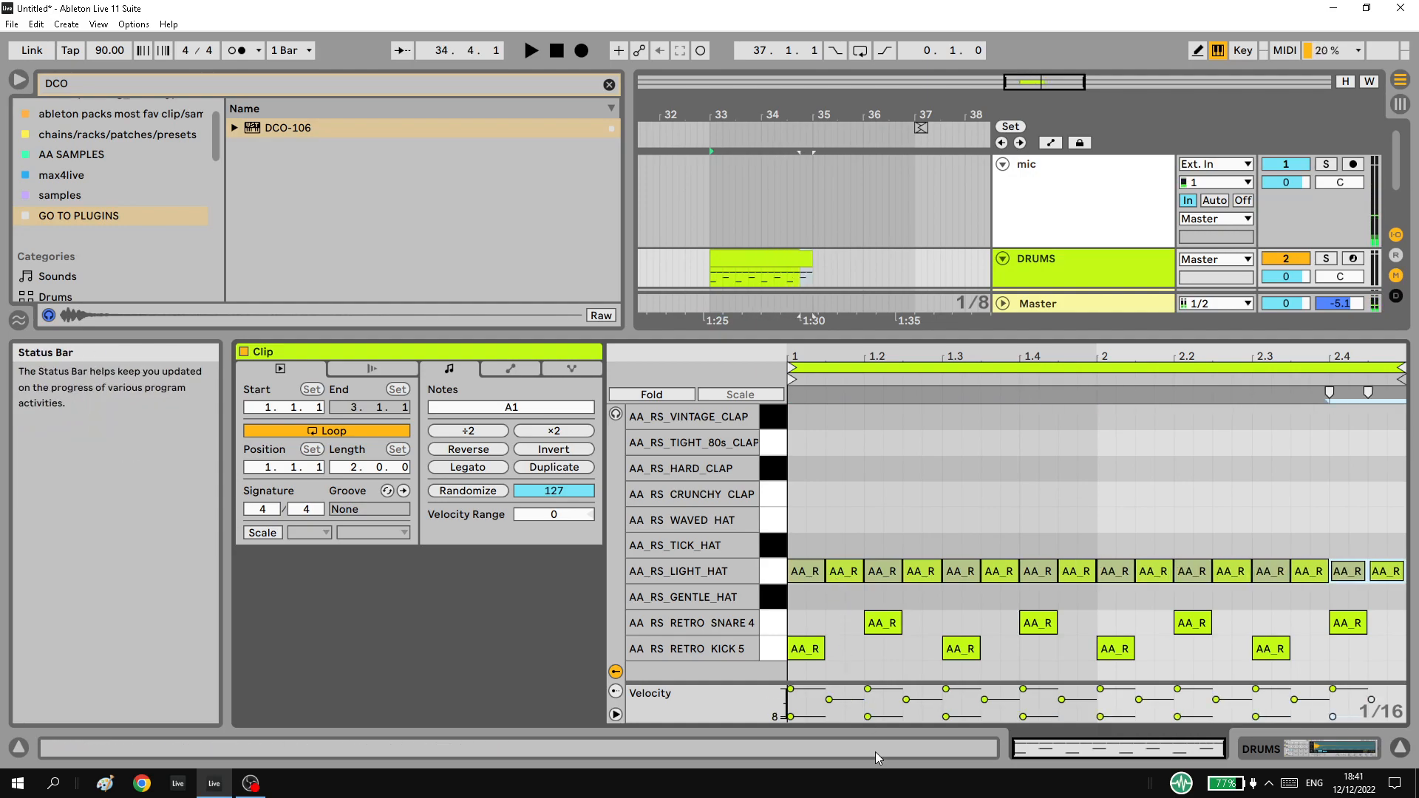
key("space")
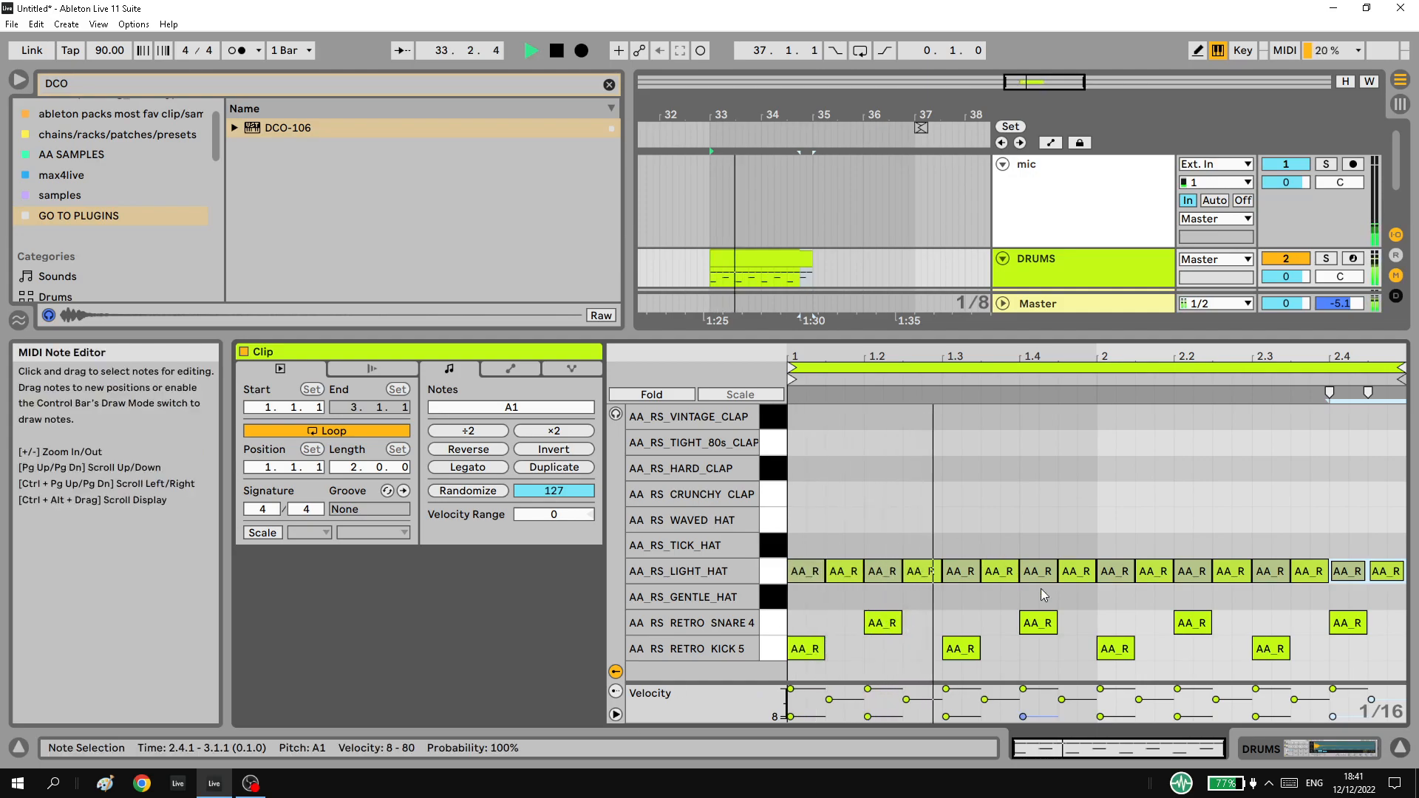
Show the Drum Rack's chain list and examine the RETRO KICK 5 and RETRO SNARE 4 samples during playback.
left_click(1292, 748)
left_click(259, 608)
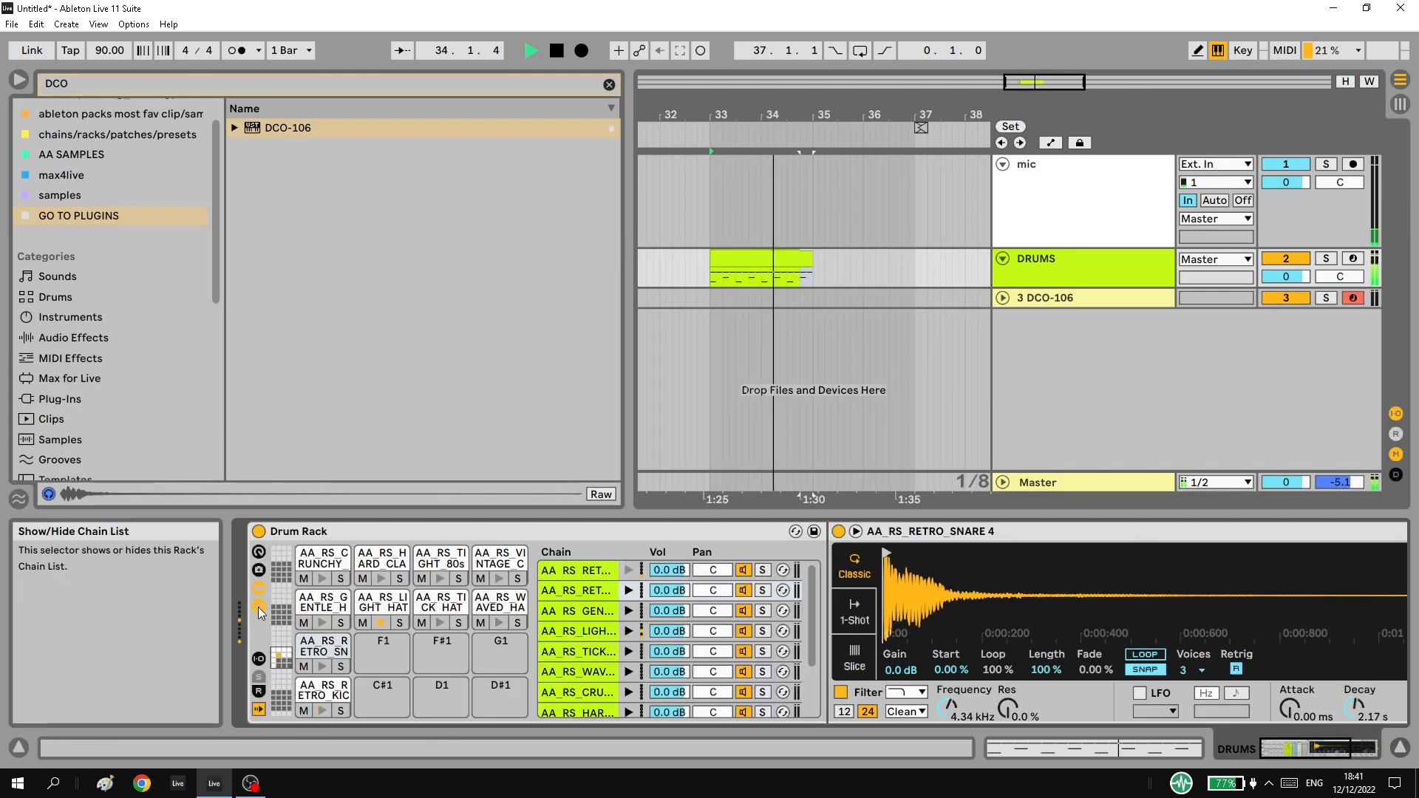
left_click(323, 690)
left_click_drag(961, 591, 961, 617)
left_click(323, 646)
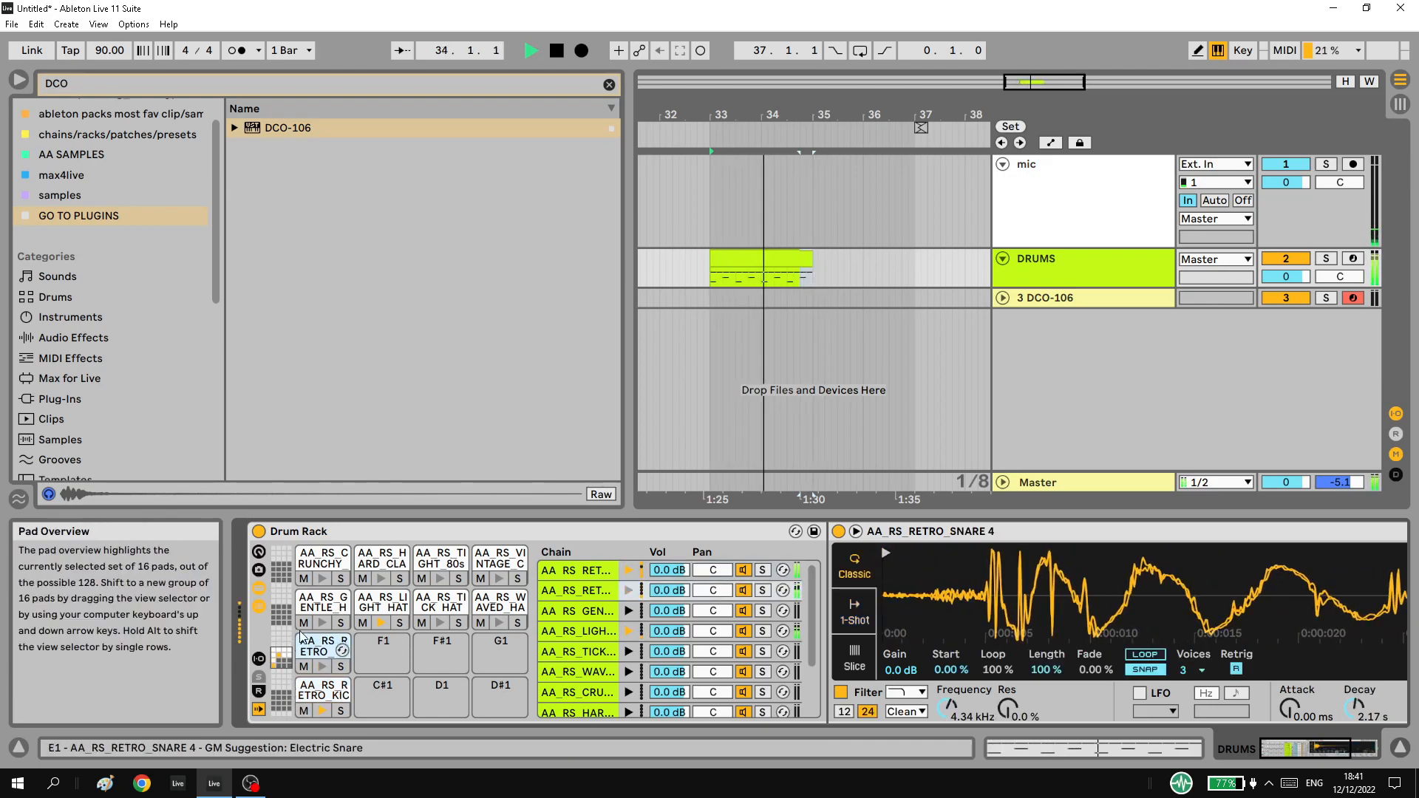
Enable the low-pass filter on the LIGHT_HAT sample and set its frequency to 10.6 kHz while auditioning.
left_click(381, 602)
left_click_drag(1327, 749, 1390, 750)
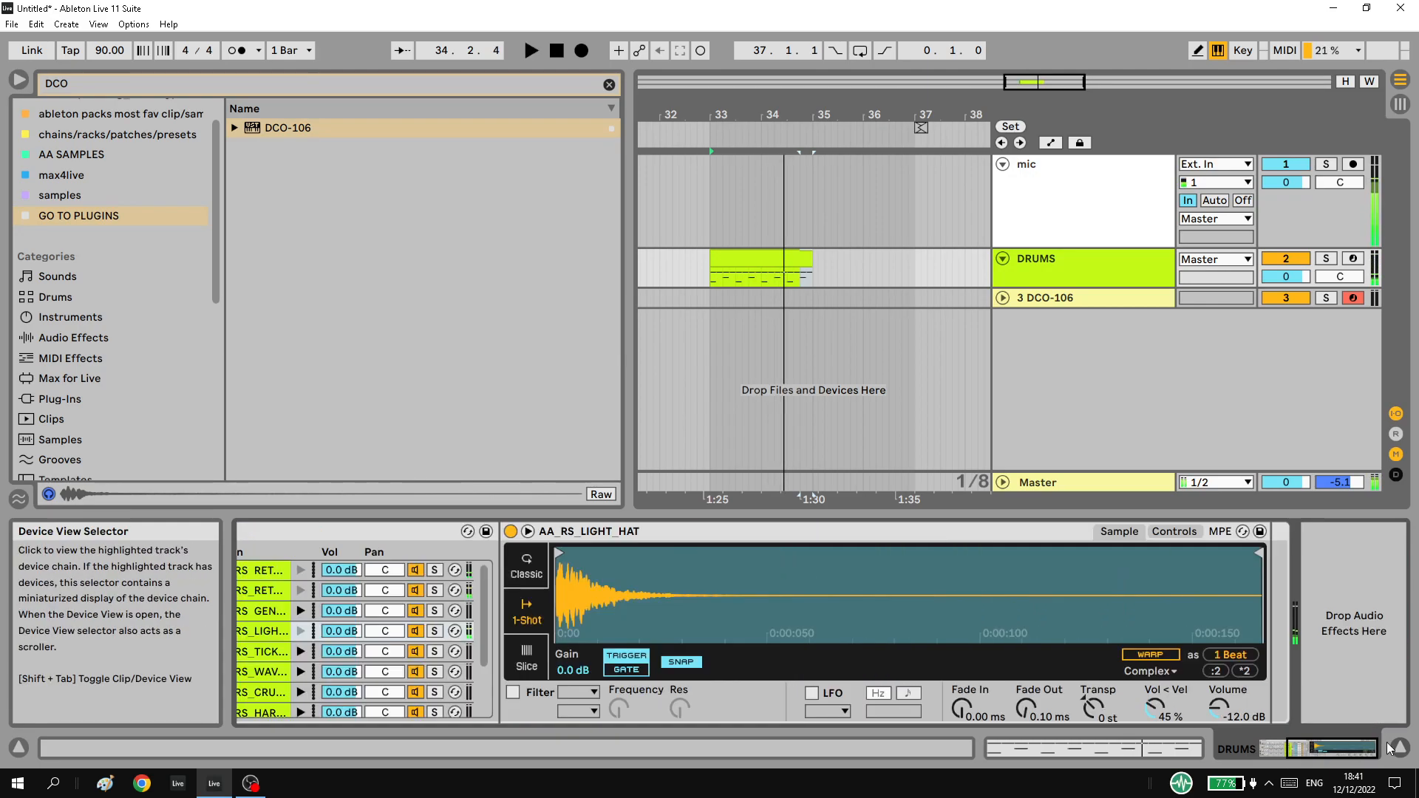
left_click(1155, 532)
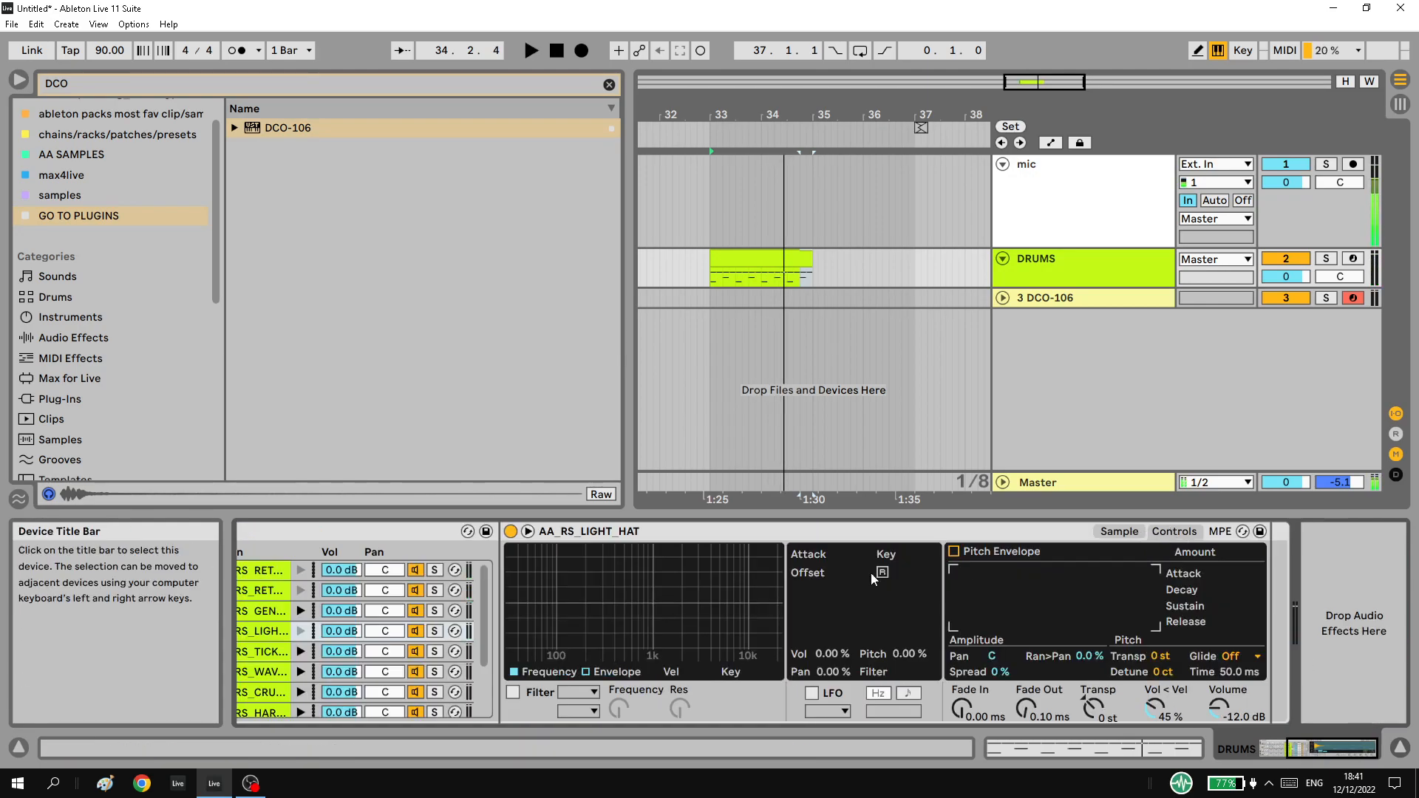
left_click(512, 692)
left_click_drag(621, 707, 620, 727)
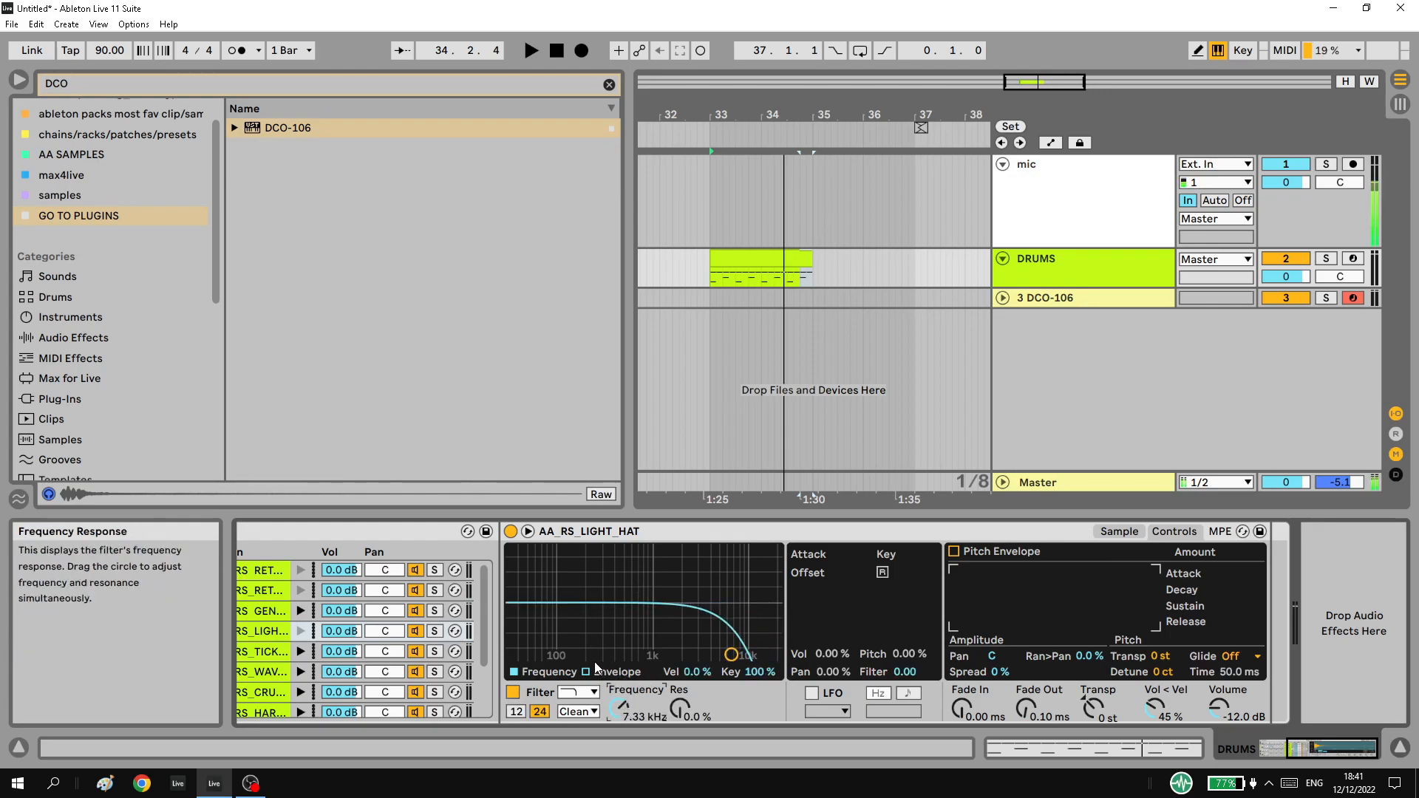
key("space")
mouse_move(619, 708)
left_mouse_down()
mouse_move(619, 686)
mouse_move(621, 717)
left_mouse_up()
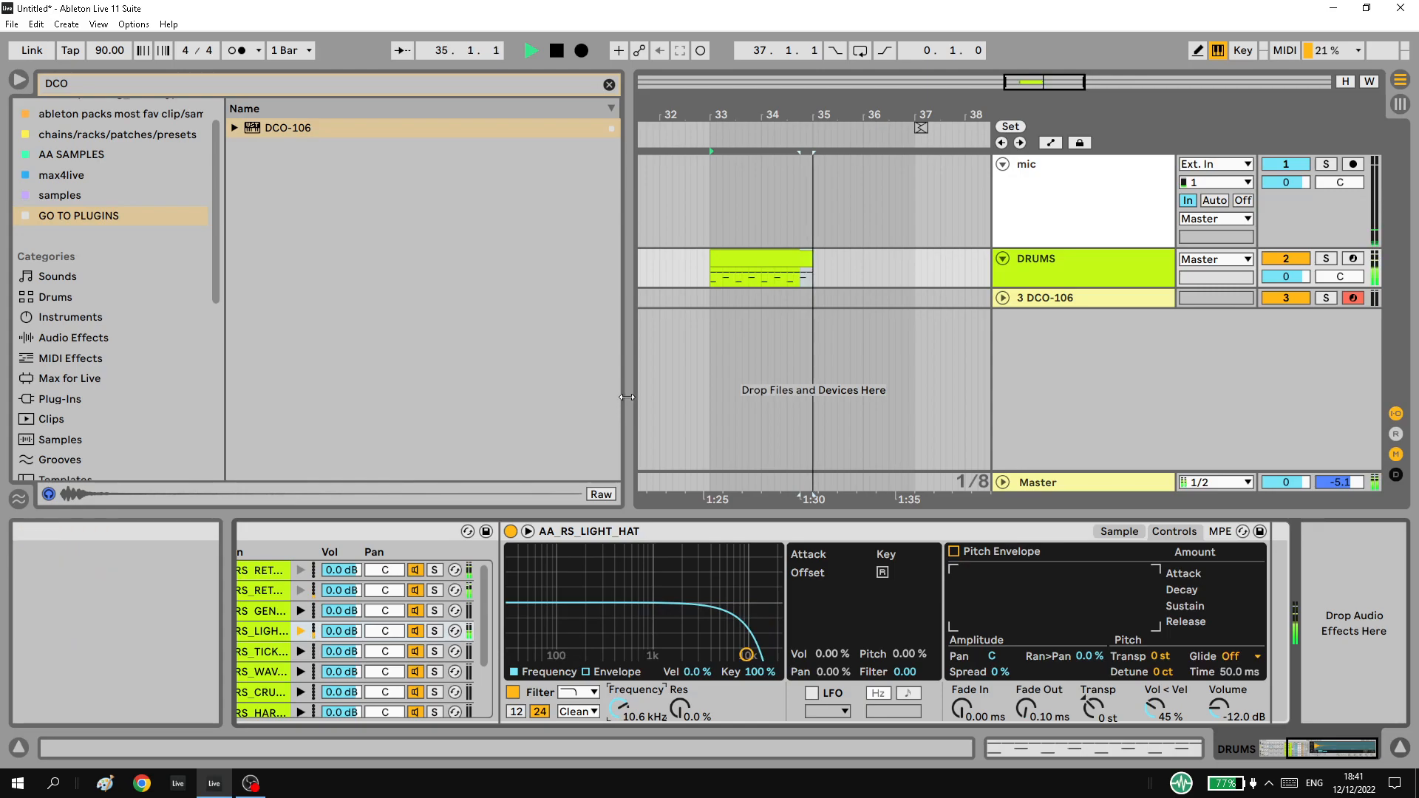
key("space")
Rename the DCO-106 track by adding "- BASS" to its name.
left_click(801, 255)
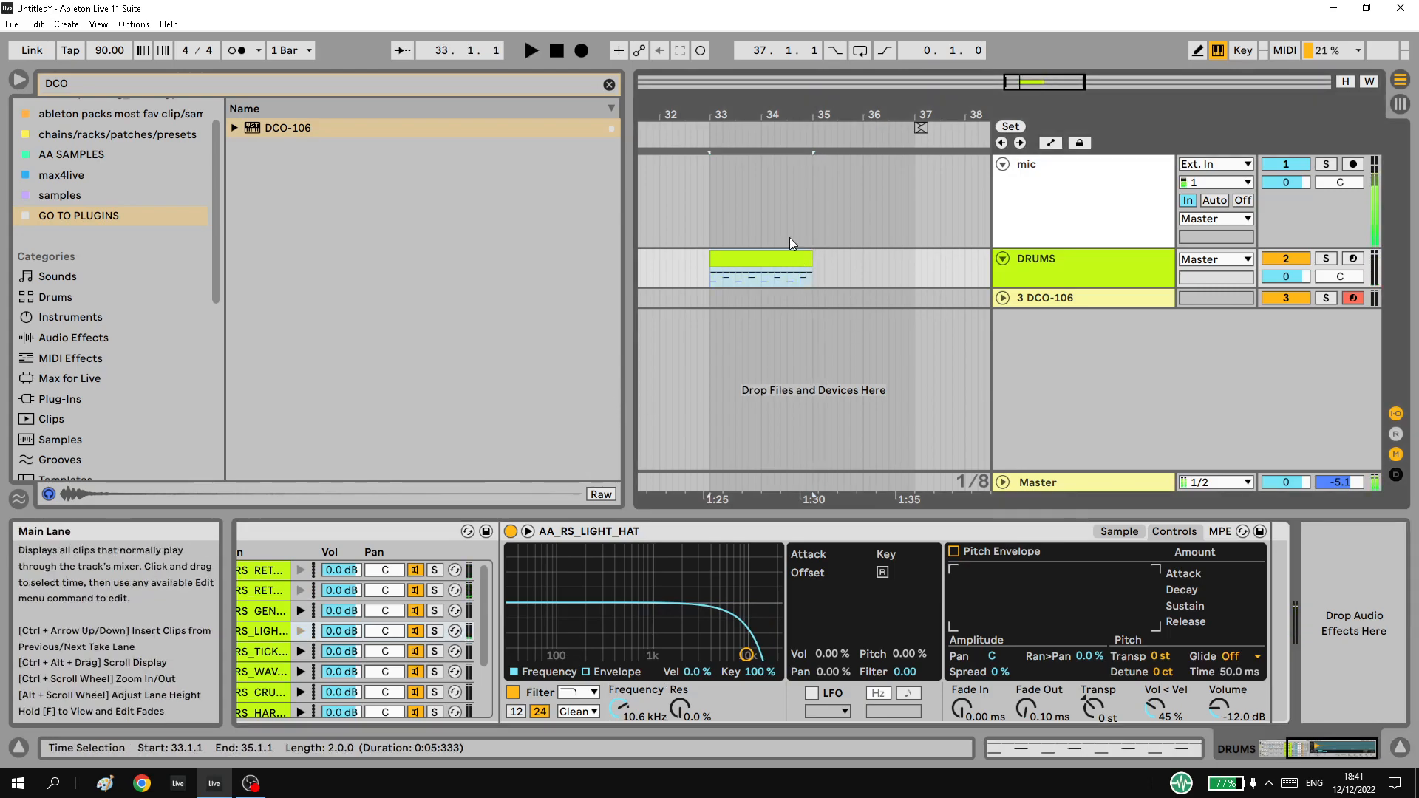
left_click(1092, 298)
key("ctrl+r")
key("End")
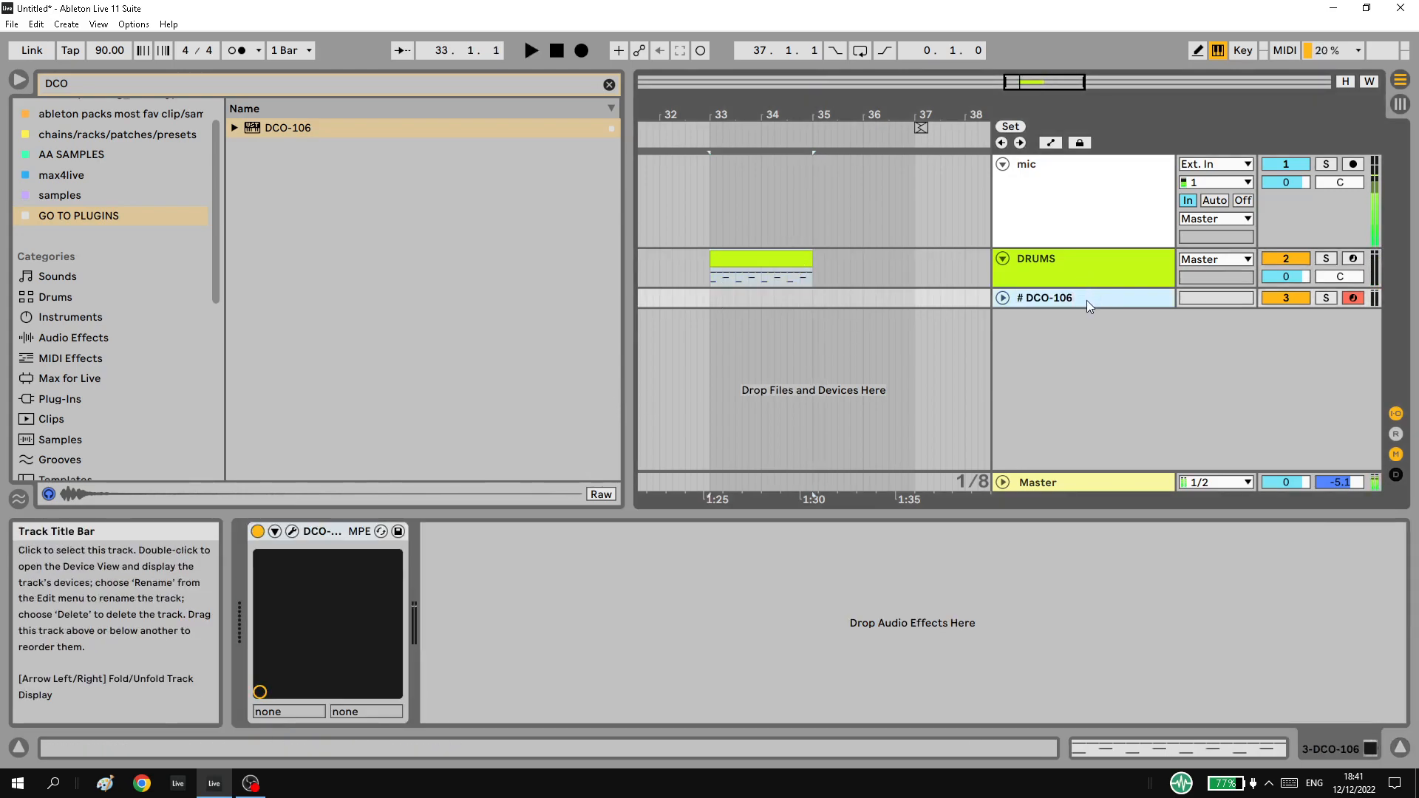
type("- BASS")
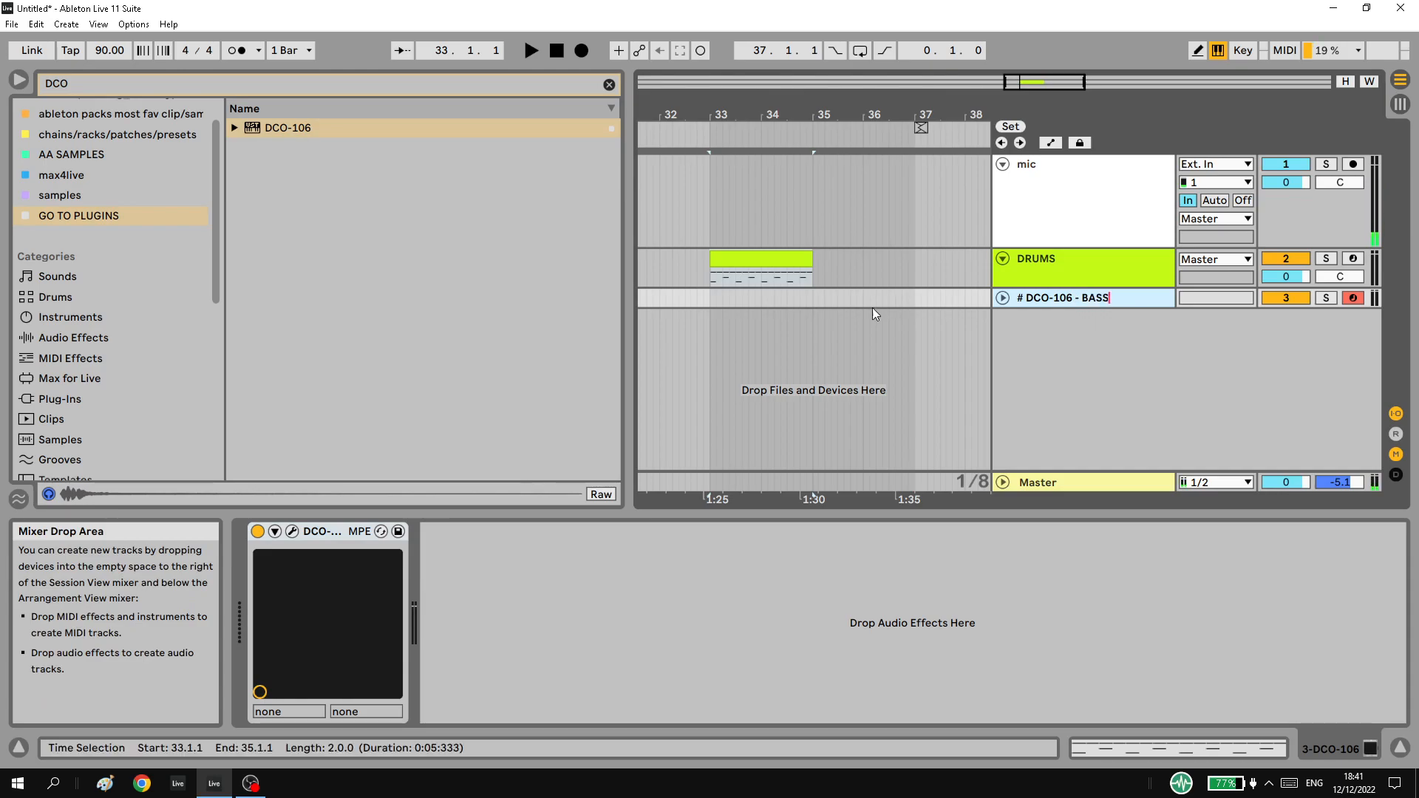
Insert an empty two-bar MIDI clip on the bass track at bar 33, lined up with the drum clip.
left_click(680, 300)
mouse_move(681, 300)
left_mouse_down()
mouse_move(800, 303)
mouse_move(695, 297)
left_mouse_up()
left_click(807, 300)
key("ctrl+shift+m")
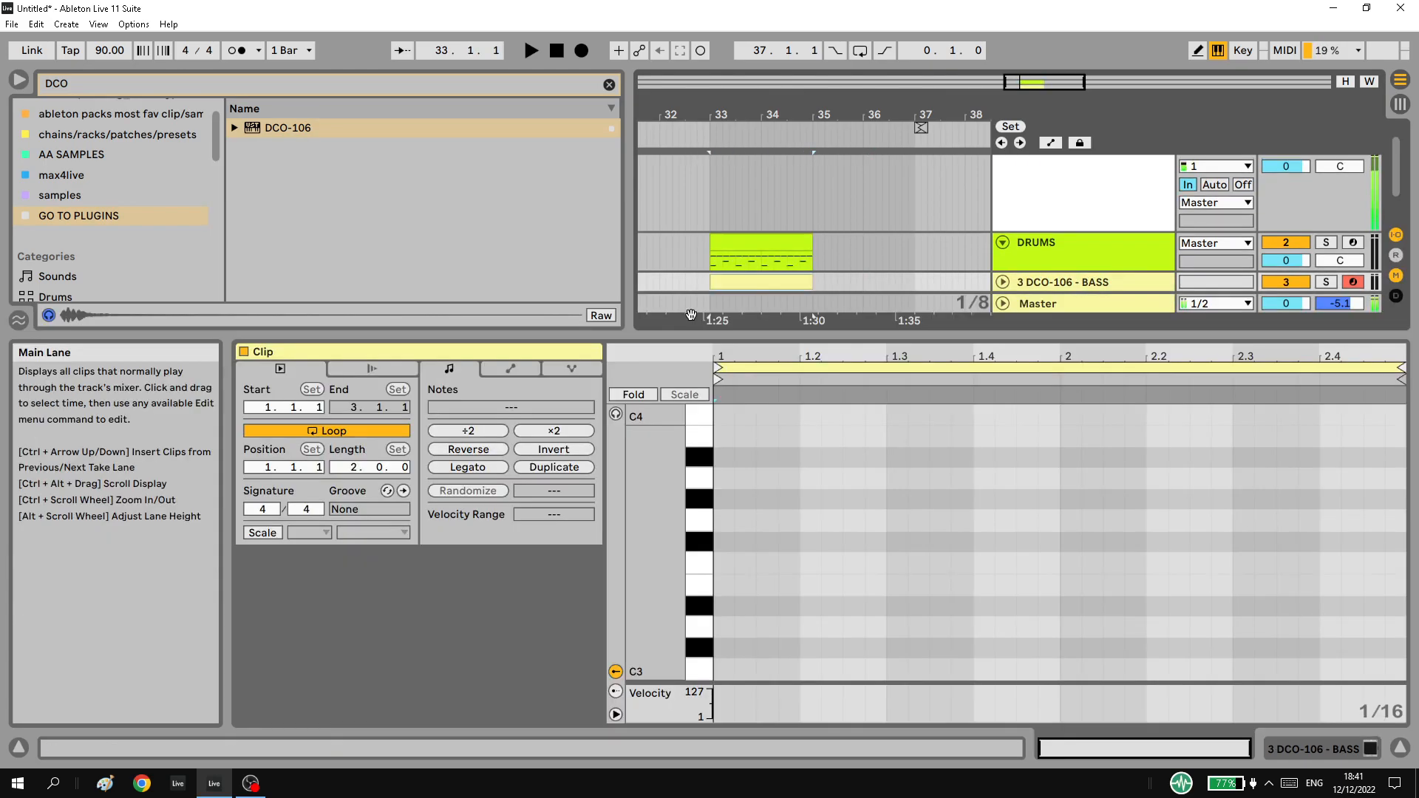
Open the bass track's DCO-106 interface, view its preset list and start from a new blank patch.
key("shift+Tab")
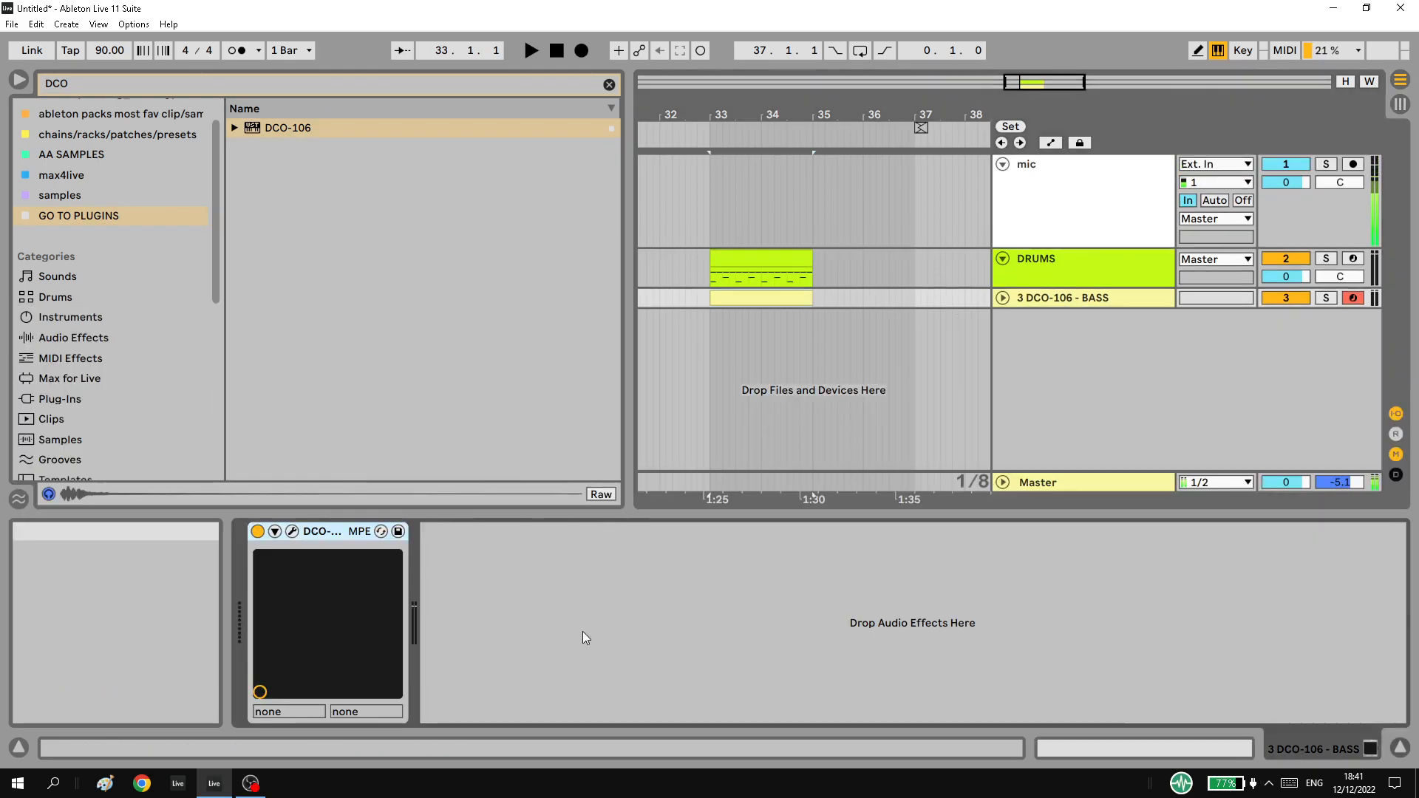
left_click(292, 532)
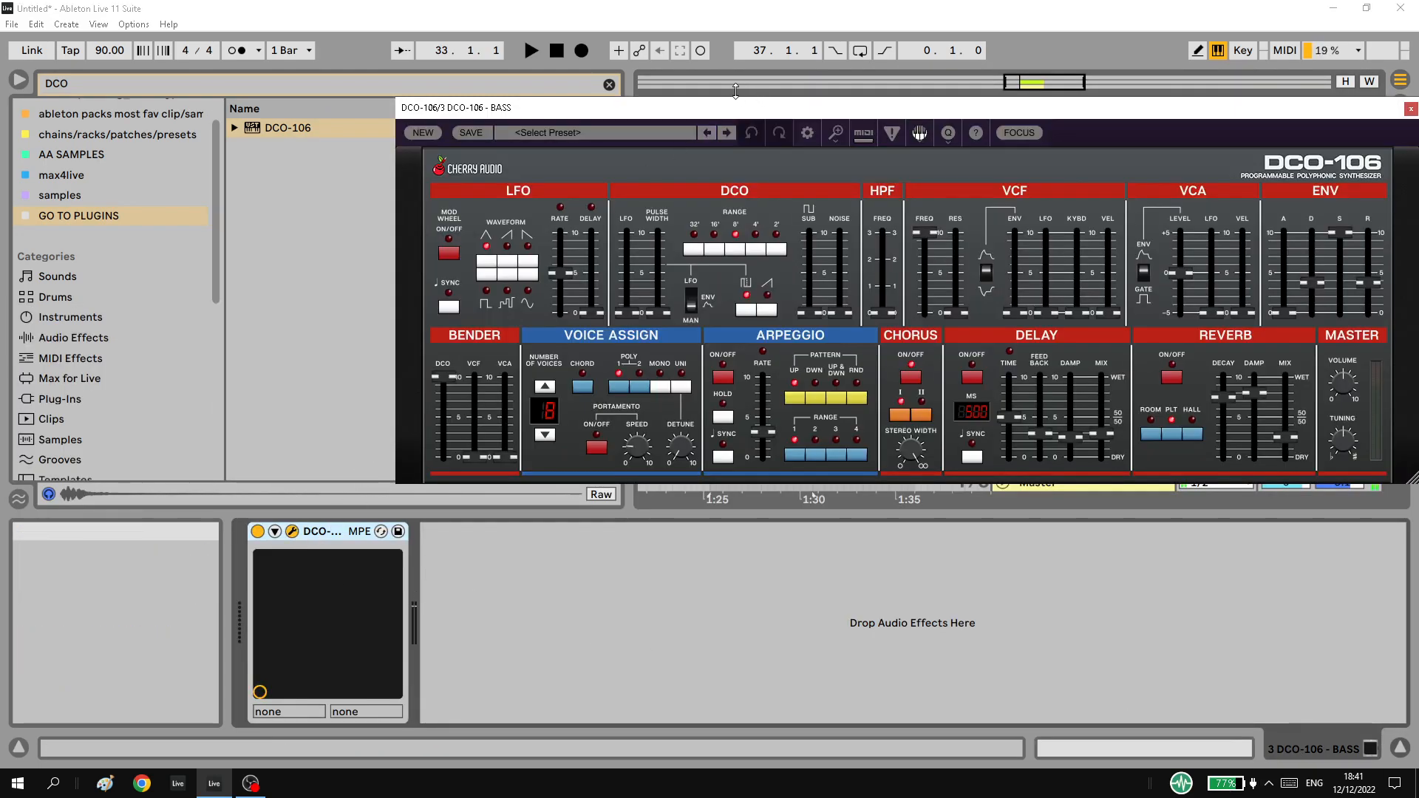
left_click(526, 134)
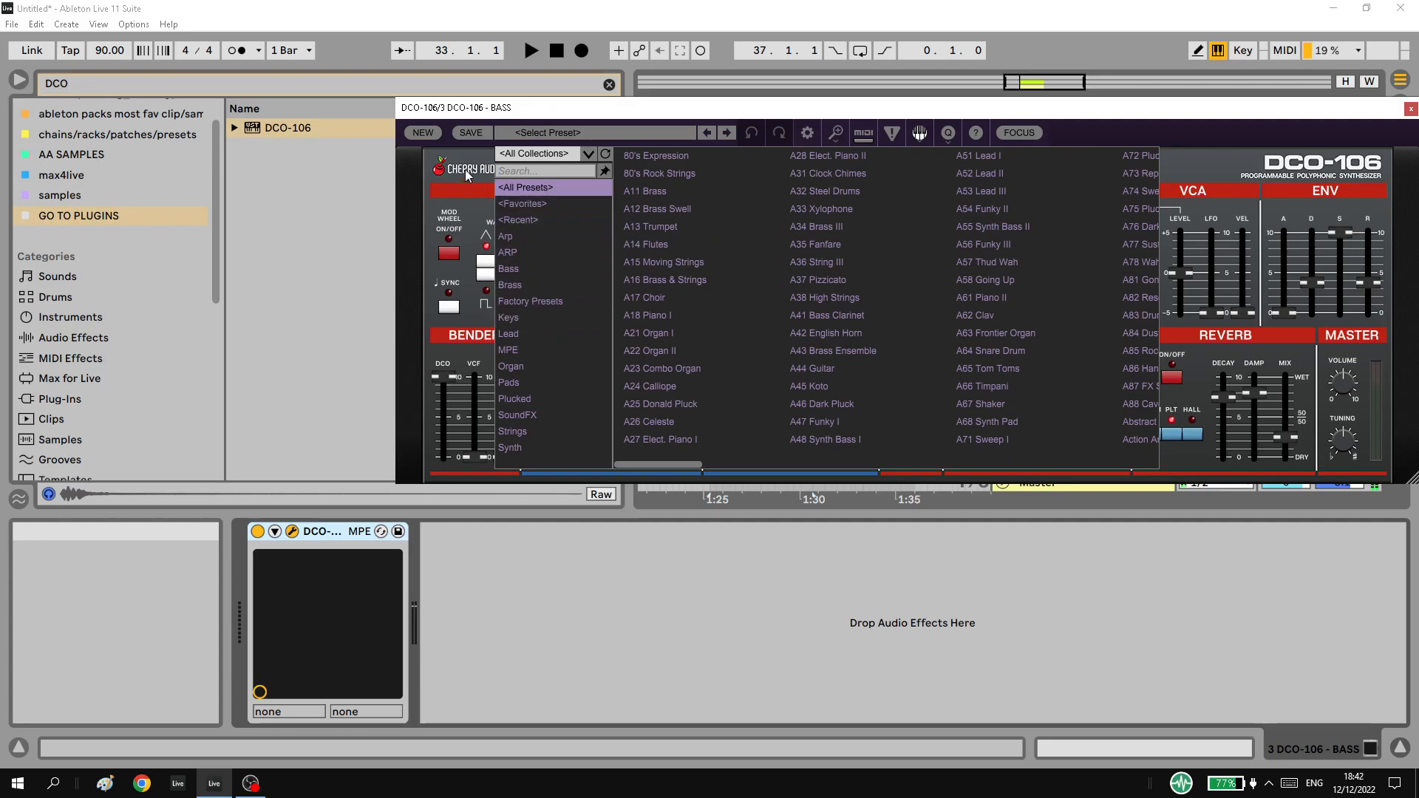
left_click(424, 135)
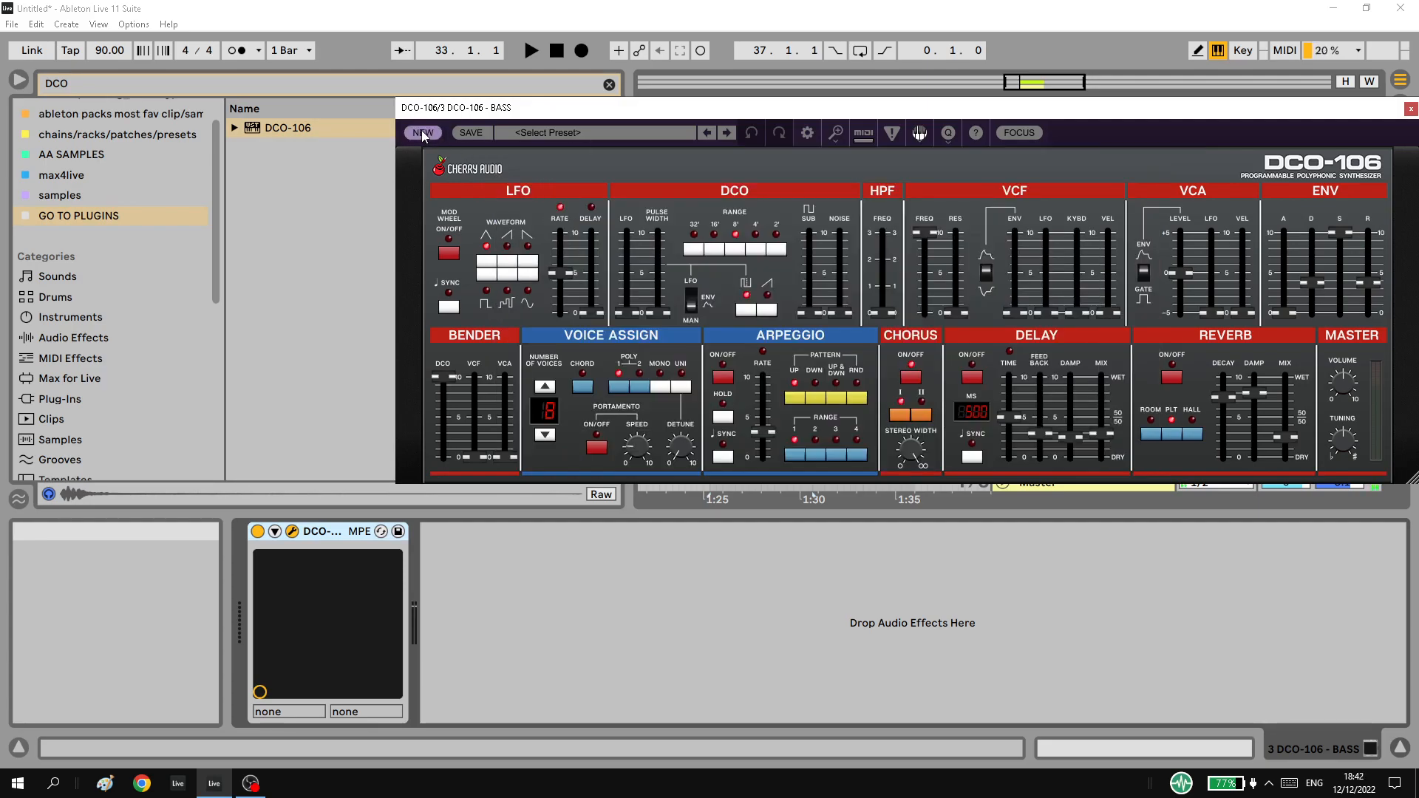
Open the empty bass clip in the note editor and close the DCO-106 window covering it.
left_click_drag(841, 107, 668, 352)
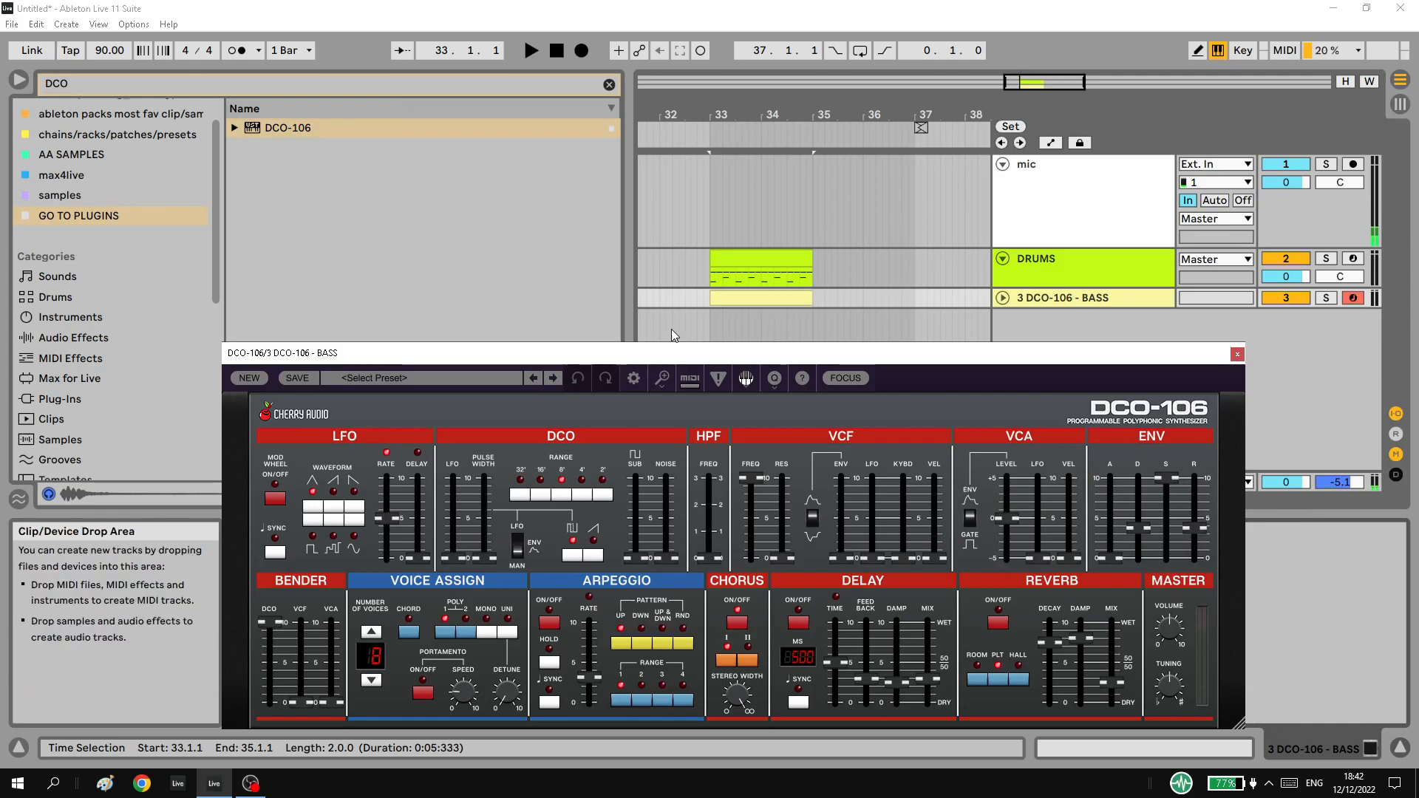
double_click(773, 297)
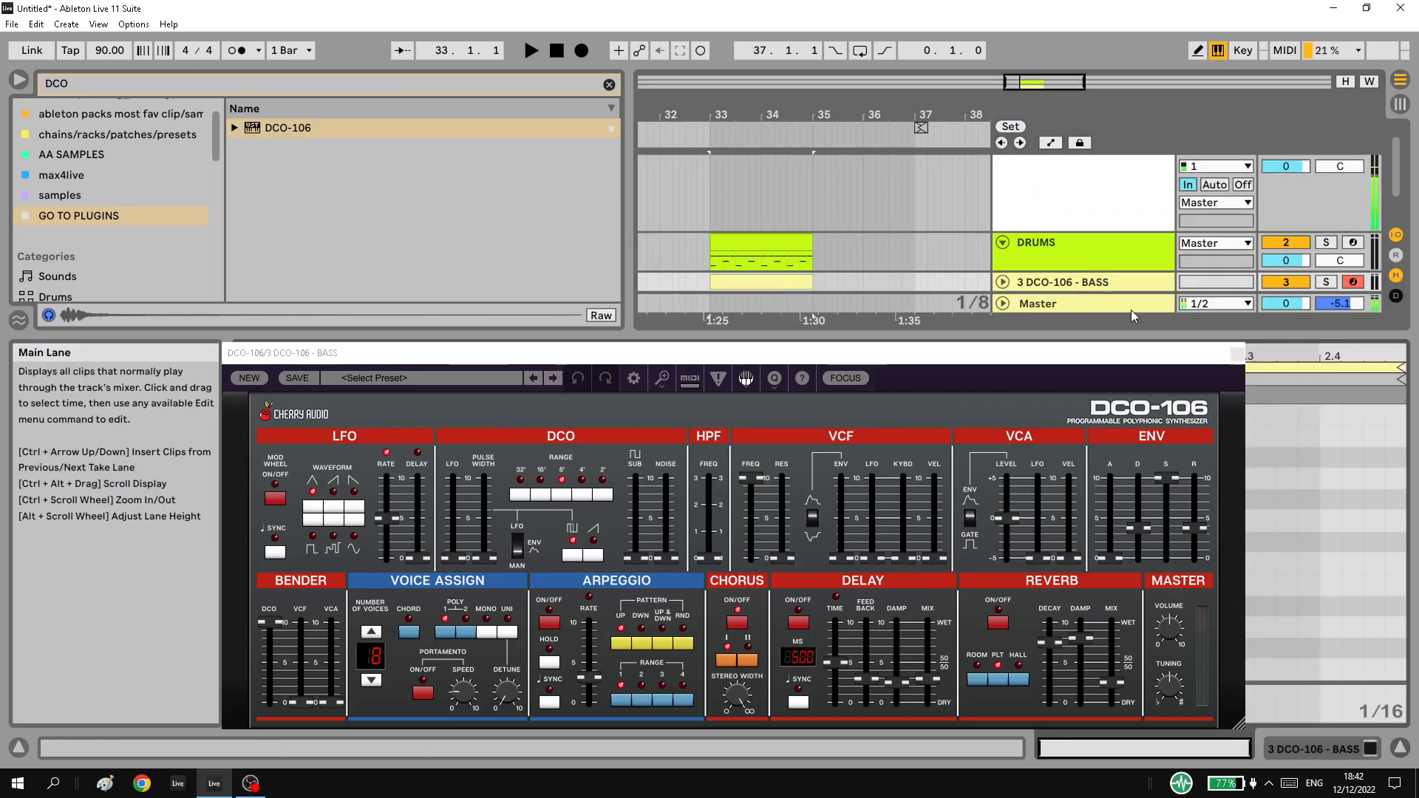
left_click(1237, 356)
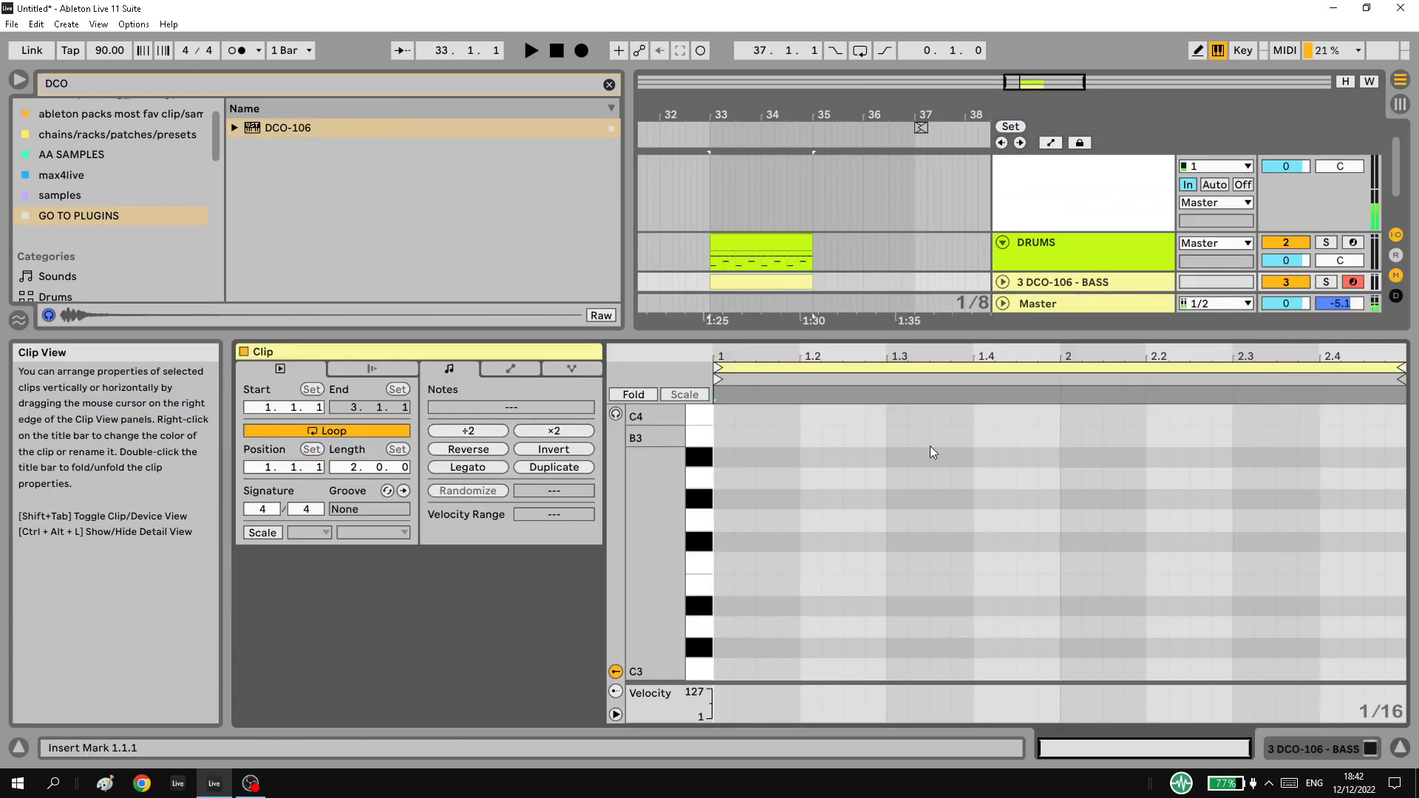
Draw a one-bar A#1 note at the start of the bass clip and duplicate it into the second bar.
scroll(719, 658, "down", 3)
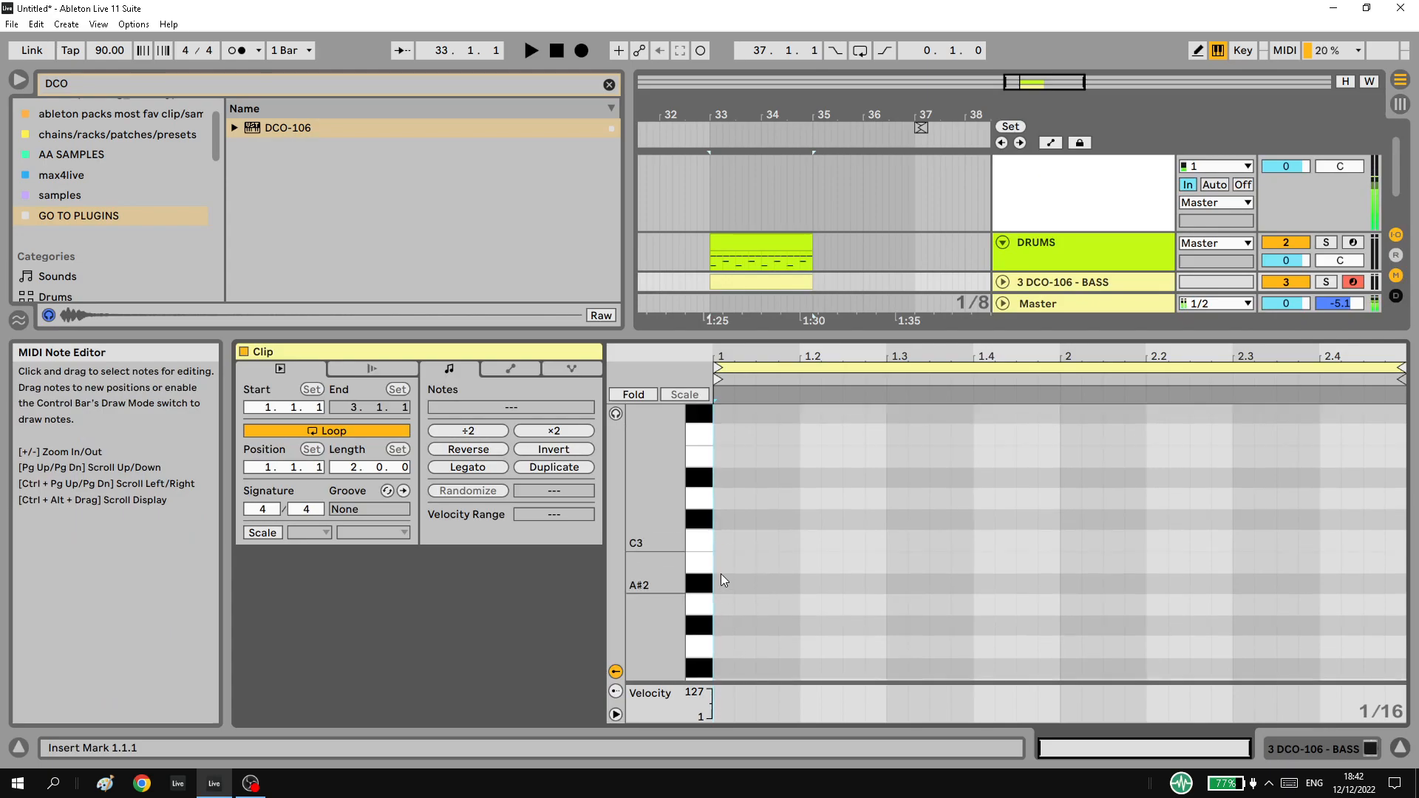
double_click(723, 584)
left_click_drag(735, 588, 1061, 587)
key("space")
key("shift+Down")
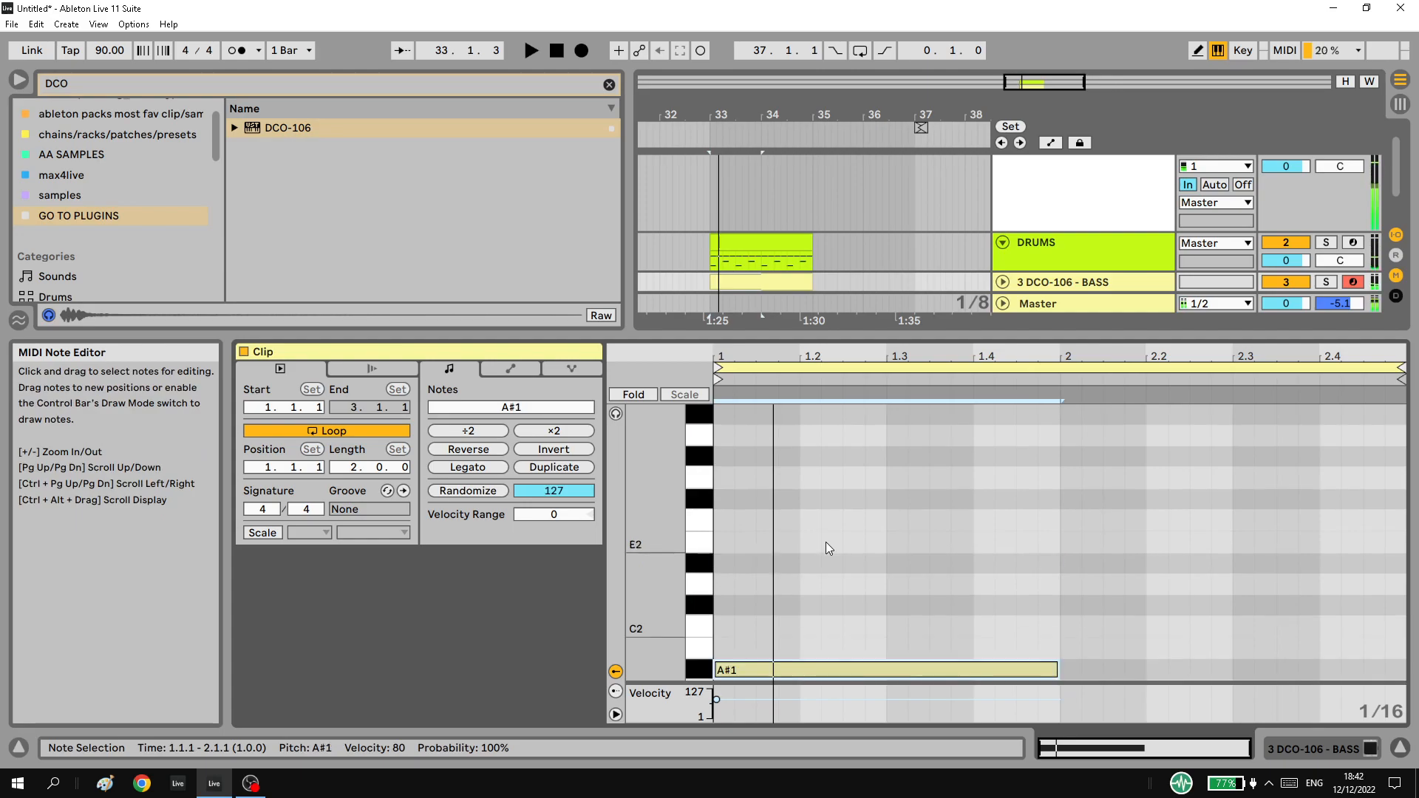
scroll(826, 547, "down", 2)
key("ctrl+d")
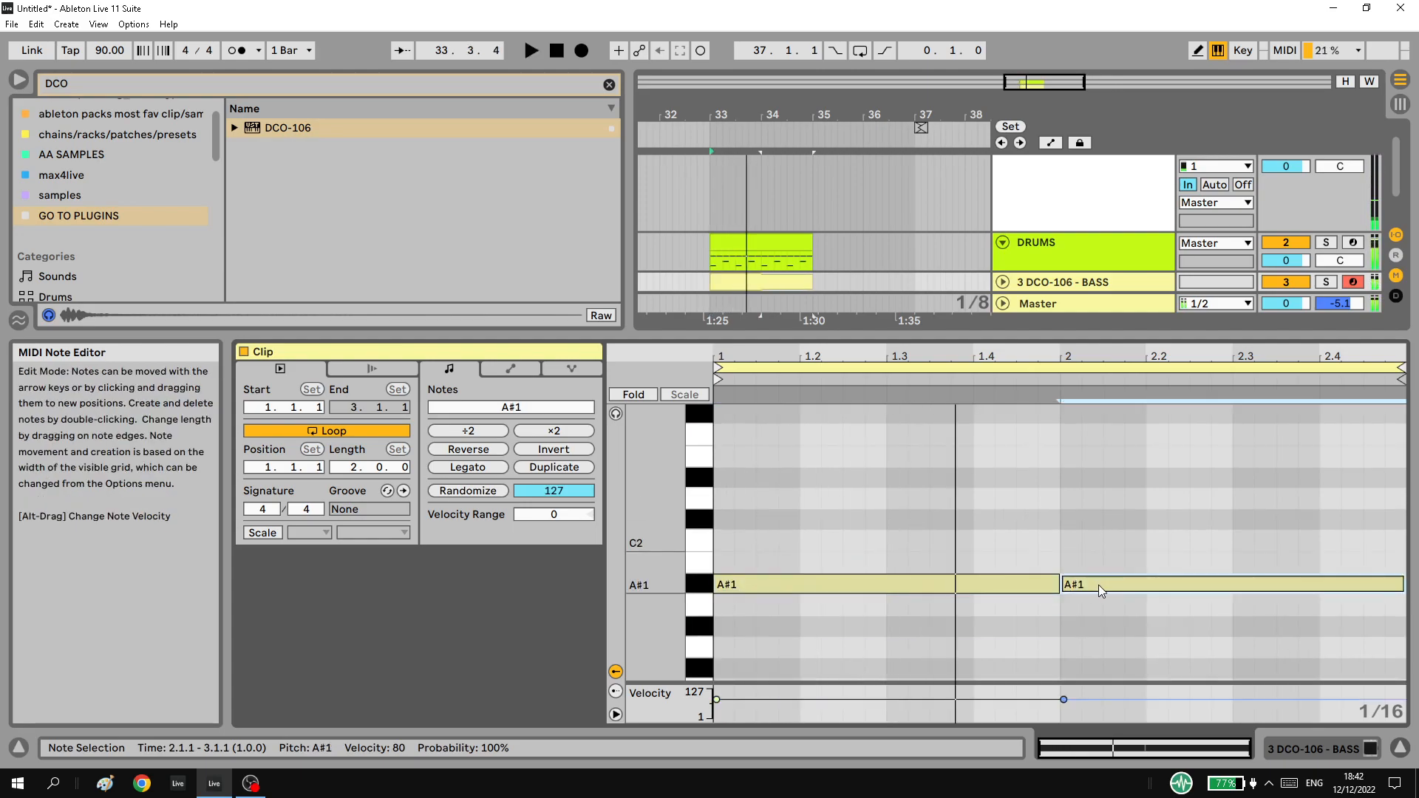
key("space")
Move the second bass note earlier to start at 1.4.3 and lower its pitch to G#1.
mouse_move(1053, 586)
left_mouse_down()
mouse_move(1014, 585)
mouse_move(1092, 582)
mouse_move(1045, 604)
left_mouse_up()
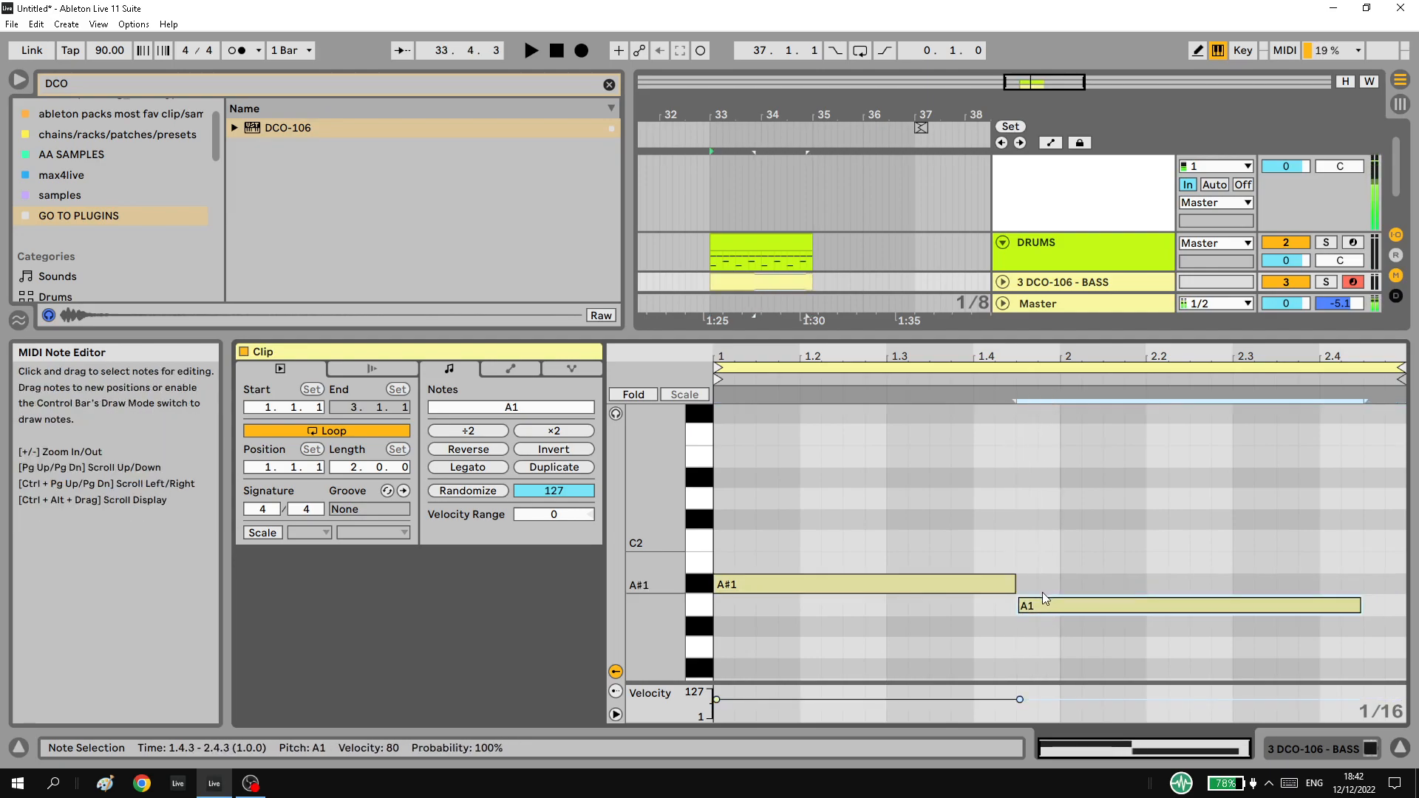
key("b")
key("space")
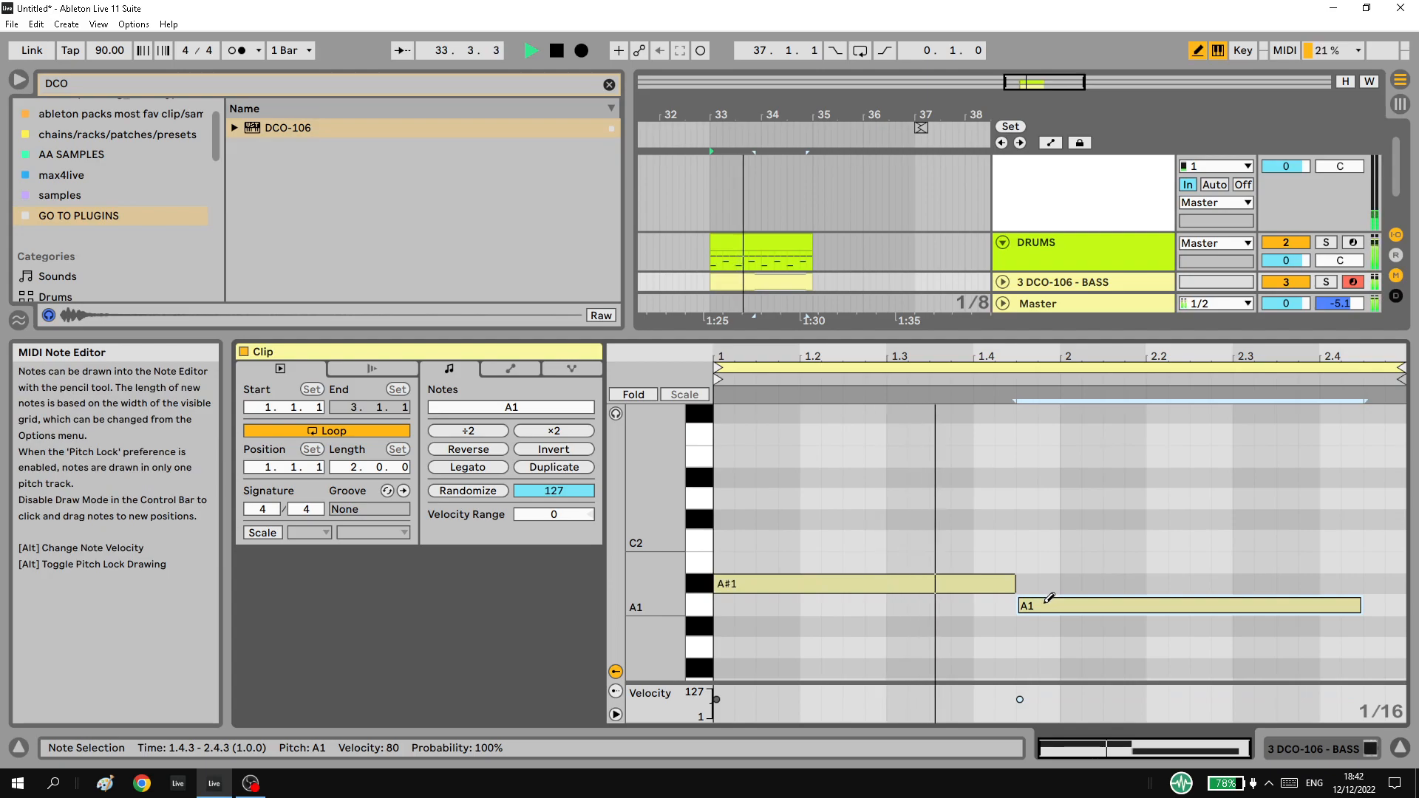
key("b")
left_click_drag(1046, 606, 1046, 626)
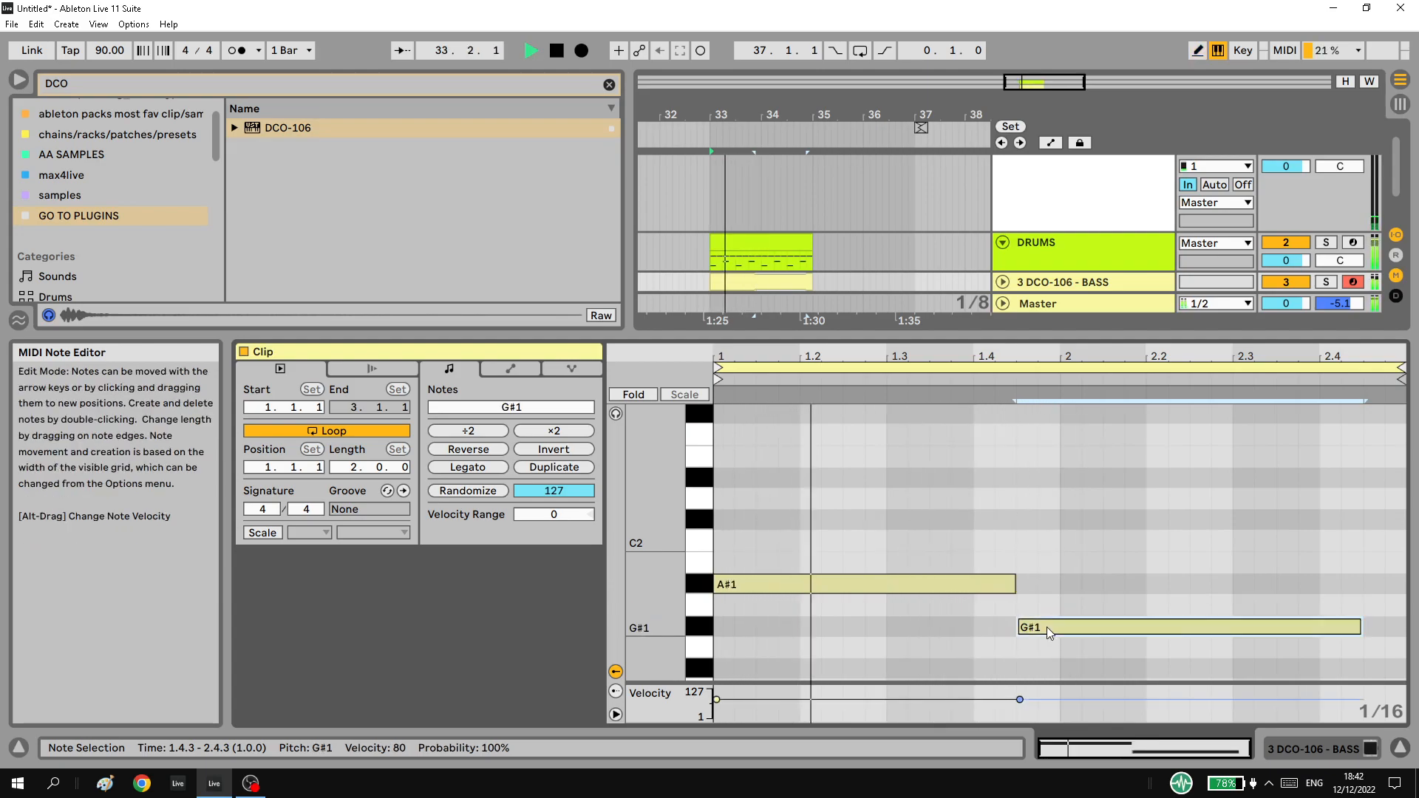
Duplicate the drum and bass bars to bar 35 and change the copied bass notes to F#1 and D#1.
left_click(789, 285)
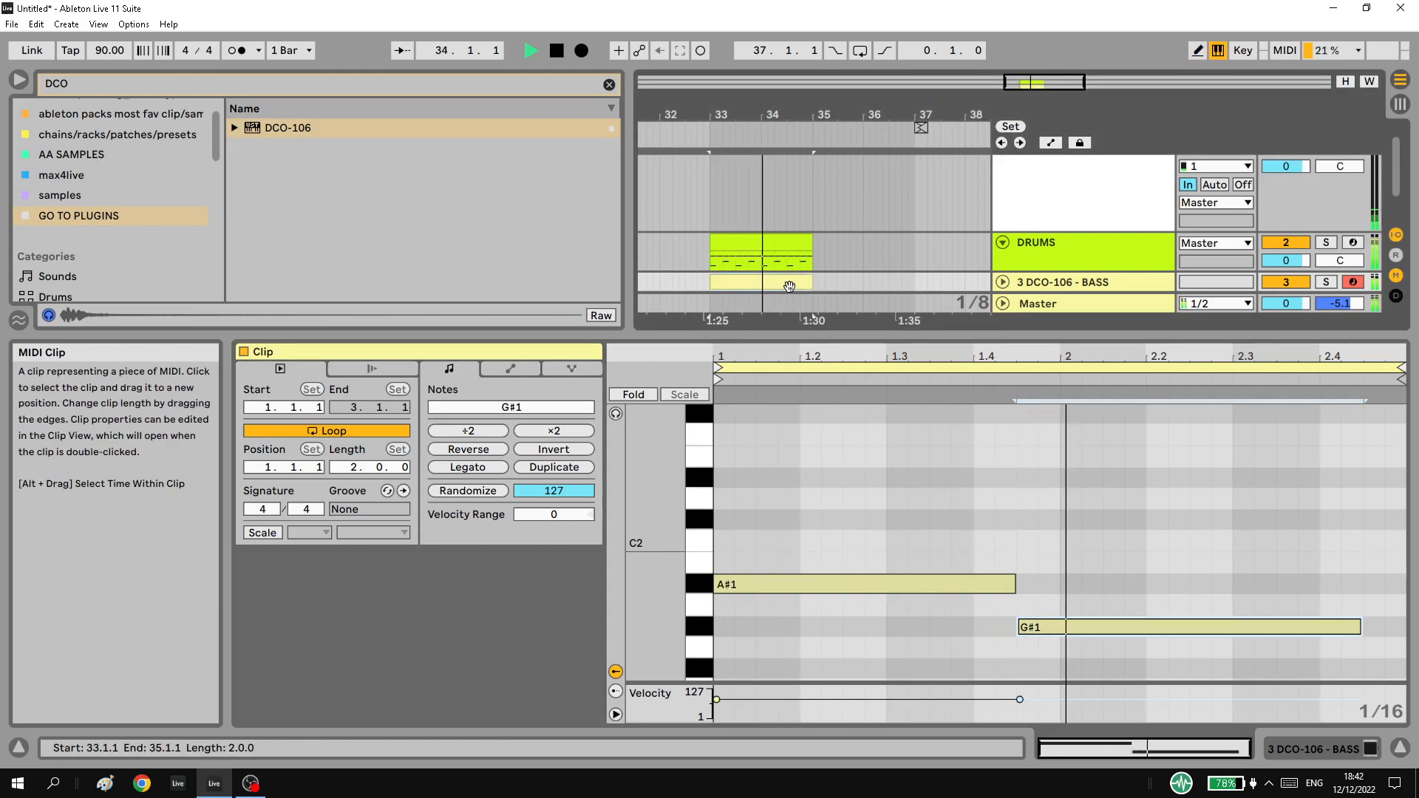
key("ctrl+shift+d")
left_click(797, 496)
left_click_drag(792, 592, 793, 669)
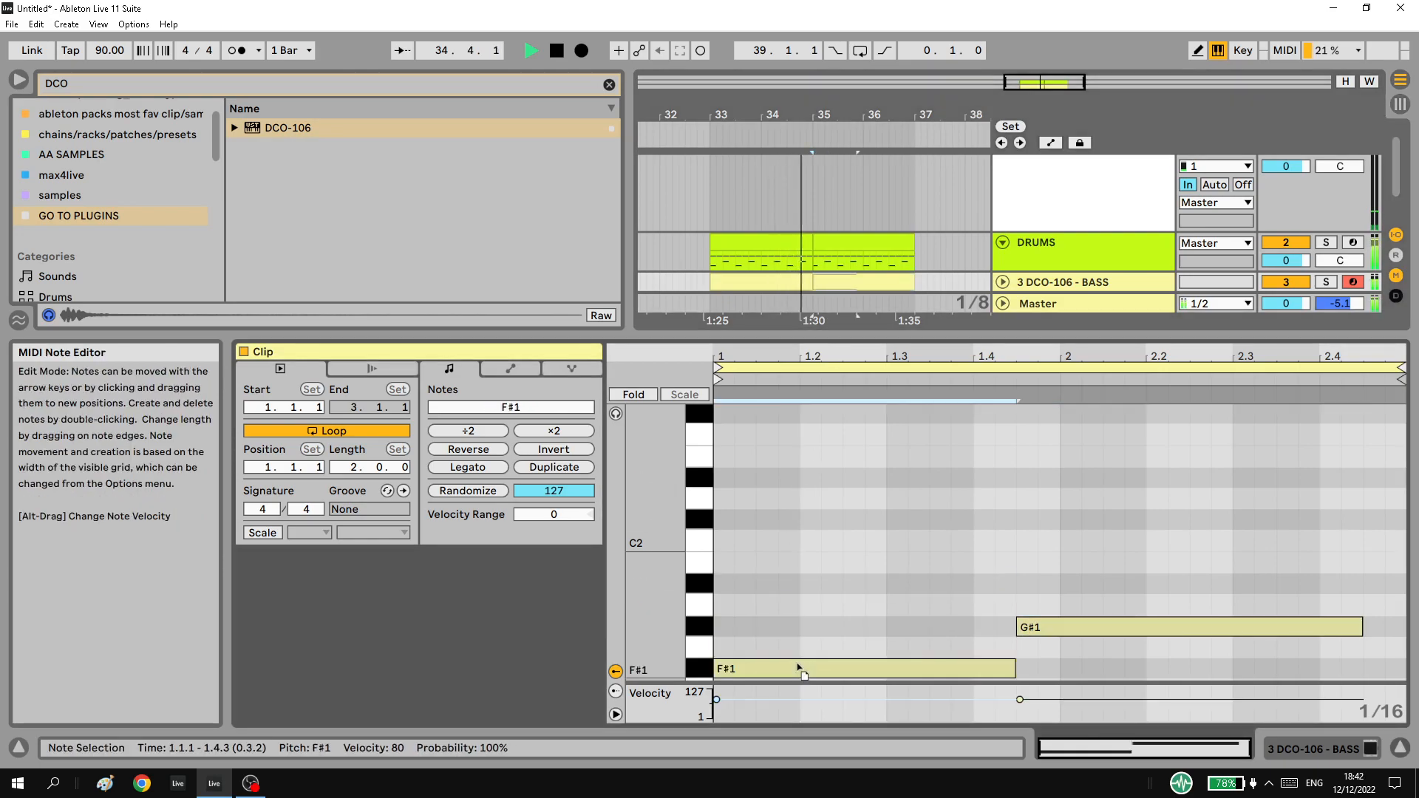
scroll(1142, 557, "down", 2)
left_click_drag(1097, 539, 1088, 653)
scroll(1084, 616, "down", 3)
key("space")
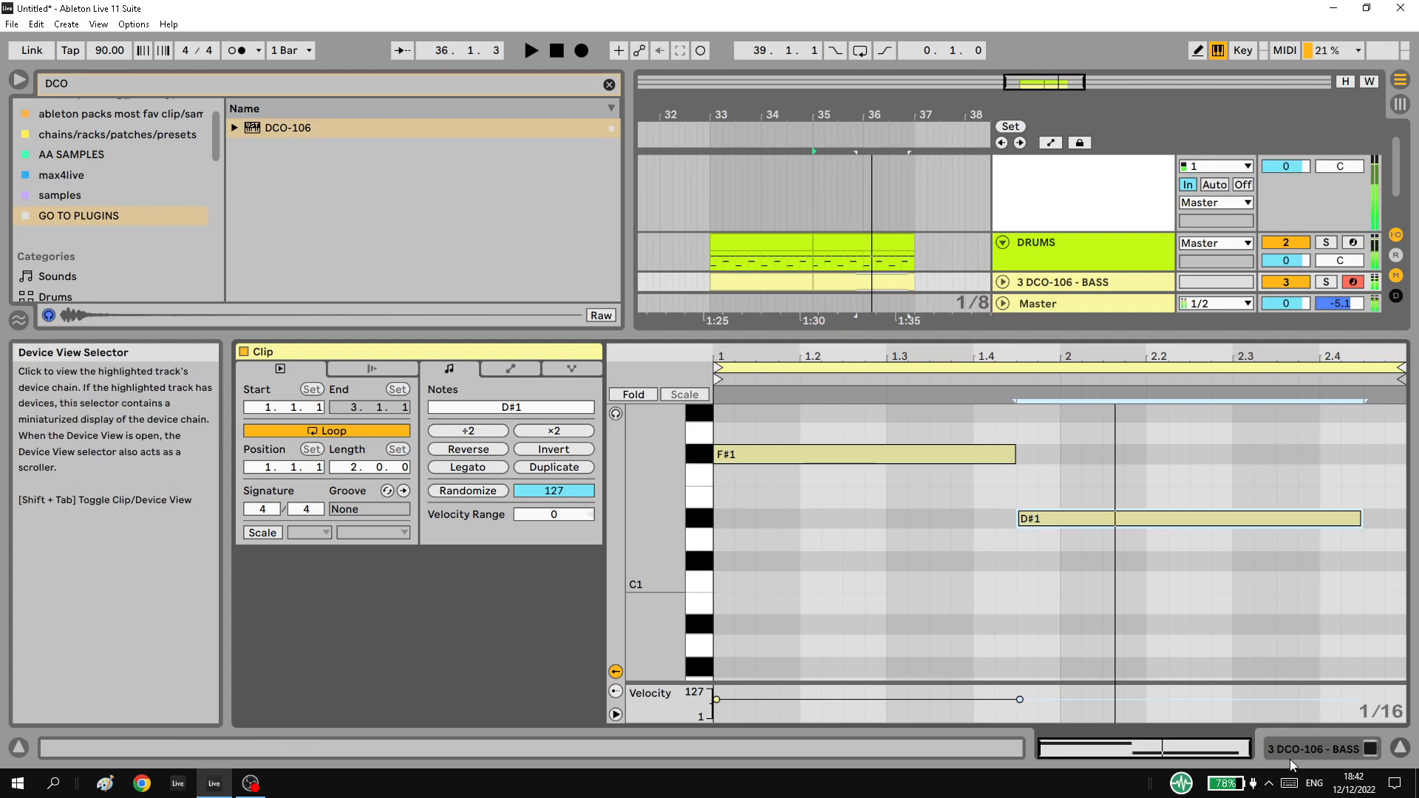
Show the bass track's device and loop the four bars from bar 33 to bar 37.
left_click(1291, 748)
left_click_drag(713, 219, 912, 331)
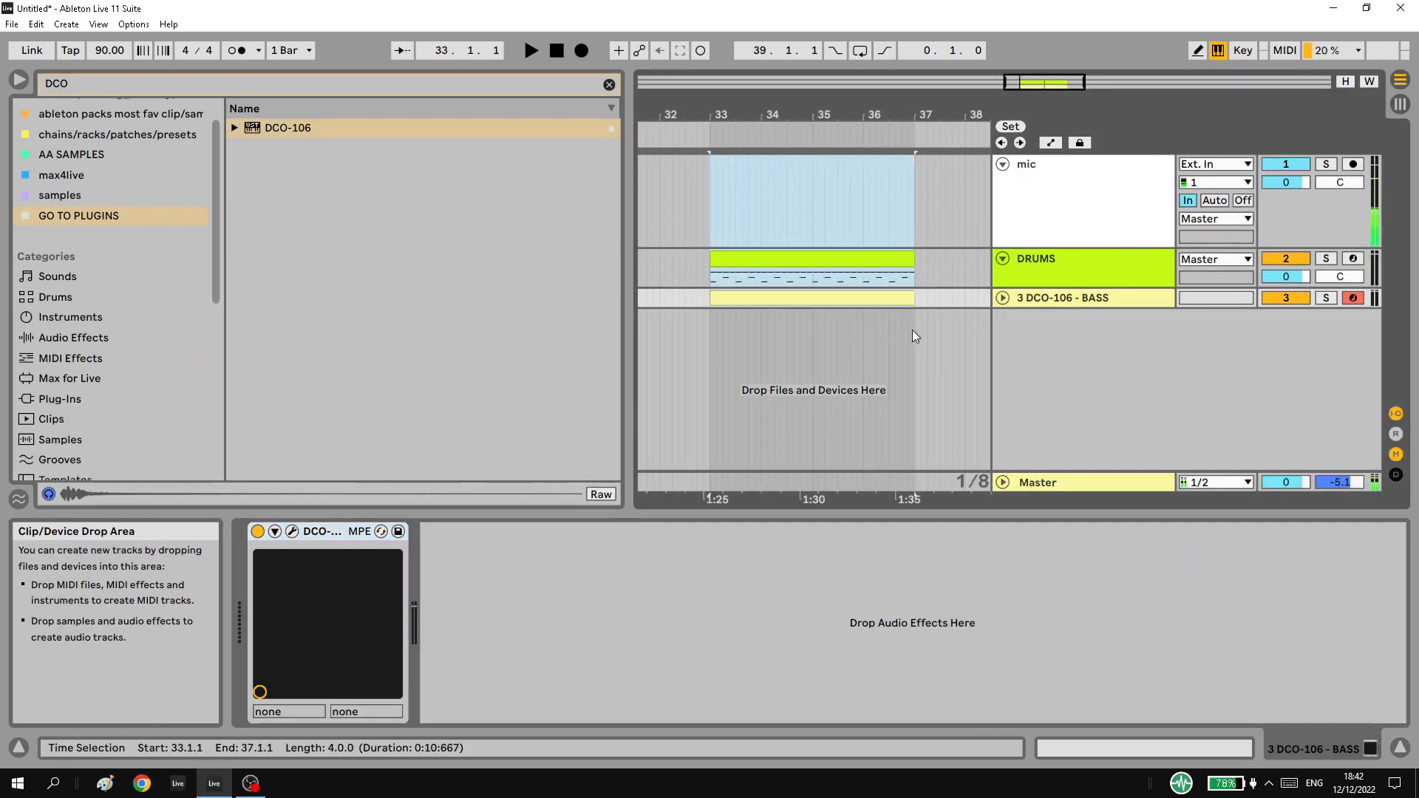
left_click(818, 299)
key("ctrl+l")
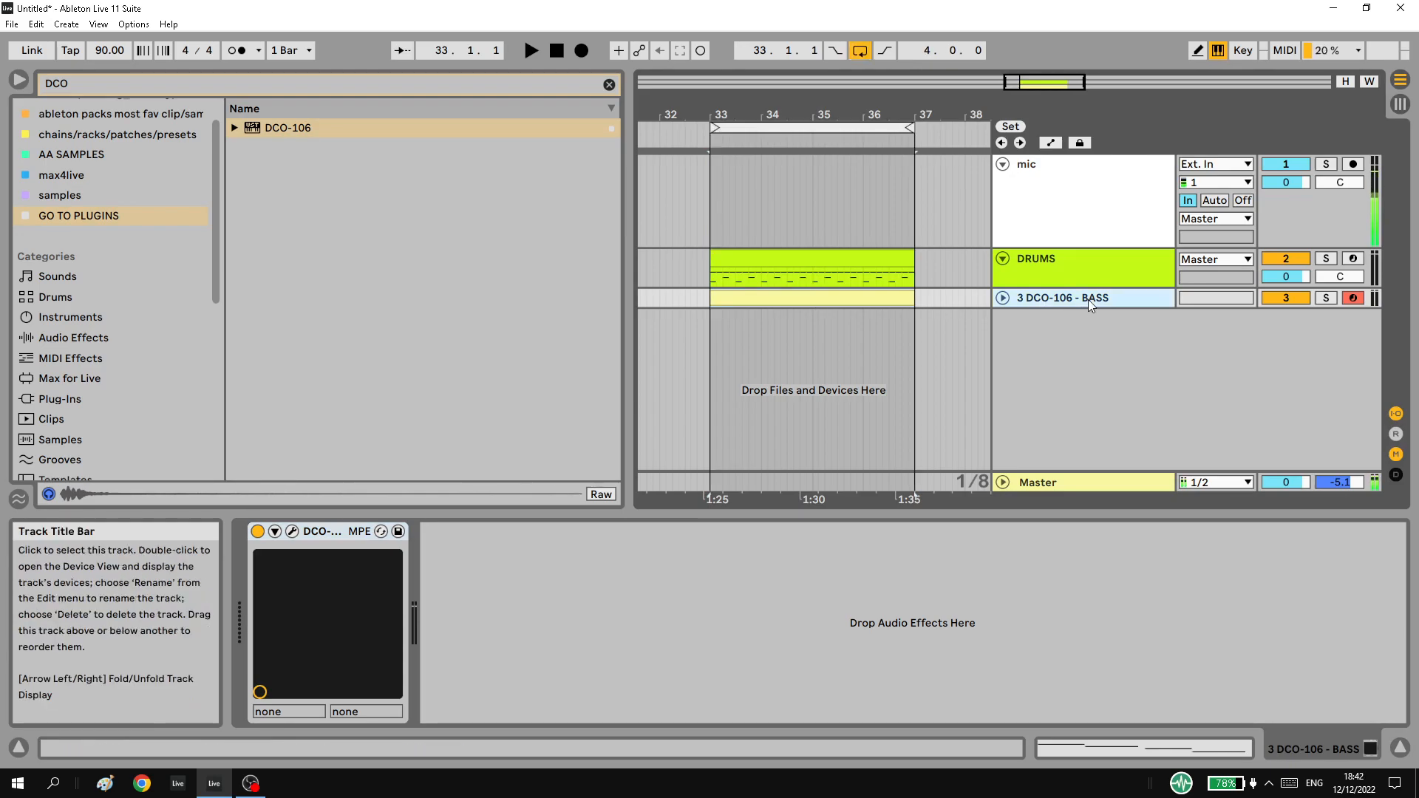
Open the DCO-106 interface and set the envelope's release and sustain to about 1 and its decay to about 6.
left_click(292, 531)
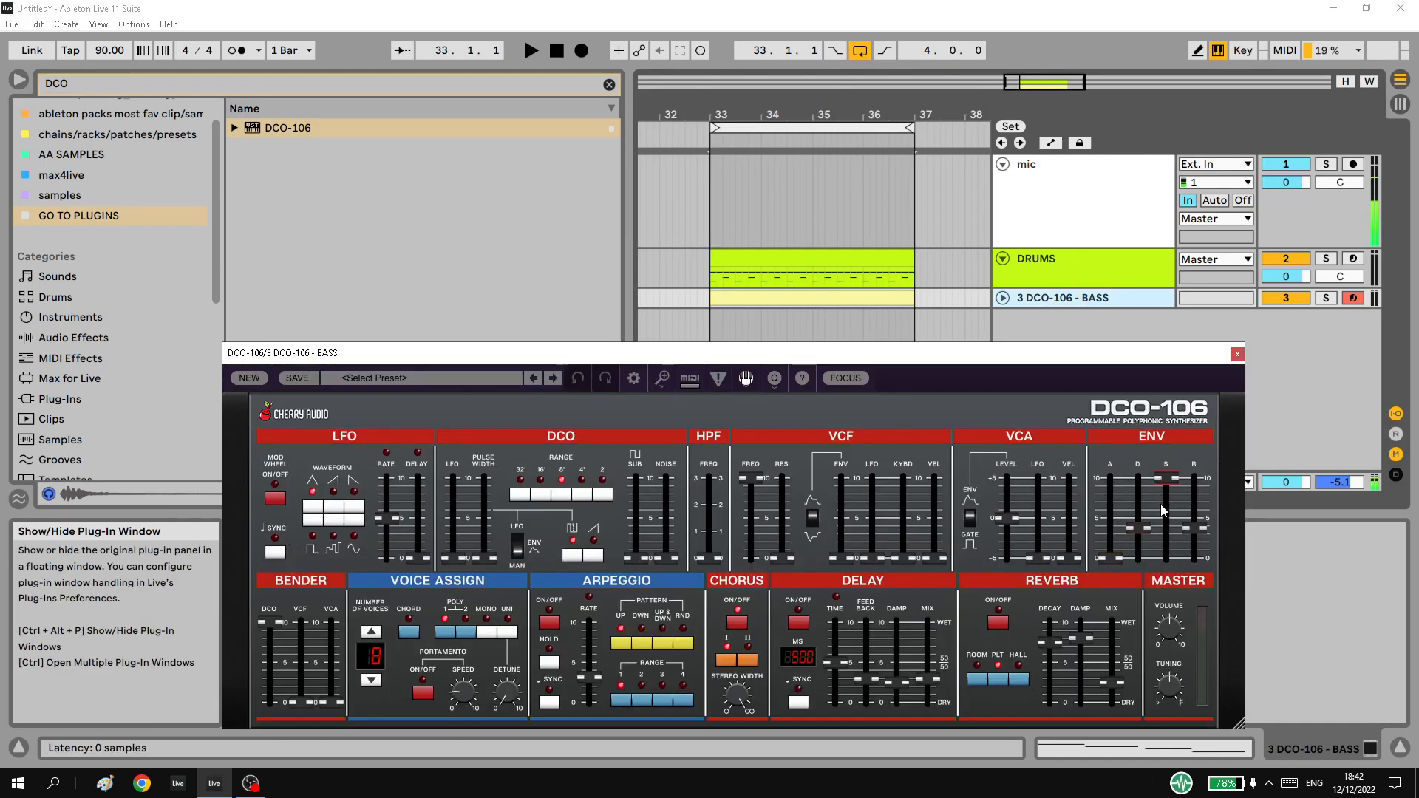
left_click_drag(1191, 539, 1191, 555)
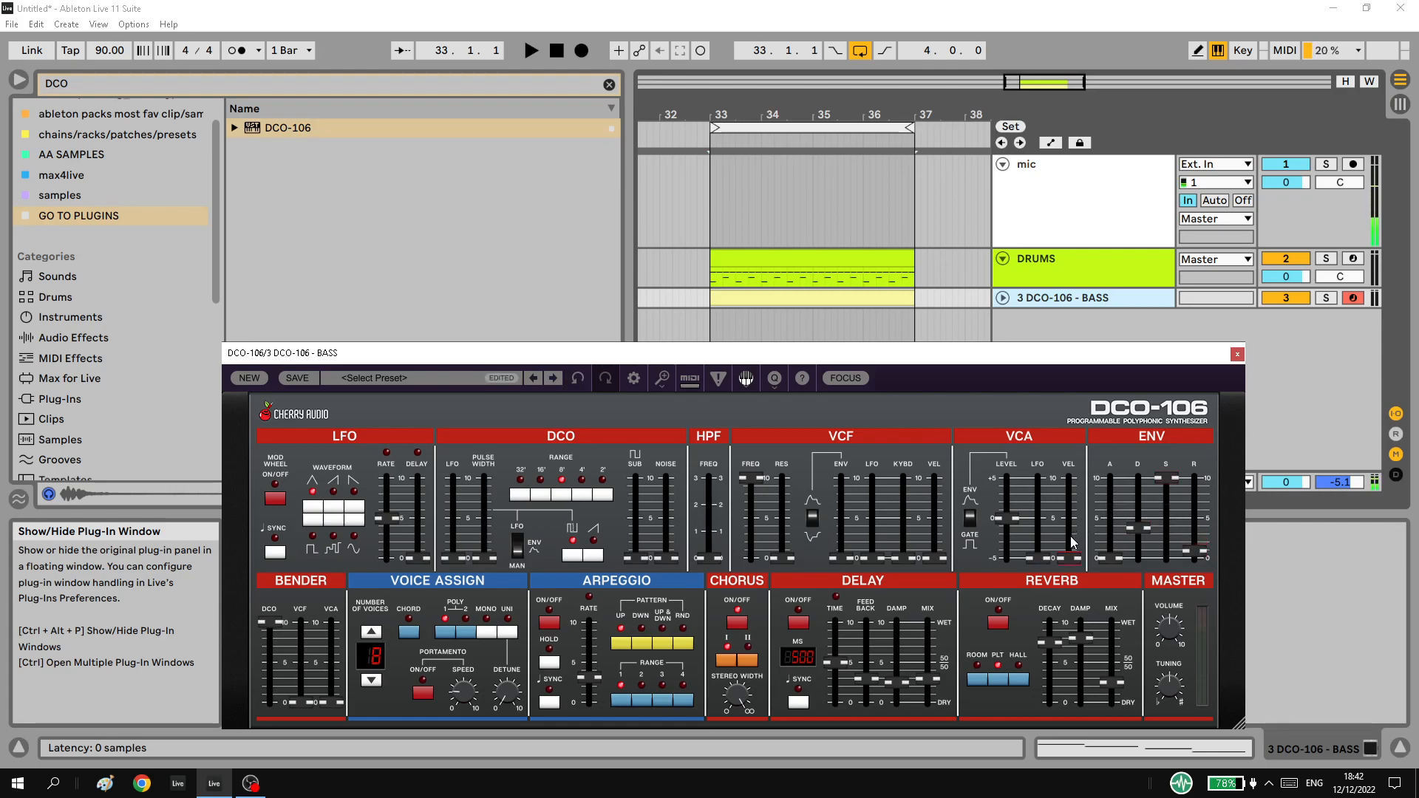
left_click_drag(1193, 566, 1191, 552)
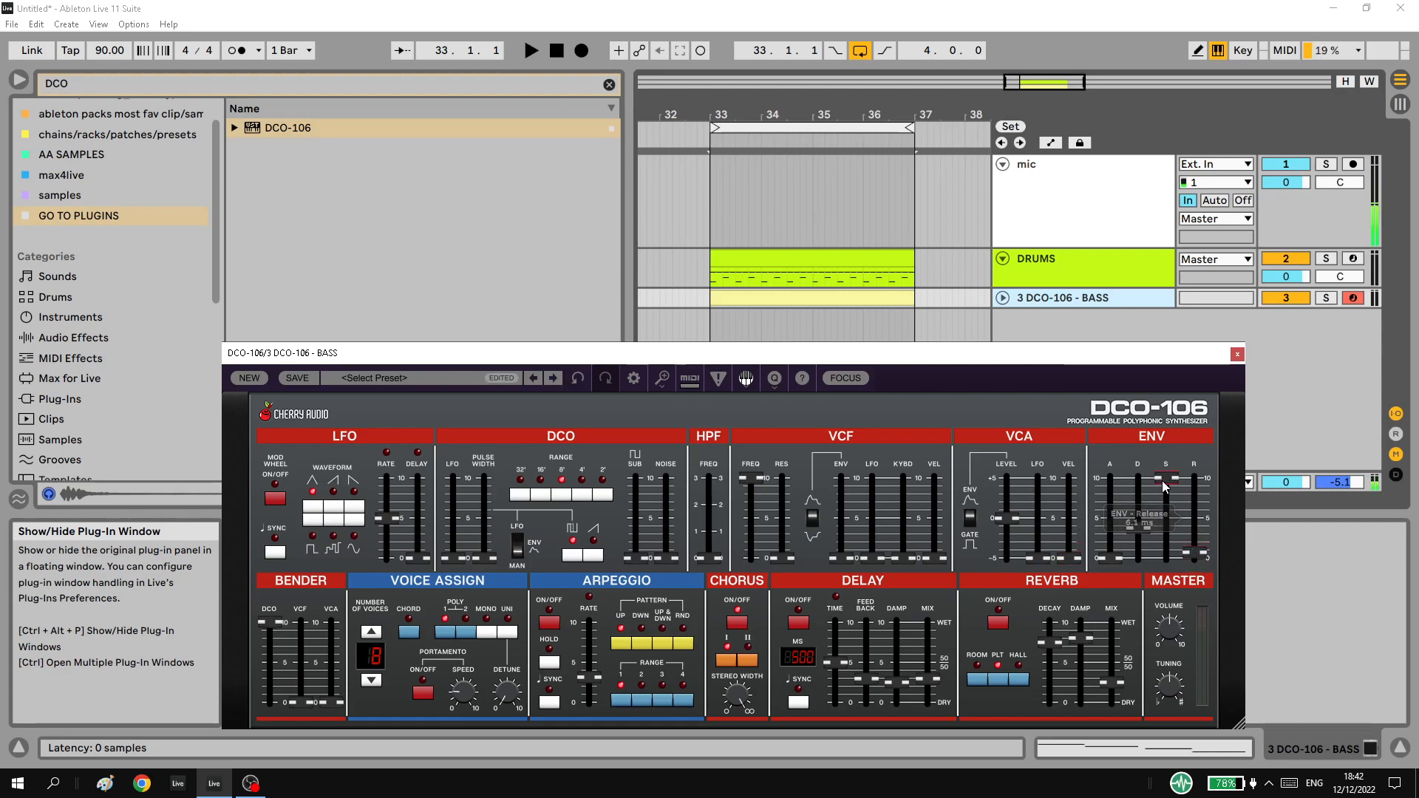
left_click_drag(1162, 478, 1127, 509)
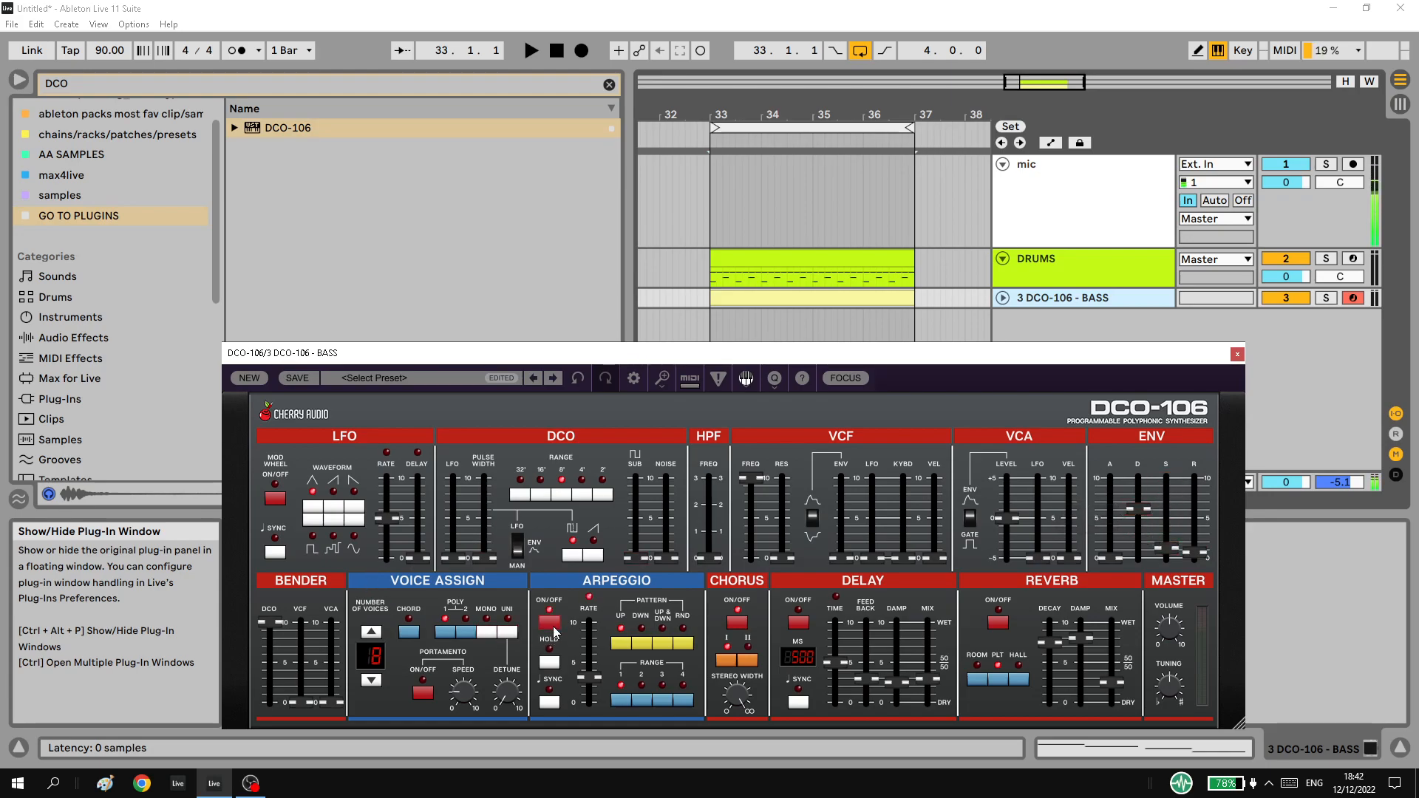
Audition the loop with the DCO-106 arpeggiator, sync the arpeggio to the tempo and raise its rate to about 5.
key("space")
left_click_drag(560, 352, 511, 265)
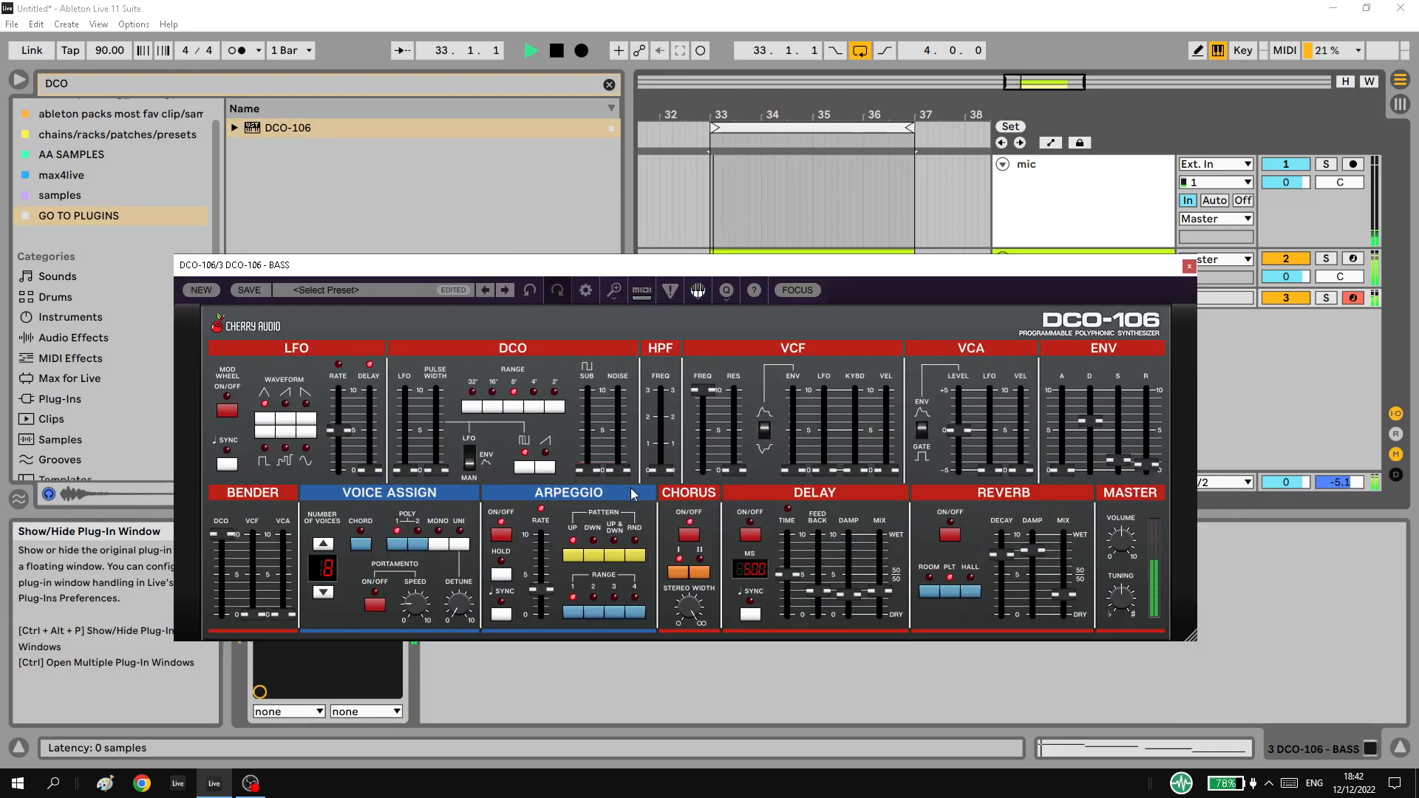
key("space")
left_click_drag(889, 268, 877, 357)
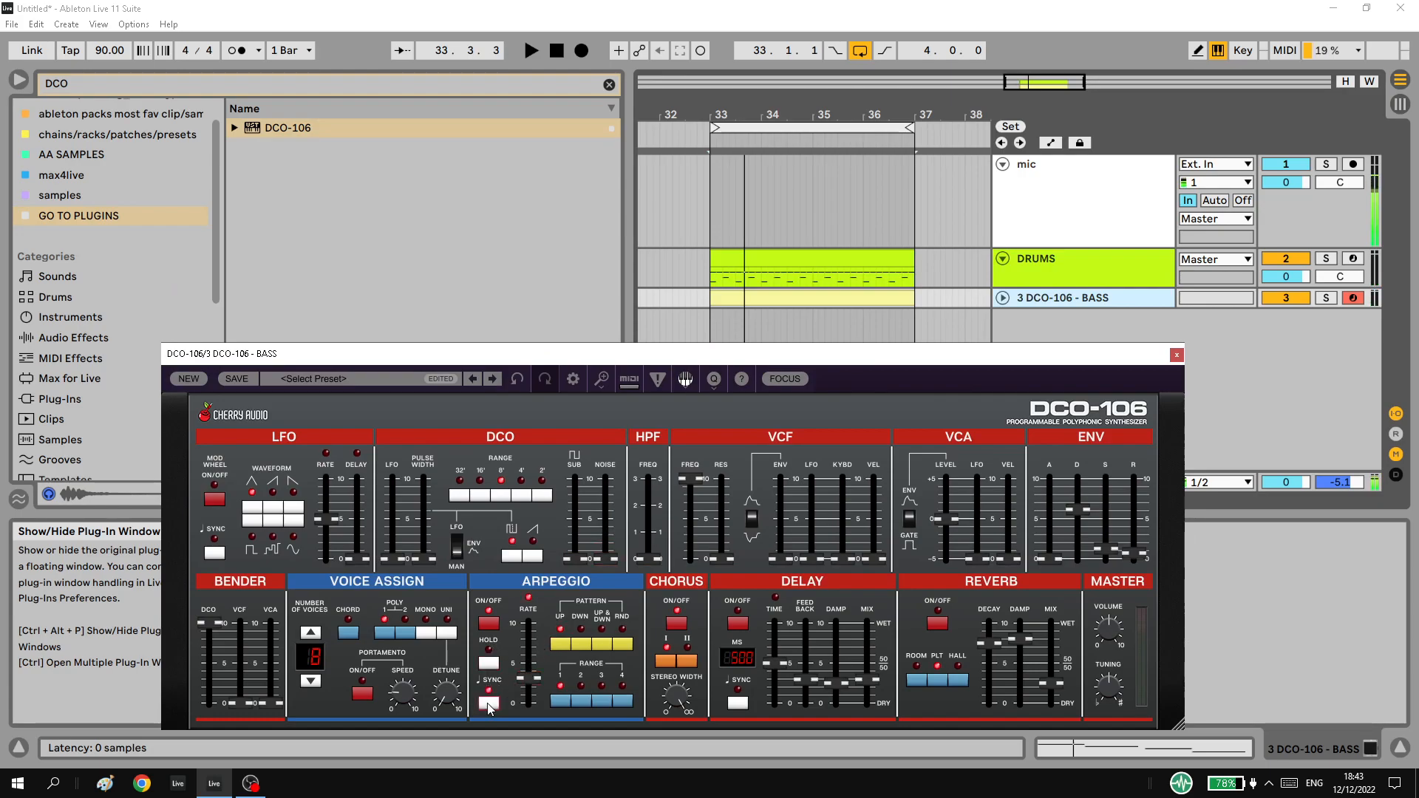
left_click_drag(527, 681, 539, 675)
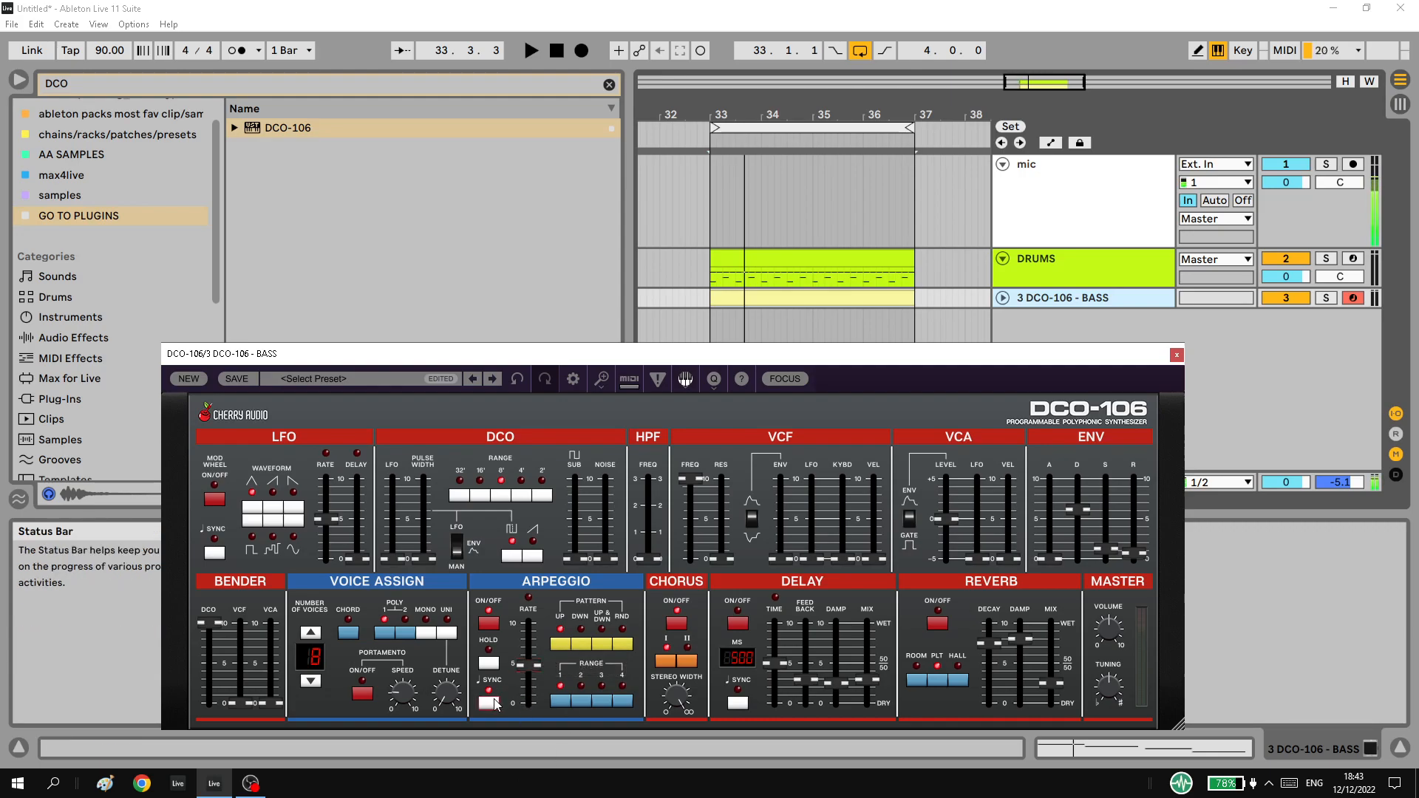
Enlarge the DCO-106 interface, set the tempo-synced arpeggio rate to about 4.5 and audition the loop.
left_click_drag(505, 354, 511, 185)
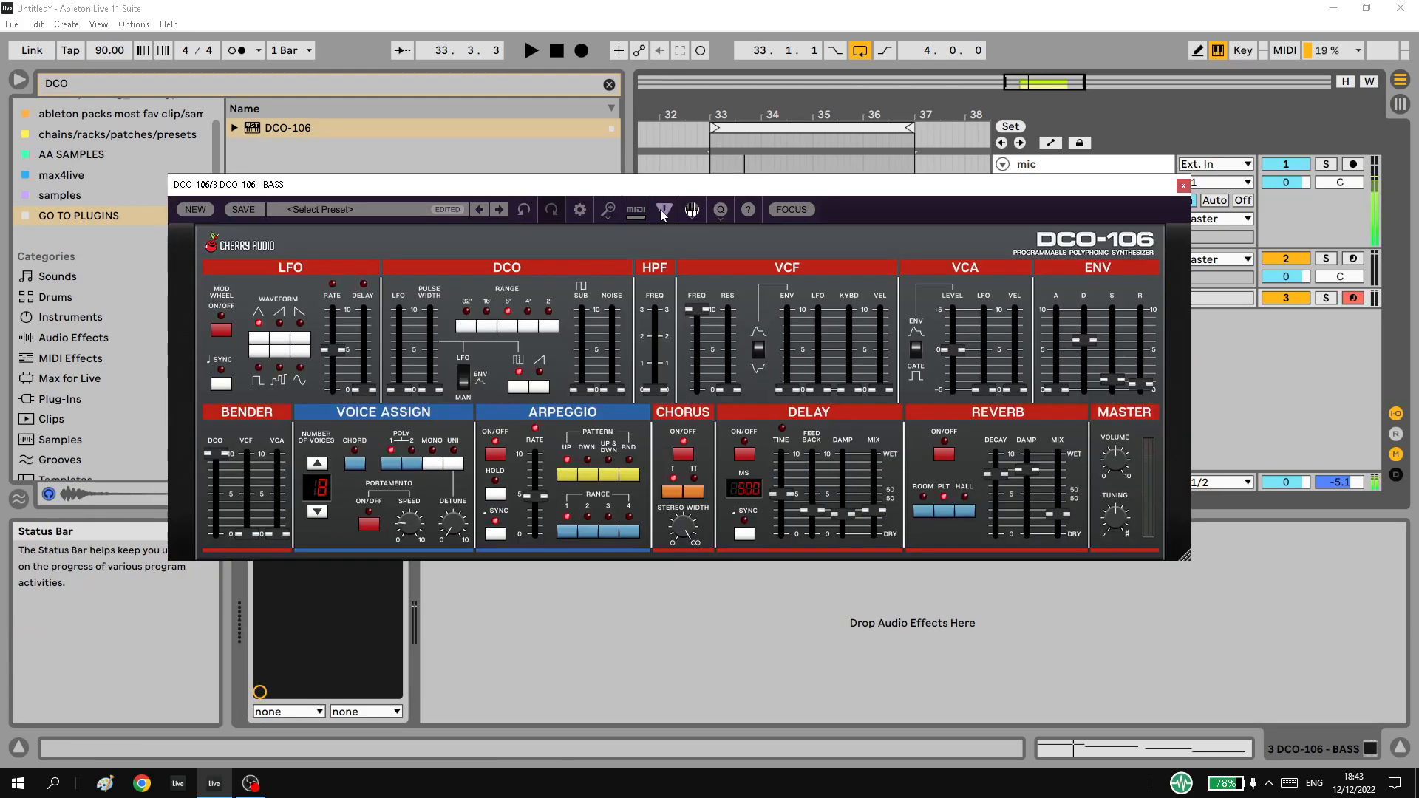
left_click(792, 209)
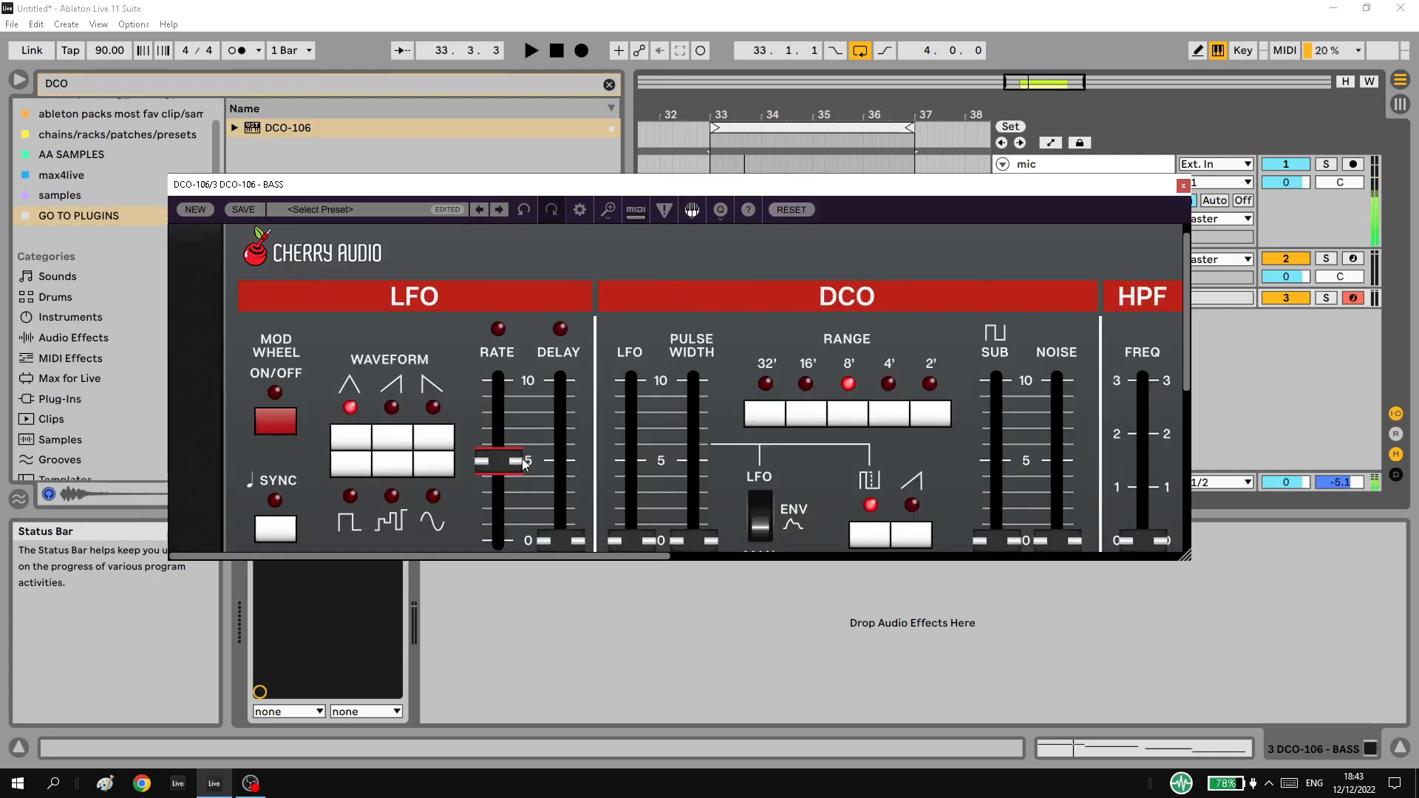
scroll(799, 341, "down", 5)
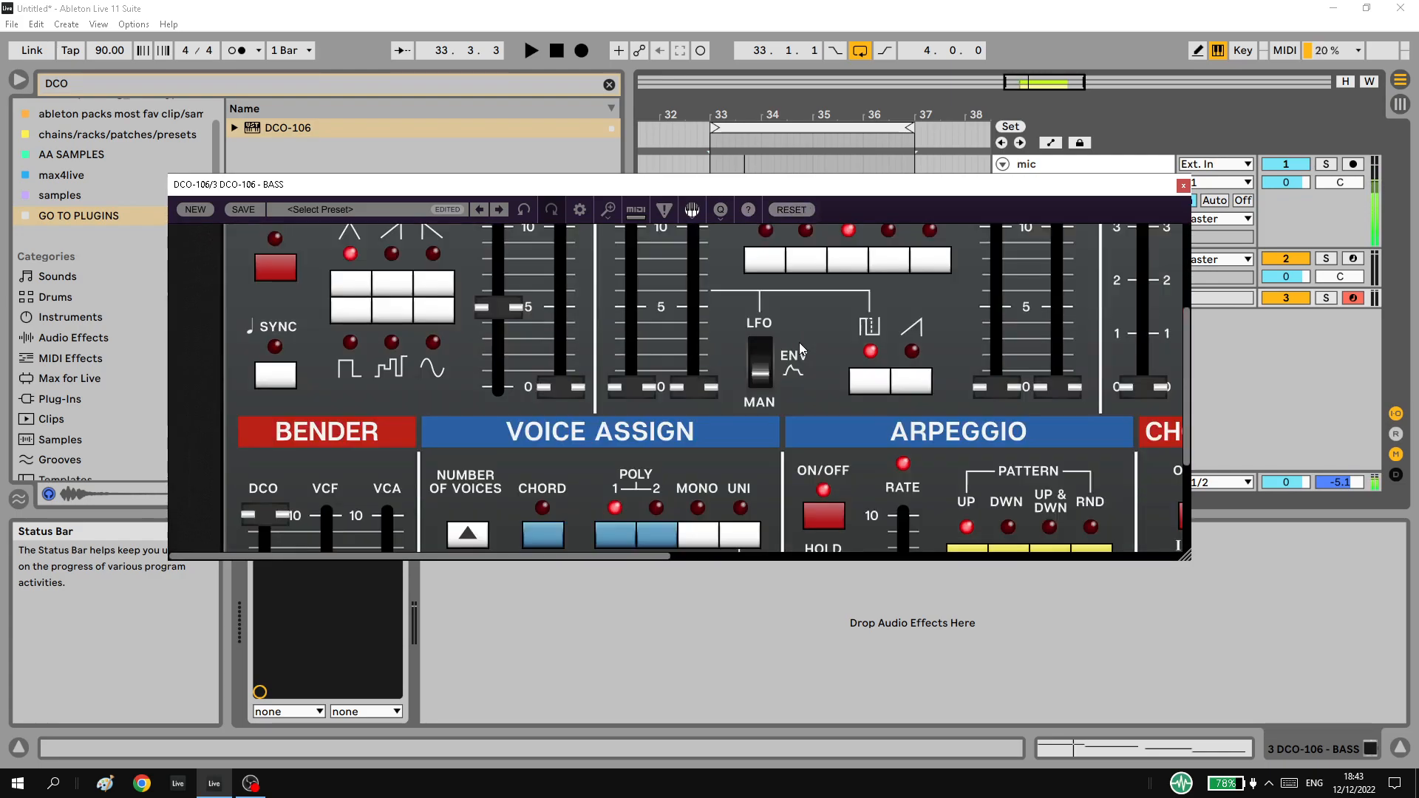
left_click_drag(541, 552, 646, 547)
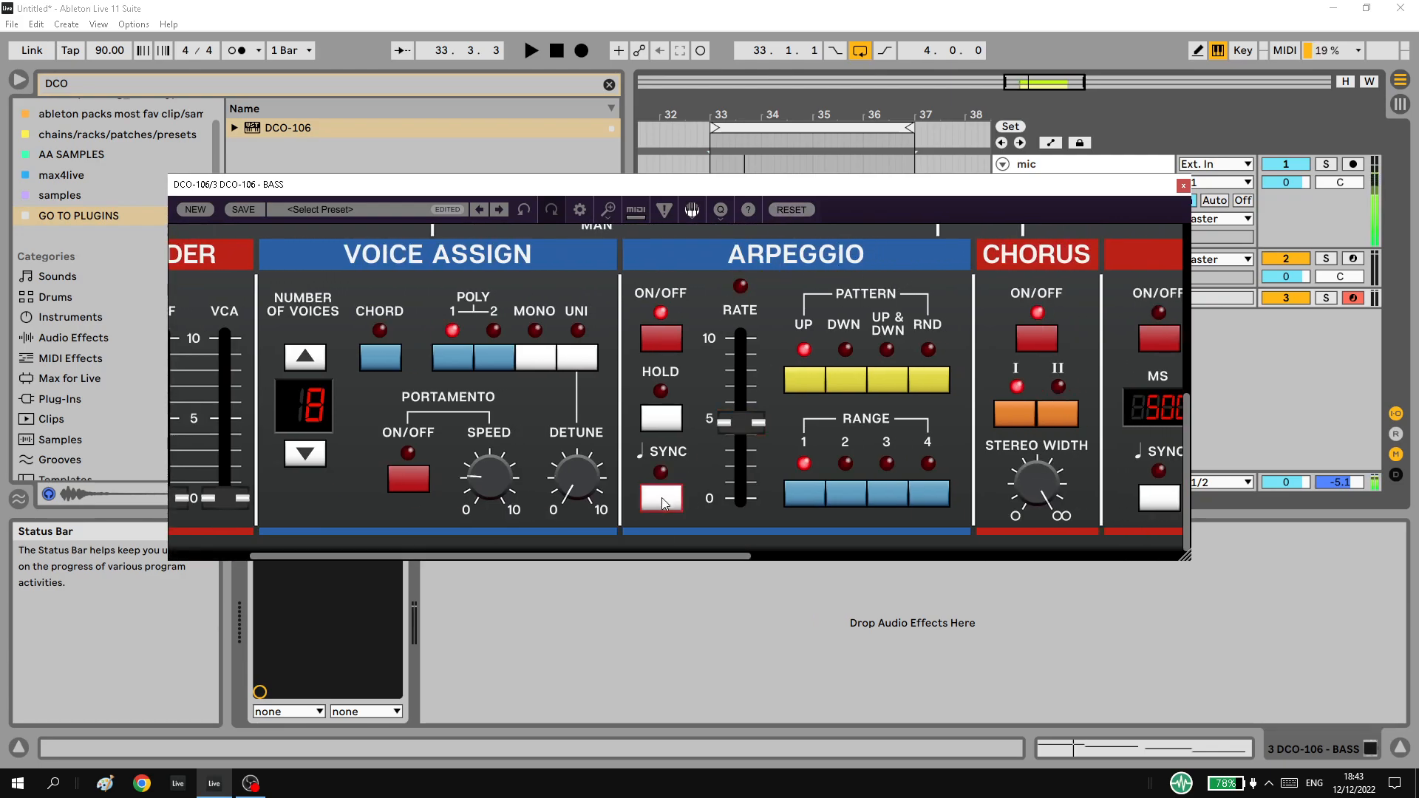
left_click_drag(754, 450, 753, 425)
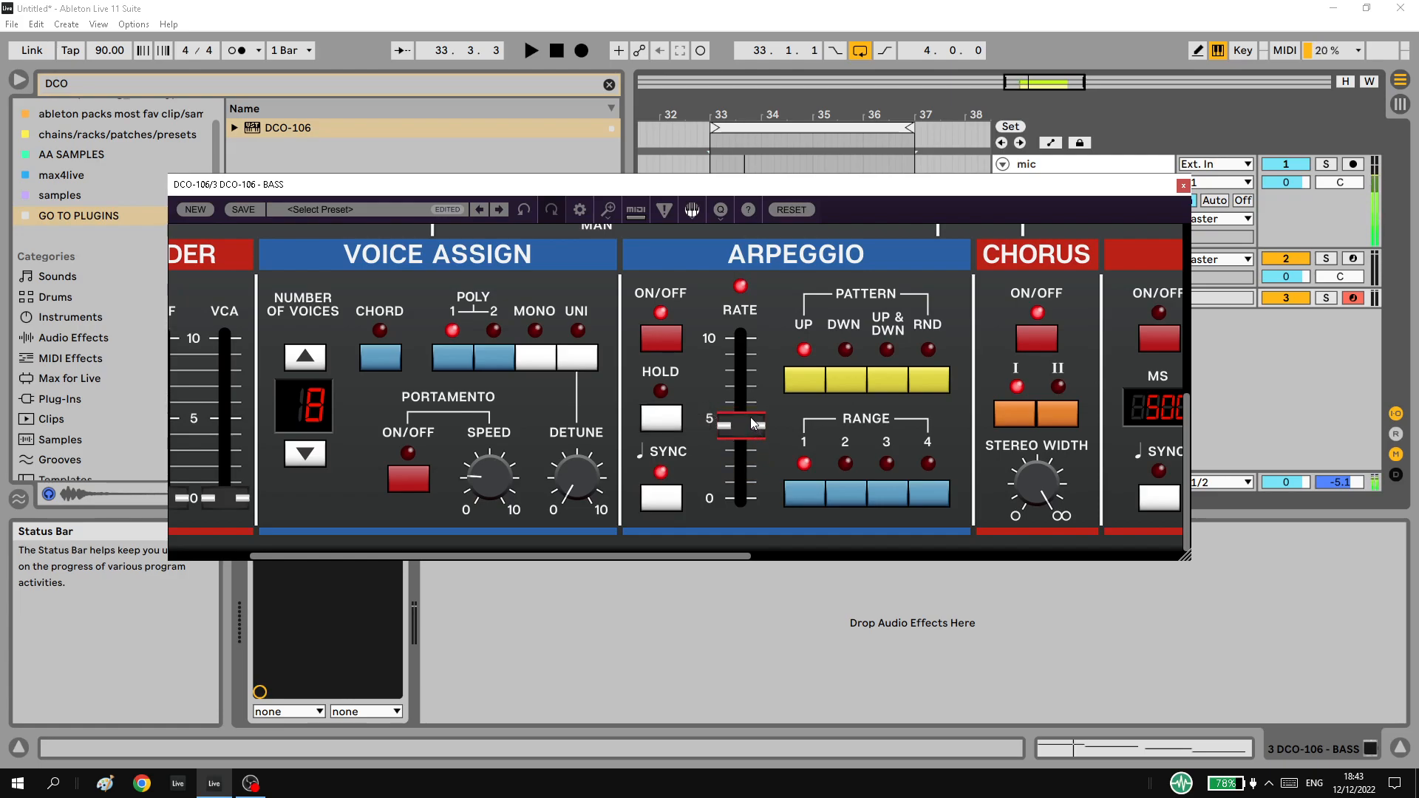
key("space")
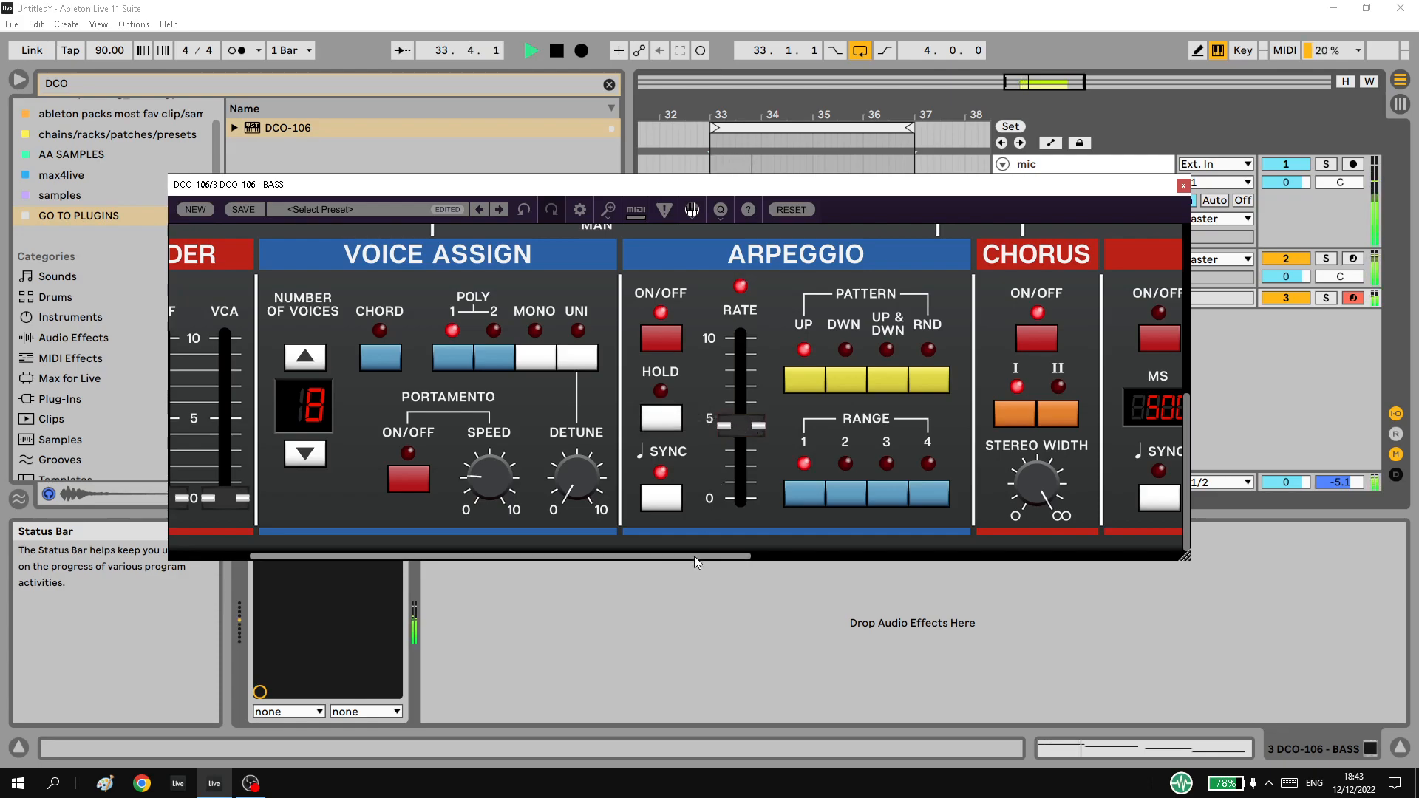
left_click_drag(693, 556, 738, 557)
key("space")
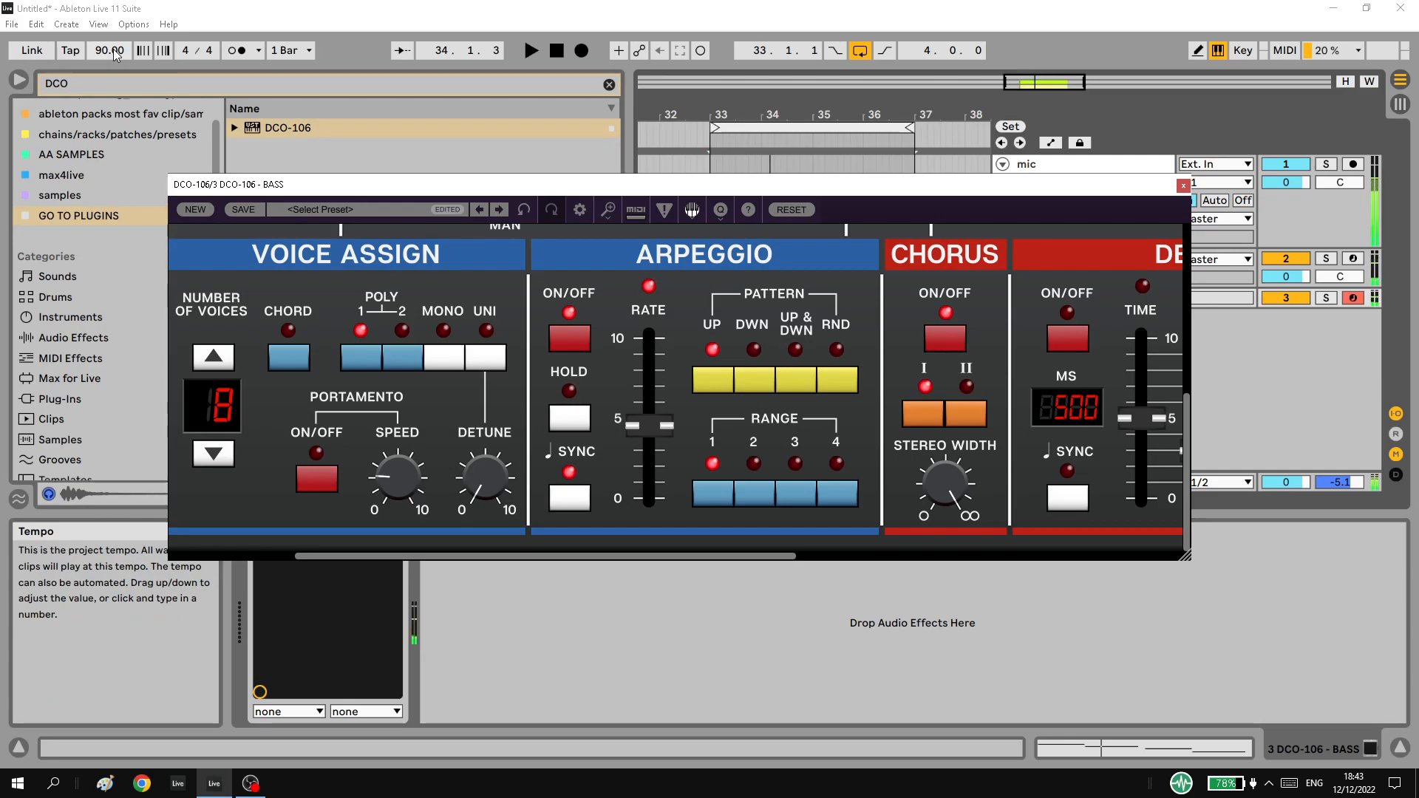
Set the project tempo to 93 BPM and audition the loop.
left_click(111, 50)
type("9")
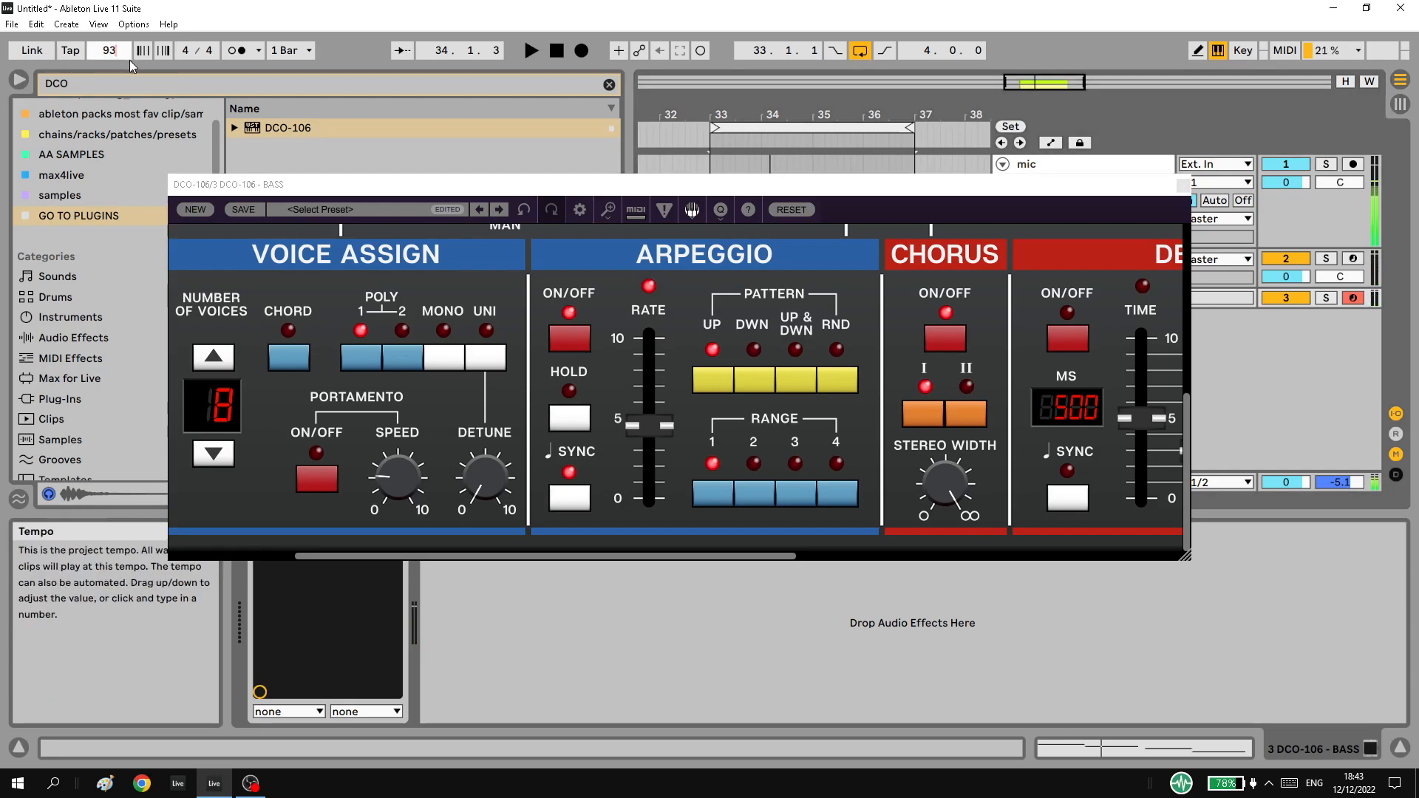
type("3")
key("Return")
key("space")
left_click_drag(730, 566, 840, 561)
key("space")
Raise the DCO sub-oscillator level to about 6.5 and try the 16' range before returning to 8'.
left_click_drag(716, 555, 989, 558)
scroll(937, 443, "up", 2)
scroll(937, 436, "up", 4)
scroll(876, 384, "down", 2)
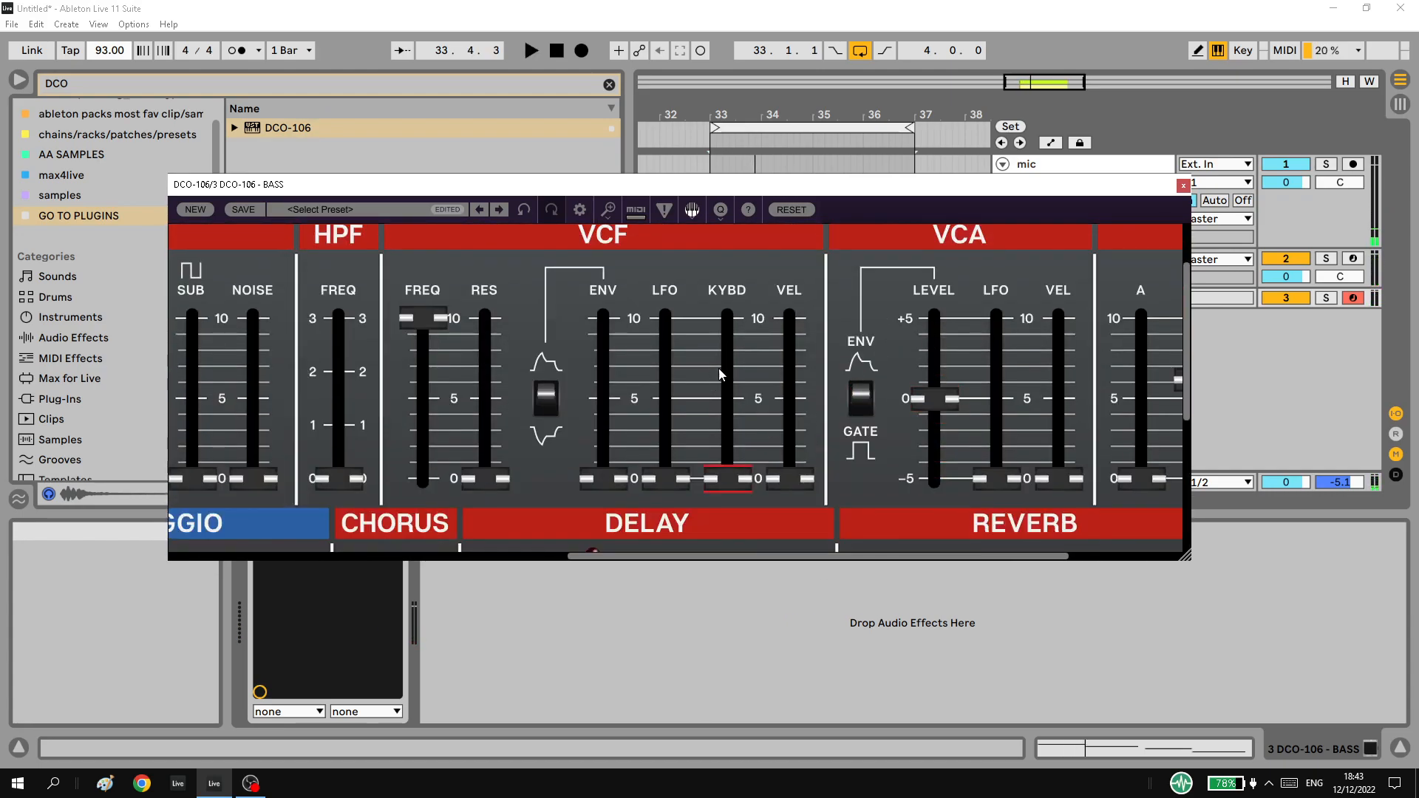
left_click_drag(747, 557, 445, 487)
left_click_drag(432, 423, 436, 372)
left_click(249, 354)
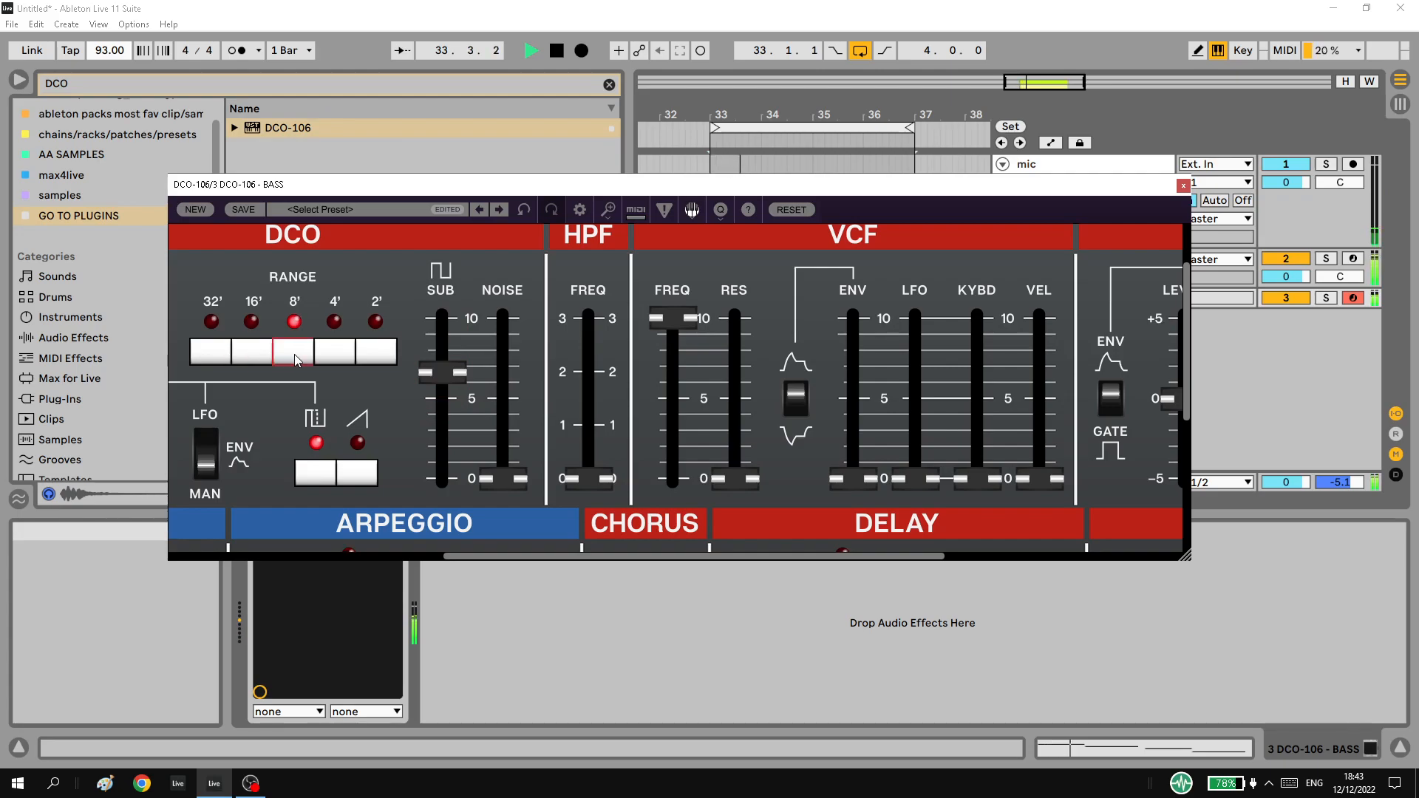
Lower the VCF frequency to about 3.5 and raise its envelope amount to about 4.
left_click_drag(676, 339, 680, 423)
left_click_drag(854, 479, 854, 423)
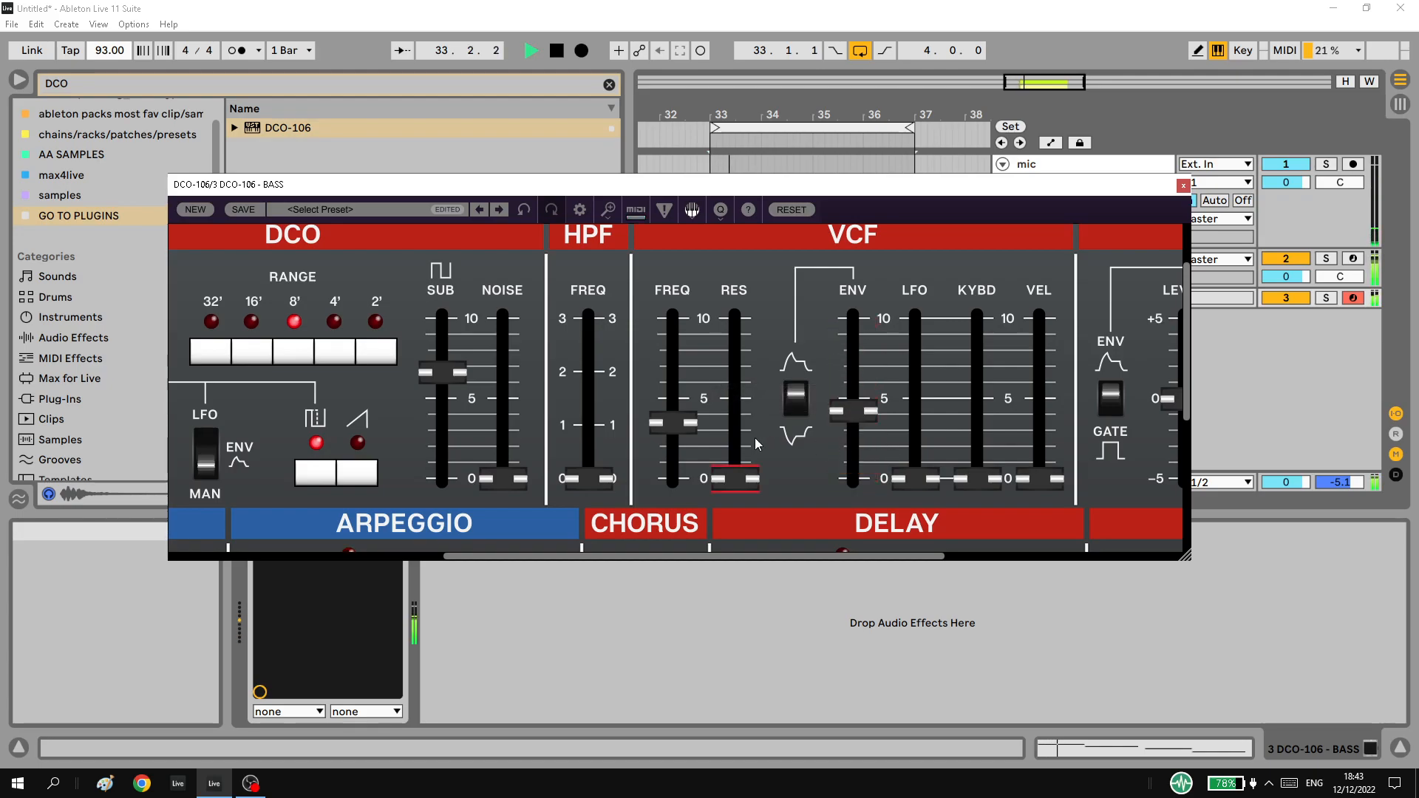
Lengthen the envelope release while auditioning the bass loop.
left_click_drag(772, 555, 1008, 556)
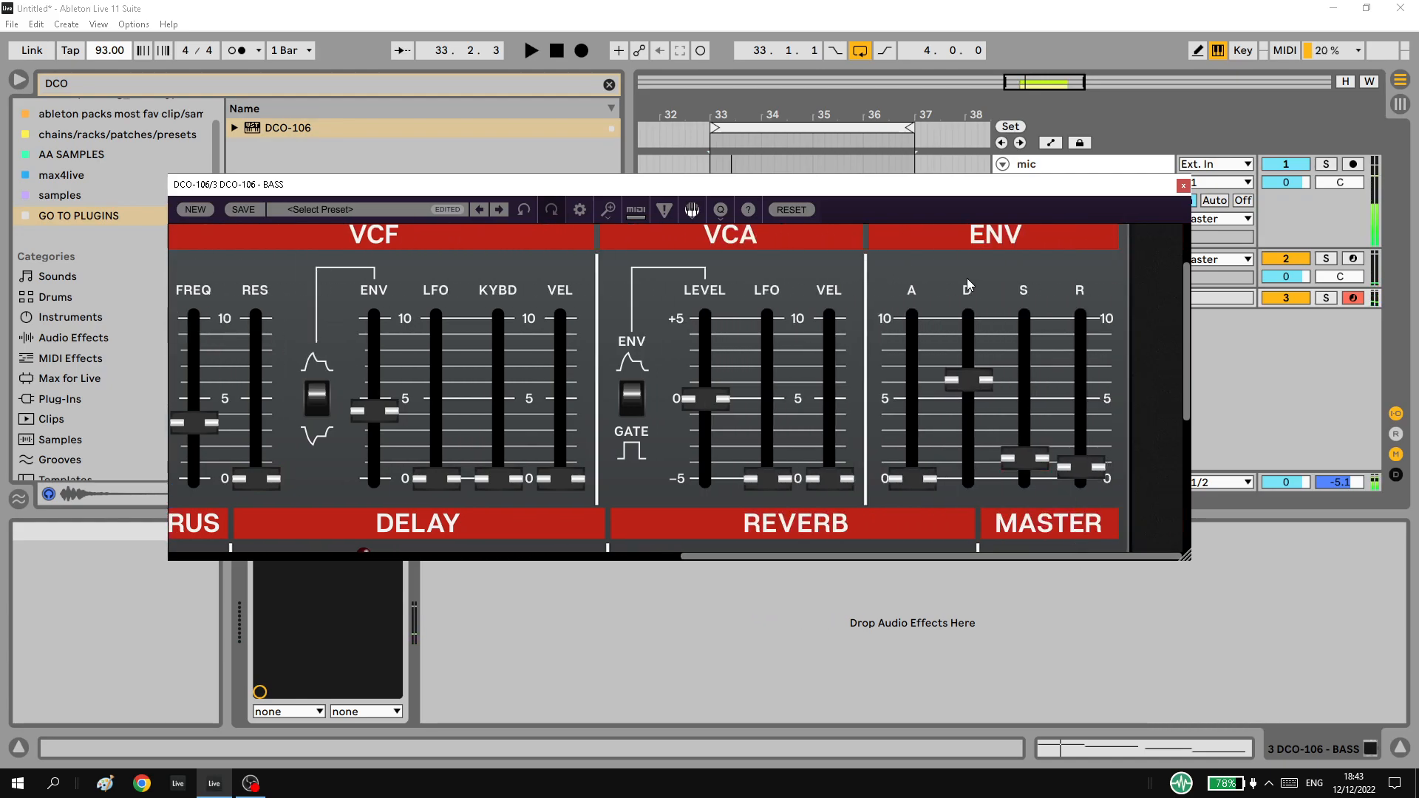
left_click_drag(1062, 458, 1077, 398)
key("space")
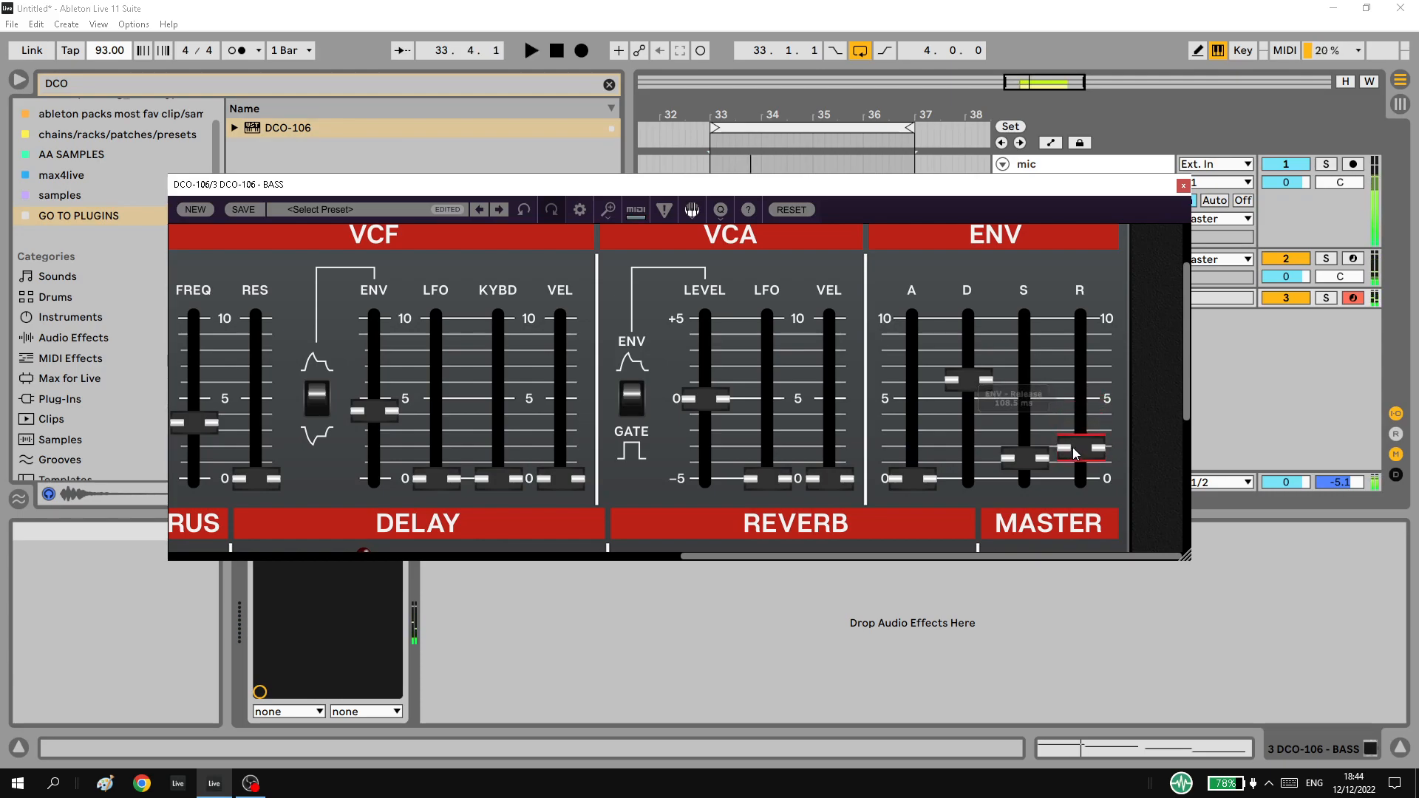
key("space")
left_click_drag(1075, 450, 1096, 404)
Compare the chorus settings during playback, keep mode I and reduce the stereo width below its maximum.
scroll(879, 326, "down", 5)
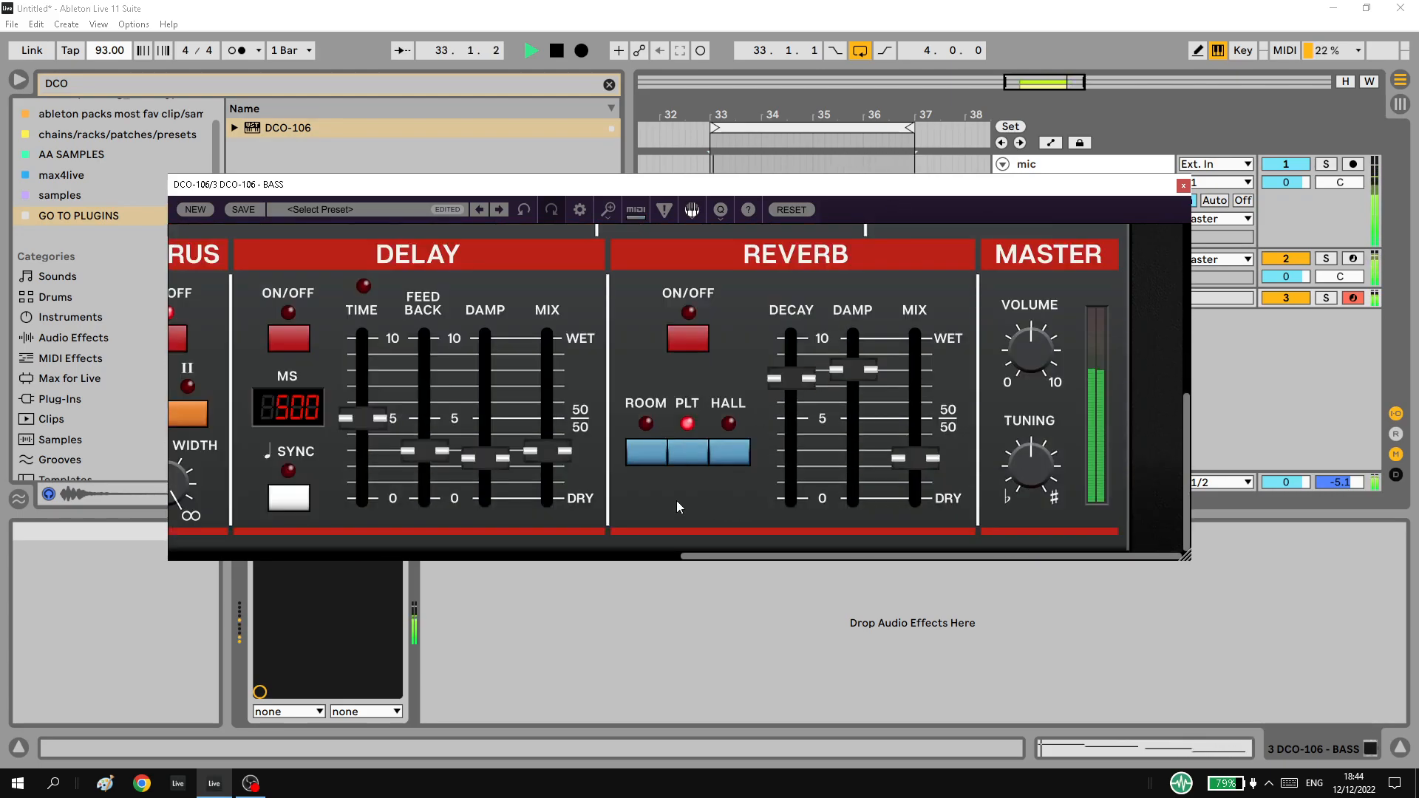
left_click_drag(723, 550, 365, 545)
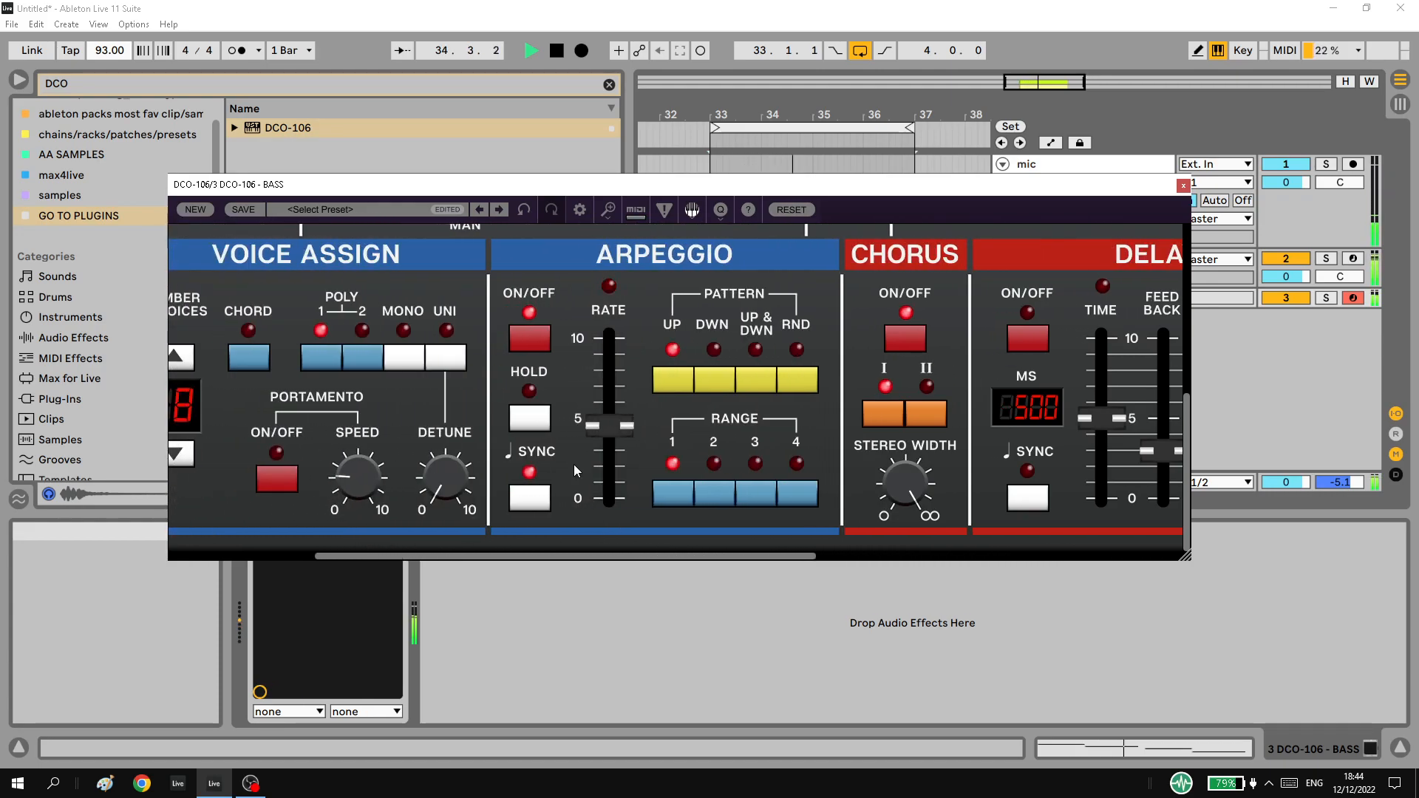
left_click(914, 340)
left_click_drag(905, 484, 906, 598)
left_click_drag(896, 663, 895, 672)
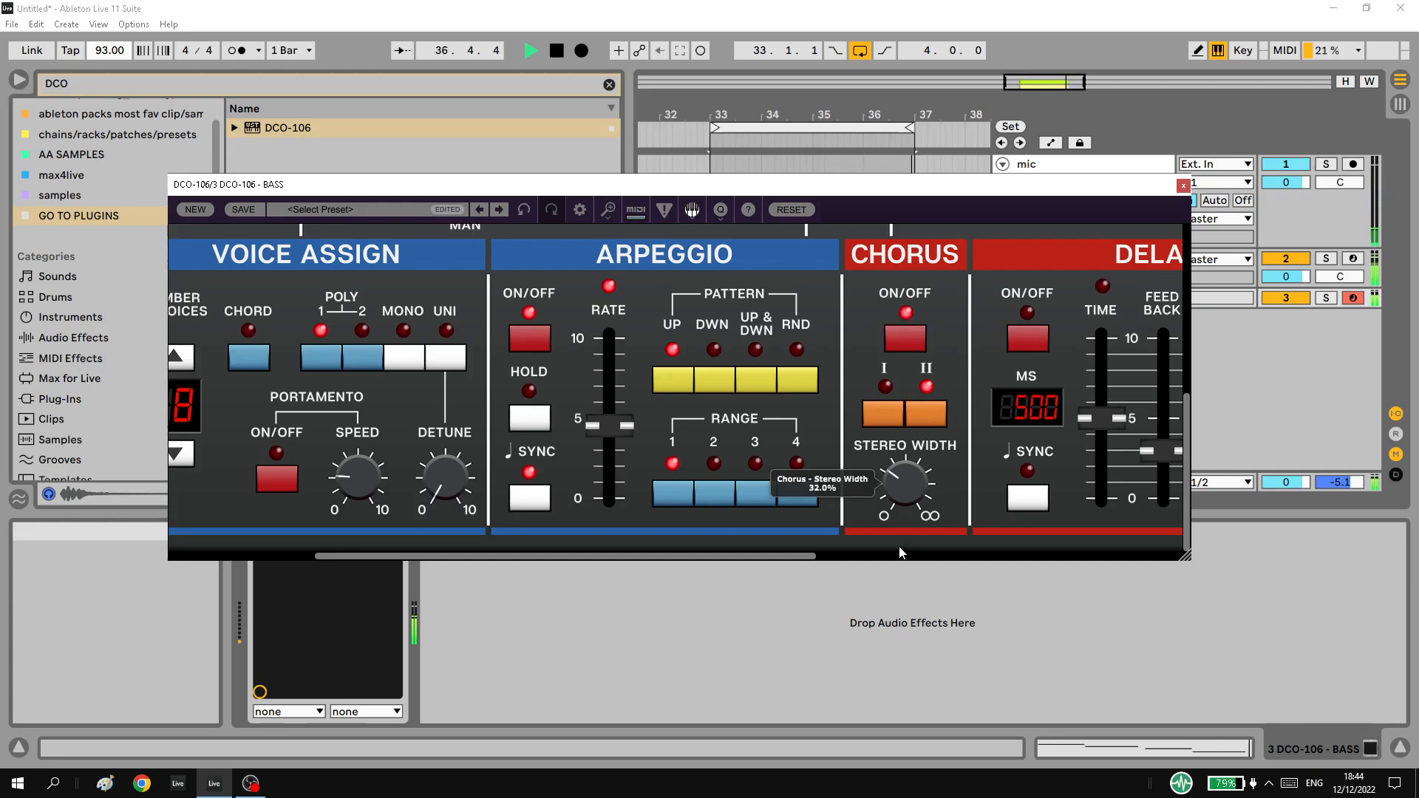
left_click_drag(900, 479, 898, 398)
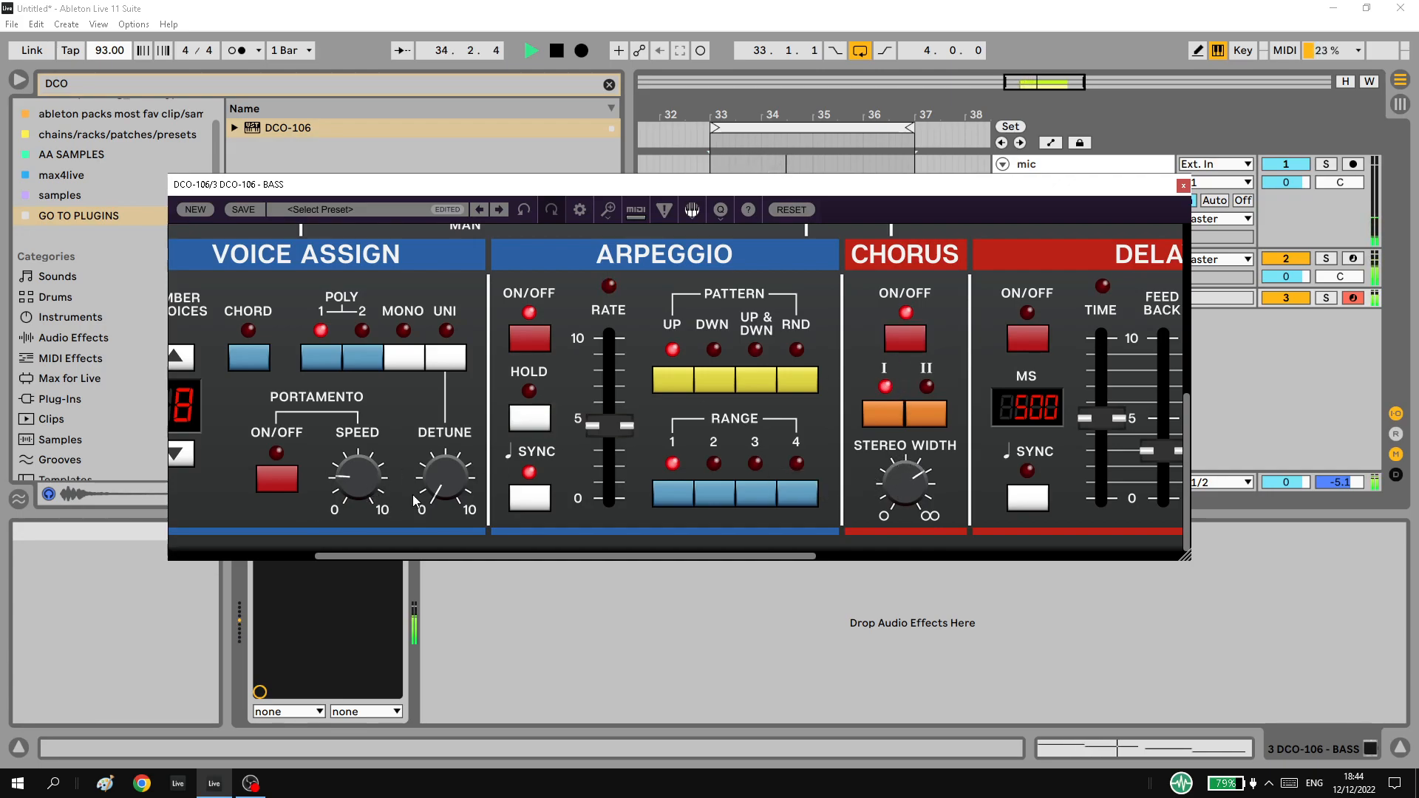
Try Mono voice assignment before switching to Unison, reduce the chorus stereo width and compare the bass with the chorus off and on.
left_click(407, 360)
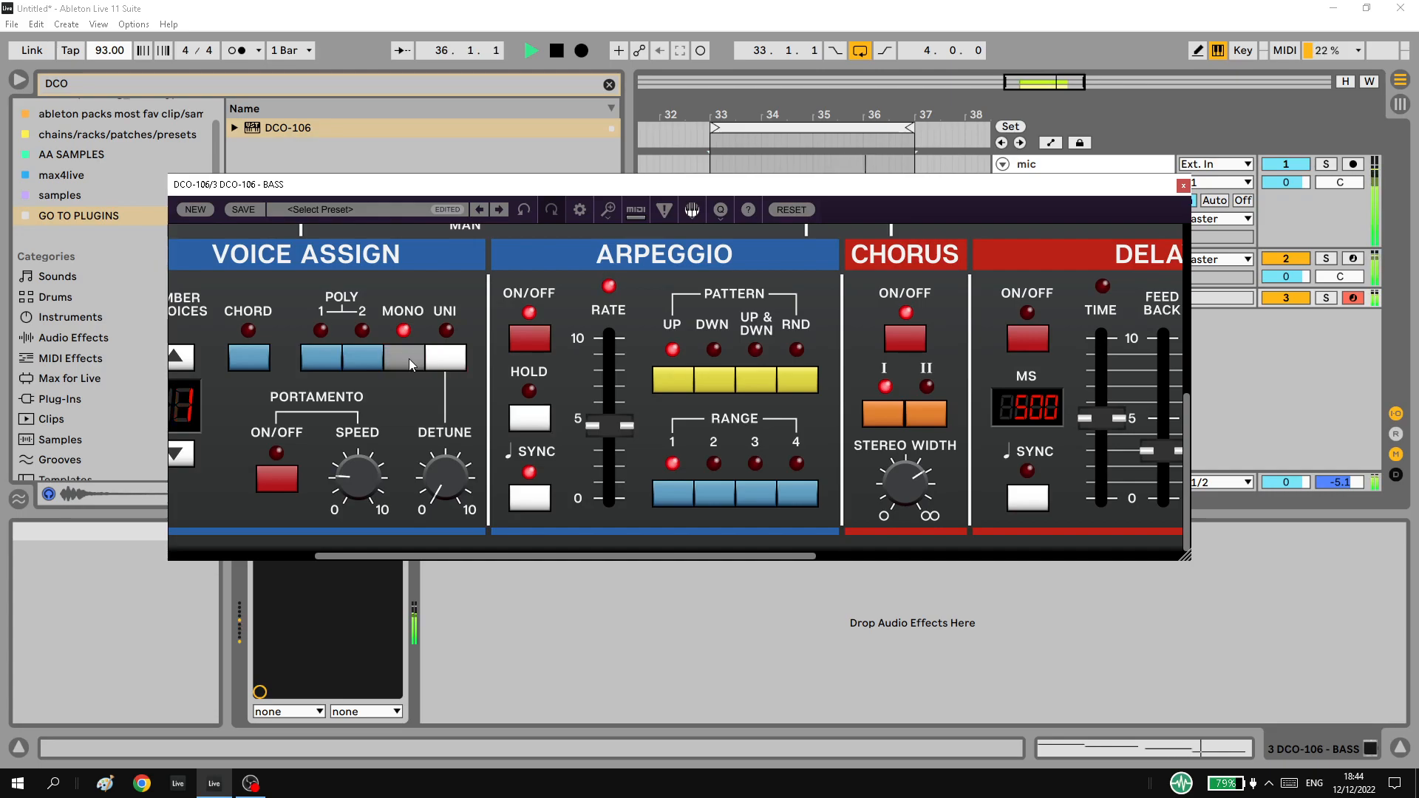
left_click(450, 361)
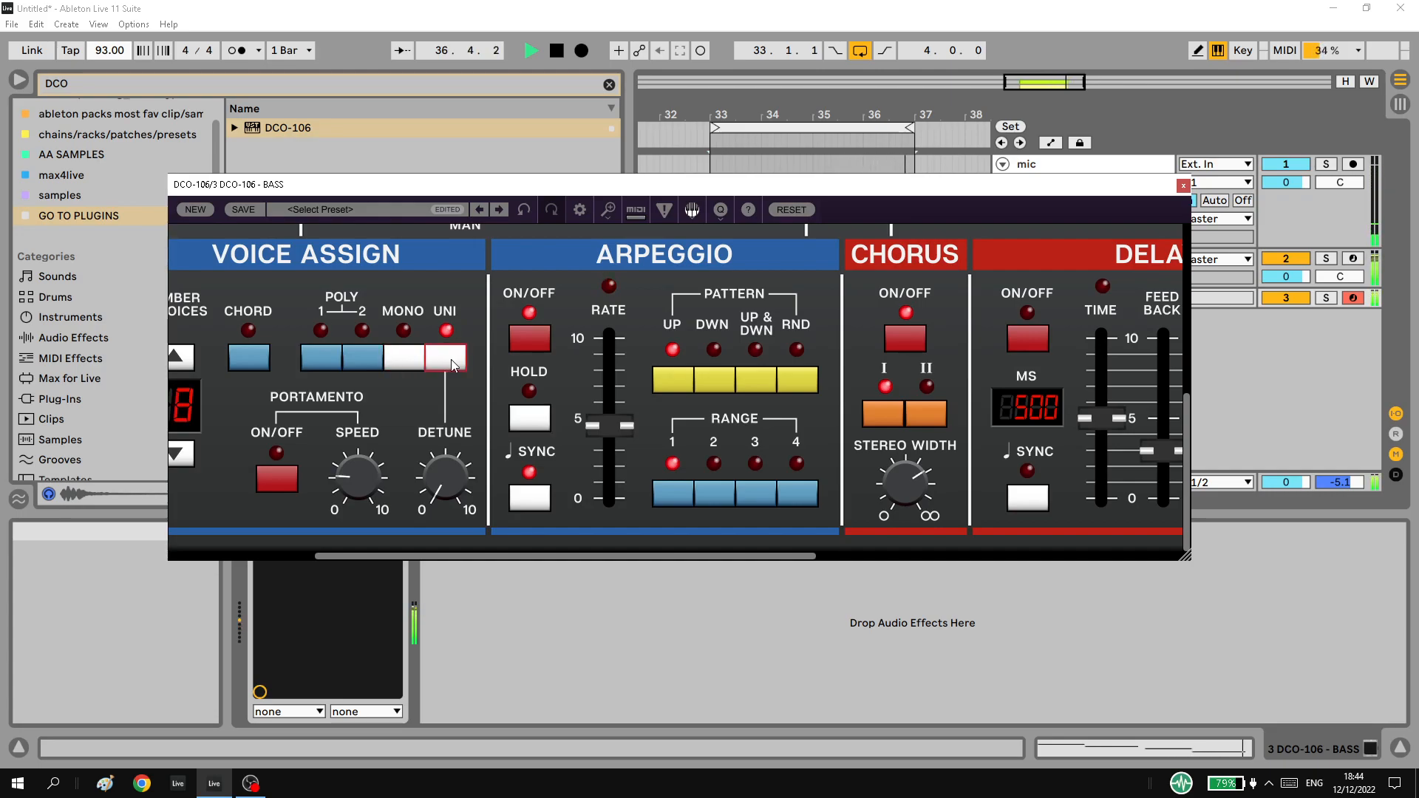
left_click_drag(906, 484, 901, 609)
left_click(904, 337)
left_click(907, 342)
Compare the DCO pulse and sawtooth waveforms, keep only the sawtooth and lower the VCF frequency to about 2.5.
scroll(699, 365, "up", 5)
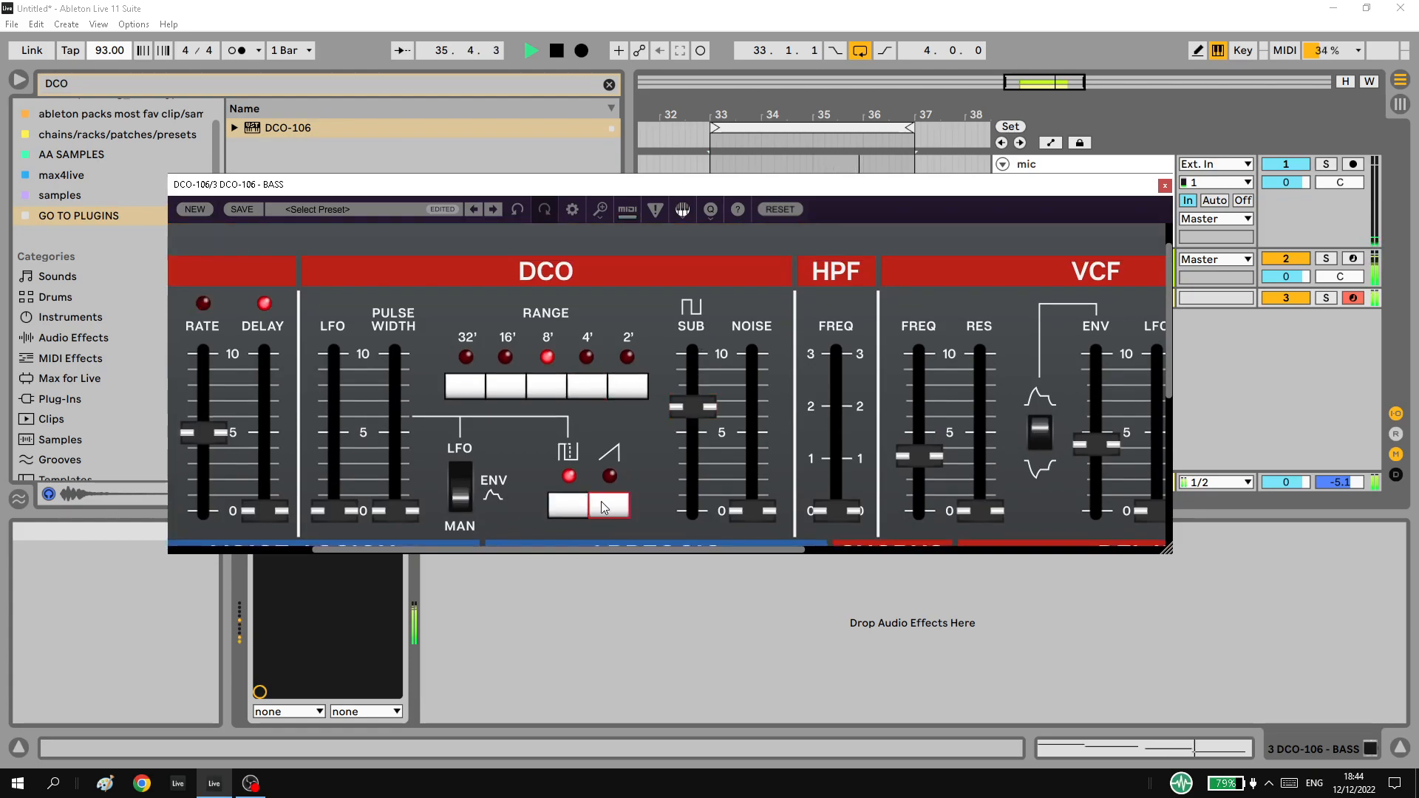
left_click(557, 507)
left_click_drag(919, 458, 919, 479)
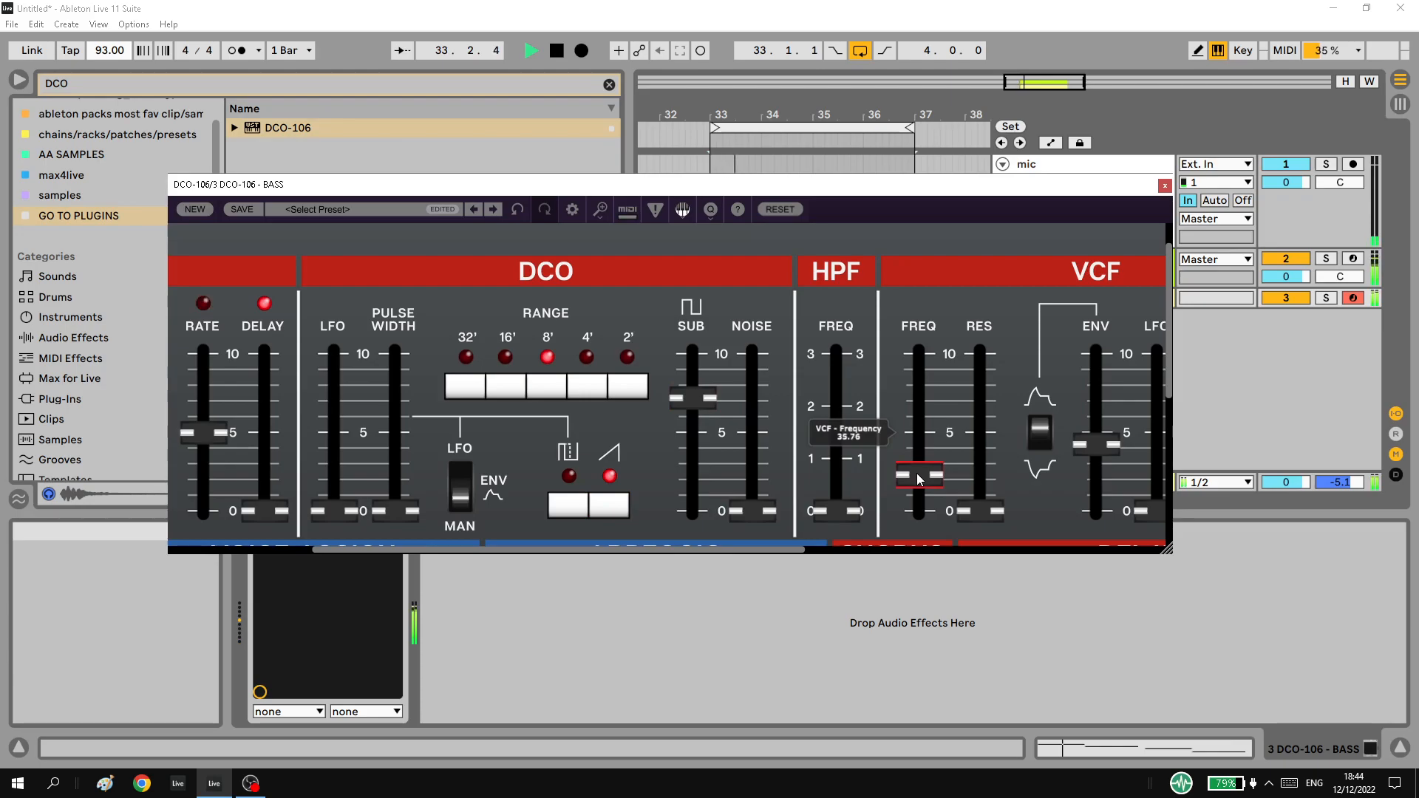
Lower the VCA level to -2.90 dB.
left_click_drag(752, 552, 931, 548)
left_click_drag(1106, 184, 993, 202)
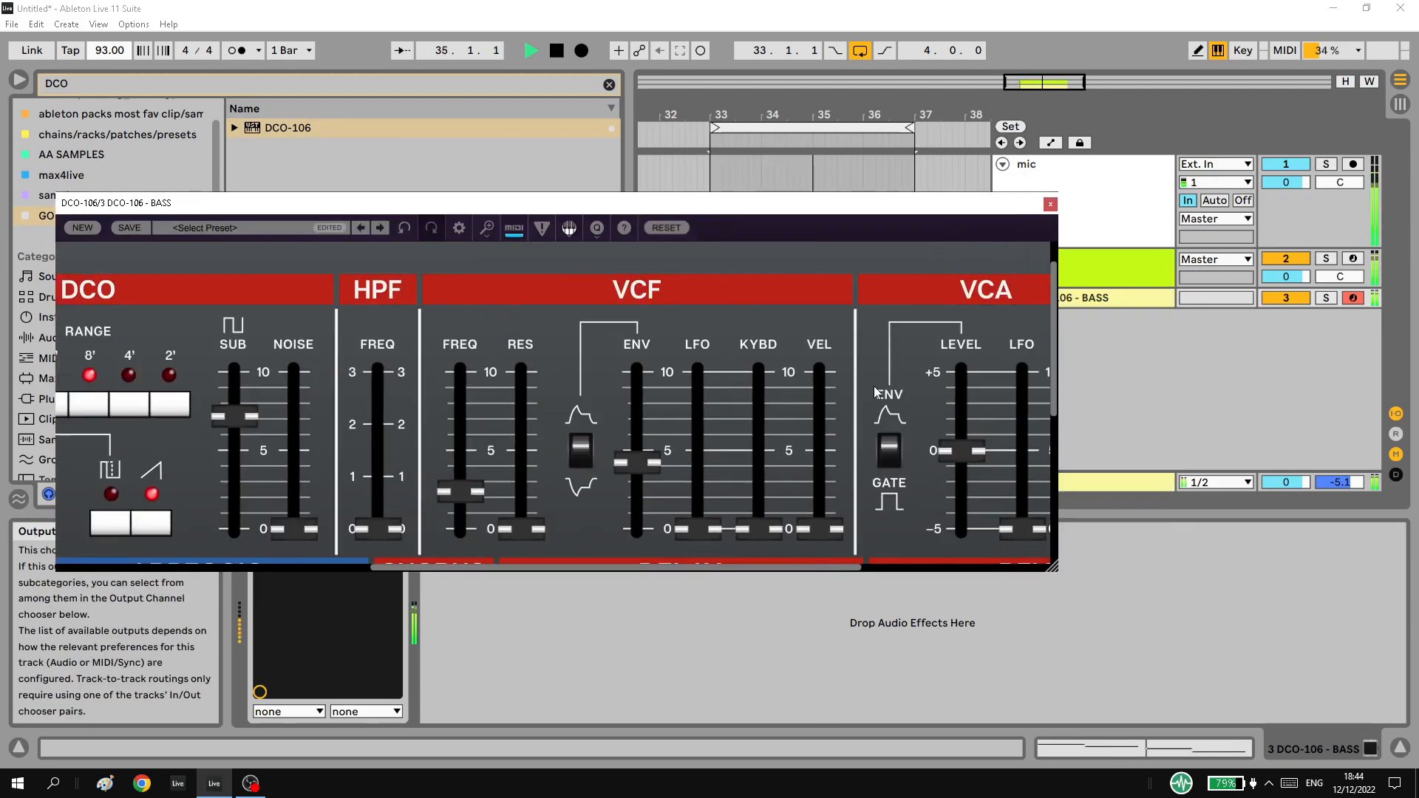
left_click_drag(608, 569, 695, 569)
left_click_drag(807, 444, 796, 472)
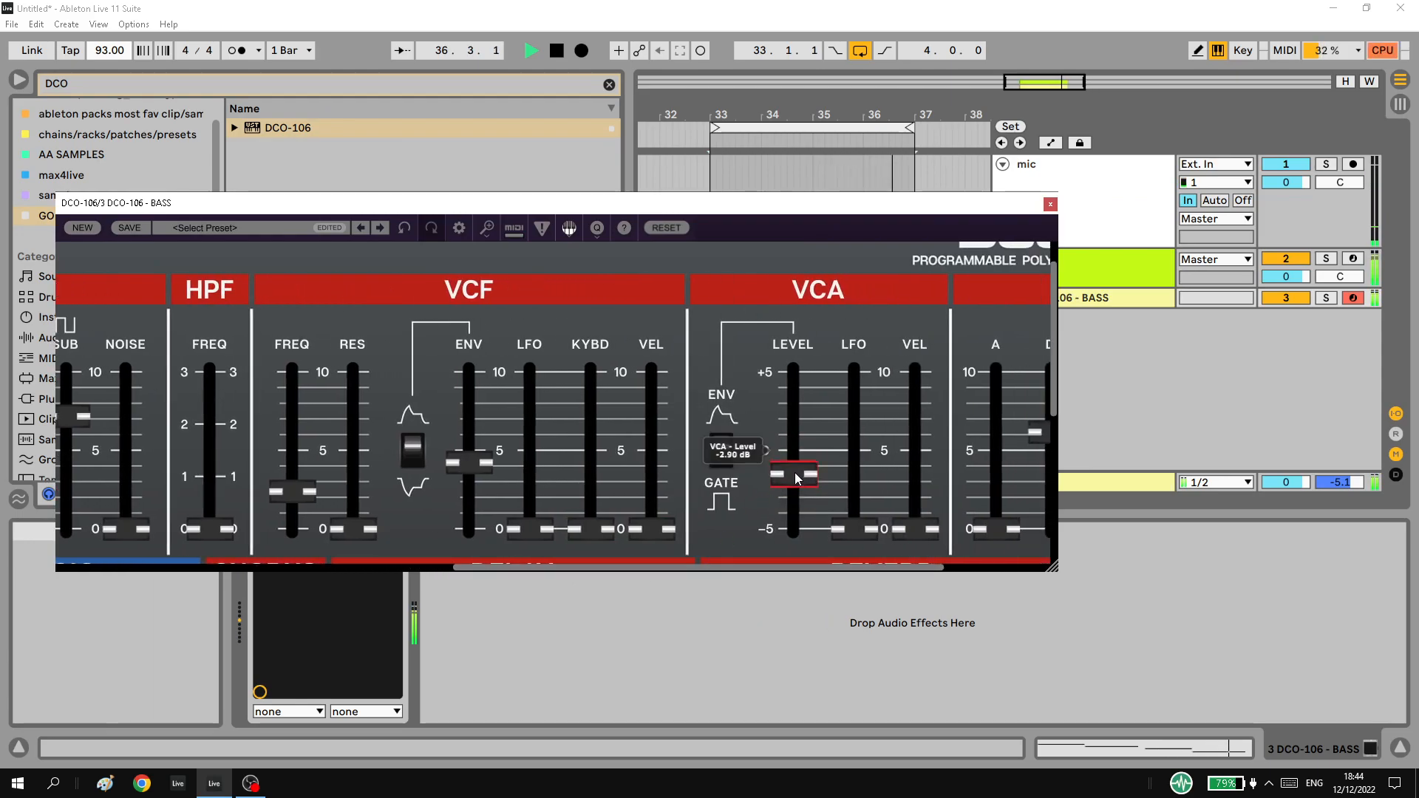
Show the whole synth panel, switch the DCO range to 16' and raise the VCF frequency to about 3.8.
left_click_drag(734, 207, 878, 143)
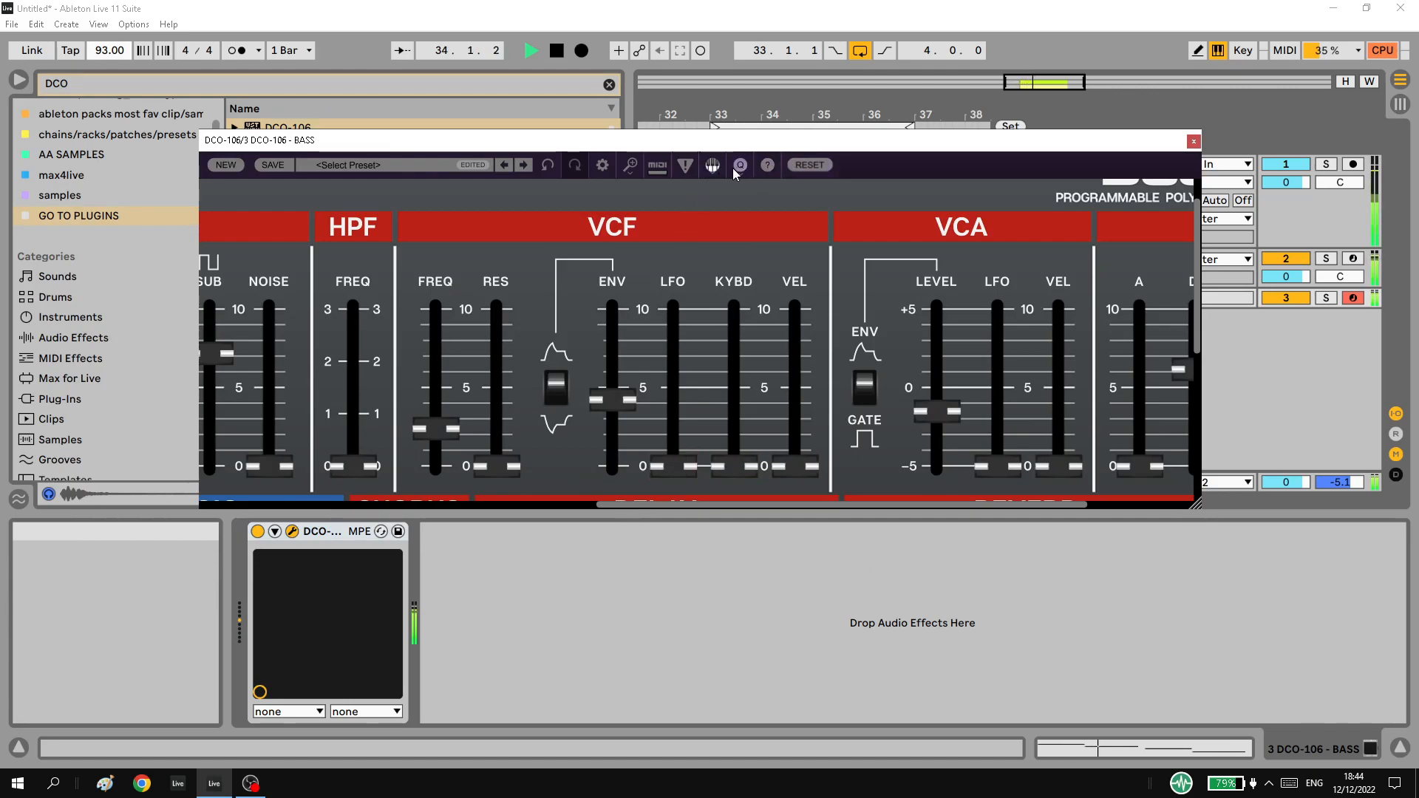
left_click(815, 163)
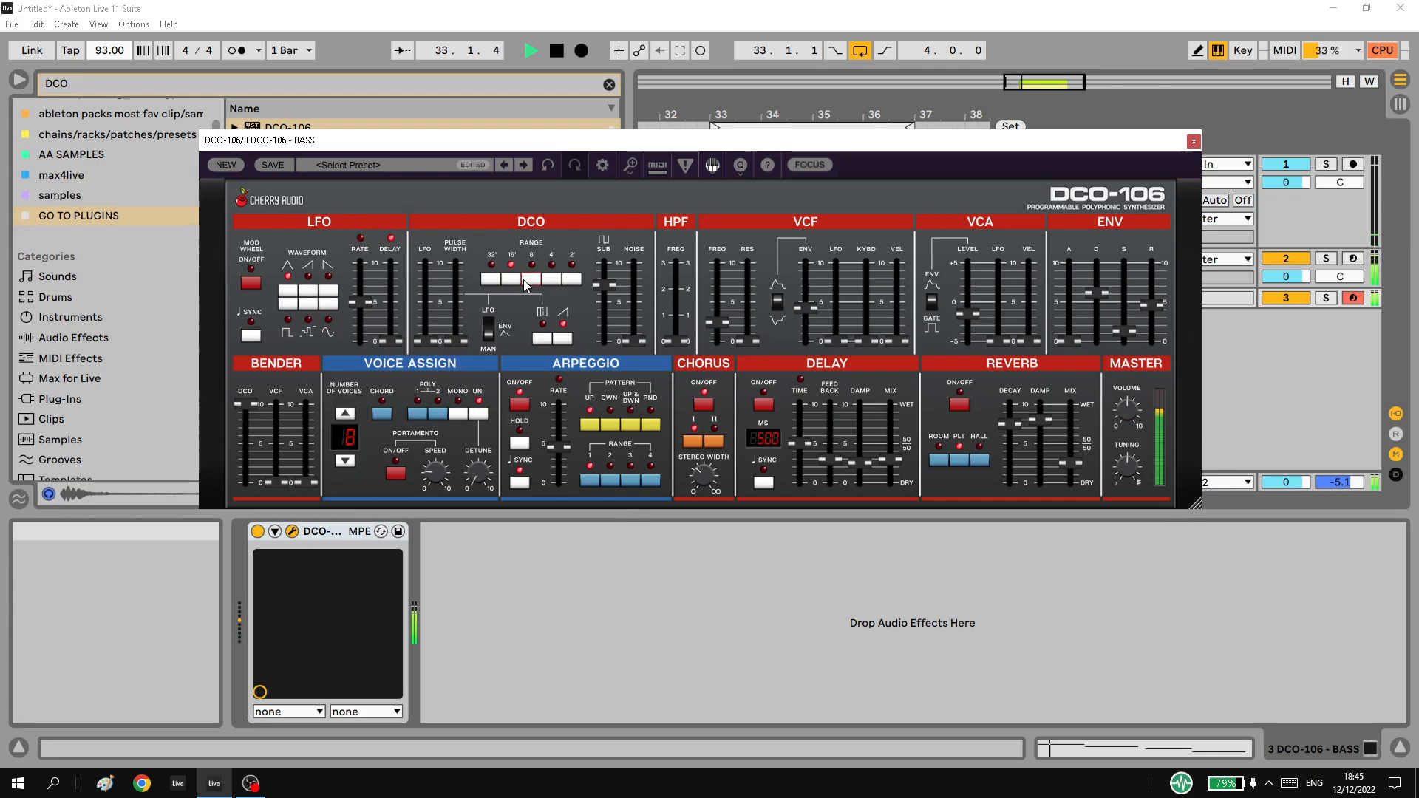
left_click_drag(720, 324, 723, 313)
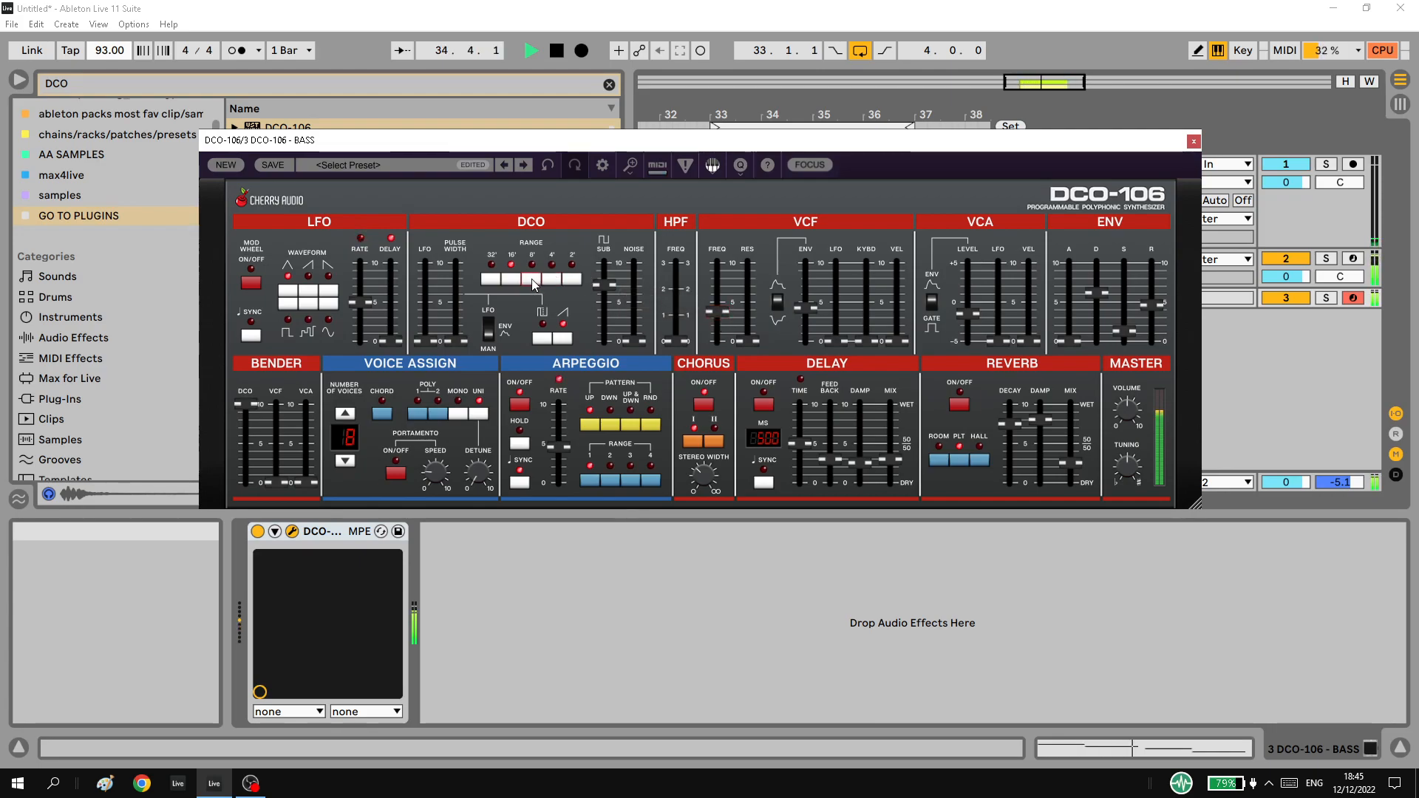
Transpose all notes in the DCO-106 bass clip up one octave and play the loop.
left_click_drag(498, 149, 481, 460)
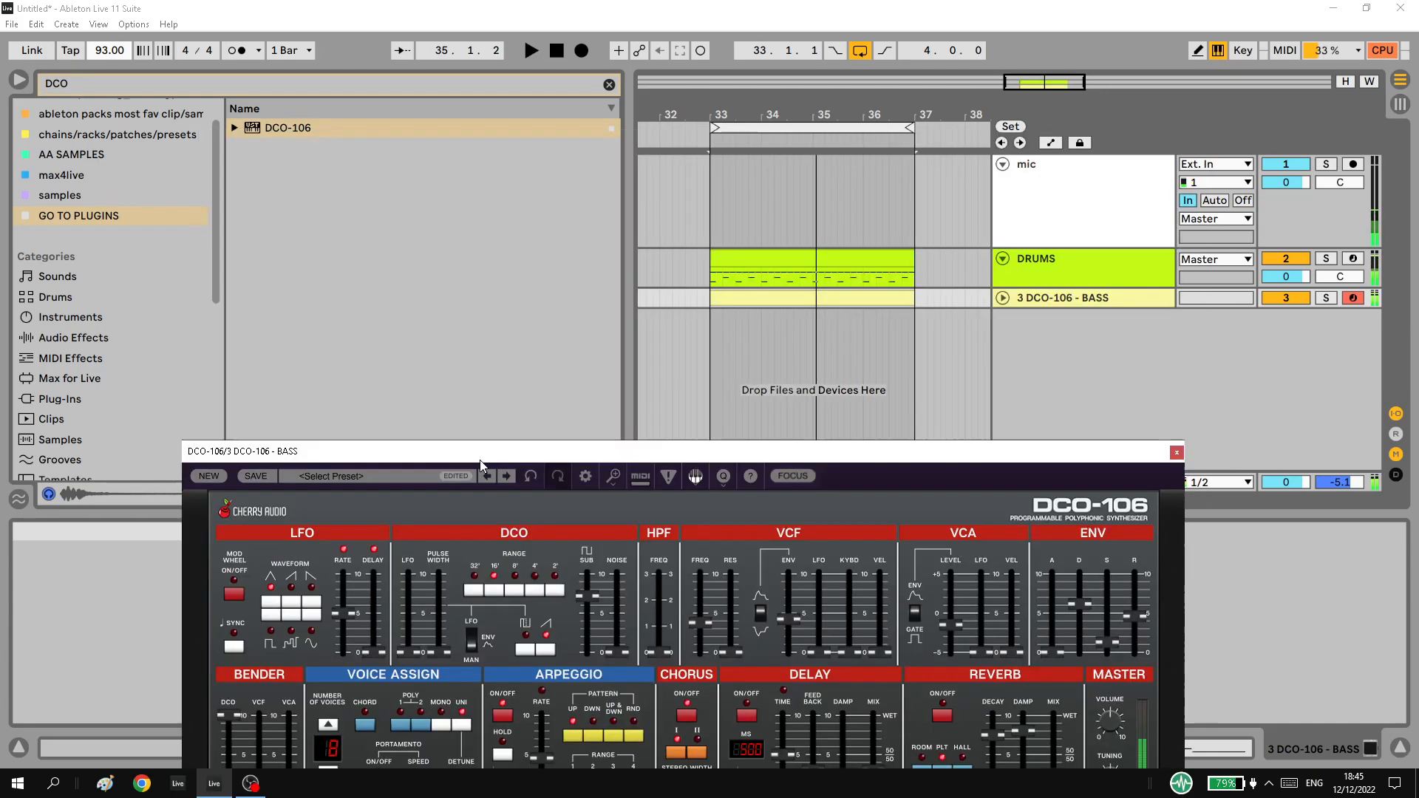
left_click(731, 285)
double_click(735, 296)
left_click(1298, 555)
key("ctrl+a")
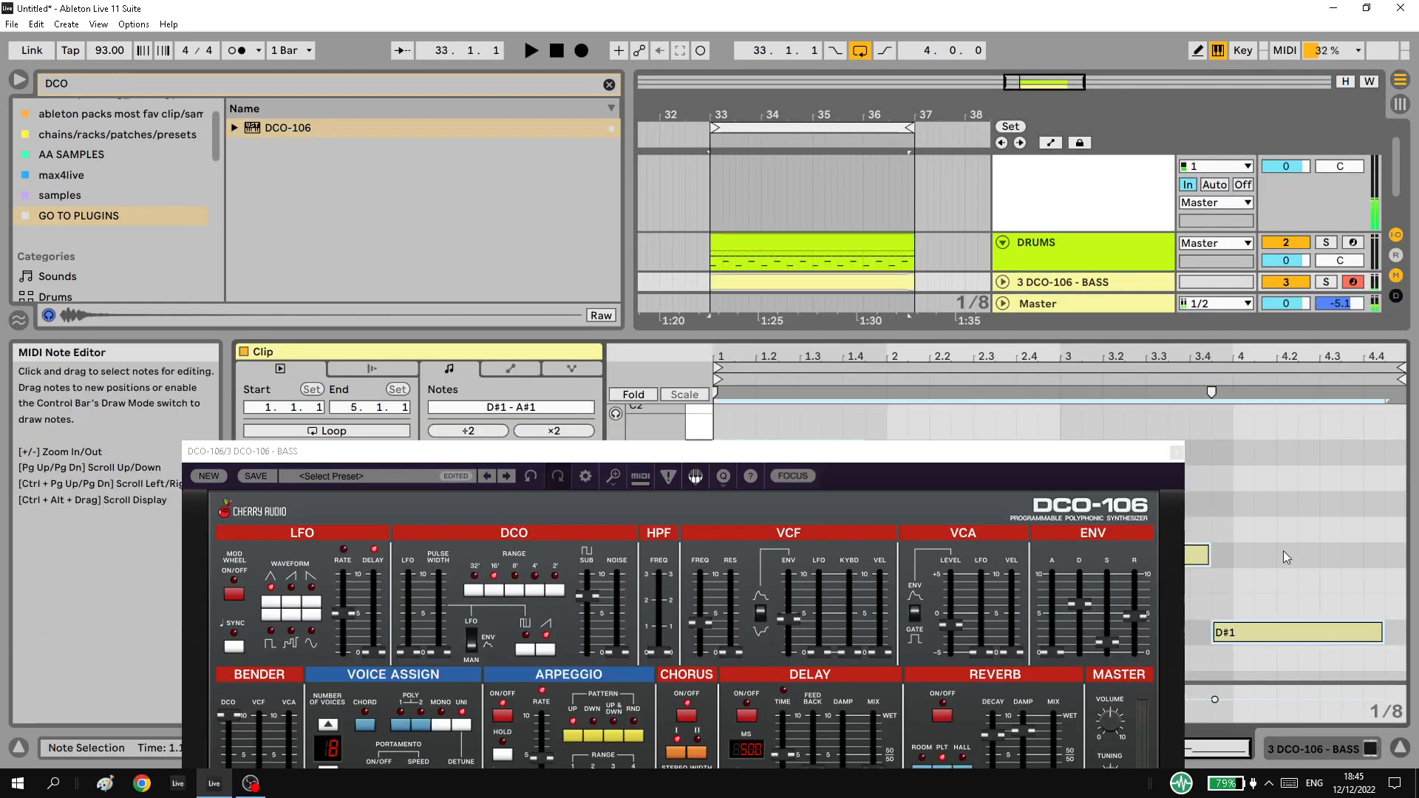
key("shift+Up")
key("space")
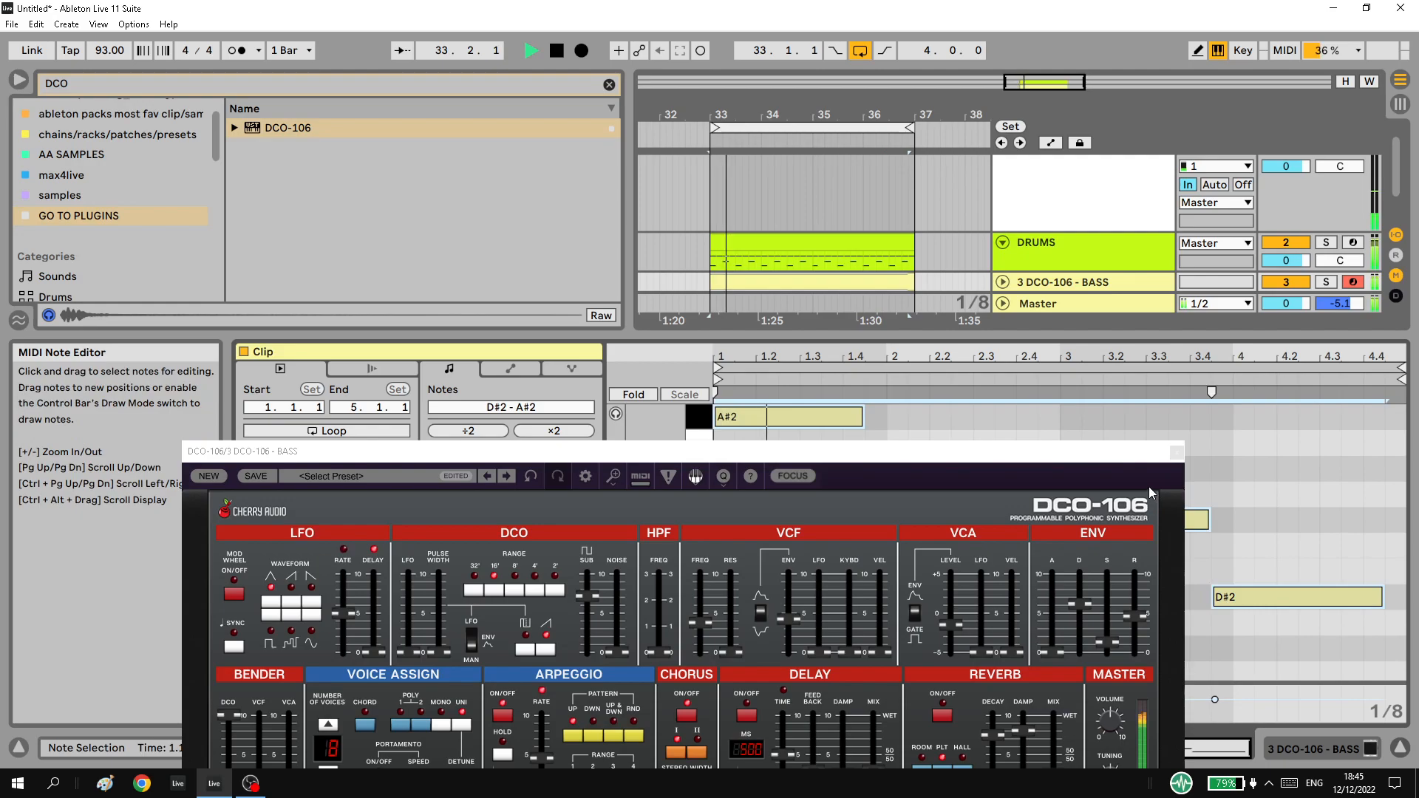
Raise the DCO sub-oscillator level to about 8.5 while the loop plays.
left_click_drag(778, 454, 822, 285)
key("space")
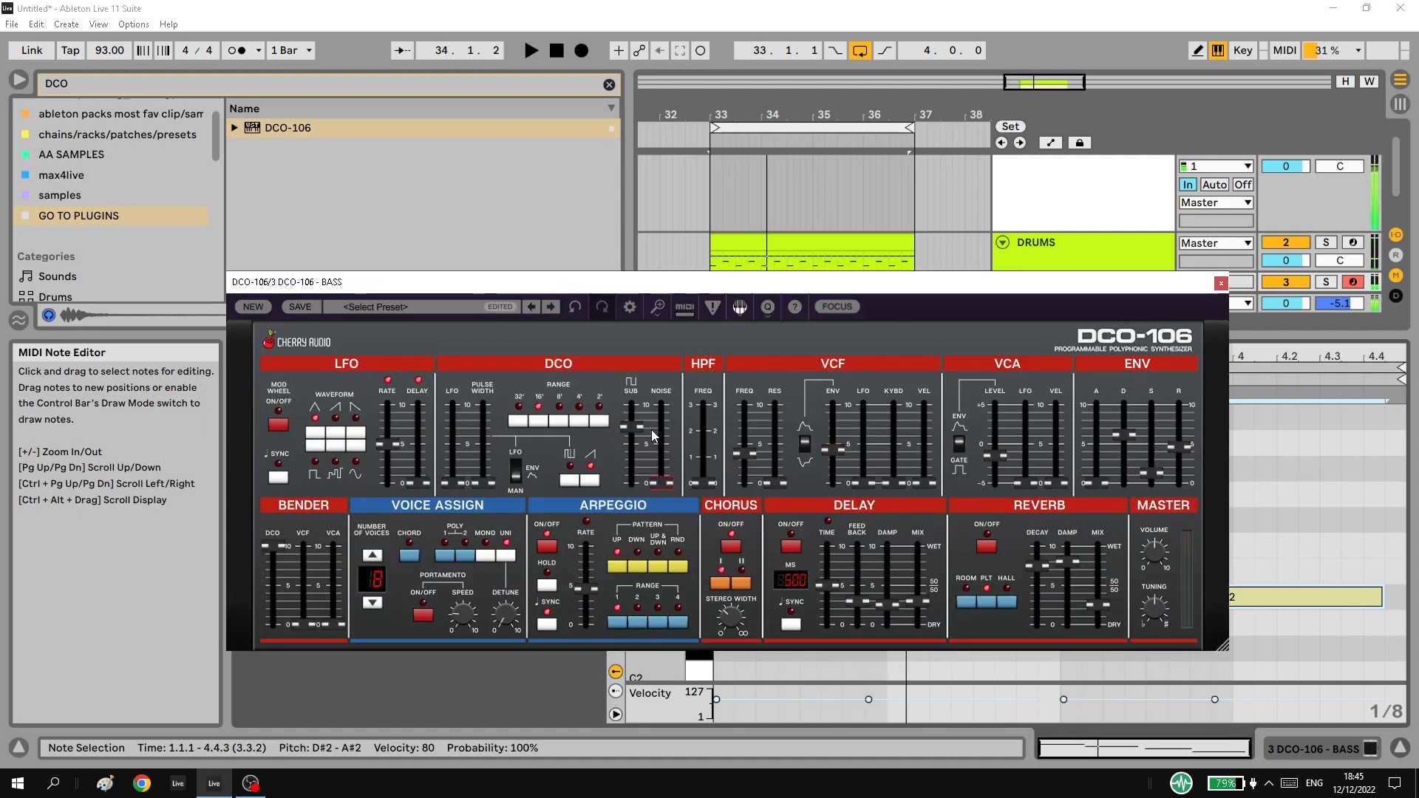
mouse_move(653, 436)
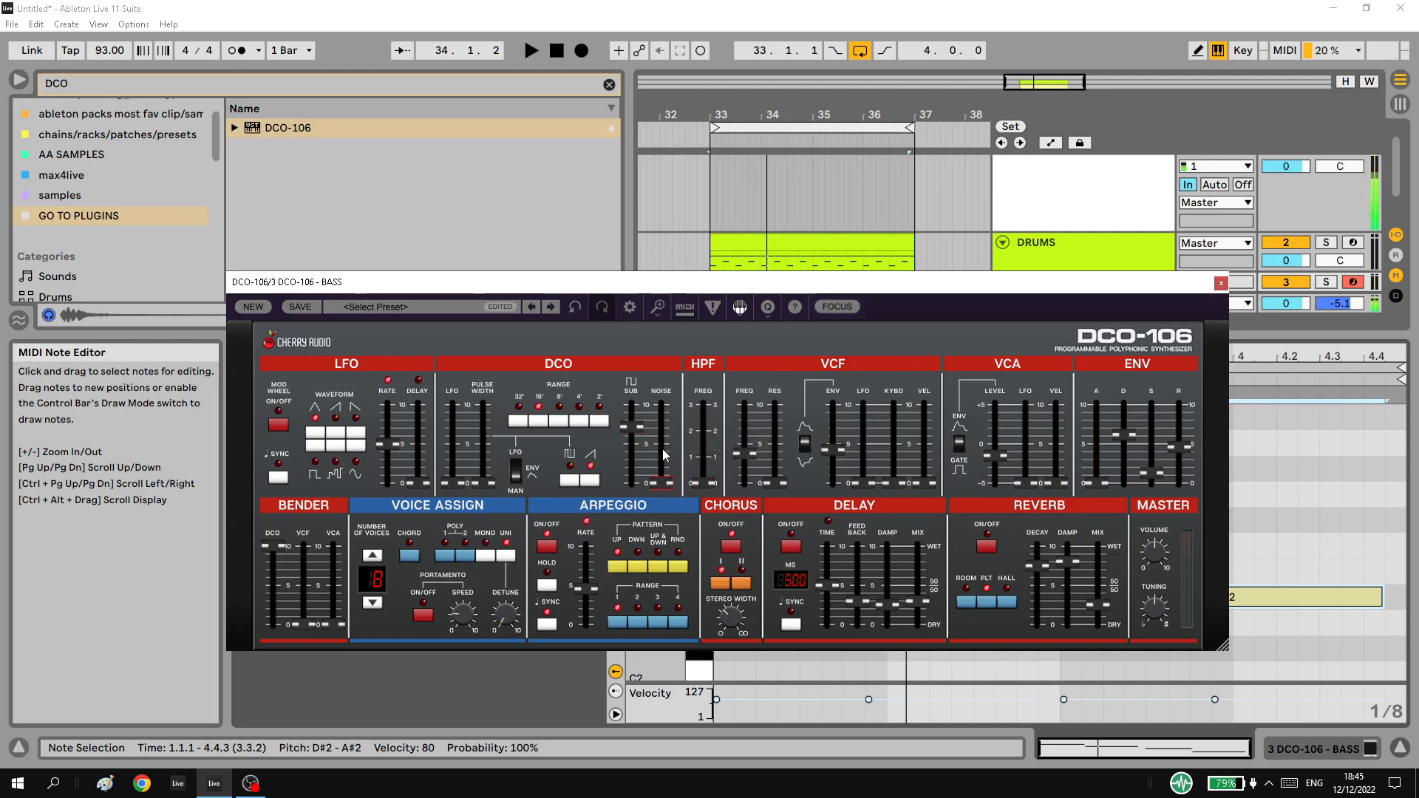
key("space")
mouse_move(624, 428)
left_mouse_down()
mouse_move(623, 445)
mouse_move(625, 418)
left_mouse_up()
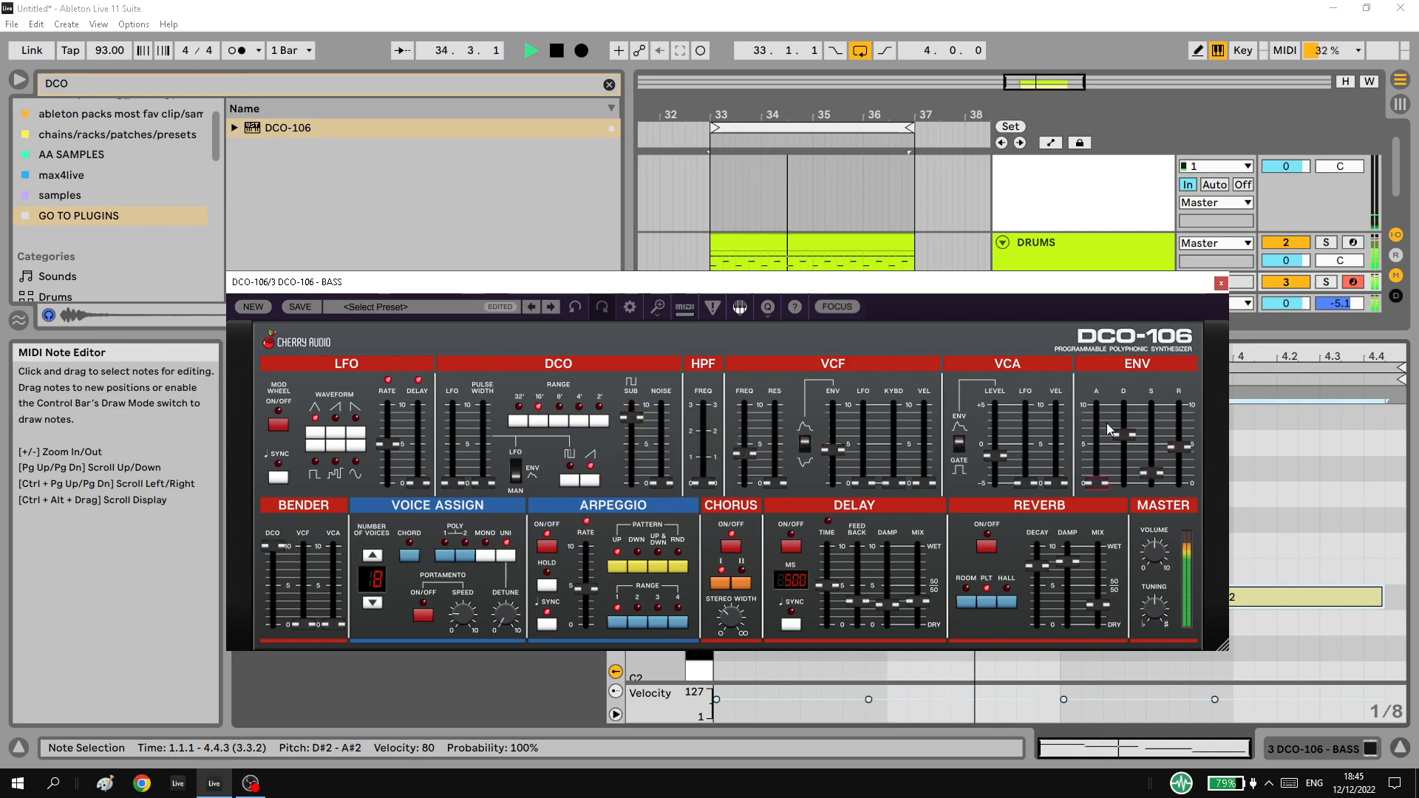
Slightly shorten the envelope release, lower the VCF frequency to about 1.5 and raise the envelope attack to 11.8 ms.
mouse_move(1177, 449)
left_mouse_down()
mouse_move(1149, 445)
mouse_move(1183, 455)
left_mouse_up()
mouse_move(751, 457)
left_mouse_down()
mouse_move(766, 475)
mouse_move(779, 438)
mouse_move(840, 440)
mouse_move(836, 429)
mouse_move(774, 471)
mouse_move(745, 472)
left_mouse_up()
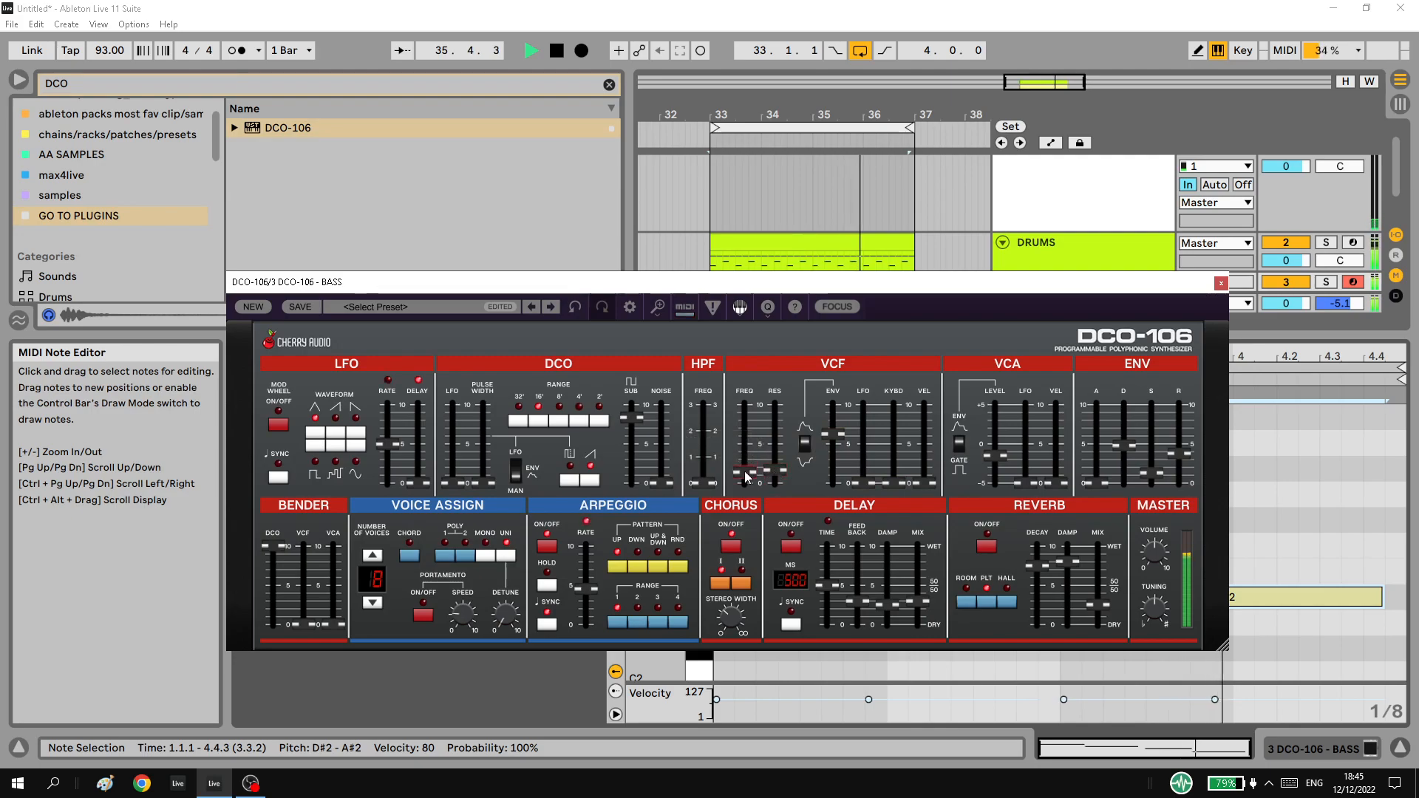
left_click_drag(1096, 483, 1092, 469)
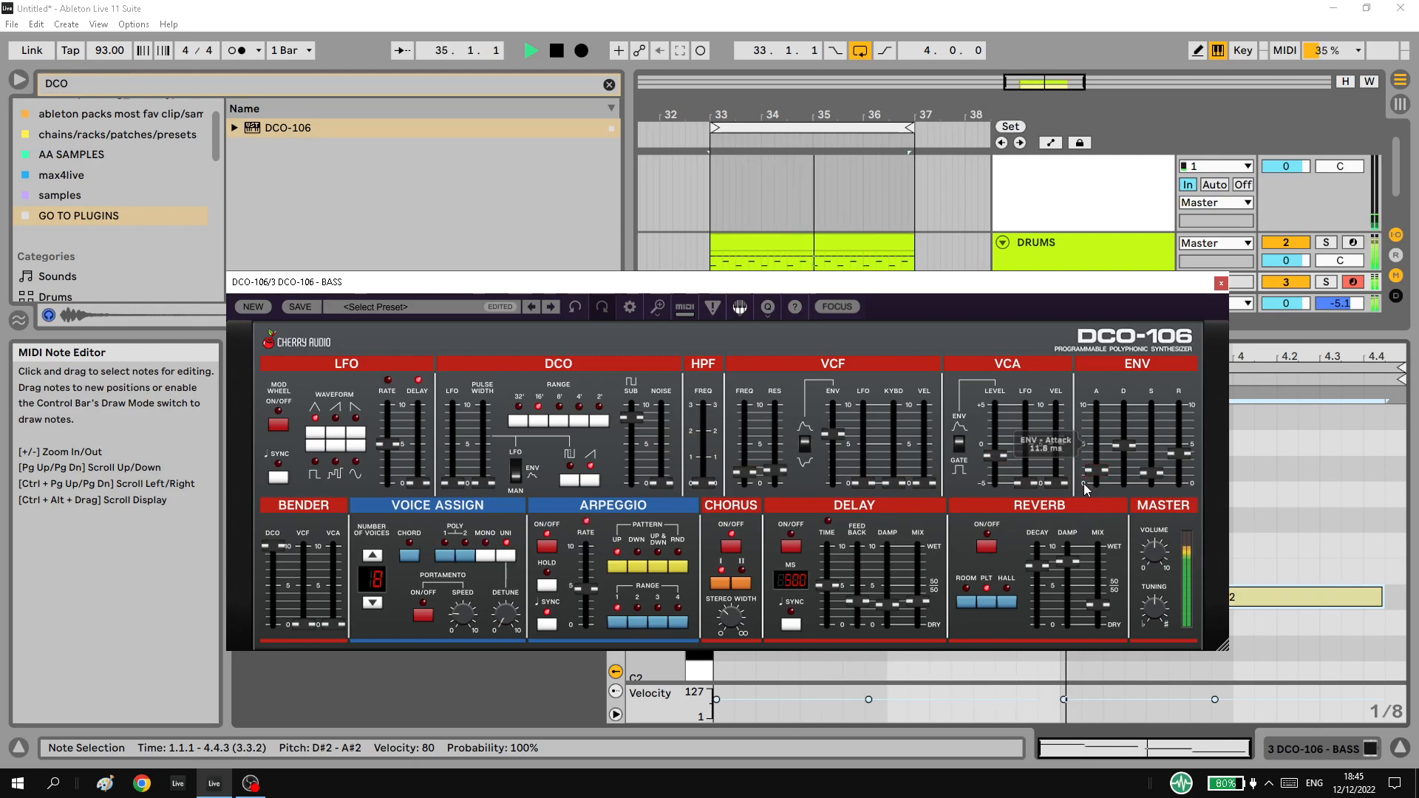
Set the VCF envelope amount to 65.5% and raise the HPF frequency to 19.81 Hz, then stop playback.
left_click_drag(902, 281, 857, 233)
left_click_drag(785, 386, 786, 385)
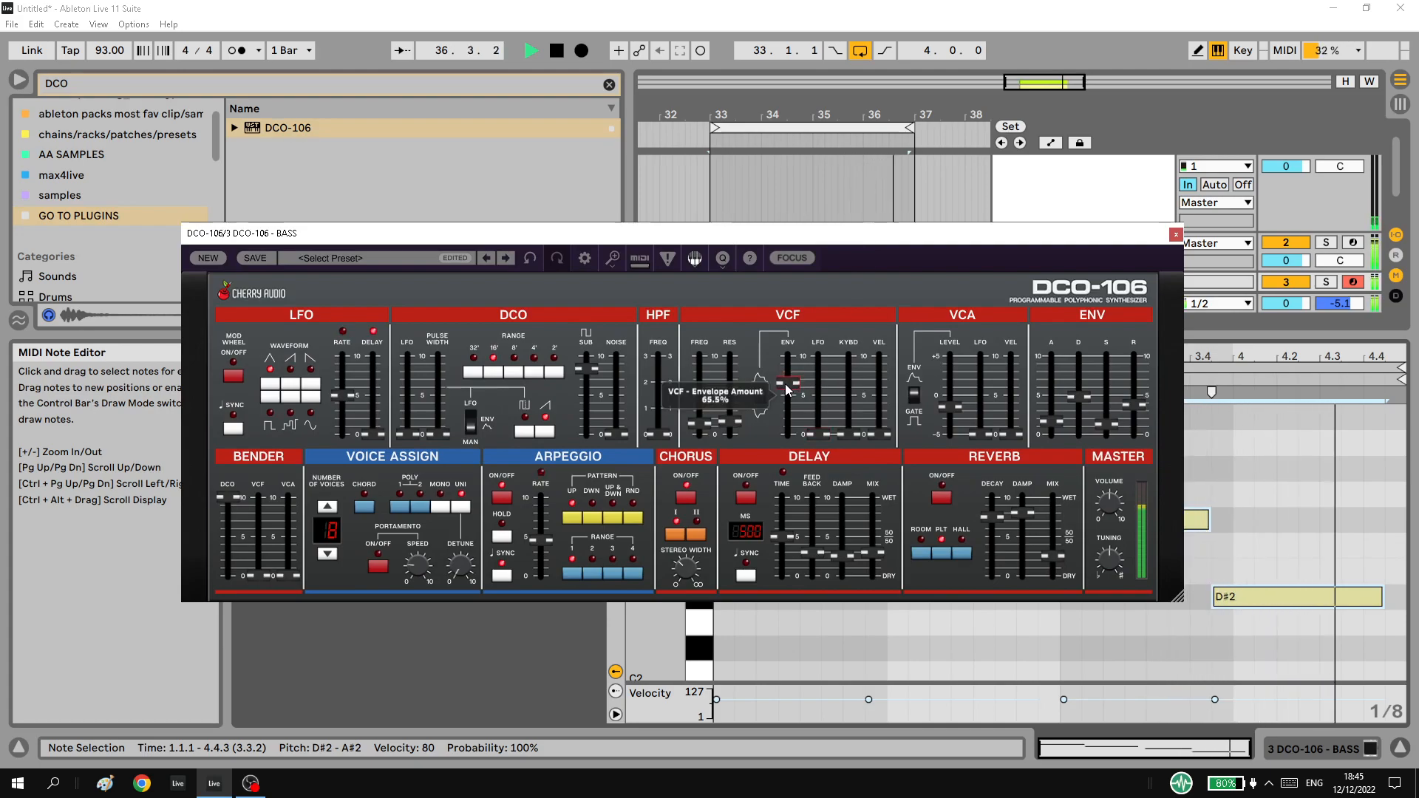
mouse_move(662, 433)
left_mouse_down()
mouse_move(666, 400)
mouse_move(666, 417)
left_mouse_up()
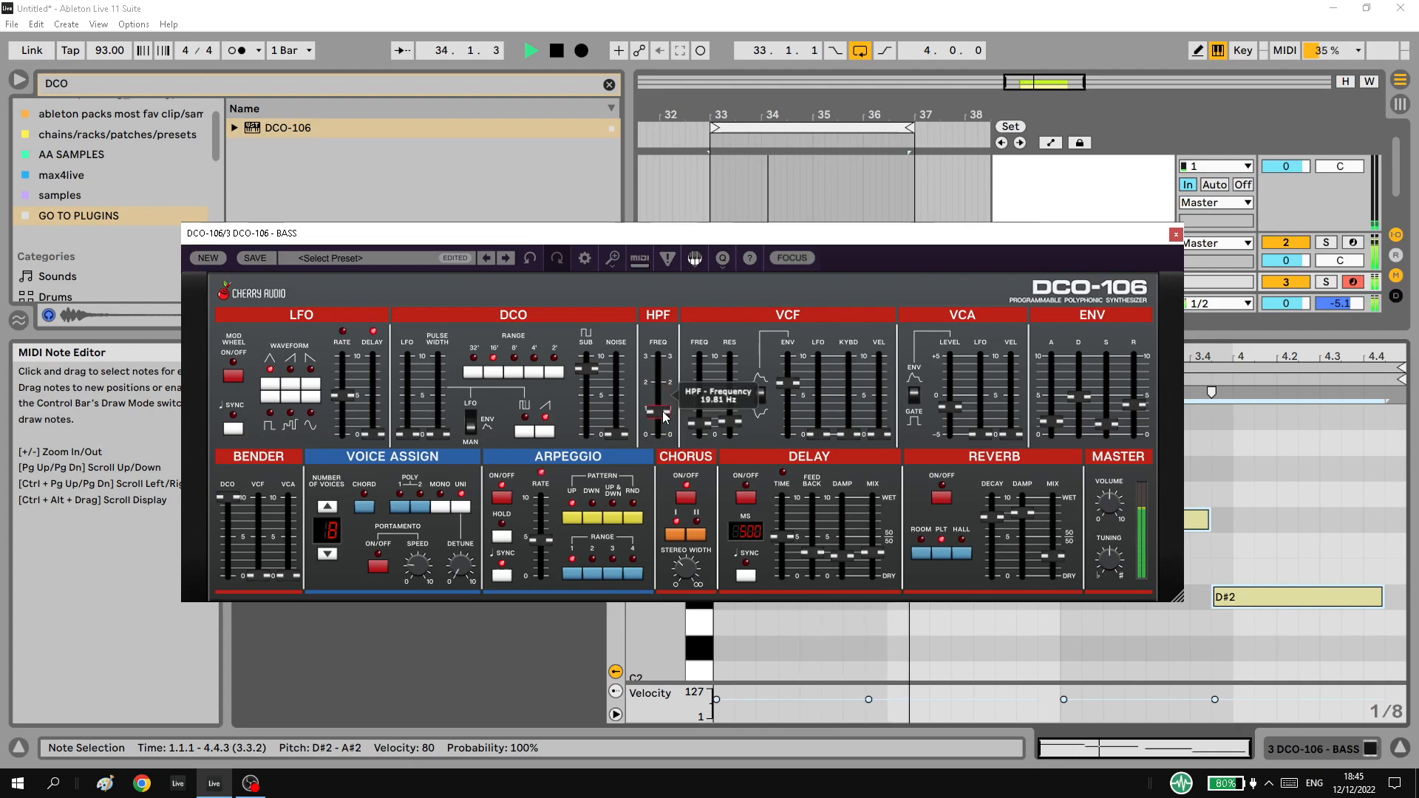
key("space")
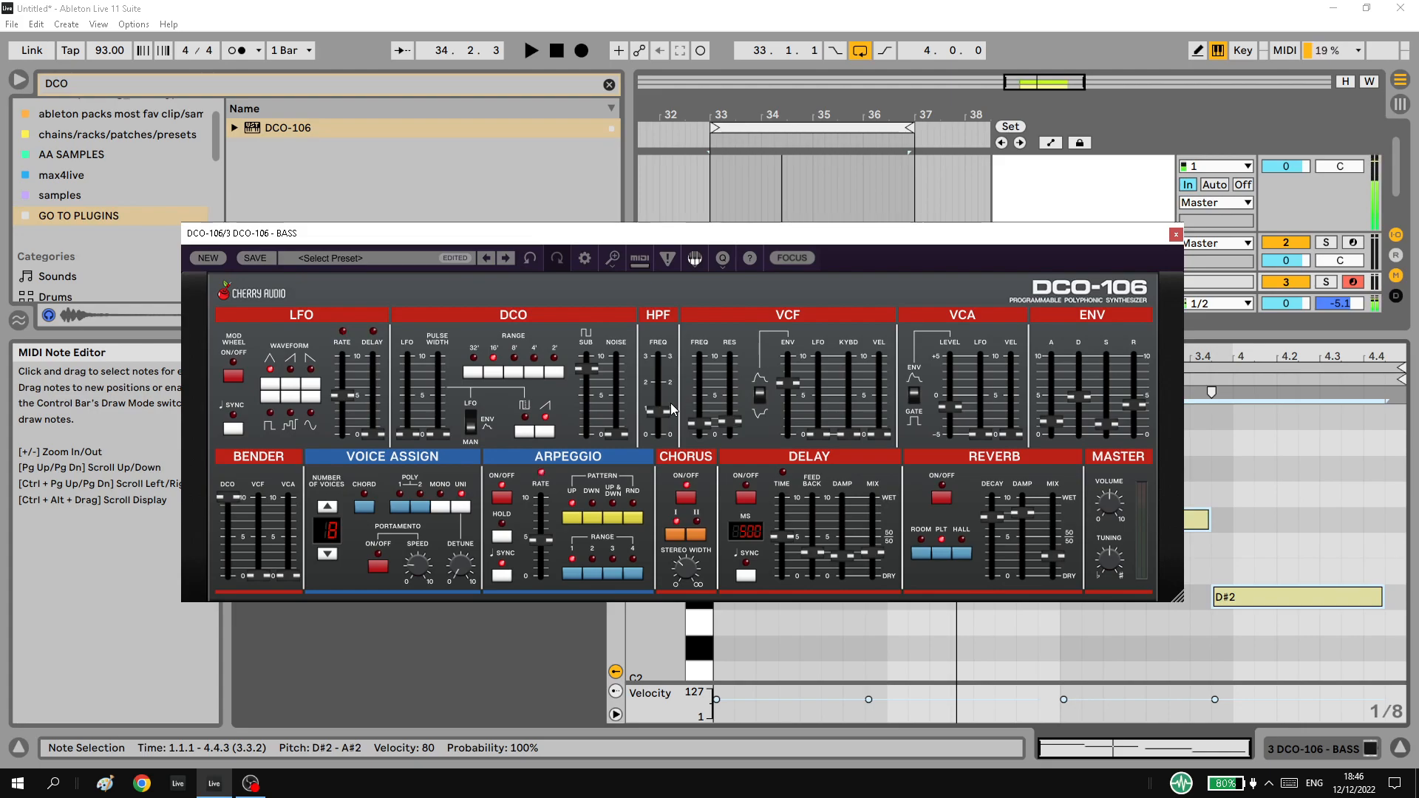
Compare the Mono and Unison voice assignments during playback and keep Mono.
key("space")
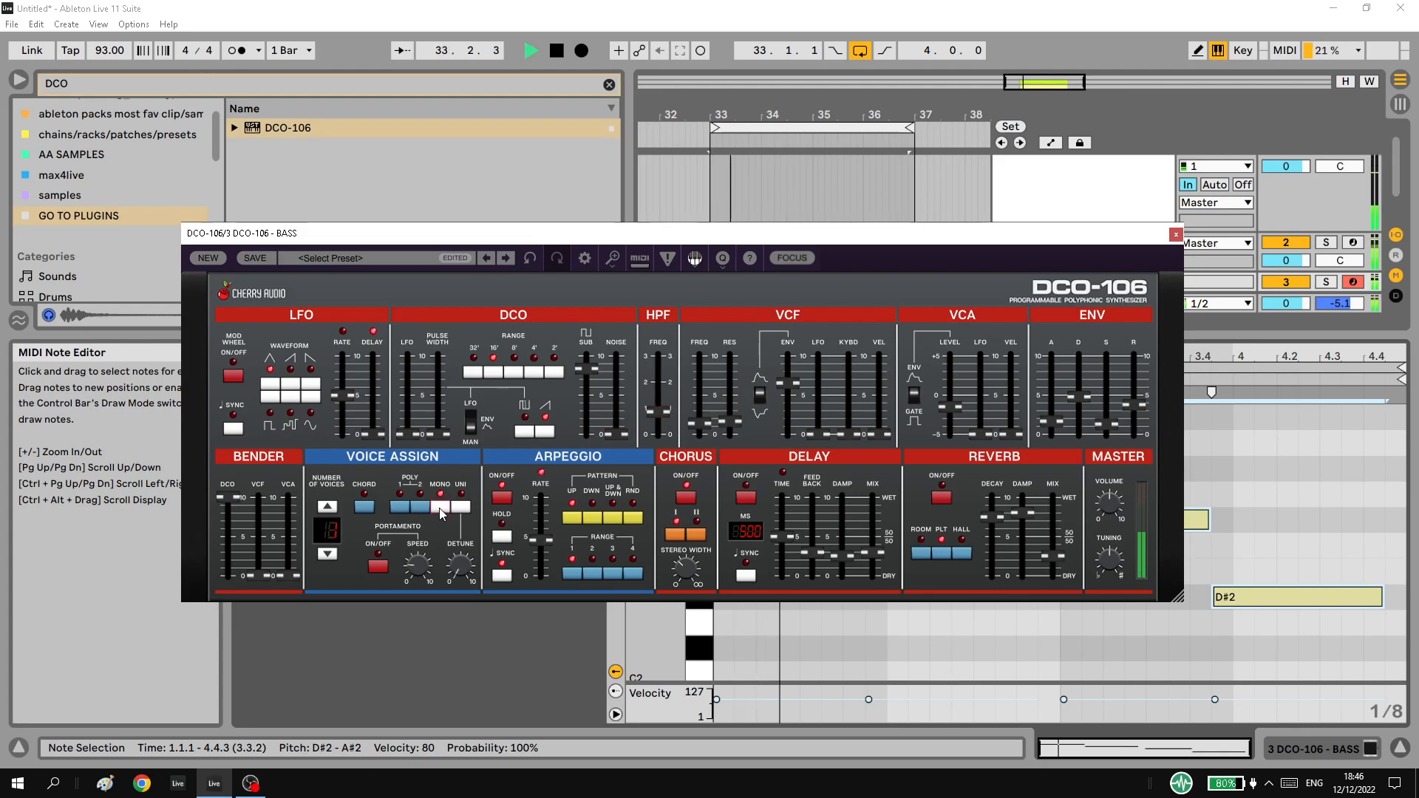
key("space")
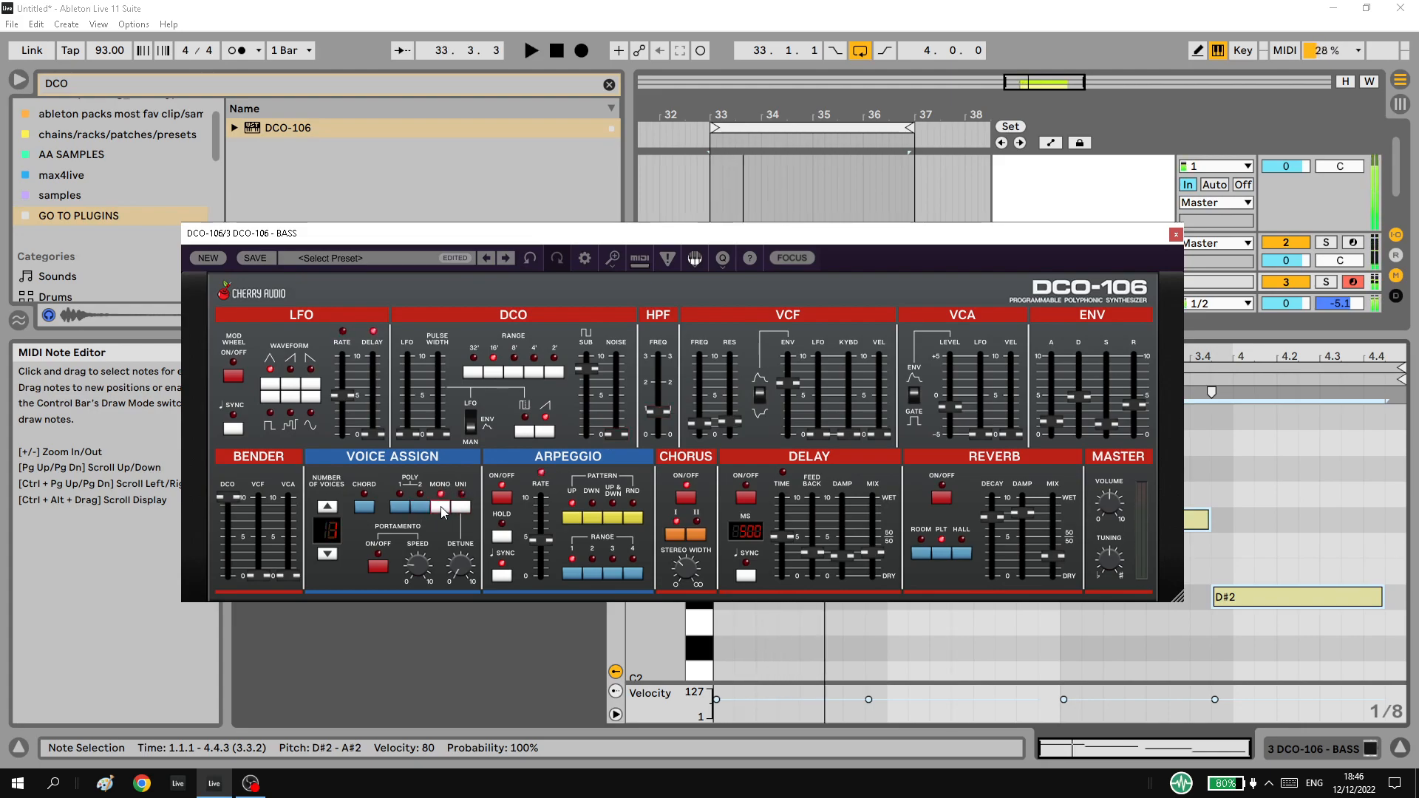
left_click(791, 258)
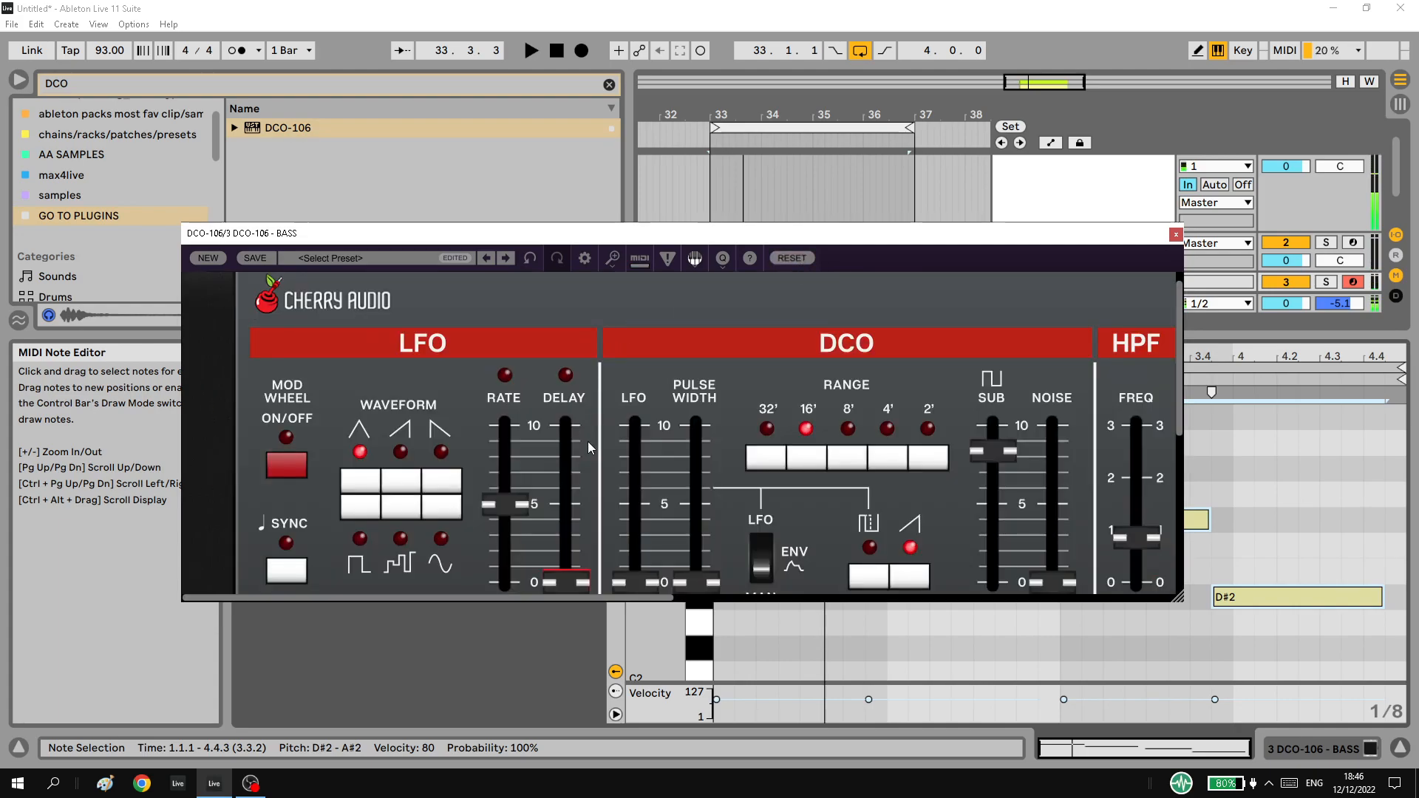
scroll(555, 445, "down", 5)
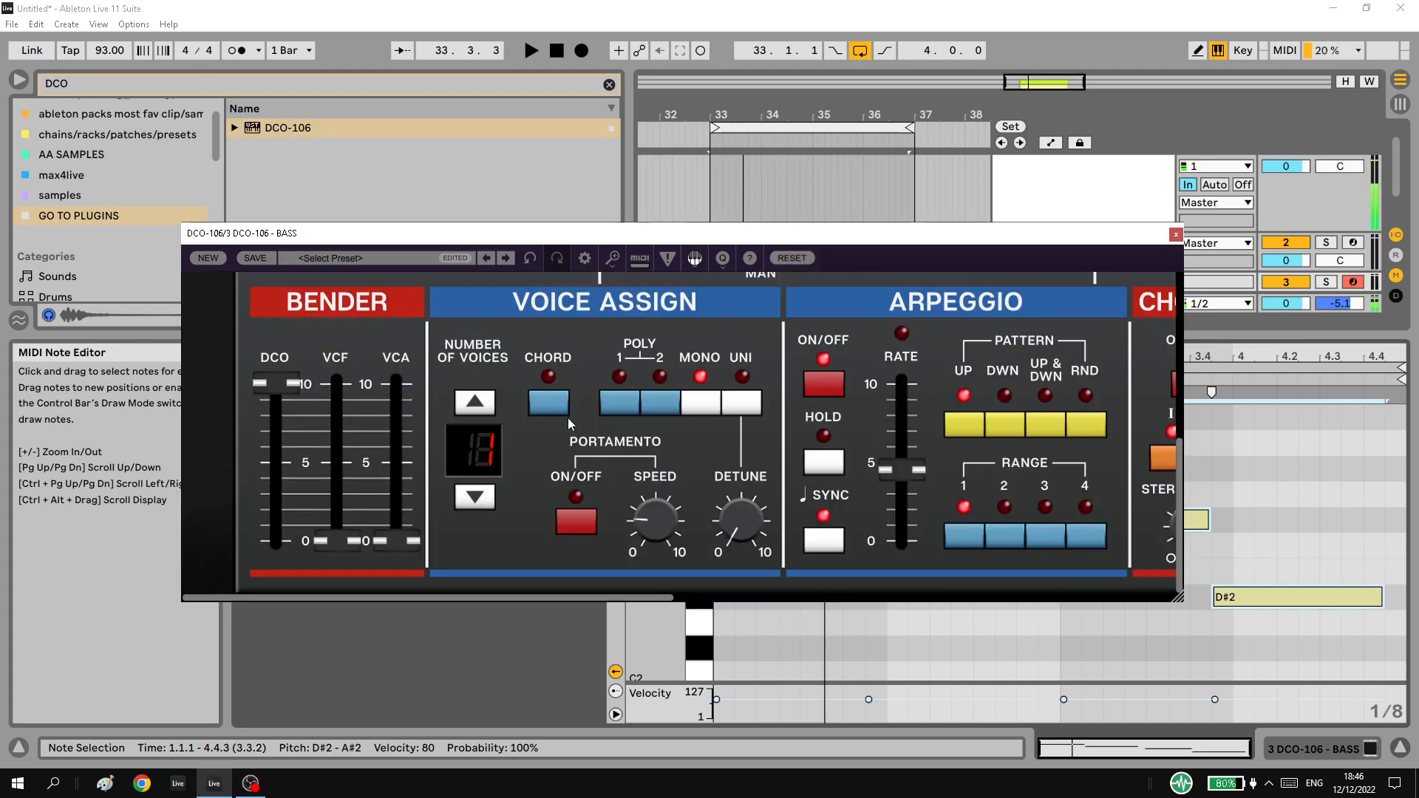
key("space")
left_click(742, 406)
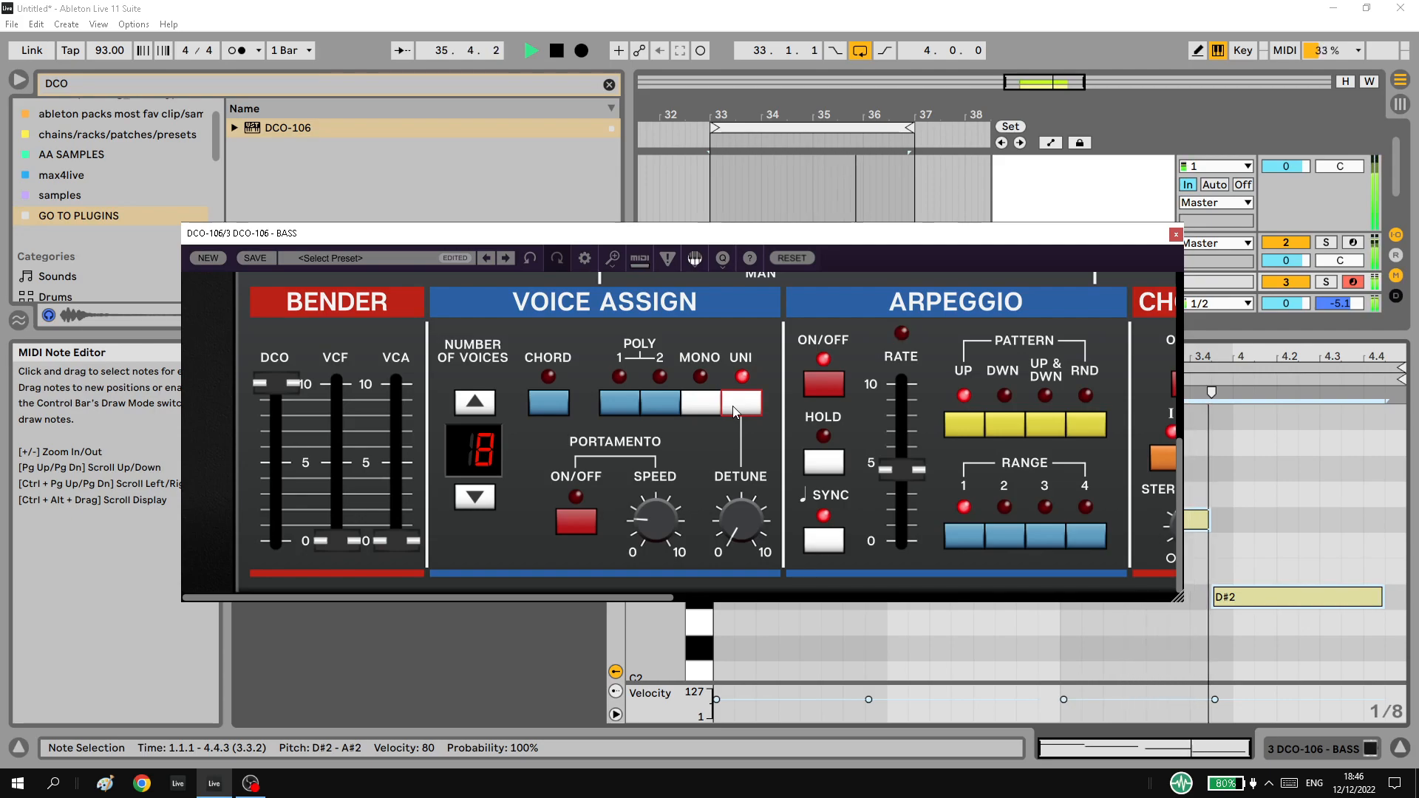
left_click(707, 406)
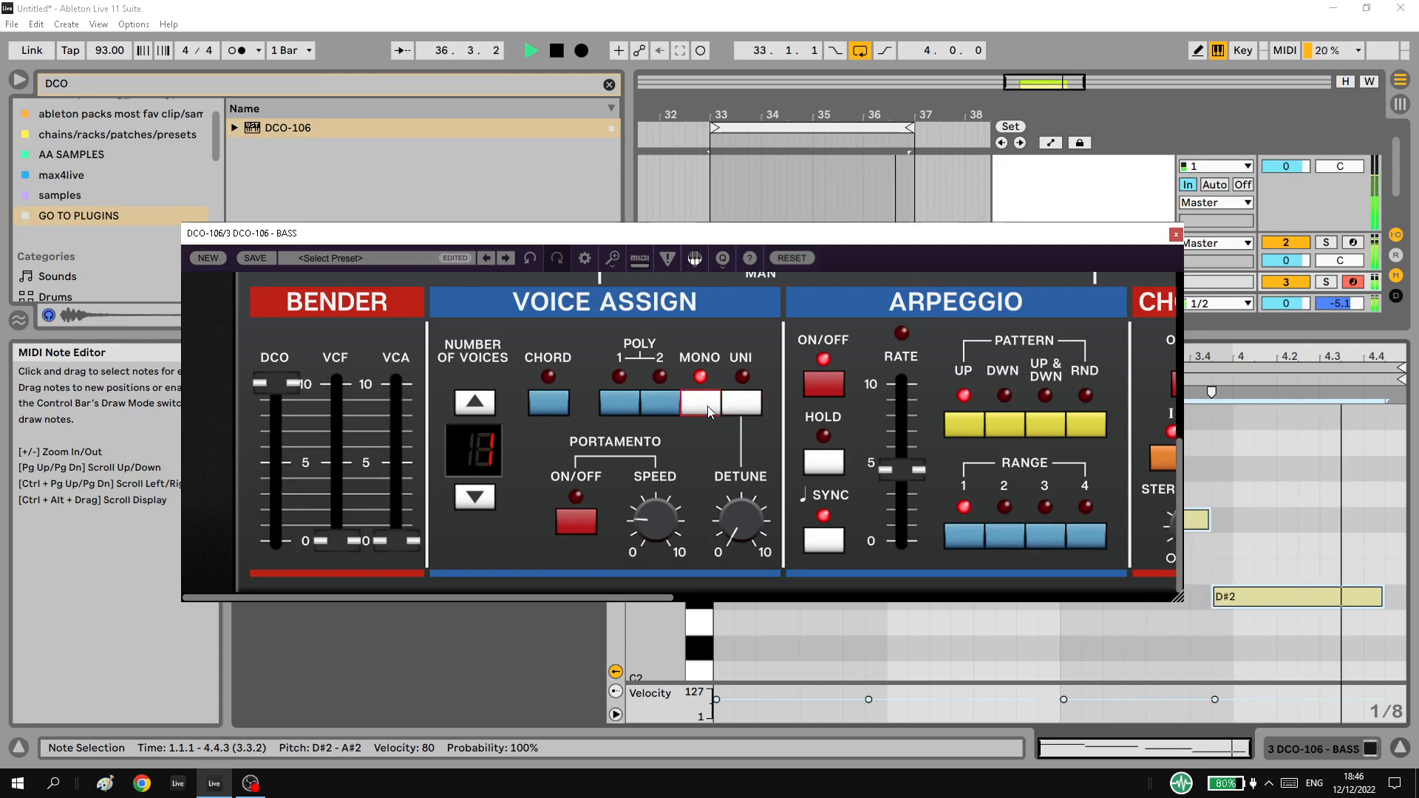
Raise the VCA level to about +2 and set the HPF frequency to 28.94 Hz during playback.
scroll(819, 393, "up", 4)
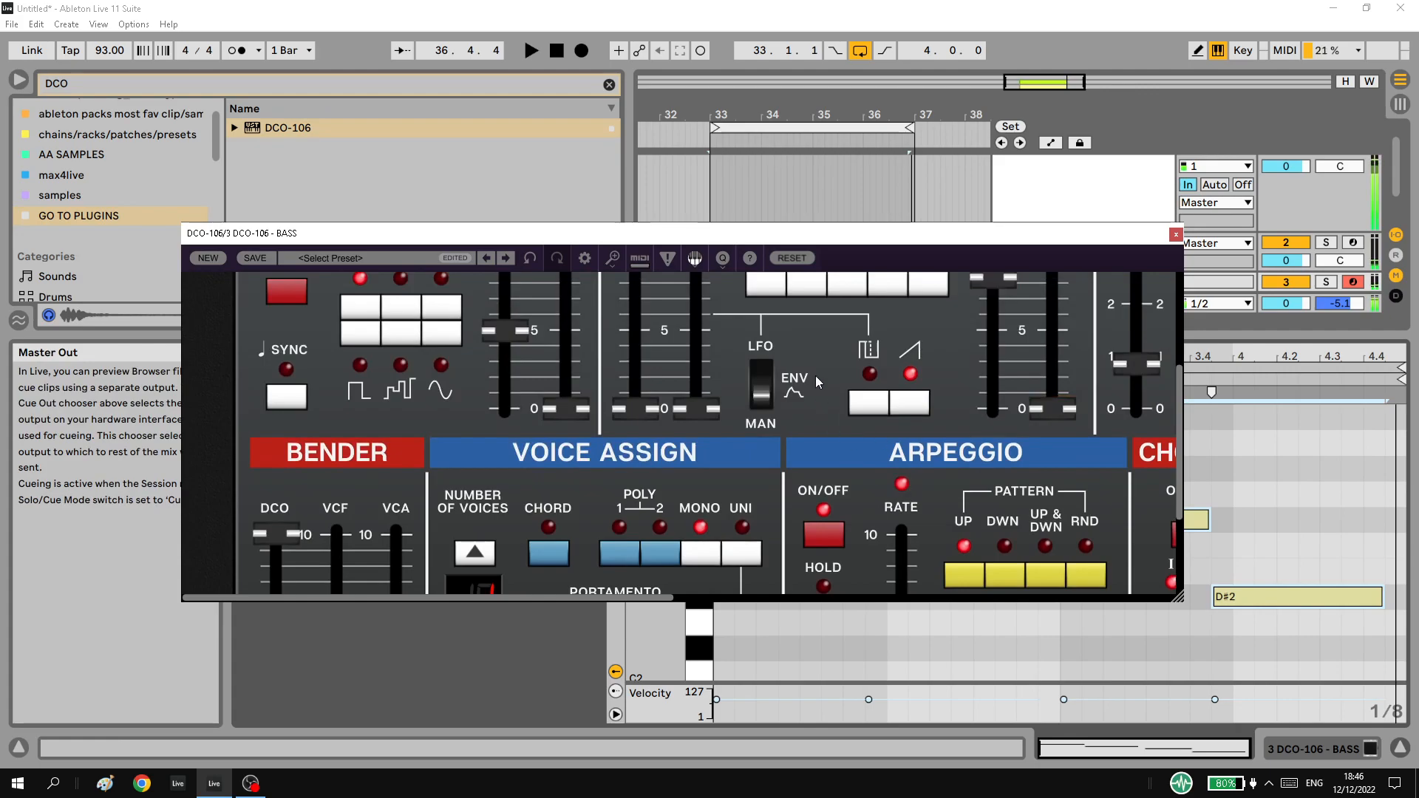
left_click(791, 257)
key("space")
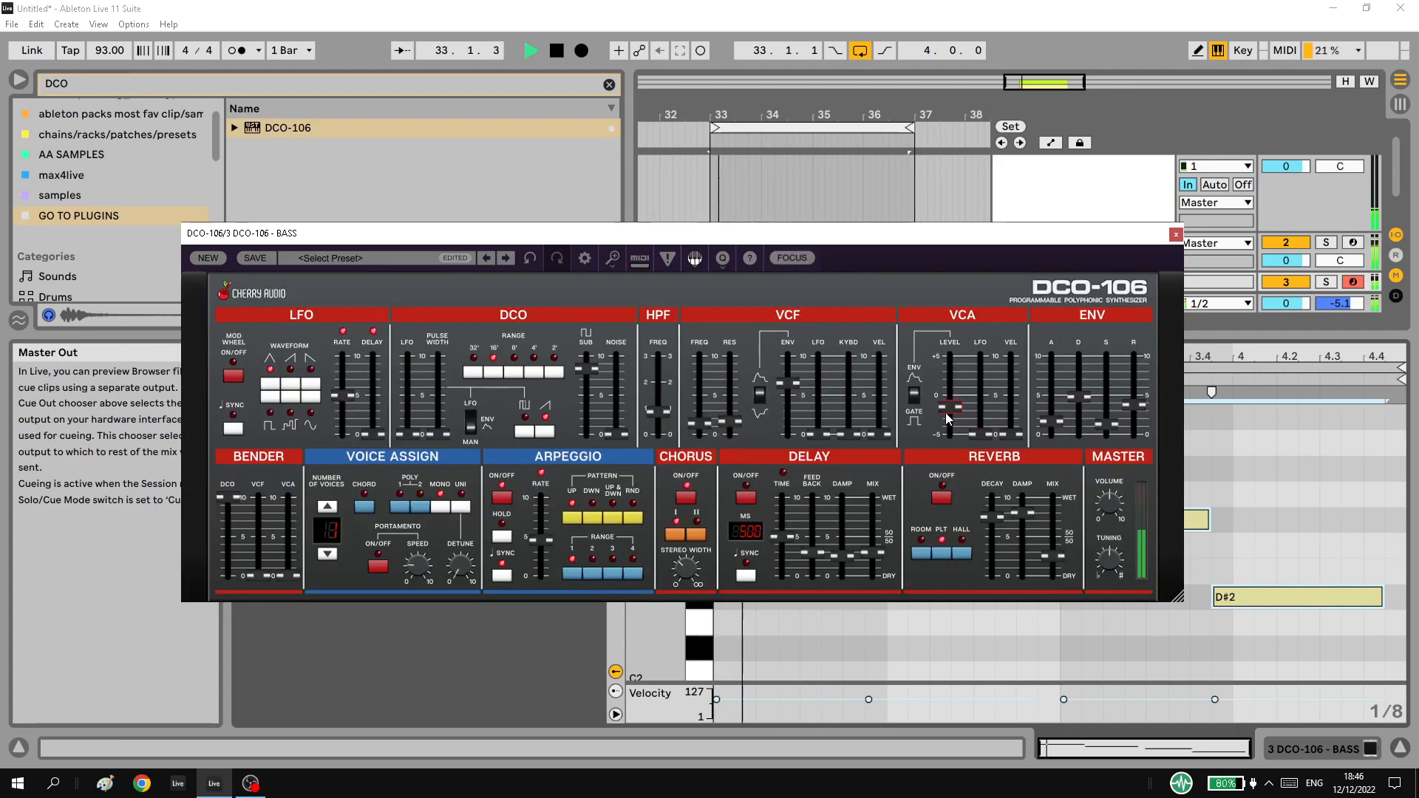
left_click_drag(946, 387, 947, 383)
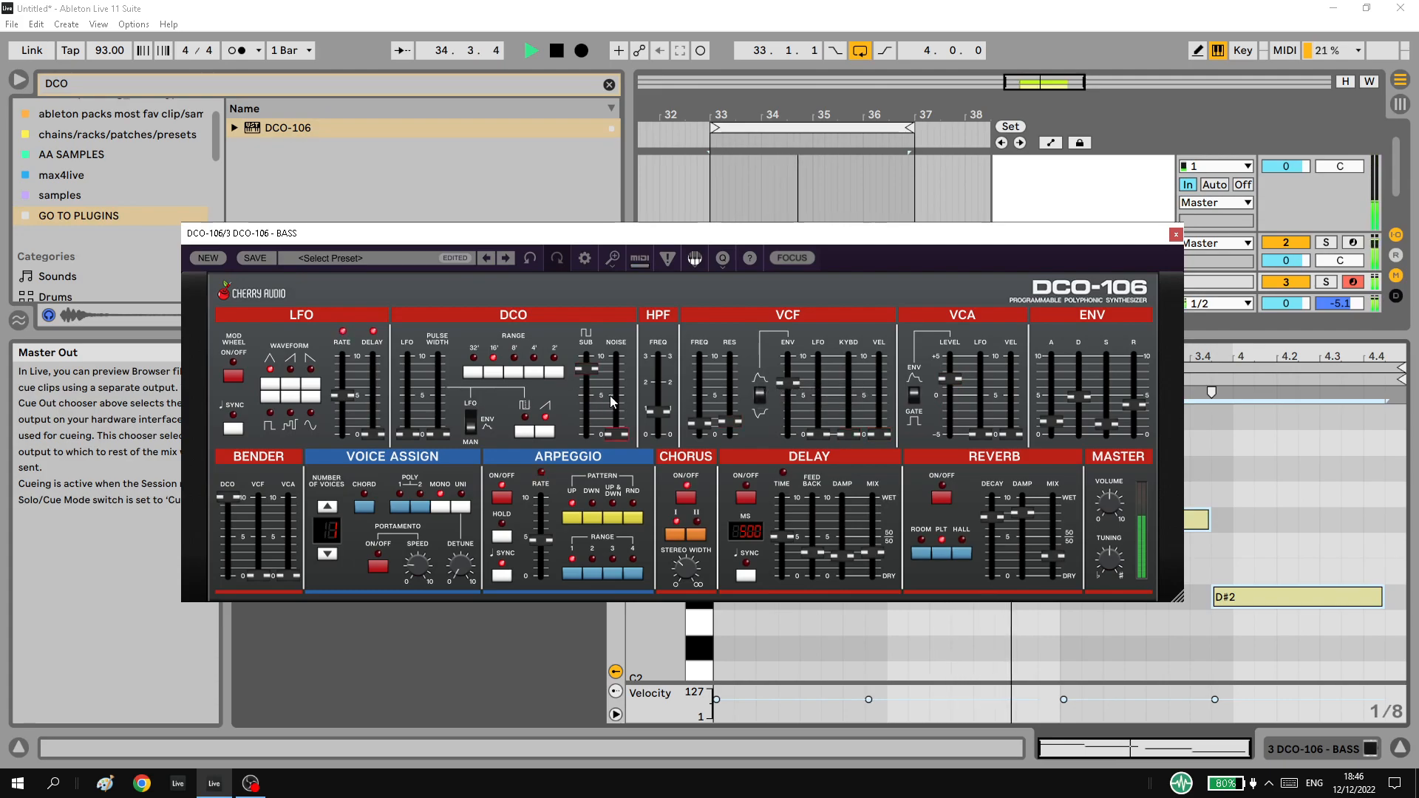
mouse_move(656, 409)
left_mouse_down()
mouse_move(658, 432)
mouse_move(663, 415)
left_mouse_up()
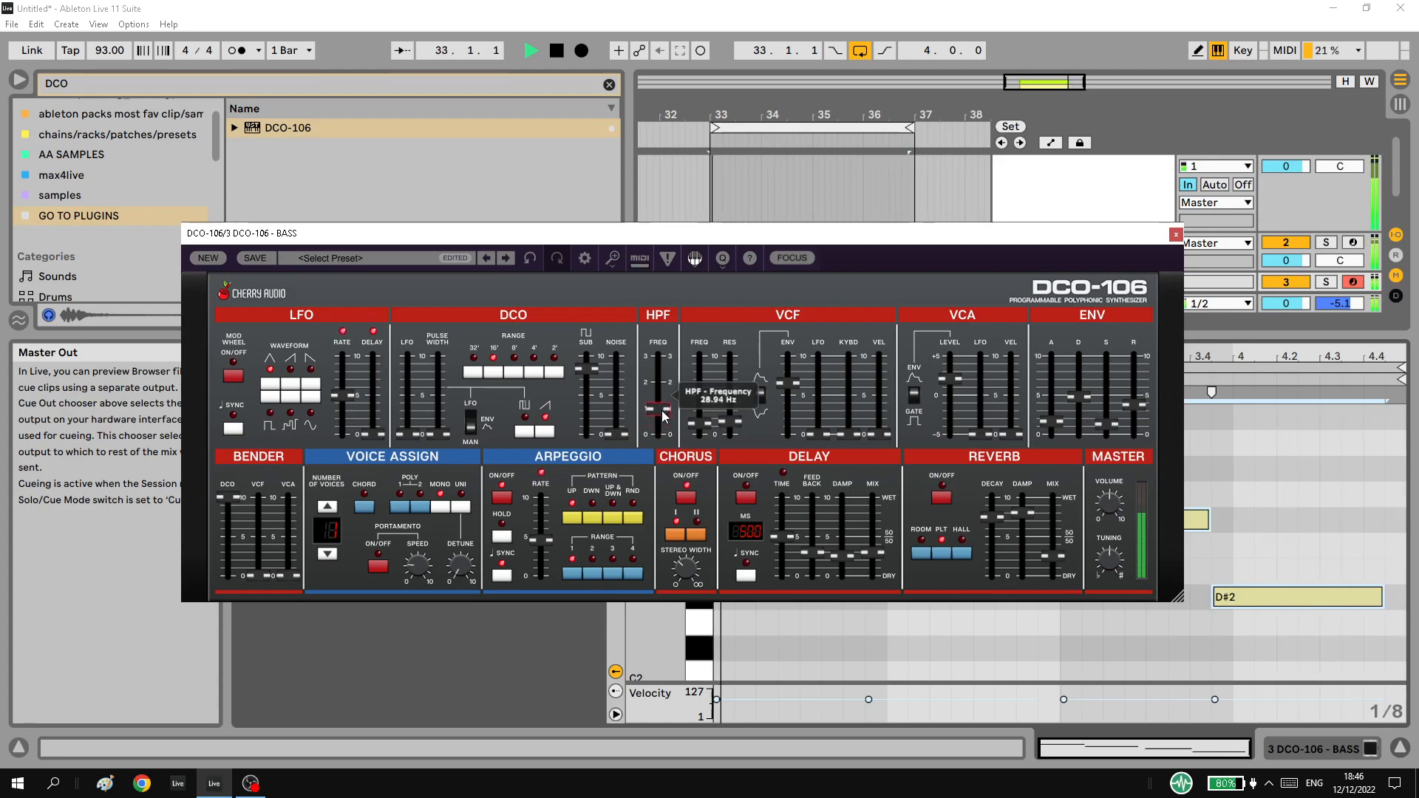
Raise the DCO sub-oscillator to its maximum and bring in noise, settling its level at 10.5%.
left_click_drag(588, 369, 595, 334)
left_click_drag(620, 434, 637, 357)
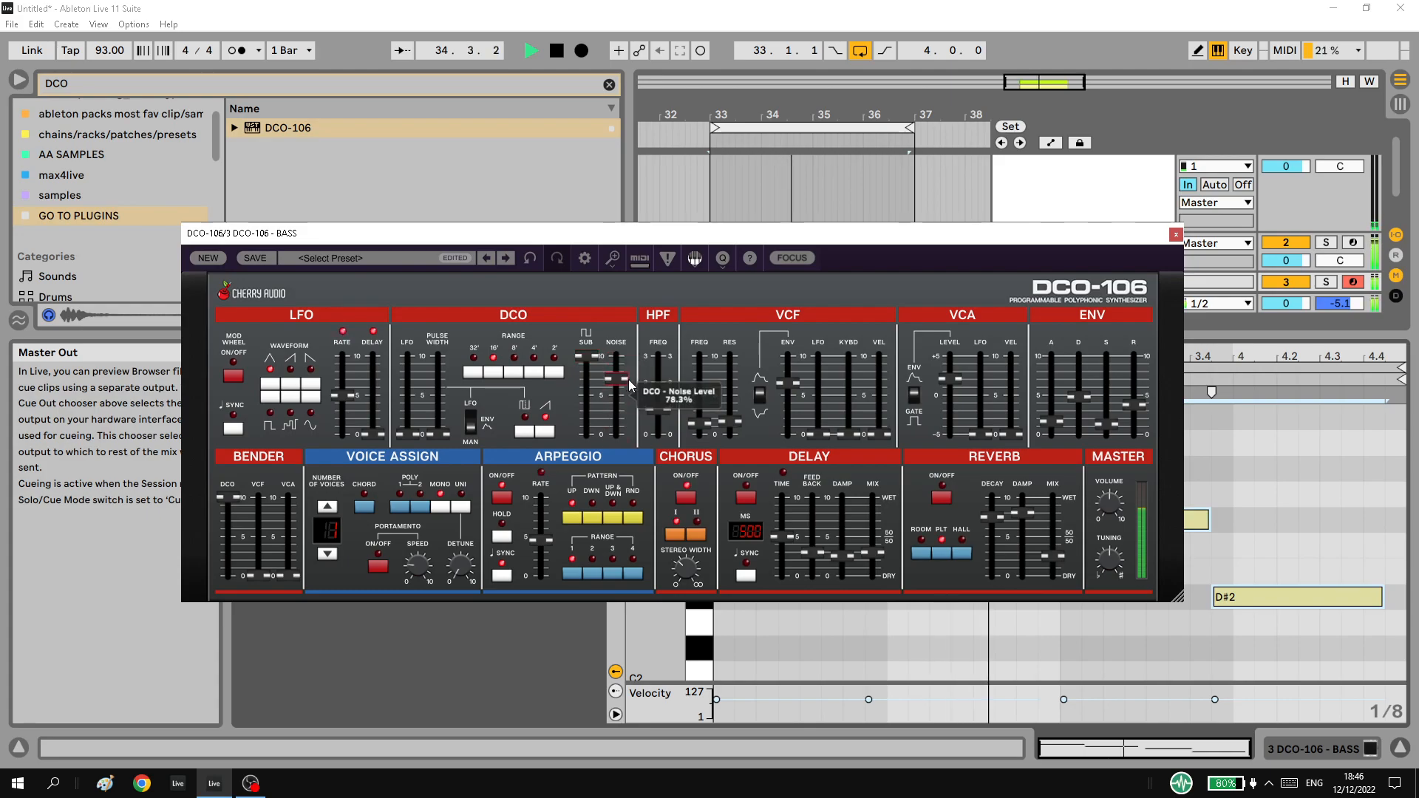
left_click_drag(623, 407, 622, 424)
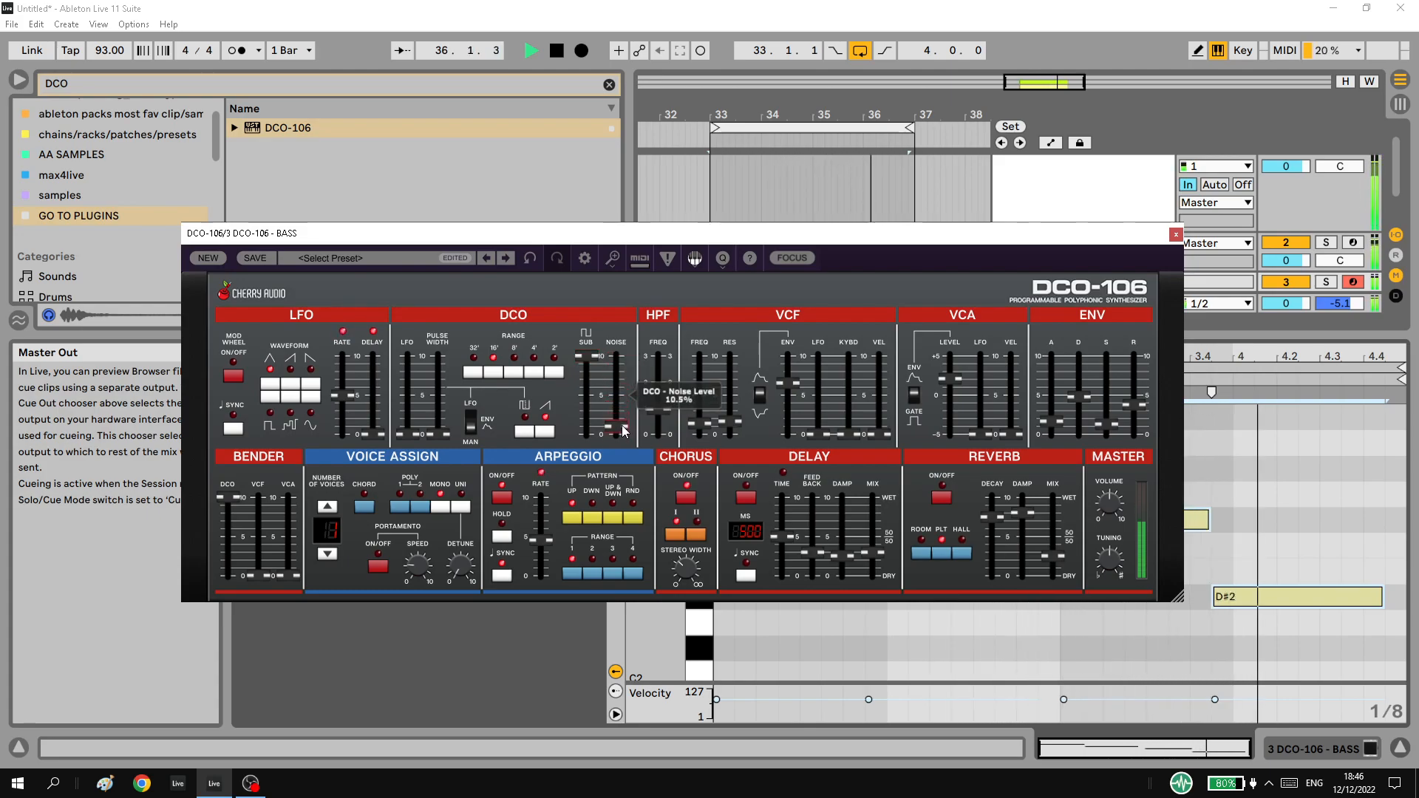
Check the sawtooth waveform, then trim the DCO noise level slightly and lower the VCF envelope amount to about 6.
left_click(544, 432)
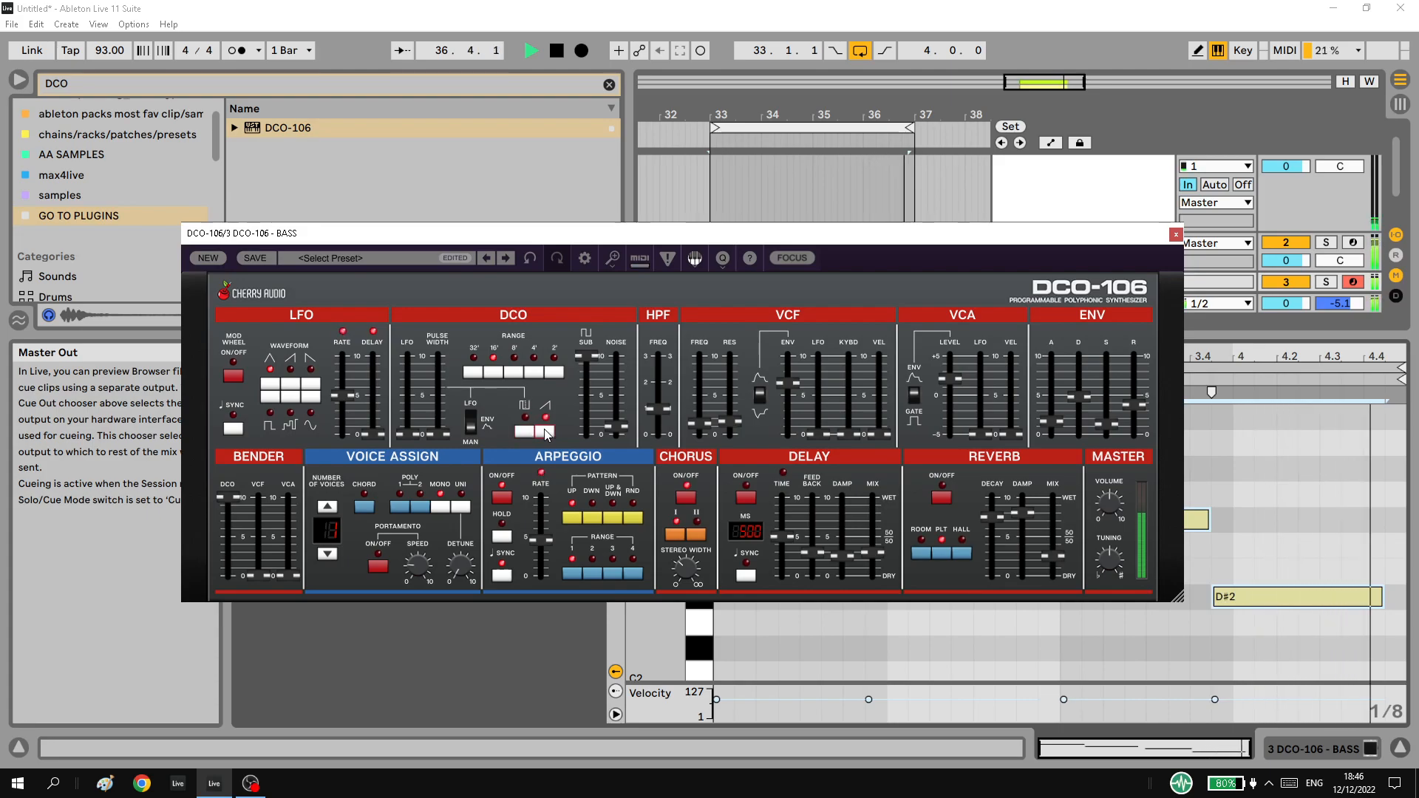
left_click_drag(620, 426, 619, 430)
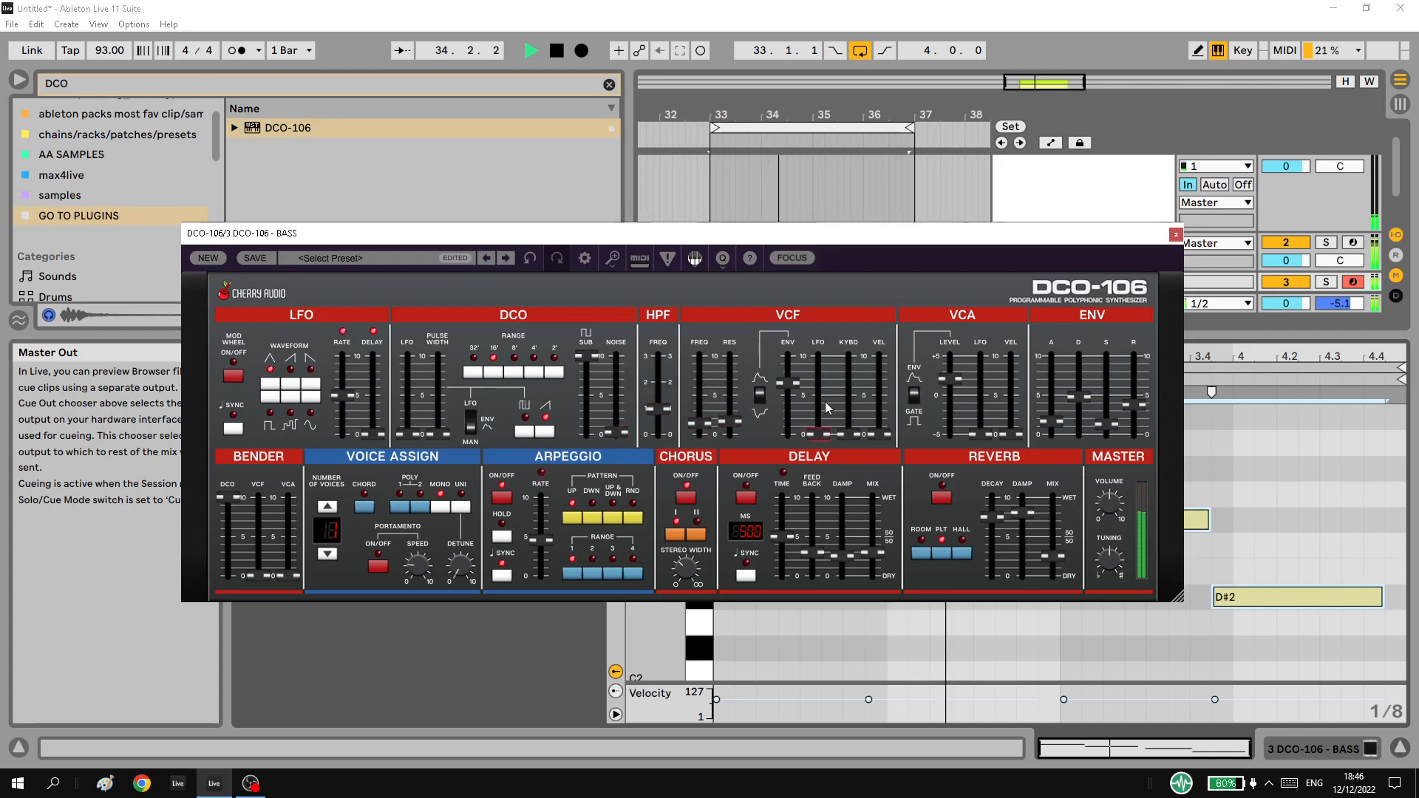
mouse_move(786, 384)
left_mouse_down()
mouse_move(774, 397)
mouse_move(788, 388)
left_mouse_up()
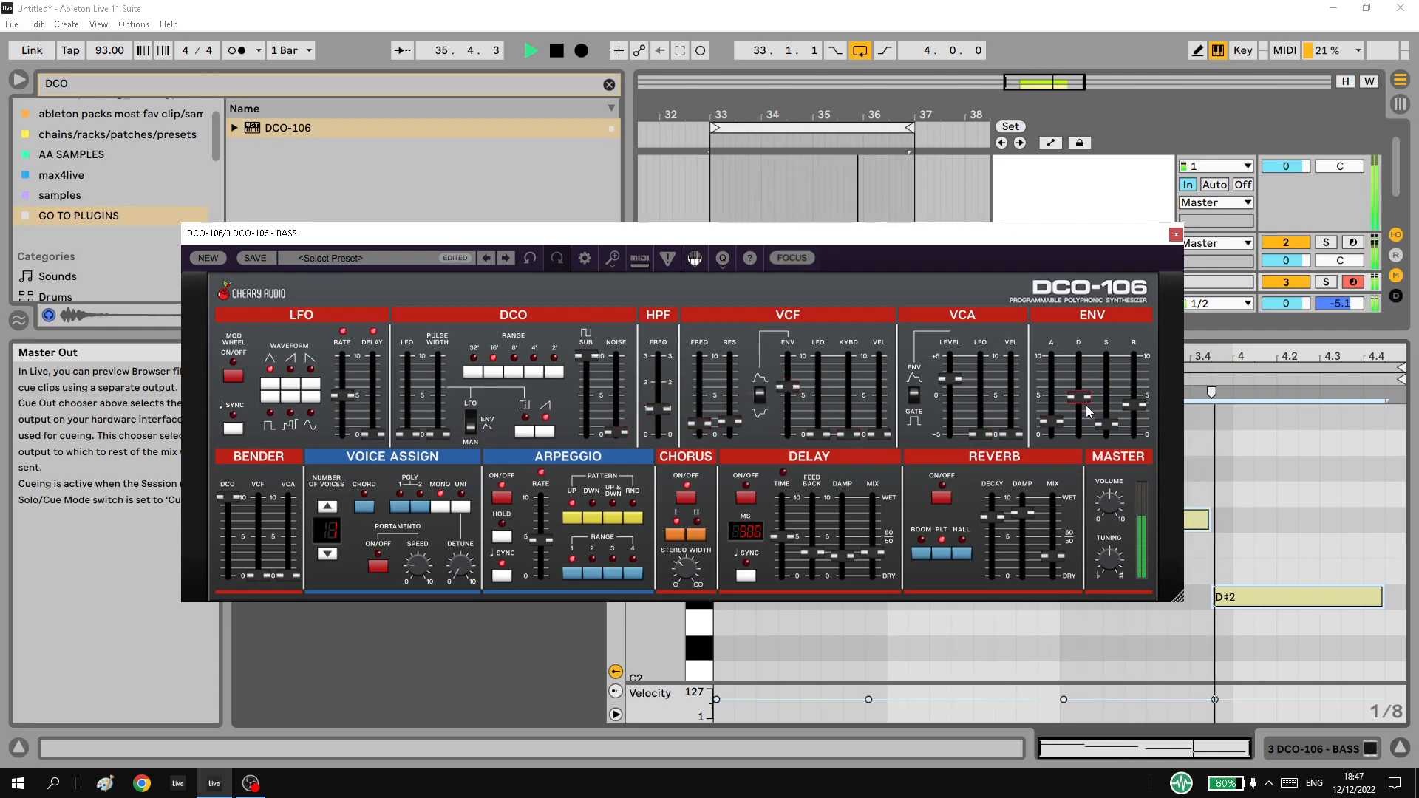
Shorten the envelope decay, then raise the DCO pulse width to its maximum during playback.
left_click_drag(1073, 397, 1068, 411)
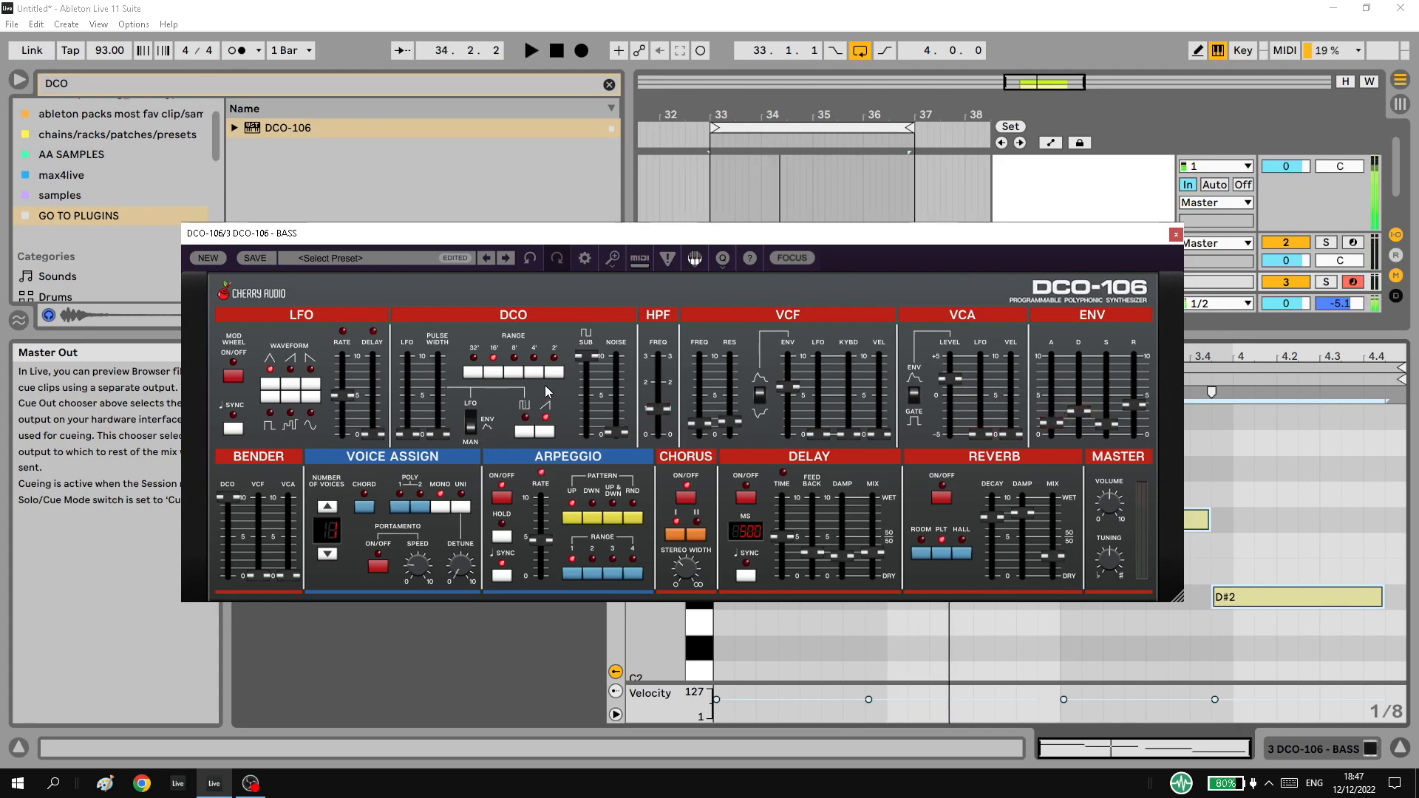
key("space")
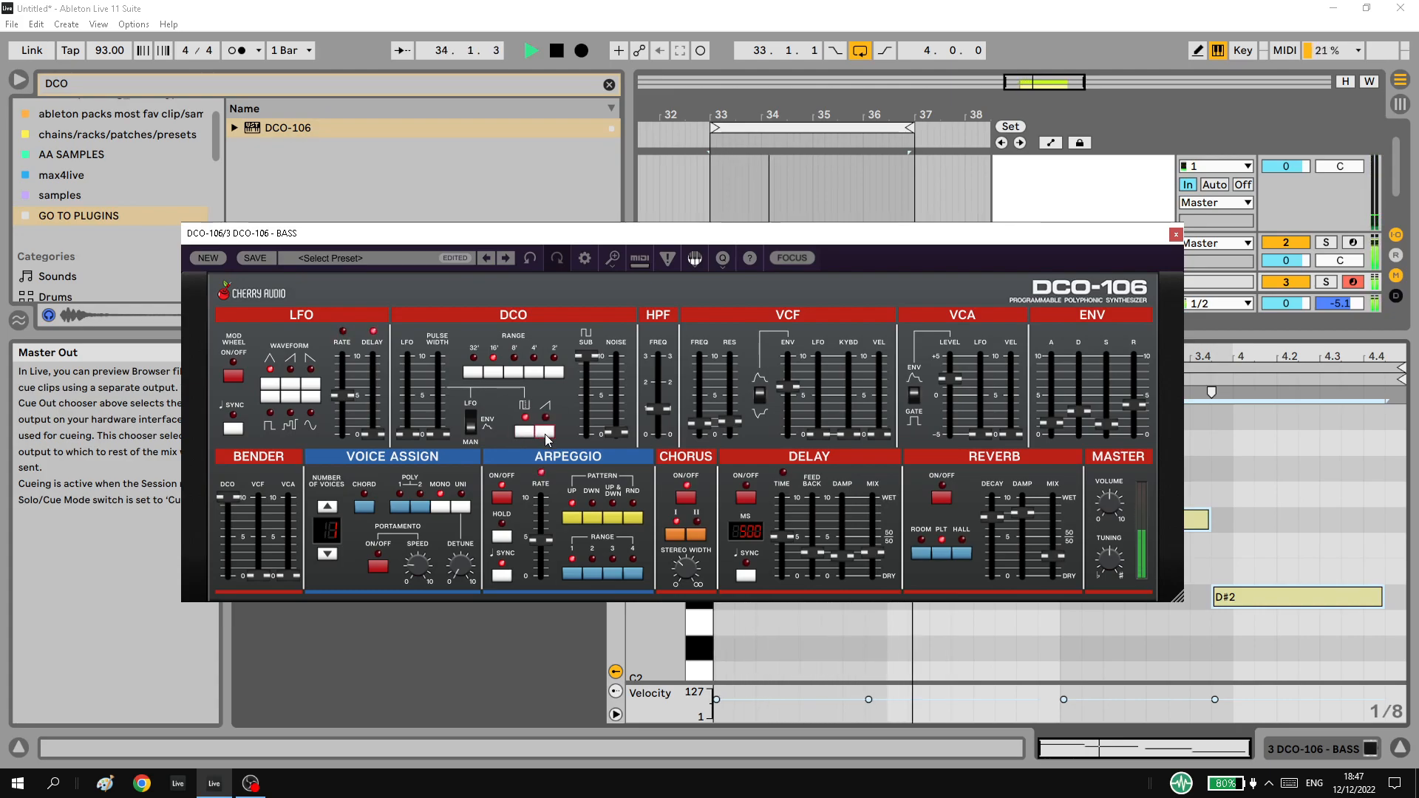
left_click_drag(438, 432, 454, 360)
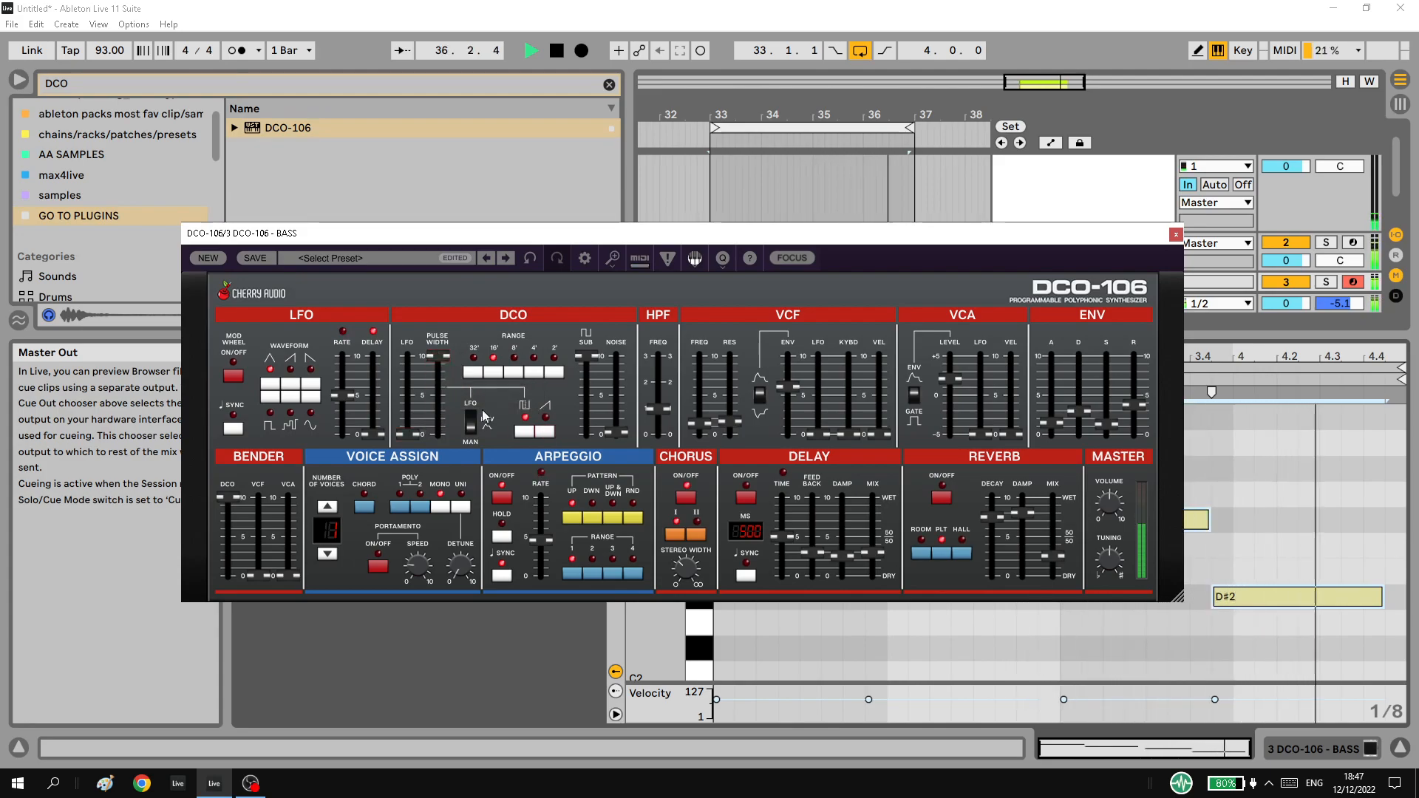
Compare the sawtooth and pulse waveforms, fine-tune the VCF envelope amount by ear, and close the bass synth's window.
left_click(550, 434)
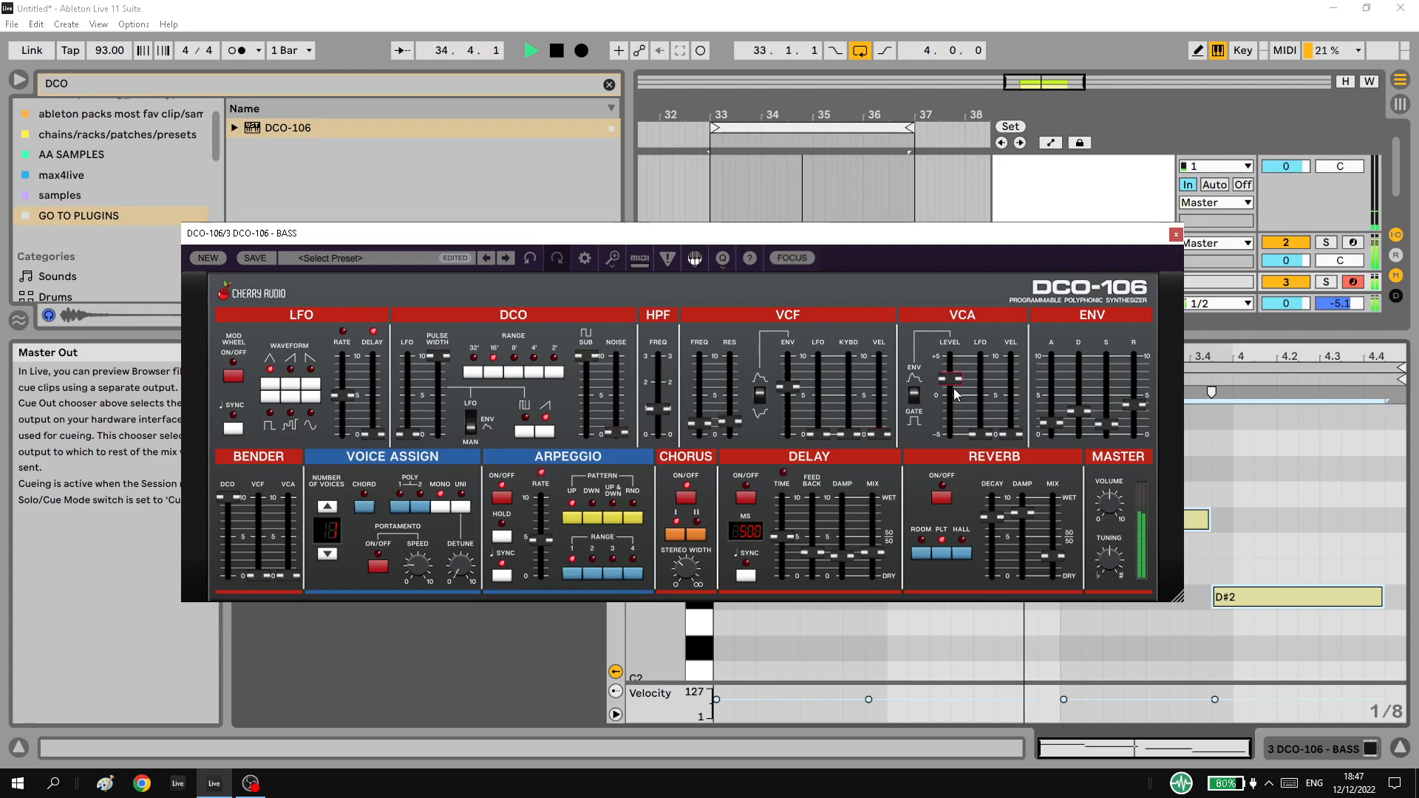
left_click_drag(784, 396, 791, 386)
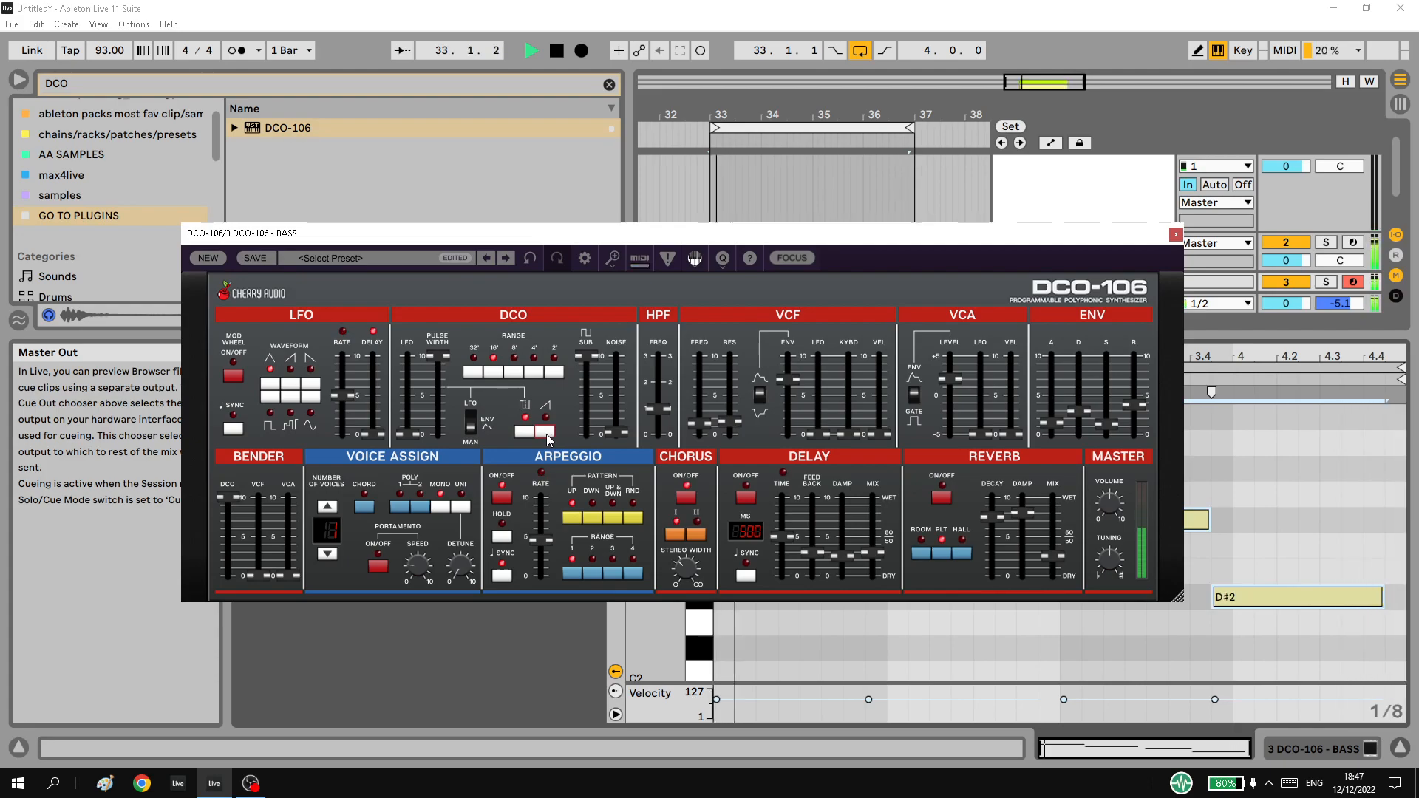
left_click(526, 433)
key("space")
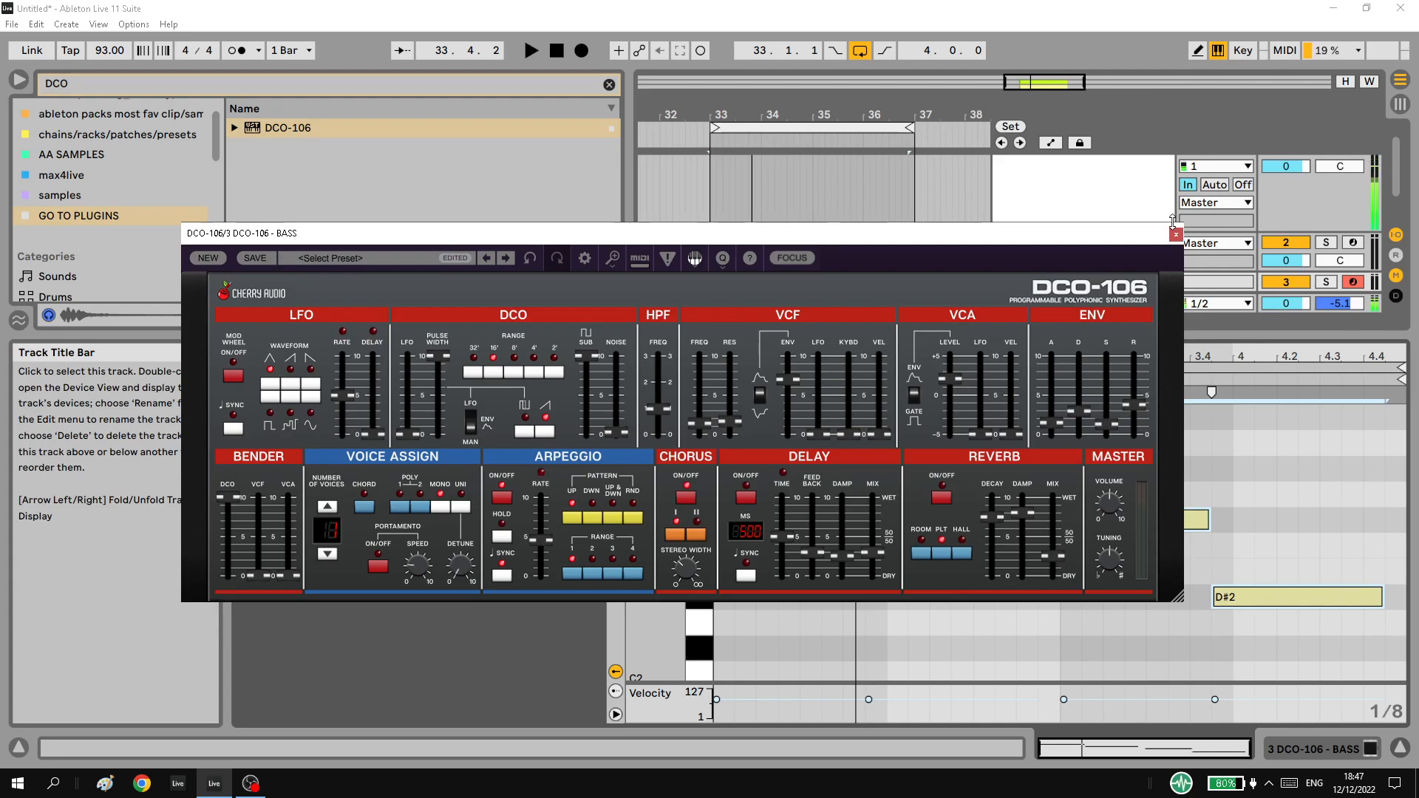
key("space")
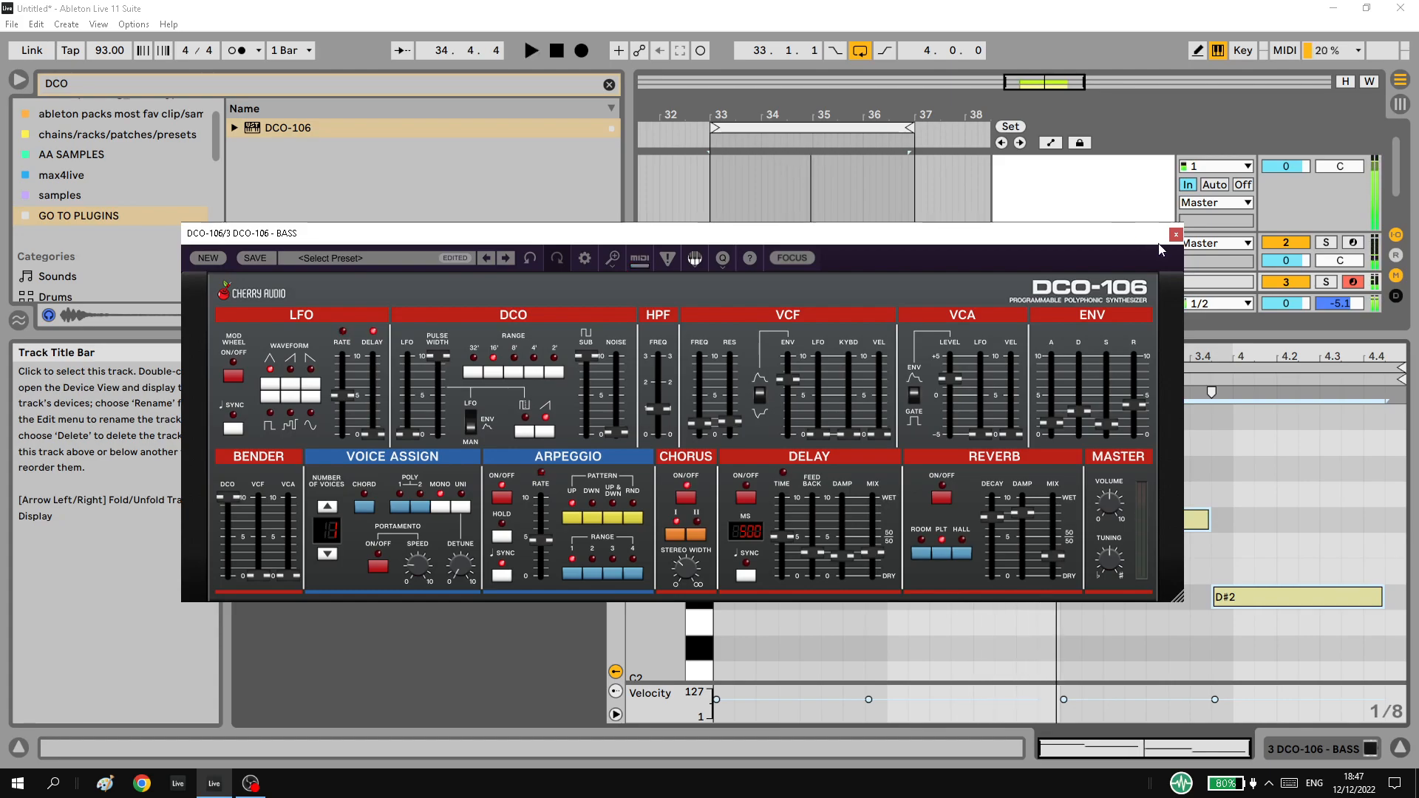
left_click(1175, 234)
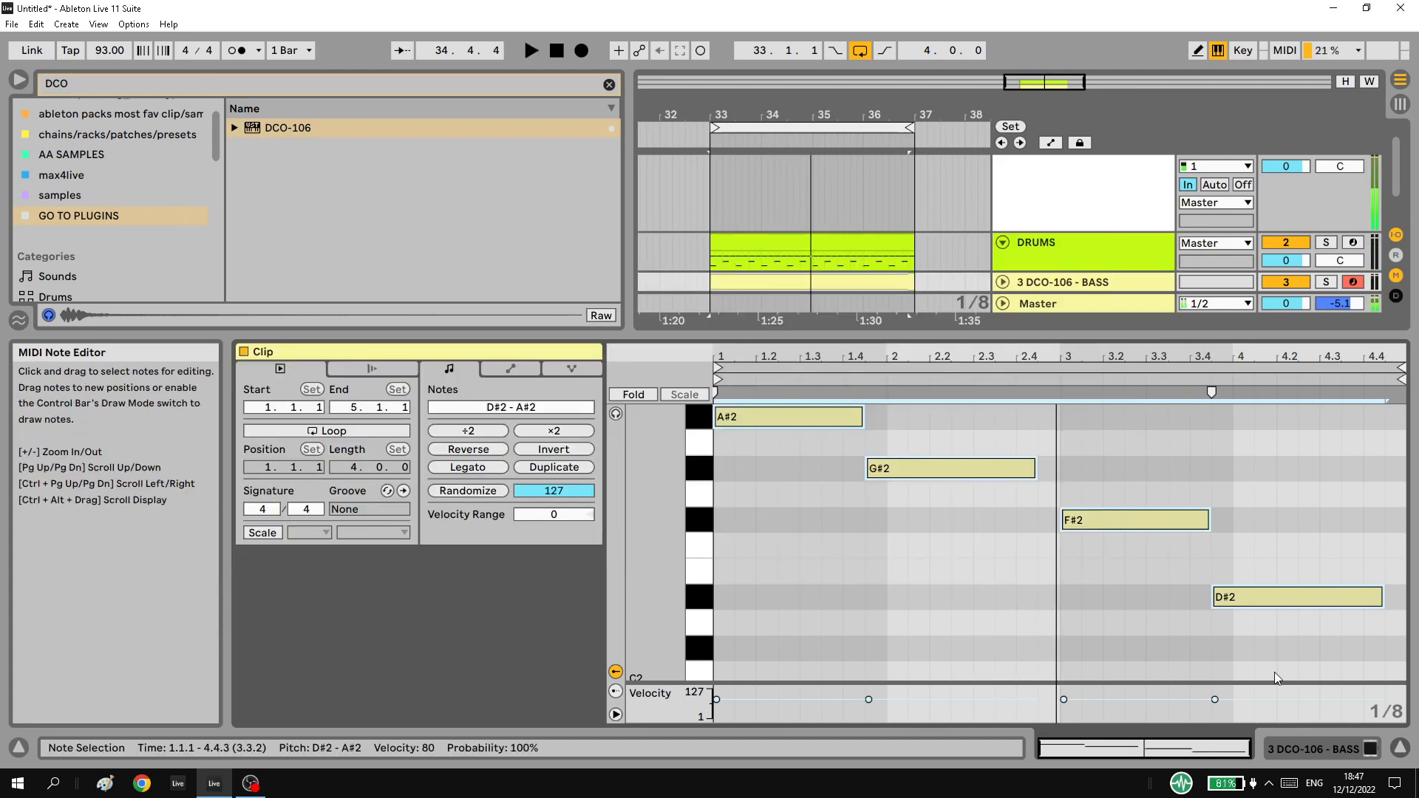
Add a second DCO-106 on a new MIDI track, create a one-bar clip at bar 33, and unfold the track.
left_click(1337, 748)
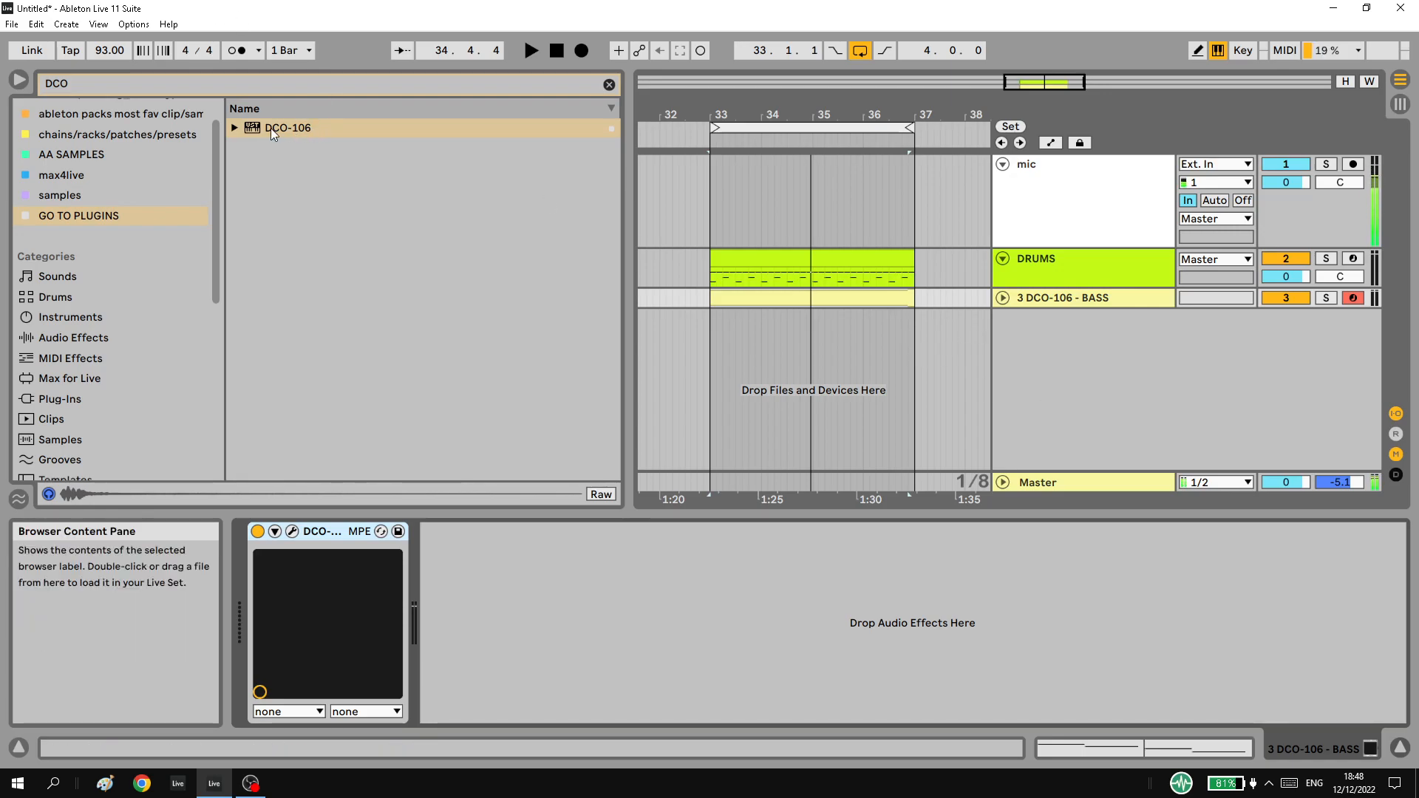
left_click_drag(270, 127, 1055, 353)
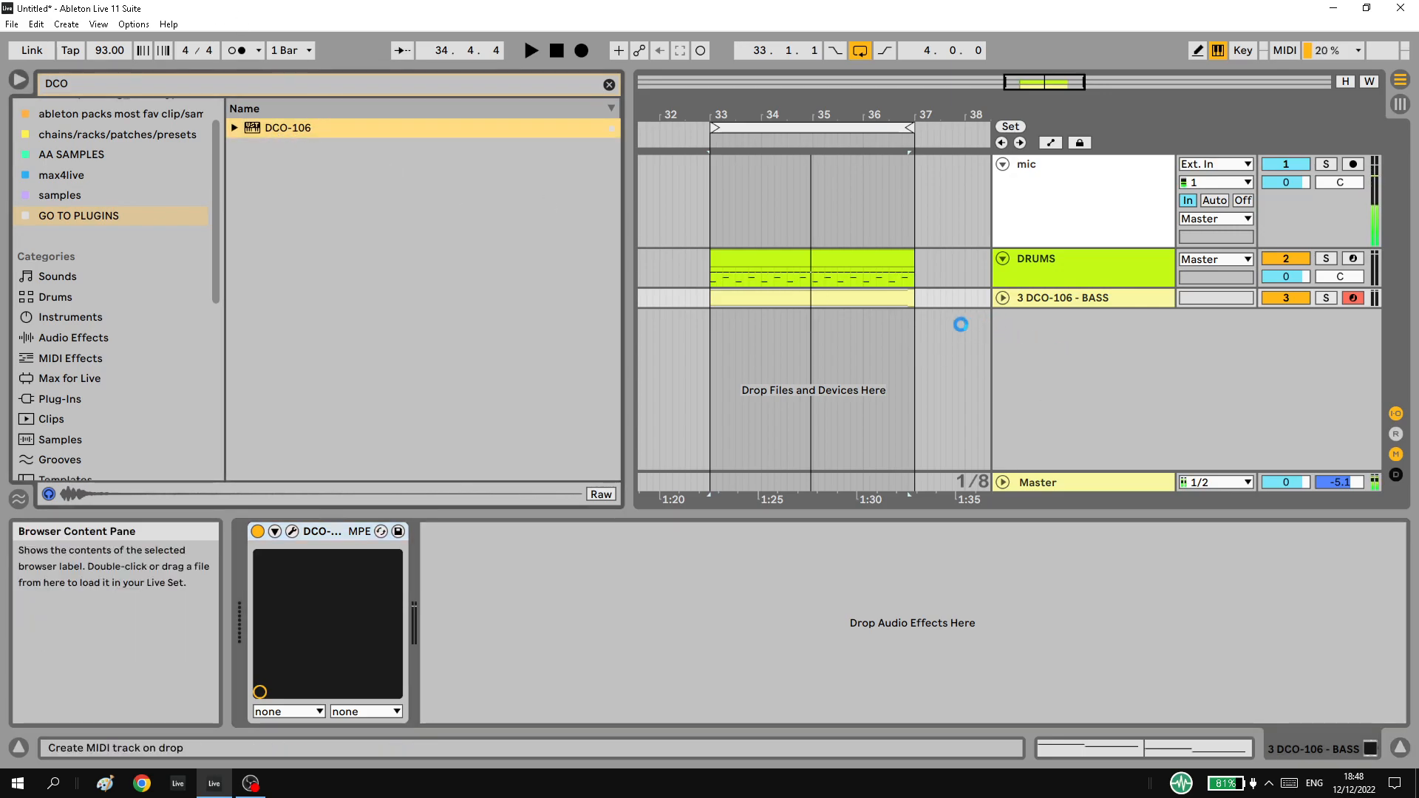
left_click_drag(710, 318, 889, 327)
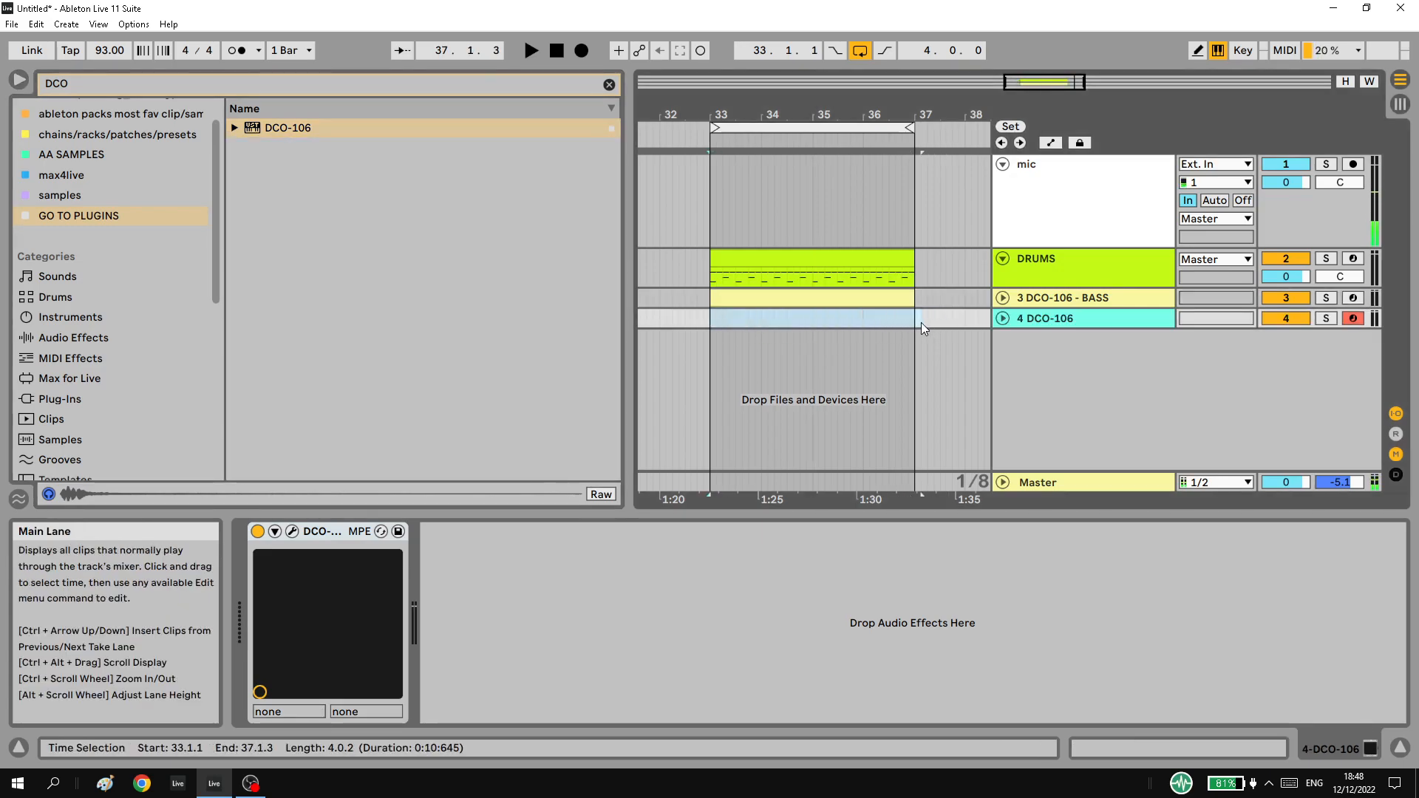
double_click(761, 322)
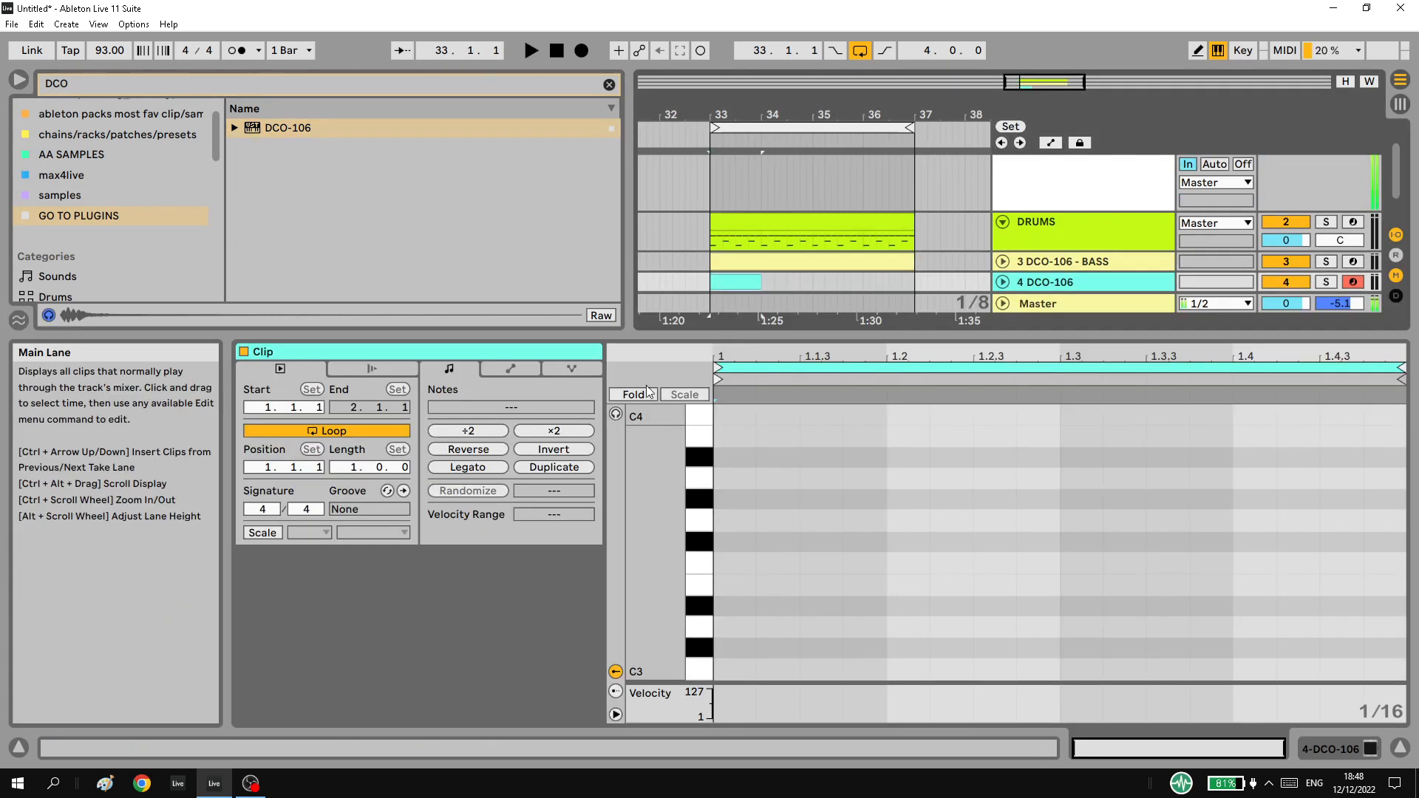
left_click(1003, 283)
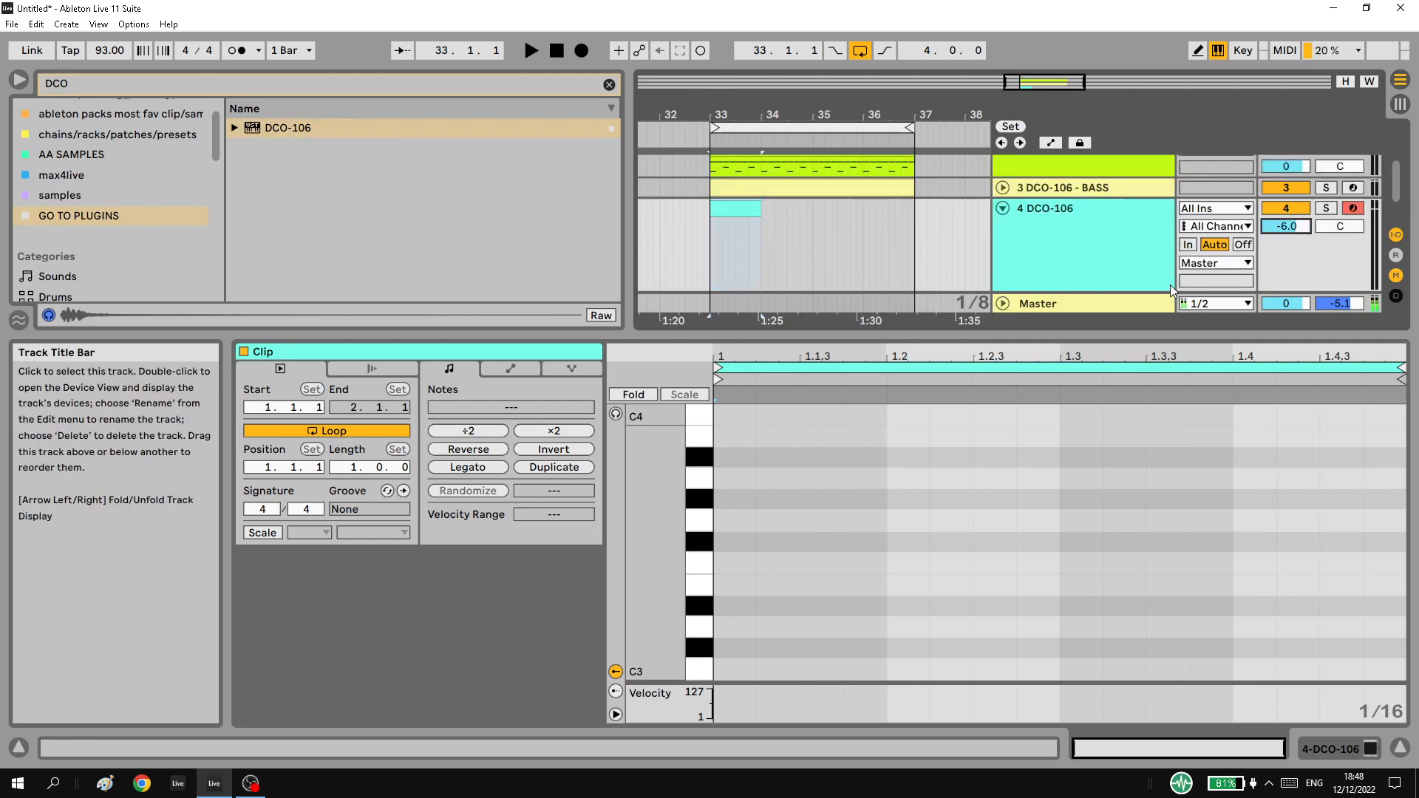
Enter sixteenth notes G#3 at 1.1.1 and A#3 at 1.1.3 in the new clip.
double_click(731, 482)
key("space")
left_click_drag(740, 486, 744, 499)
key("space")
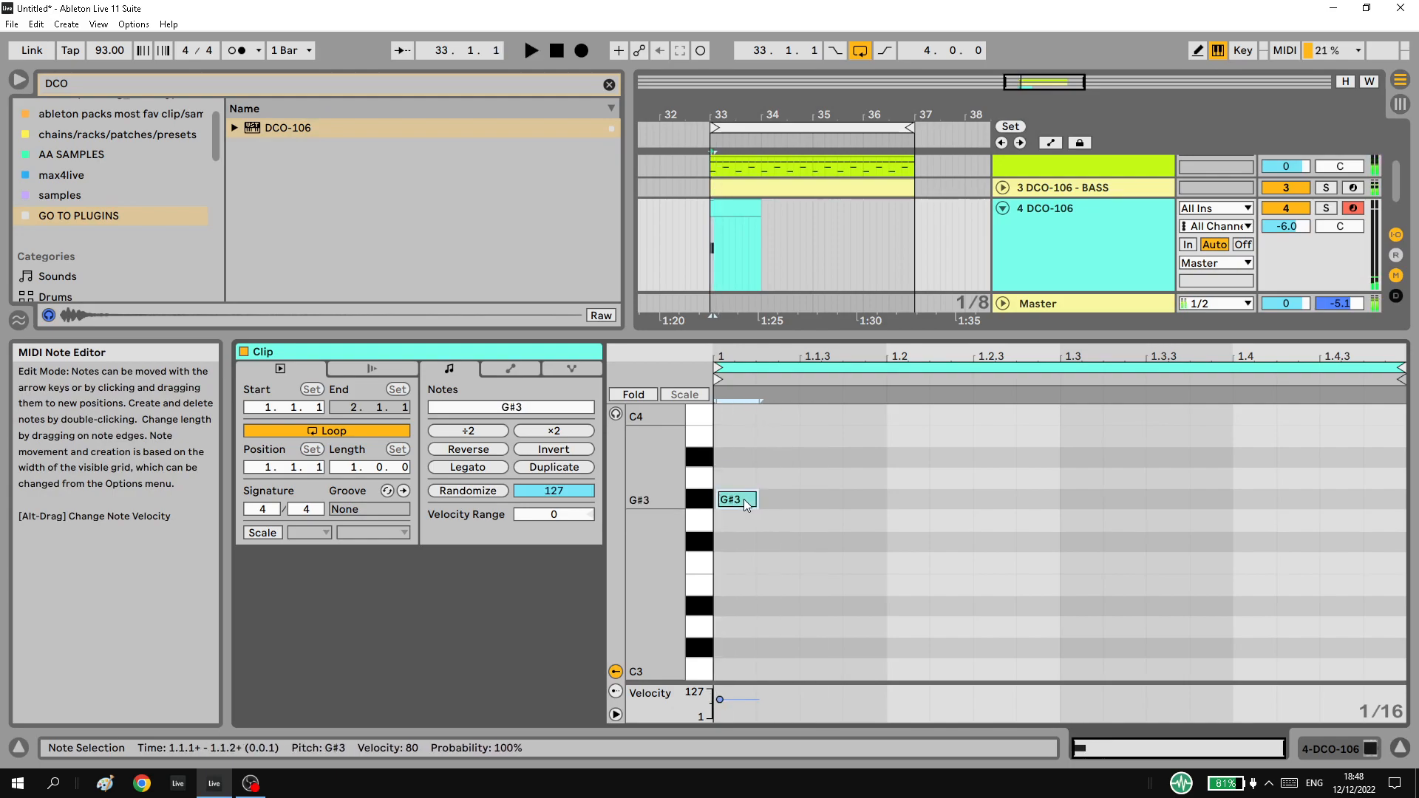
double_click(744, 499)
double_click(721, 500)
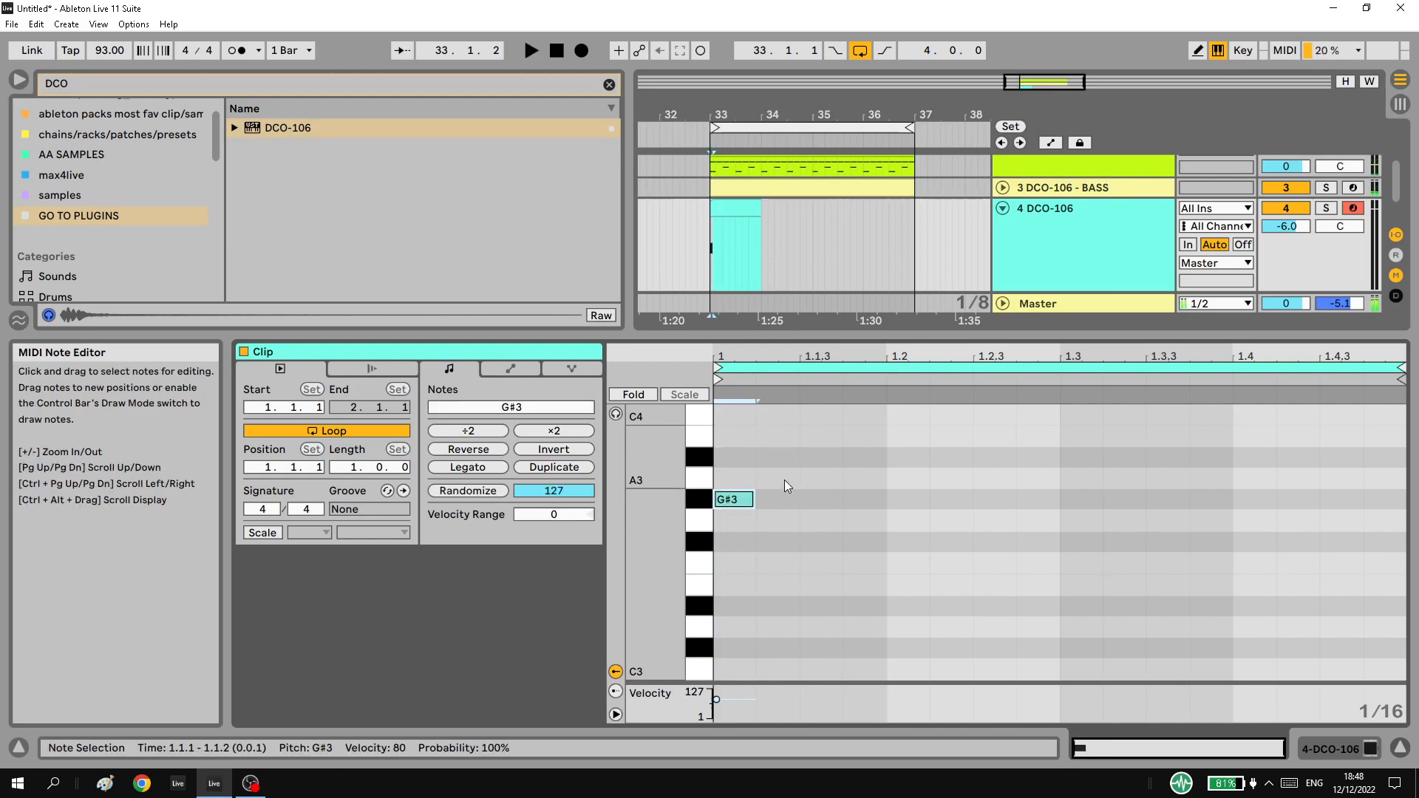
double_click(820, 457)
key("space")
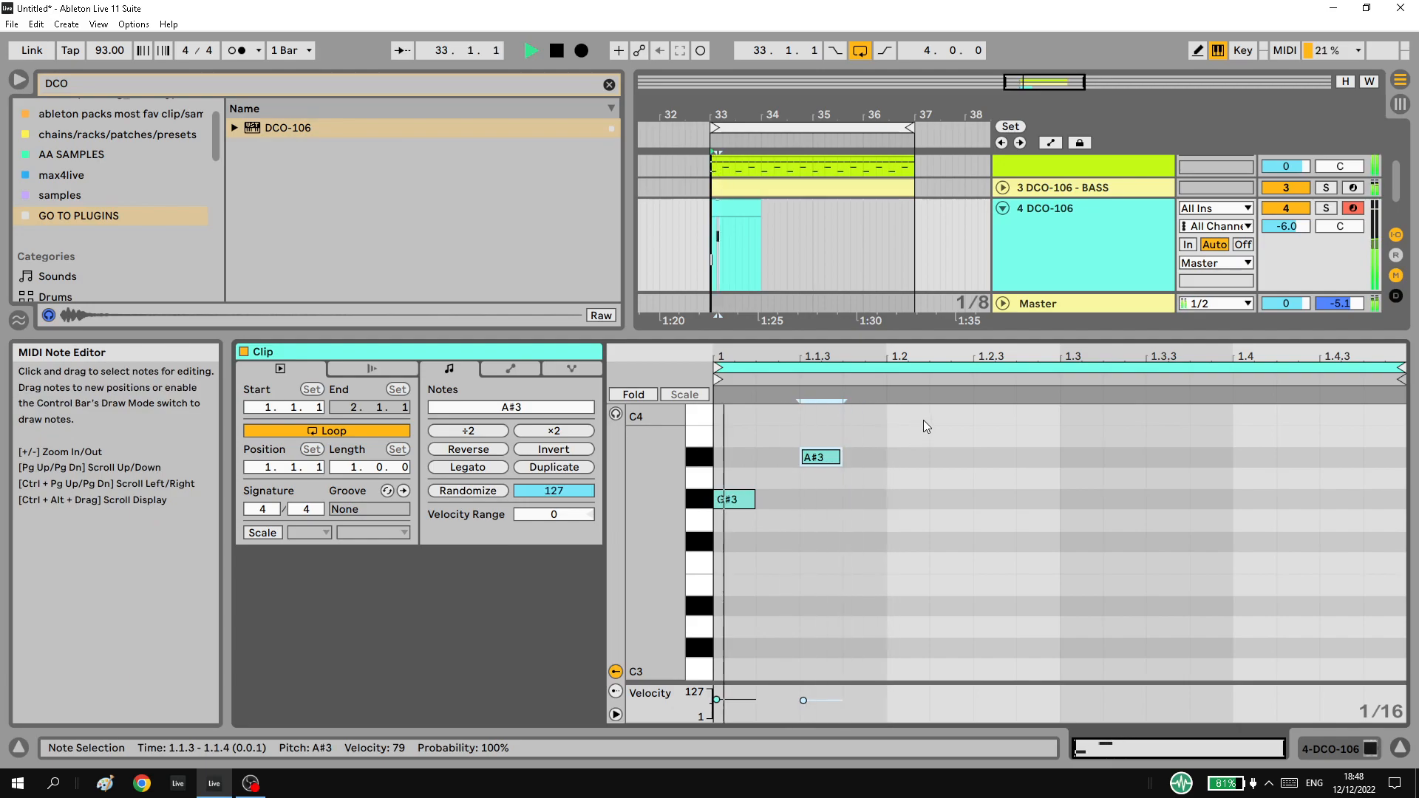
Add sixteenth notes C#4 at beat 1.2 and F3 at 1.2.3 to complete the four-note phrase.
double_click(924, 415)
mouse_move(917, 421)
left_mouse_down()
mouse_move(937, 409)
mouse_move(960, 436)
mouse_move(921, 446)
mouse_move(918, 469)
mouse_move(918, 447)
left_mouse_up()
double_click(982, 512)
left_click_drag(996, 510, 999, 623)
key("space")
left_click(986, 489)
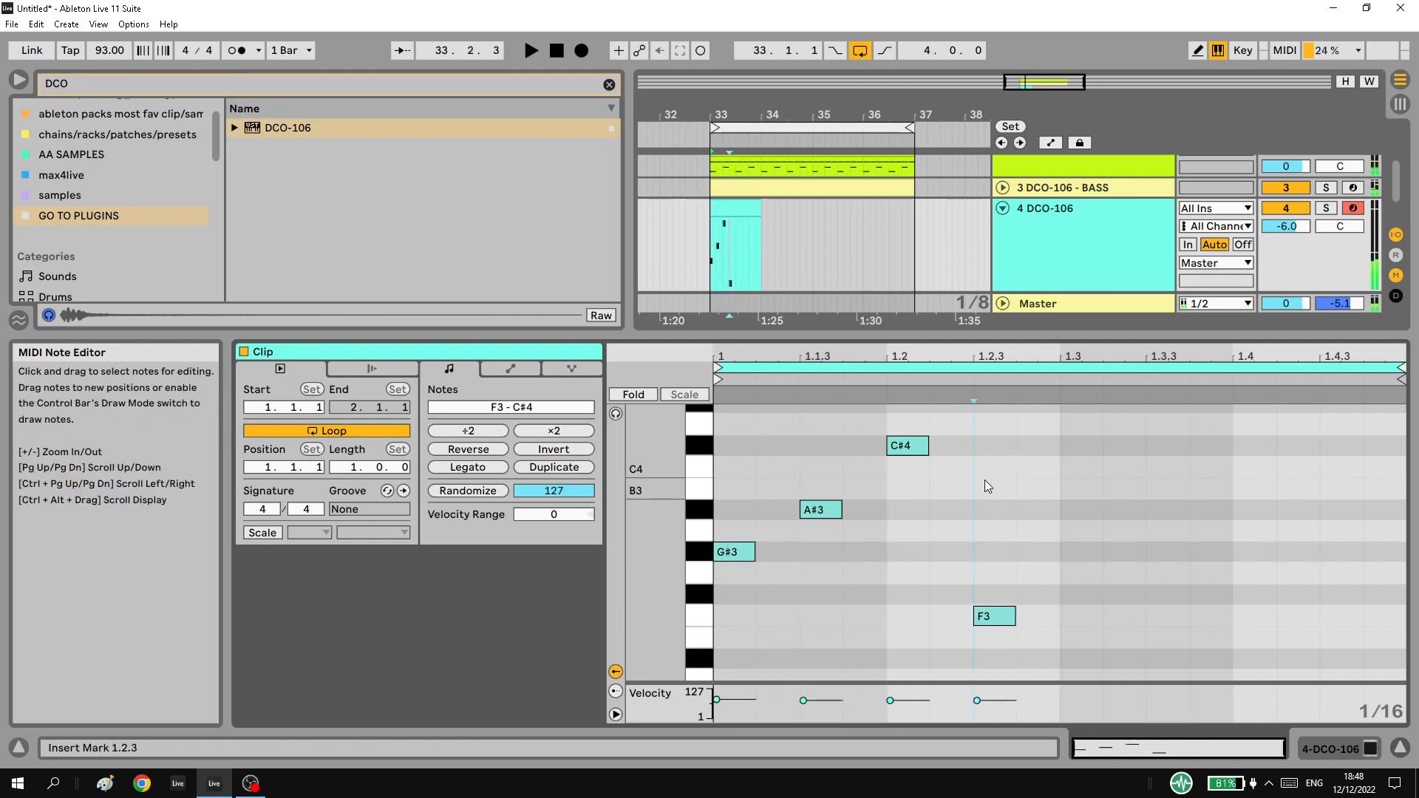
Duplicate the one-bar melody clip three times to fill the four-bar loop from bar 33.
left_click(751, 209)
key("space")
key("ctrl+d")
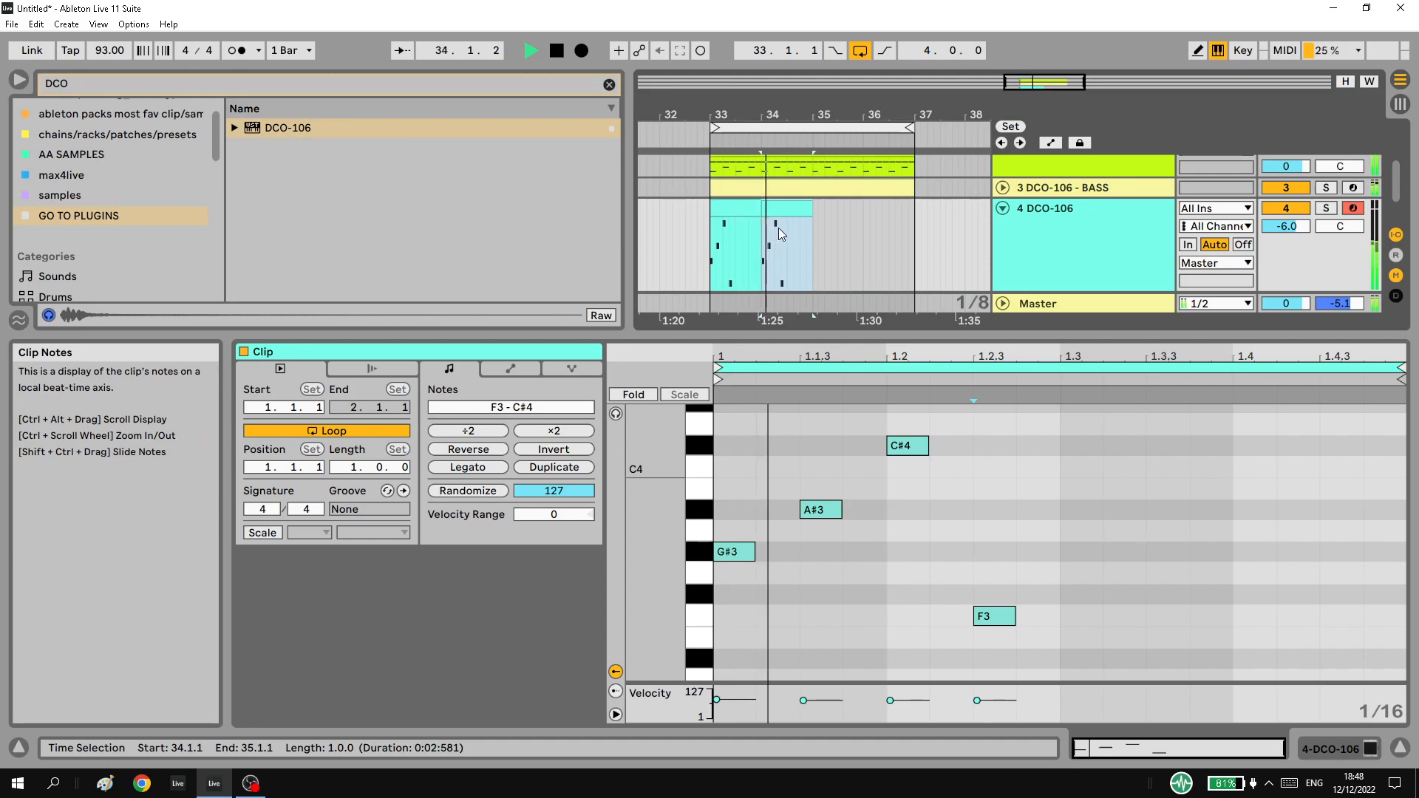
key("ctrl+d")
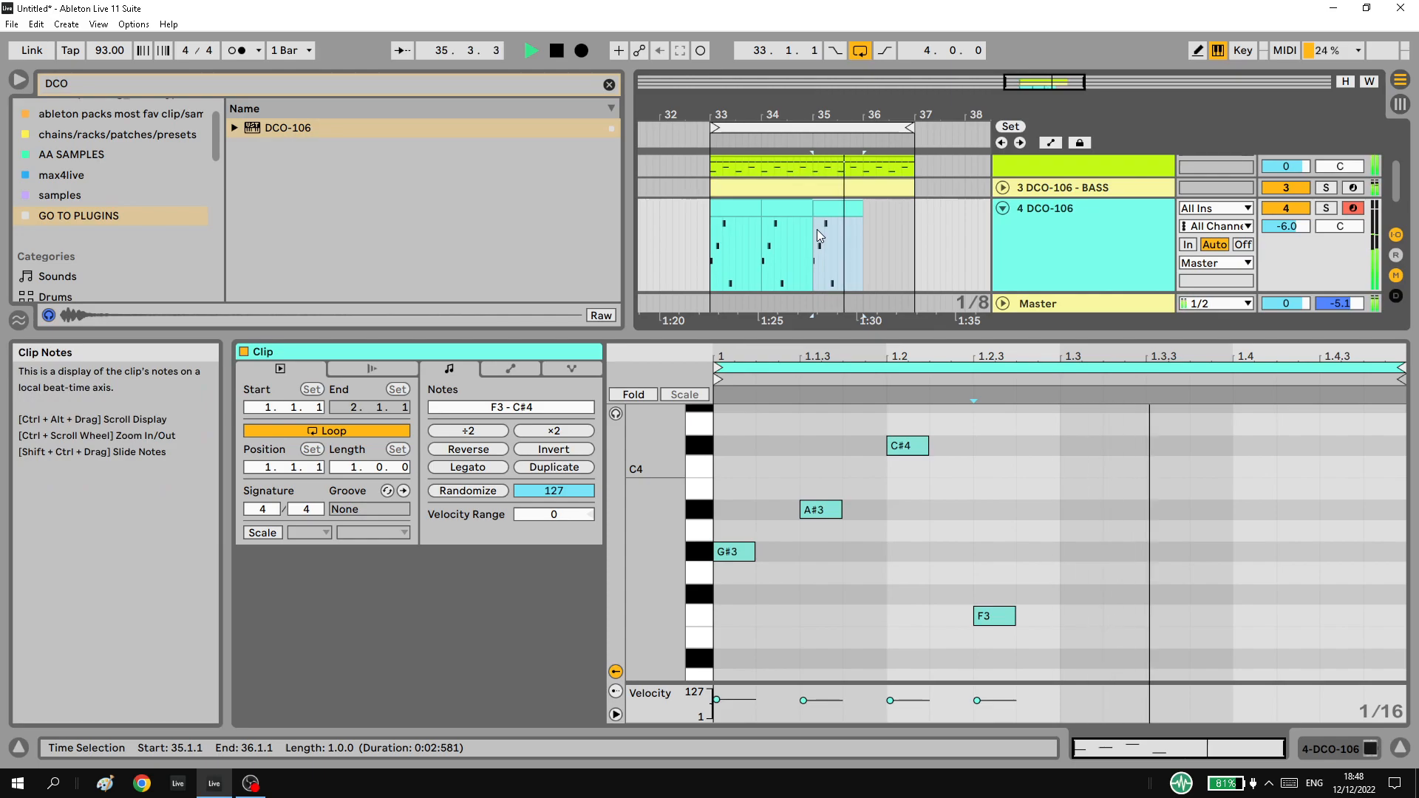
key("ctrl+d")
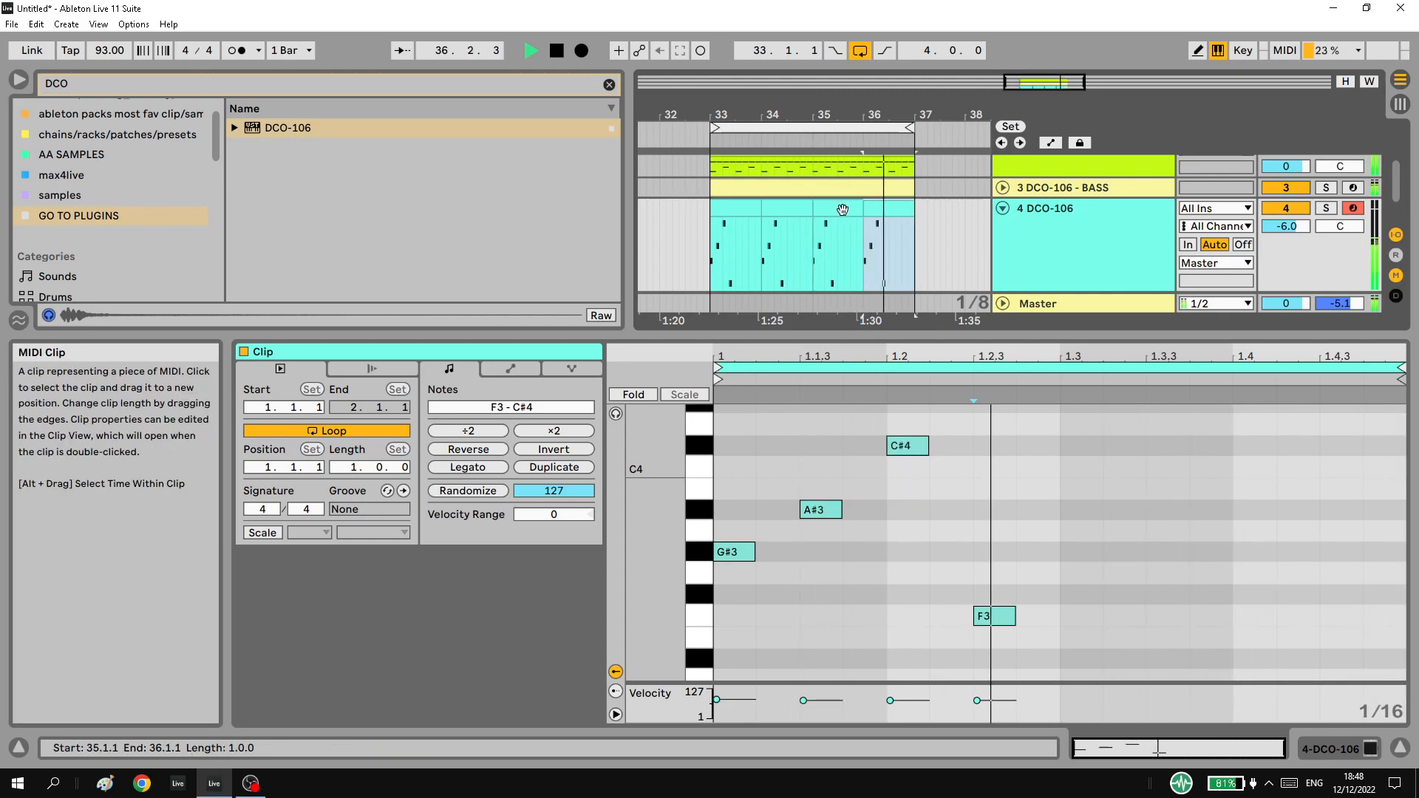
Stop playback and consolidate the four melody clips into one four-bar clip.
left_click_drag(867, 115, 857, 149)
key("space")
left_click_drag(682, 238, 921, 234)
key("ctrl+j")
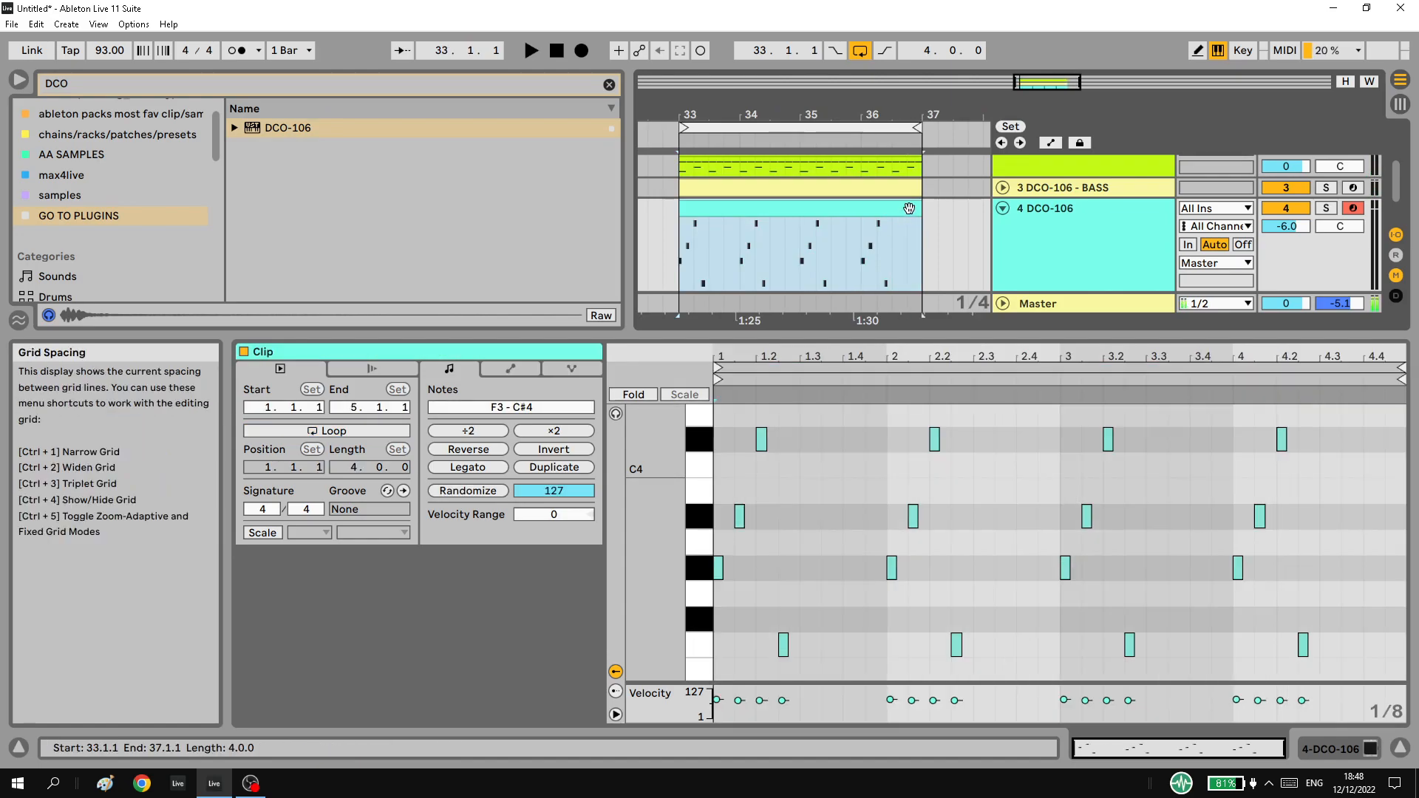
Lower the last note of the melody's second bar to D#3 during playback.
key("space")
left_click_drag(816, 356, 857, 399)
scroll(880, 547, "down", 1)
left_click(1214, 603)
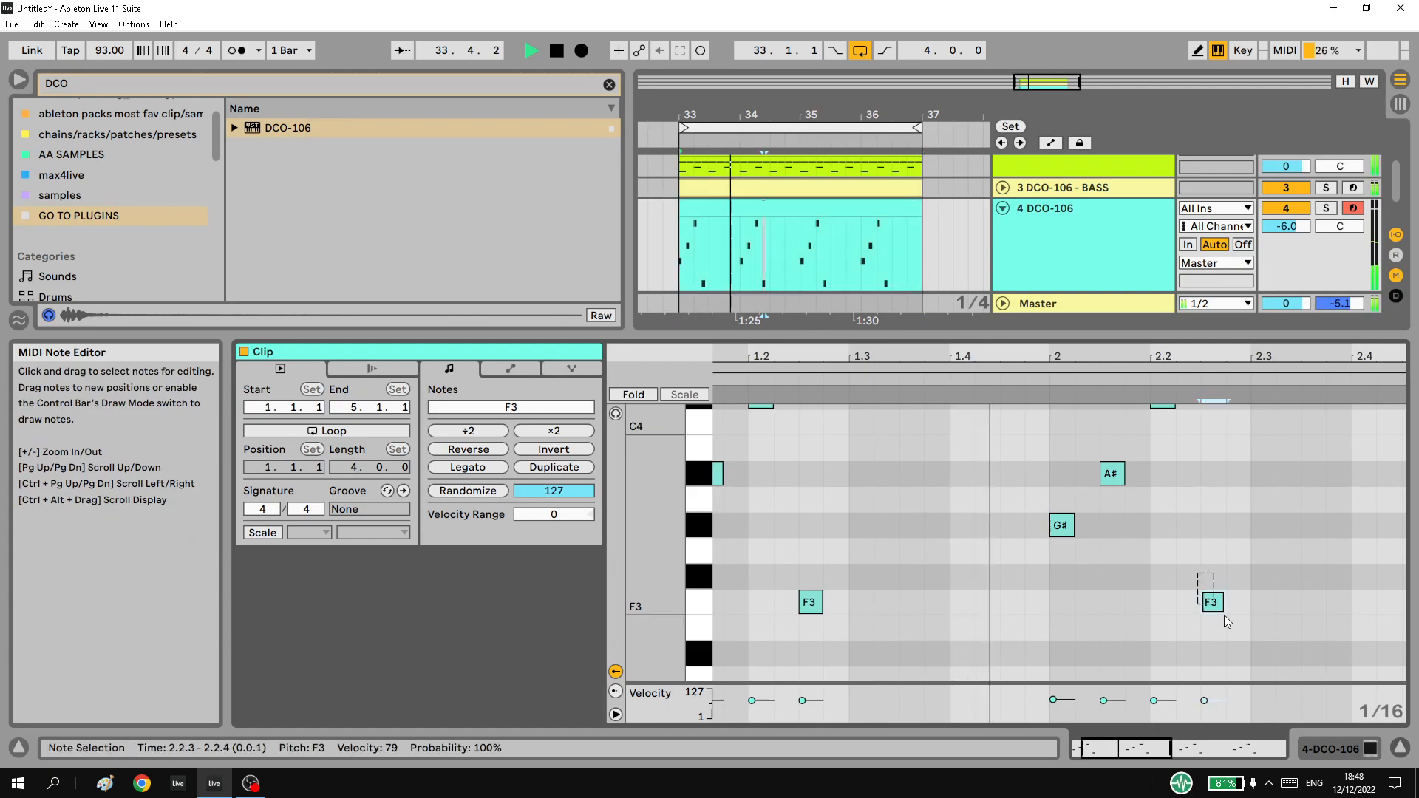
key("Down")
key("Down")
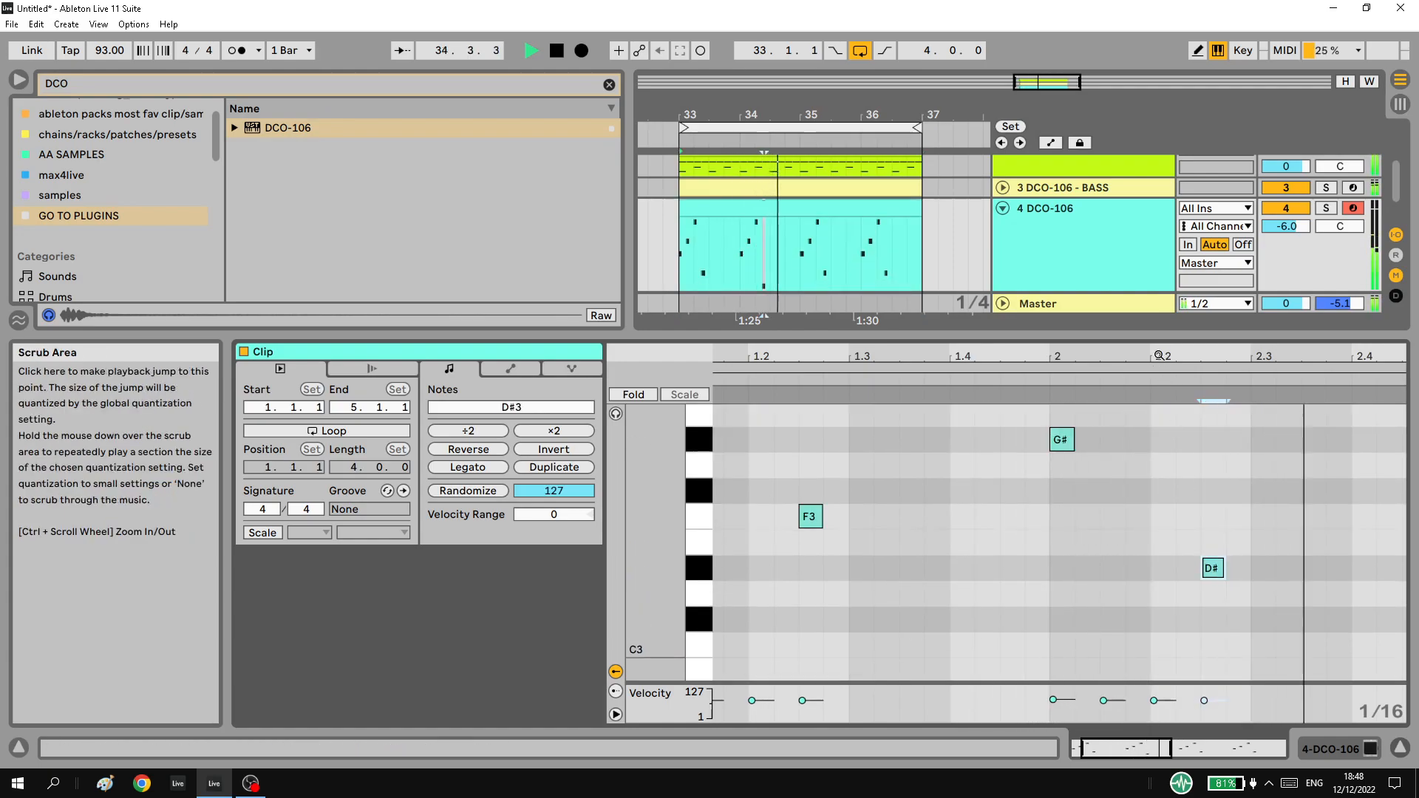
Try lowering the last note of the melody's third bar stepwise to A#2, replaying that bar.
left_click(1324, 516)
key("Down")
key("Down")
key("Down")
key("Down")
key("Down")
key("Down")
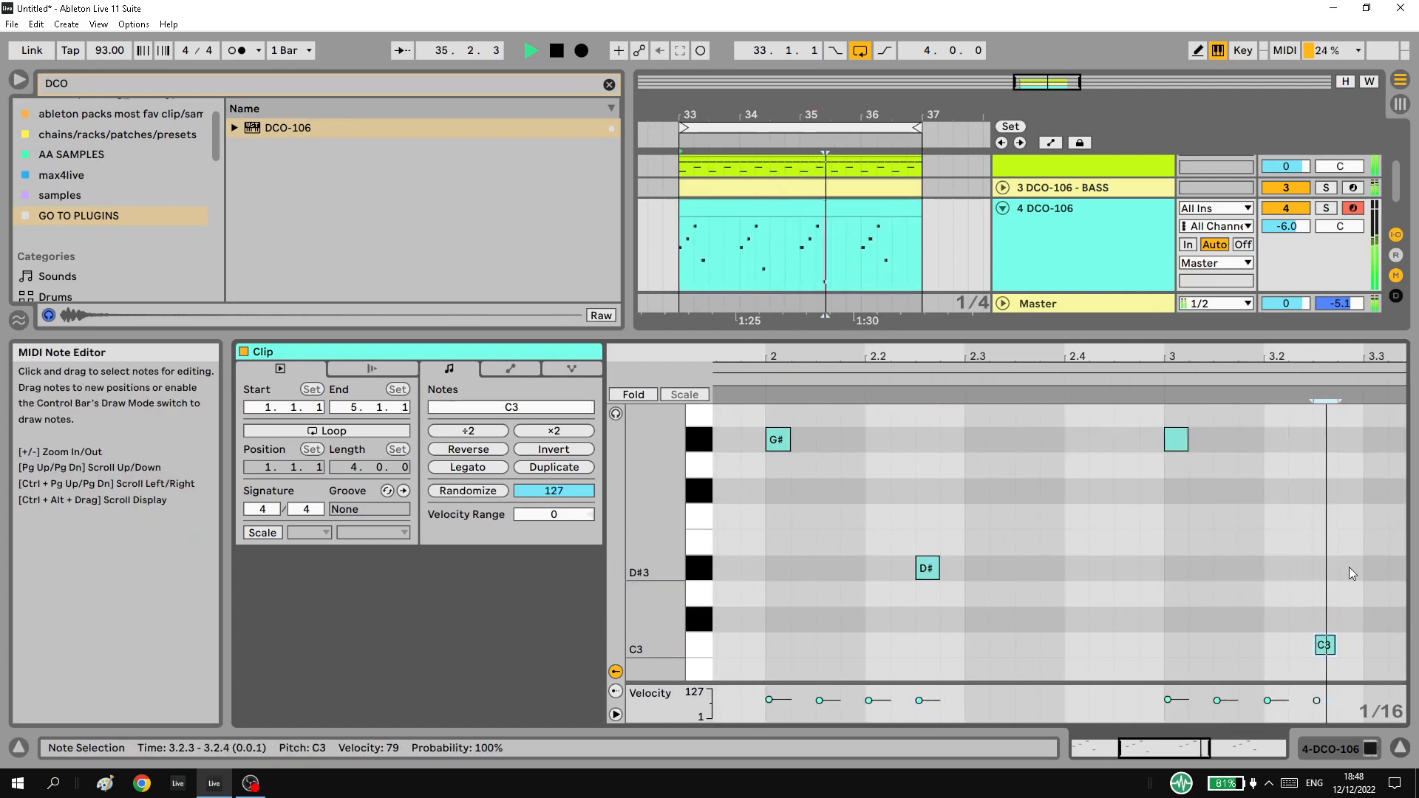
left_click(802, 220)
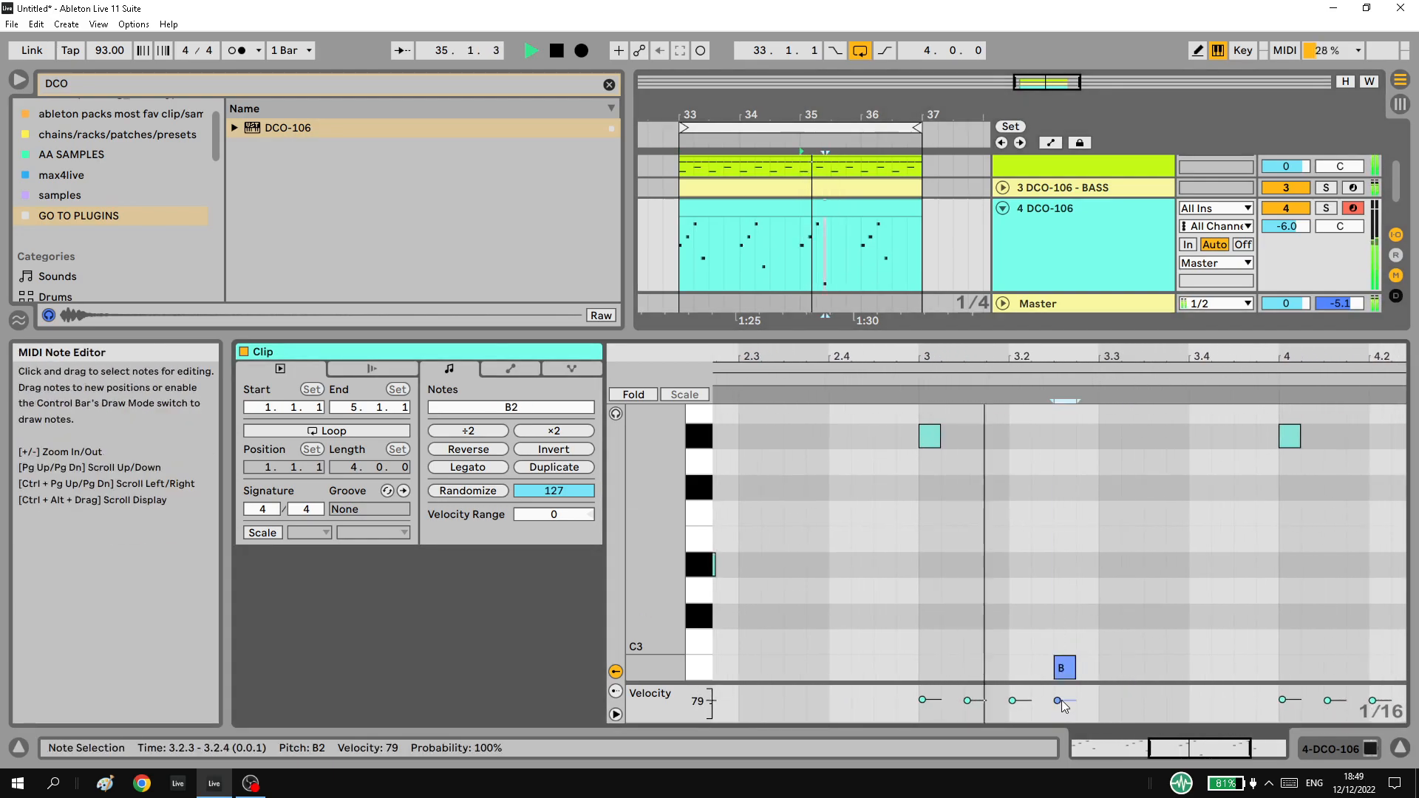
key("Down")
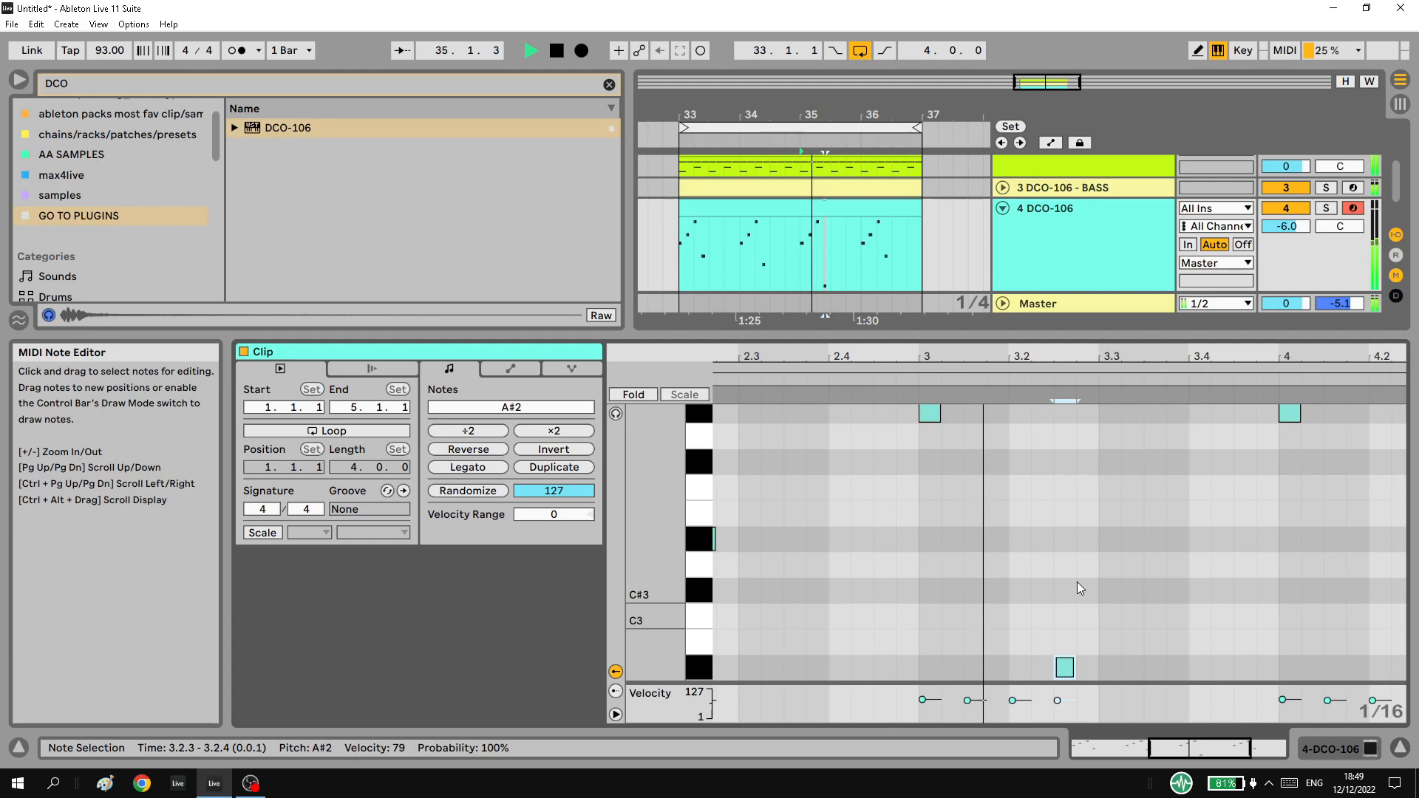
Raise the last note of the melody's third bar to D#4.
key("shift+Up")
key("Up")
key("Up")
key("Up")
key("Up")
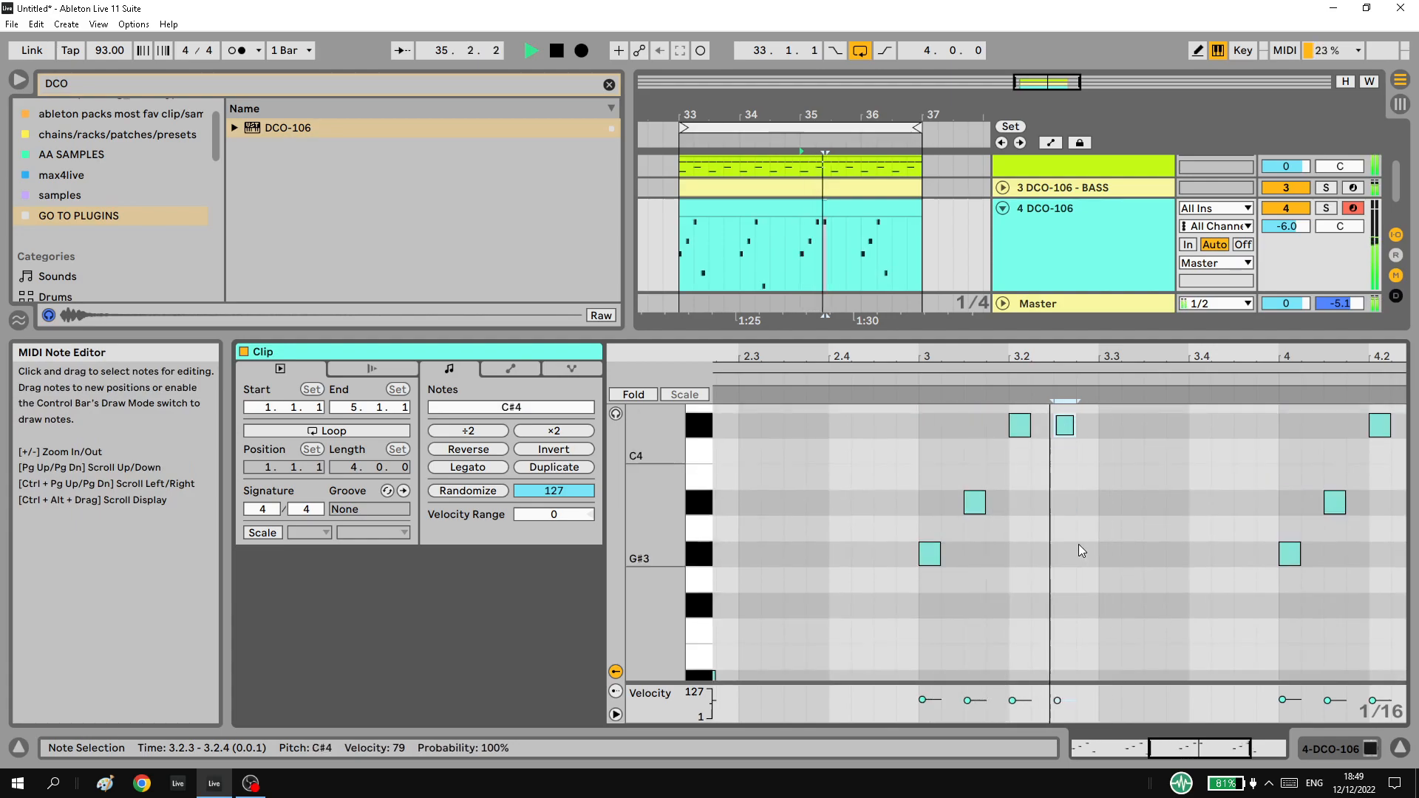
left_click(1067, 532)
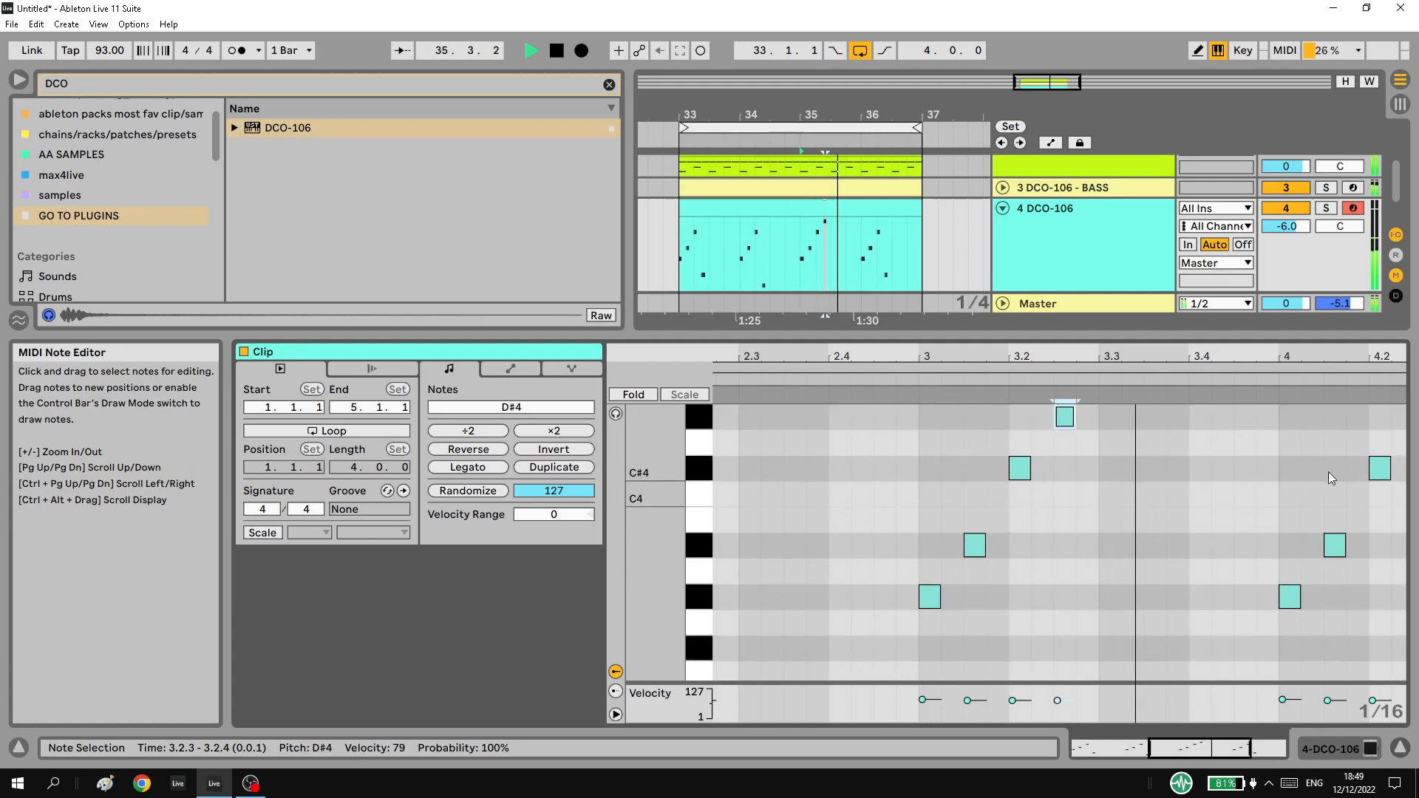
Raise the fourth bar's C#4 note to F4 and align it to beat 4.2.
scroll(1386, 481, "up", 1)
left_click_drag(1382, 553, 1385, 452)
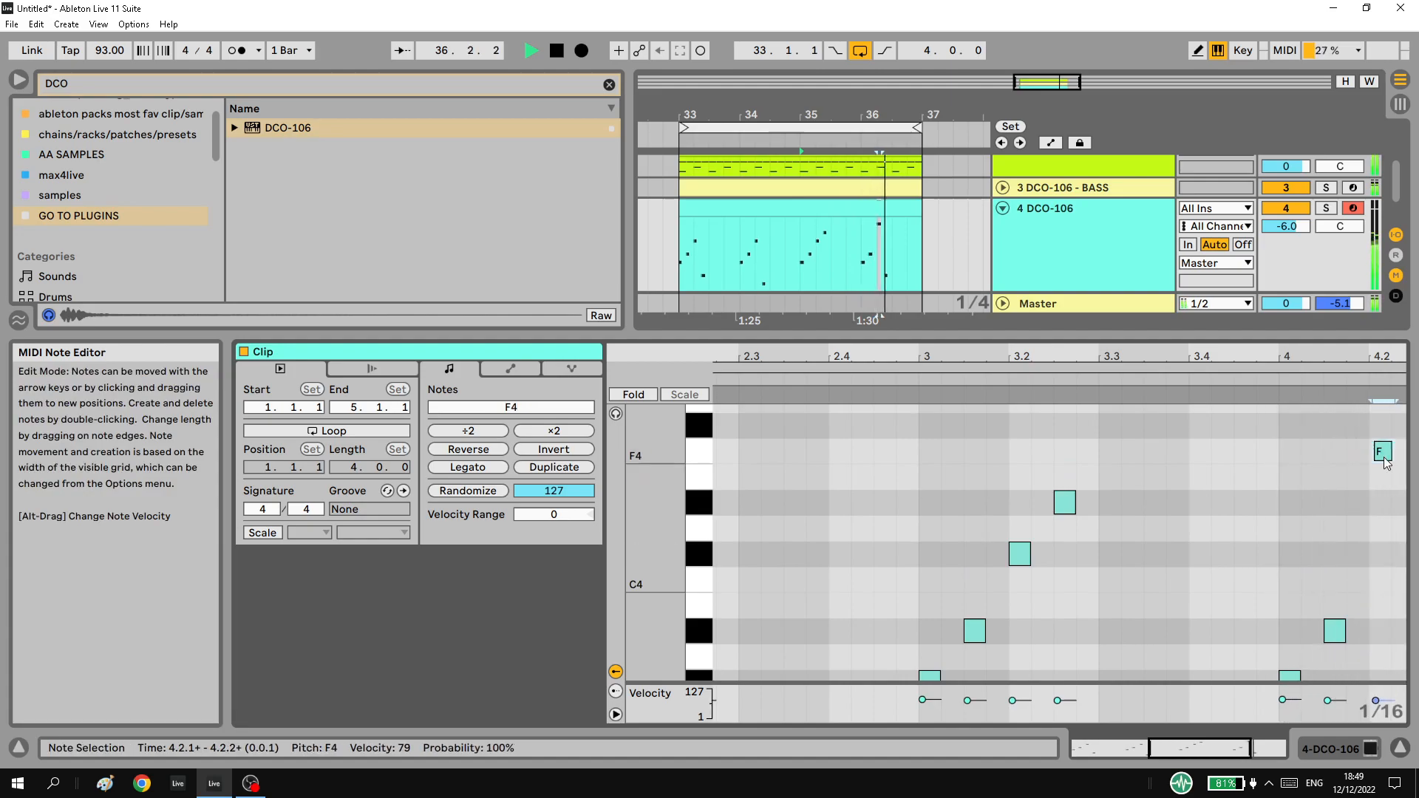
left_click_drag(1339, 357, 1173, 358)
mouse_move(1210, 453)
left_mouse_down()
mouse_move(1206, 473)
mouse_move(1211, 452)
left_mouse_up()
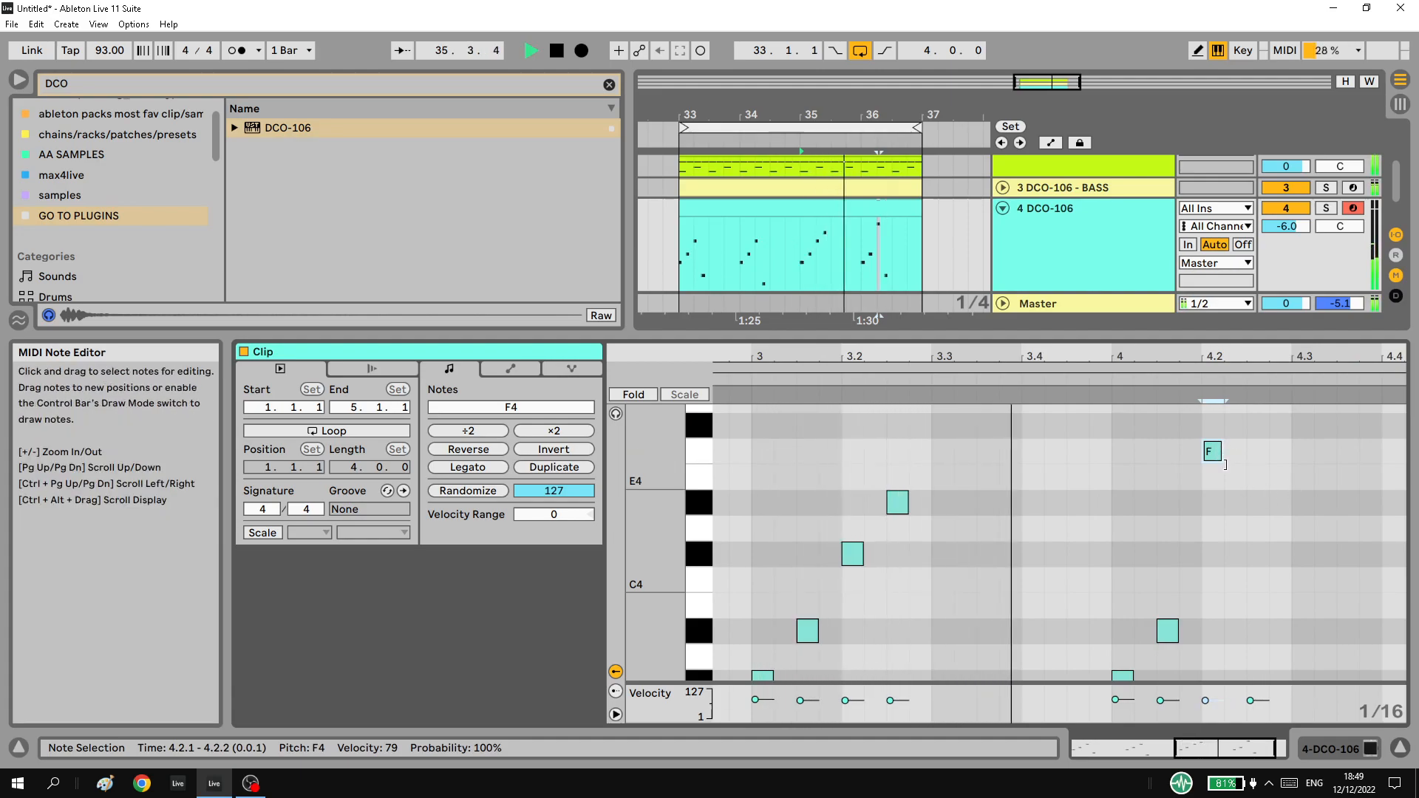
Add G#4 at 4.3.3 and a closing A#4 in the fourth bar, shifting the A#4 earlier to about beat 4.4.
scroll(1213, 453, "up", 2)
double_click(1347, 440)
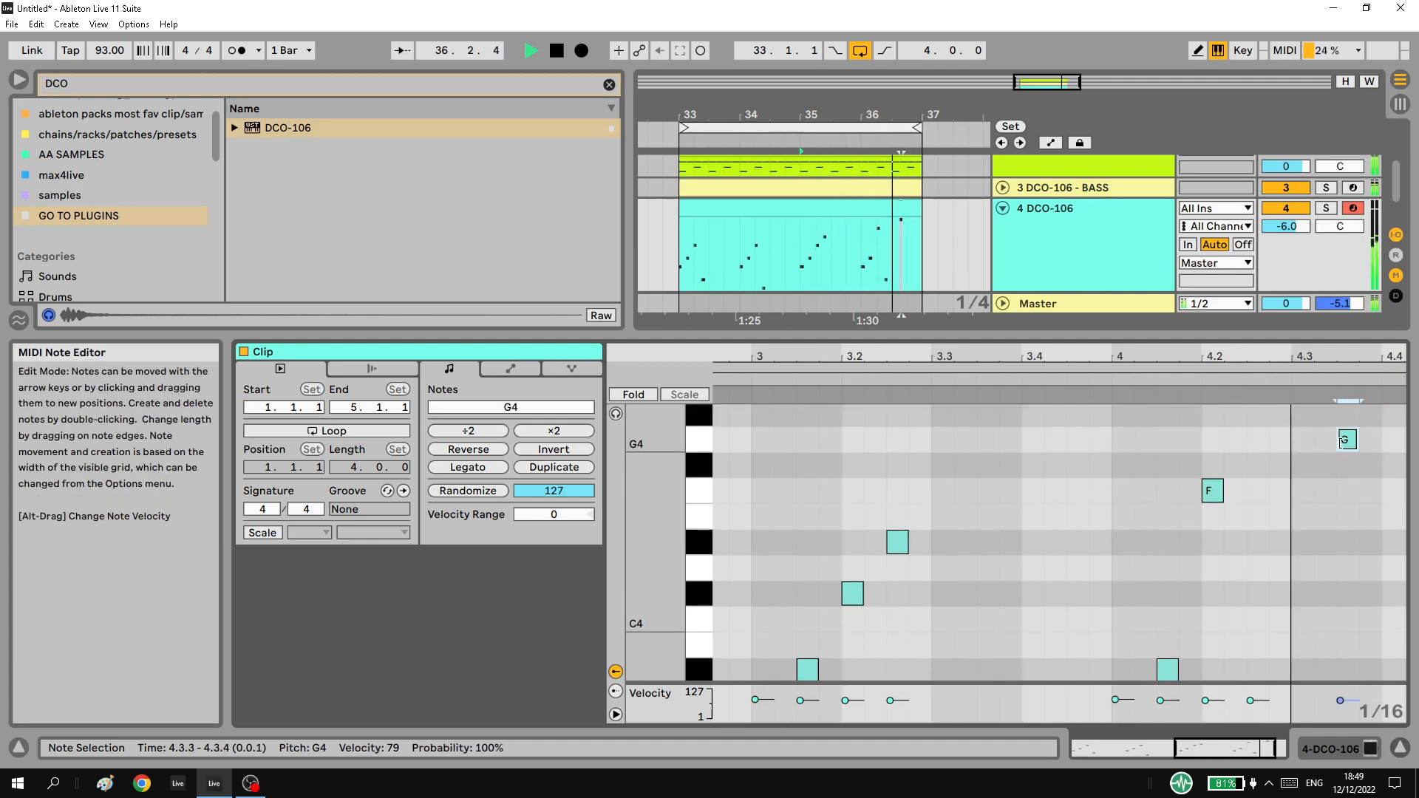
left_click_drag(1339, 358, 1266, 362)
key("Up")
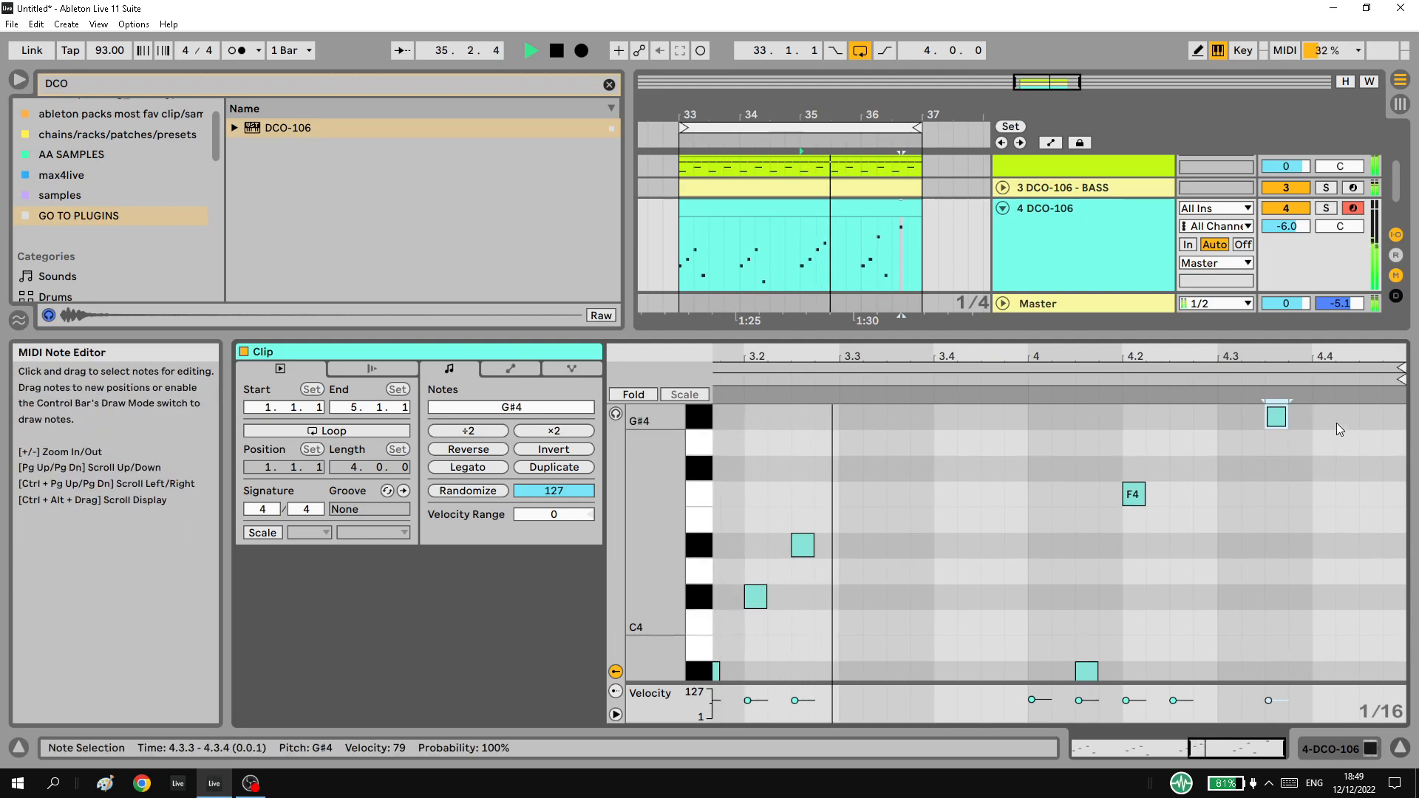
scroll(1343, 437, "up", 2)
double_click(1369, 451)
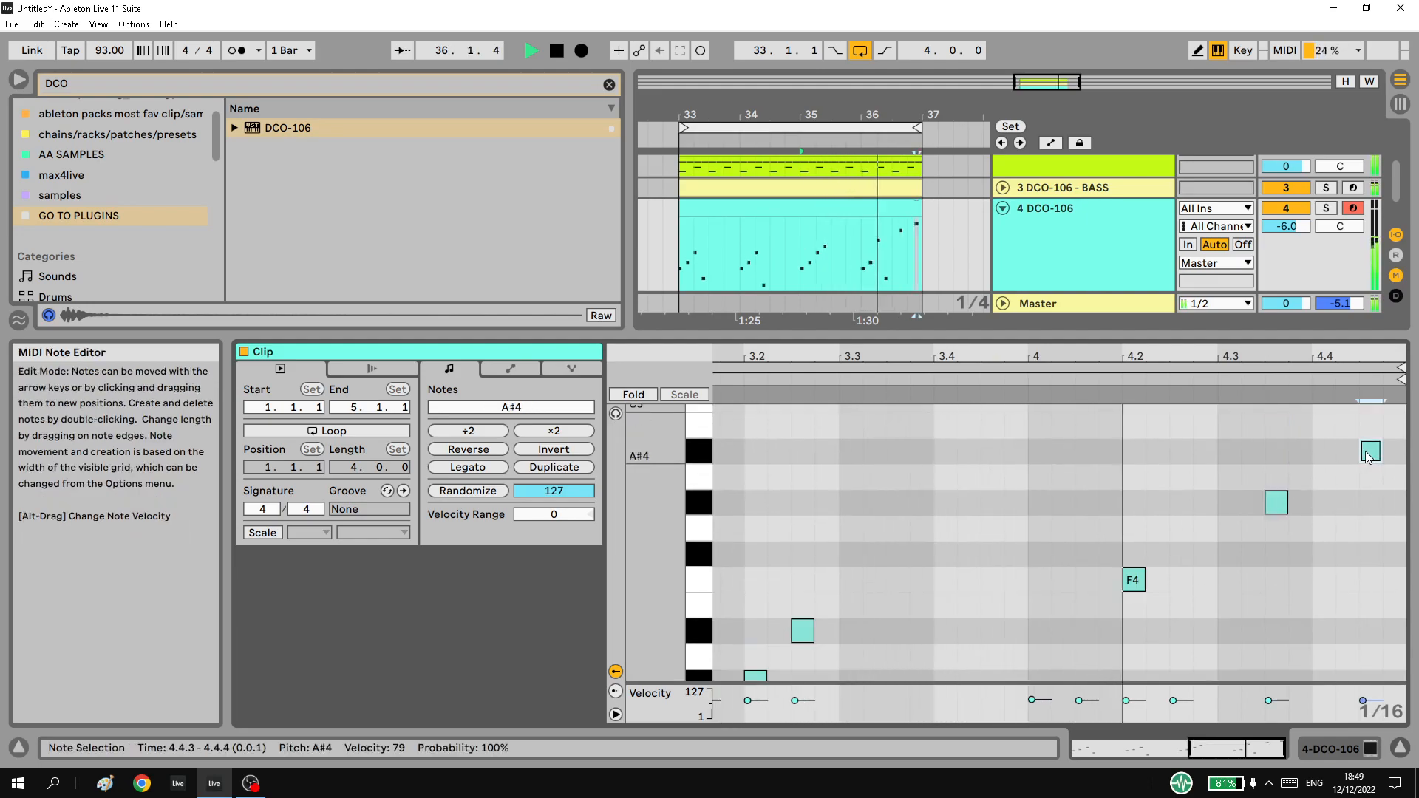
left_click_drag(1369, 453, 1309, 458)
Show the devices of track 4, select its melody clip, and open that track's DCO-106 editor.
left_click(1320, 750)
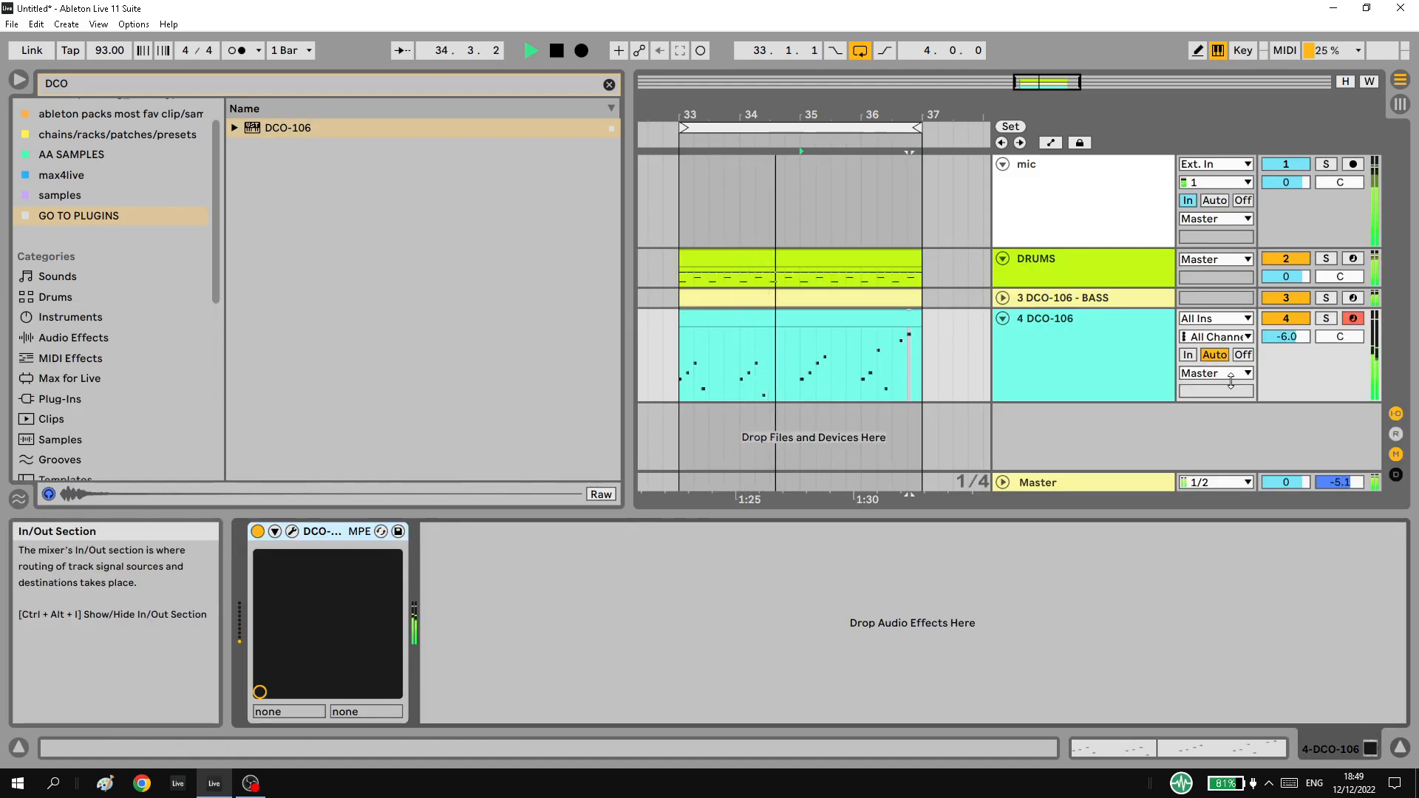
left_click(1094, 334)
left_click(867, 333)
left_click(868, 320)
left_click(292, 532)
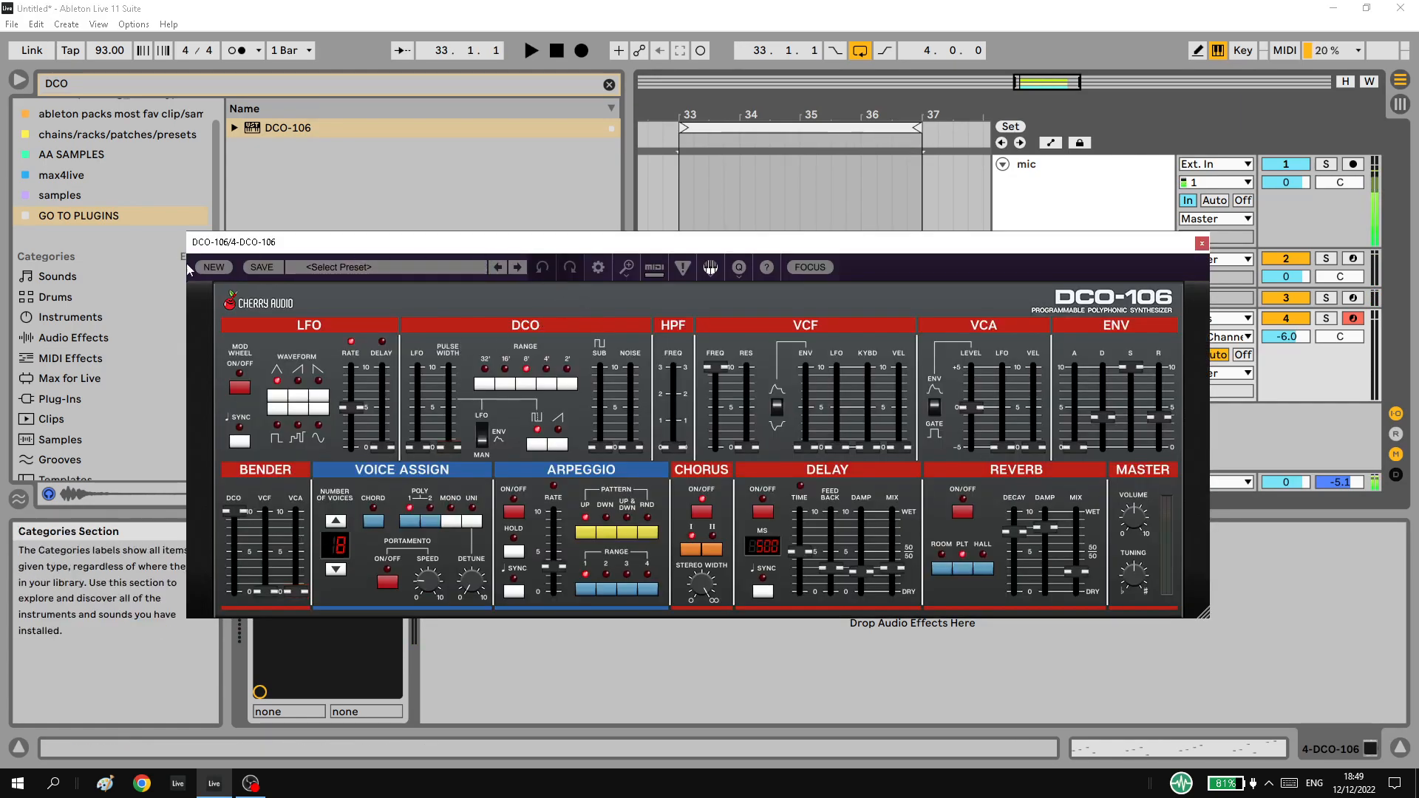
Try a lower VCF frequency on track 4's DCO-106 while the loop plays.
left_click_drag(690, 245, 568, 358)
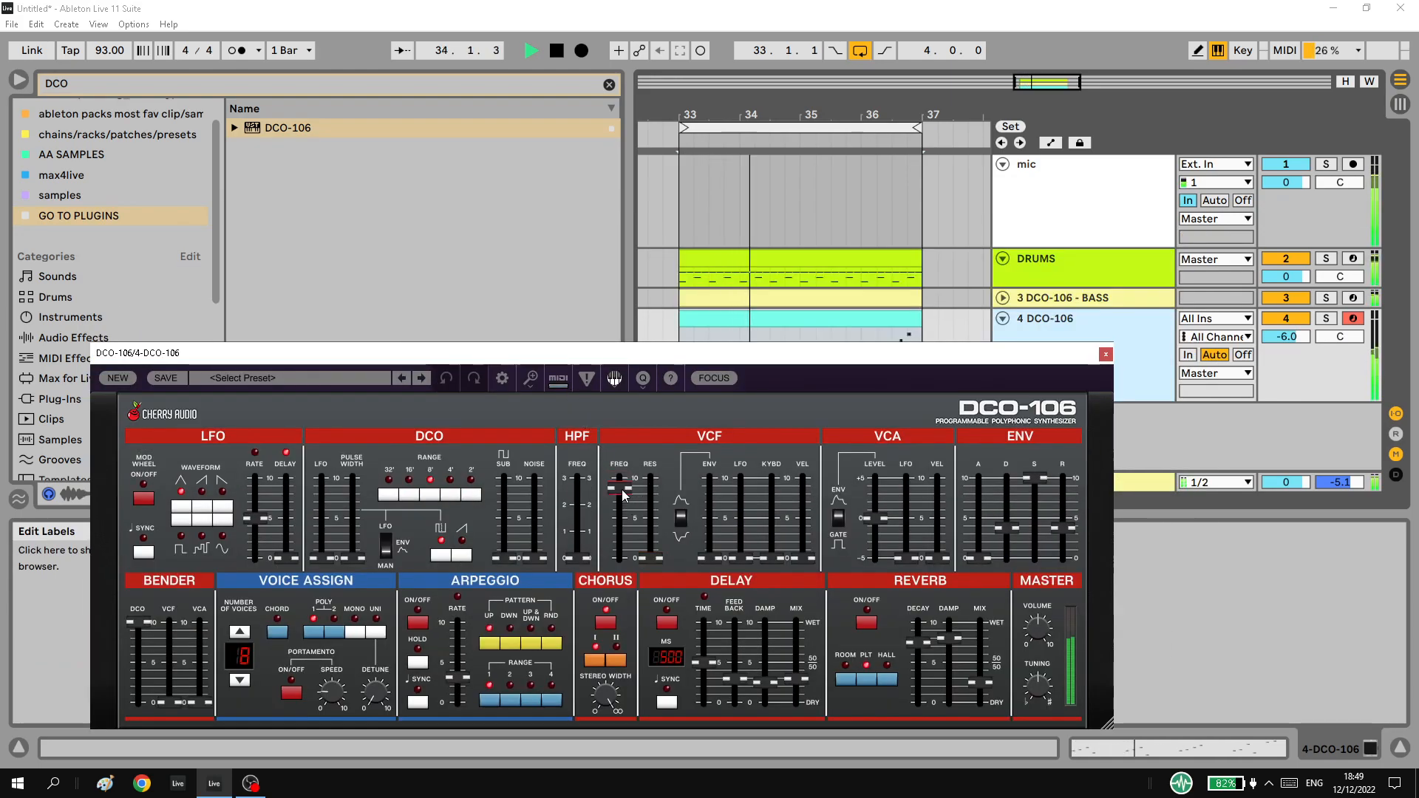
left_click_drag(623, 494, 618, 511)
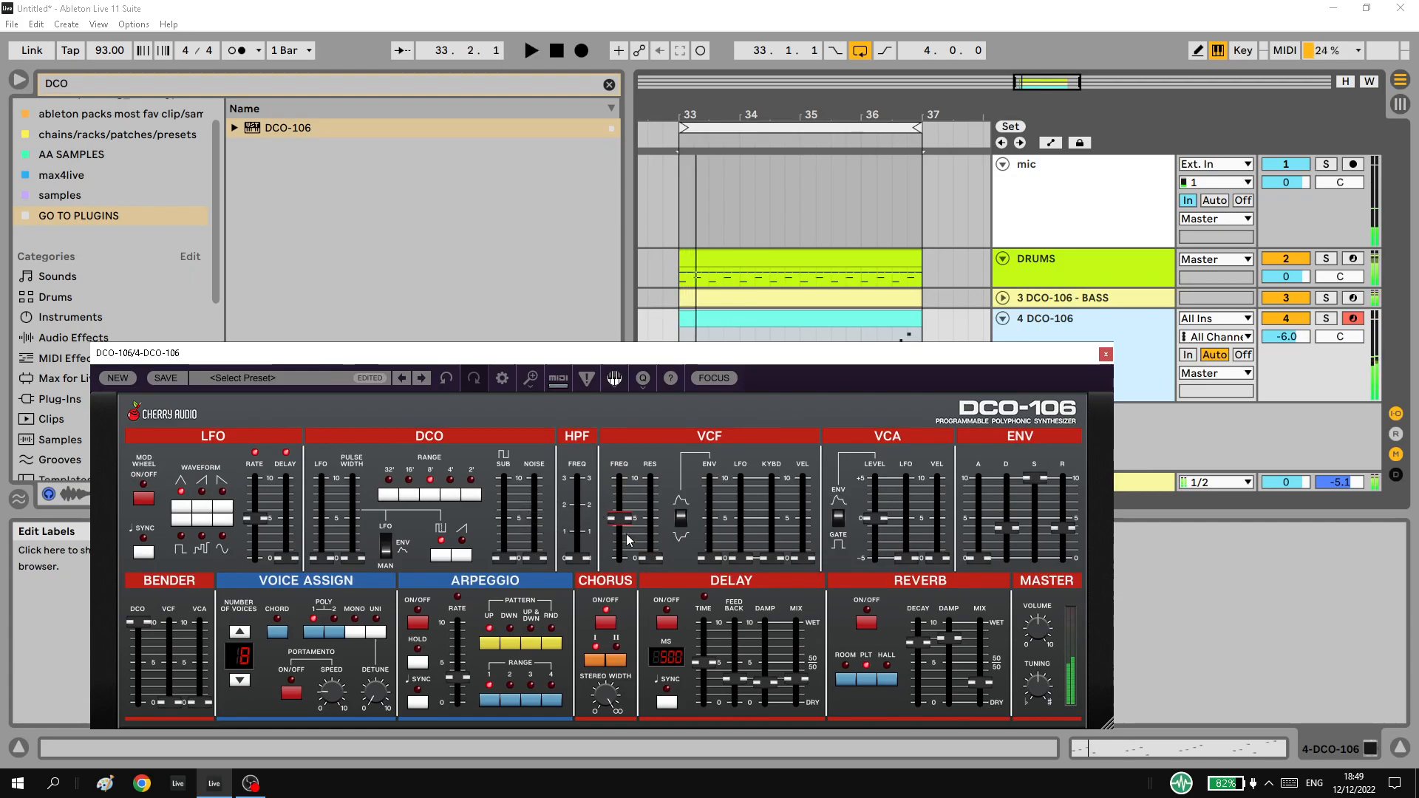
left_click_drag(654, 351, 695, 295)
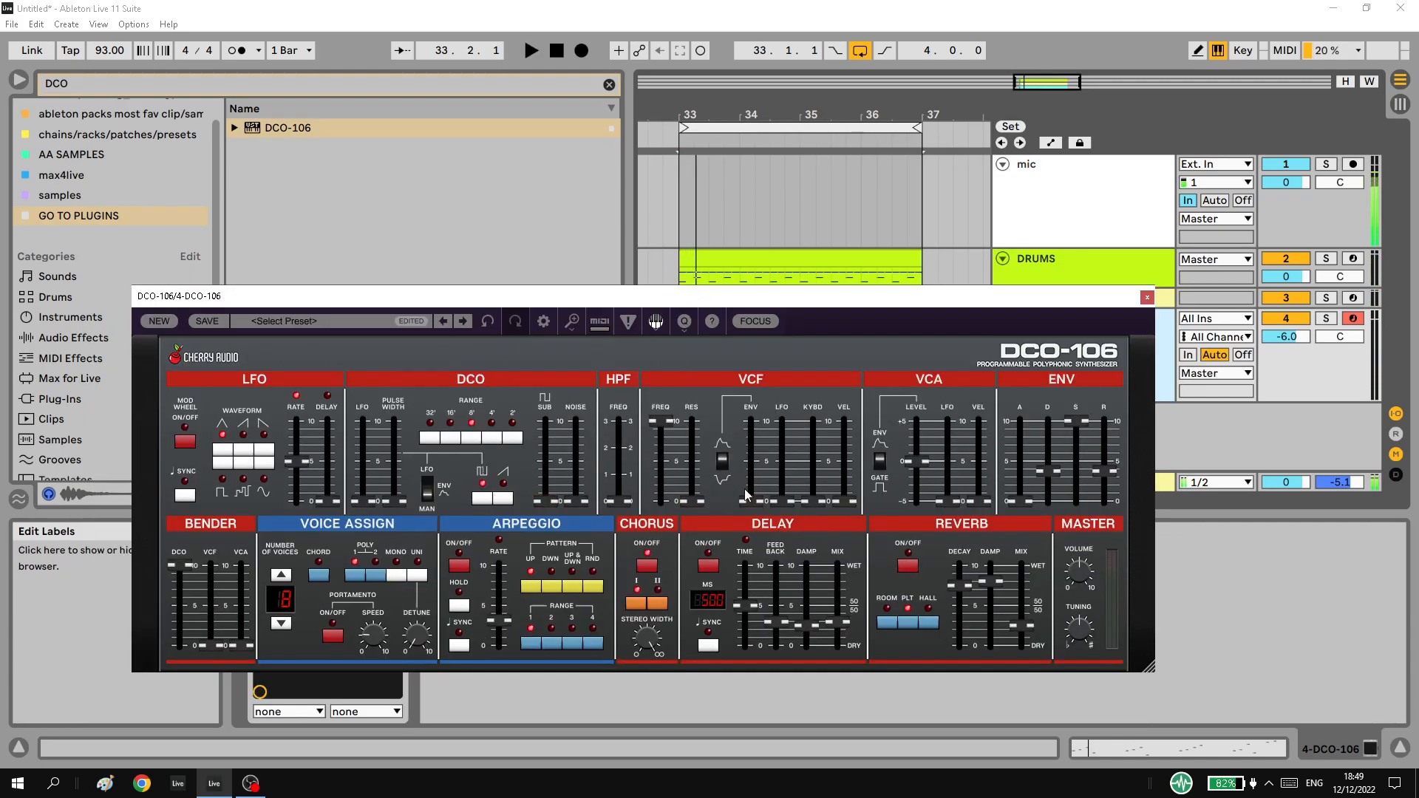
Raise the VCF LFO amount to about 25.5% and the LFO delay to about 3125 ms while auditioning the melody.
key("space")
left_click_drag(781, 500, 784, 447)
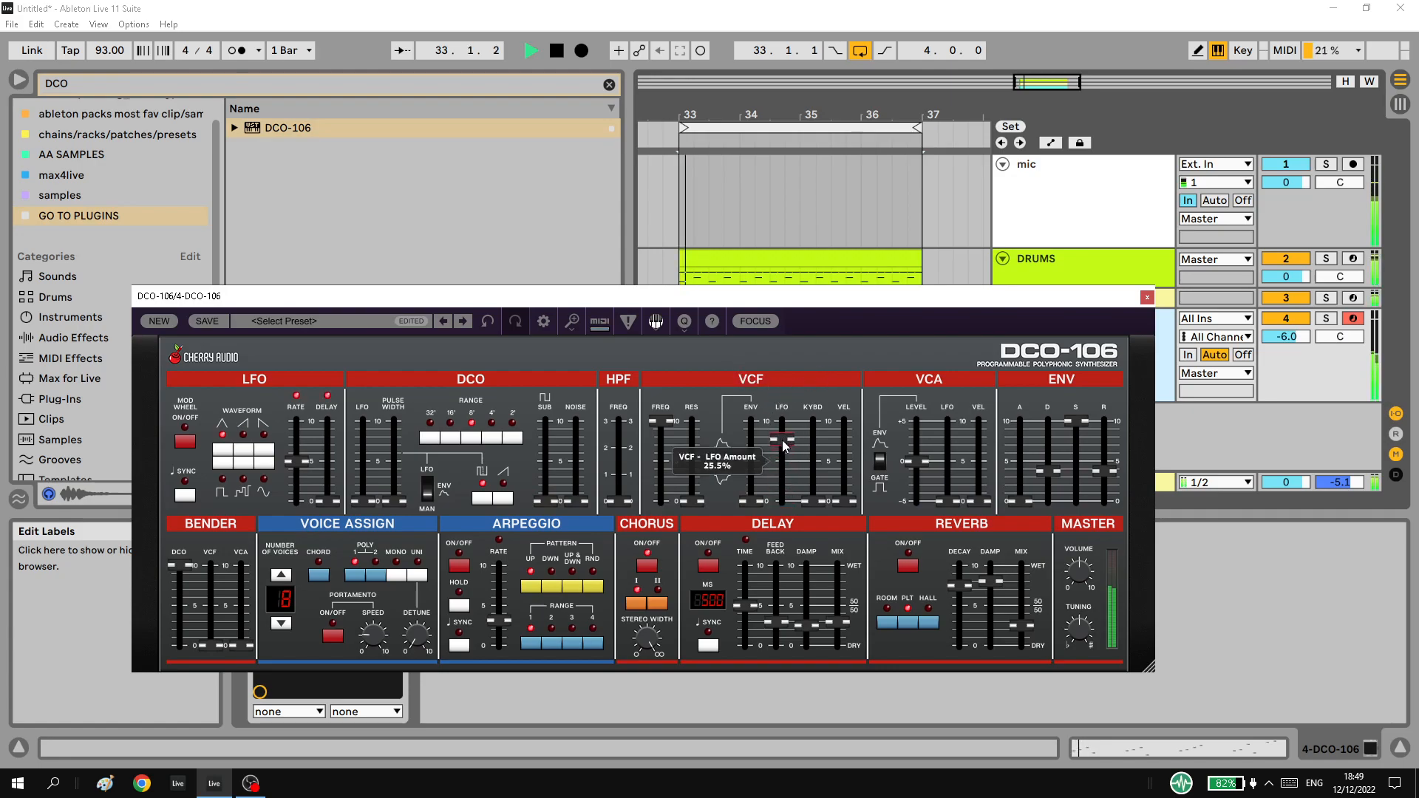
key("space")
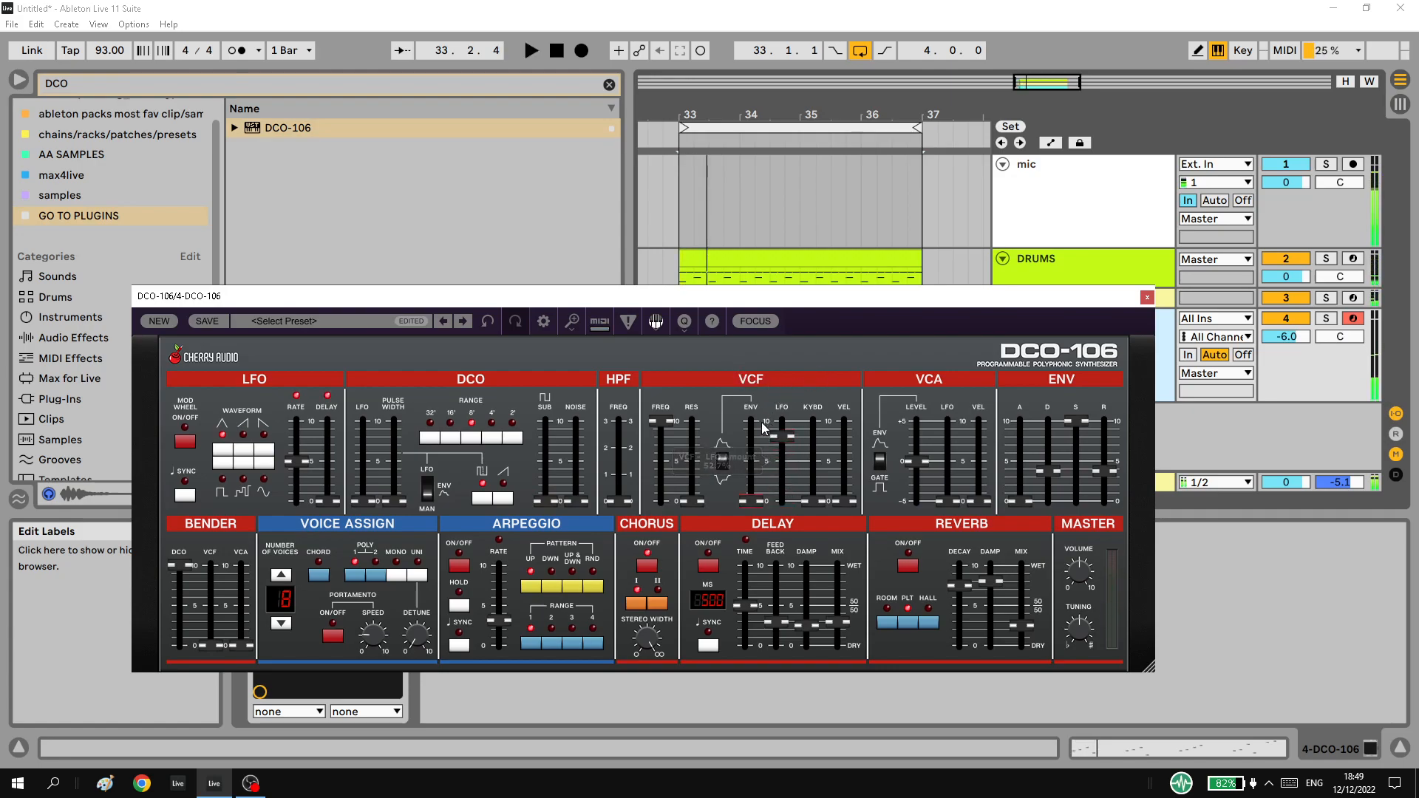
left_click_drag(326, 459, 326, 450)
key("space")
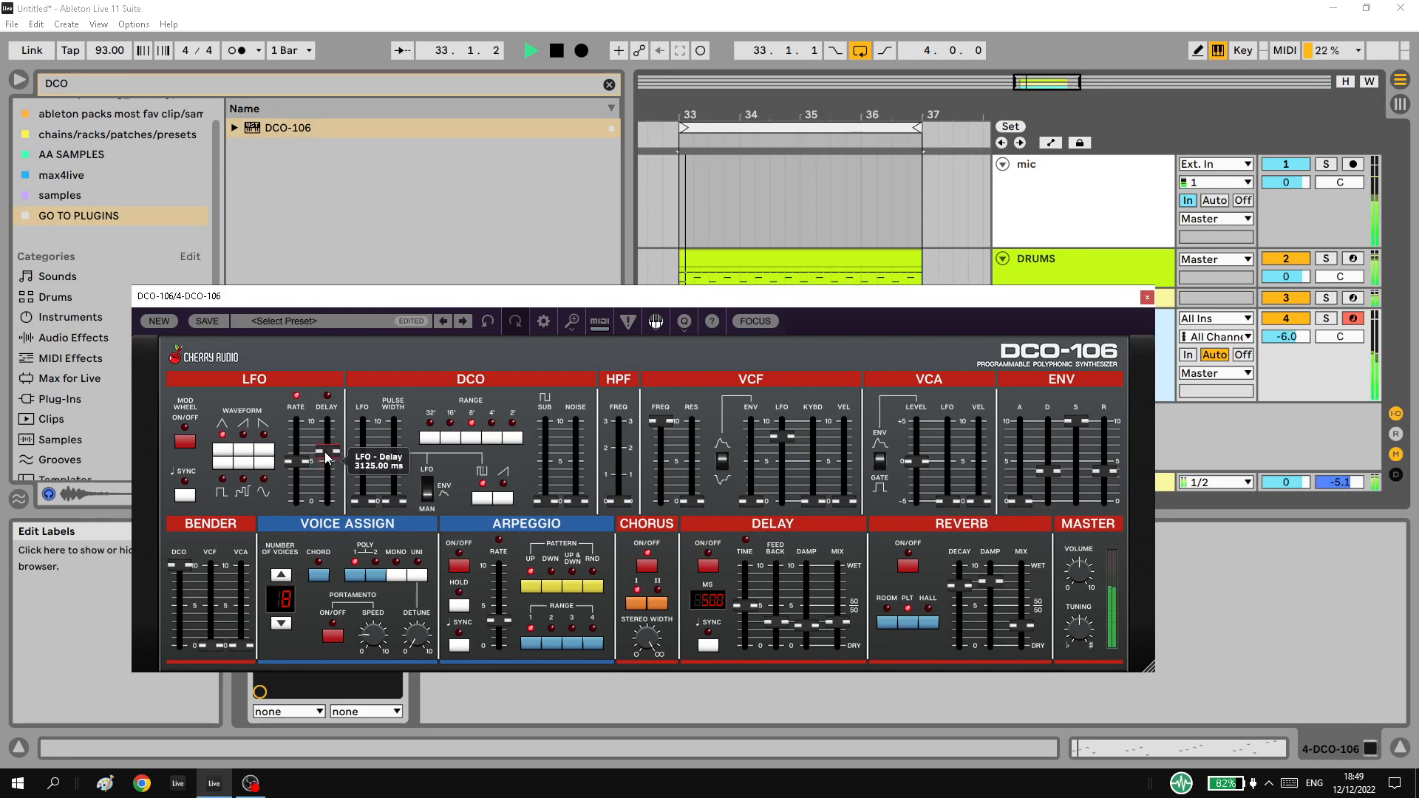
Shorten the envelope decay slightly and lengthen its release, and reset track 4's volume to 0 dB.
left_click_drag(1113, 471, 1080, 516)
key("space")
left_click_drag(1050, 471, 1104, 457)
double_click(1299, 336)
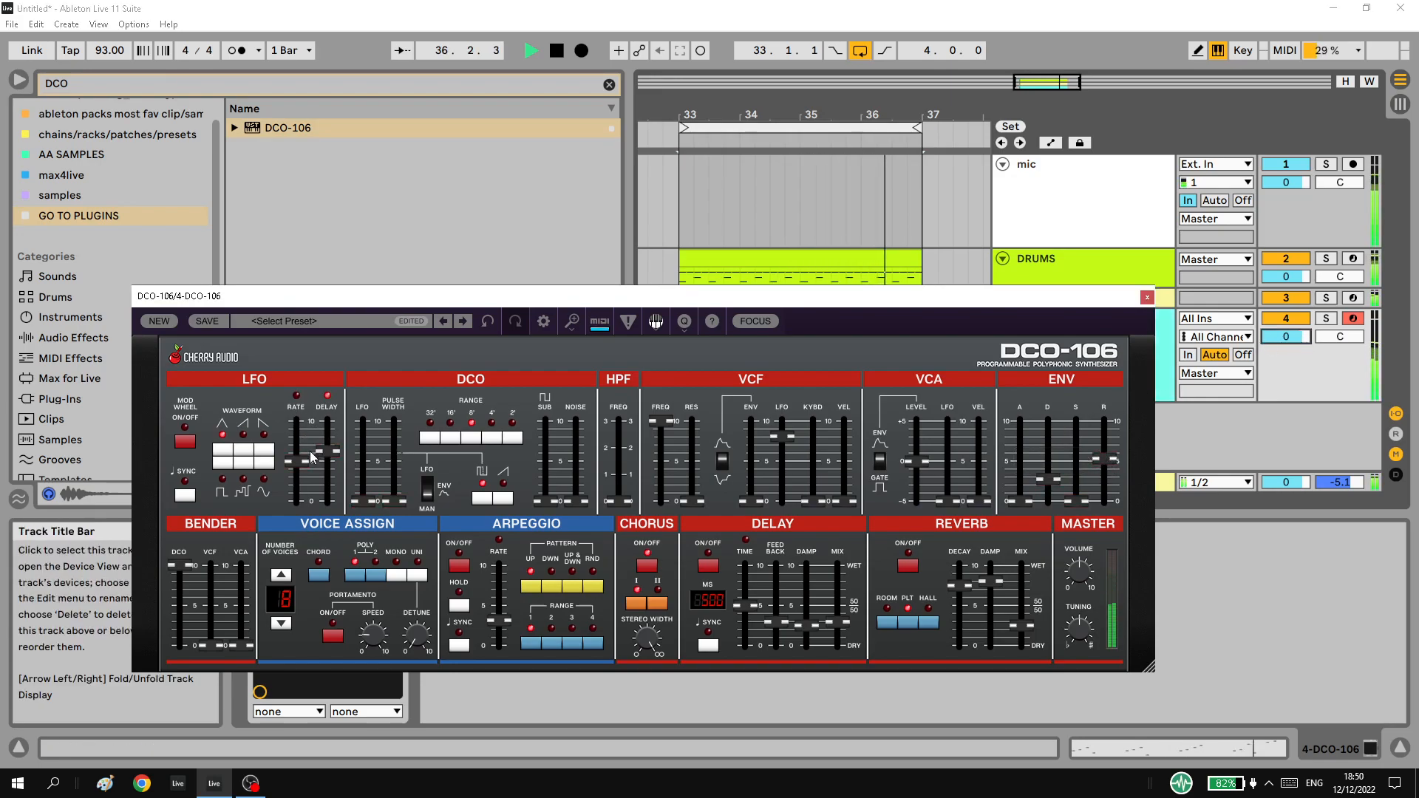
Speed up the LFO rate, and set the VCF frequency and resonance slightly above their midpoints.
left_click_drag(295, 461, 331, 461)
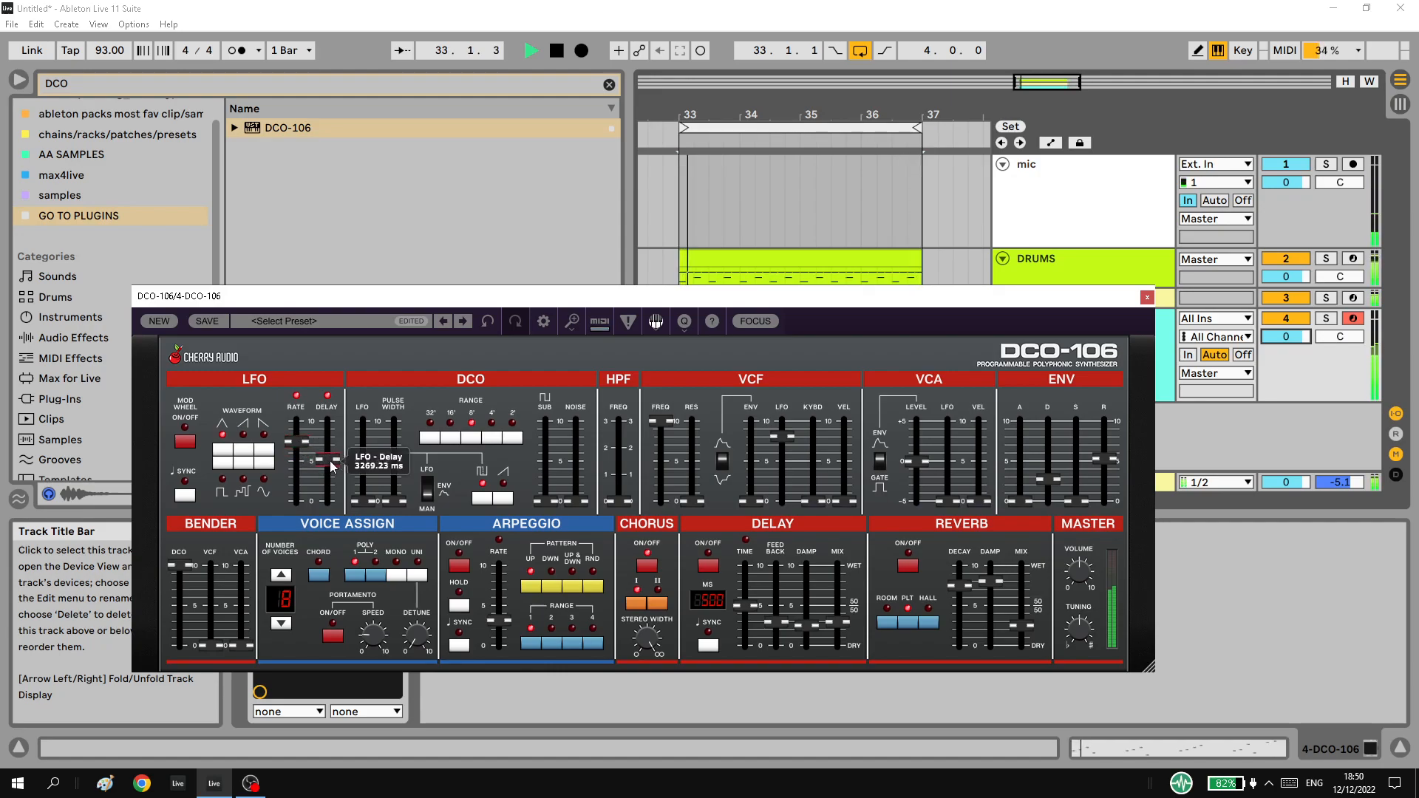
left_click_drag(662, 425, 660, 456)
left_click_drag(690, 502, 689, 452)
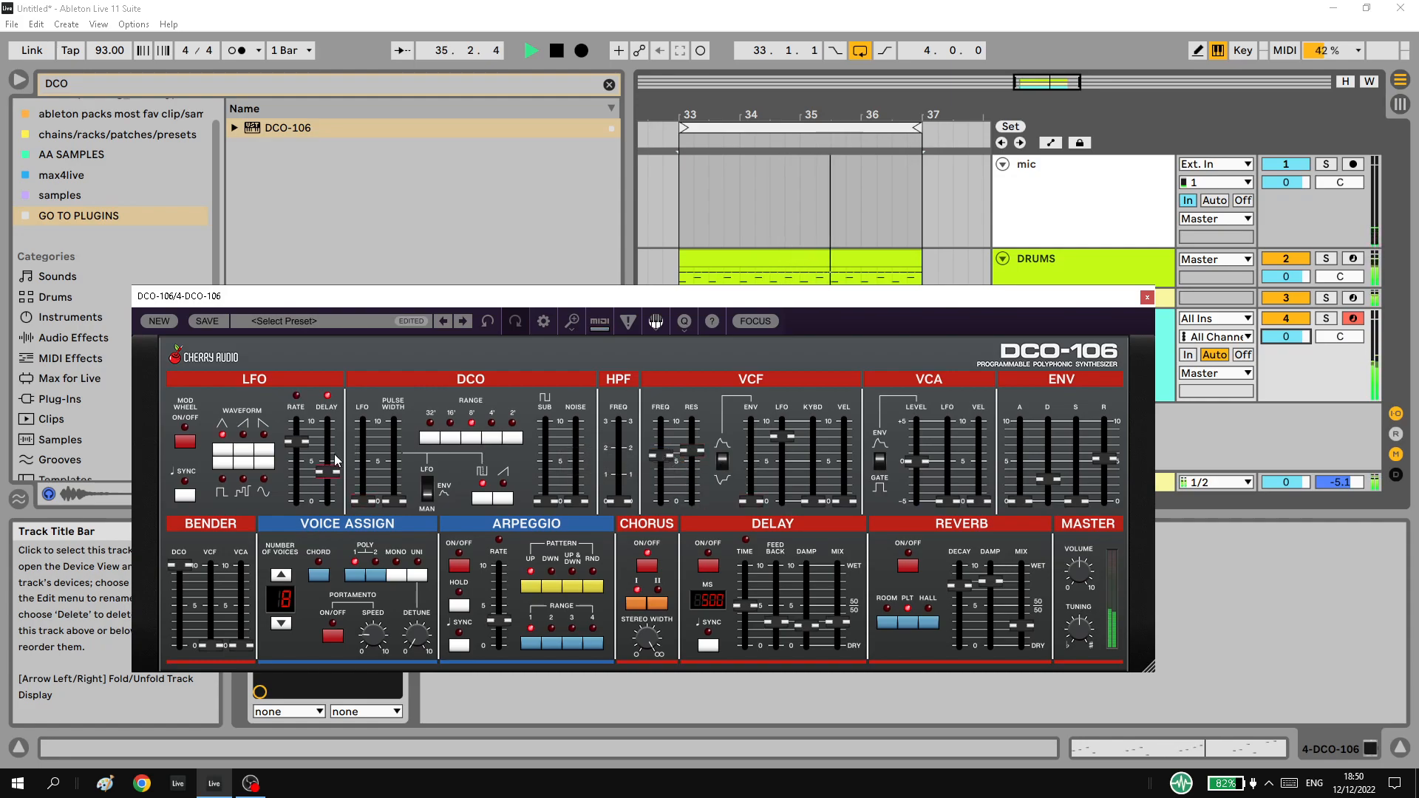
Bring the LFO rate, LFO delay and VCF LFO amount to about their midpoints and raise the VCF frequency slightly.
left_click_drag(295, 449, 323, 459)
mouse_move(789, 441)
left_mouse_down()
mouse_move(764, 463)
mouse_move(814, 441)
mouse_move(784, 467)
left_mouse_up()
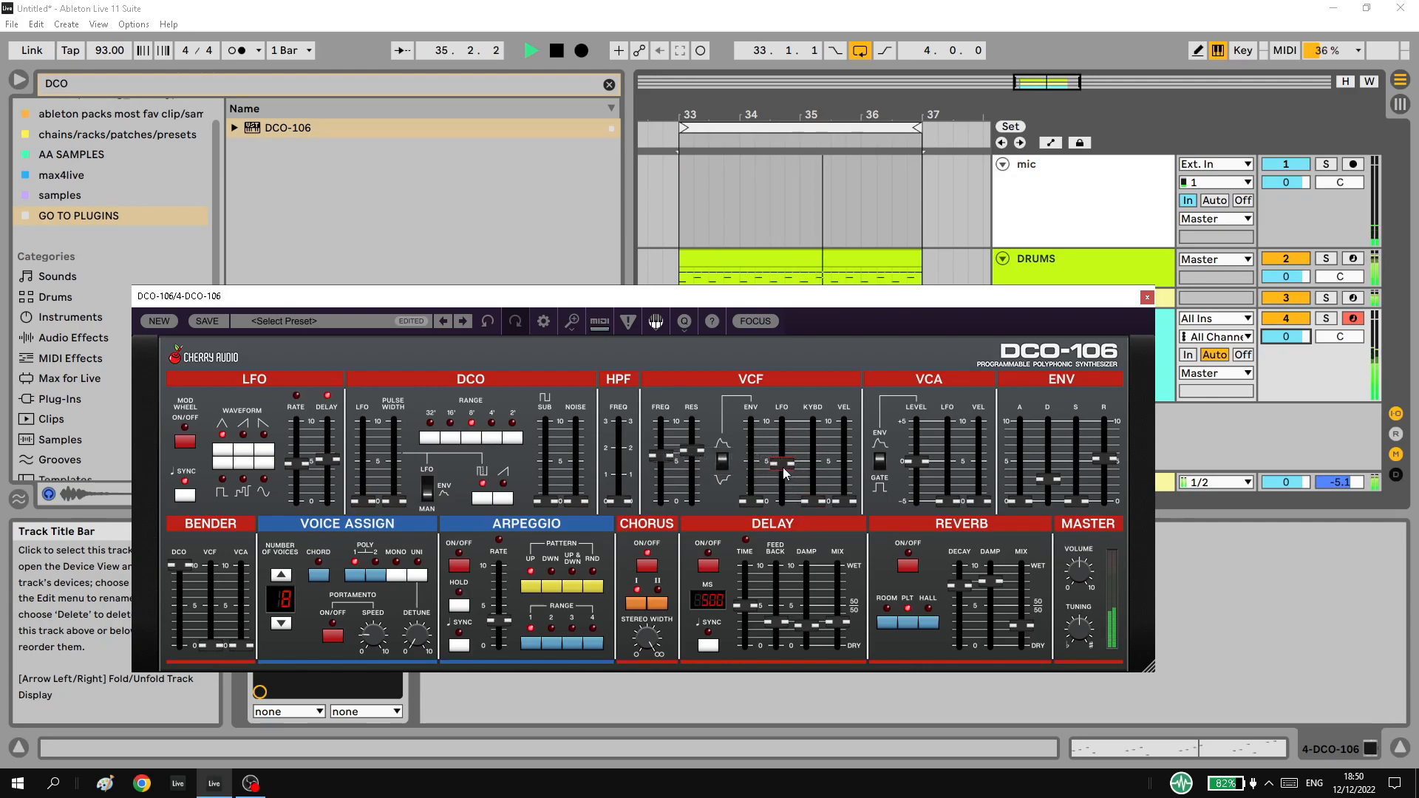
mouse_move(653, 456)
left_mouse_down()
mouse_move(652, 477)
mouse_move(654, 460)
left_mouse_up()
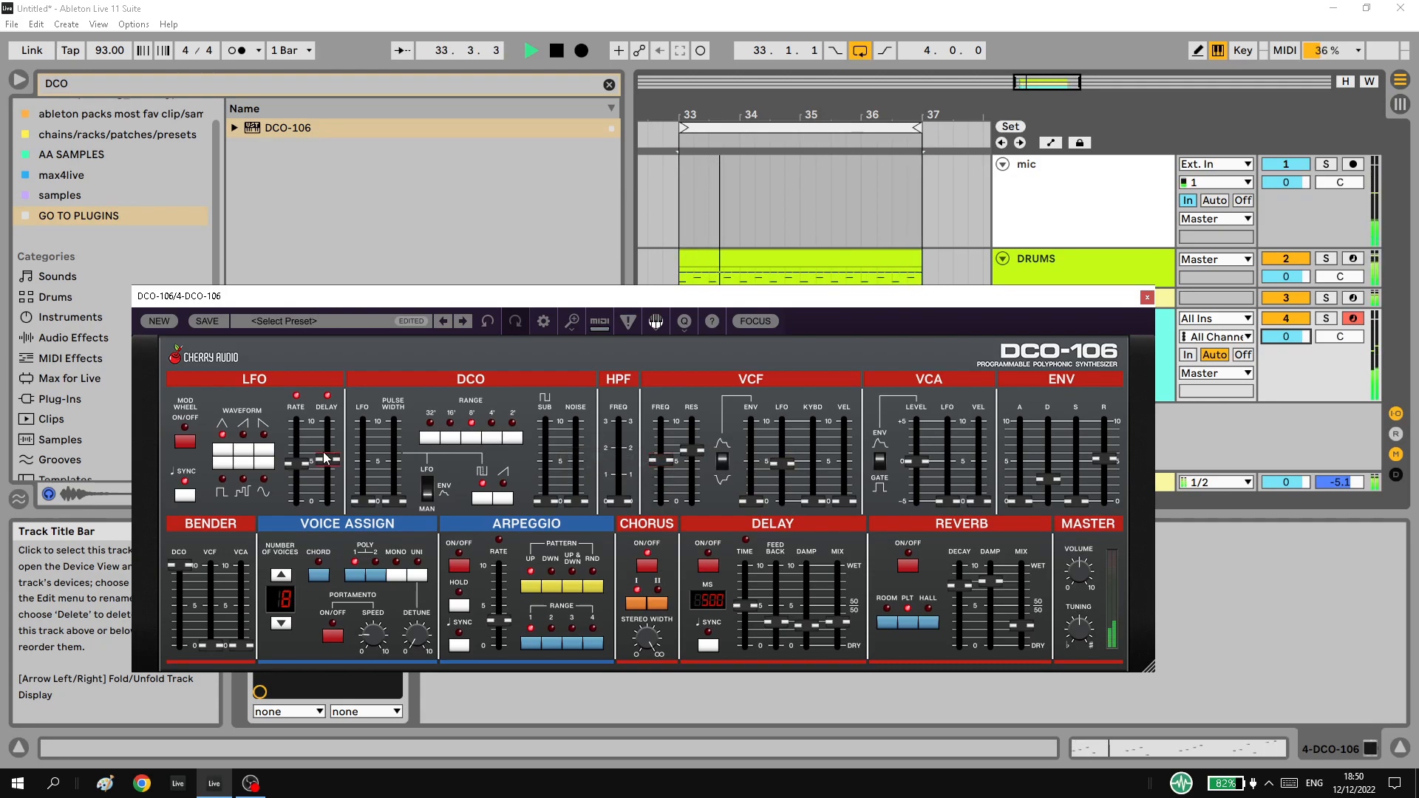
mouse_move(659, 462)
left_mouse_down()
mouse_move(646, 477)
mouse_move(657, 436)
left_mouse_up()
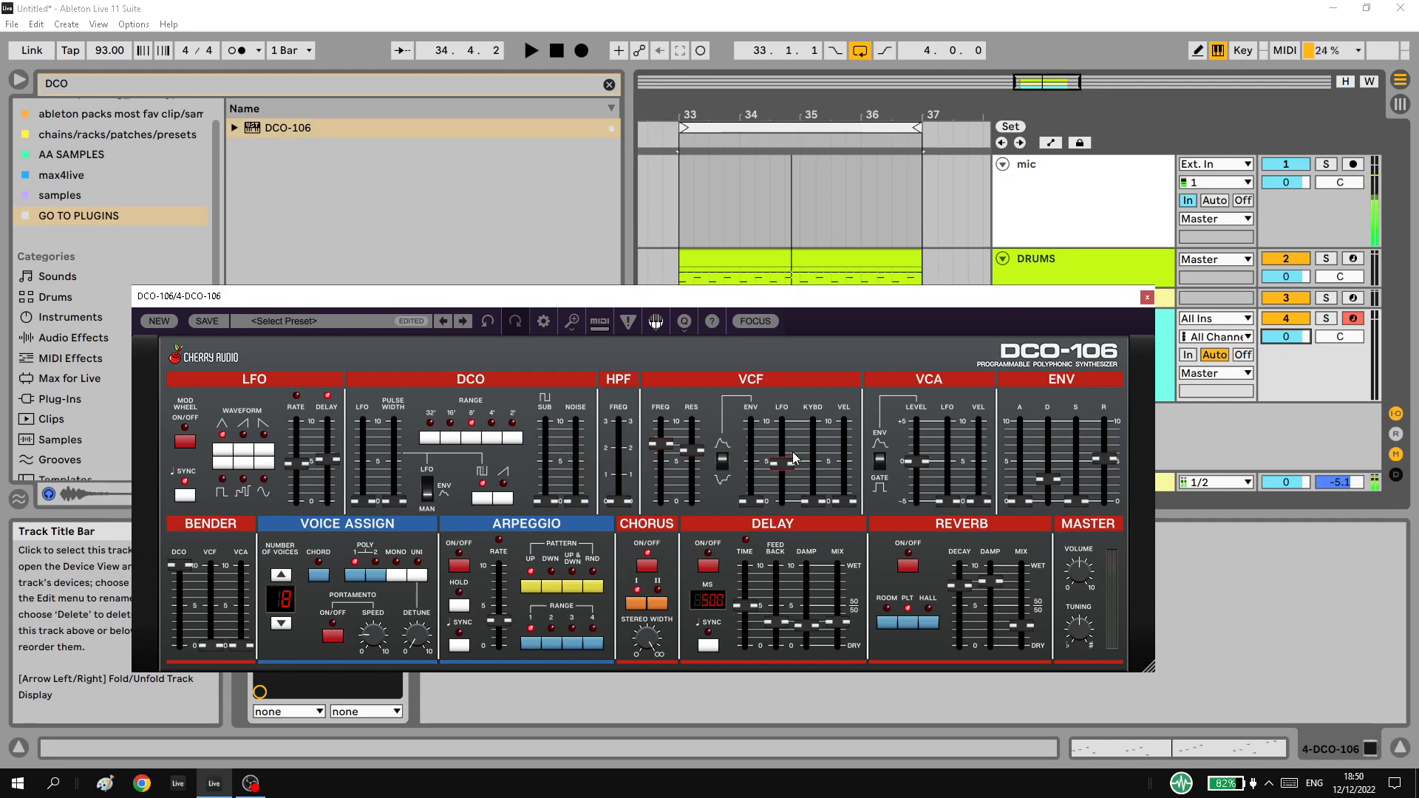
Set the LFO delay to minimum, the LFO rate to about 0.90 Hz, and the VCF resonance to about 79.8%.
left_click_drag(333, 471, 336, 495)
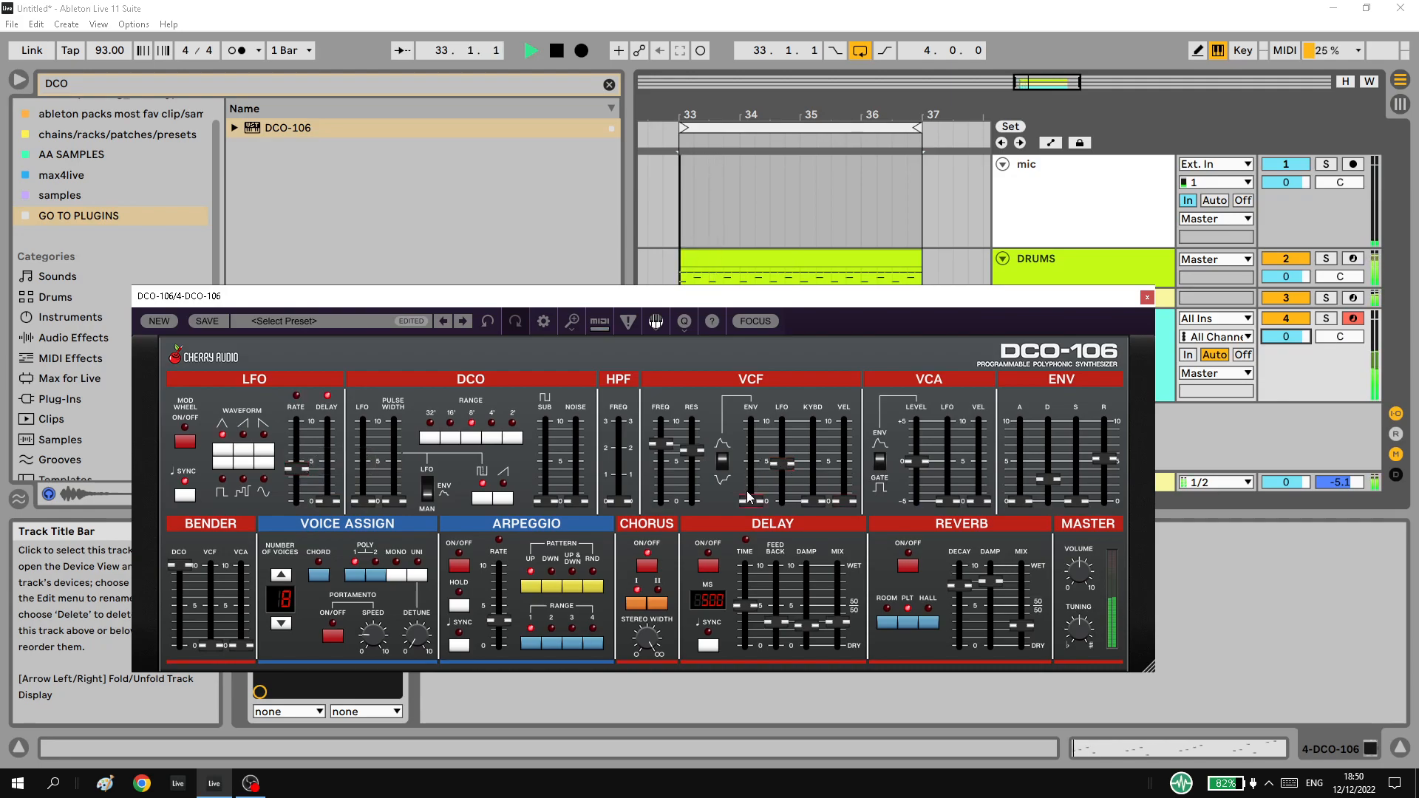
left_click_drag(297, 469, 302, 490)
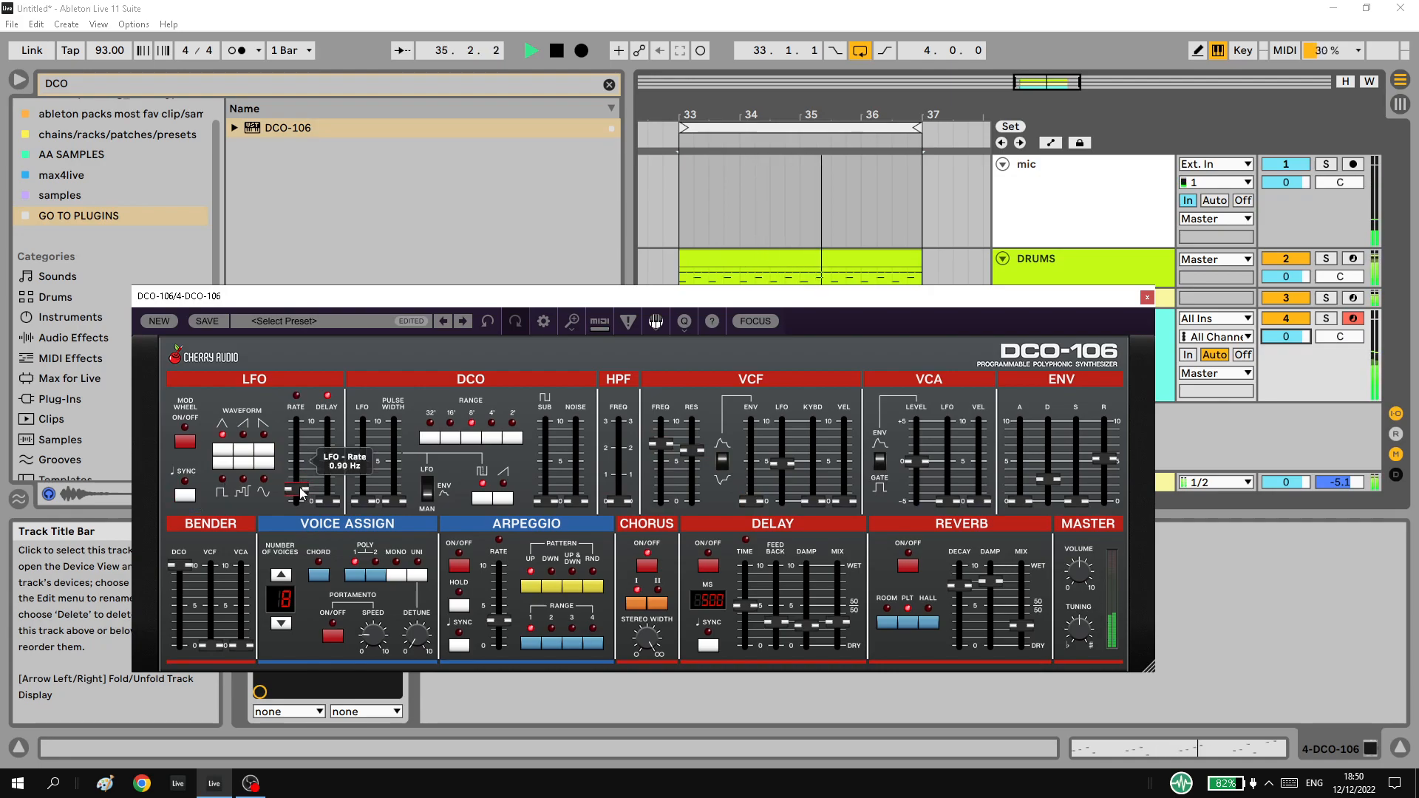
left_click_drag(692, 450, 695, 442)
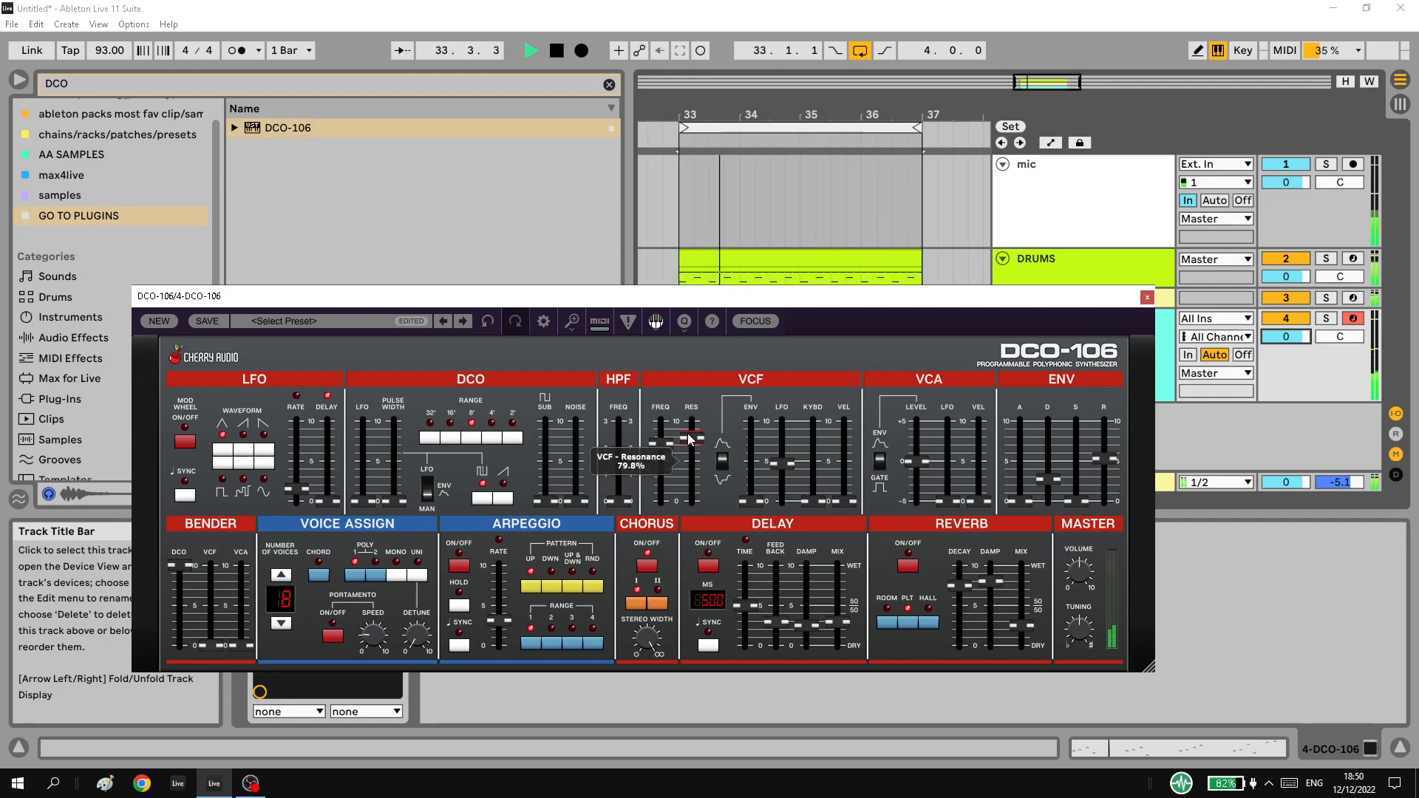
Mute the mic track while the loop keeps playing.
left_click(523, 10)
type("1")
key("Return")
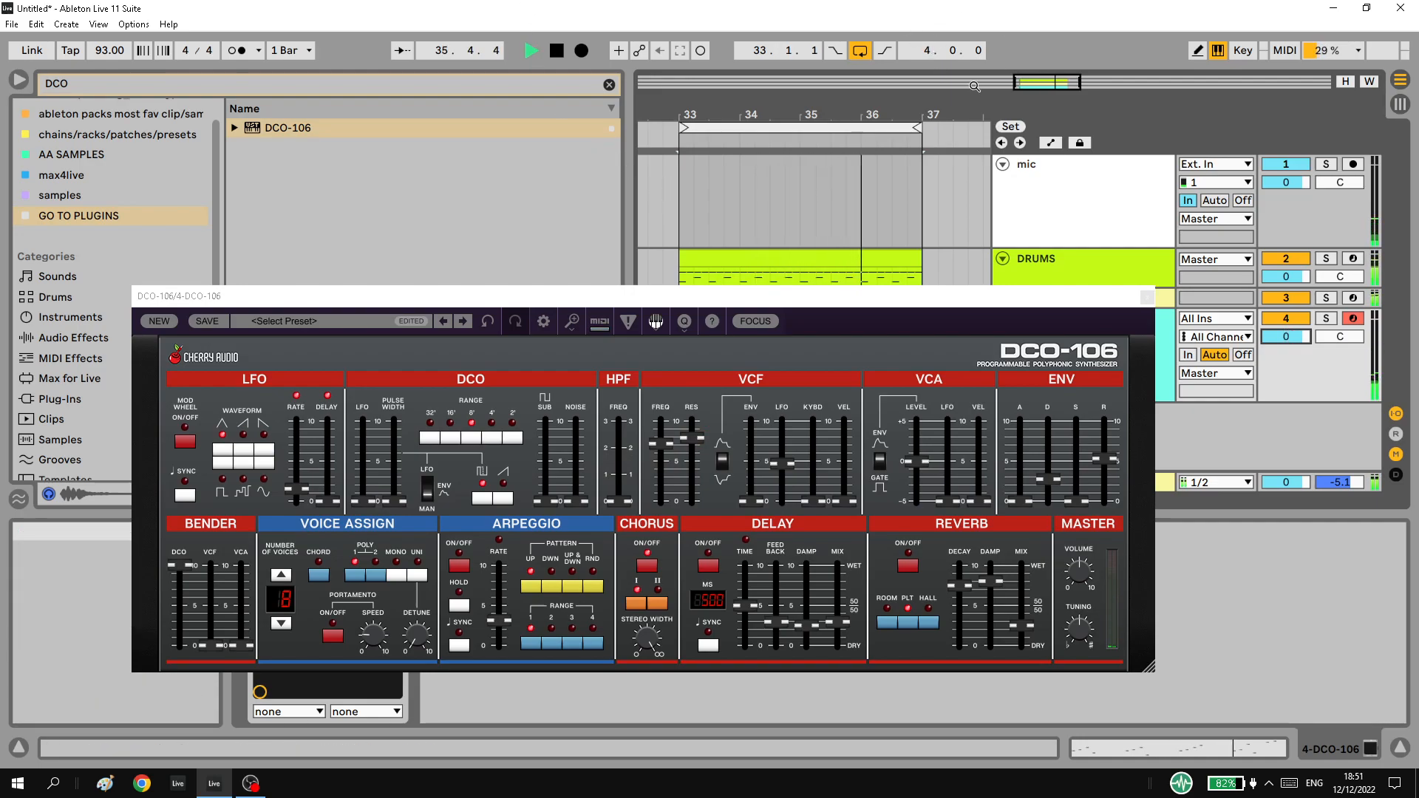
left_click(938, 203)
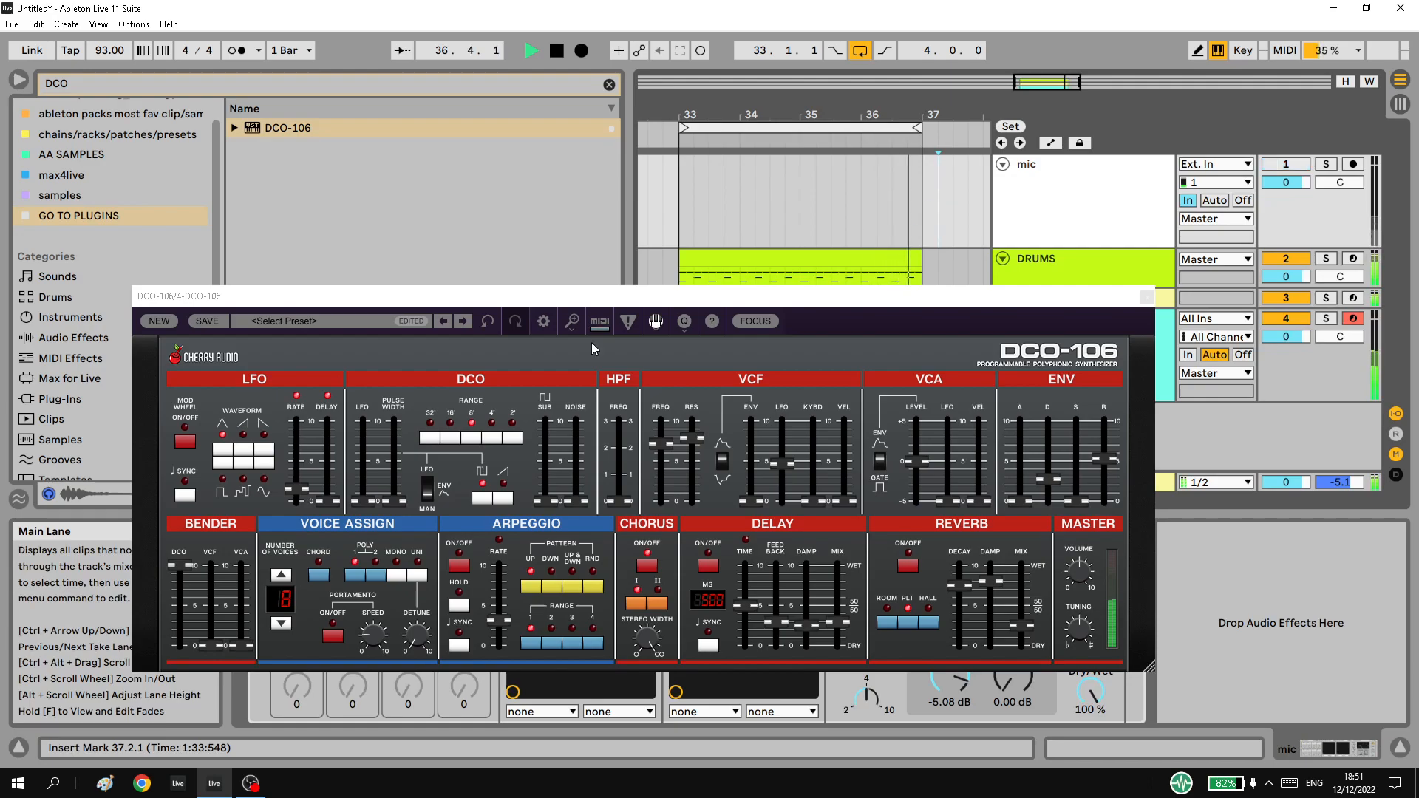
Set the VCF frequency to about 1684.68 and slow the LFO rate to about 0.81 Hz.
left_click_drag(669, 463, 669, 470)
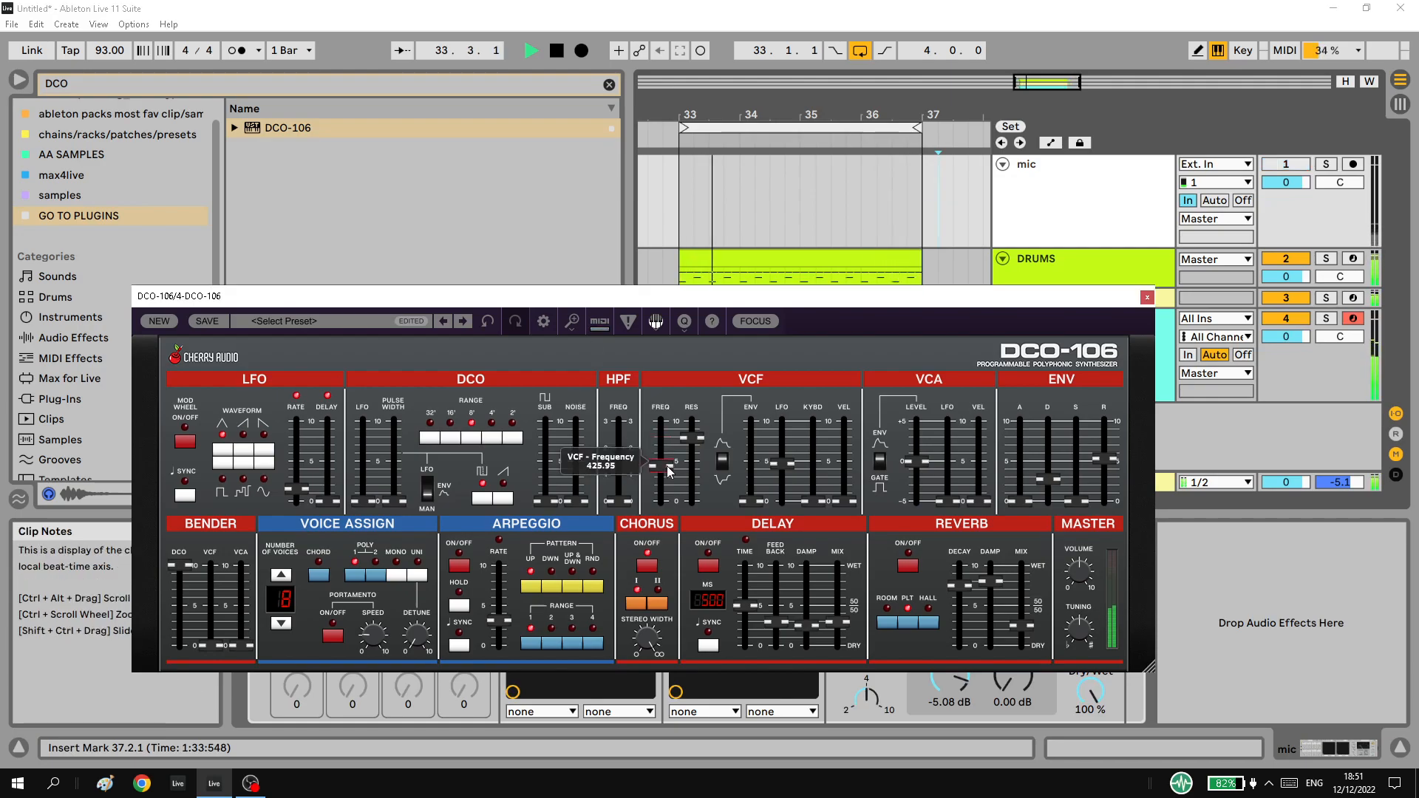
left_click_drag(296, 488, 382, 479)
left_click_drag(661, 465, 663, 459)
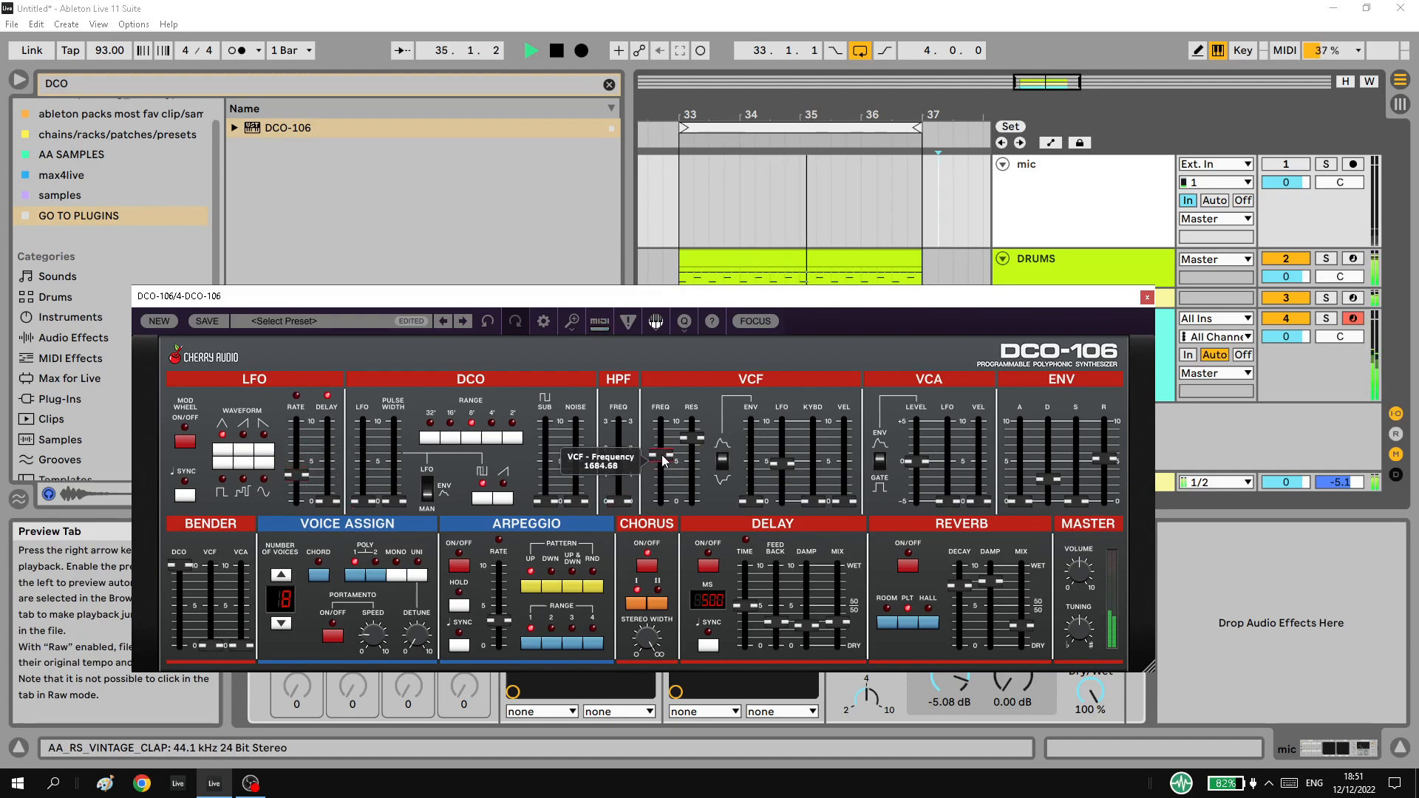
left_click_drag(294, 482, 294, 487)
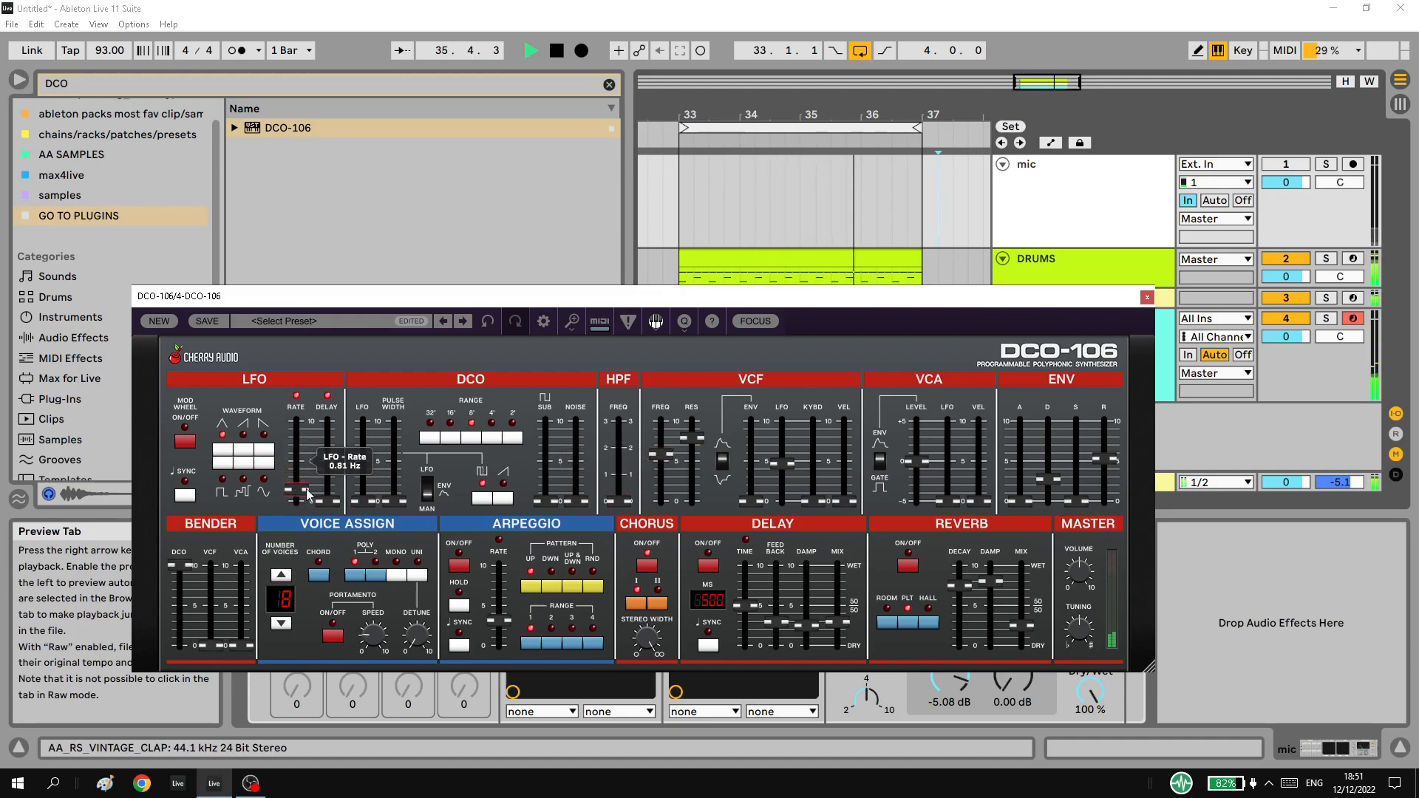
Lower the VCF resonance to around its midpoint, reduce the VCF LFO amount to near zero, and raise the frequency slightly.
left_click_drag(692, 437, 688, 450)
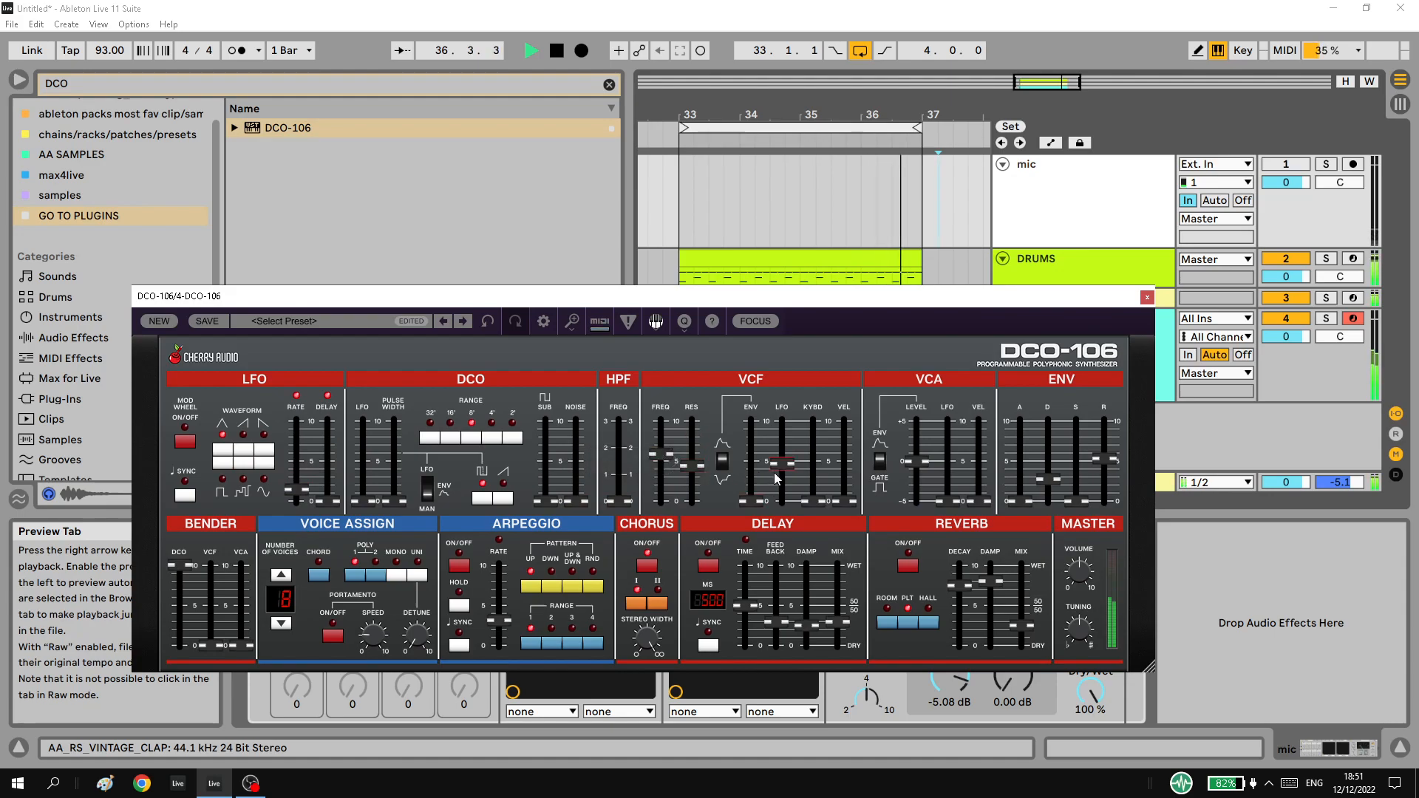
left_click_drag(791, 466, 789, 486)
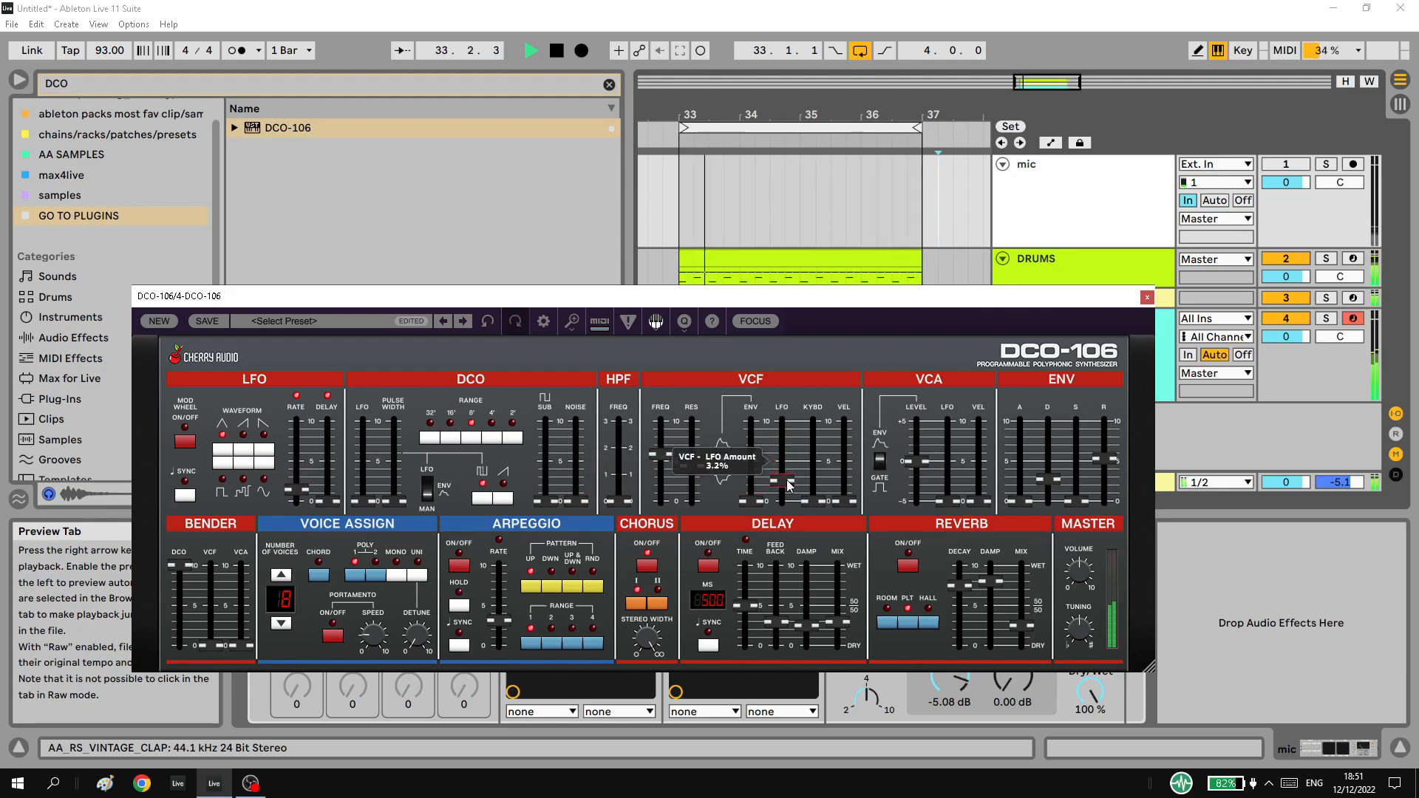
left_click_drag(660, 459, 703, 461)
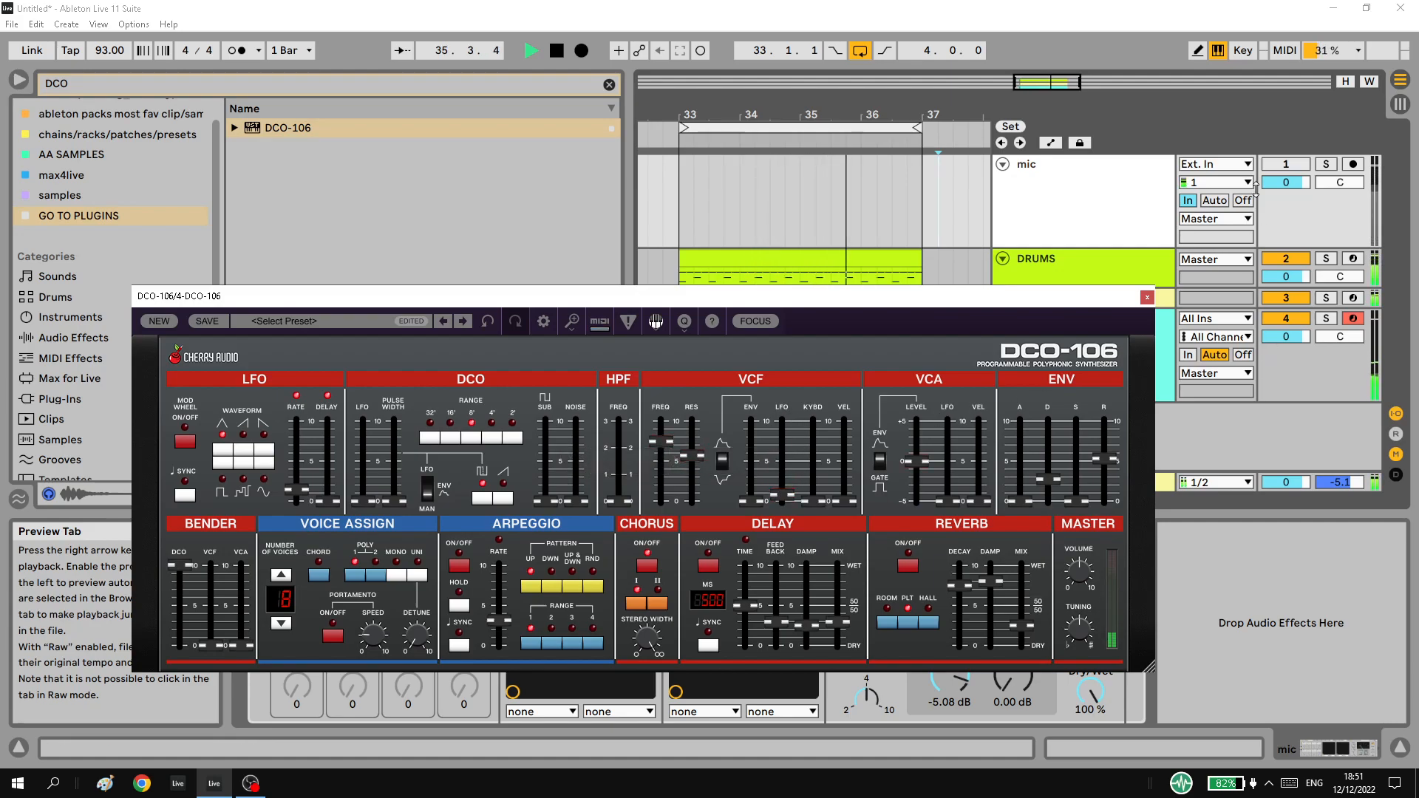
Unmute the mic track, stop playback, and close the DCO-106 editor.
left_click(906, 194)
key("space")
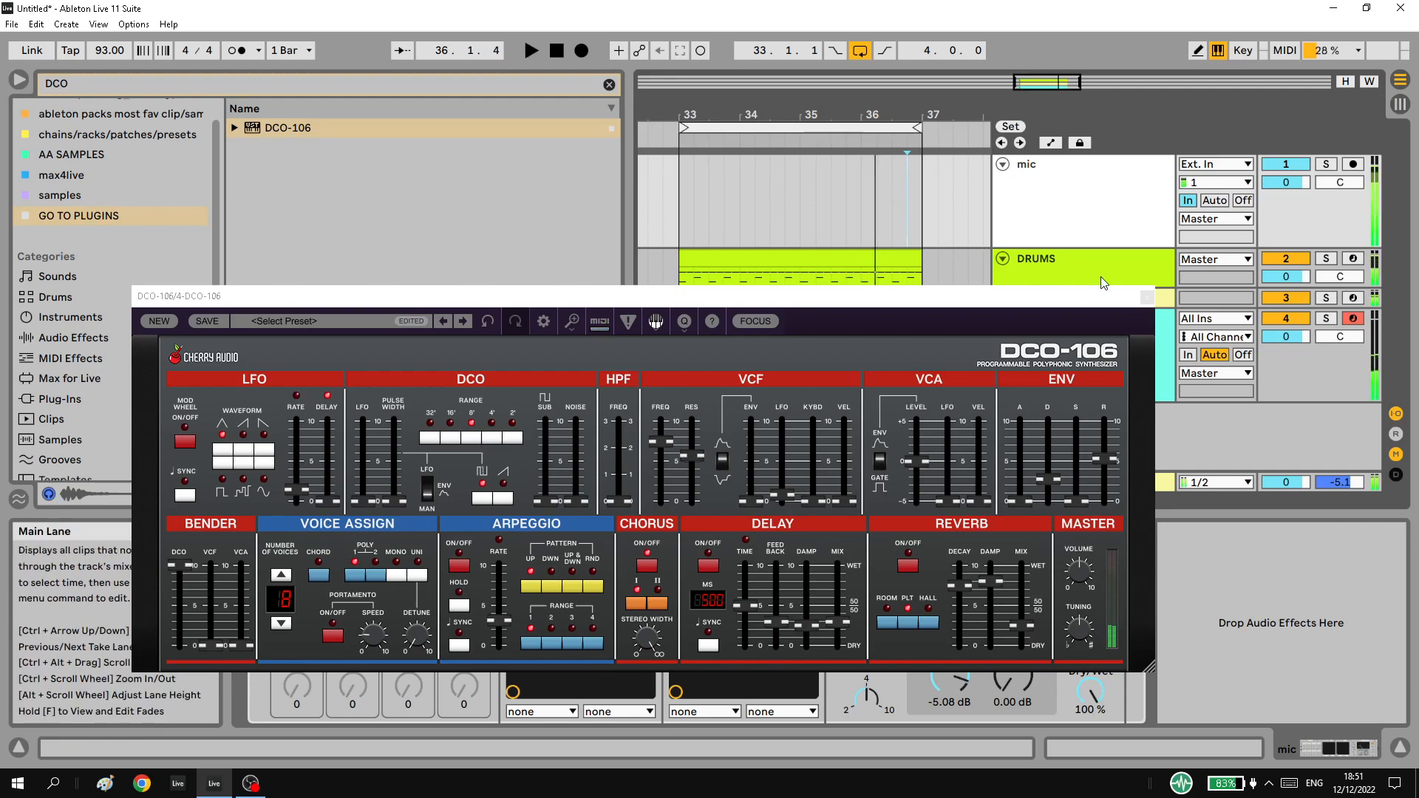
left_click(1147, 297)
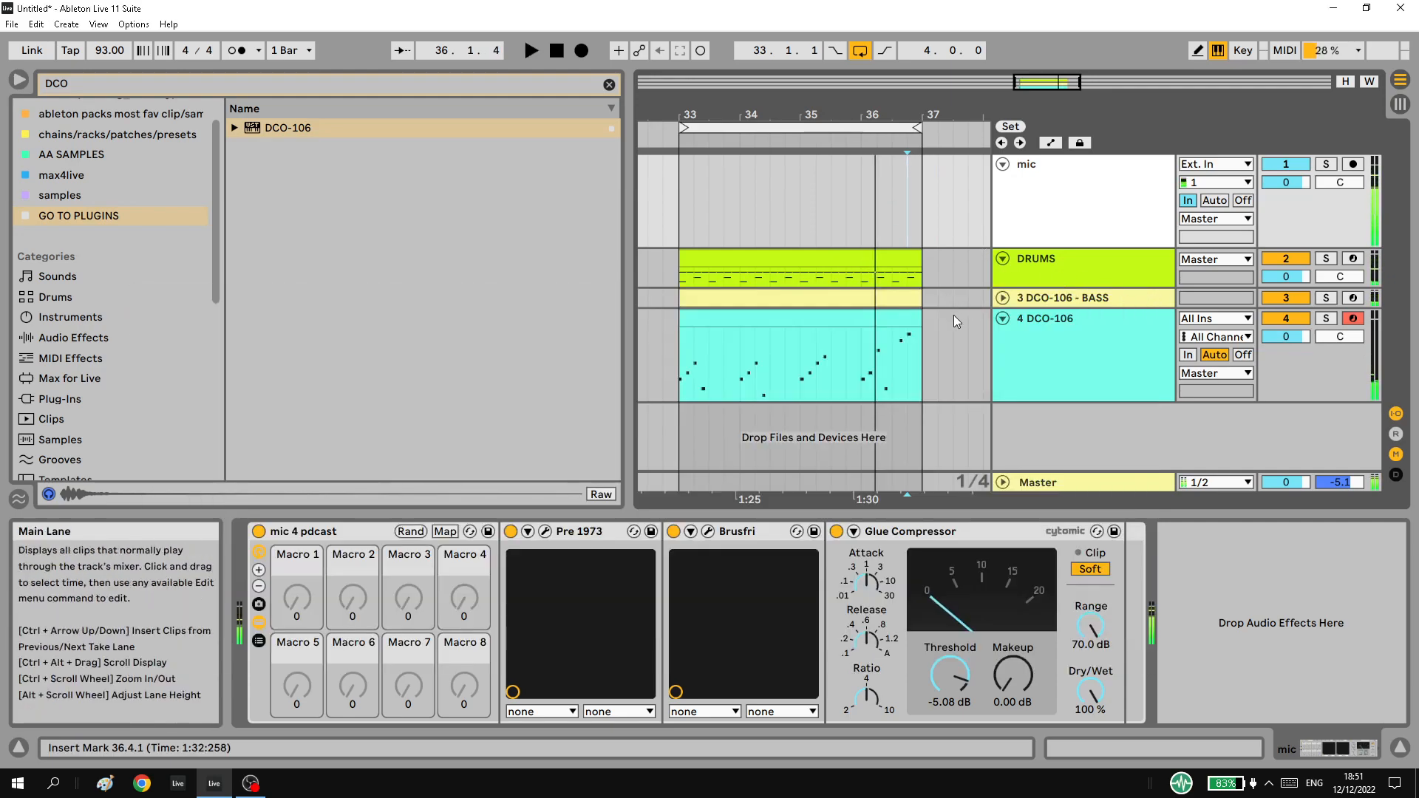
Create a new DCO-106 track below track 4 with a copy of its melody clip transposed down one octave.
left_click(288, 128)
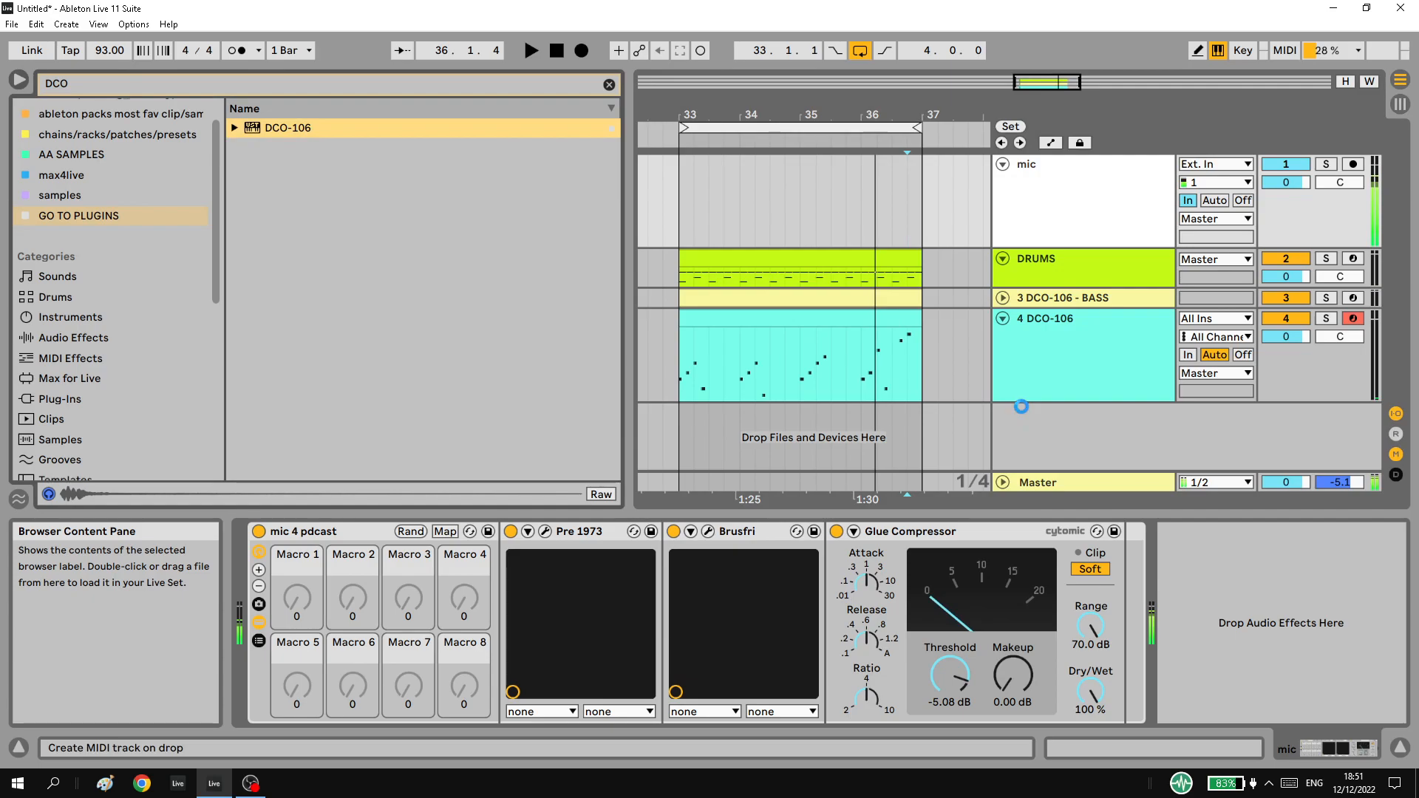
left_click_drag(846, 319, 836, 412)
double_click(837, 413)
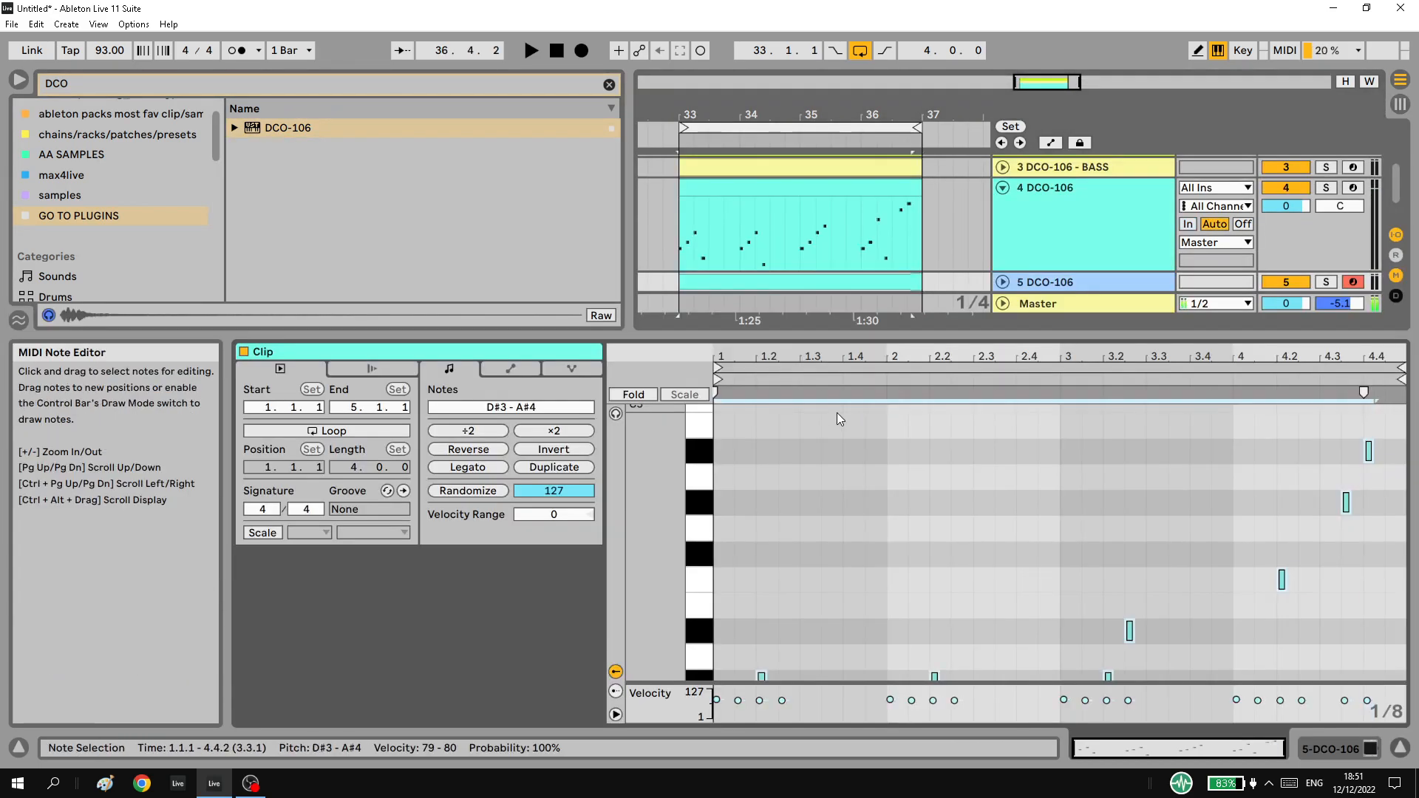
key("shift+Down")
scroll(1072, 221, "down", 2)
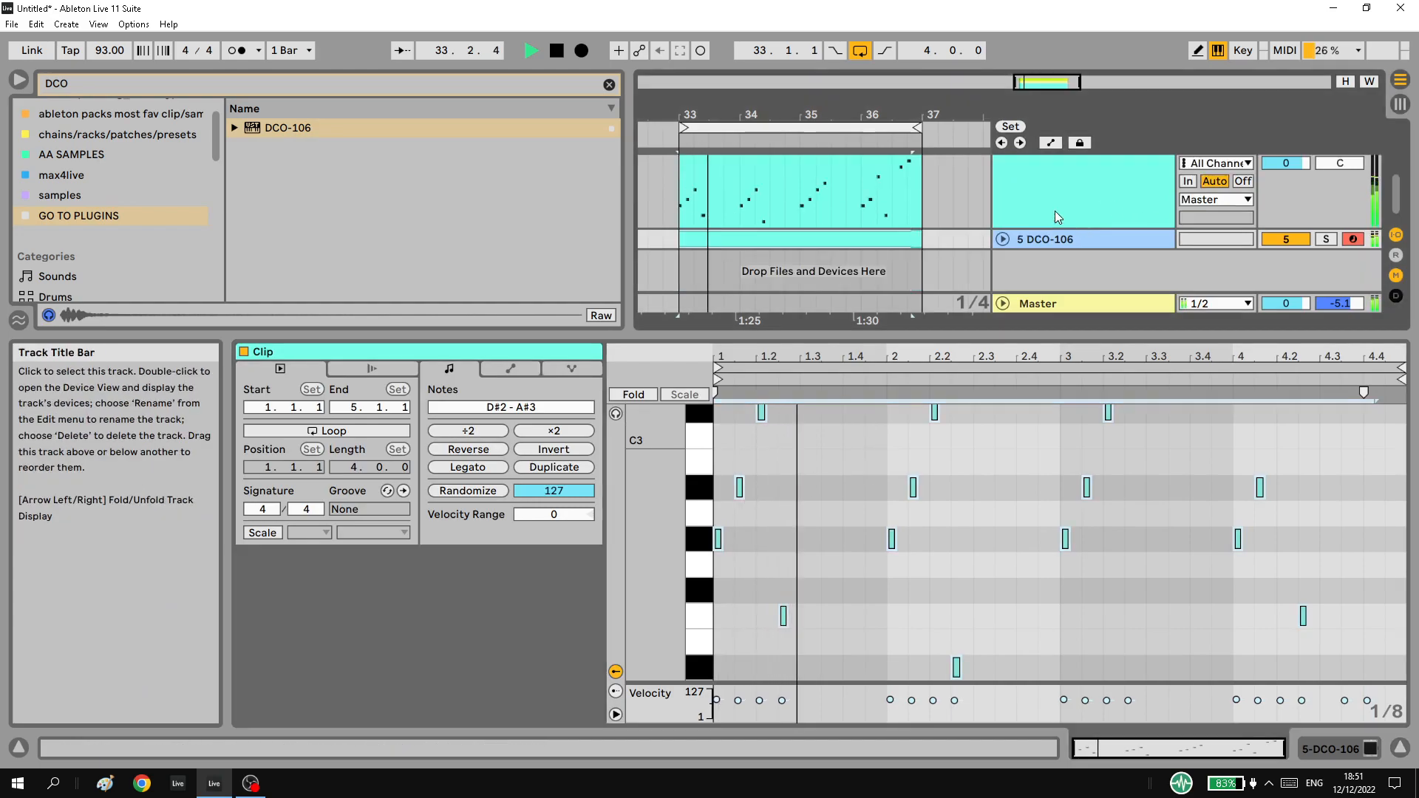
Unfold track 5 and lower its volume to about -4.3 dB.
left_click_drag(994, 245, 998, 244)
left_click(1006, 240)
left_click_drag(1286, 227, 1286, 230)
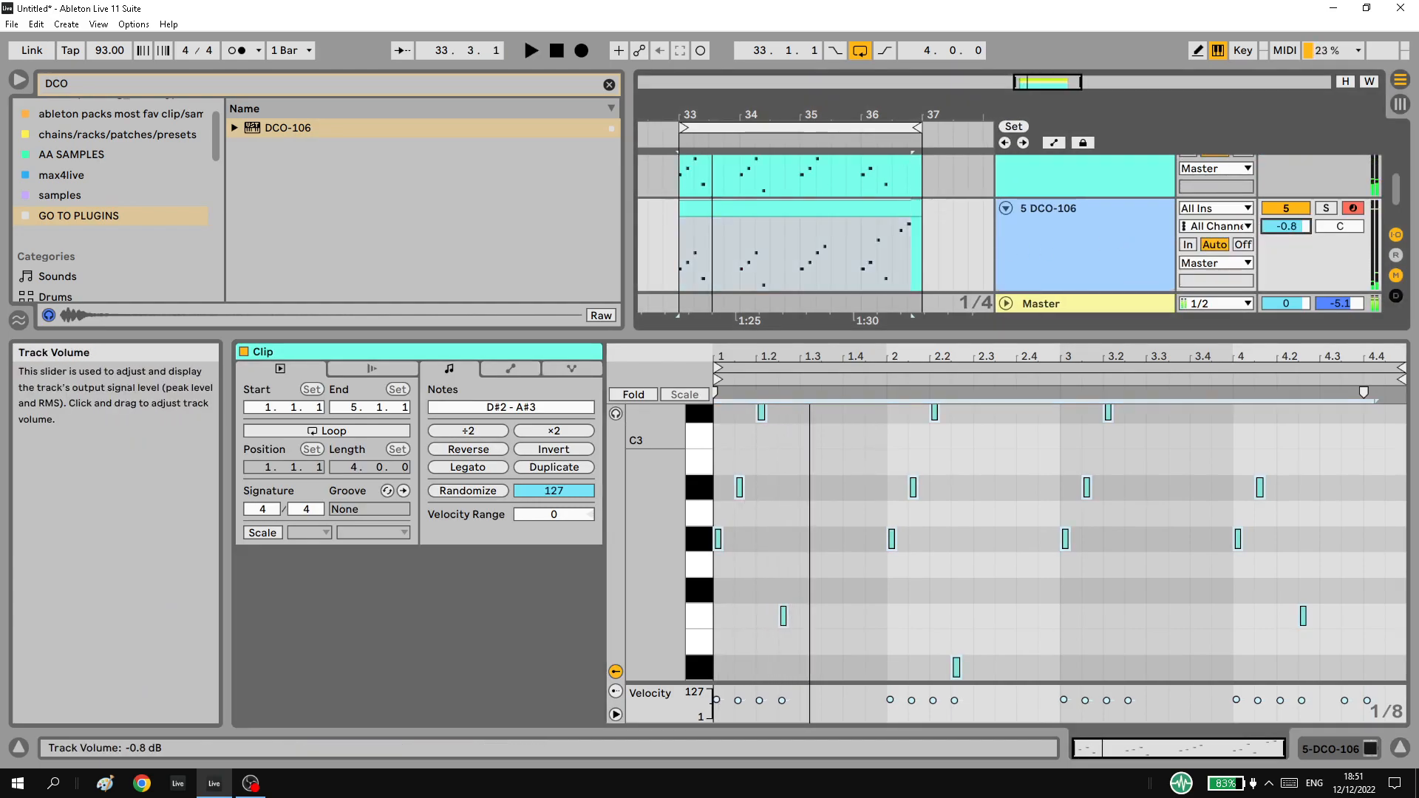
Raise the note at beat 1.2 of track 5's clip to E3 and audition it.
left_click_drag(744, 352, 744, 421)
scroll(828, 531, "up", 2)
key("space")
left_click(796, 524)
left_click_drag(796, 503, 797, 432)
key("space")
key("space")
key("space")
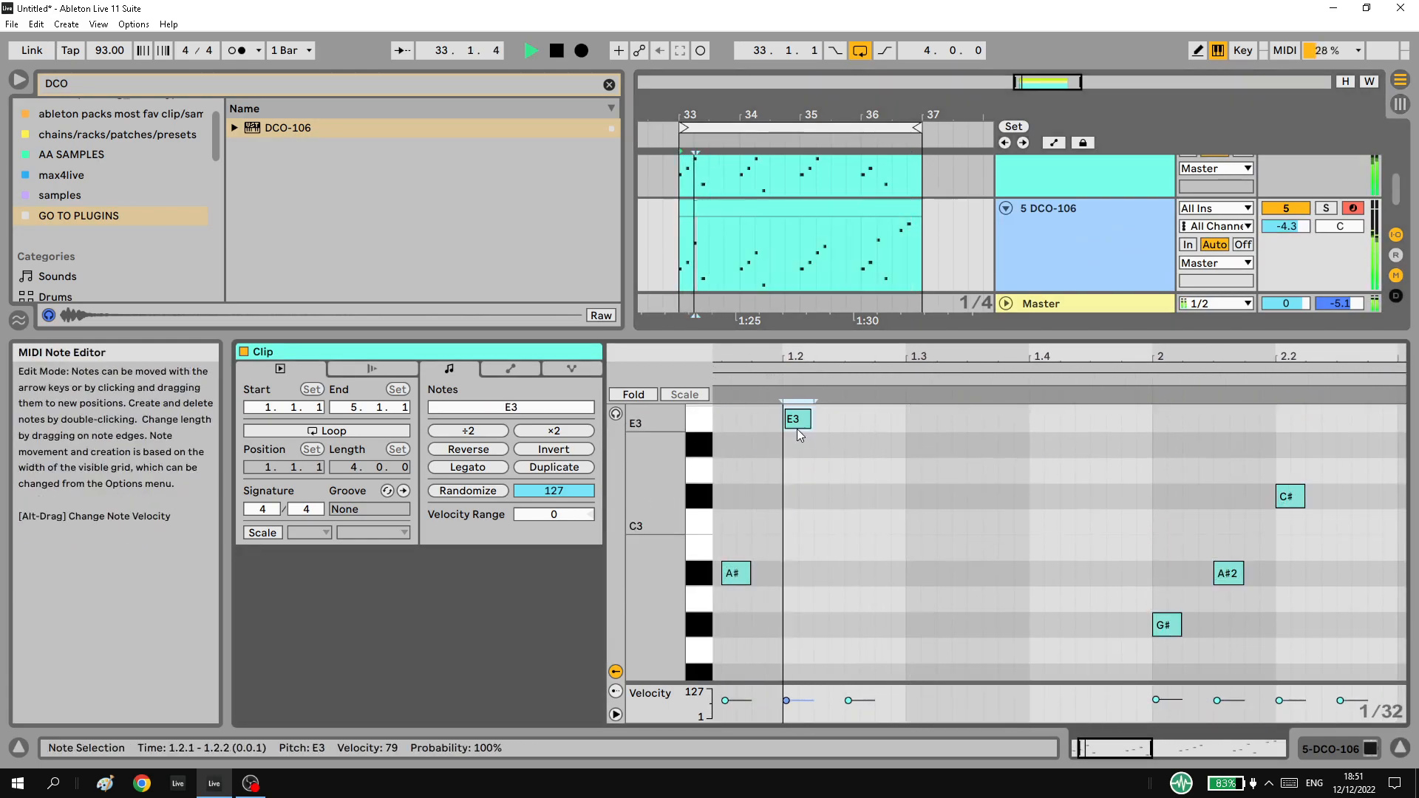
key("space")
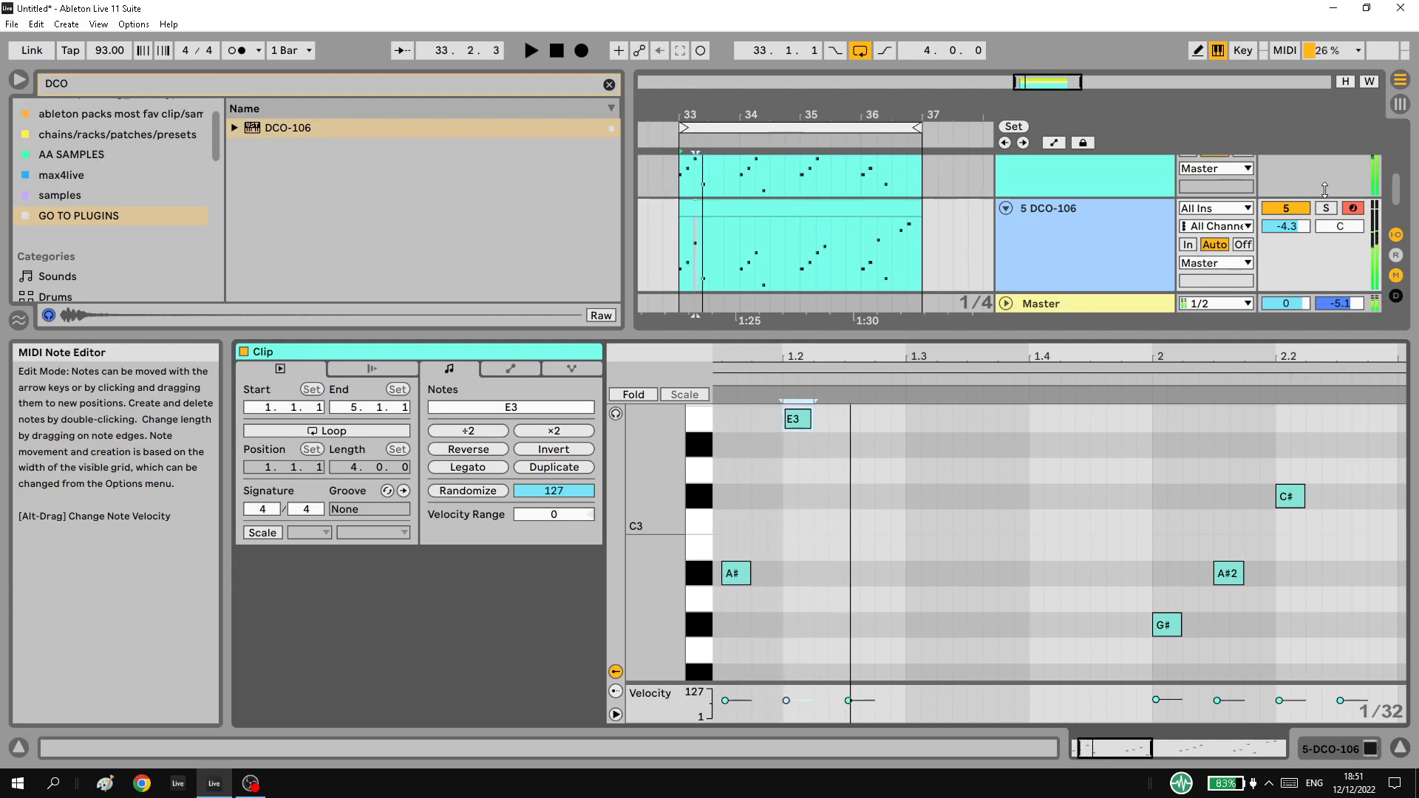
Lower track 5's volume to about -11.7 dB and try a higher pitch for the note at beat 1.2.
left_click_drag(1286, 227, 1286, 250)
key("space")
scroll(770, 520, "up", 3)
left_click_drag(798, 512, 802, 479)
key("space")
Replace track 5's edited clip with a fresh copy of track 4's melody clip starting at bar 33.
left_click(720, 233)
key("Delete")
scroll(708, 223, "up", 2)
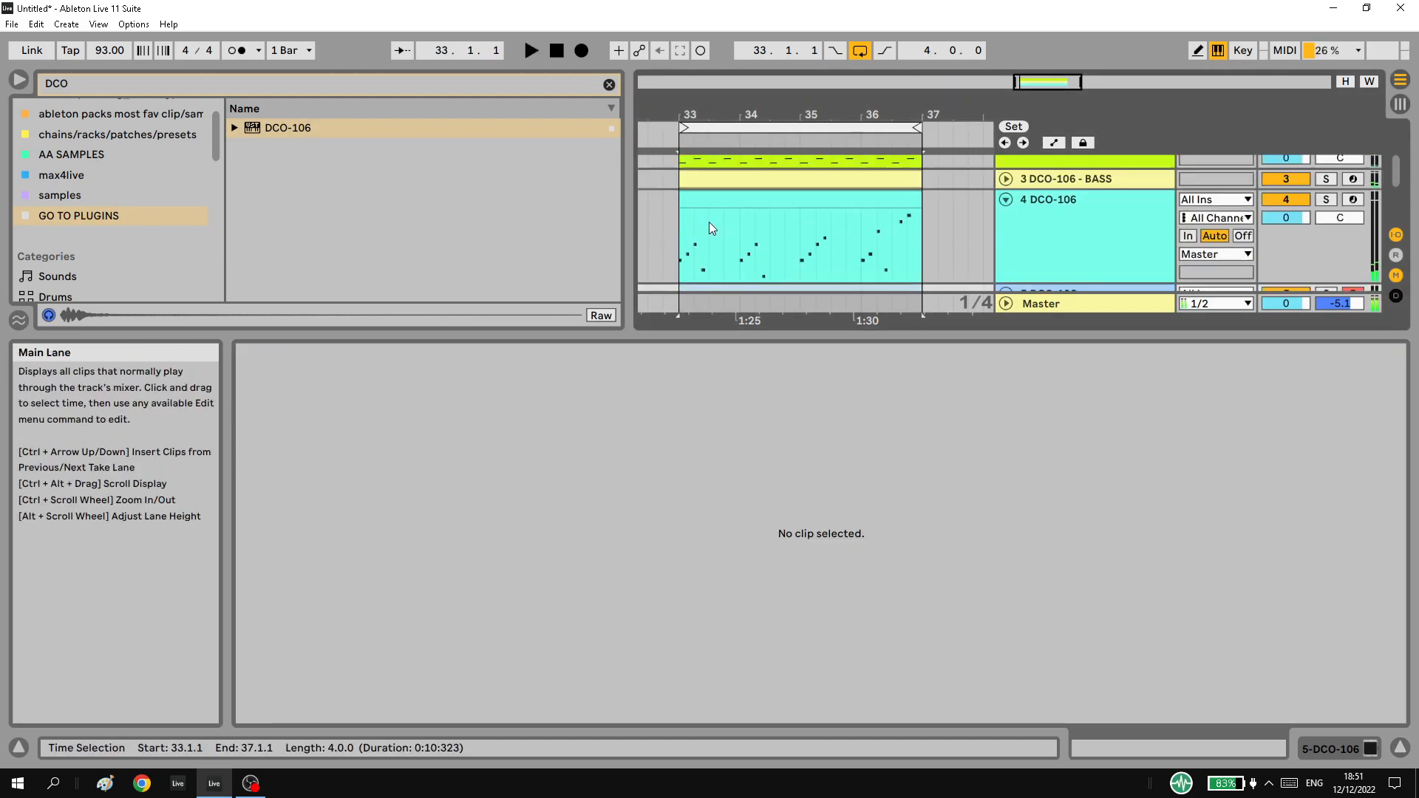
left_click(721, 201)
scroll(720, 207, "down", 2)
left_click(676, 218)
key("ctrl+v")
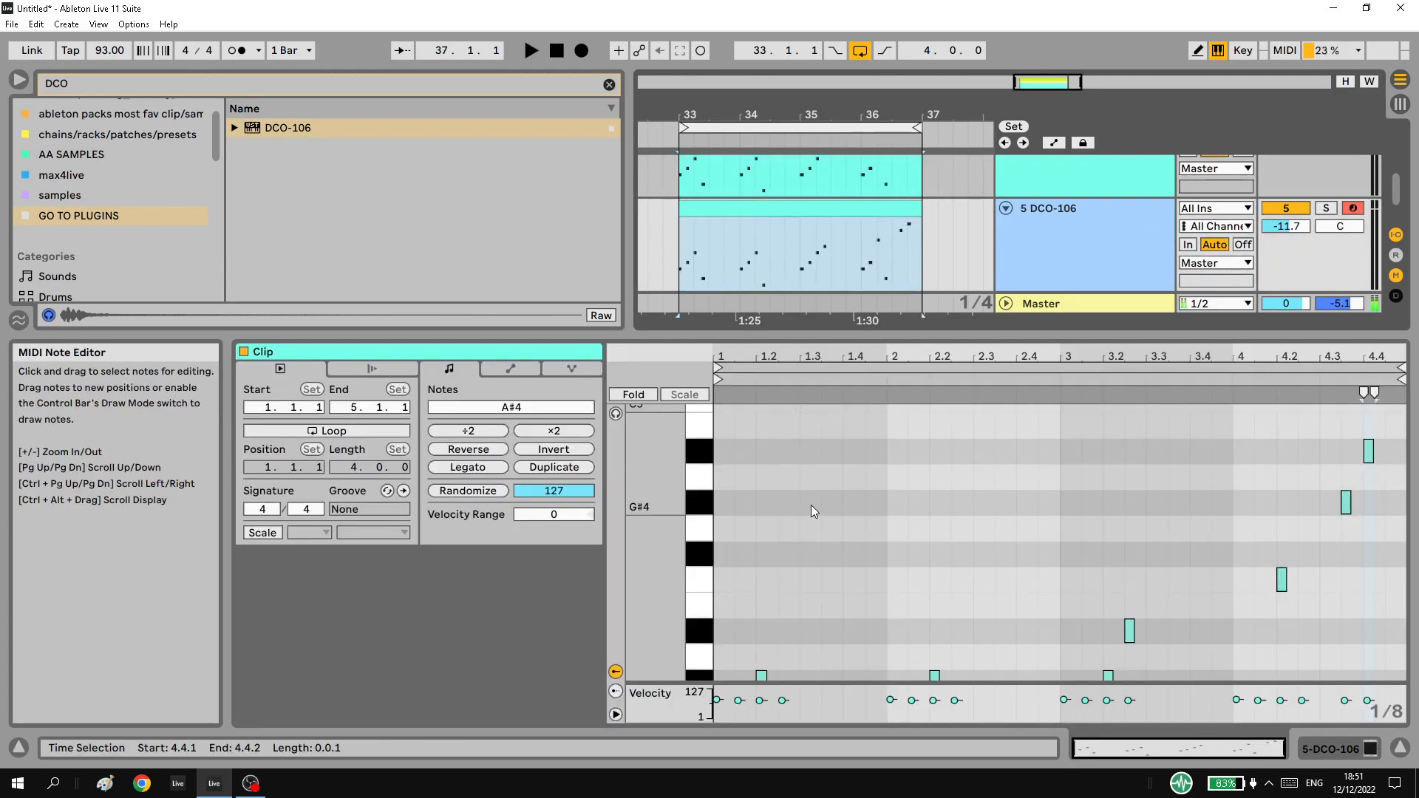
Transpose all notes of track 5's new clip down one octave and play the loop.
left_click(810, 500)
key("ctrl+a")
key("shift+Down")
key("space")
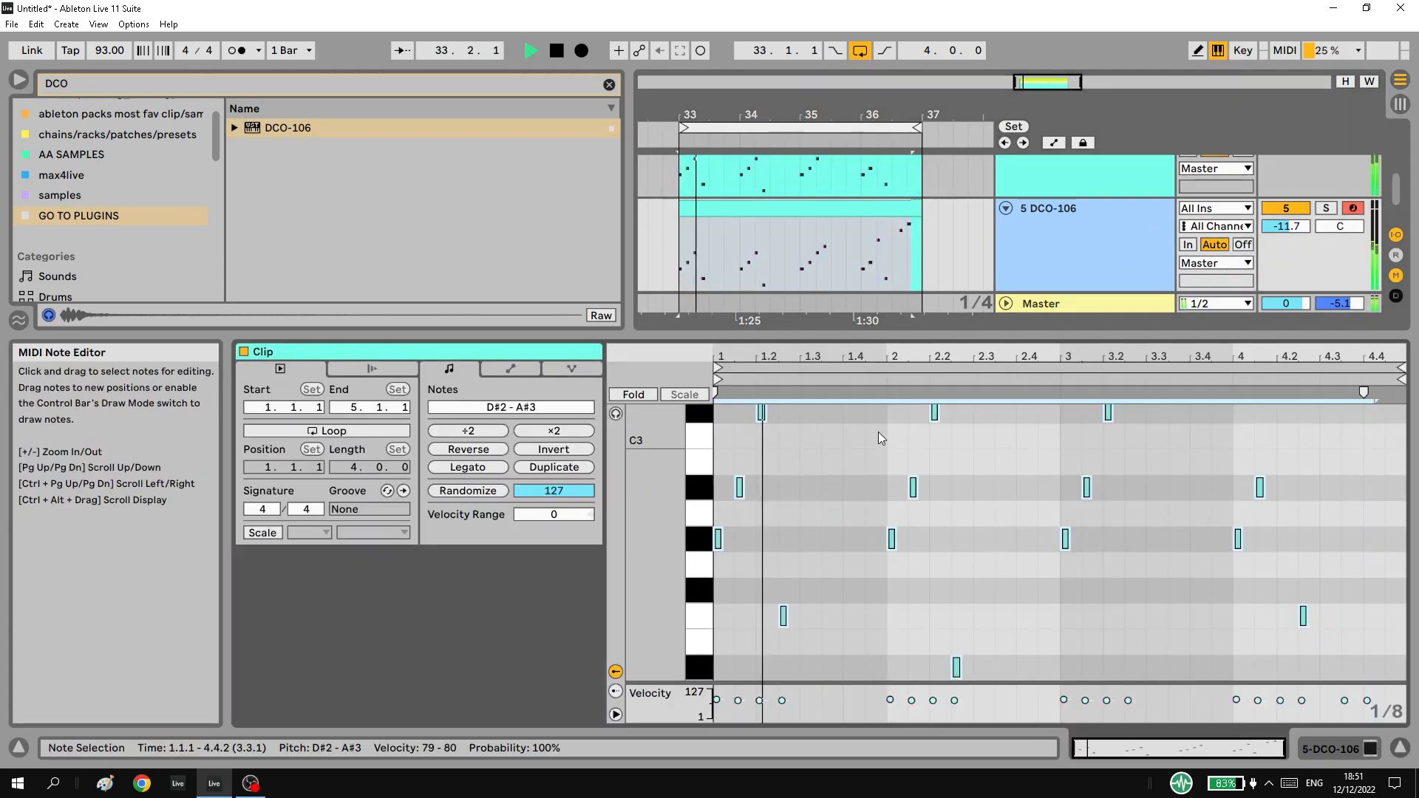
Lower the A#2 note at 3.1.3 in track 5's clip to F2.
left_click(1048, 516)
left_click(1087, 487)
key("Down")
key("Down")
key("Down")
key("Down")
key("Down")
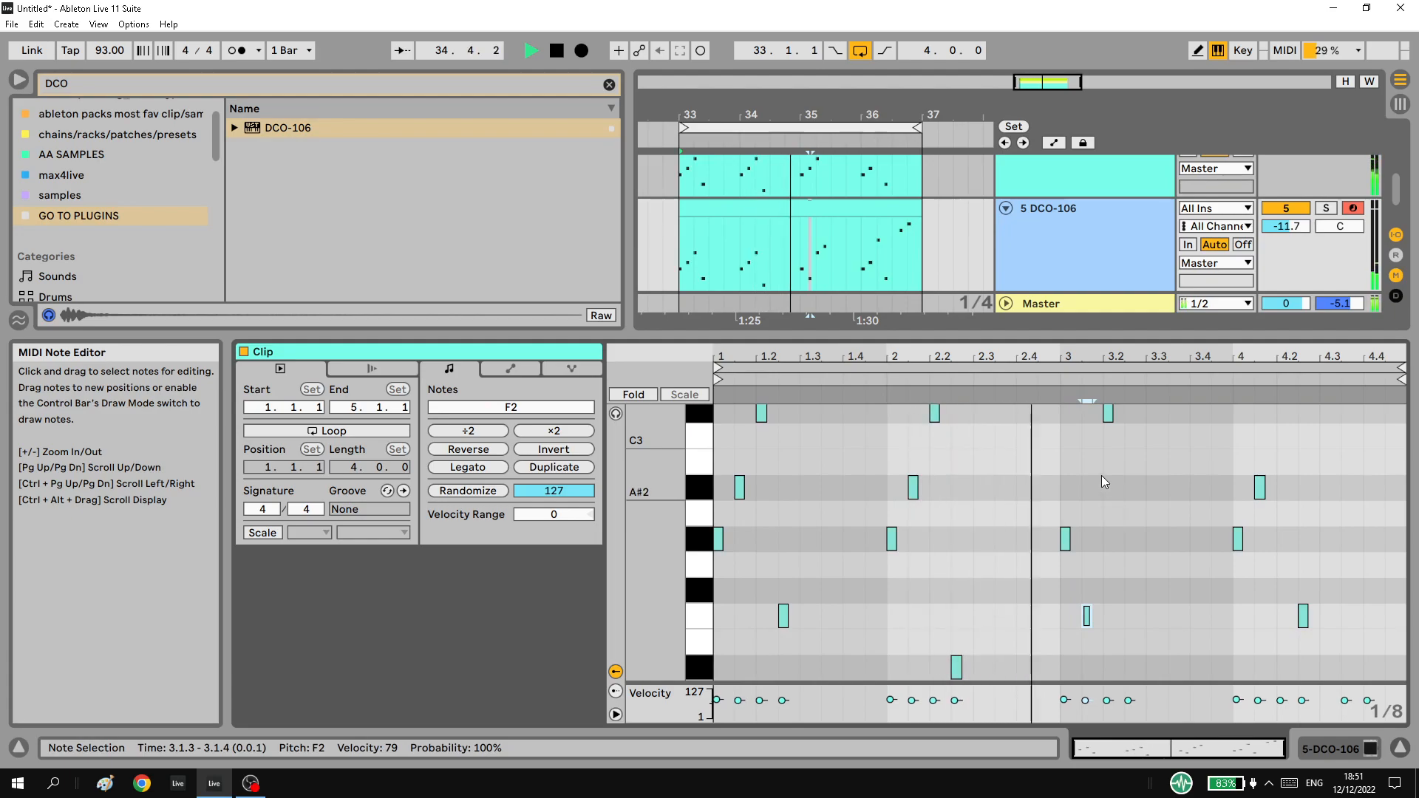
Raise the note at 4.1.3 in track 5's clip to D#3 and stop playback.
scroll(1134, 473, "up", 2)
left_click_drag(1248, 546, 1305, 587)
key("Up")
key("Up")
key("Up")
key("Up")
key("Up")
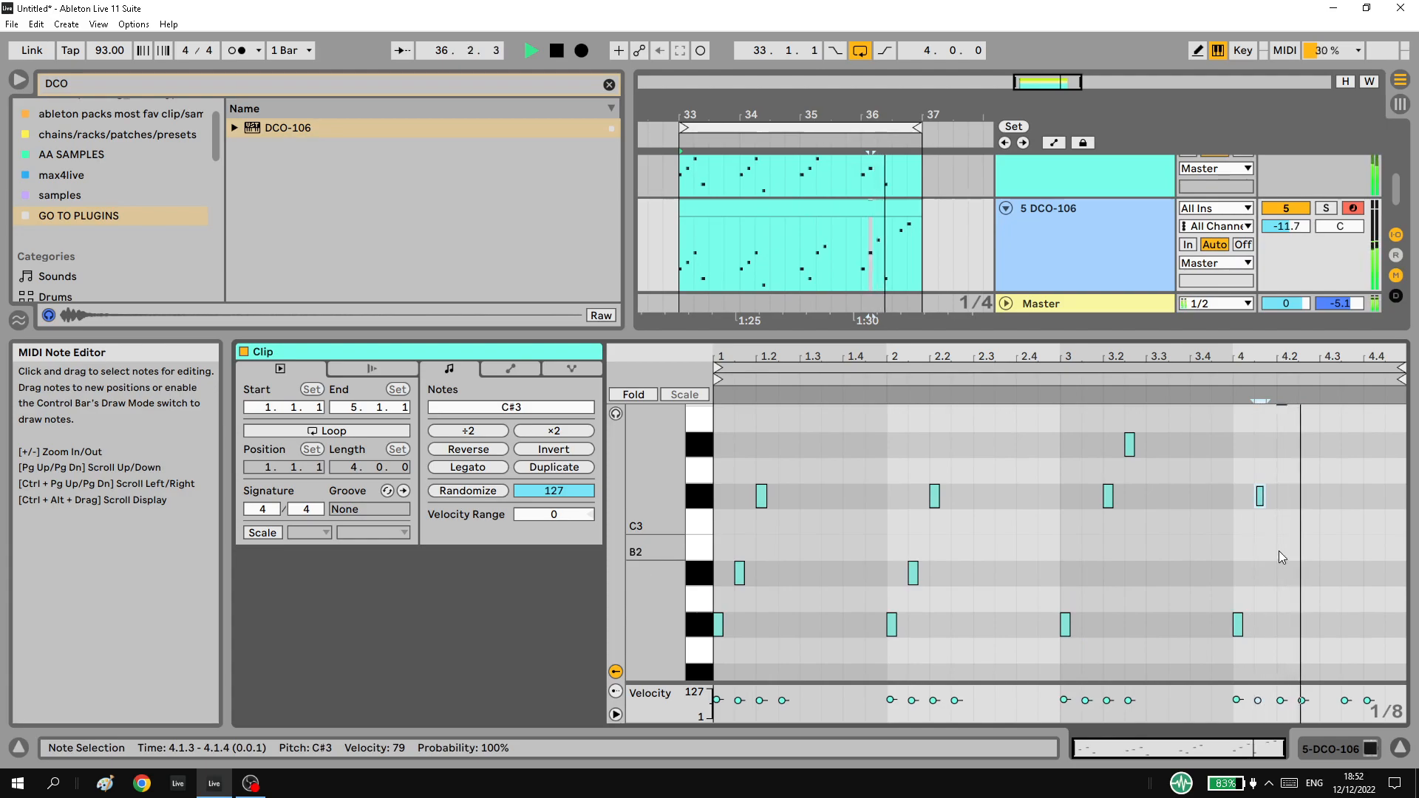
key("space")
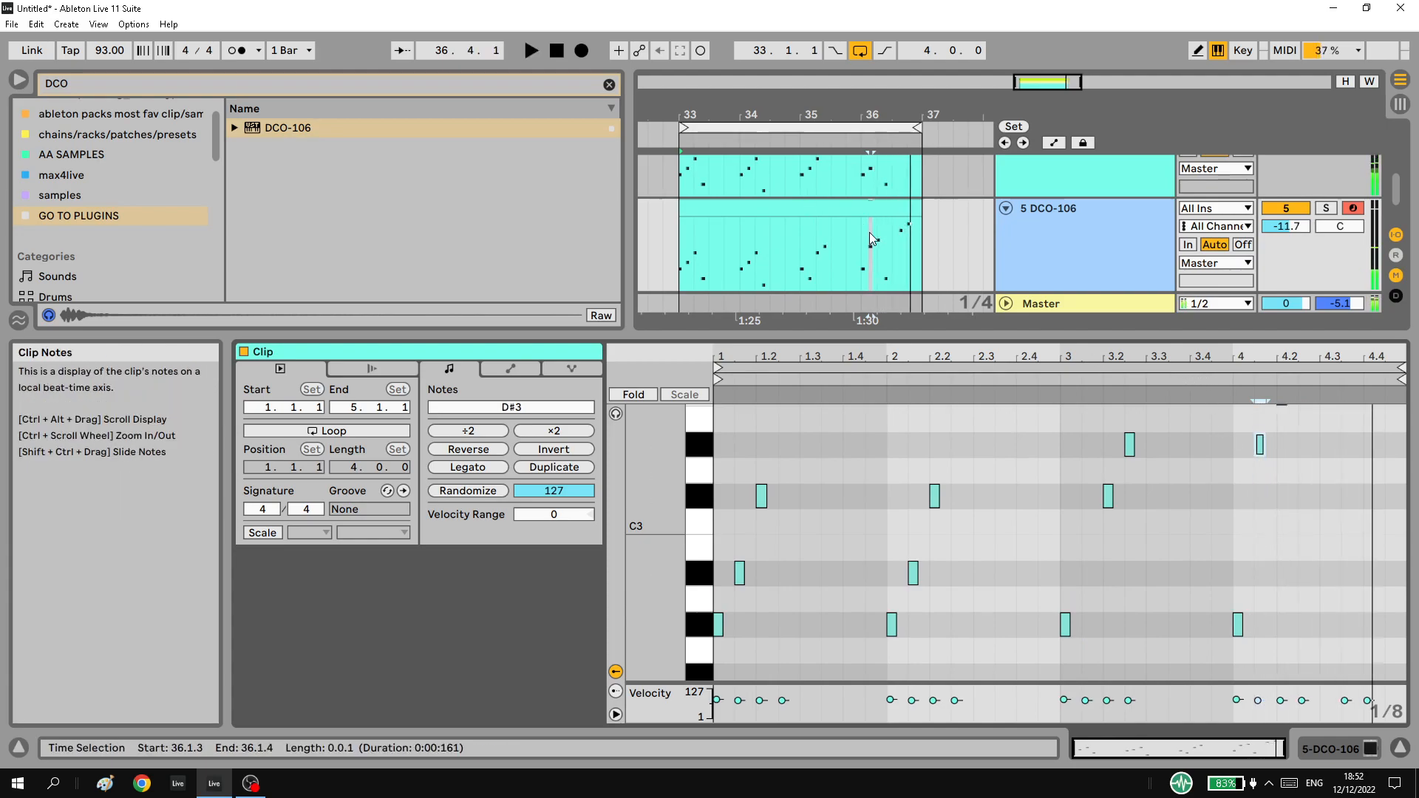
Loop only bar 36 and start playback.
left_click_drag(864, 235, 922, 255)
key("ctrl+l")
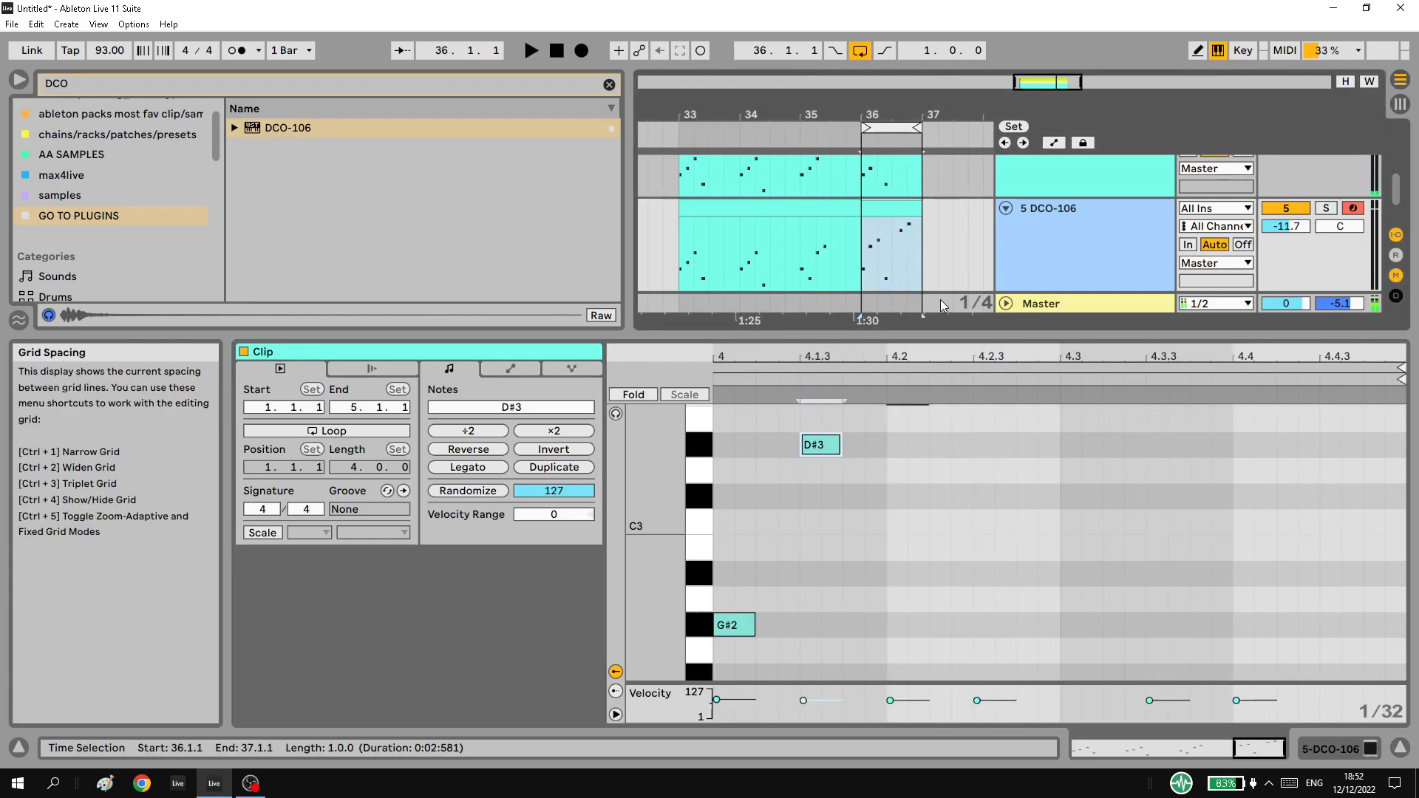
key("space")
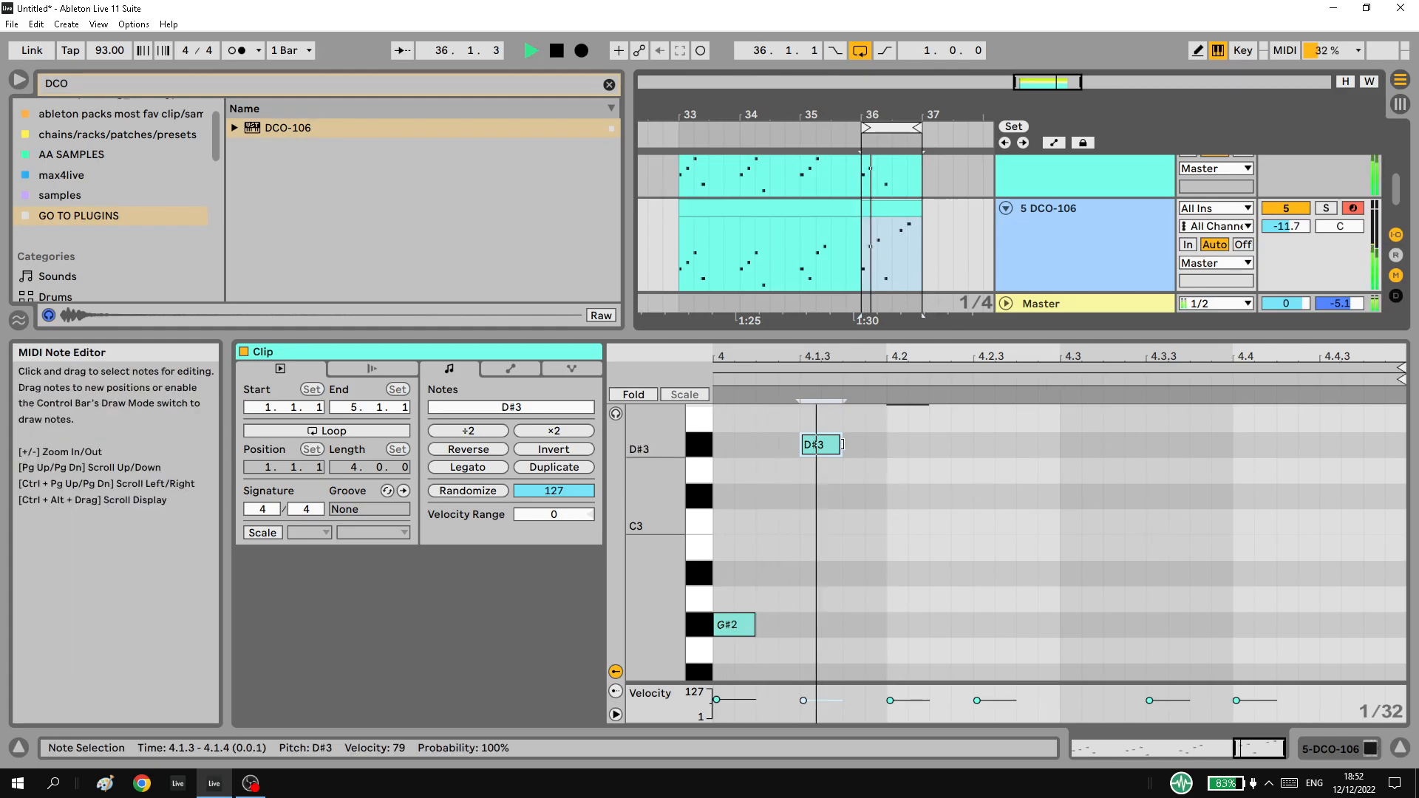
Raise the note at 4.2.1 in track 5's clip to G#3.
scroll(834, 483, "up", 3)
left_click(879, 489)
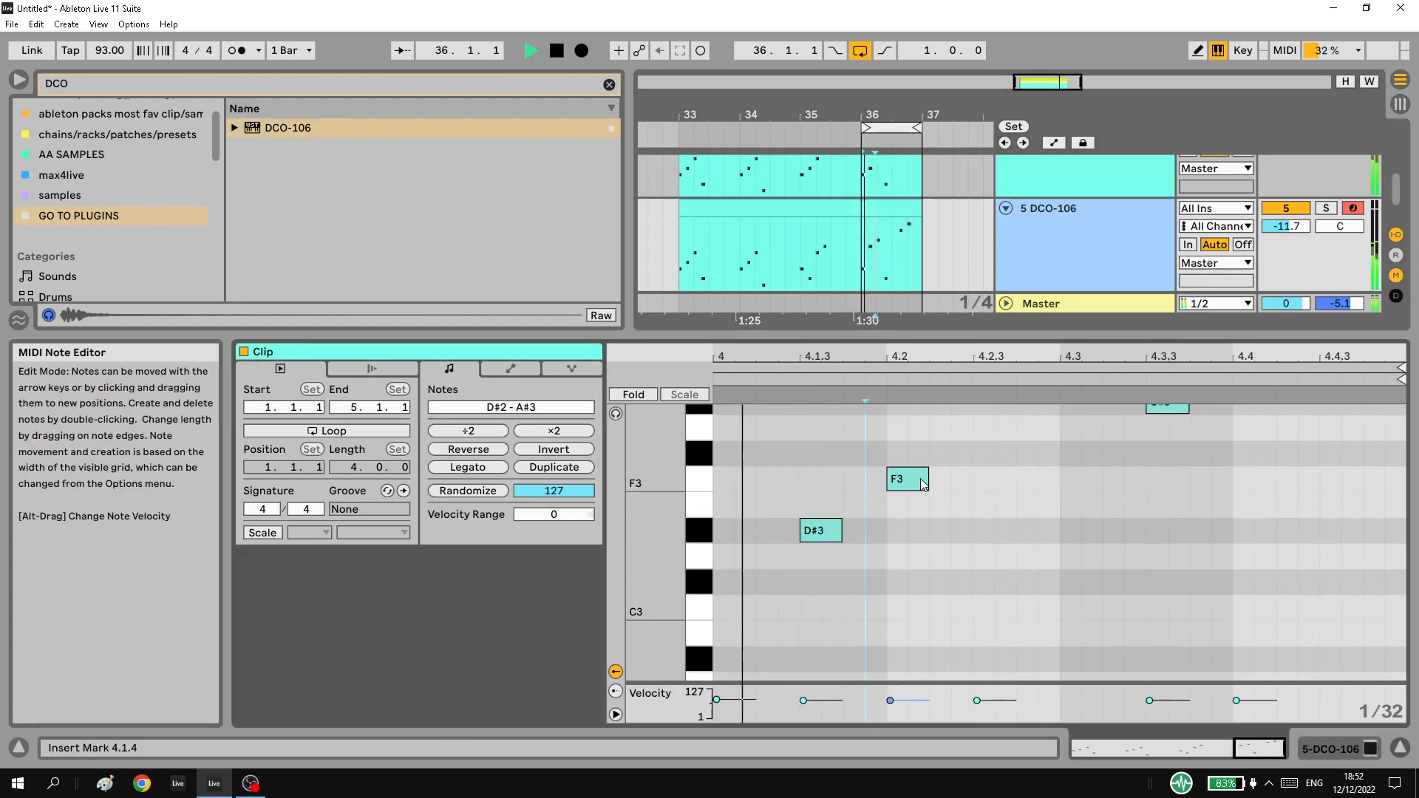
left_click(924, 453)
left_click_drag(924, 448, 924, 410)
scroll(924, 433, "up", 1)
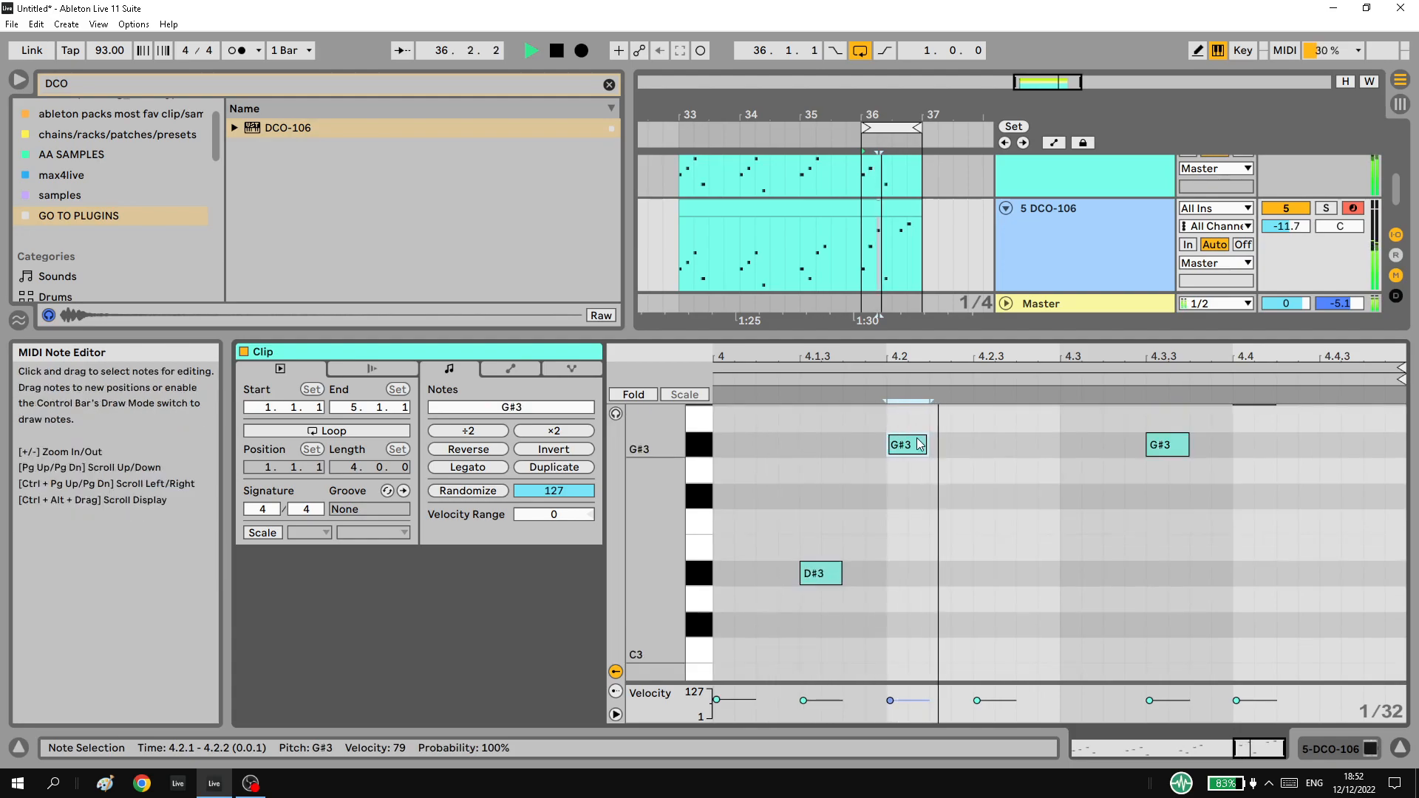
Raise the note at 4.1.3 to G#3 and delete the G#3 note at 4.2.1.
scroll(913, 458, "up", 2)
mouse_move(811, 657)
left_mouse_down()
mouse_move(831, 536)
mouse_move(813, 533)
left_mouse_up()
double_click(916, 532)
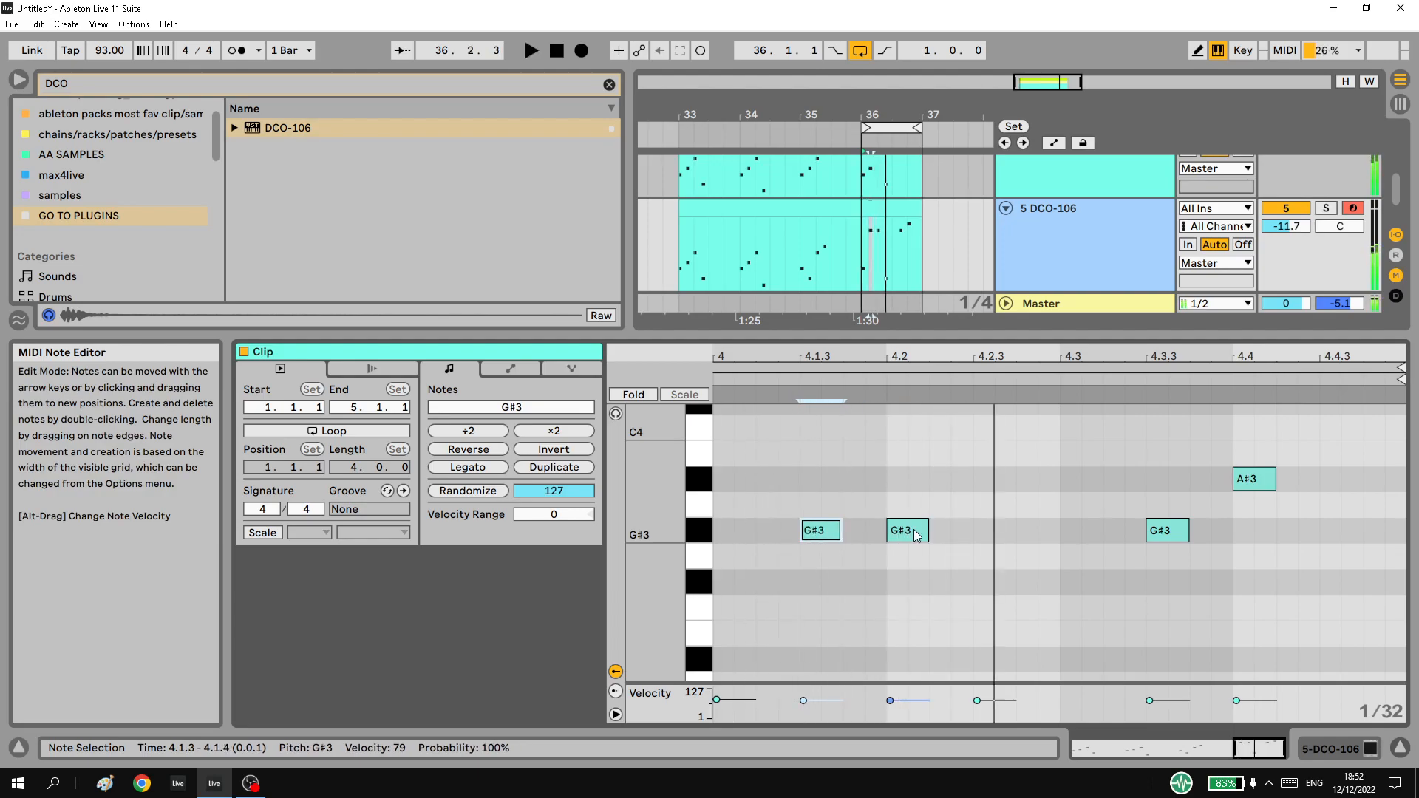
scroll(957, 538, "down", 3)
scroll(964, 537, "down", 5)
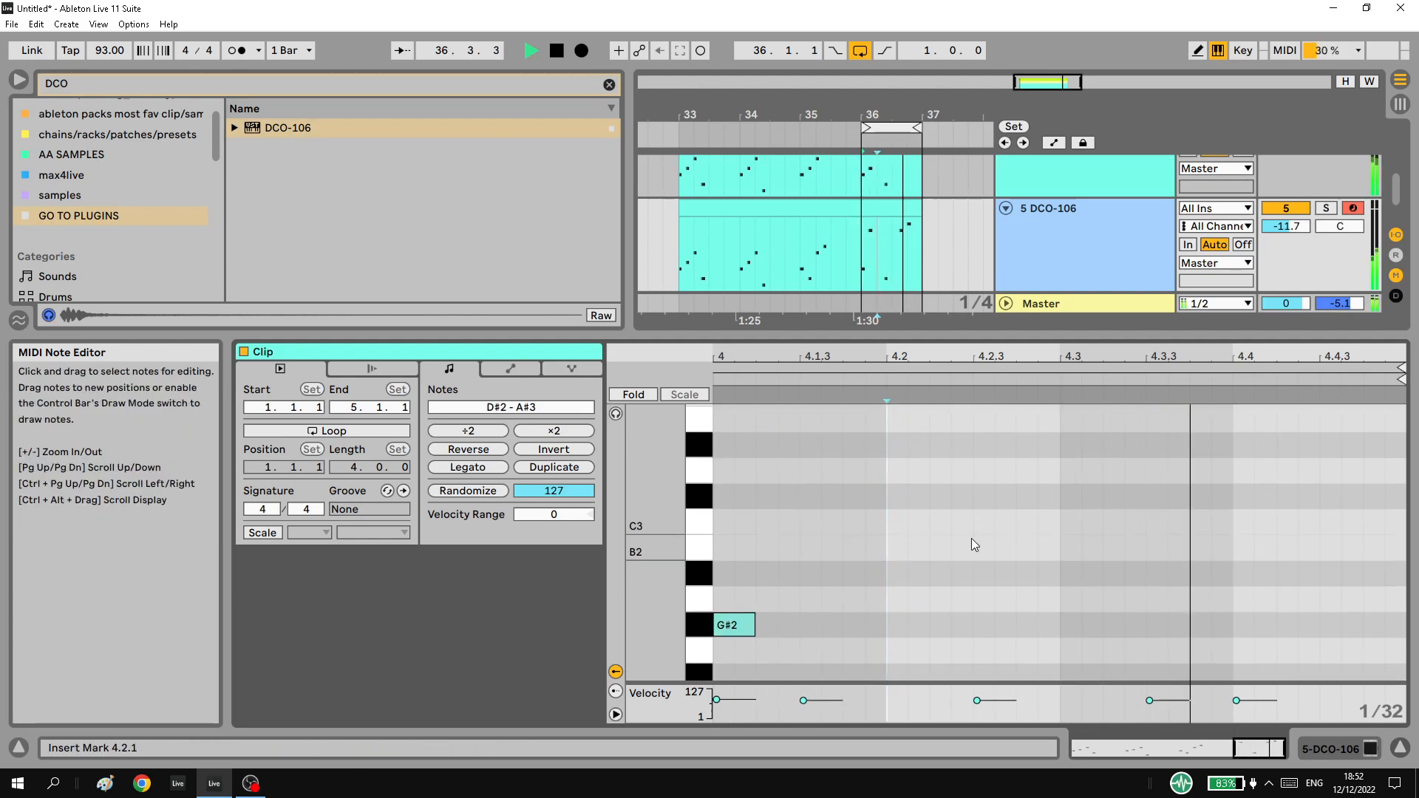
Reshape the end of bar 4 in track 5's clip into a descending G#3, F3, D#3 line from 4.3.3 to 4.4.3.
scroll(976, 539, "up", 8)
left_click_drag(1149, 487, 1150, 436)
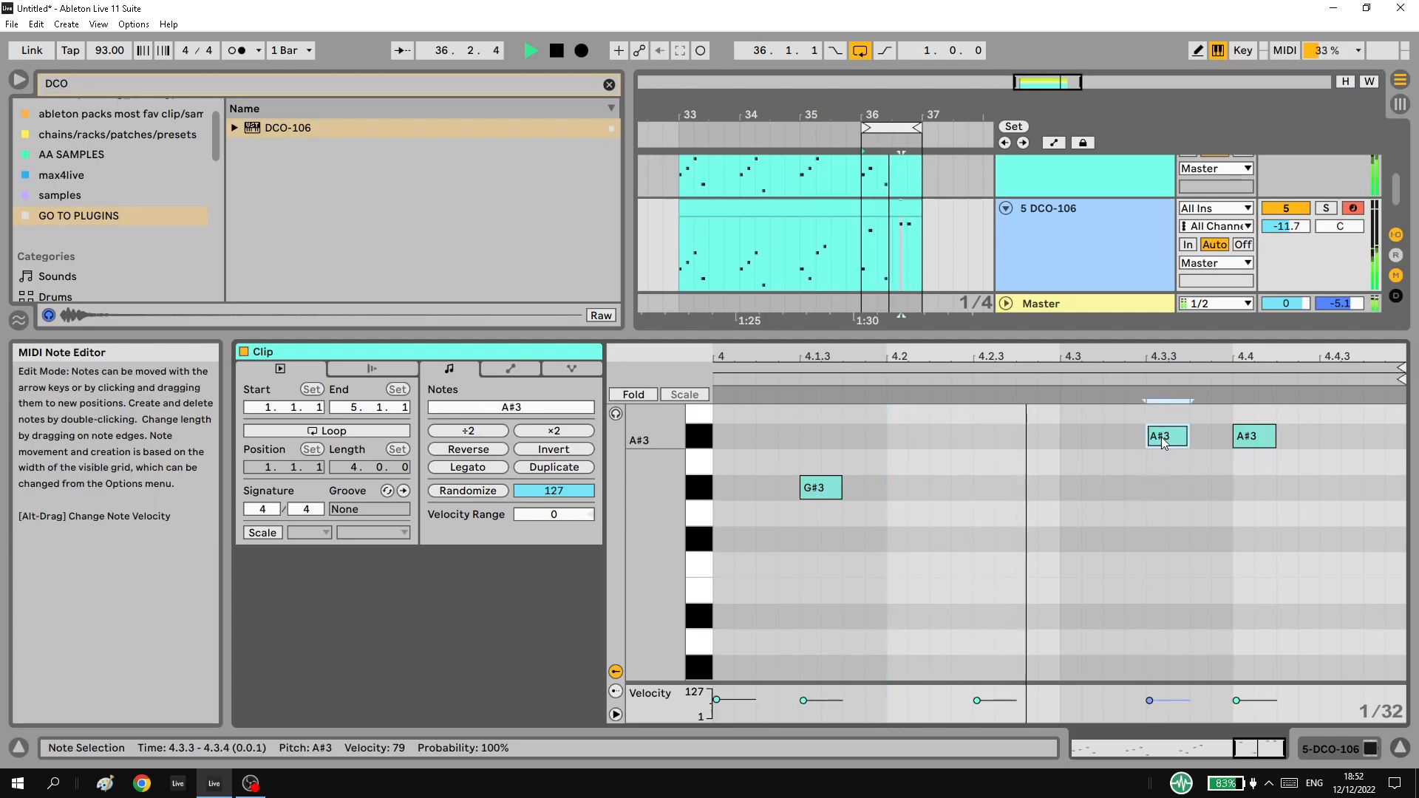
left_click_drag(1255, 436, 1255, 487)
left_click_drag(1167, 436, 1168, 487)
left_click_drag(1255, 487, 1343, 621)
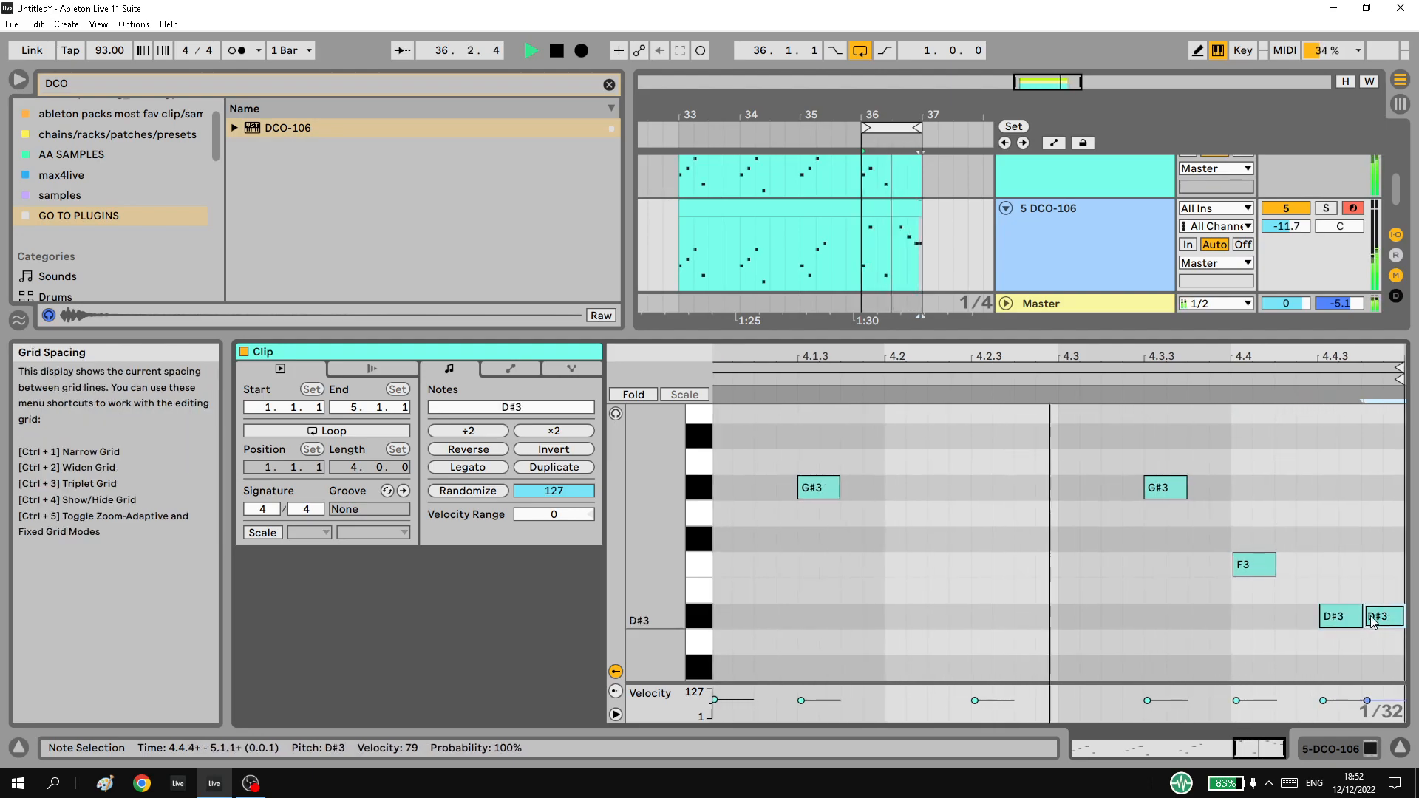
left_click(1364, 620)
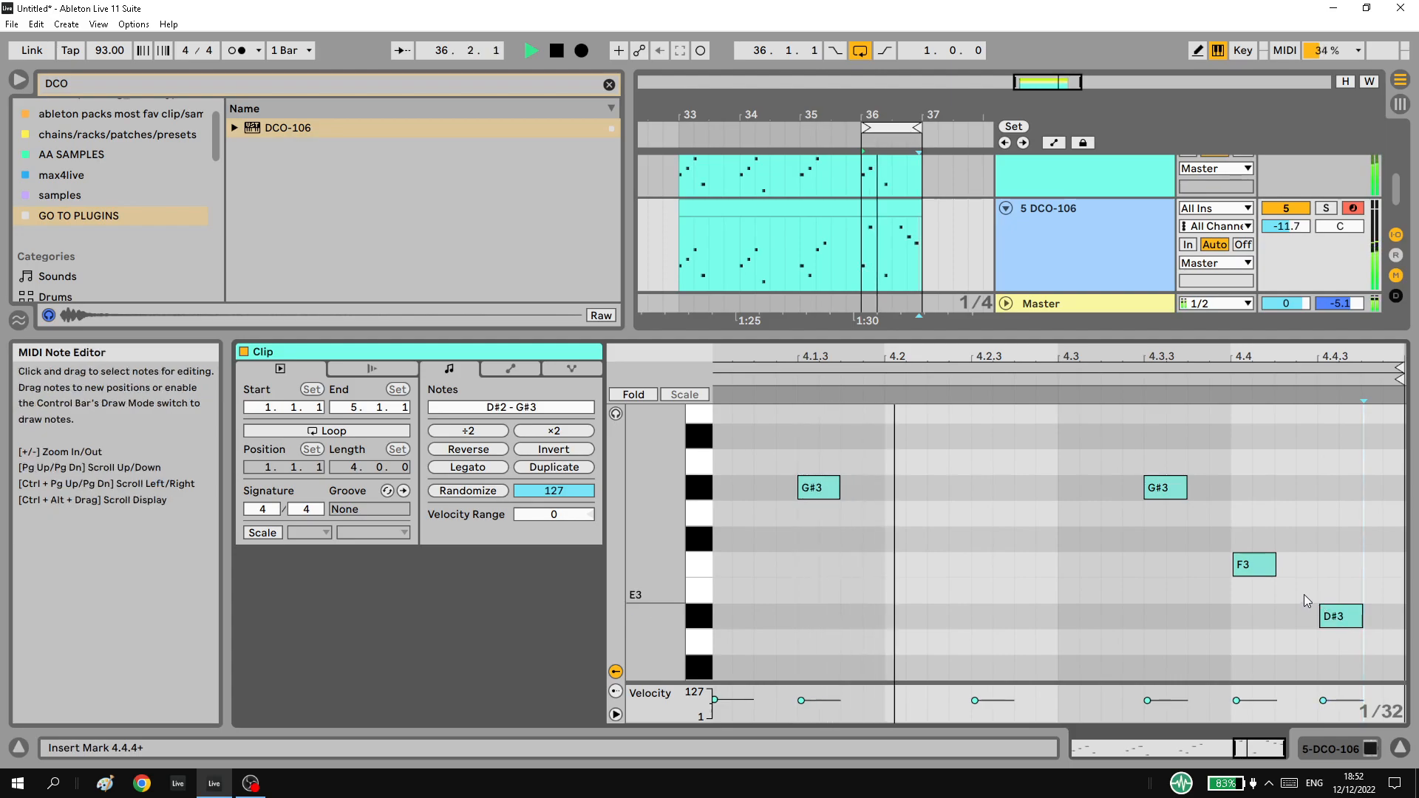
left_click(1263, 569)
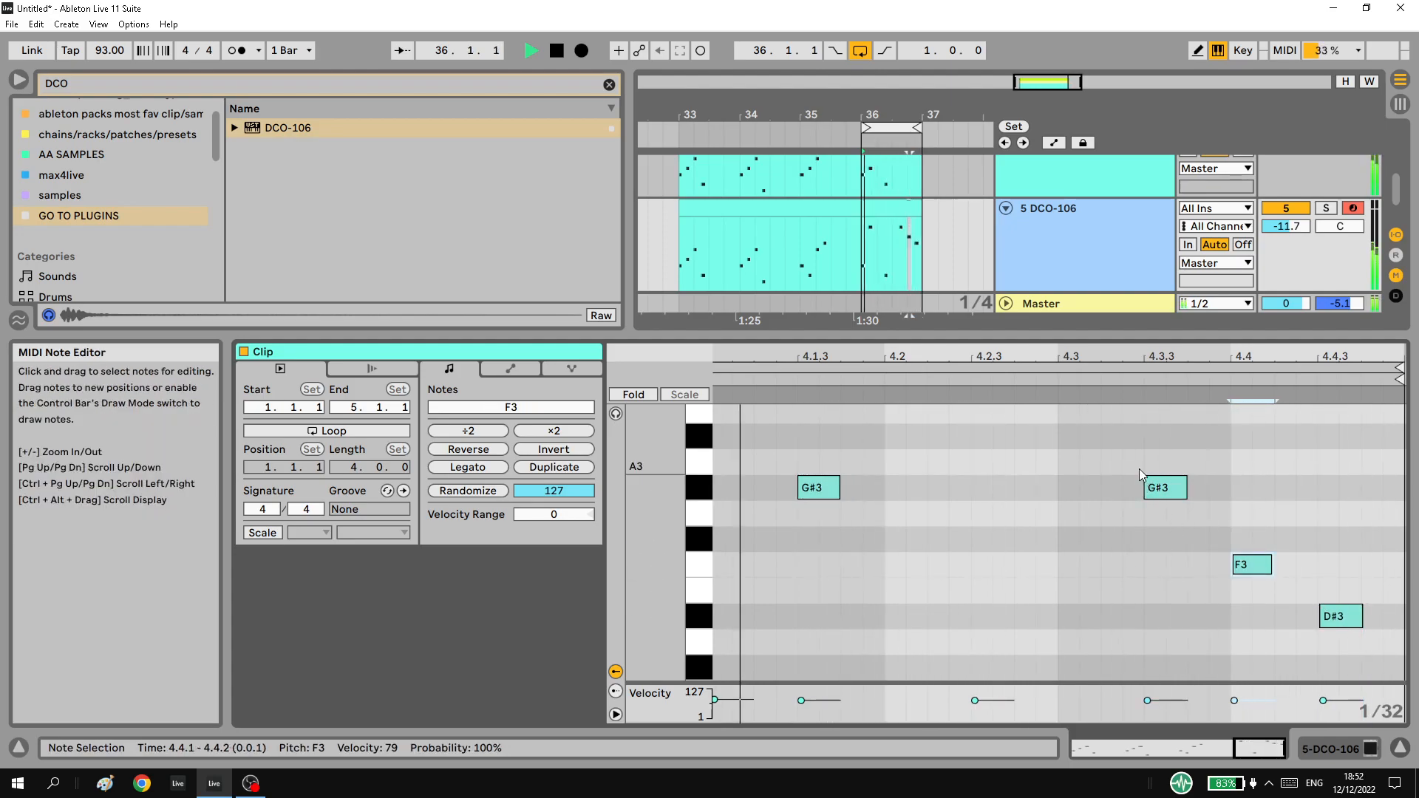
Stop playback, delete track 5's edited clip and paste a fresh copy of track 4's melody clip at bar 33.
key("space")
left_click(863, 220)
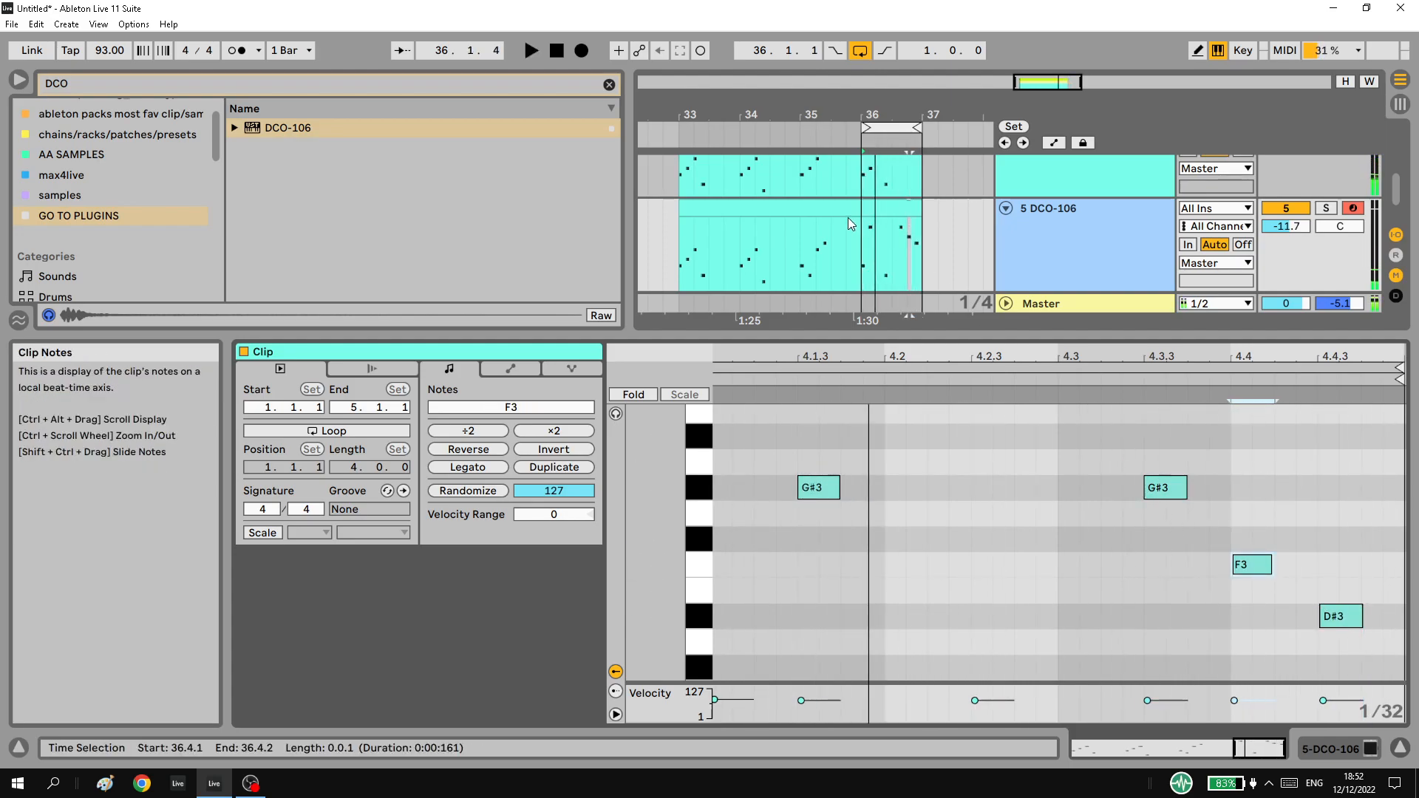
left_click(822, 206)
key("Delete")
left_click(1332, 750)
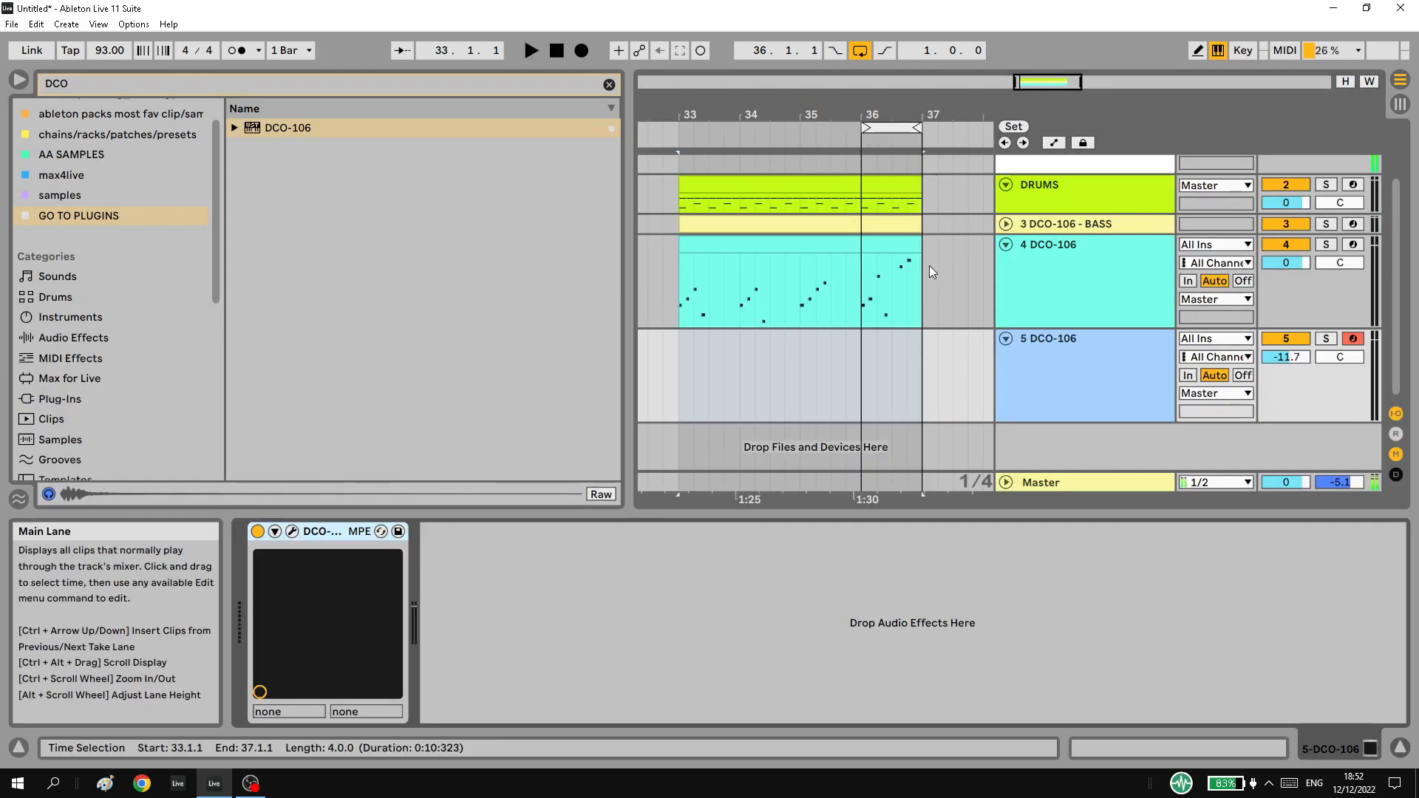
left_click(836, 246)
left_click(677, 345)
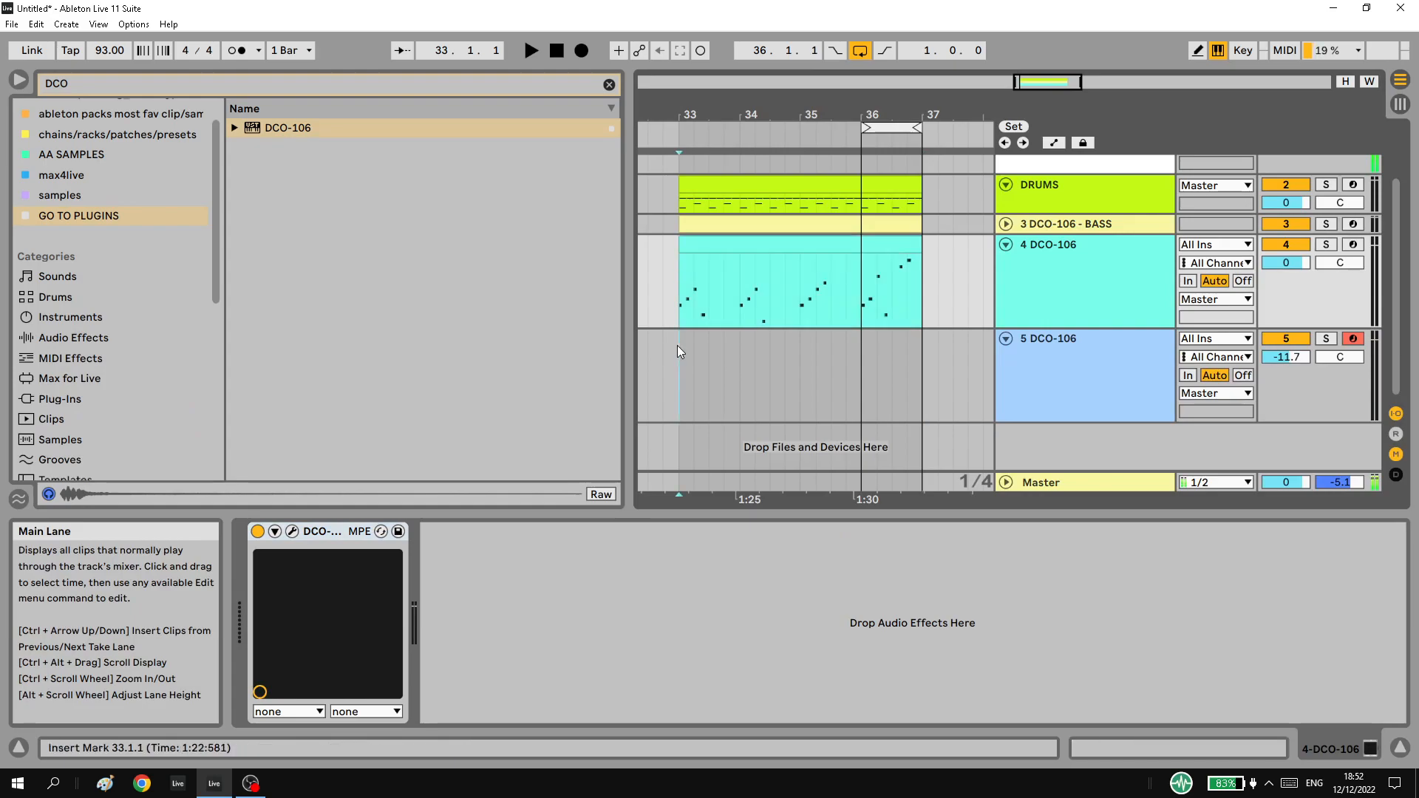
key("ctrl+v")
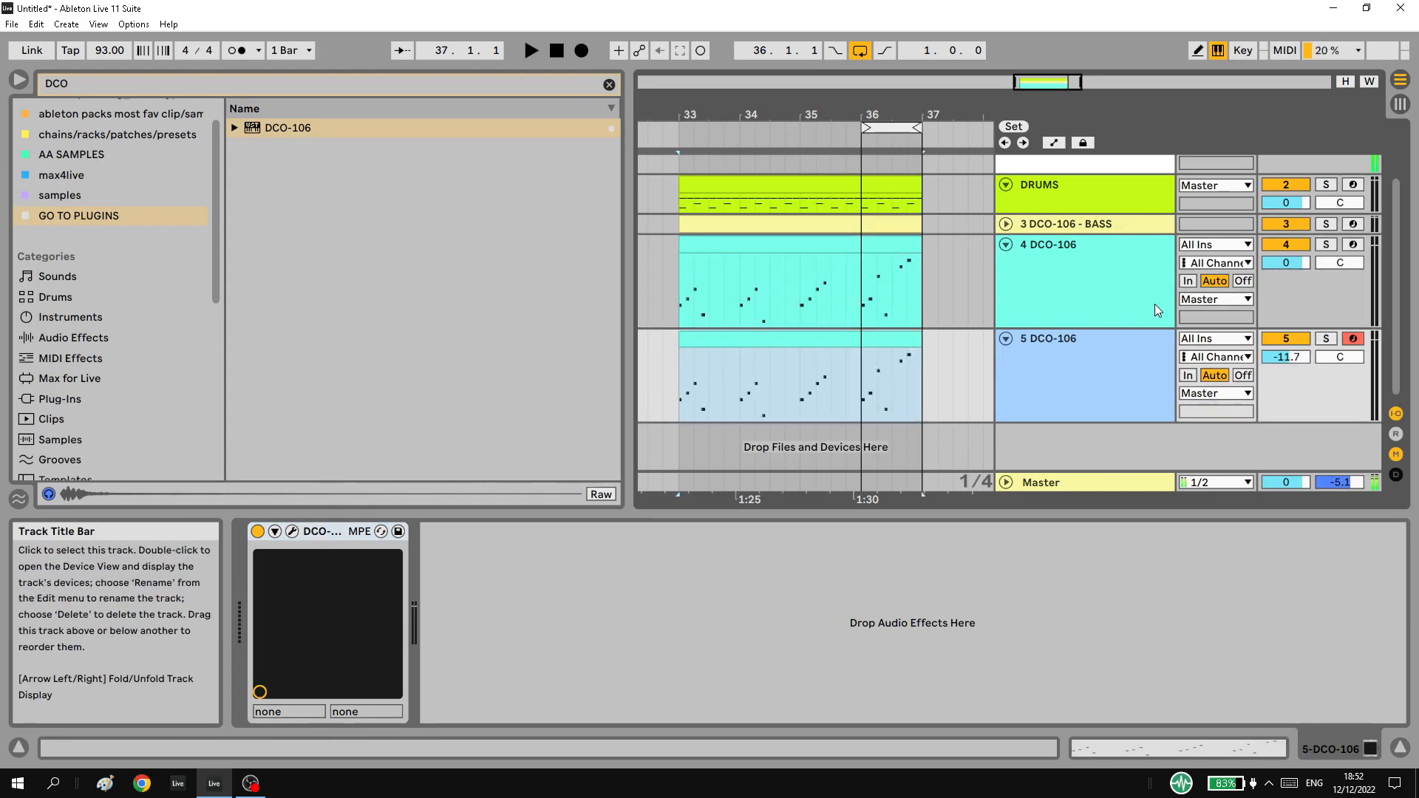
Load the Science Lead preset from the Lead category in track 5's DCO-106 and play the arrangement from bar 33.
left_click(1116, 371)
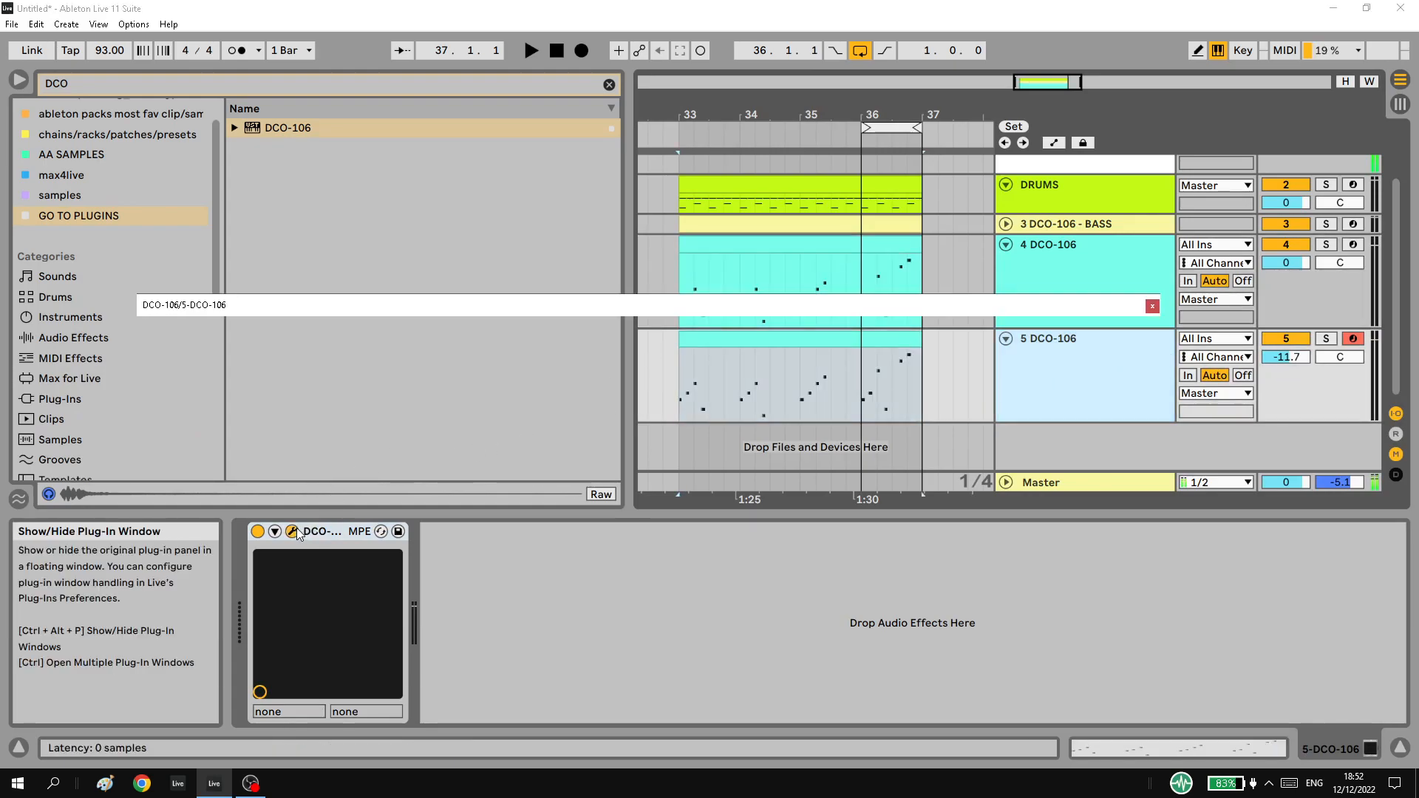
left_click(299, 532)
left_click(295, 330)
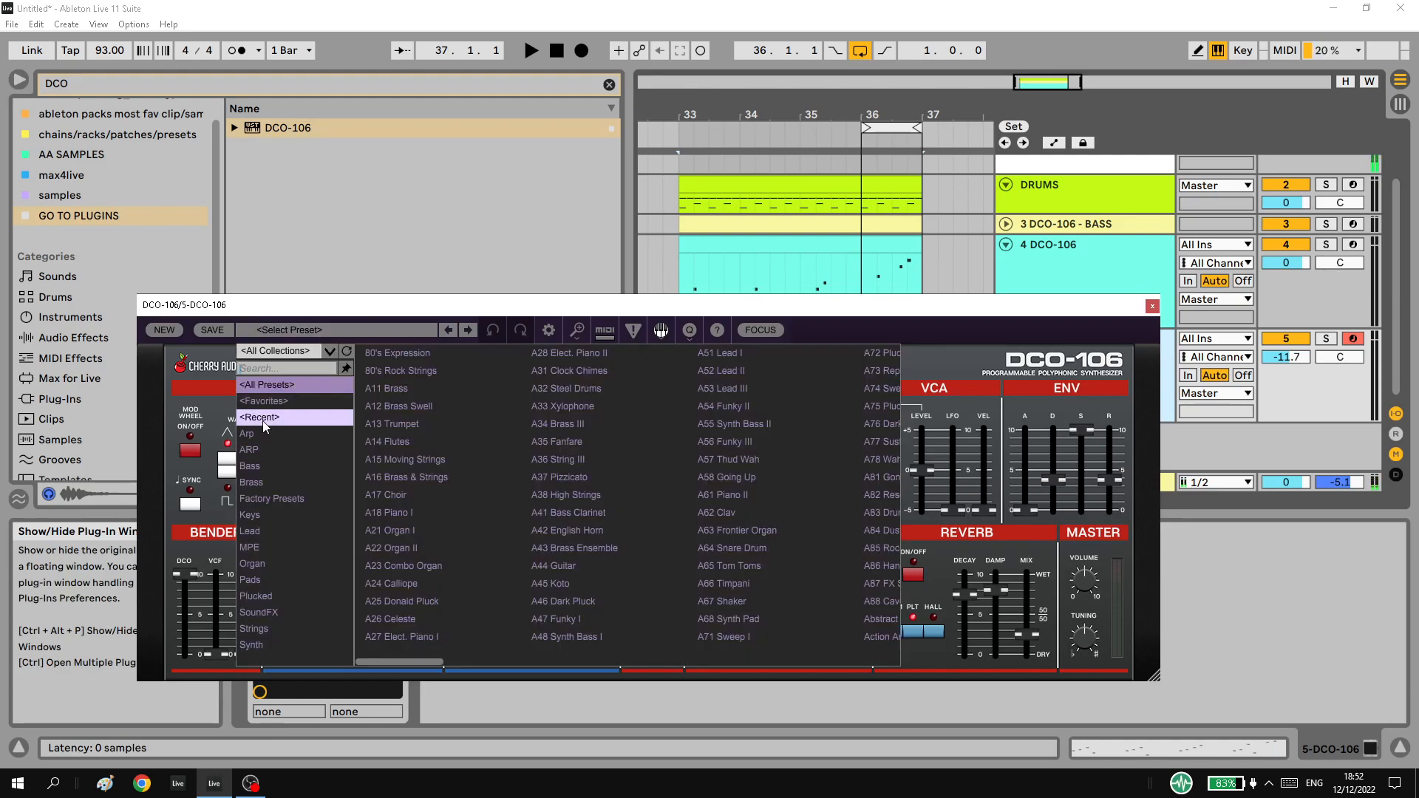
left_click(258, 531)
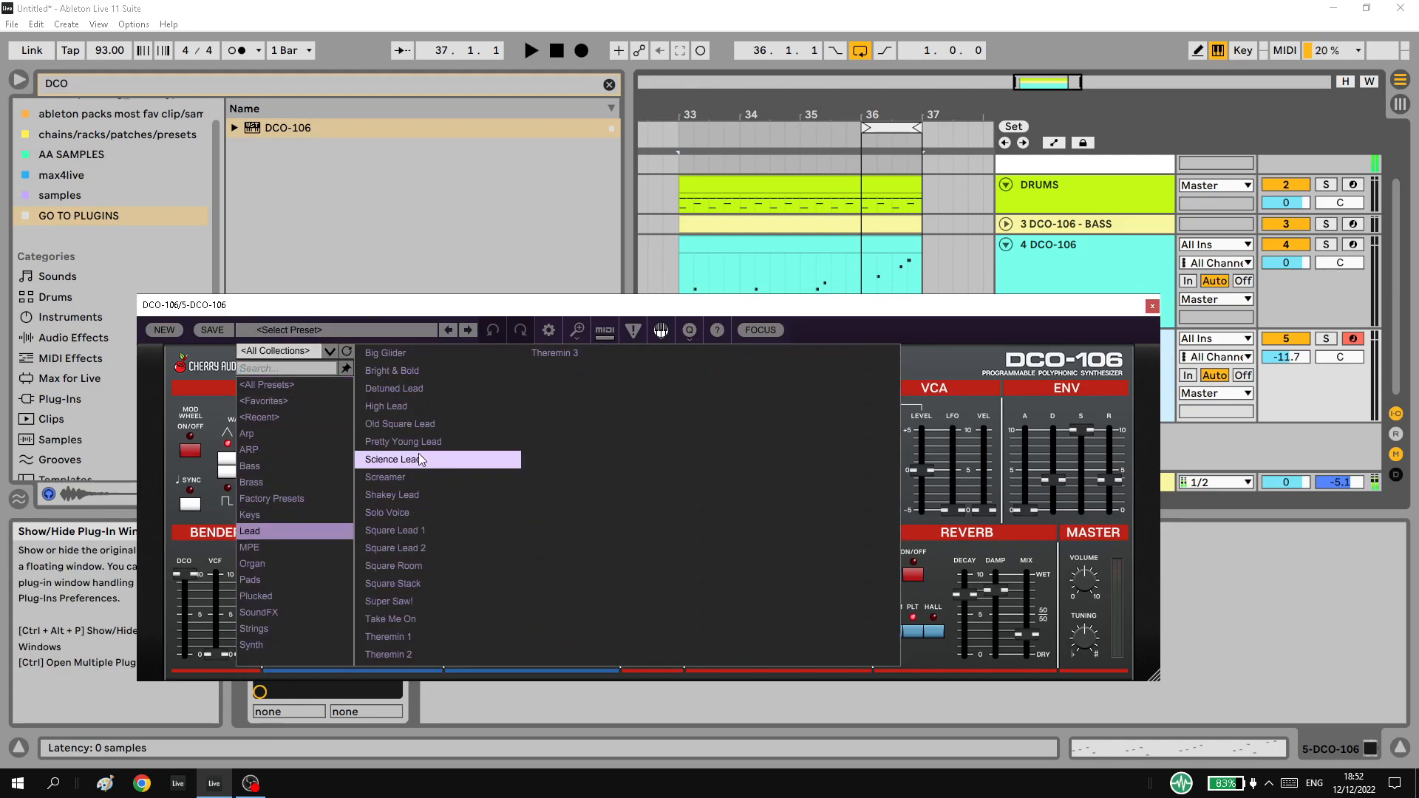
left_click(421, 459)
key("space")
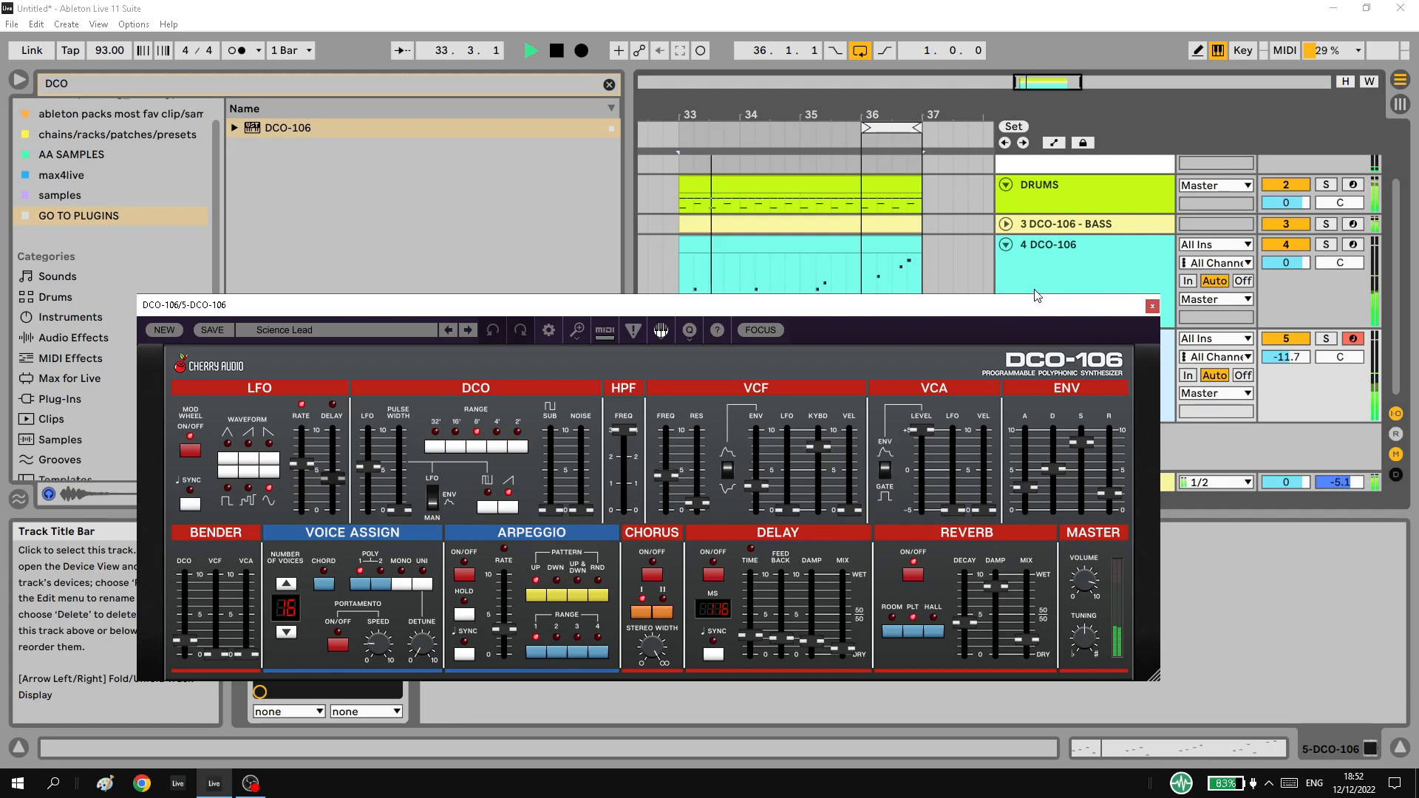
left_click(1152, 306)
Transpose all notes of track 5's new clip down one octave.
double_click(790, 337)
key("ctrl+a")
key("shift+Down")
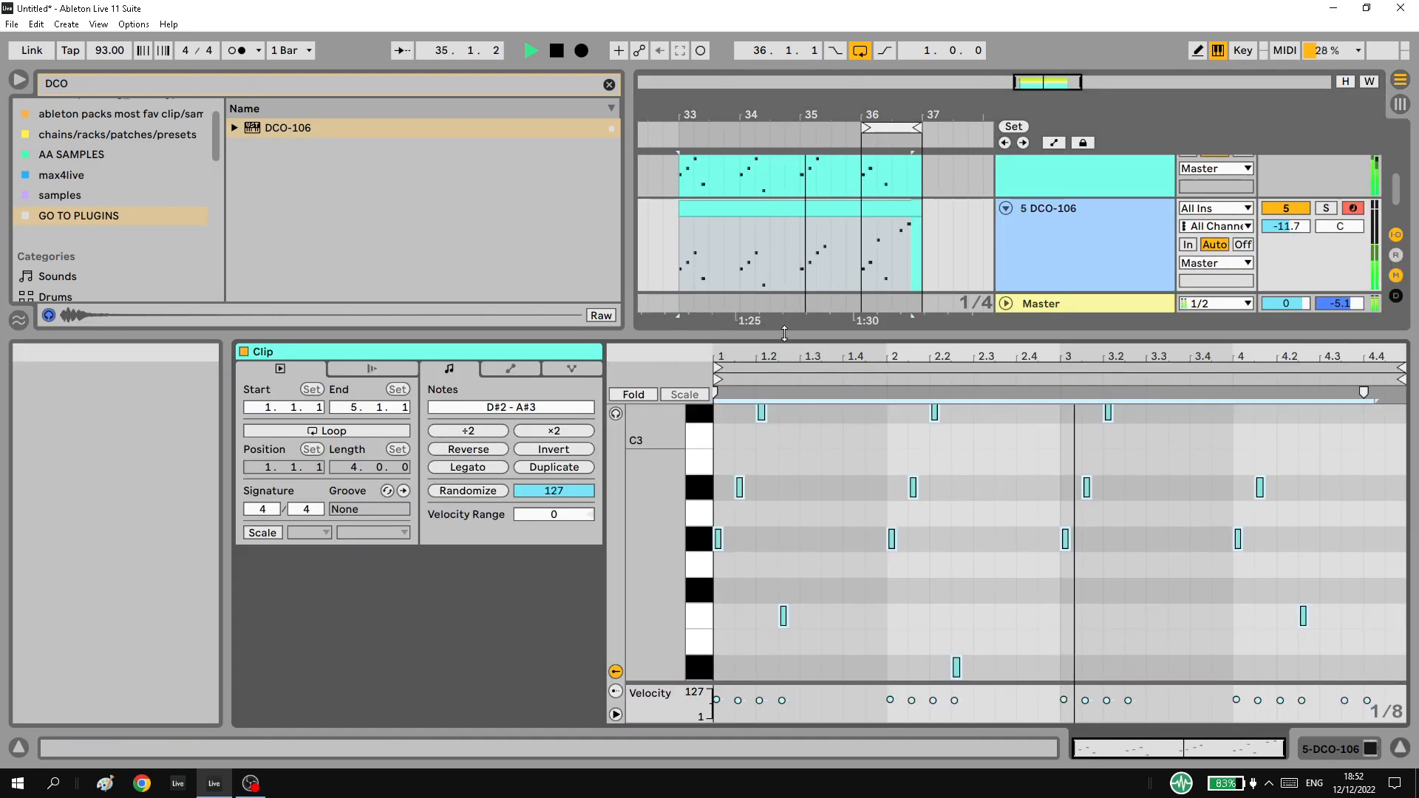
left_click(1212, 602)
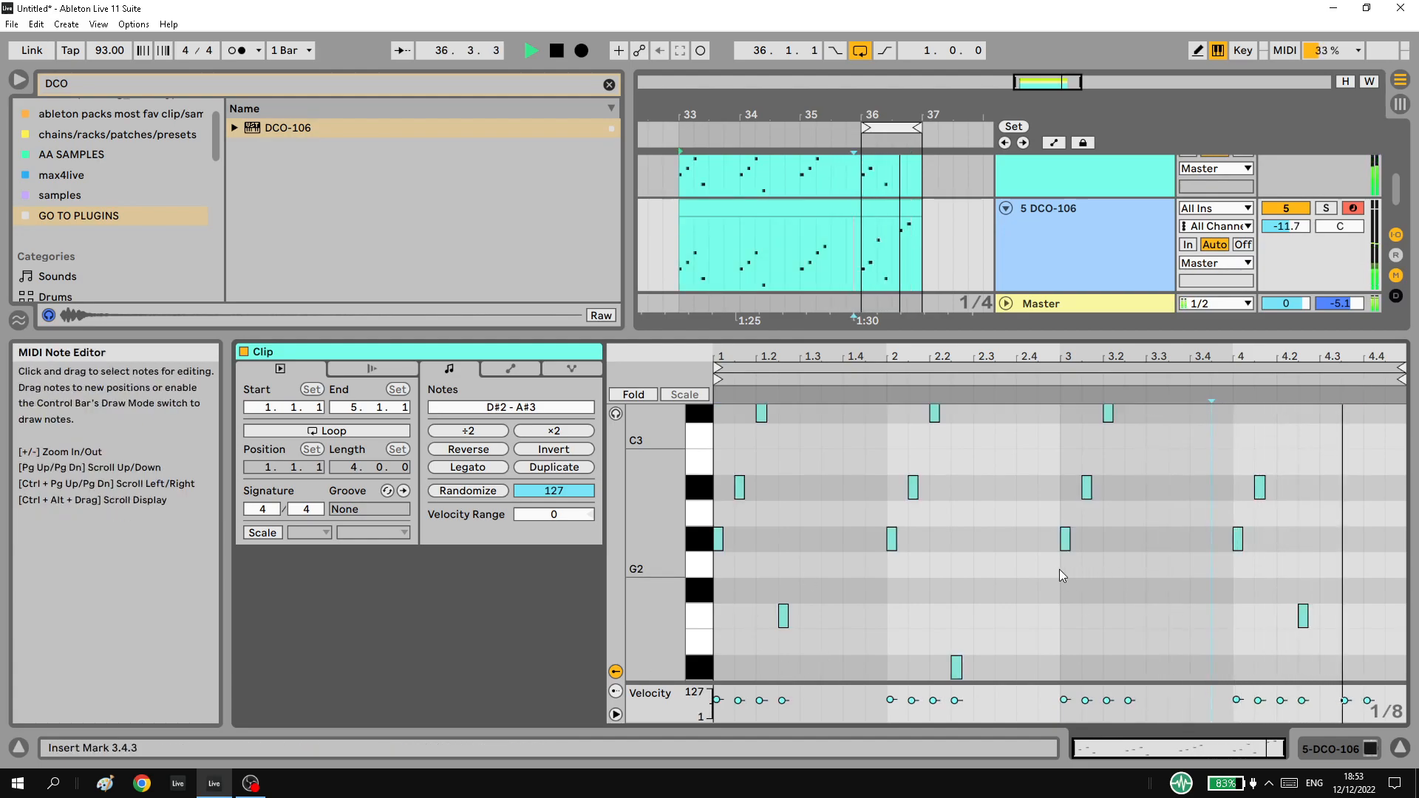
Apply Legato to all notes in track 5's clip and play back the result.
key("ctrl+a")
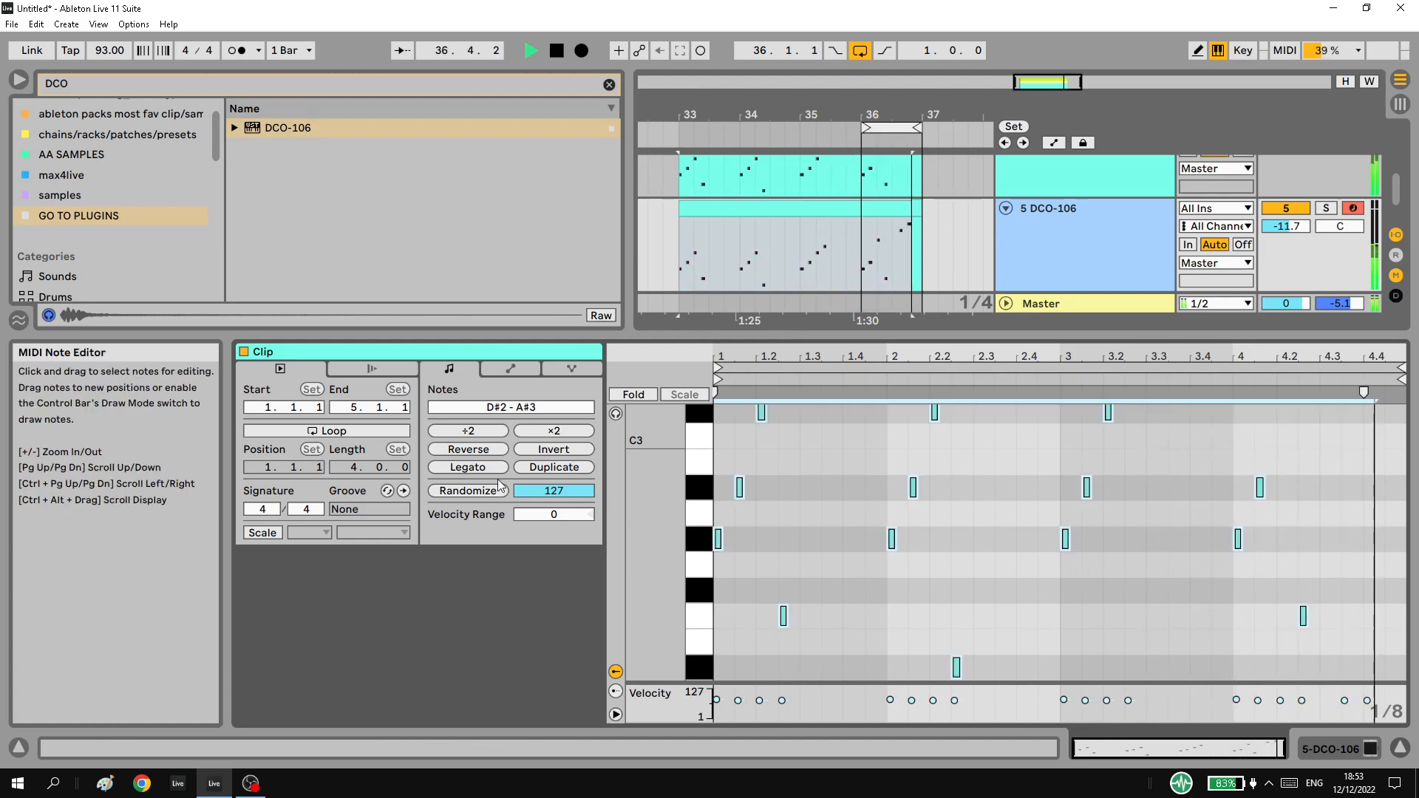
left_click(460, 472)
key("space")
key("space")
Set track 5's DCO-106 arpeggio to range 3 with tempo sync and a 1/16 rate while the track plays.
left_click(1309, 748)
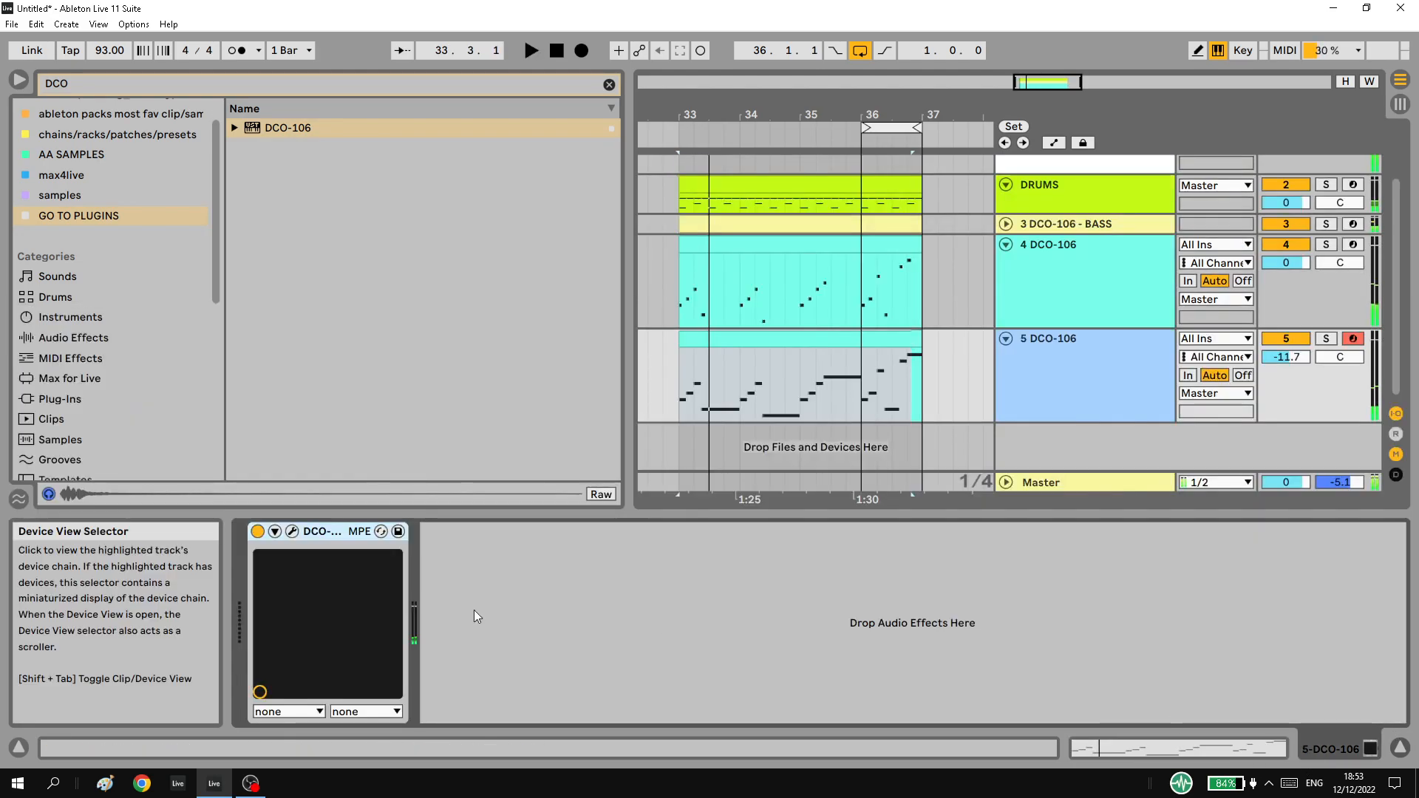
left_click(294, 533)
key("space")
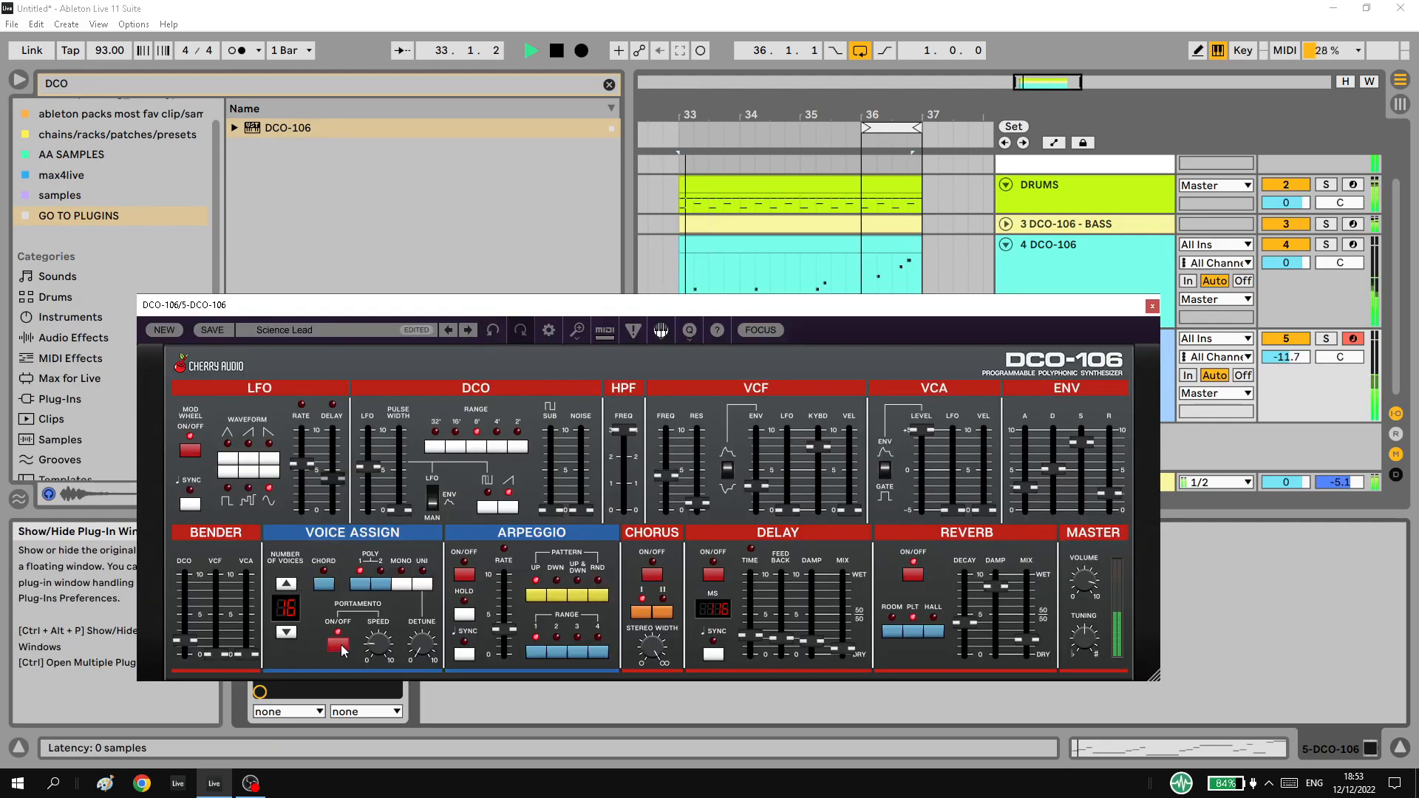
left_click(465, 614)
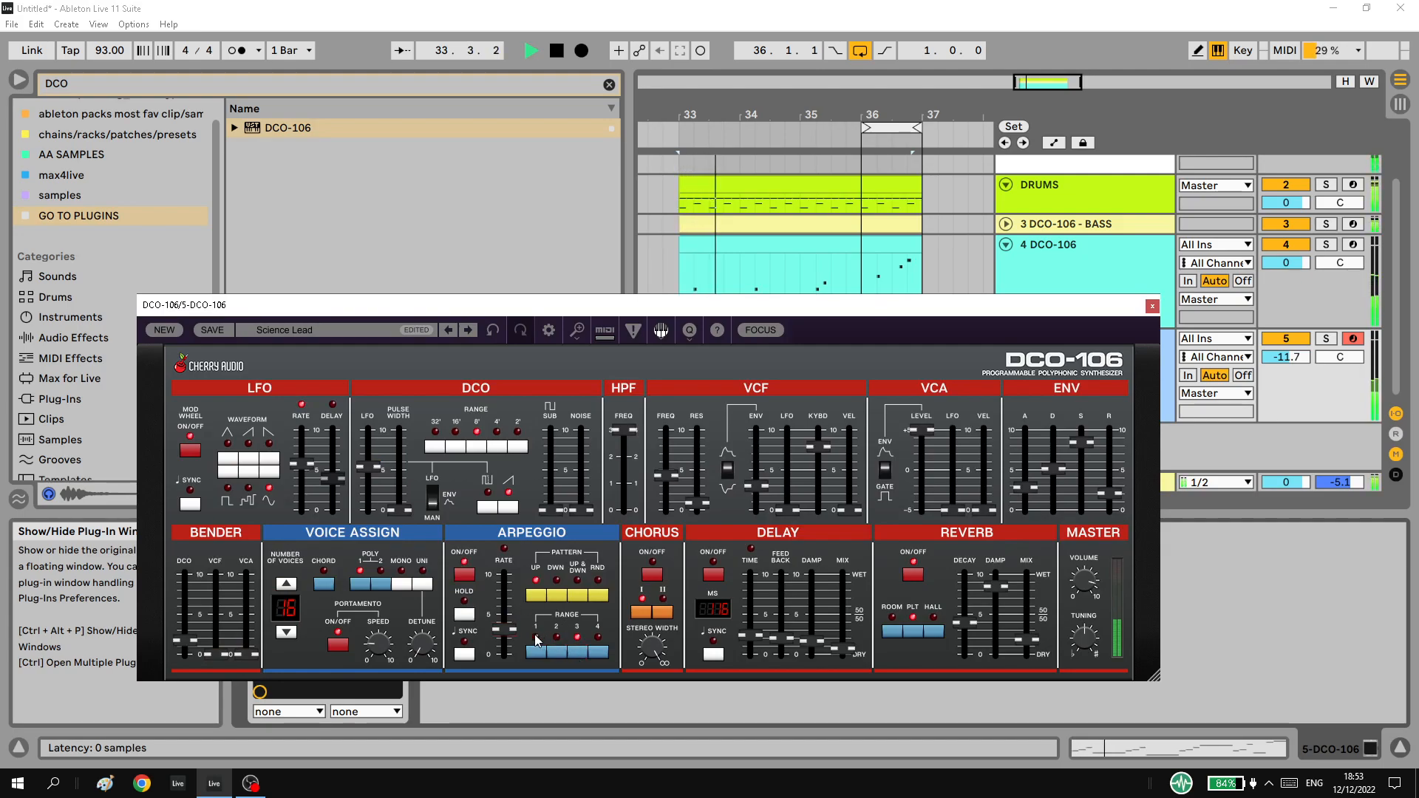
left_click(466, 660)
left_click_drag(502, 629, 499, 618)
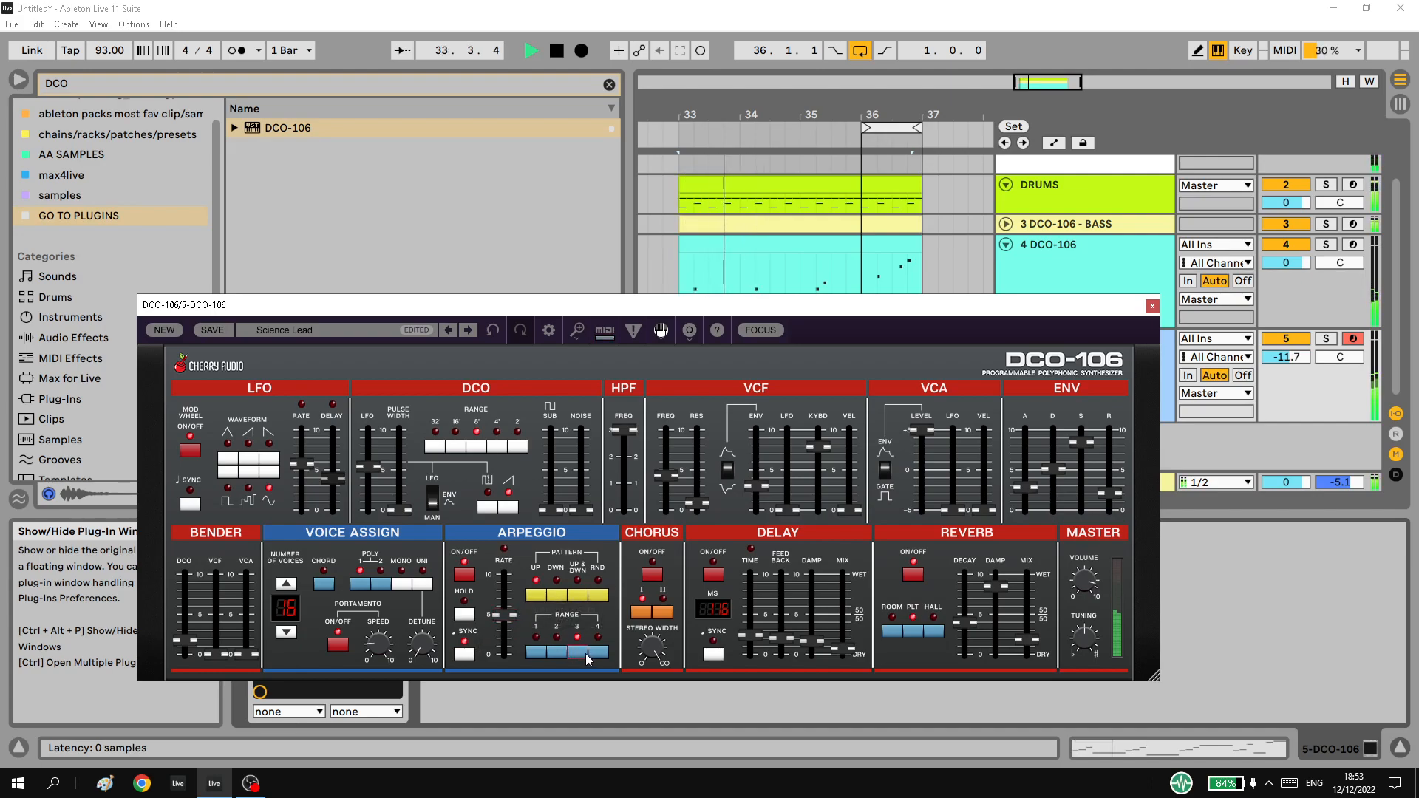
left_click_drag(510, 627, 509, 601)
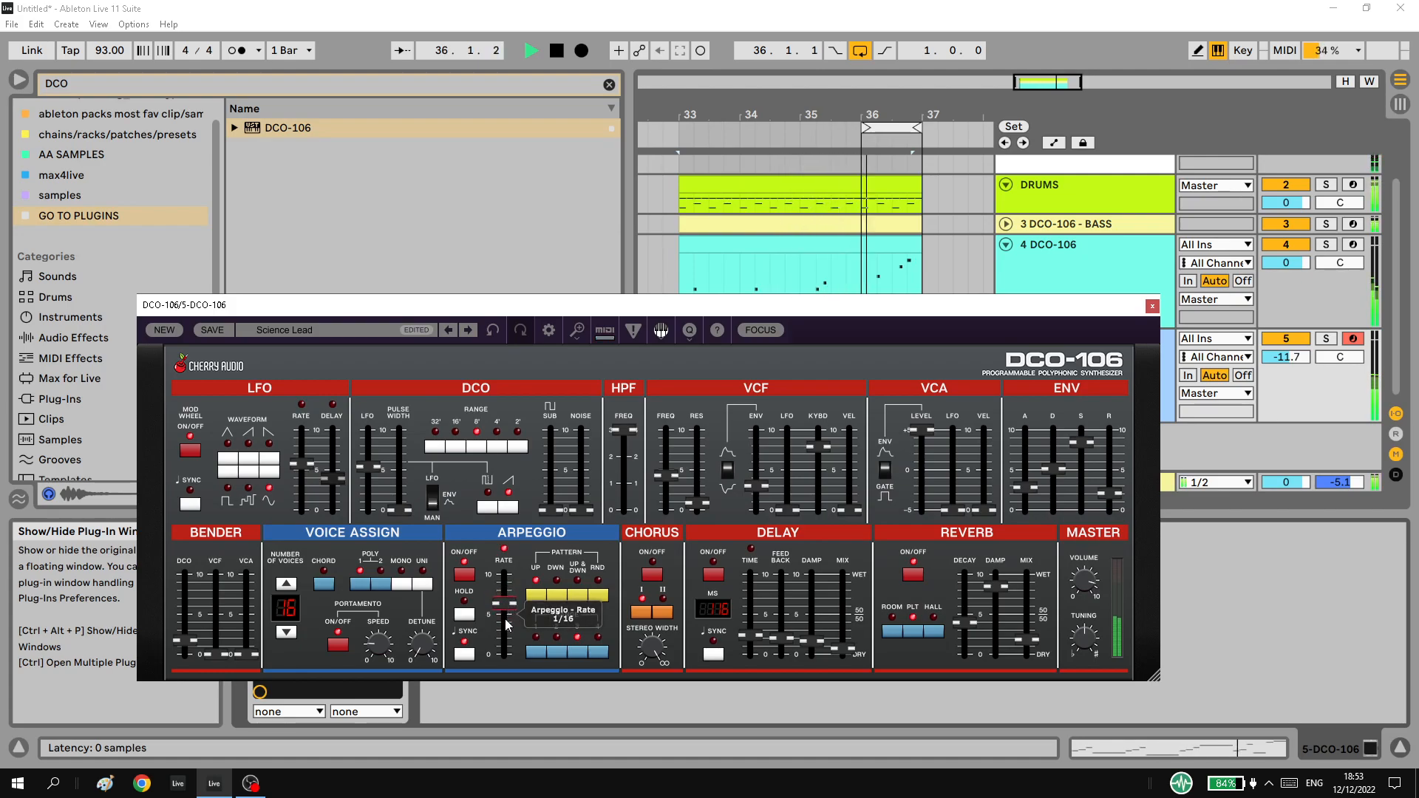
Shorten the envelope attack on track 5's DCO-106, extend the loop back to bar 33 and restart playback.
left_click_drag(1026, 489, 1025, 508)
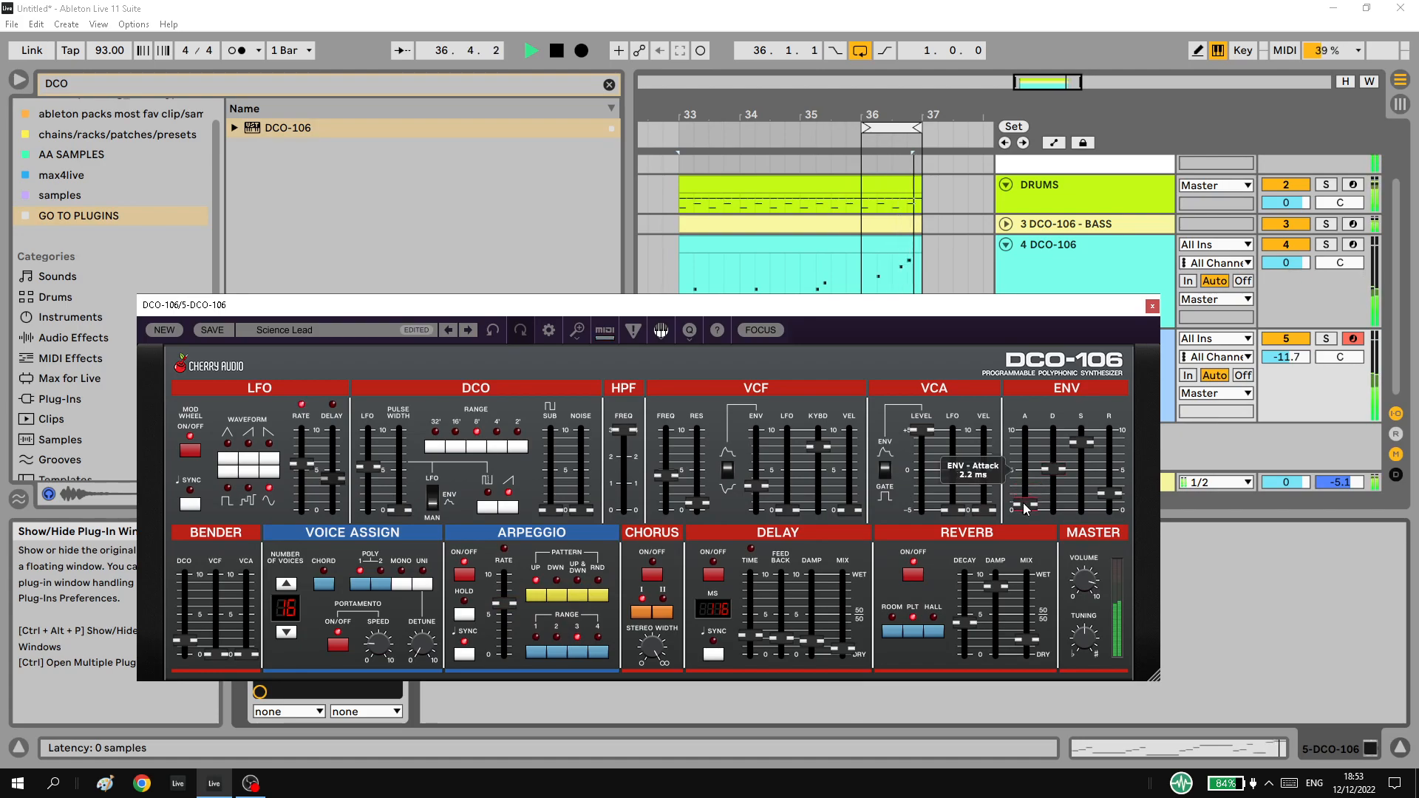
key("space")
left_click_drag(867, 130, 686, 140)
key("space")
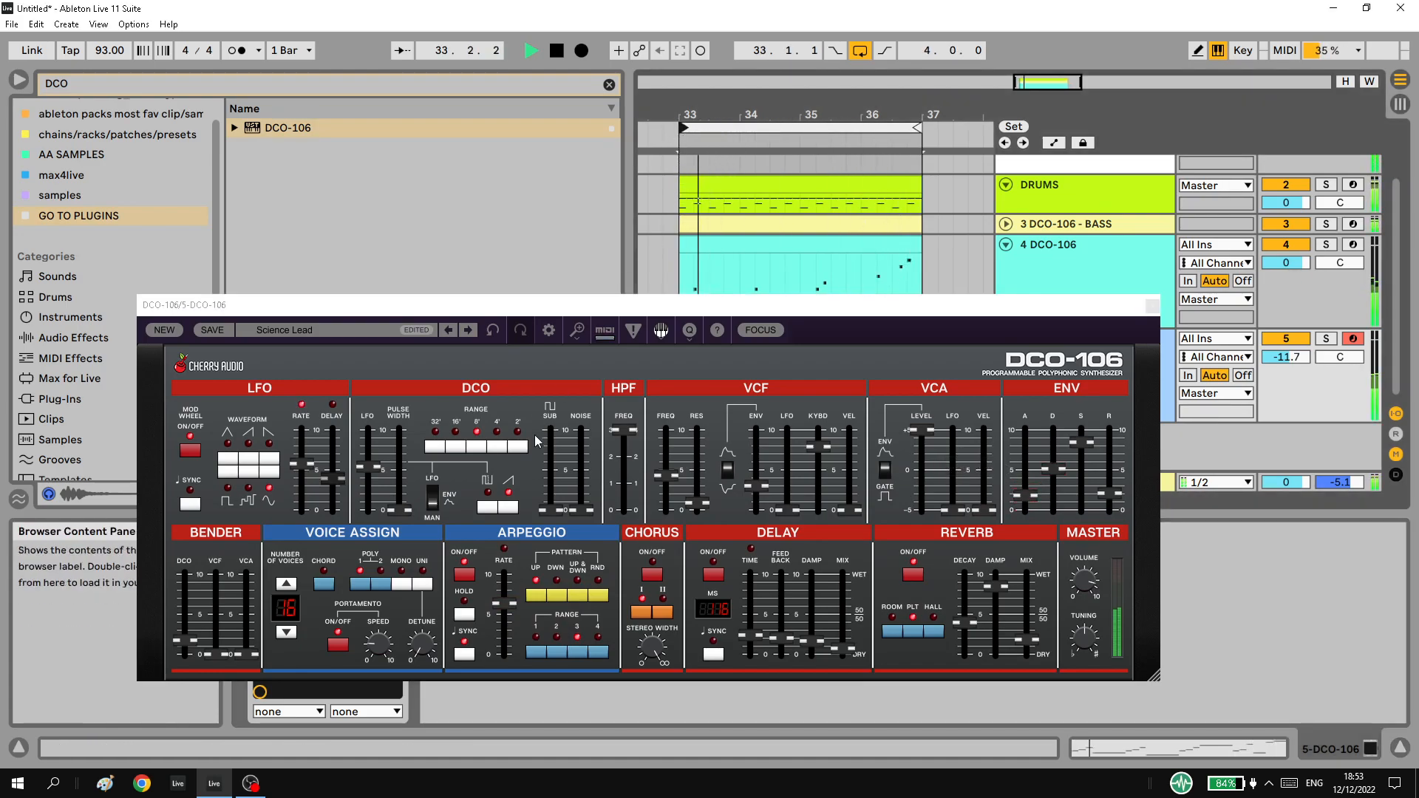
Set track 5's volume to -10.9 dB and adjust its DCO-106 filter frequency with slightly more resonance.
left_click_drag(668, 471, 666, 491)
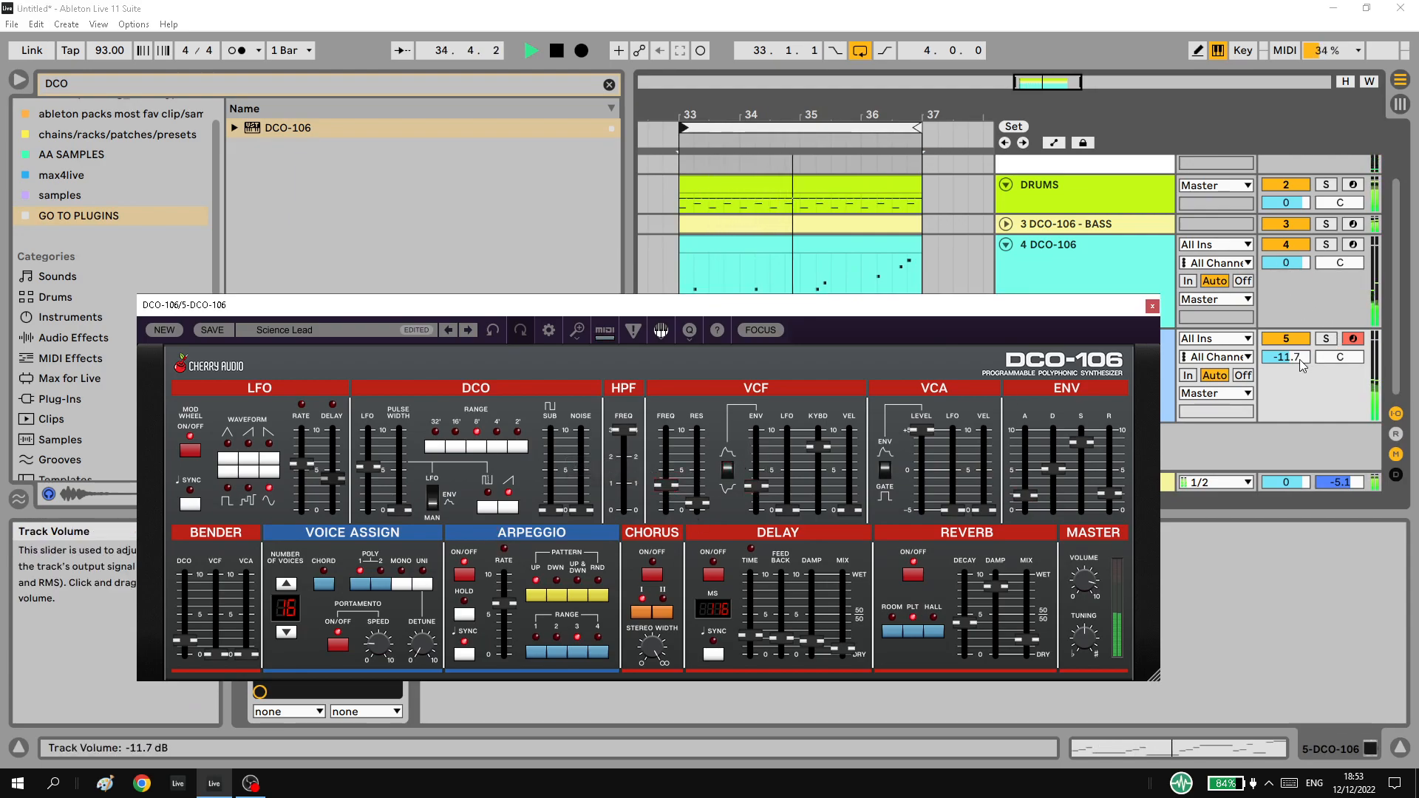
left_click_drag(1290, 357, 1291, 354)
left_click_drag(696, 502, 668, 475)
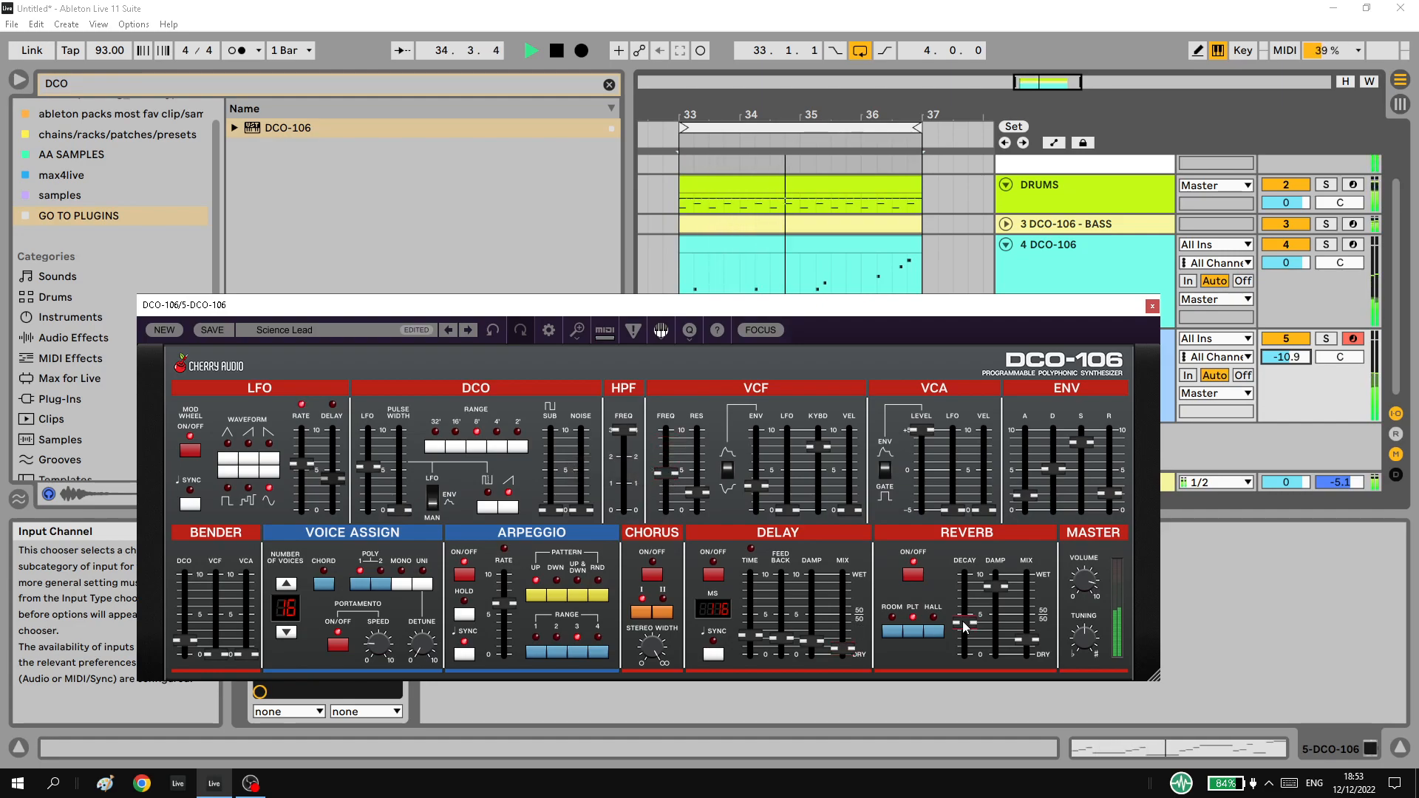
Switch the DCO-106 reverb to Hall with more mix, longer decay and lower damp, and raise the filter frequency.
left_click_drag(1024, 649, 1023, 612)
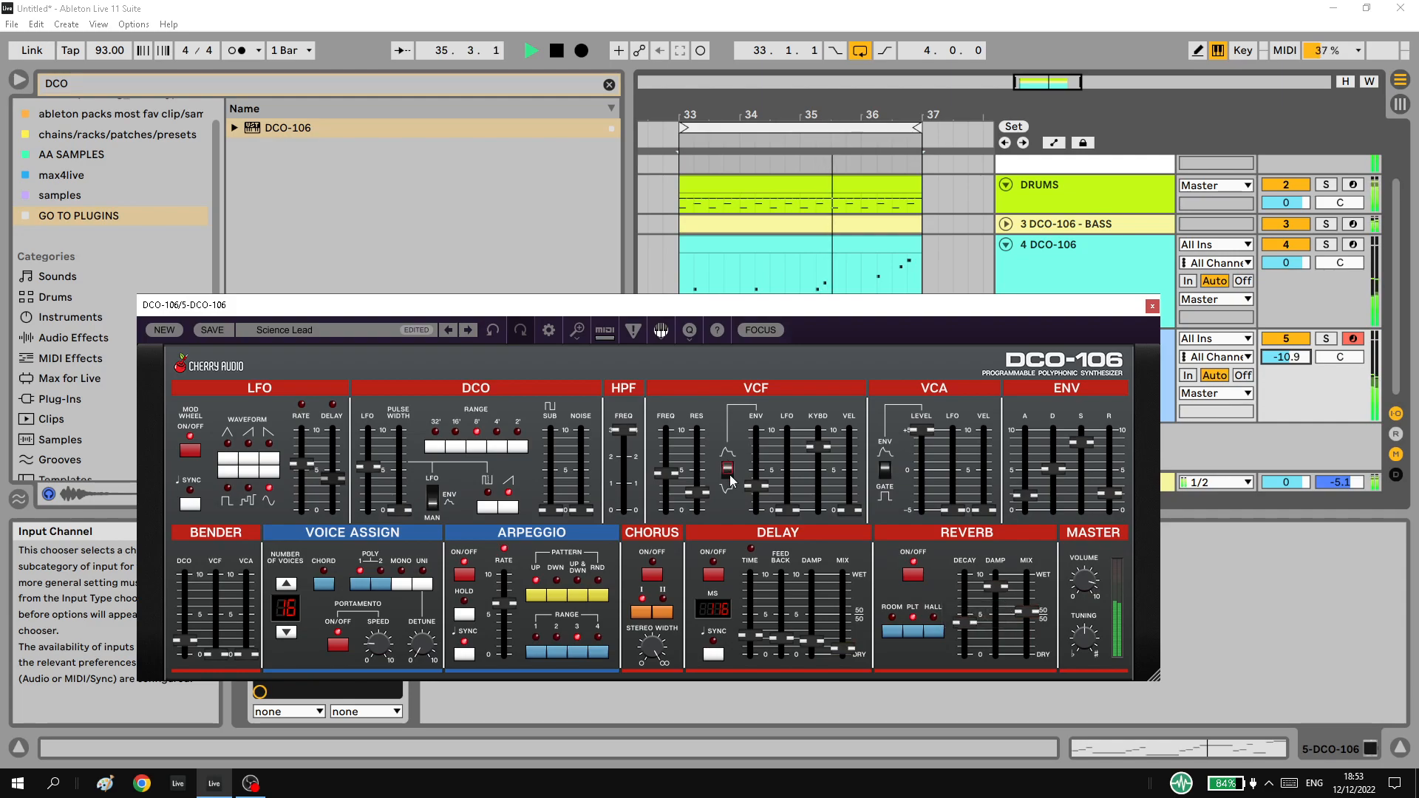
left_click_drag(666, 472, 666, 460)
left_click_drag(965, 622, 992, 635)
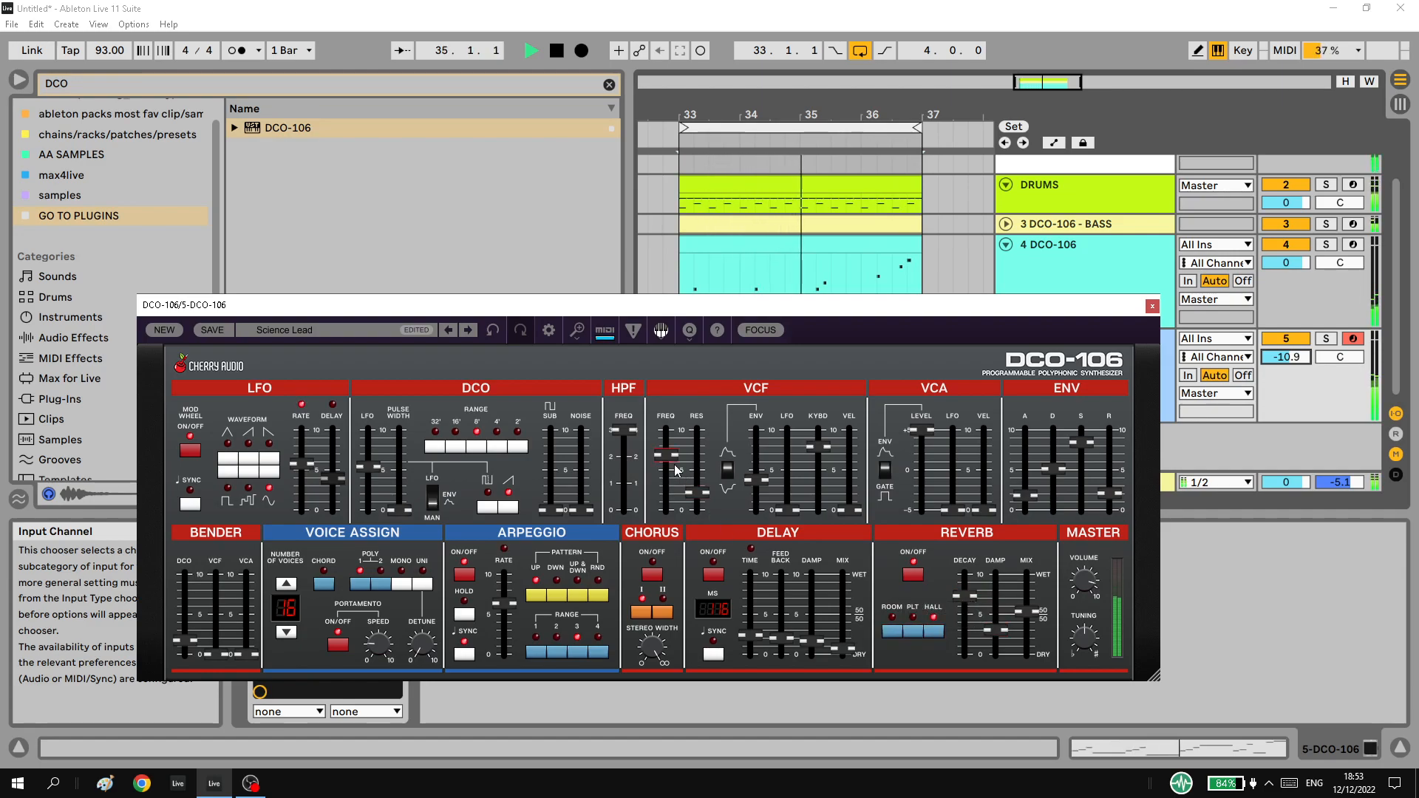
Solo track 5 and lower its DCO-106 filter frequency.
left_click(1326, 339)
left_click_drag(666, 456, 673, 492)
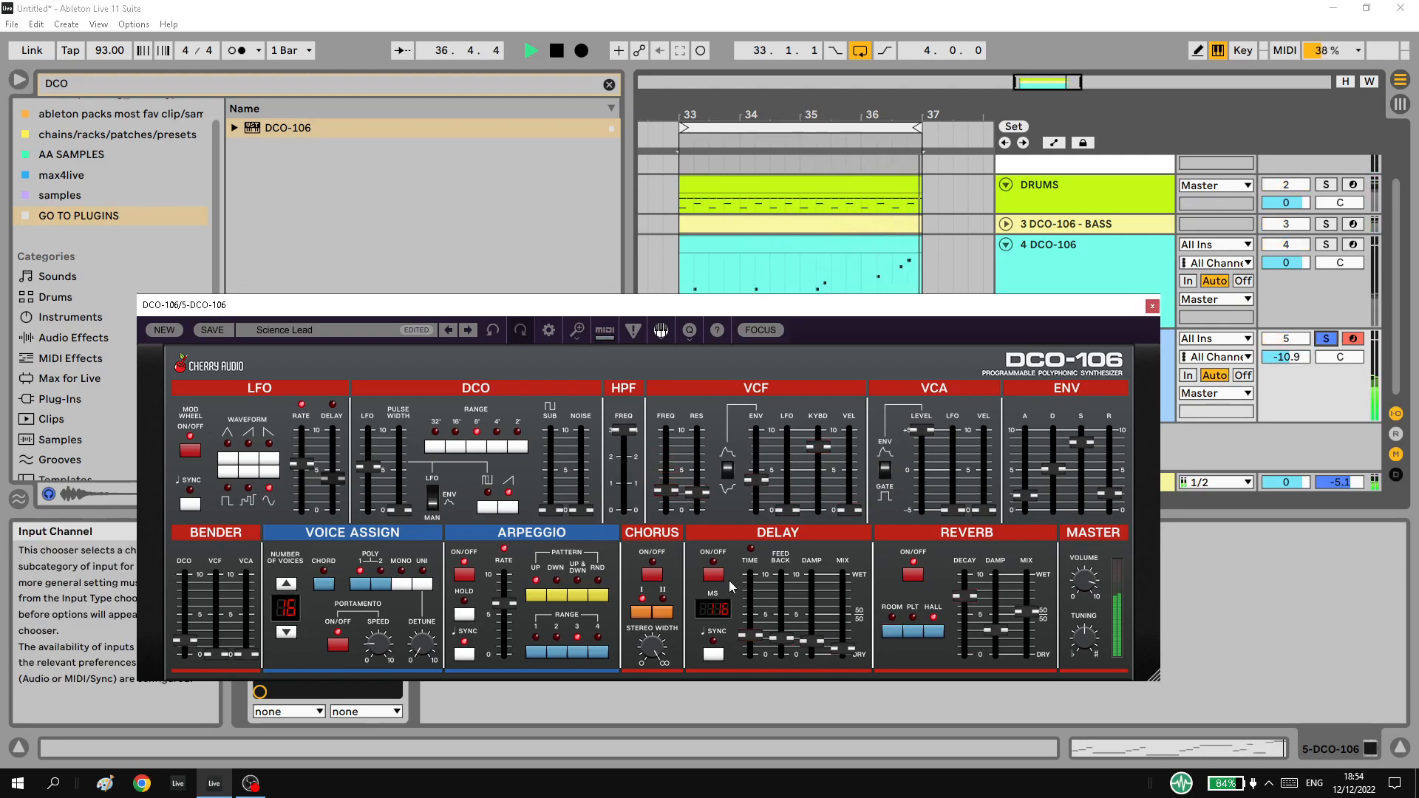
Unsolo track 5 and try the chorus mode and stereo width on its DCO-106.
left_click(1326, 338)
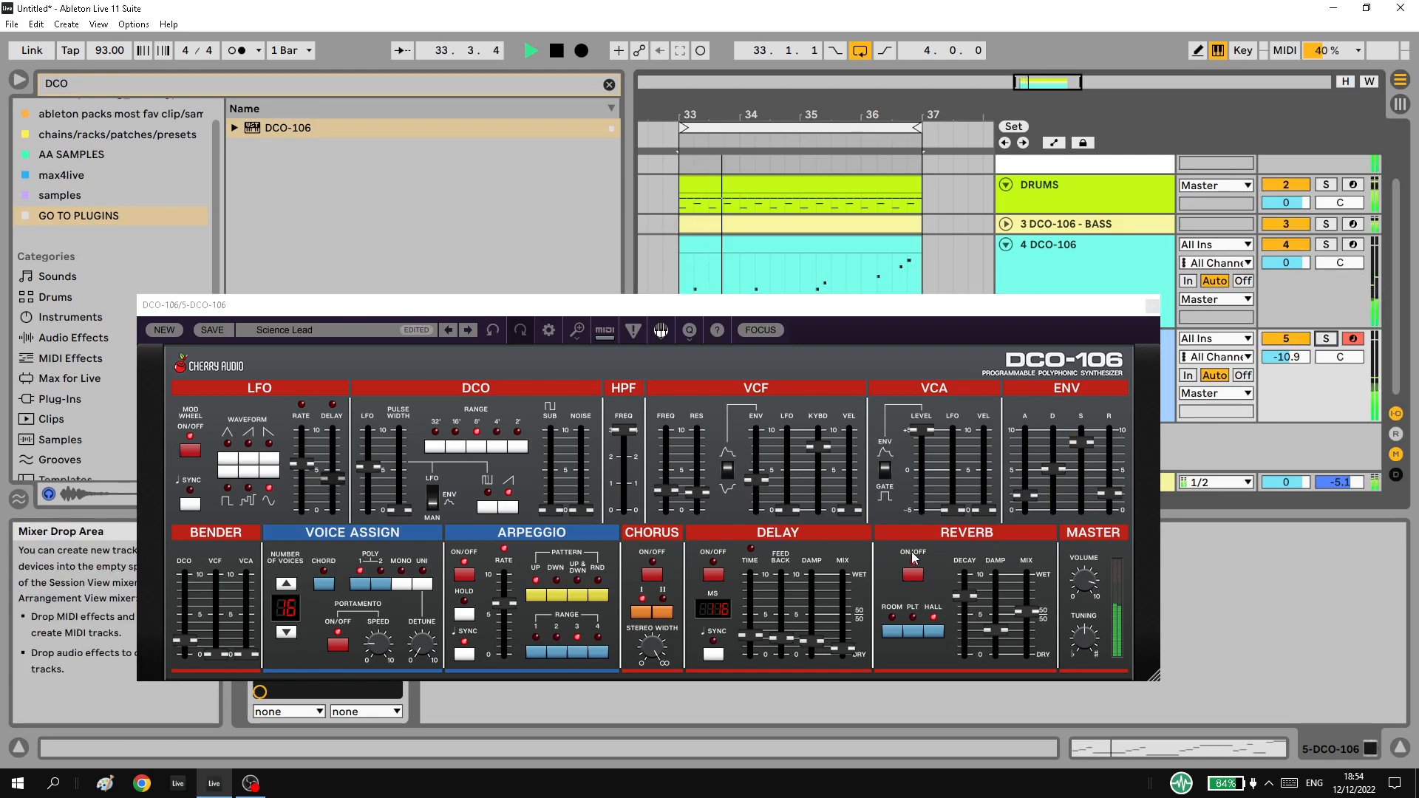
left_click(661, 595)
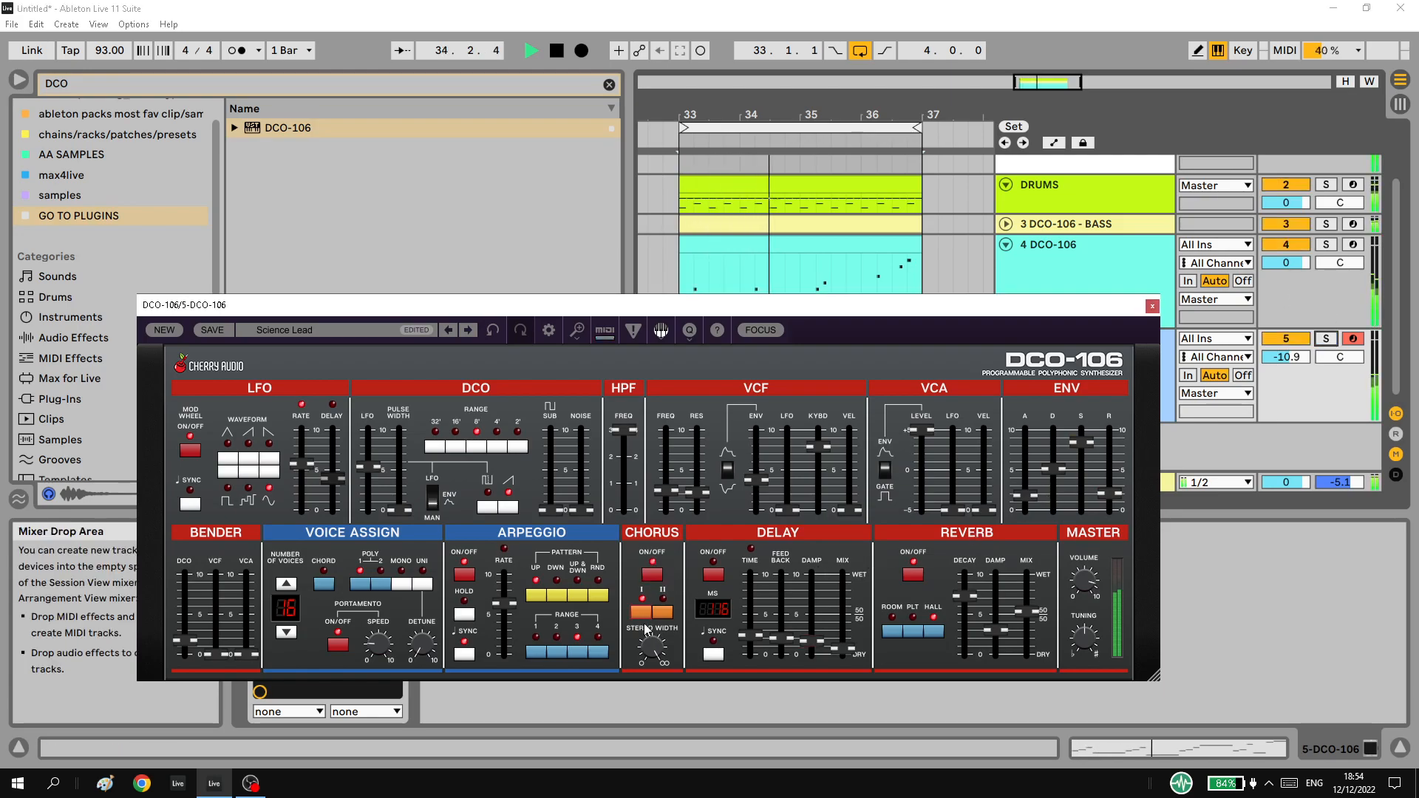
left_click_drag(646, 629, 647, 744)
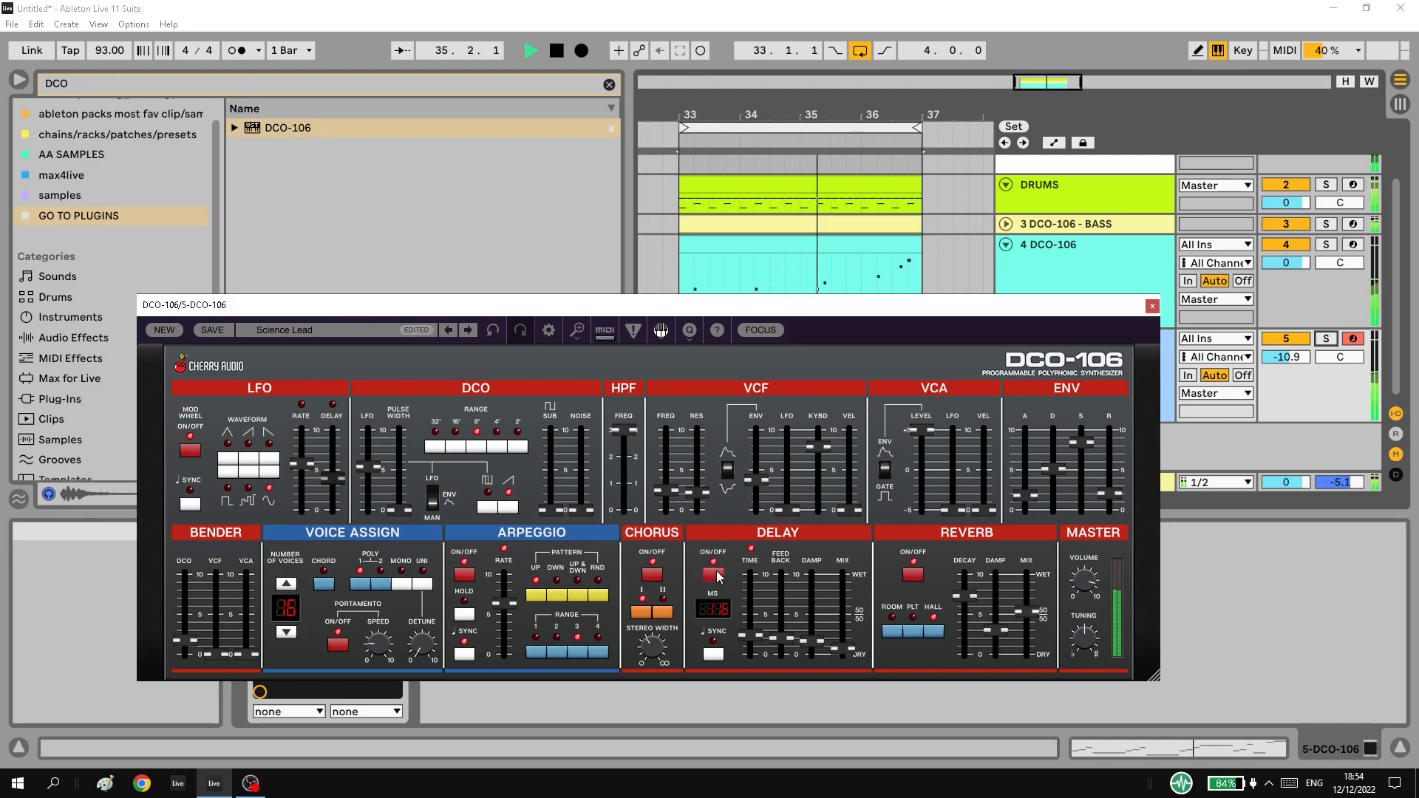
Set track 5's DCO-106 delay to about 645 ms with 70.2% feedback and raise its mix to about 24%.
left_click_drag(751, 635, 781, 596)
left_click(723, 651)
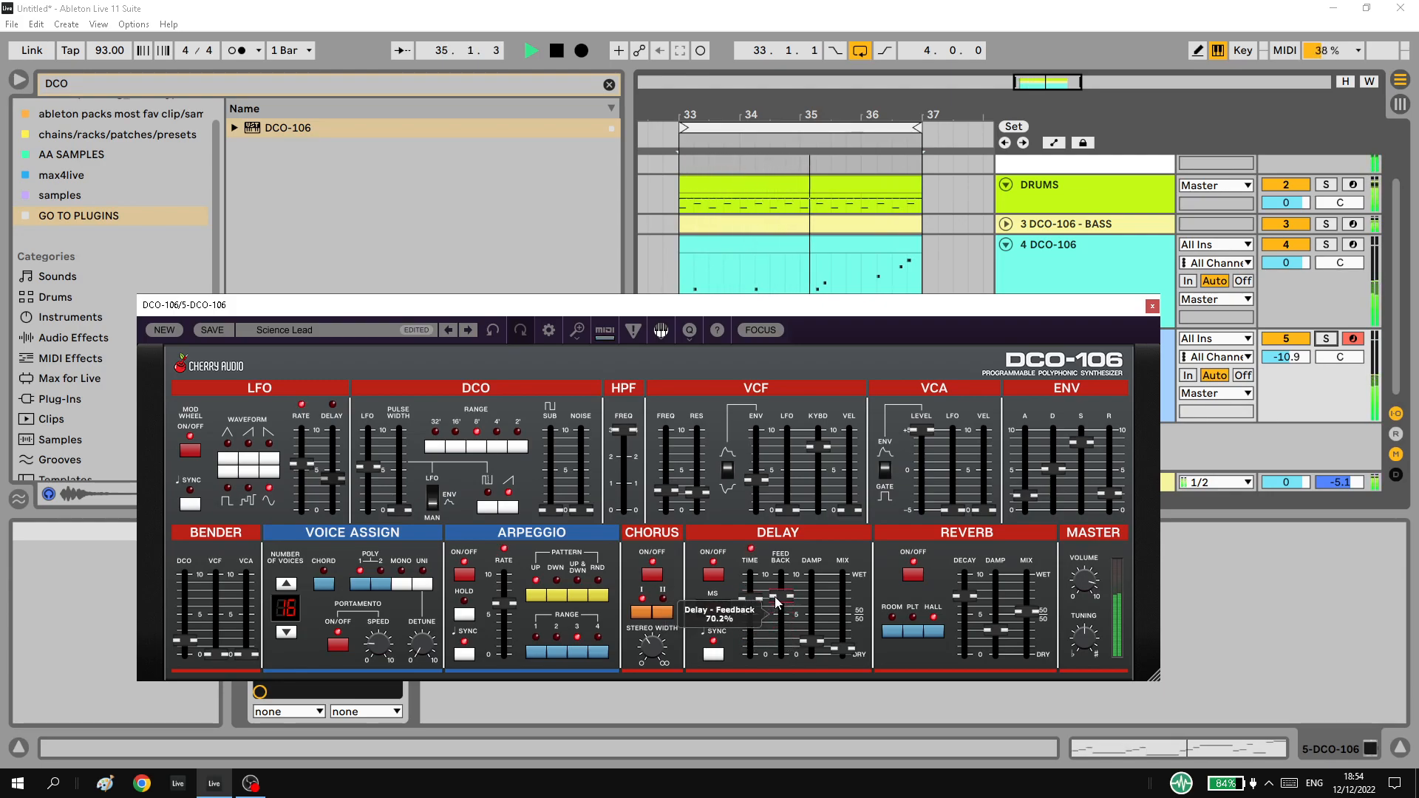
left_click_drag(843, 649, 839, 627)
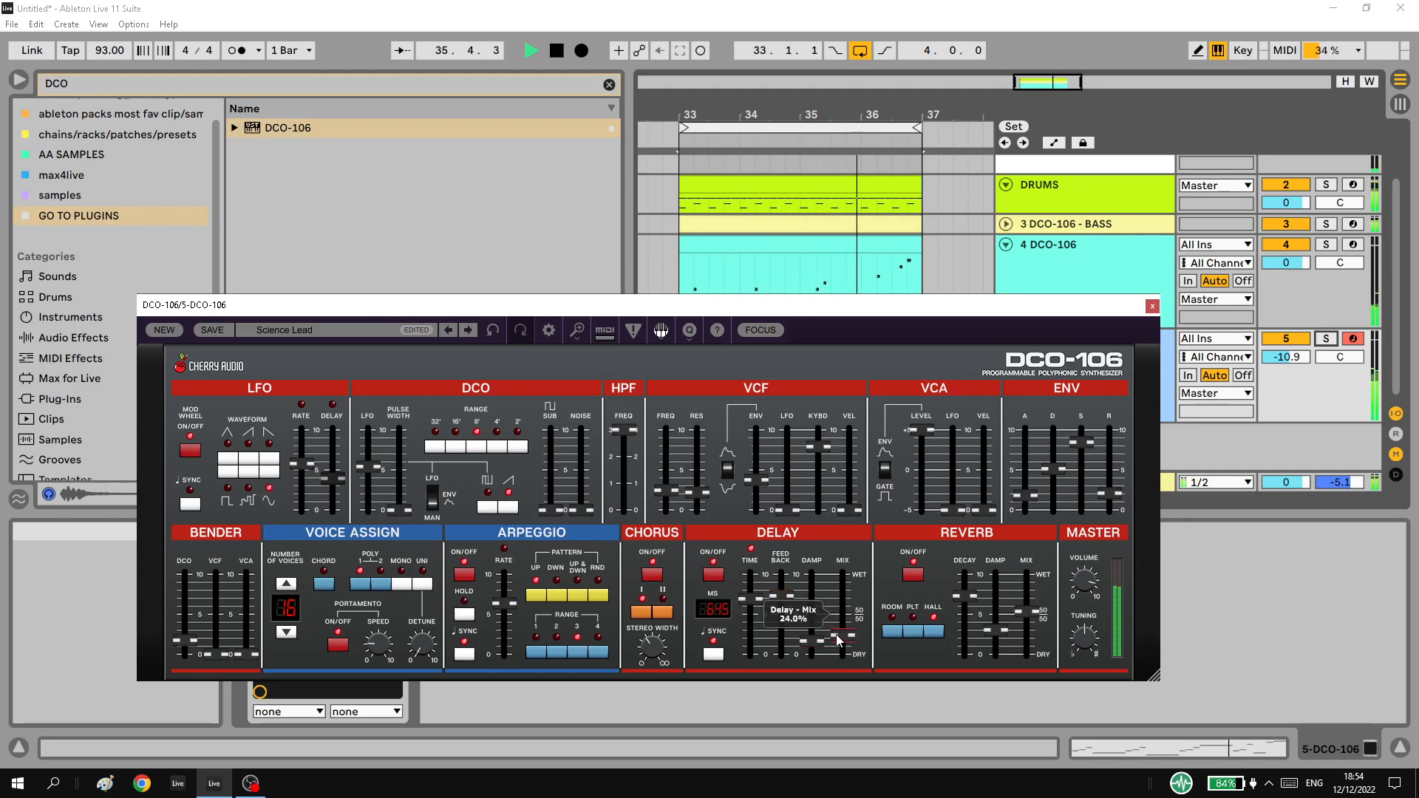
Lower the reverb mix on track 5's DCO-106 and raise its filter frequency slightly.
left_click_drag(667, 491, 669, 491)
left_click_drag(1027, 613, 1034, 637)
left_click_drag(671, 493, 673, 485)
Pan track 5 to 17R and track 4 to 20L, and close the DCO-106 window.
left_click_drag(1339, 358, 1338, 314)
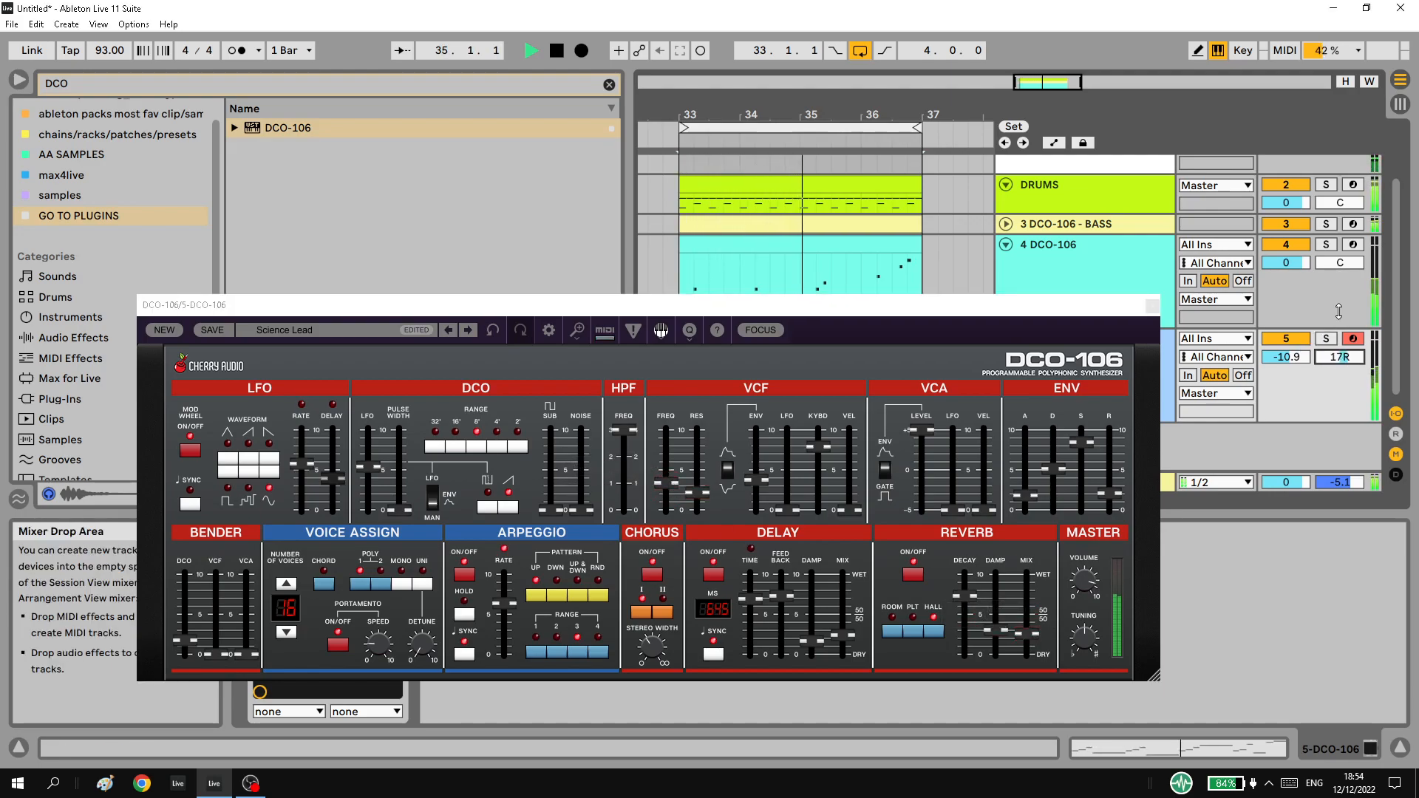
left_click_drag(1339, 262, 1339, 266)
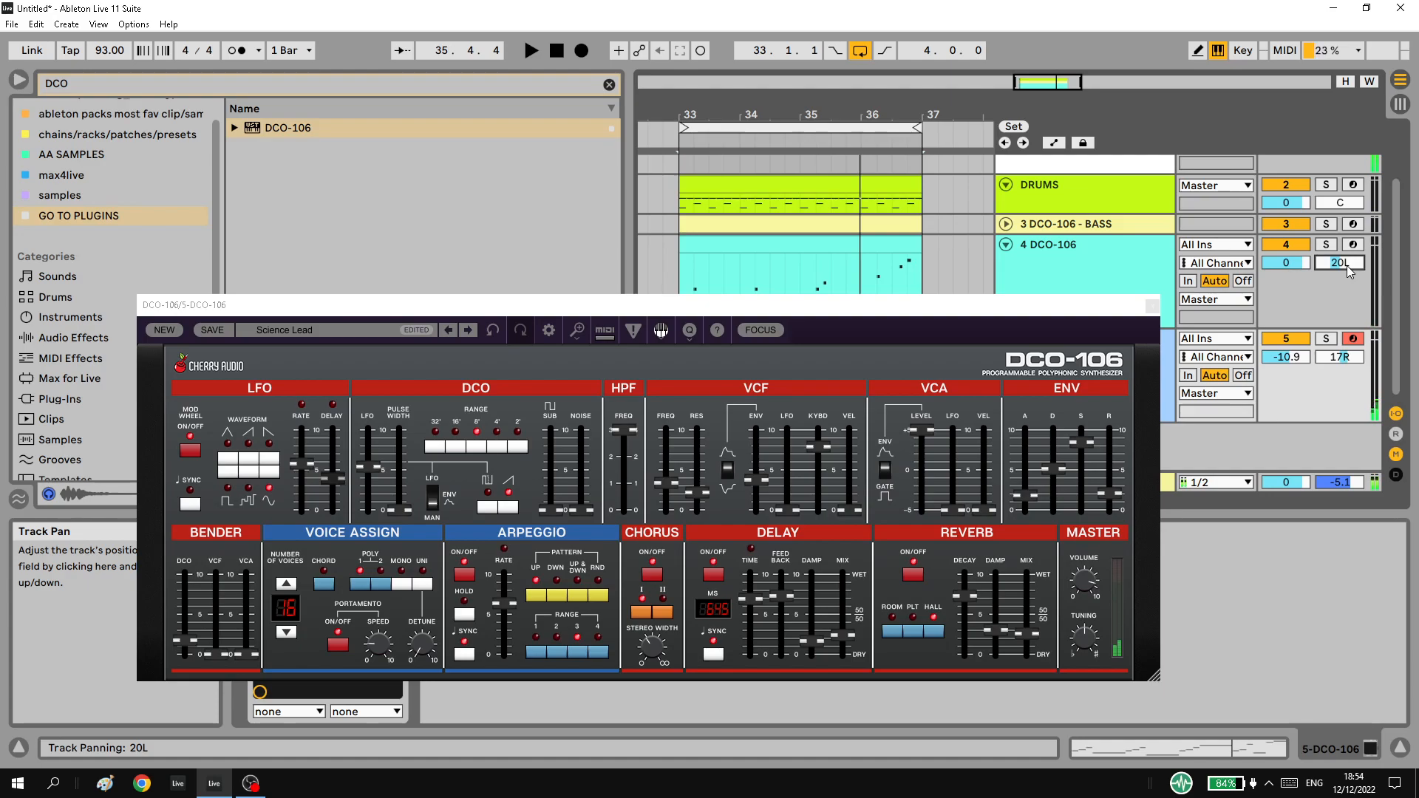
left_click_drag(1150, 316, 1153, 315)
left_click(1156, 305)
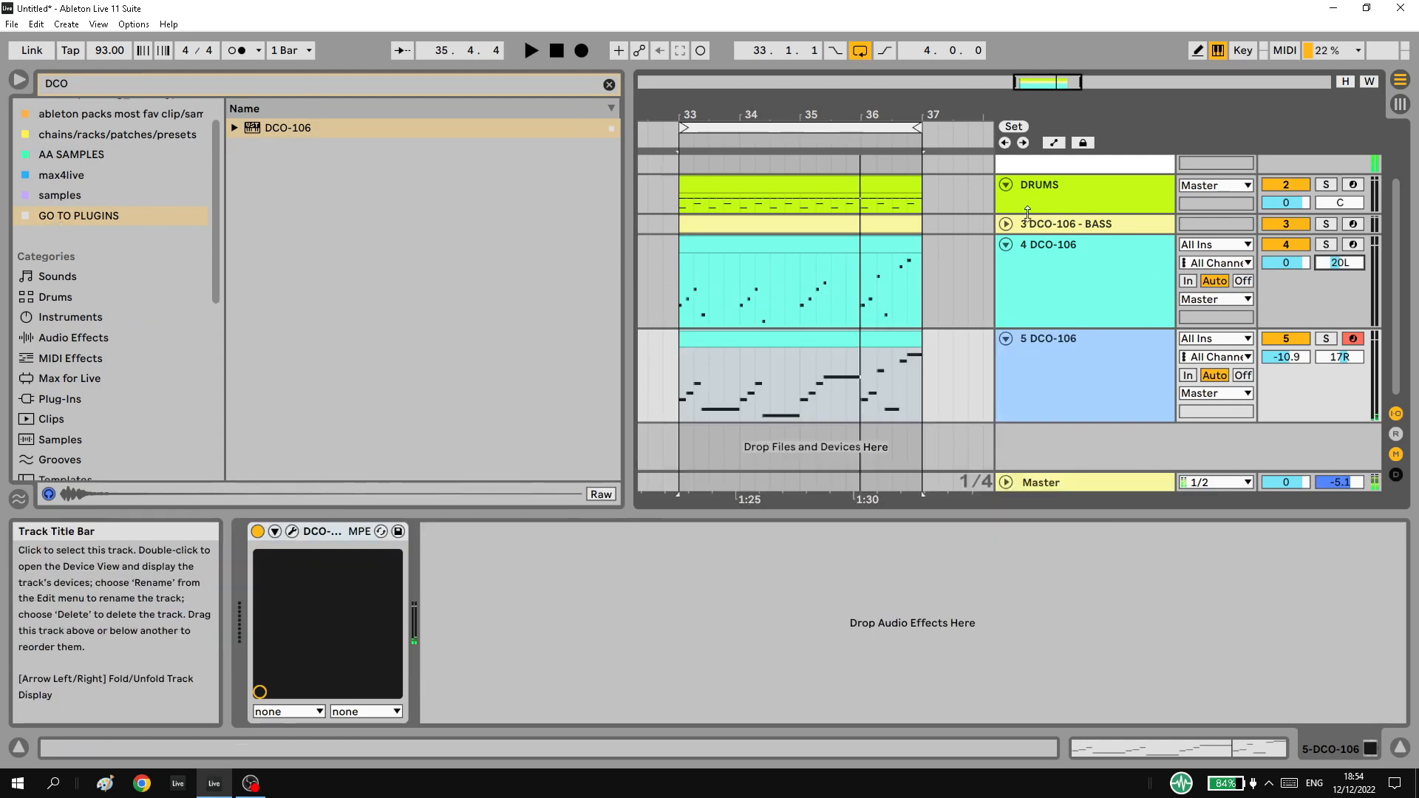
Fold all tracks, add another DCO-106 as a new track 6 below track 5, and unfold it.
left_click(1006, 245, "alt")
left_click_drag(769, 105, 769, 62)
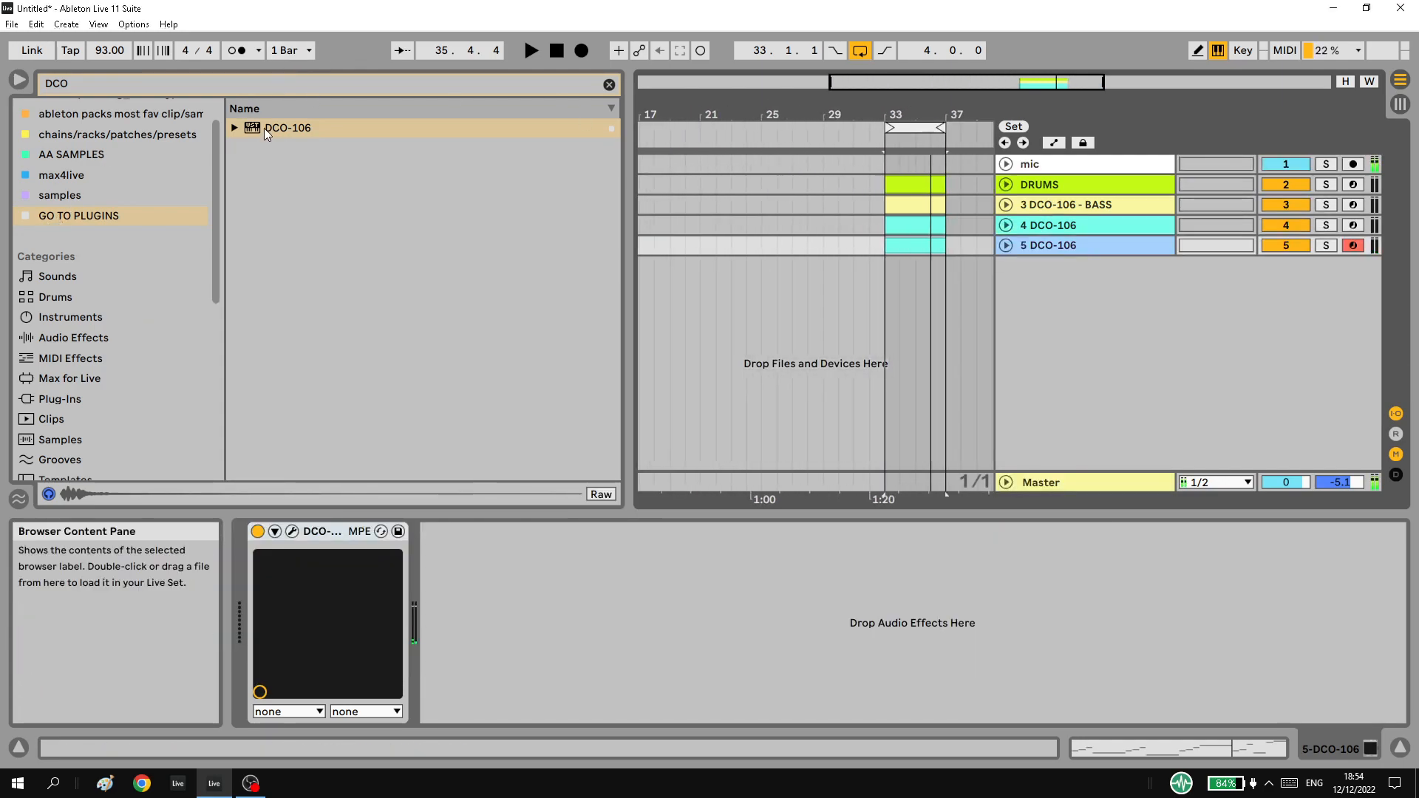
left_click_drag(266, 129, 937, 277)
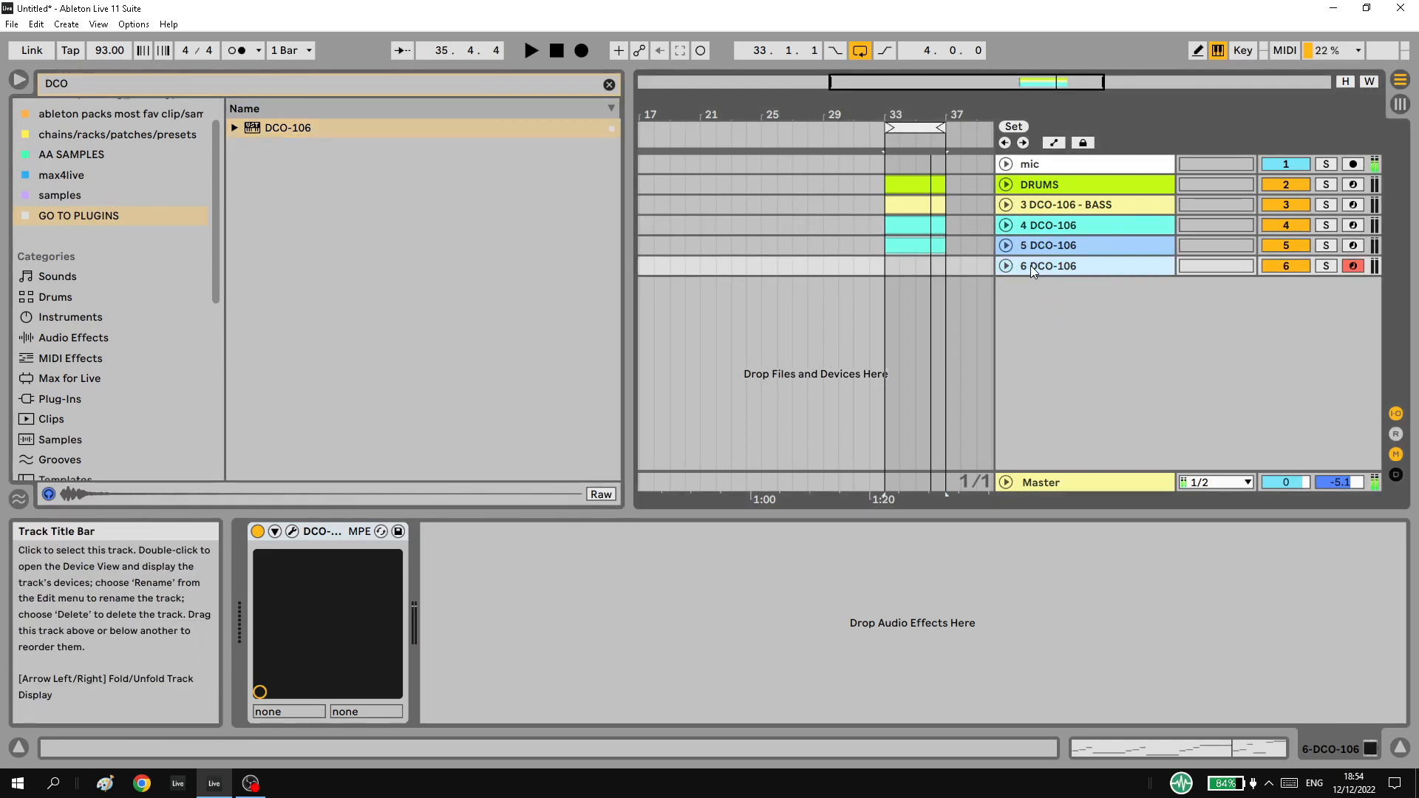
left_click(1007, 267)
Copy the bass clip to track 6 at bar 25 and duplicate its A#2 note up to C#3.
left_click_drag(922, 205, 760, 296)
double_click(760, 296)
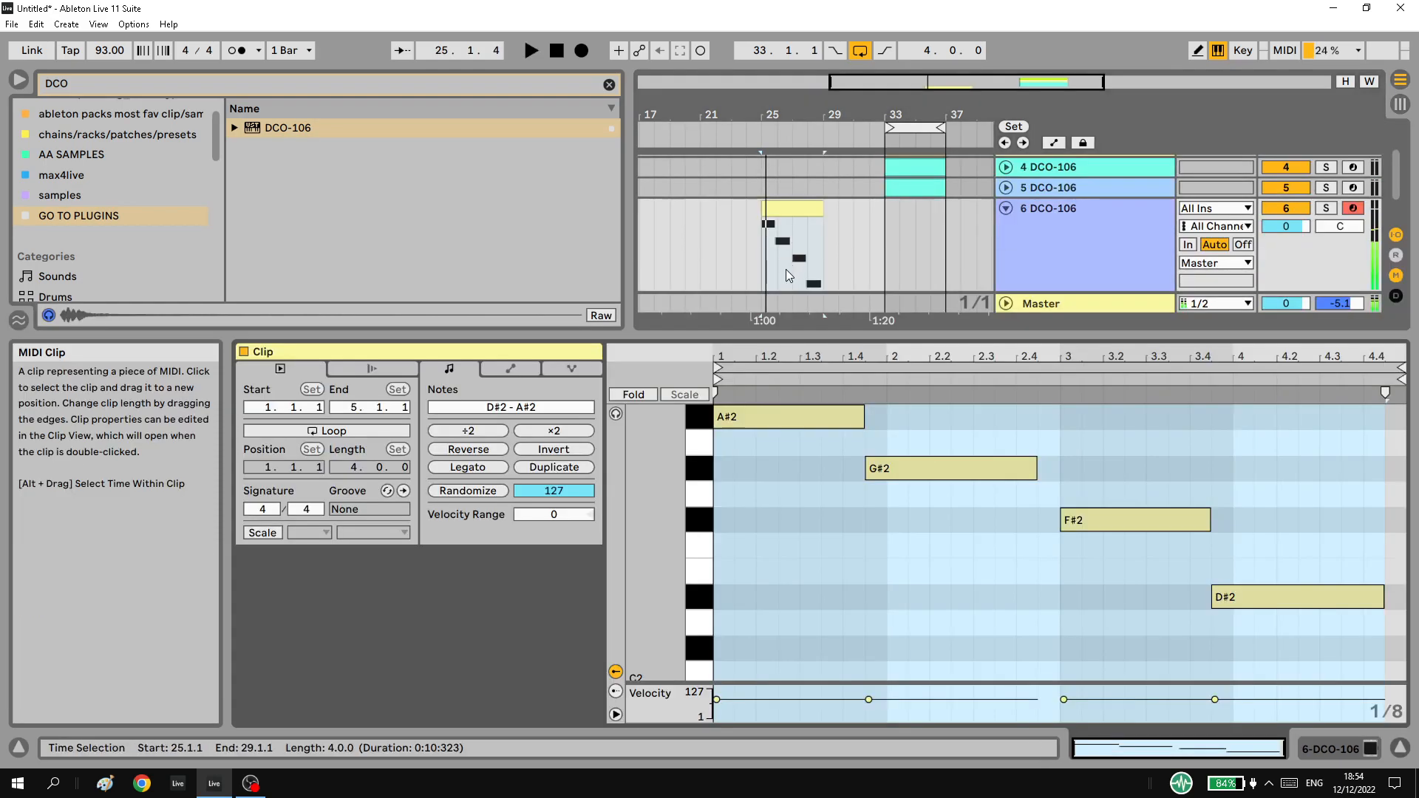
left_click_drag(826, 496, 813, 429)
key("shift+Tab")
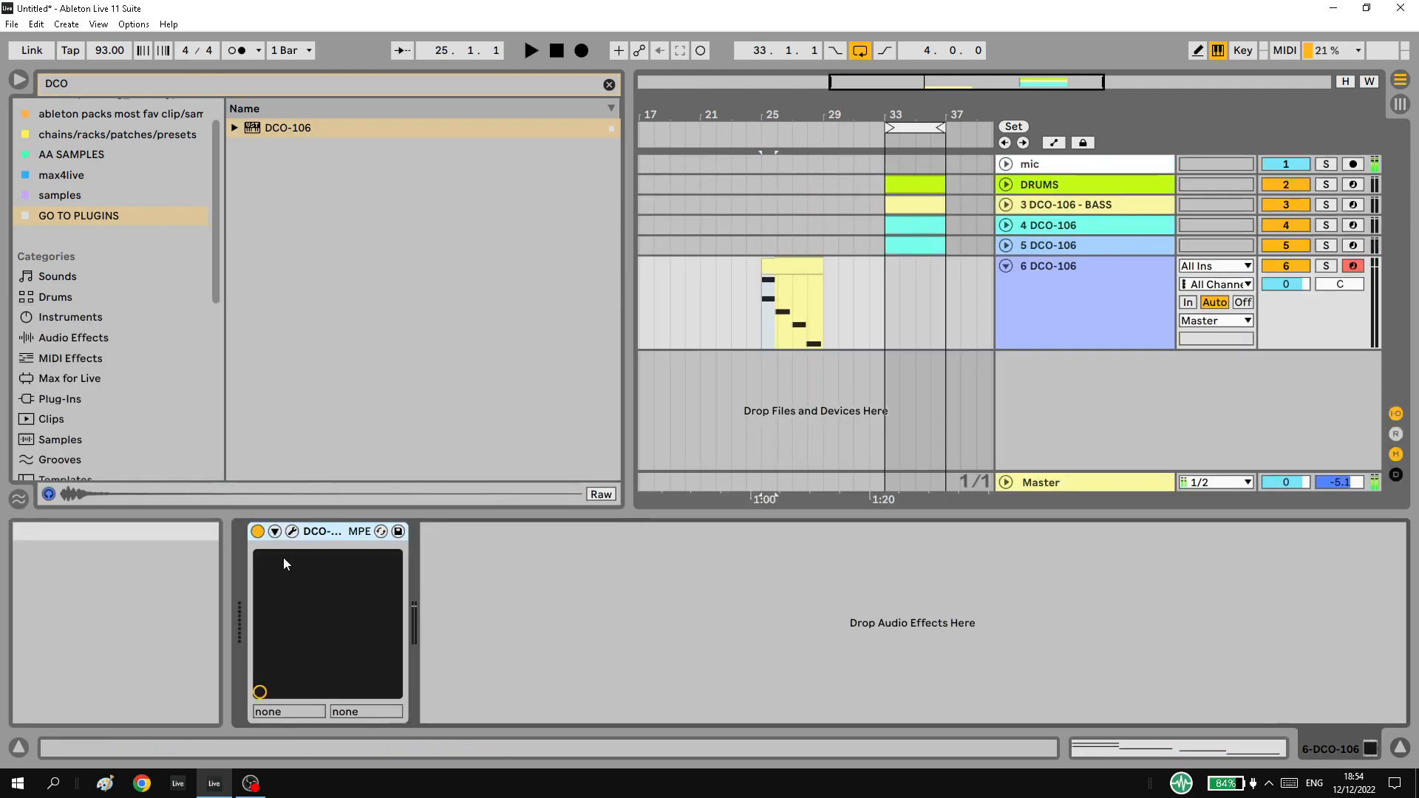
Audition the Pads presets Deep Souls and Gliding Moods on track 6's DCO-106 and set the track volume to -10.5 dB.
left_click(292, 532)
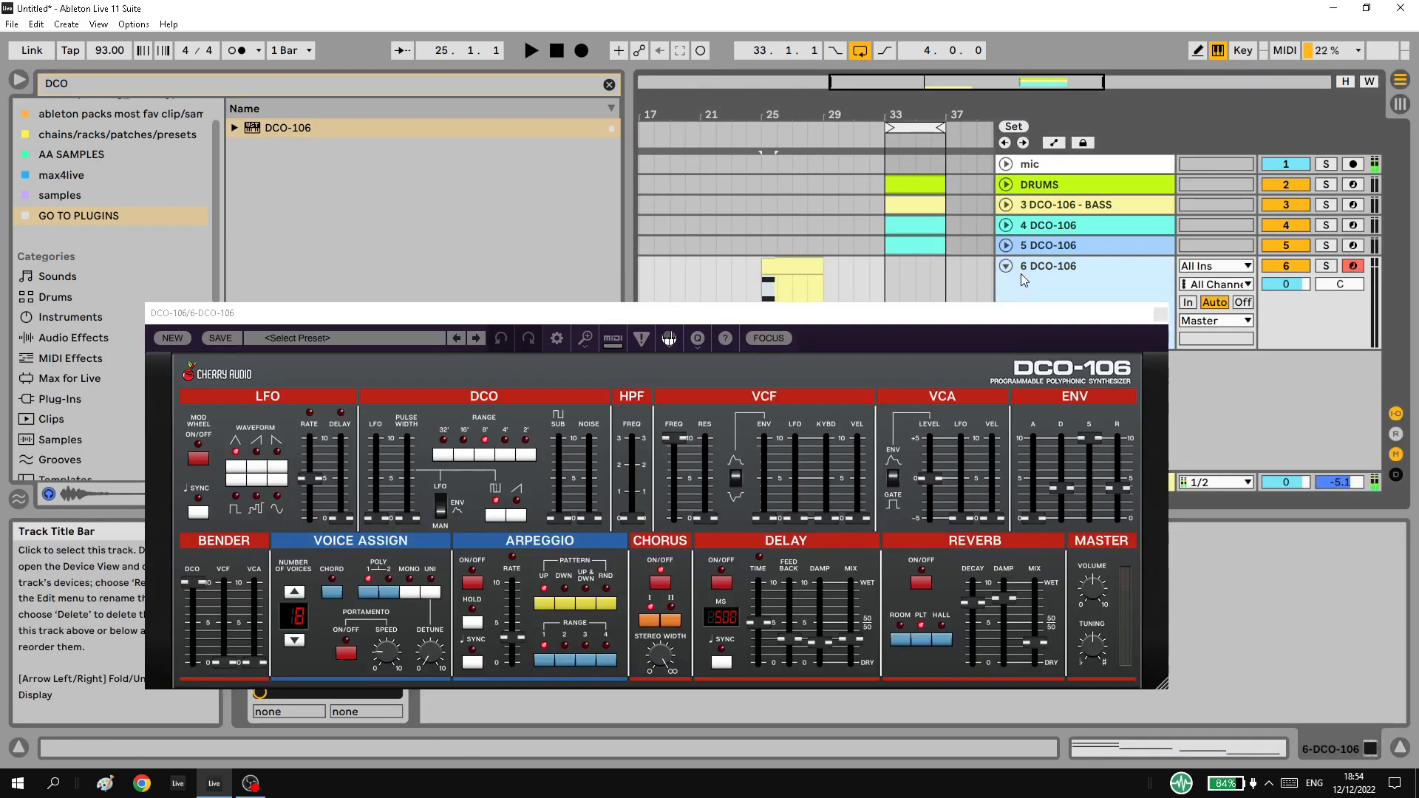
left_click(295, 338)
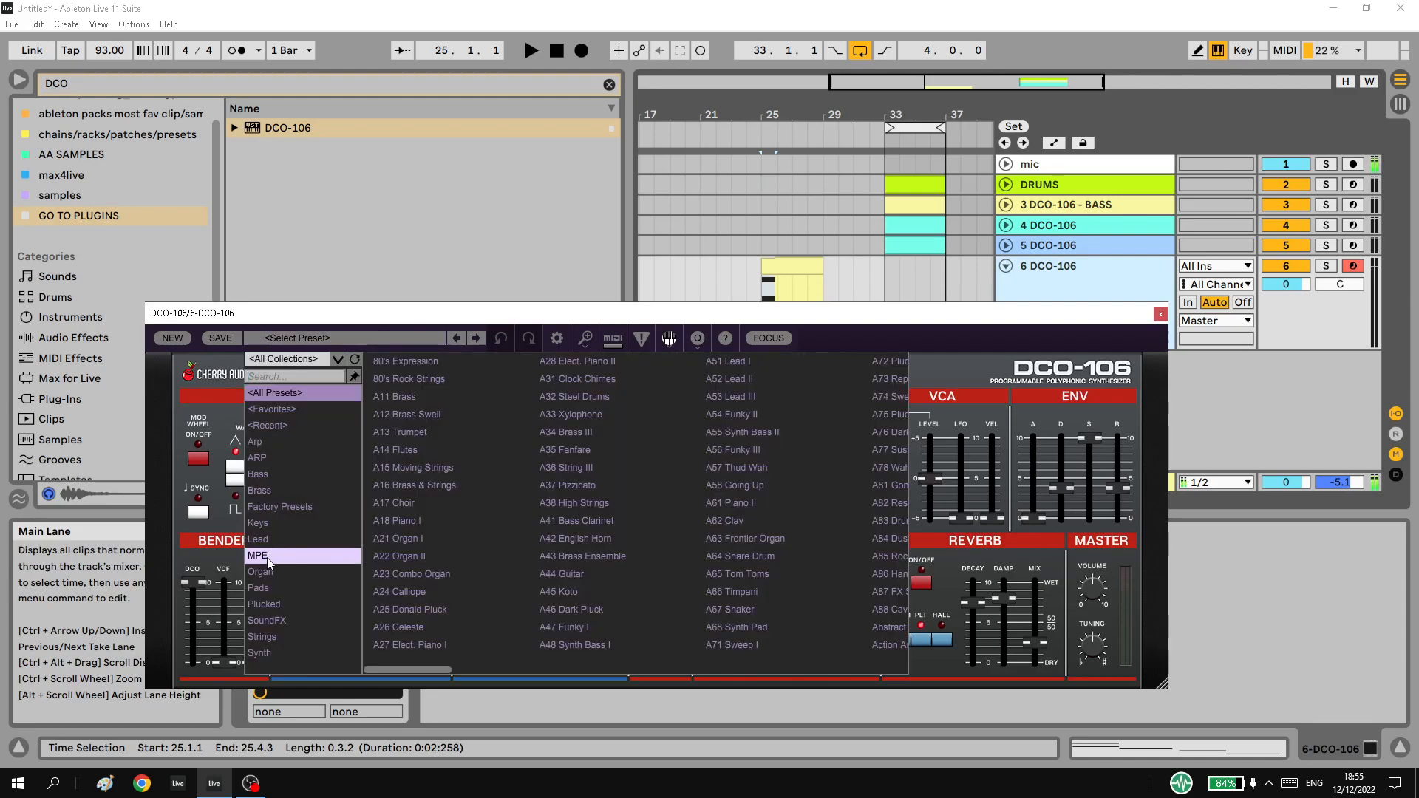
left_click(258, 588)
left_click(443, 484)
key("space")
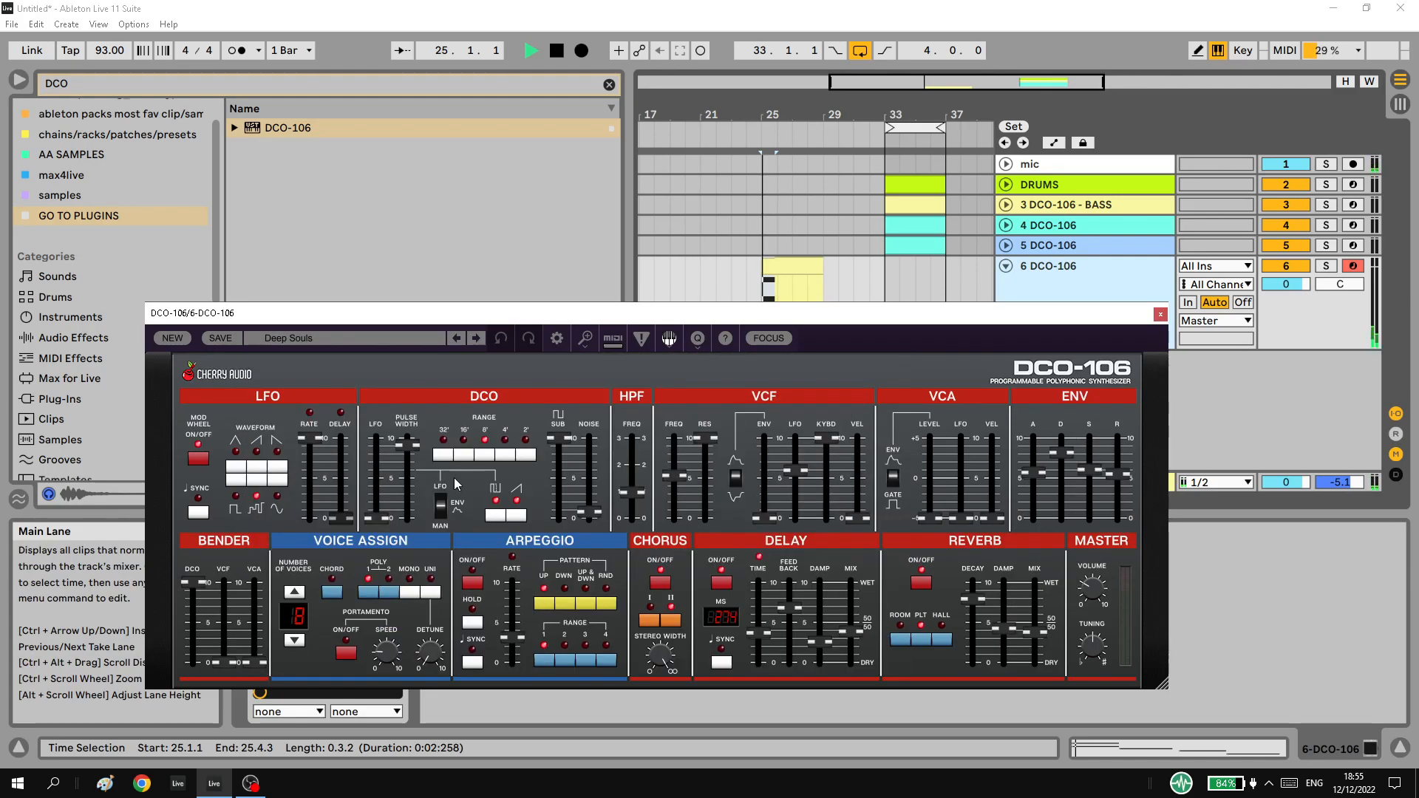
left_click(474, 342)
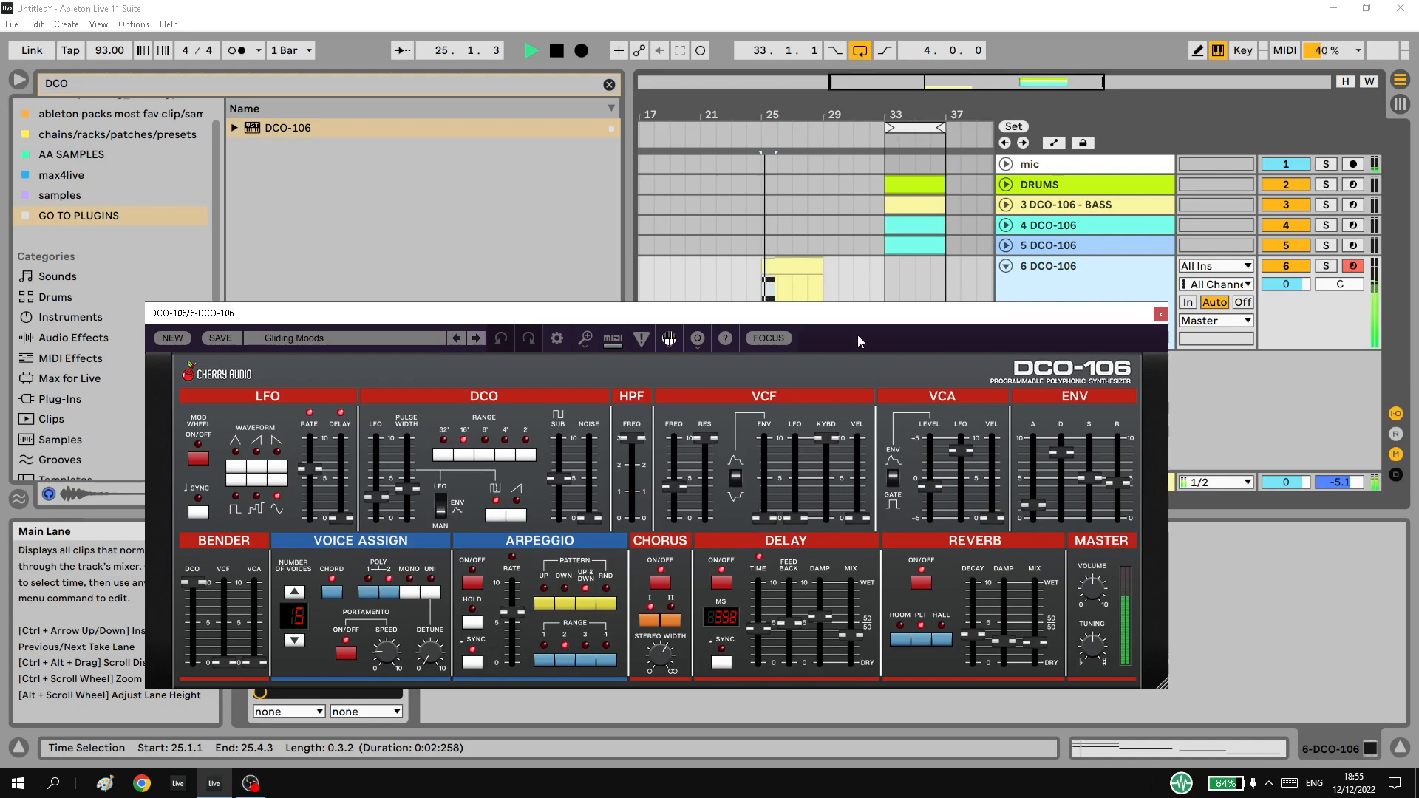
left_click_drag(1286, 284, 1286, 354)
Add a B2 note above the first G#2 in track 6's clip and play it back.
double_click(784, 265)
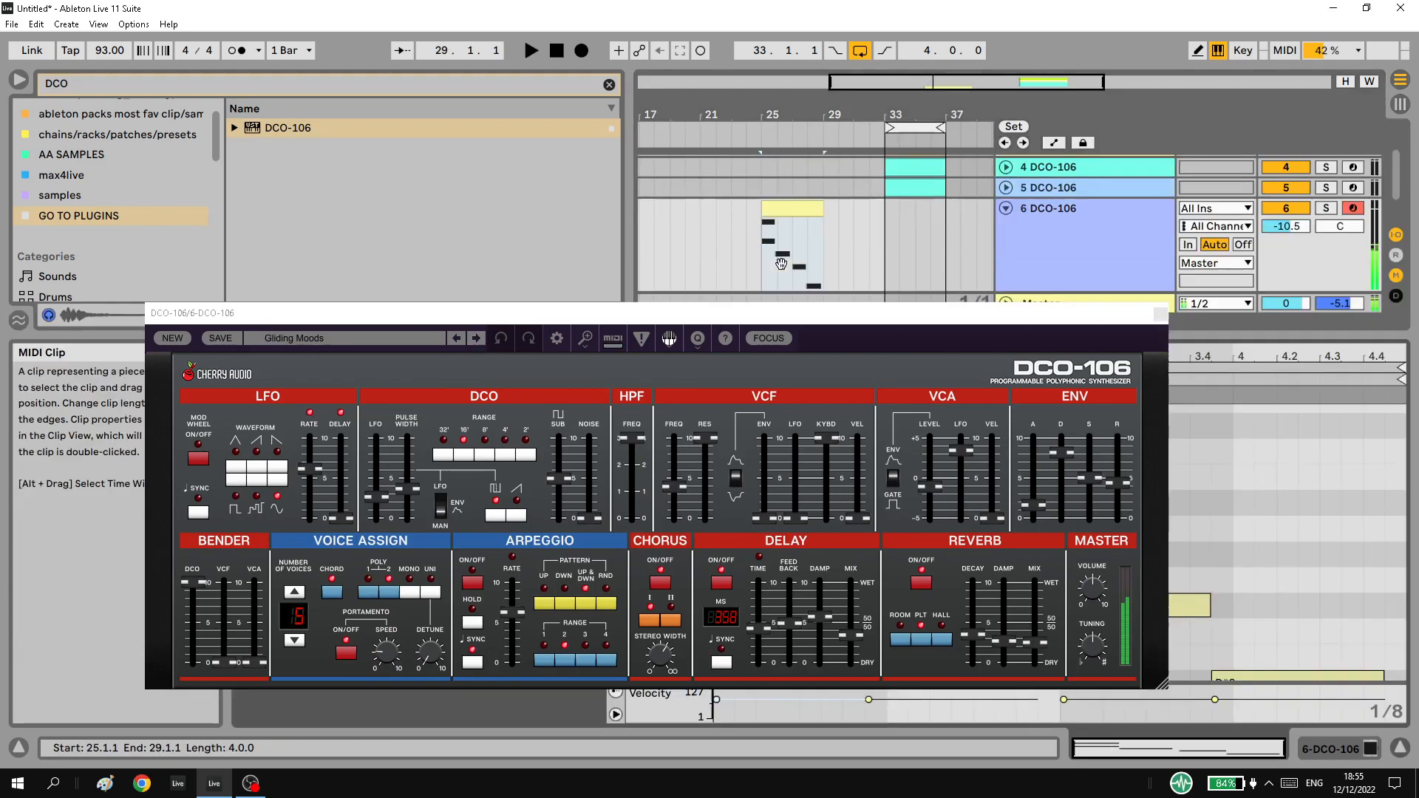
left_click(1160, 314)
left_click_drag(807, 431, 953, 470)
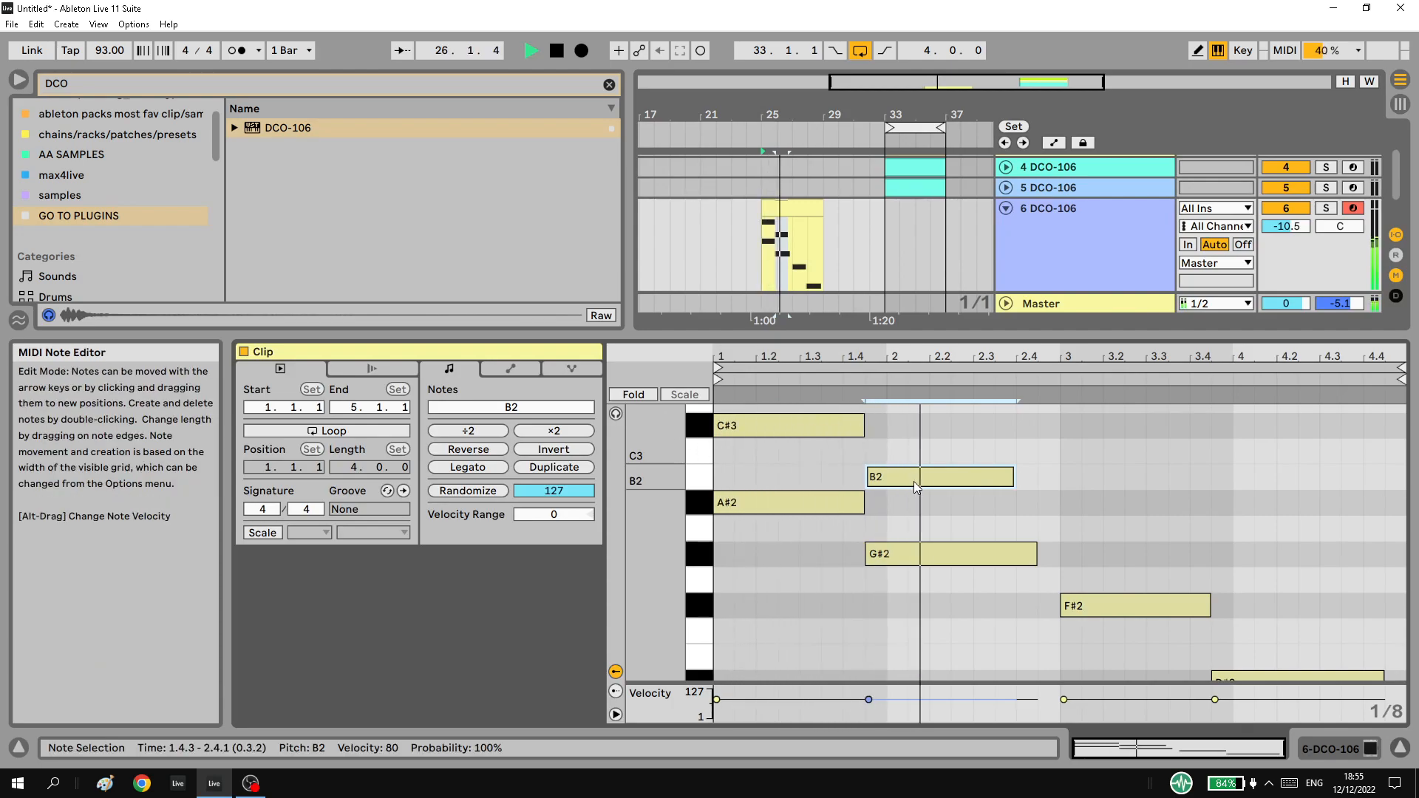
left_click(1335, 750)
key("space")
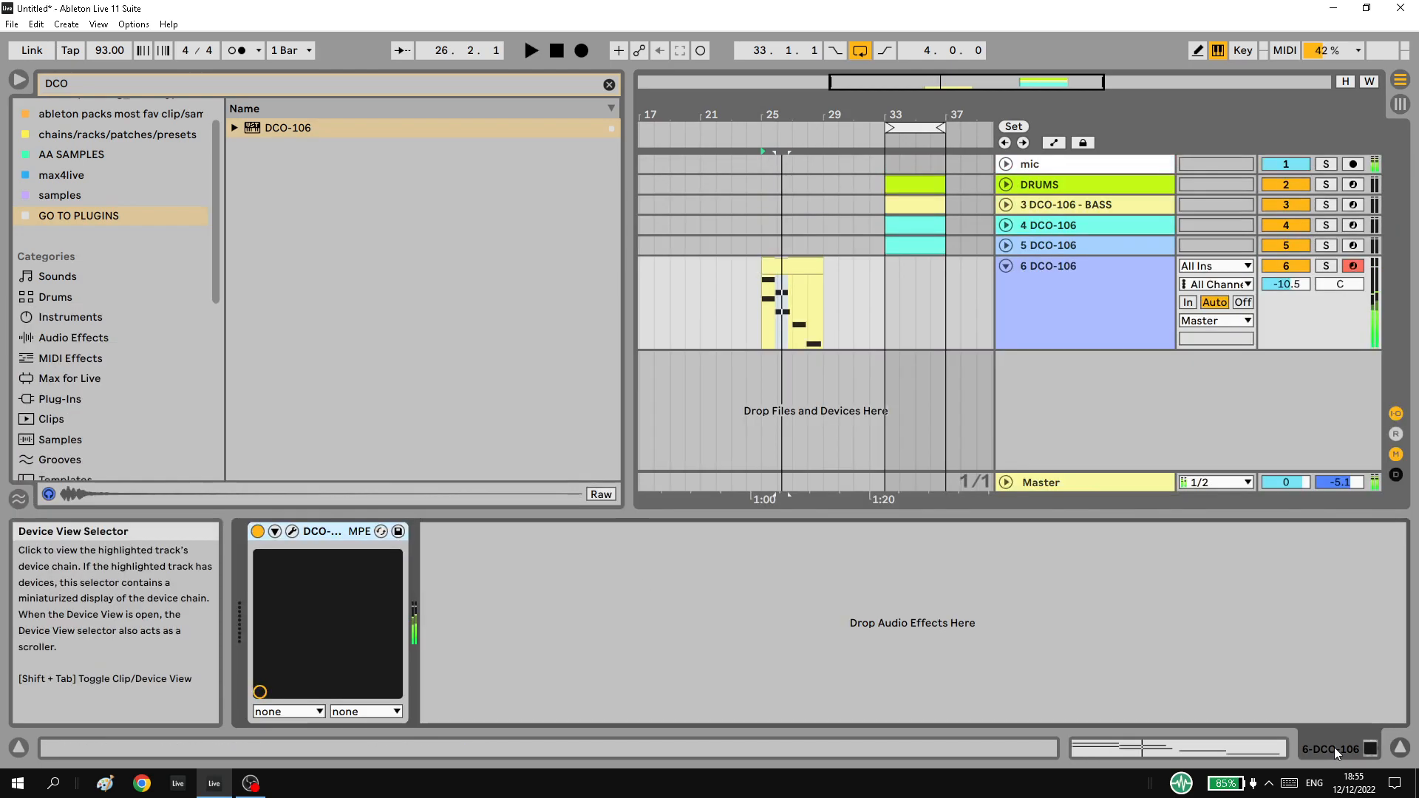
Switch track 6's DCO-106 to the Haunting Pad preset, audition it and close the plugin window.
left_click(293, 532)
key("space")
left_click(474, 337)
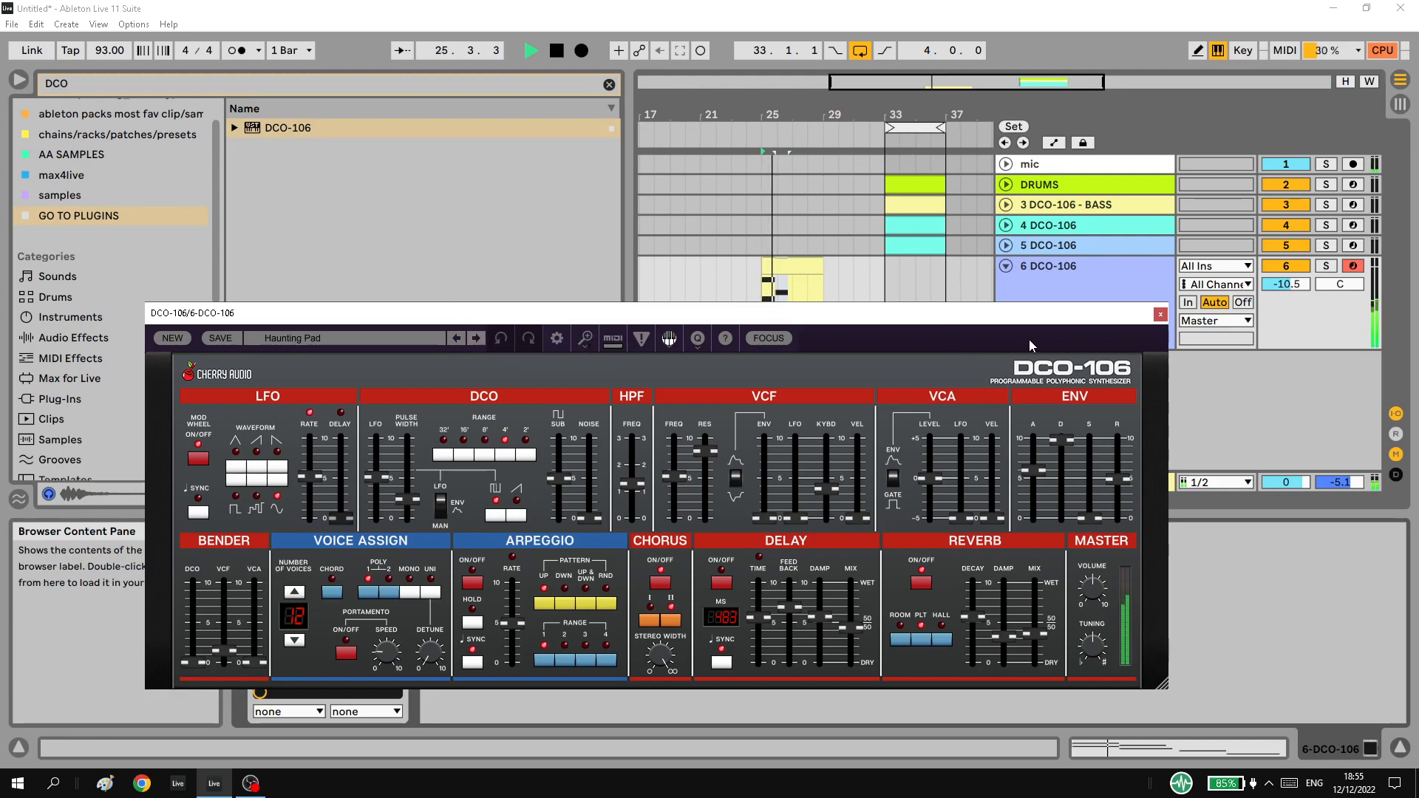
left_click(1161, 314)
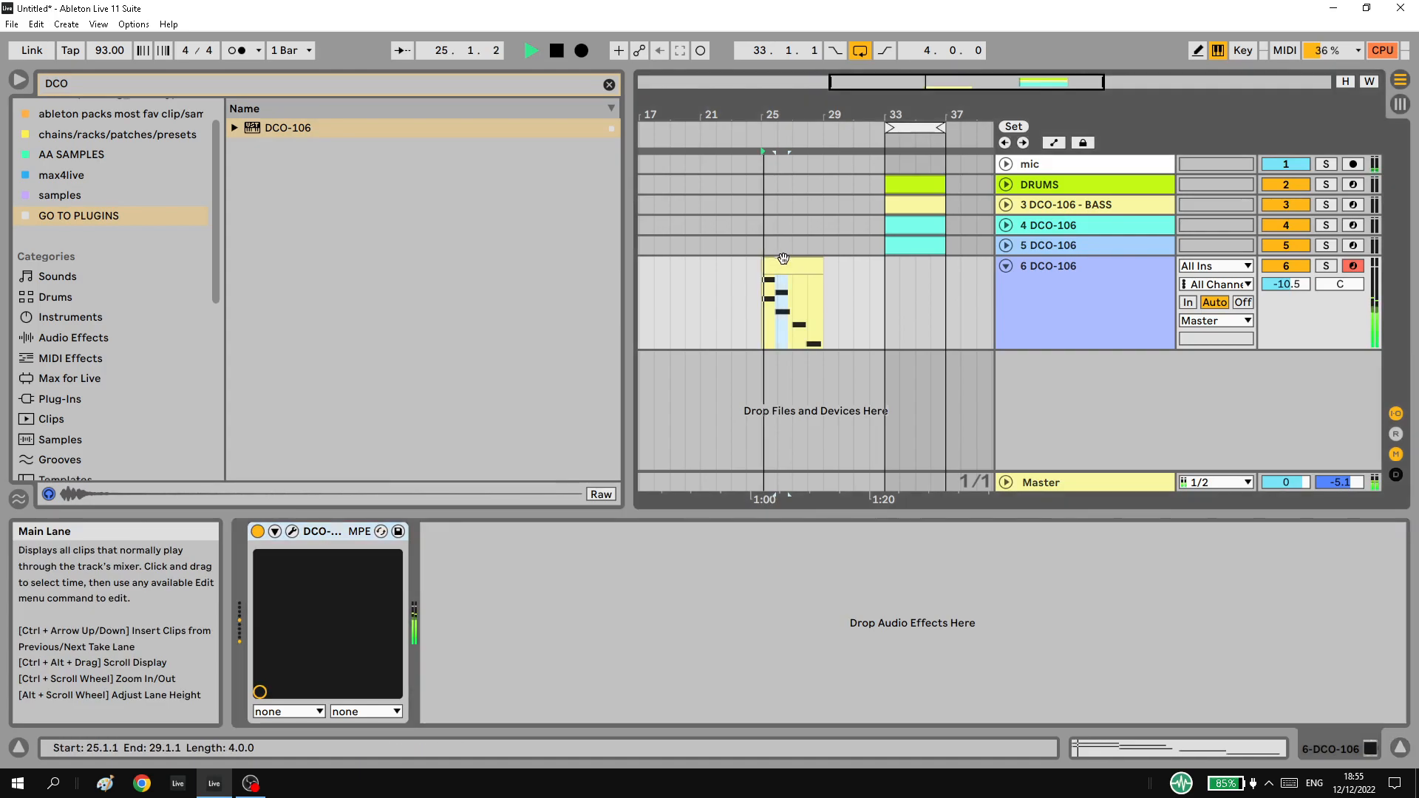
Move the B2 note in track 6's clip up to D#3 and play the chords.
double_click(794, 355)
left_click_drag(884, 479, 911, 412)
key("space")
scroll(912, 421, "up", 3)
Add a C#3 note above F#2 at beat 3 and a G#2 note at beat 4 of the clip's ruler.
left_click_drag(772, 541, 1090, 541)
scroll(1090, 541, "down", 3)
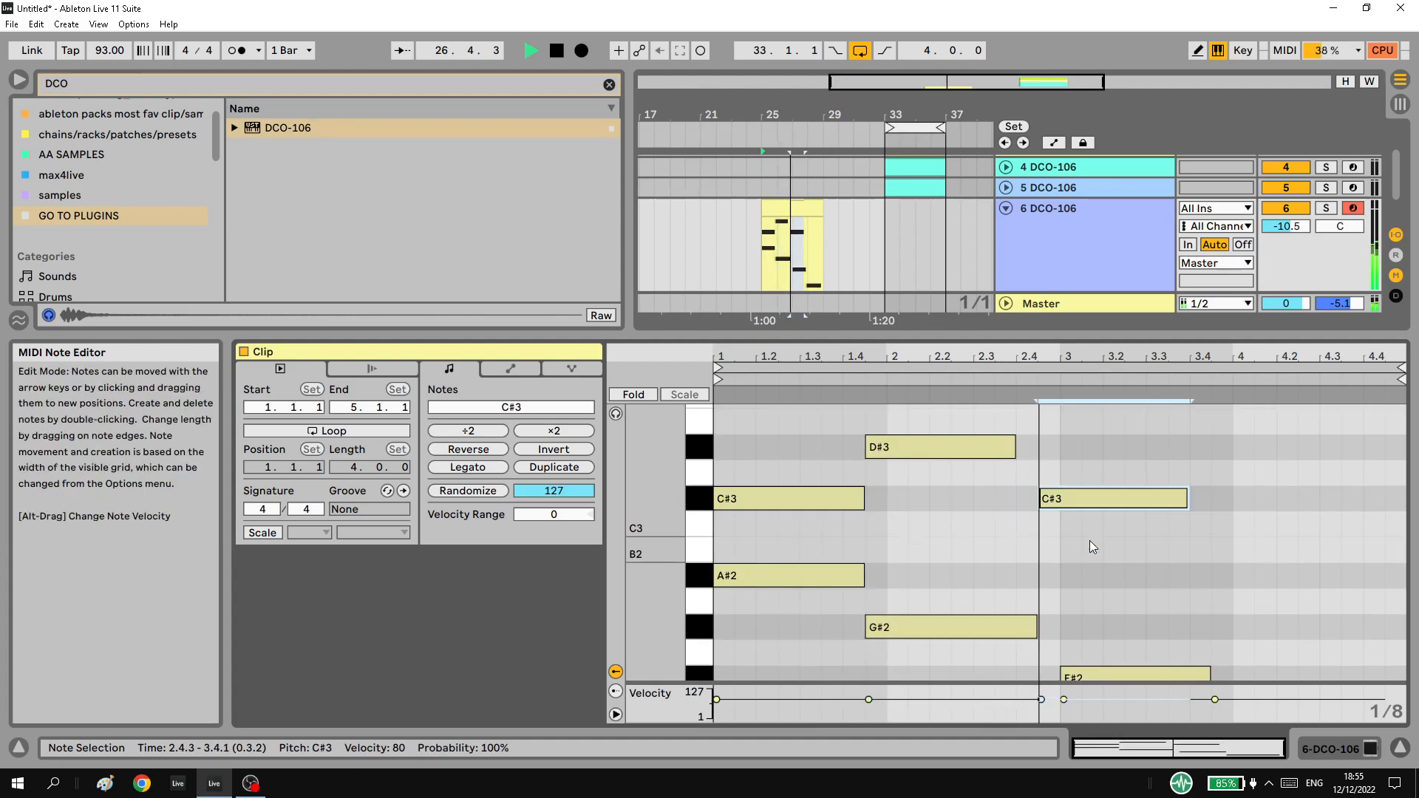
left_click_drag(1083, 463, 1274, 482)
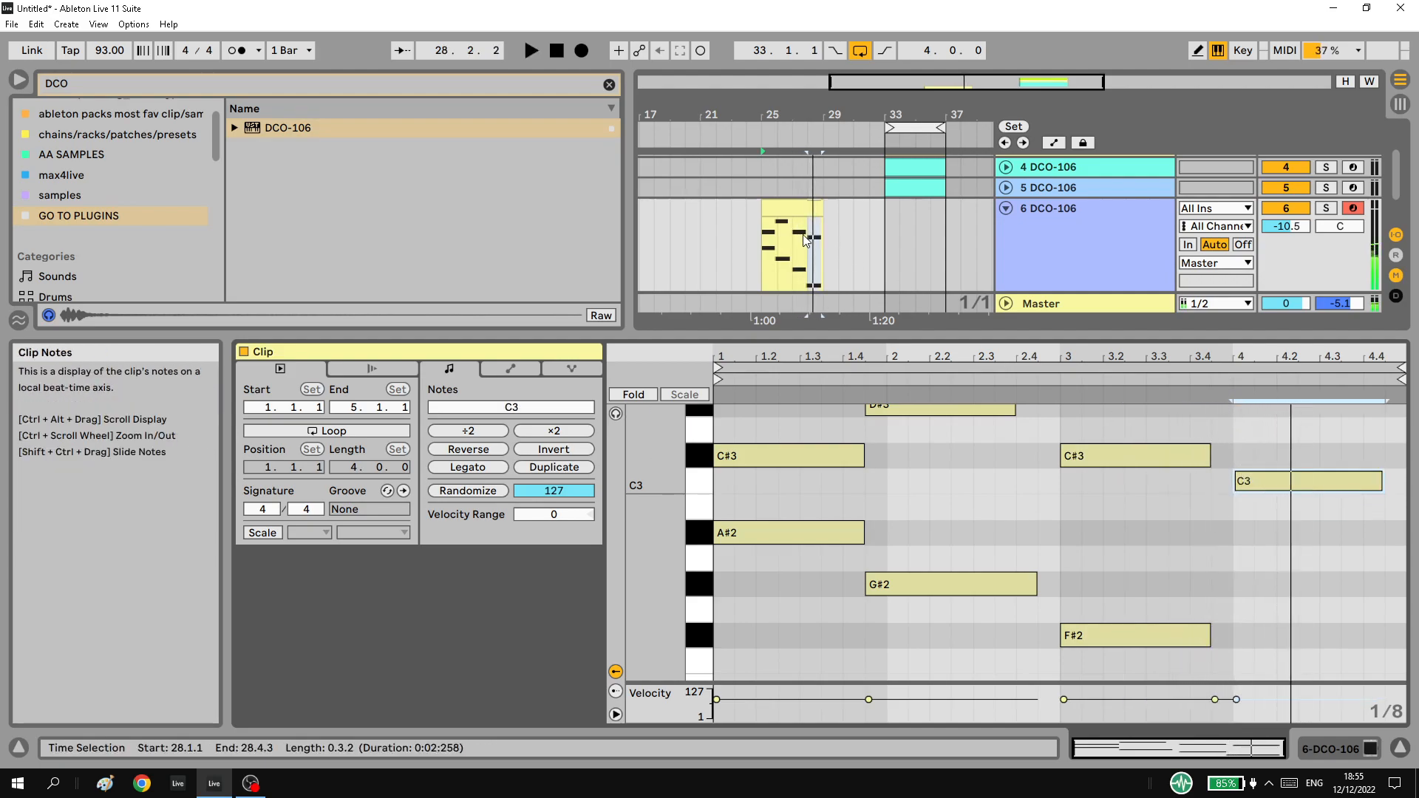
key("space")
left_click_drag(1277, 484, 1272, 582)
key("space")
key("space")
left_click(764, 248)
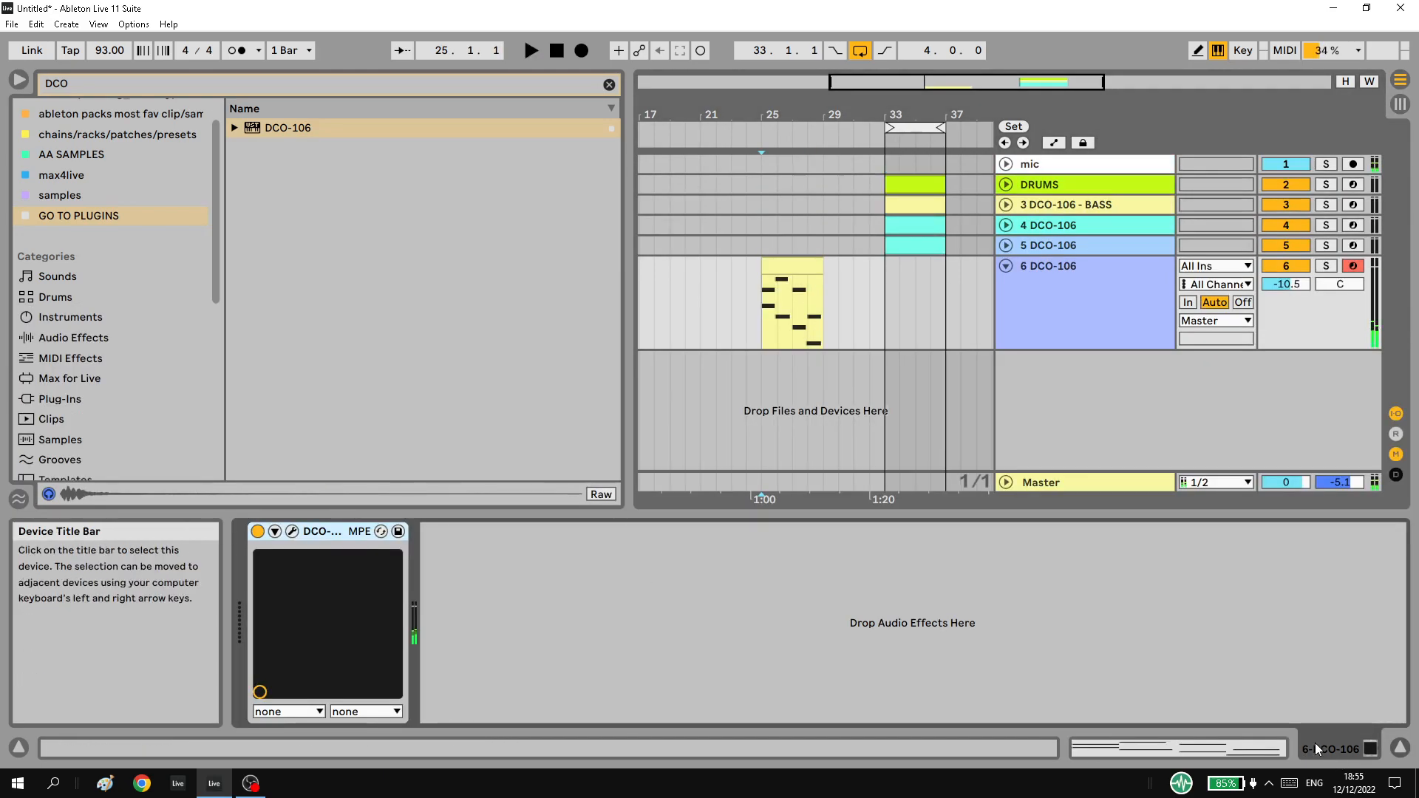
Copy track 5's clip to bar 25 above the track 6 chords and play both together.
left_click(890, 271)
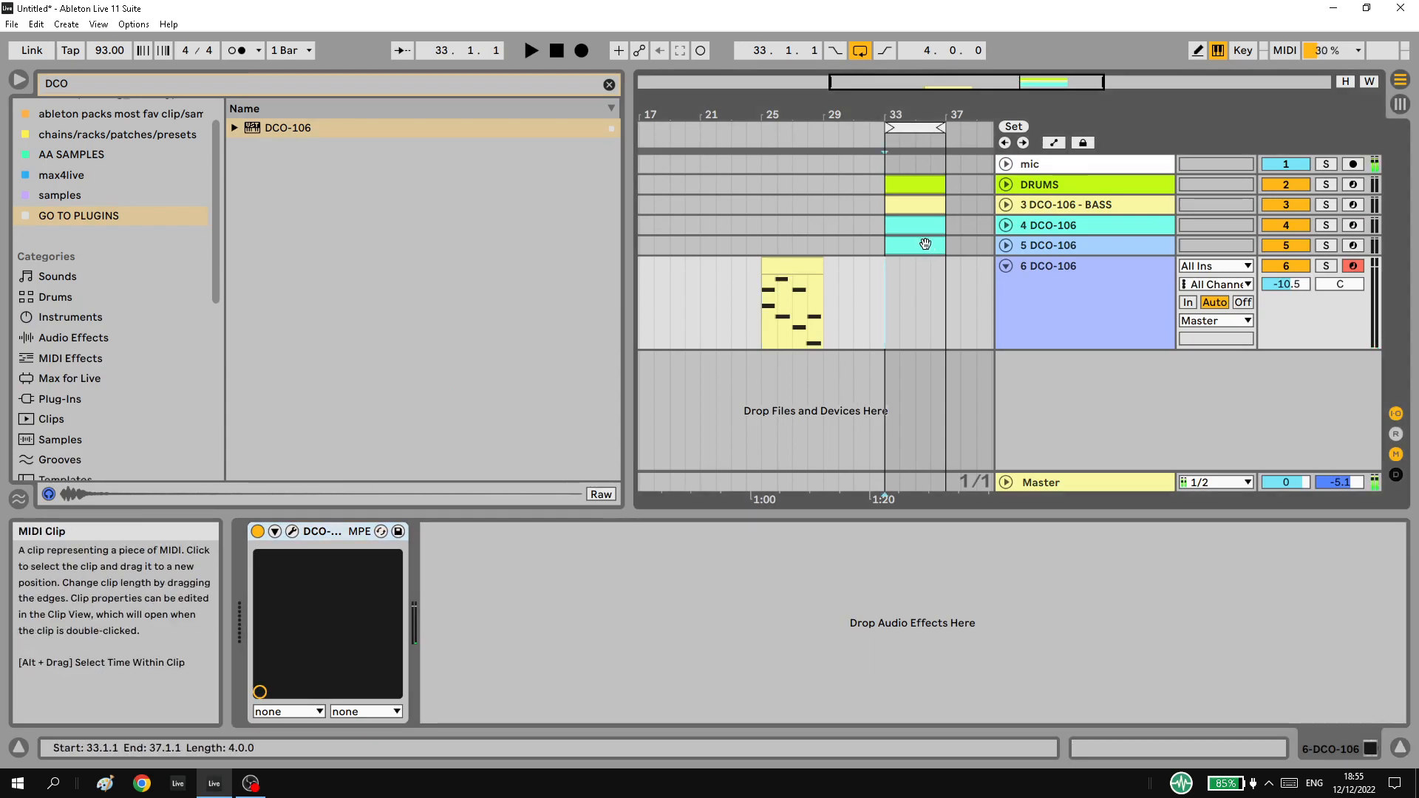
left_click_drag(925, 244, 796, 248)
key("space")
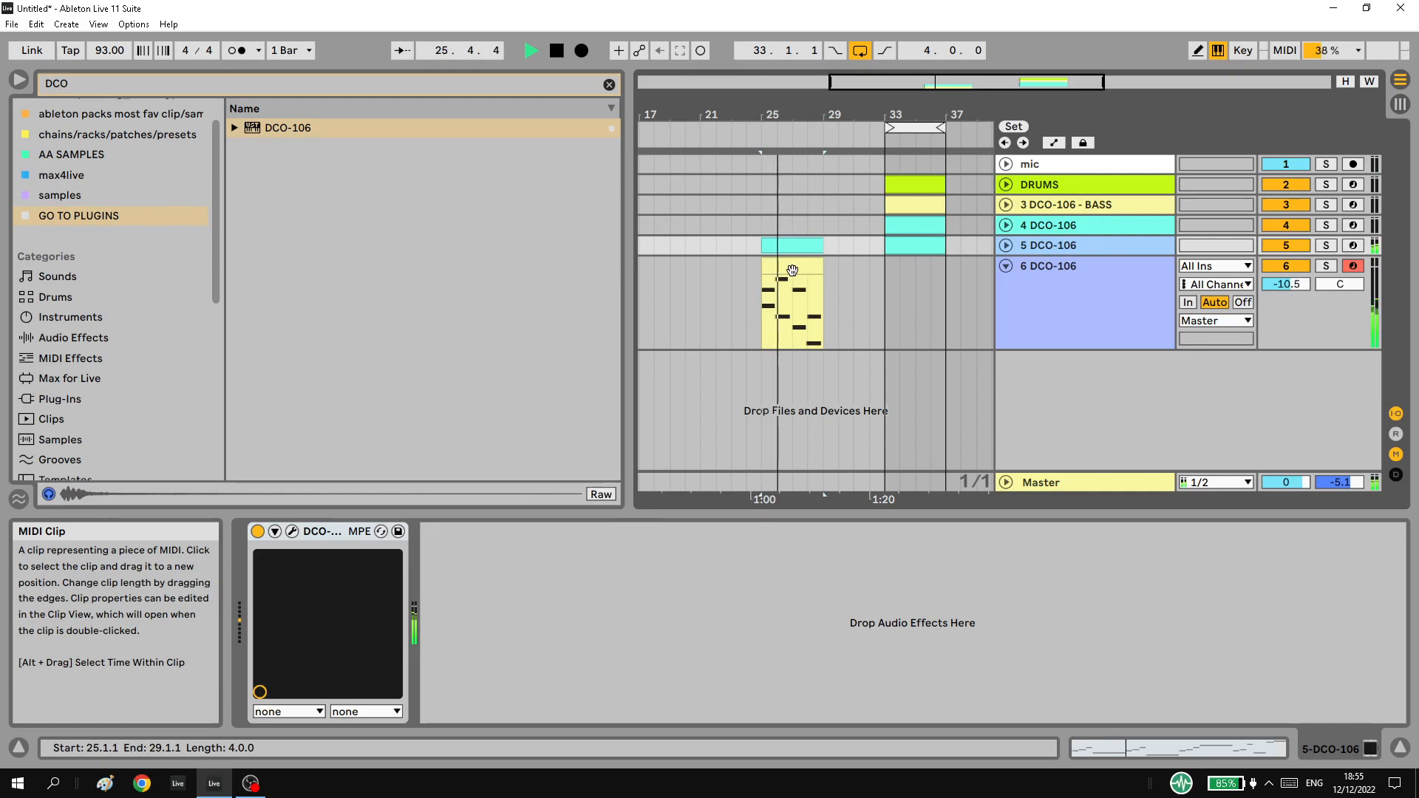
Apply Legato to all notes in track 6's chord clip.
double_click(793, 270)
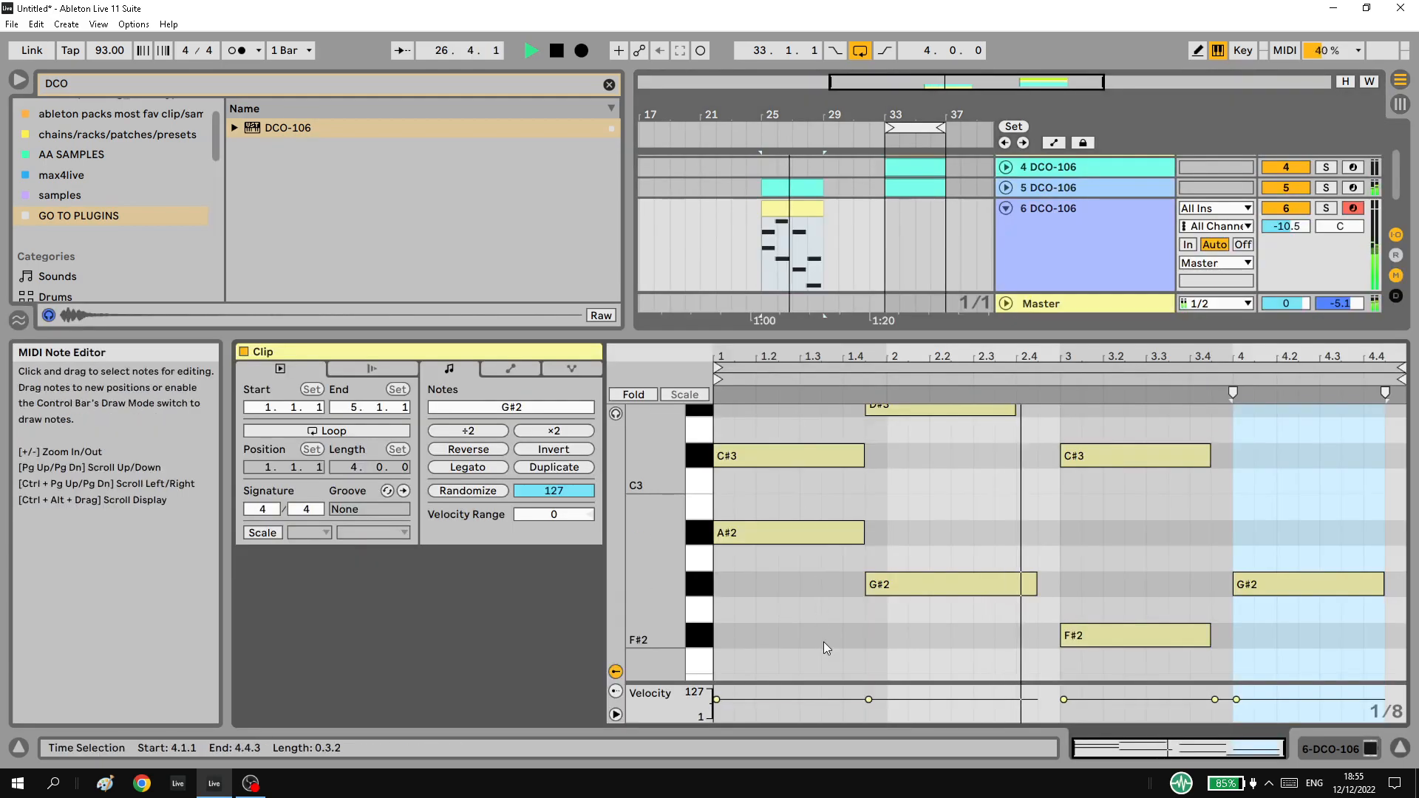
key("ctrl+a")
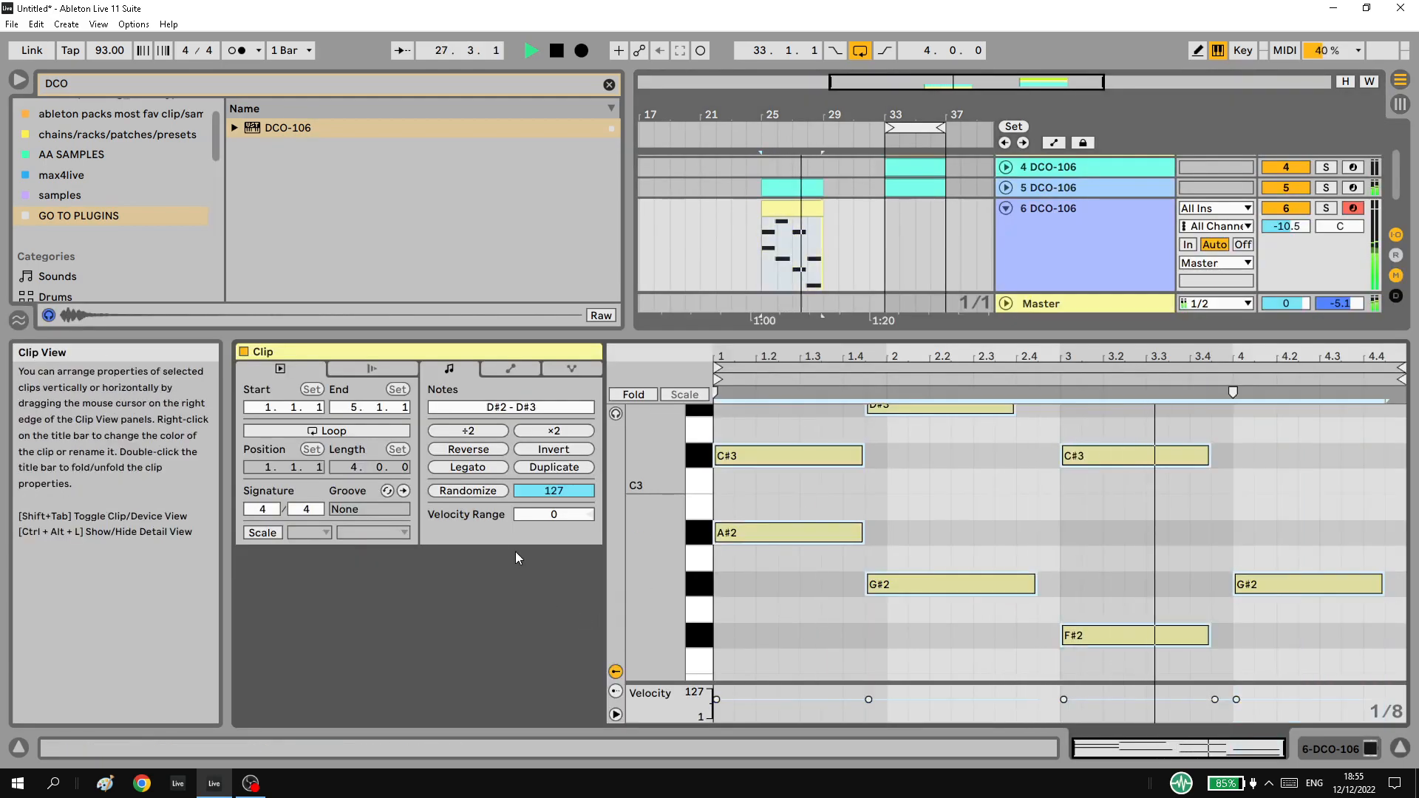
left_click(468, 467)
Fold the note editor to used keys and delete the short D#2 note from track 6's clip.
left_click(736, 223)
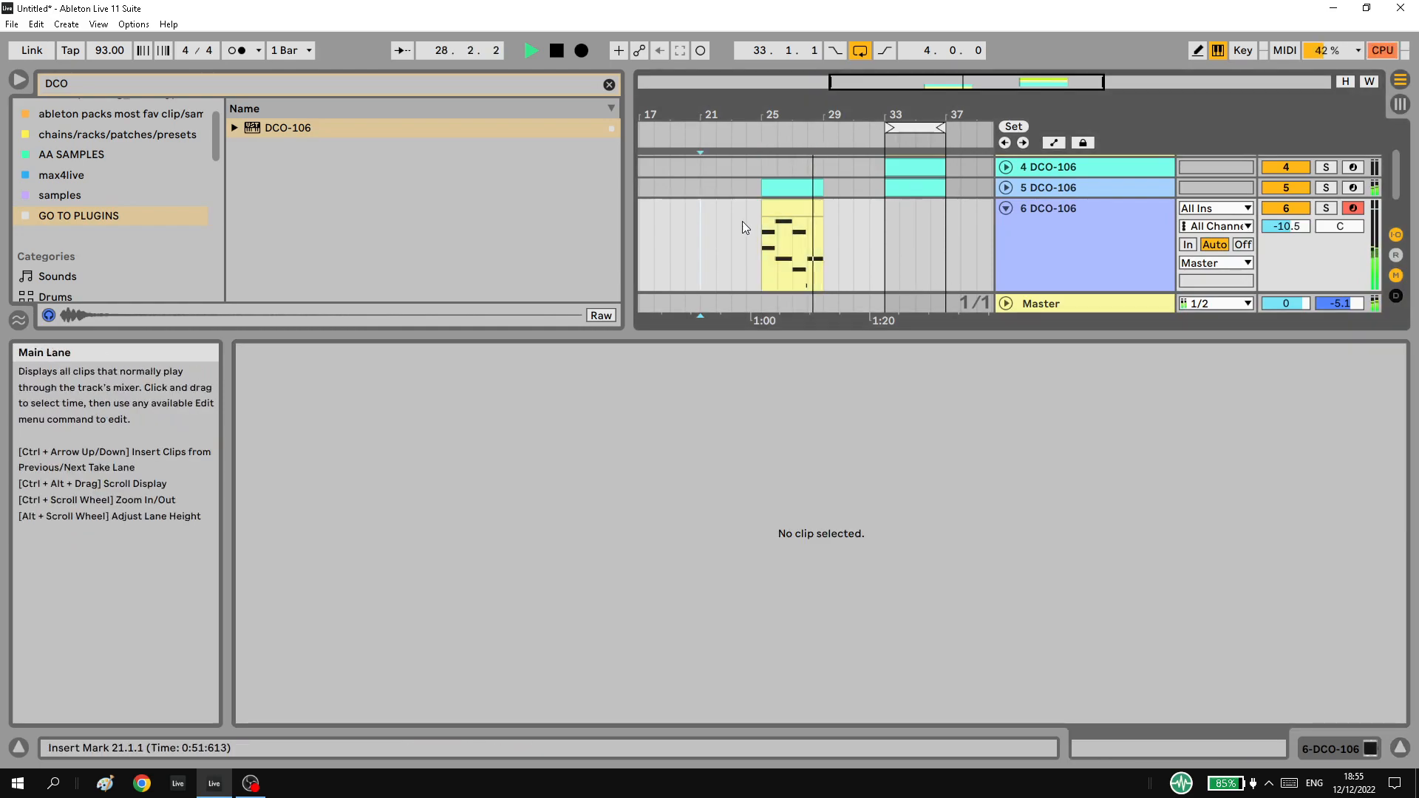
left_click(786, 208)
left_click(633, 394)
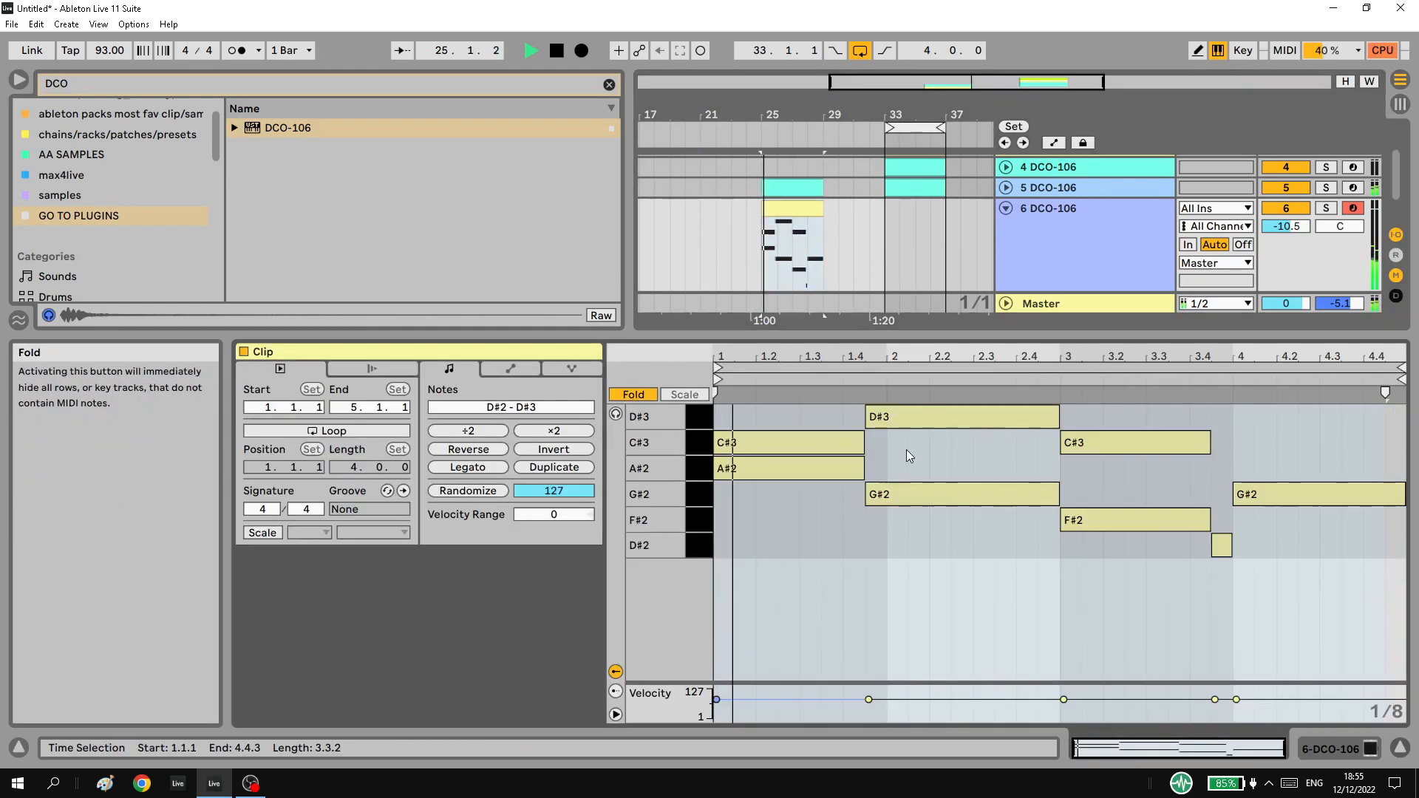
left_click(1215, 546)
key("Delete")
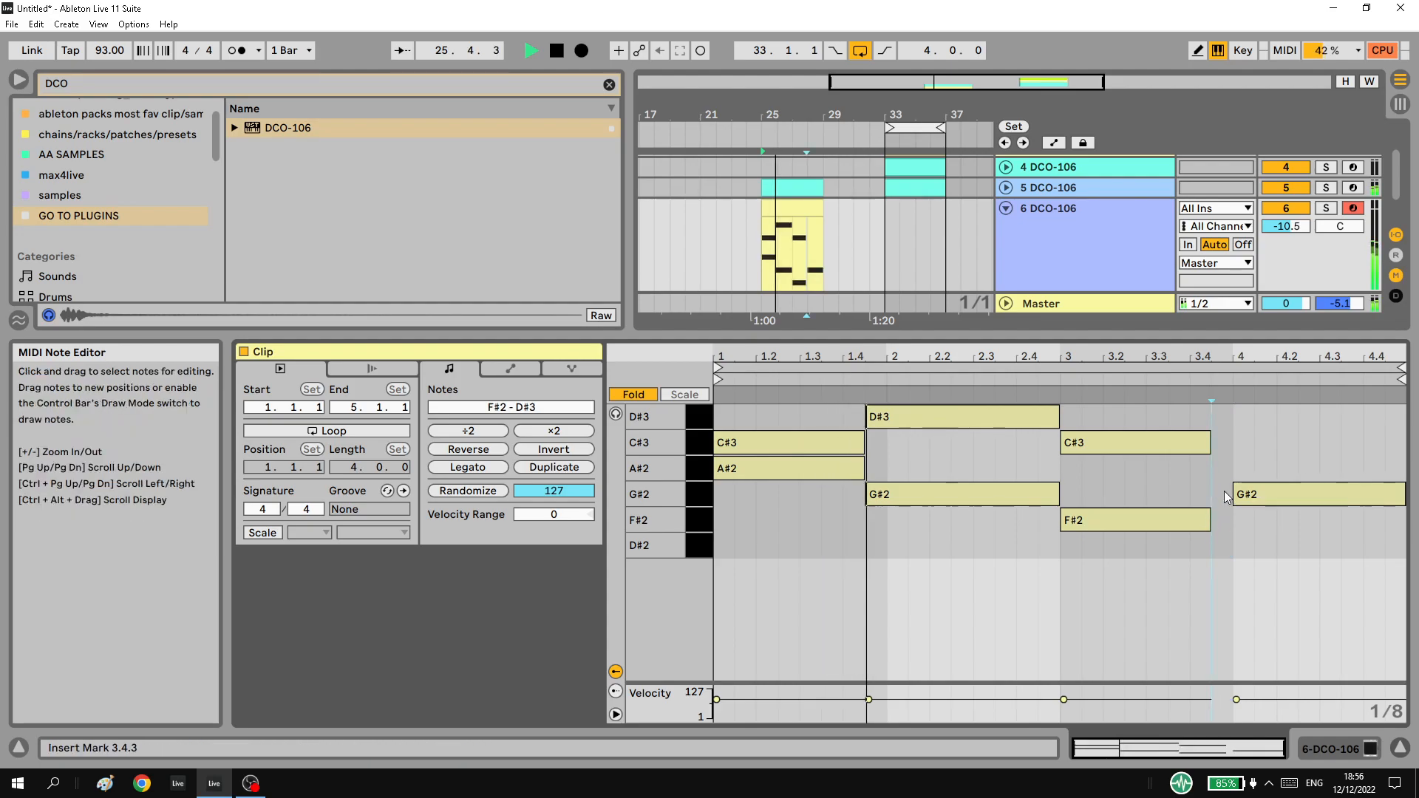
Copy the C#3 note to D#3 above the last G#2, undo the unwanted edits and stop playback.
left_click_drag(1153, 446, 1324, 419)
key("ctrl+z")
key("ctrl+z")
key("space")
Apply Legato to all the chord notes again, play them briefly and show track 6's devices.
key("ctrl+a")
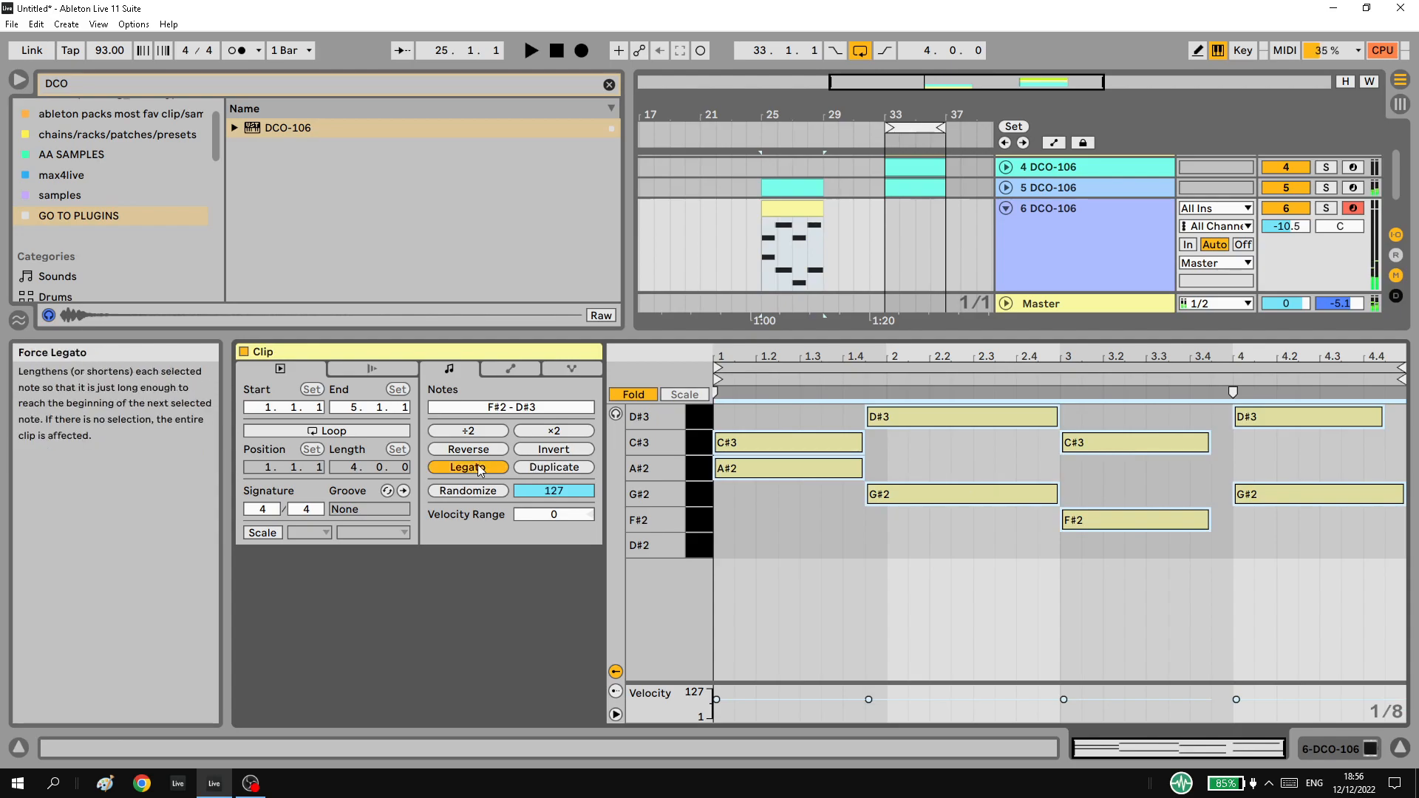
key("space")
left_click(1317, 749)
key("space")
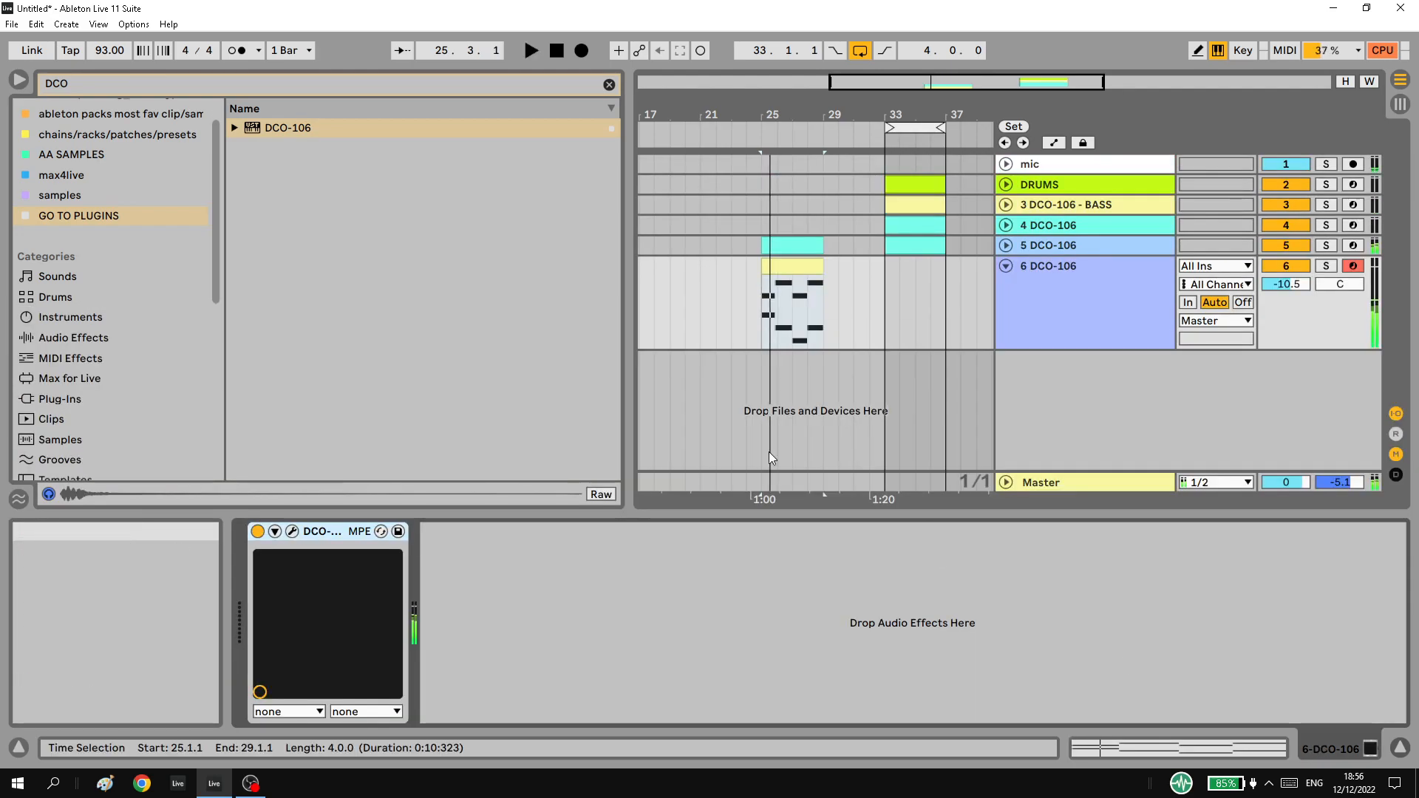
Switch track 6's DCO-106 to the Minor League preset and audition it with the chords.
left_click(1036, 306)
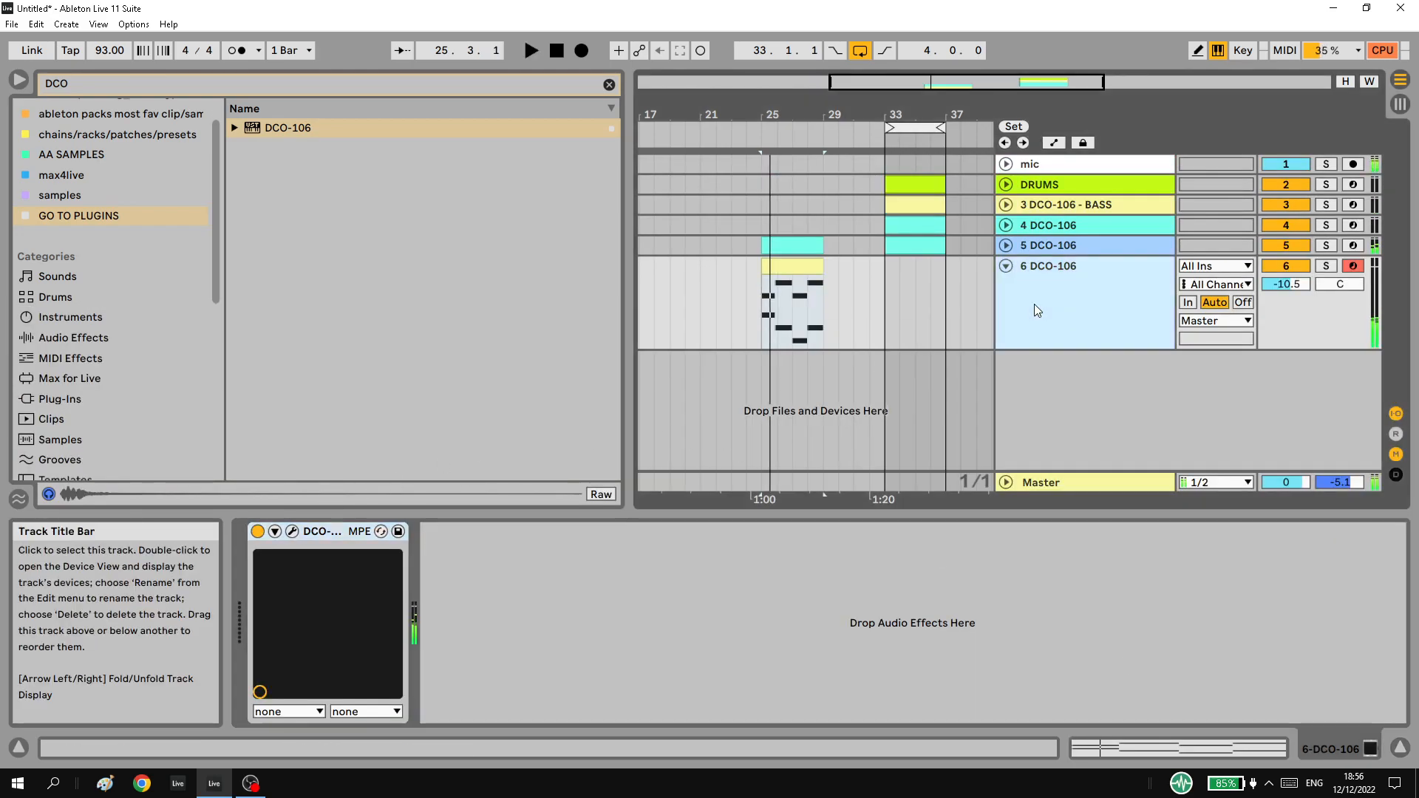
left_click(292, 532)
left_click(476, 338)
key("space")
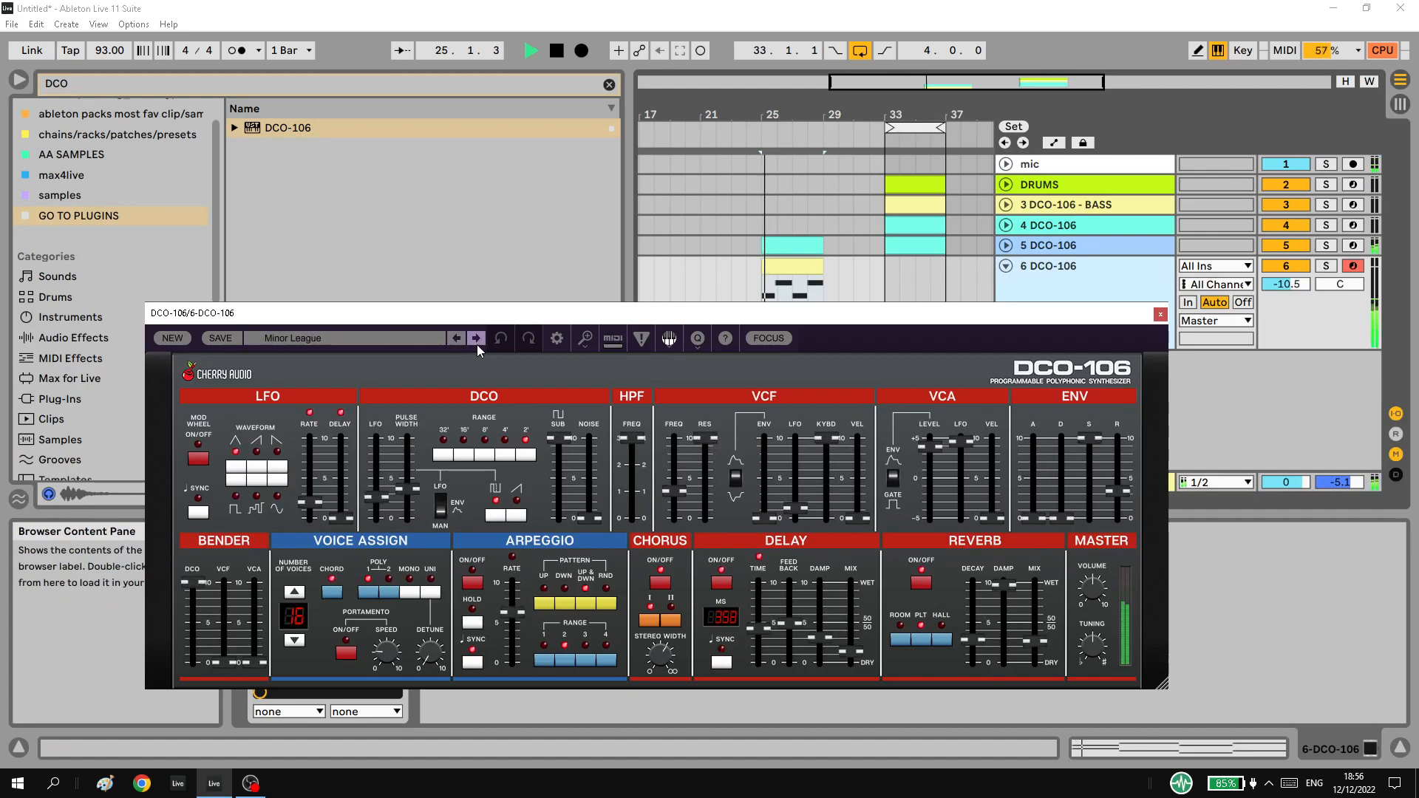
Audition track 6 in solo and switch its DCO-106 to the Silk Strings preset.
left_click(1326, 266)
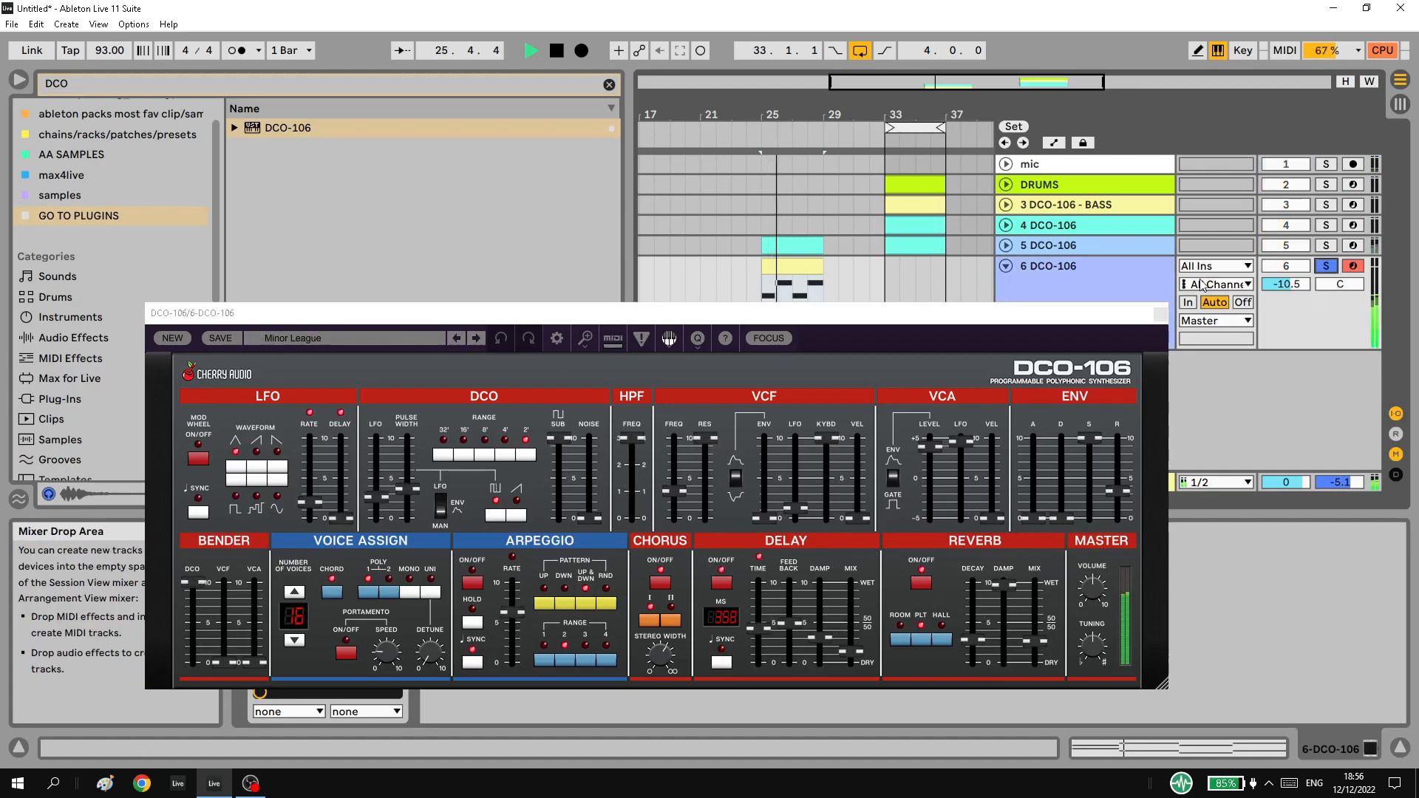
left_click(477, 339)
key("space")
left_click(1326, 266)
left_click(477, 339)
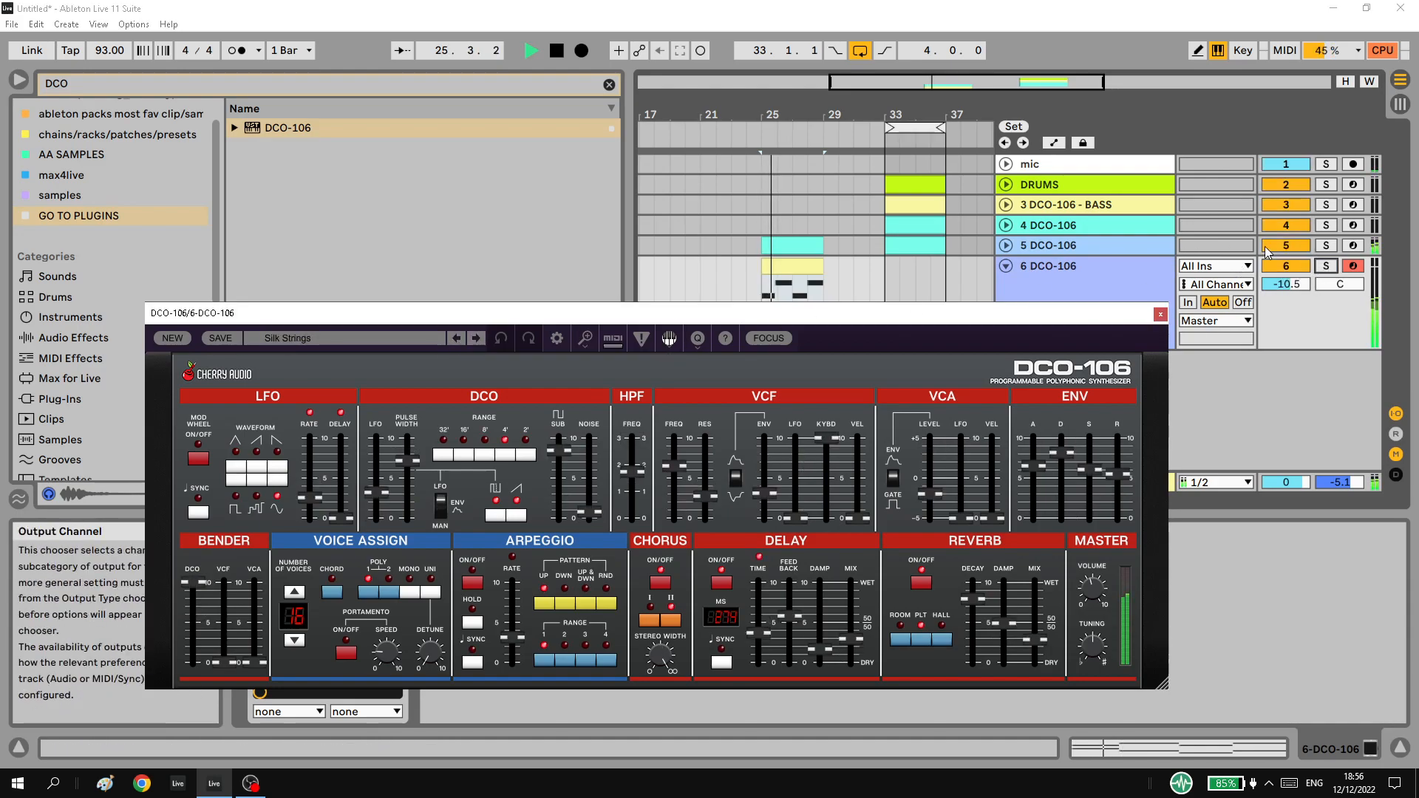
Delete track 5's clip at bars 25 to 29 and slightly lower the VCF frequency of track 6's DCO-106.
left_click(779, 245)
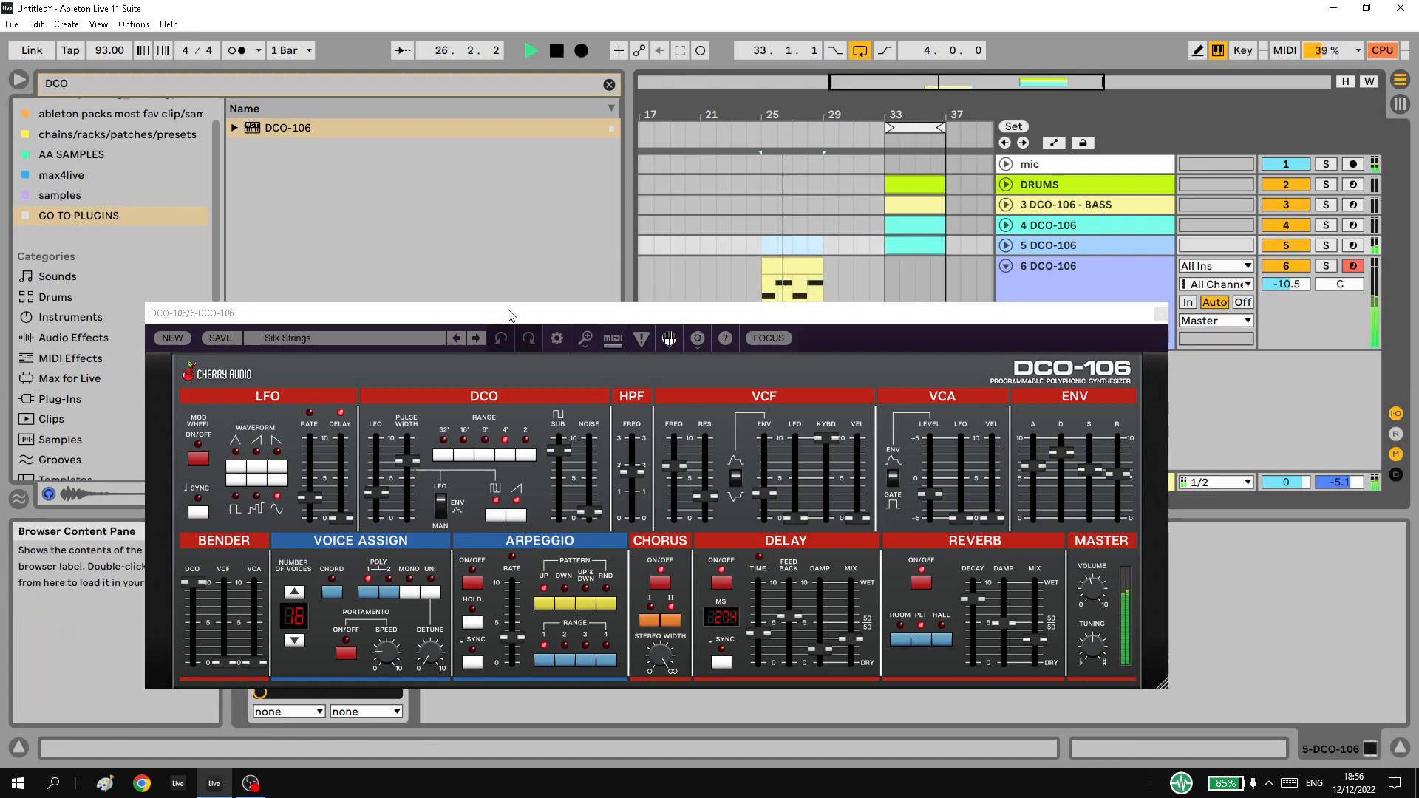
left_click_drag(674, 466, 672, 490)
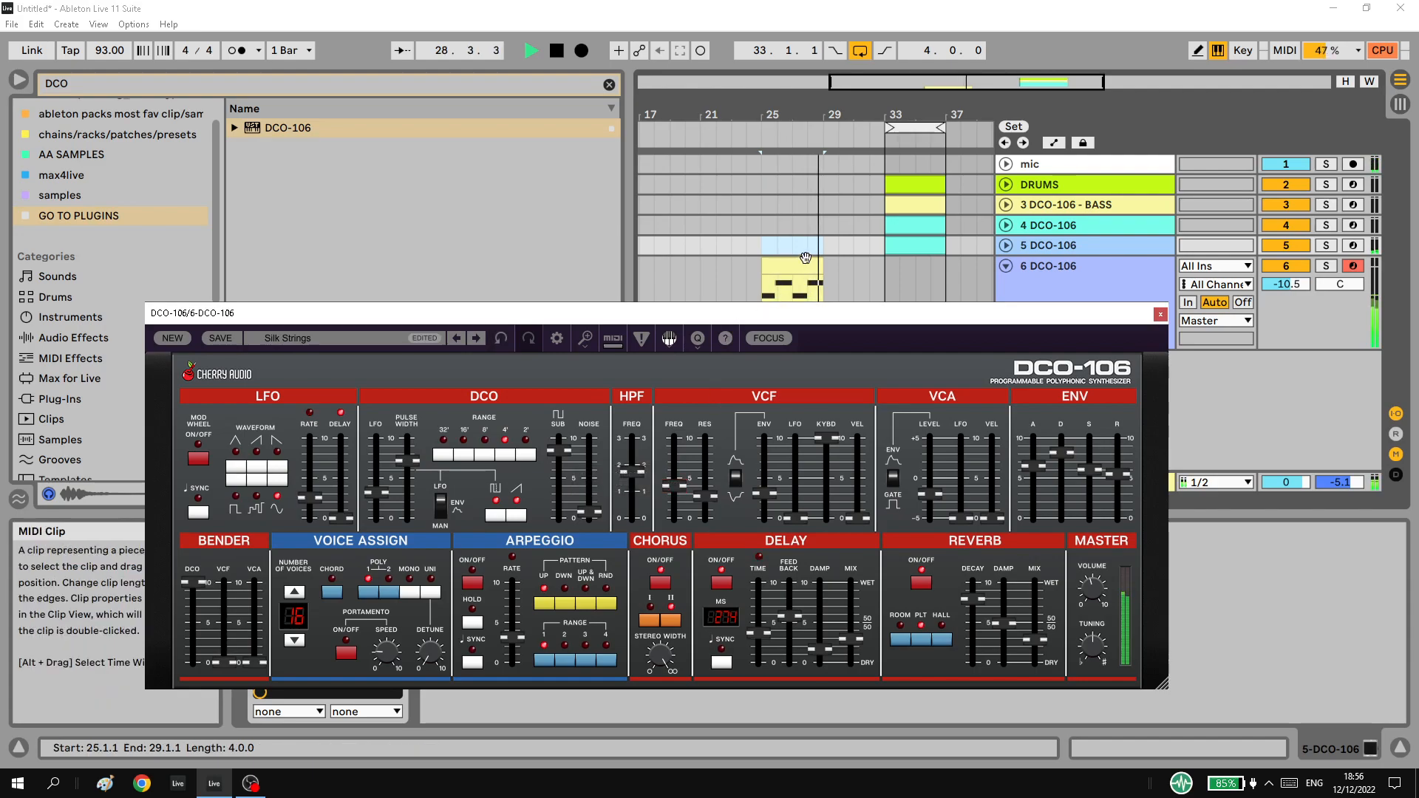
key("space")
left_click(1159, 316)
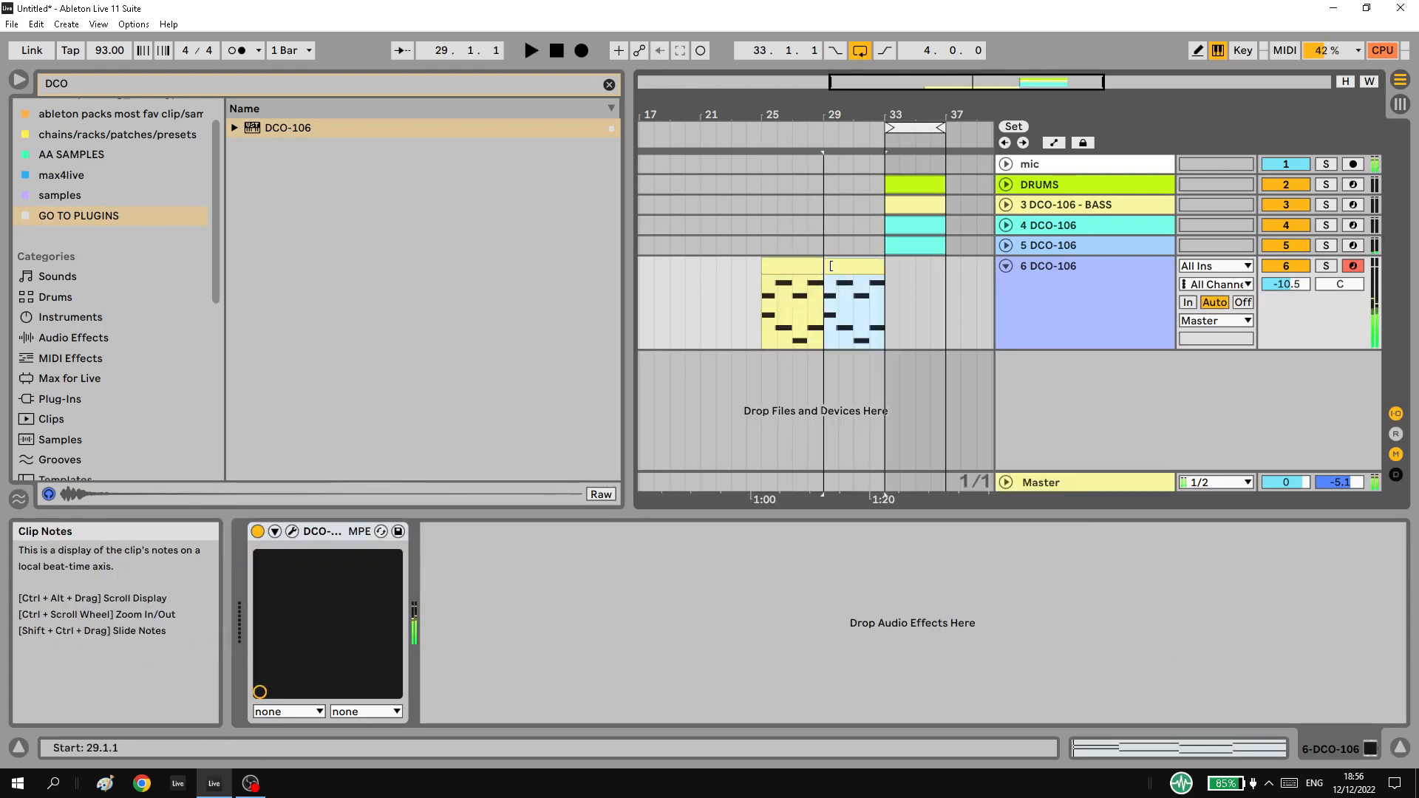
Duplicate track 6's chord clip to bar 29 and add top notes F3, G#3, A#3 and C4 to its four chords.
double_click(793, 303)
scroll(774, 486, "up", 4)
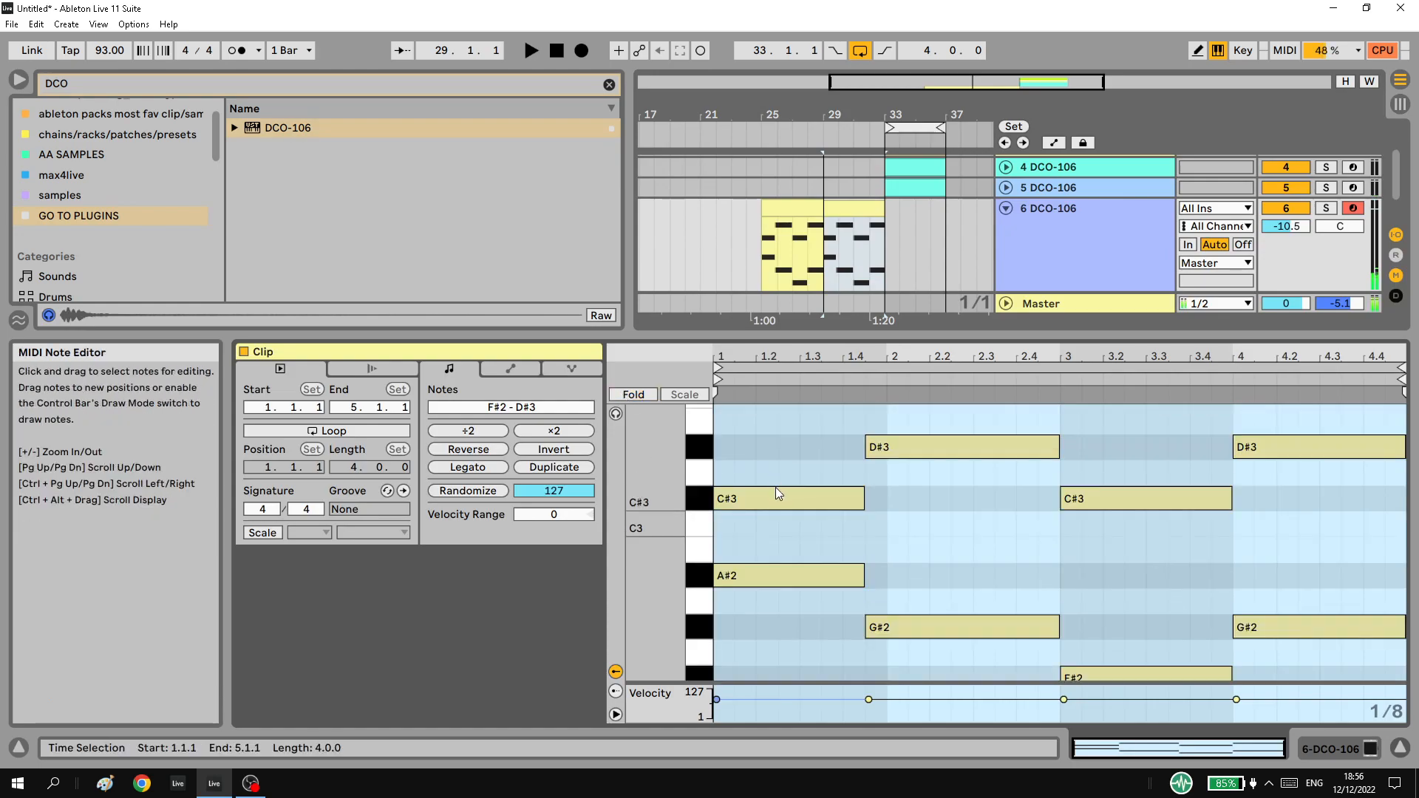
left_click_drag(789, 621, 788, 504)
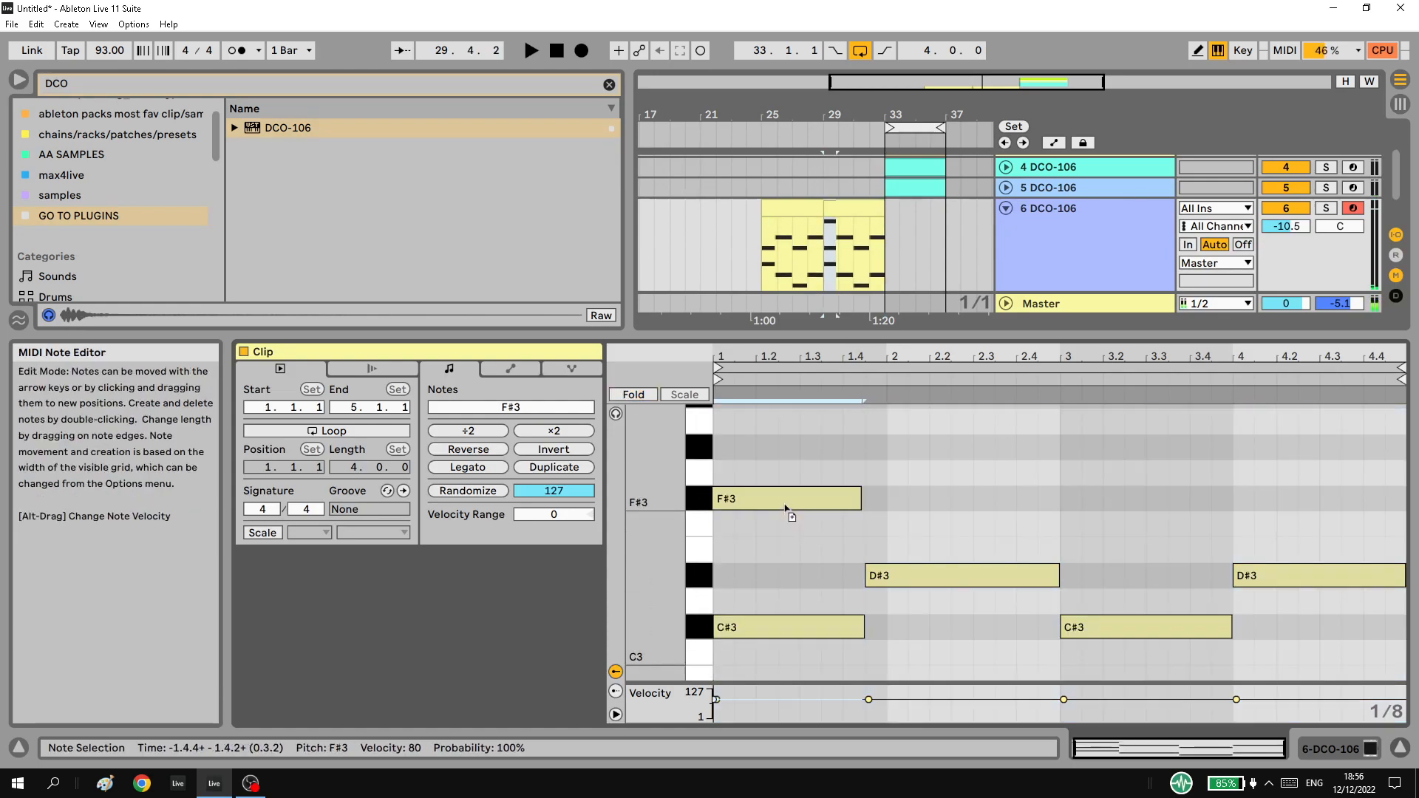
key("space")
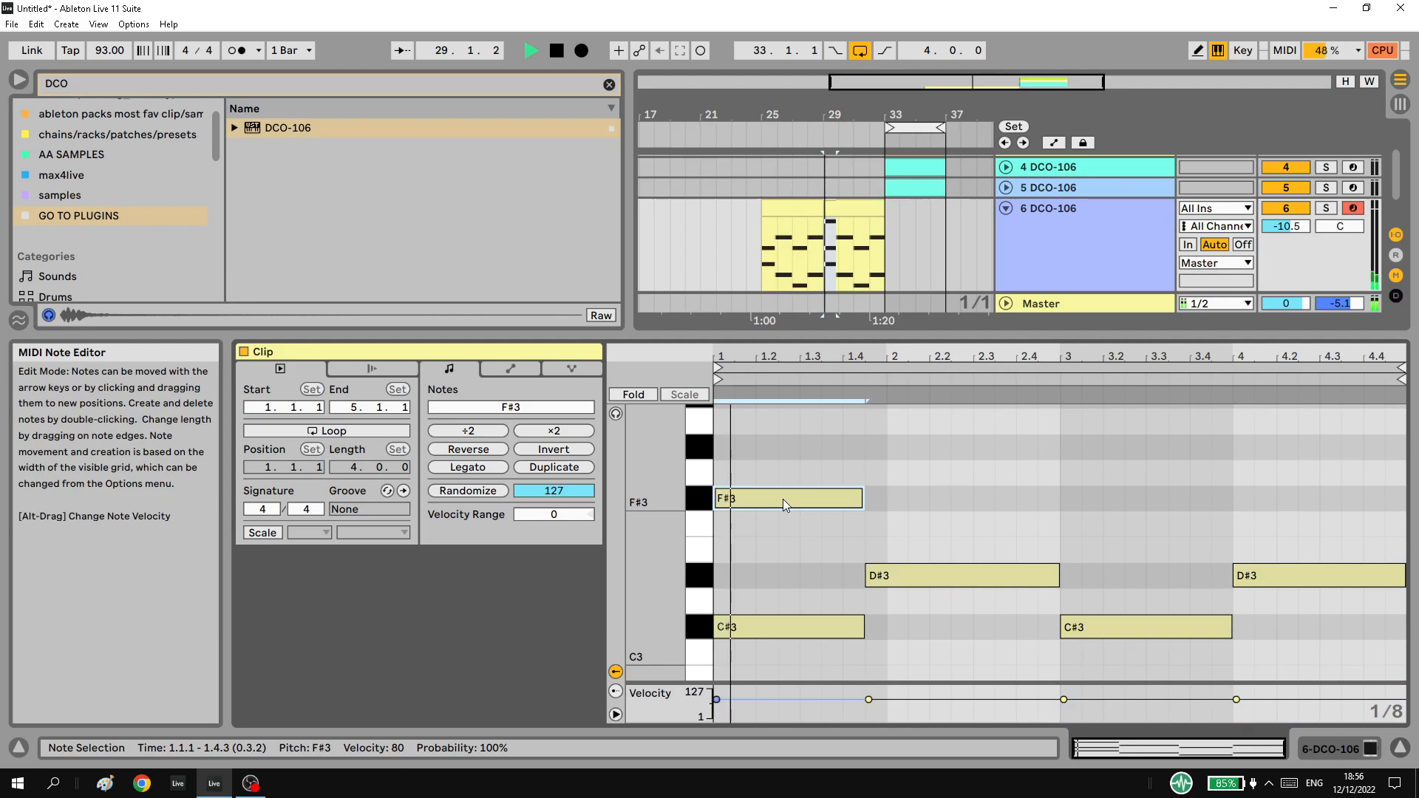
left_click_drag(783, 503, 1058, 449)
left_click_drag(920, 449, 1112, 413)
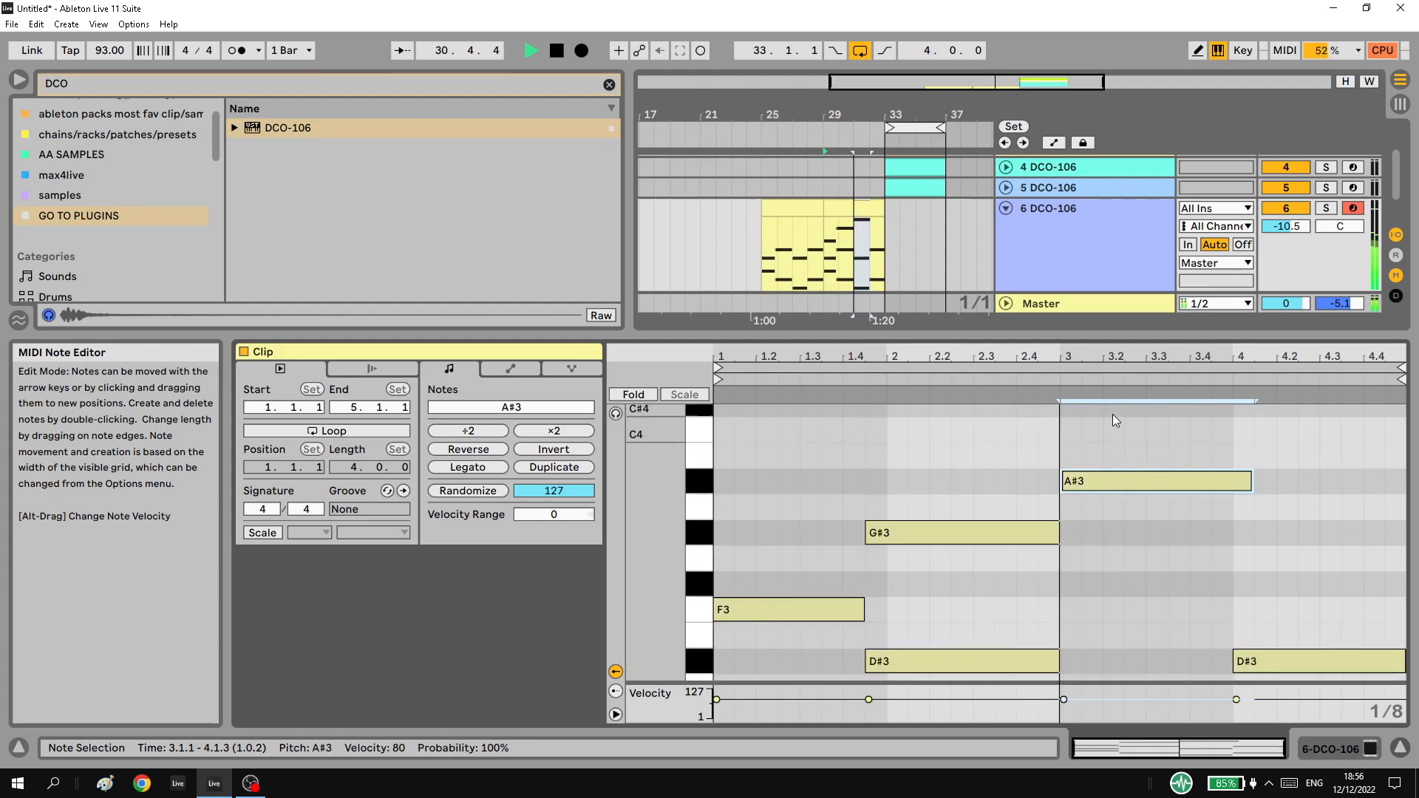
left_click_drag(1103, 484, 1289, 516)
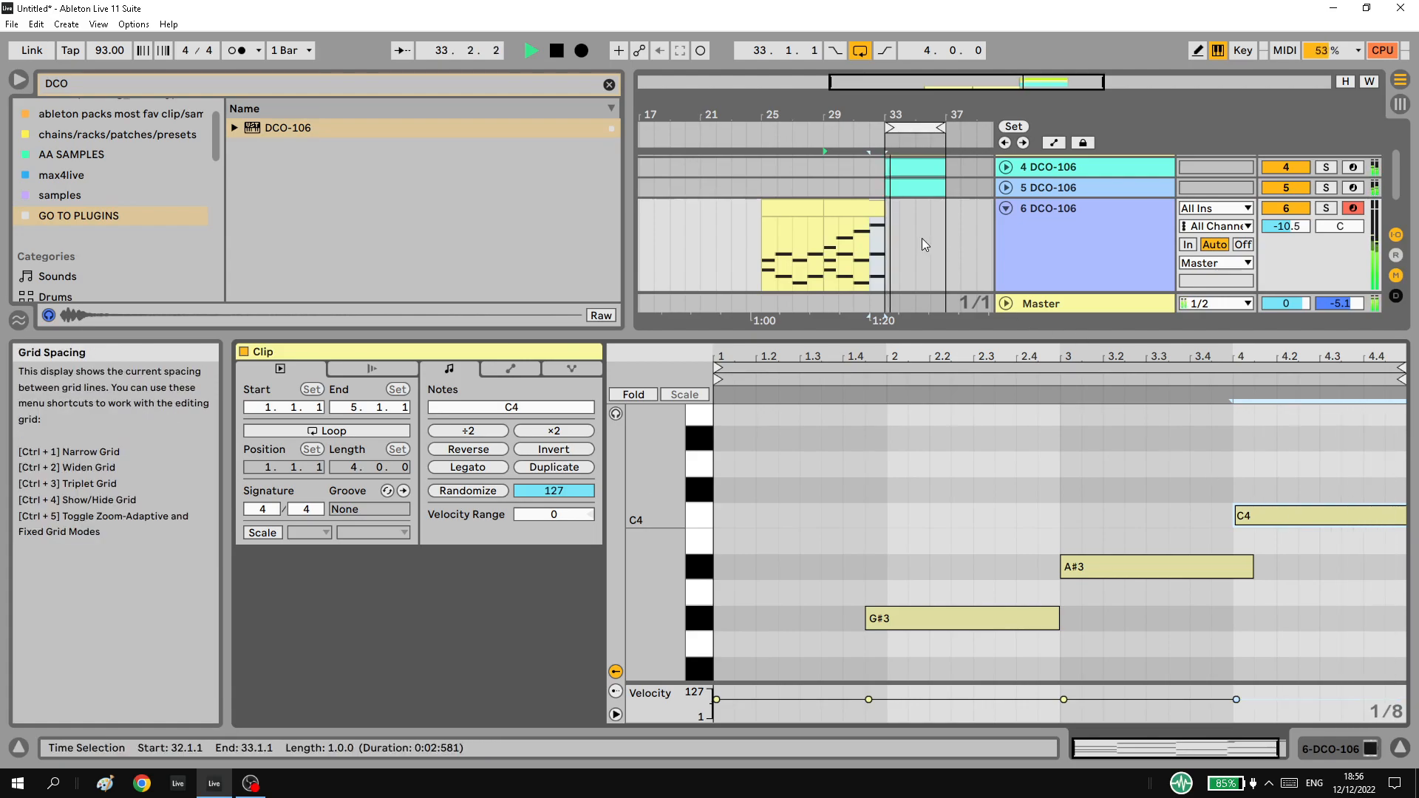
Stop playback and rename track 4 as synth lead 1.
left_click(1322, 748)
left_click_drag(889, 115, 802, 104)
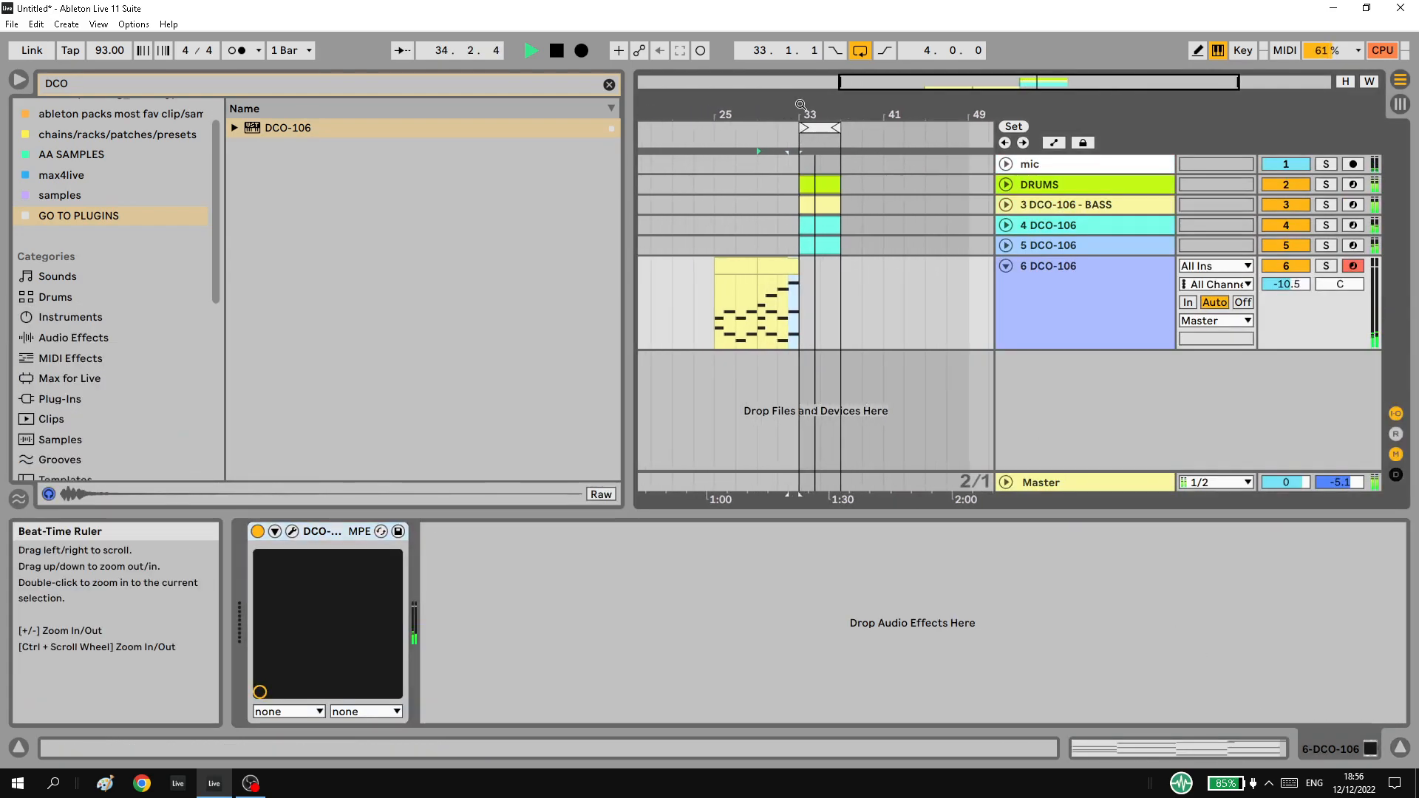
left_click(1065, 242)
key("space")
left_click(1079, 225)
key("ctrl+r")
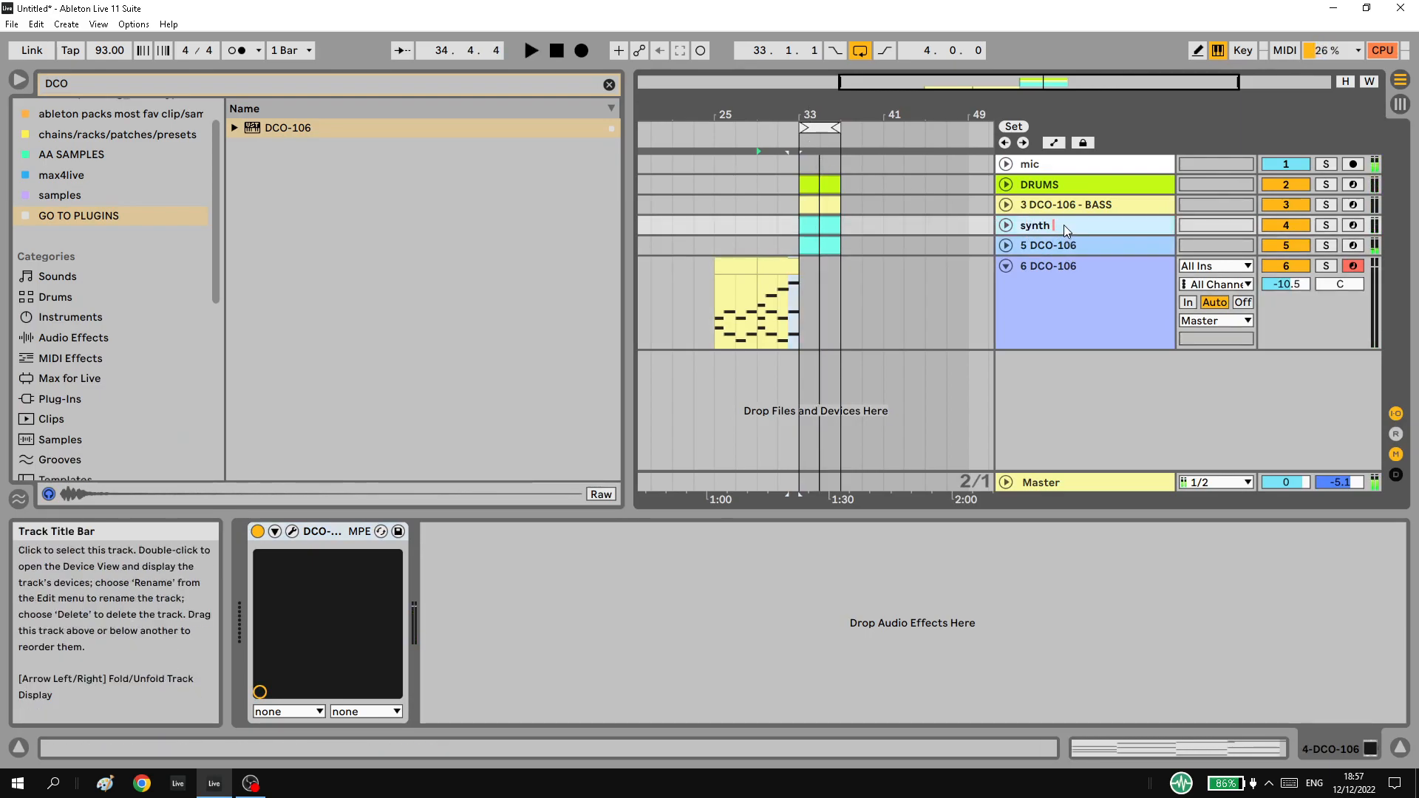
key("ctrl+c")
key("Return")
Rename track 5 as synth lead 1 -12, reusing the name copied from track 4.
left_click(1069, 246)
key("ctrl+r")
key("ctrl+v")
key("Return")
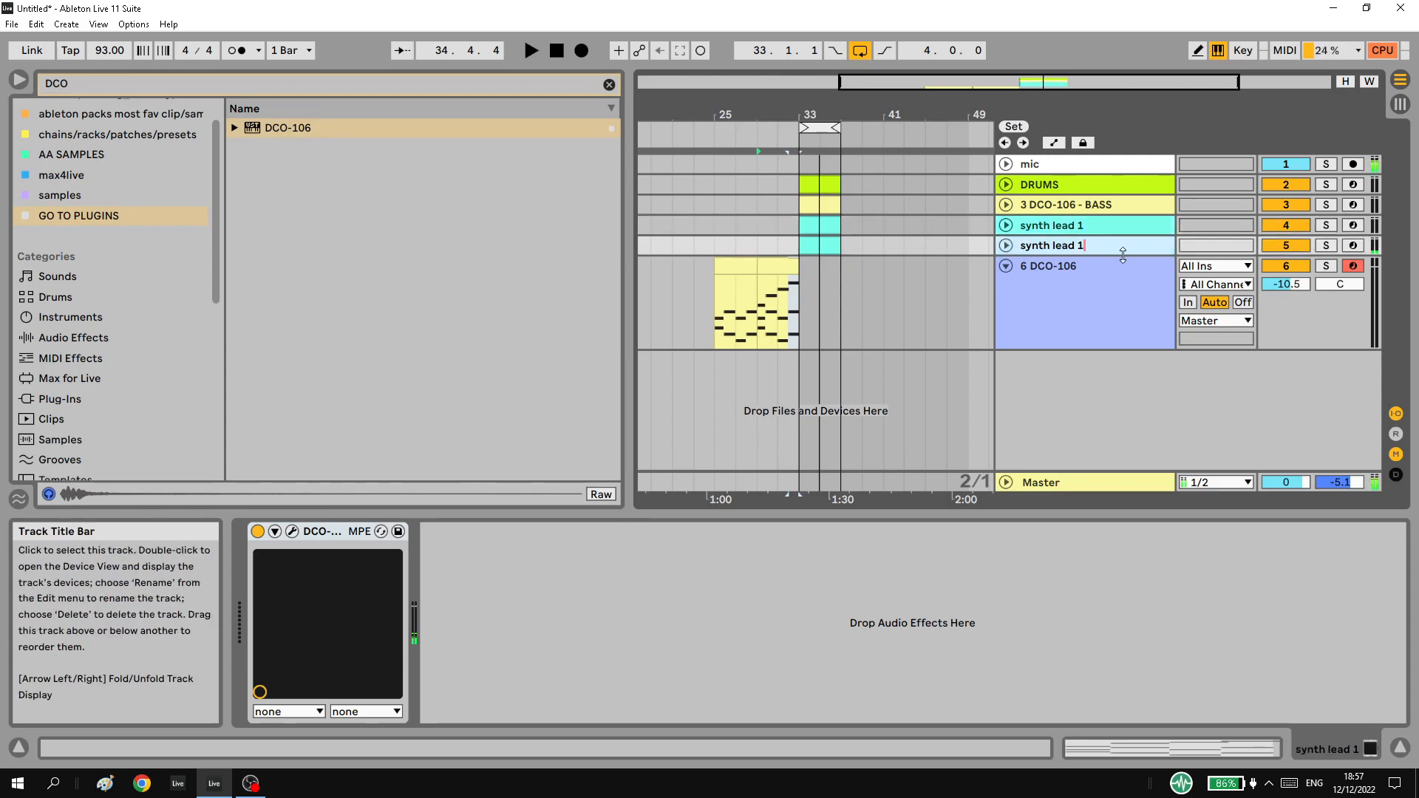
type("-12")
key("Return")
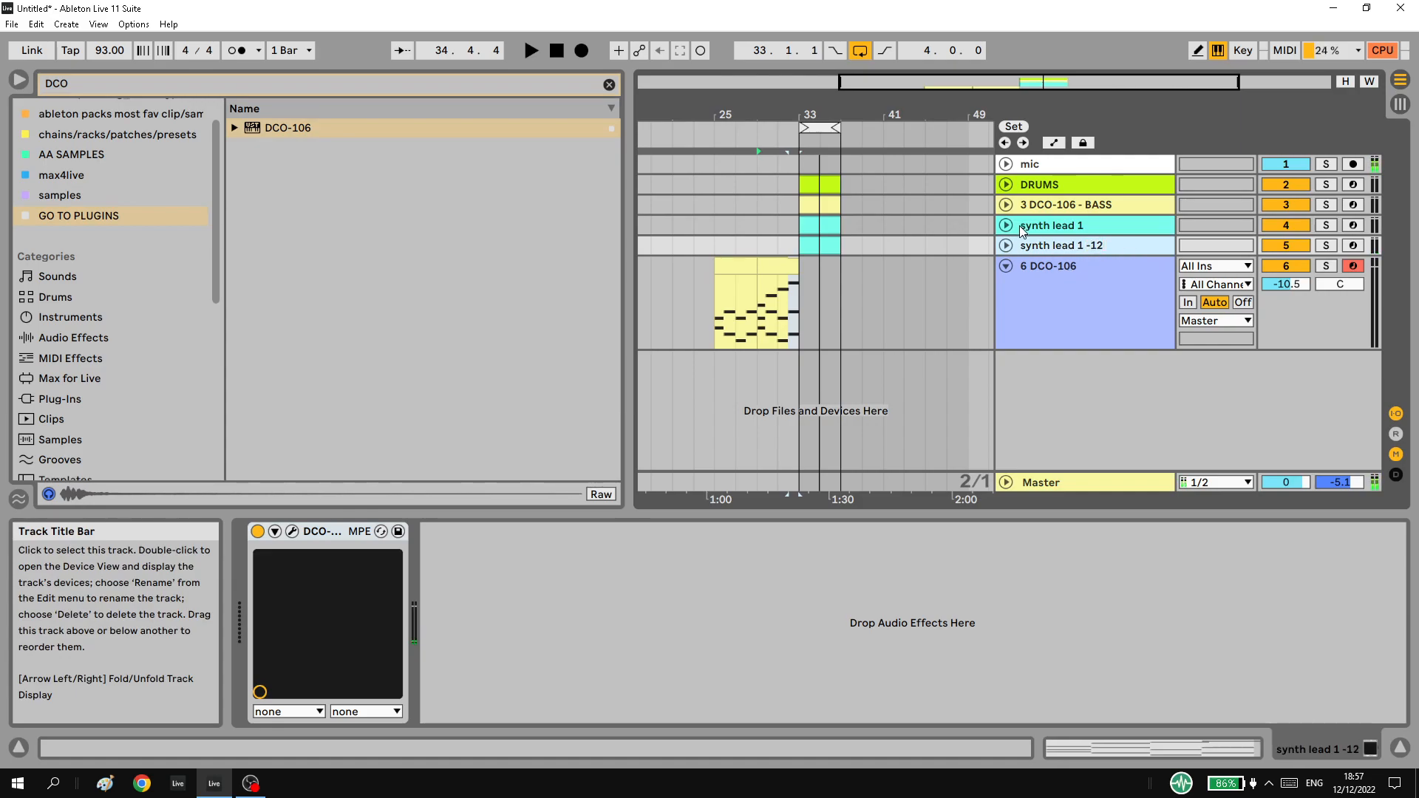
Rename track 6 as pad.
left_click(1035, 270)
key("ctrl+r")
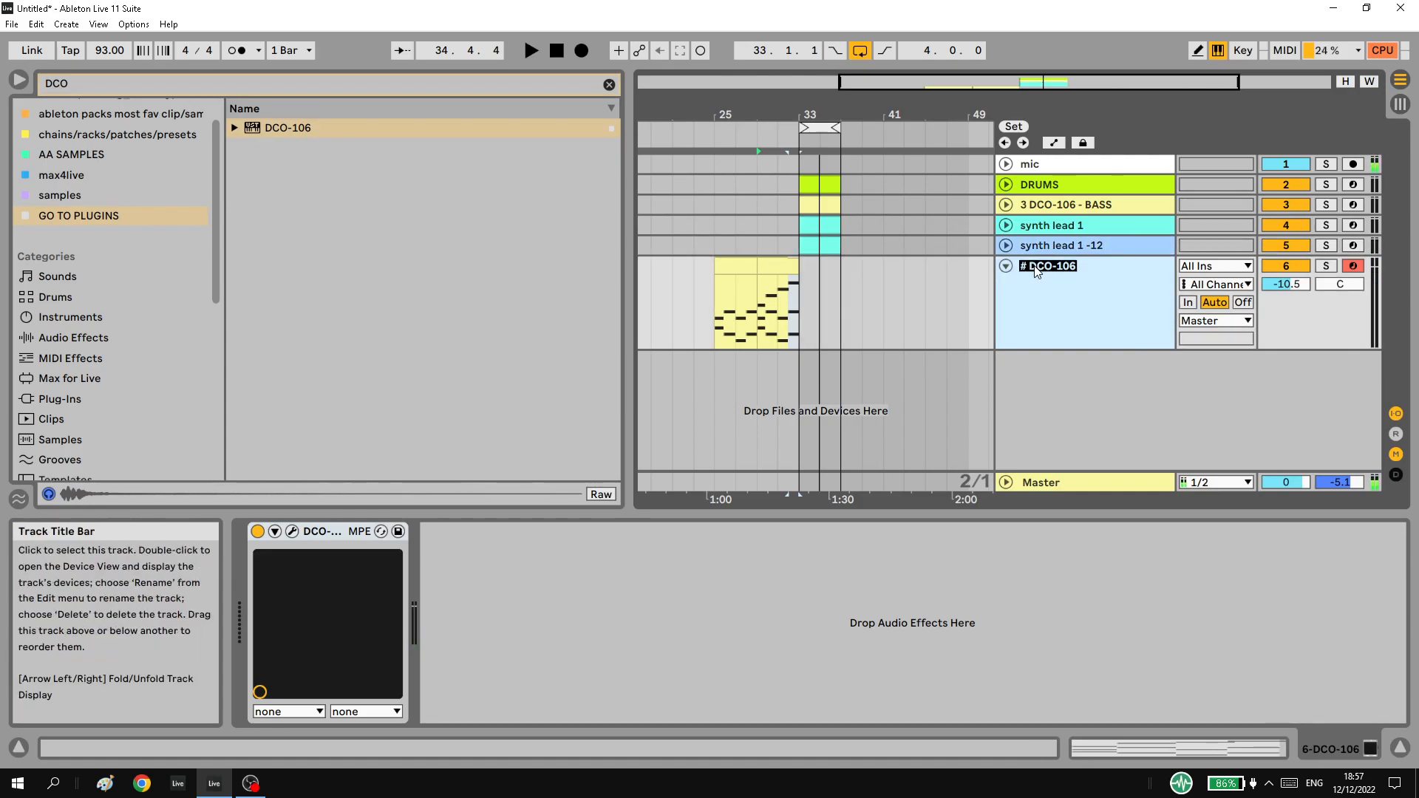
type("pad")
key("Return")
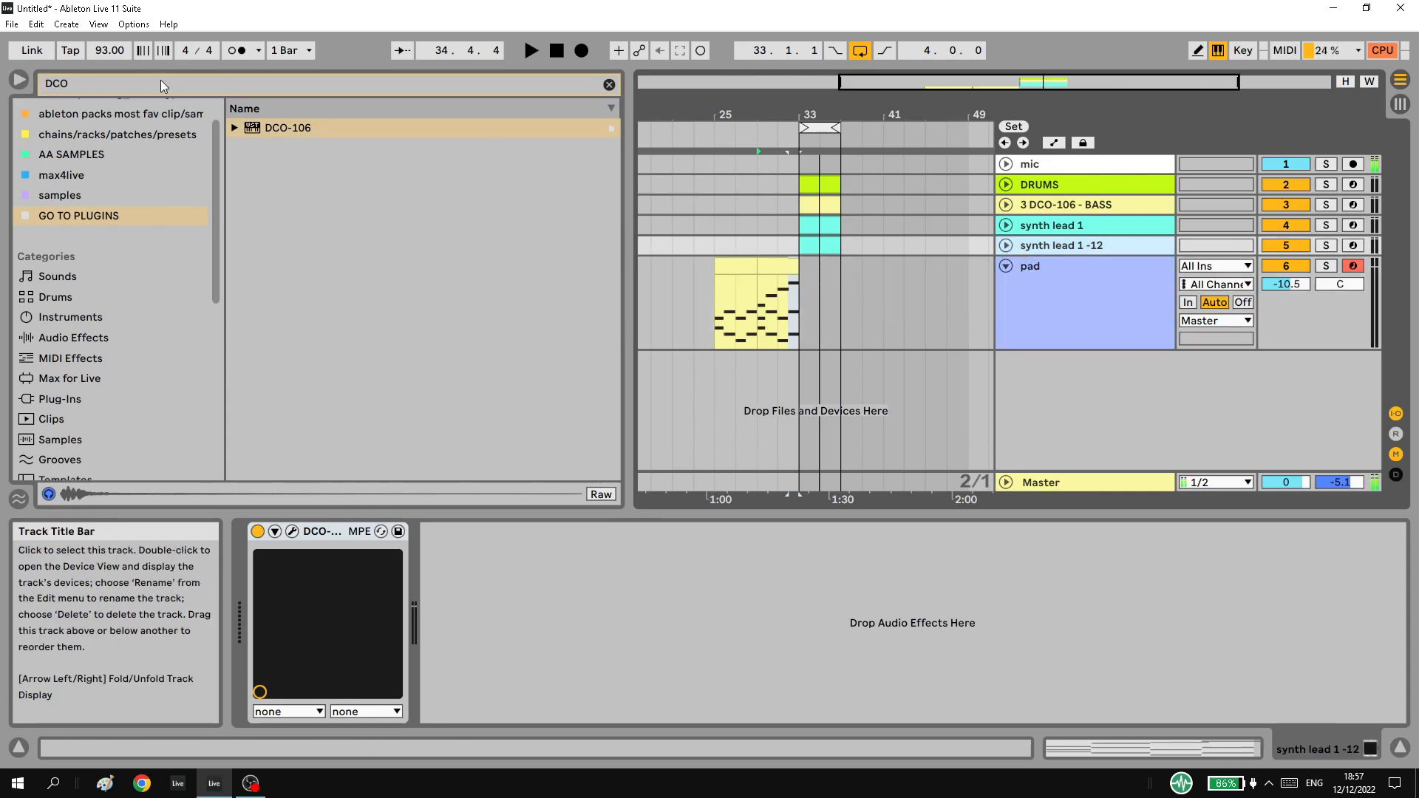
Search the browser for auto and add an Auto Filter after the DCO-106 on the synth lead 1 -12 track.
left_click(173, 90)
type("auto")
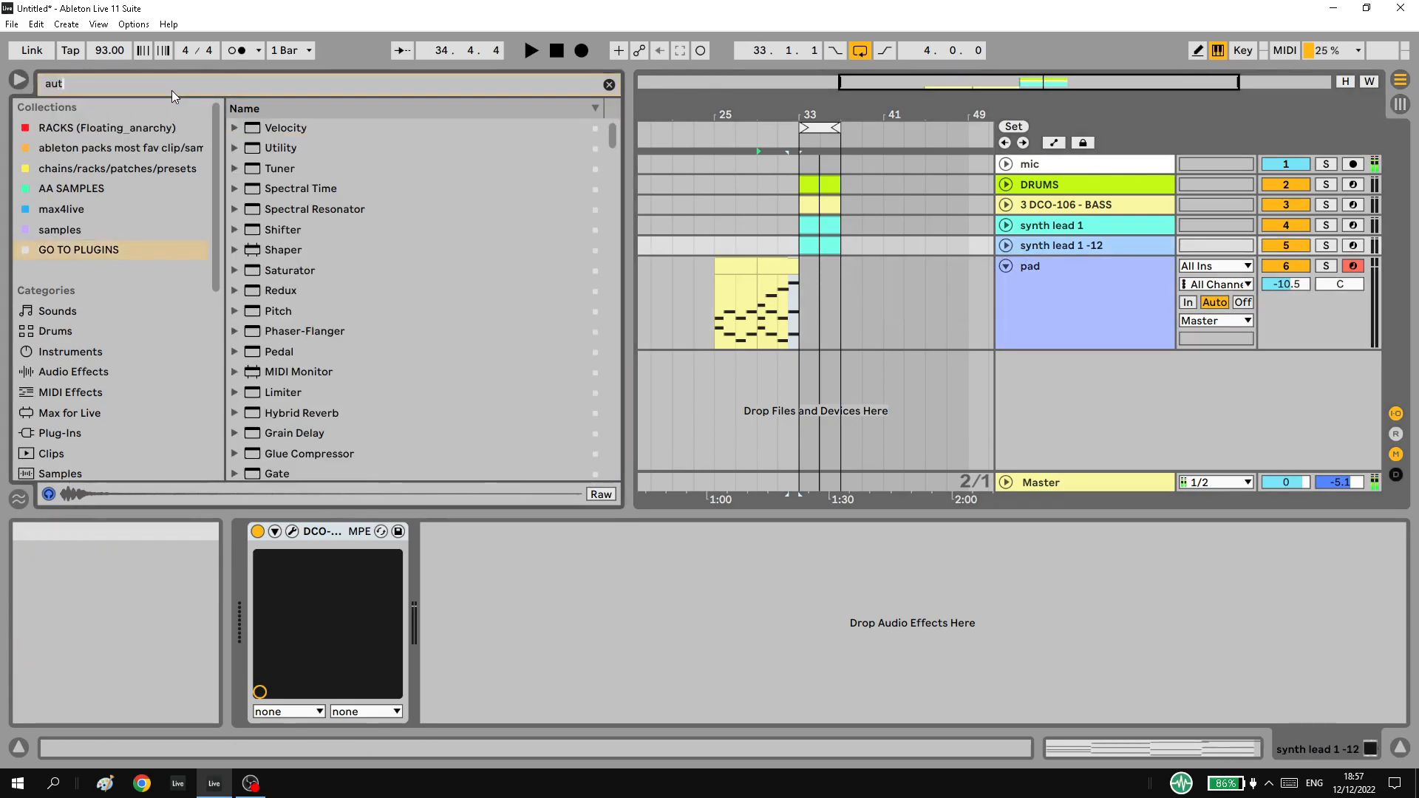
left_click_drag(279, 179, 484, 584)
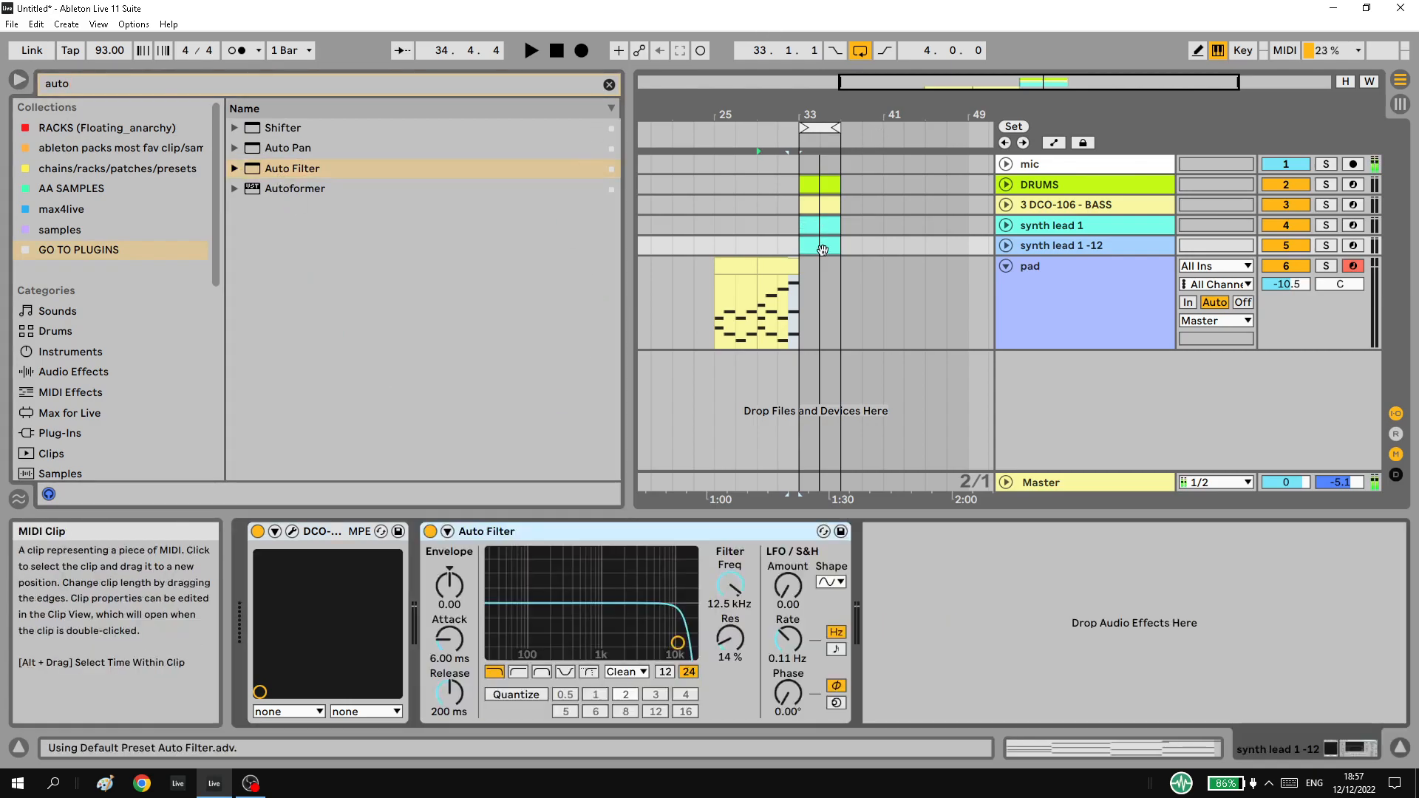
Duplicate the four-bar section's time three times so the looped parts fill bars 33 to 49.
left_click(824, 247)
key("ctrl+shift+d")
key("ctrl+shift+d")
key("ctrl+shift+d")
left_click(784, 246)
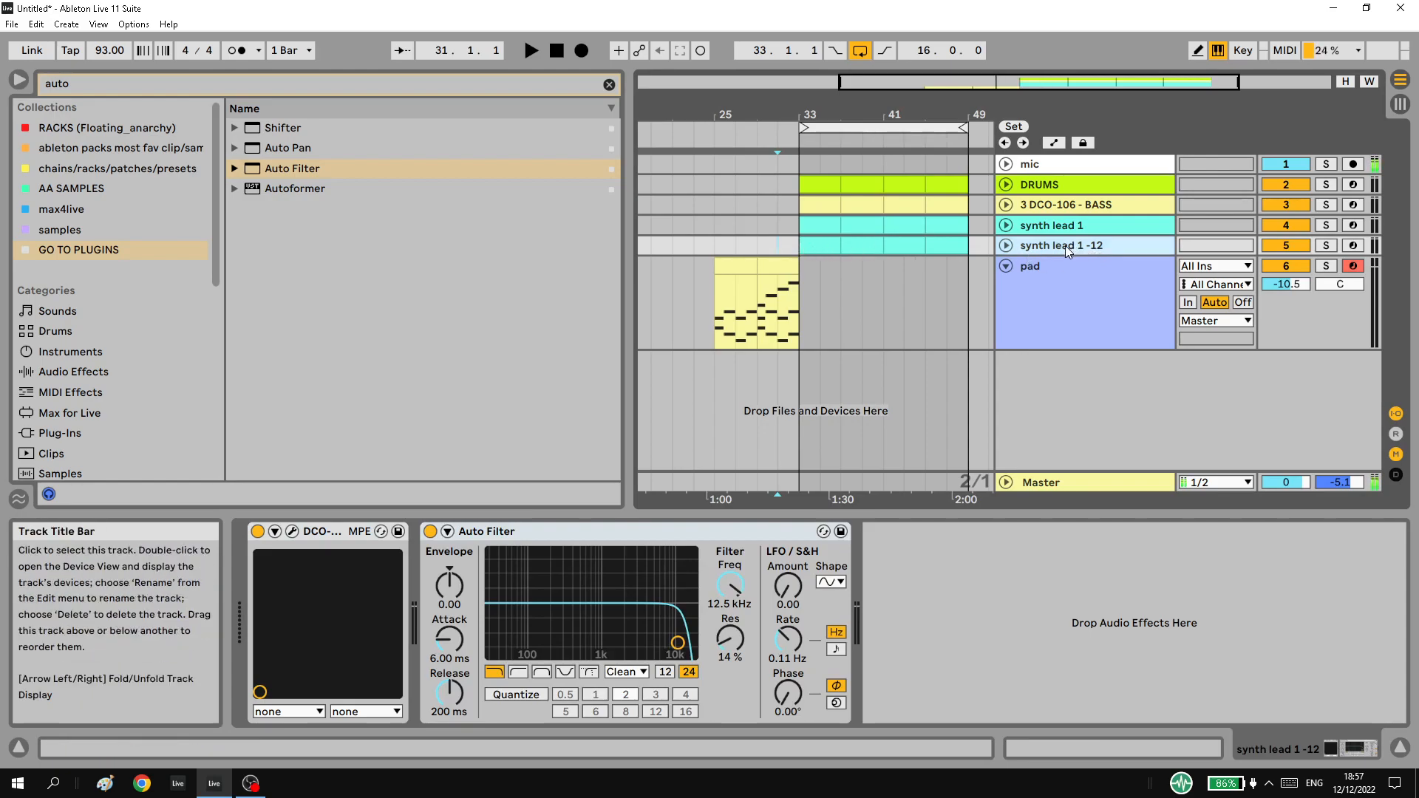
Set the Auto Filter frequency to 51.5 Hz and automate it to rise from bar 33 to bar 49 on synth lead 1 -12.
left_click_drag(734, 585, 734, 703)
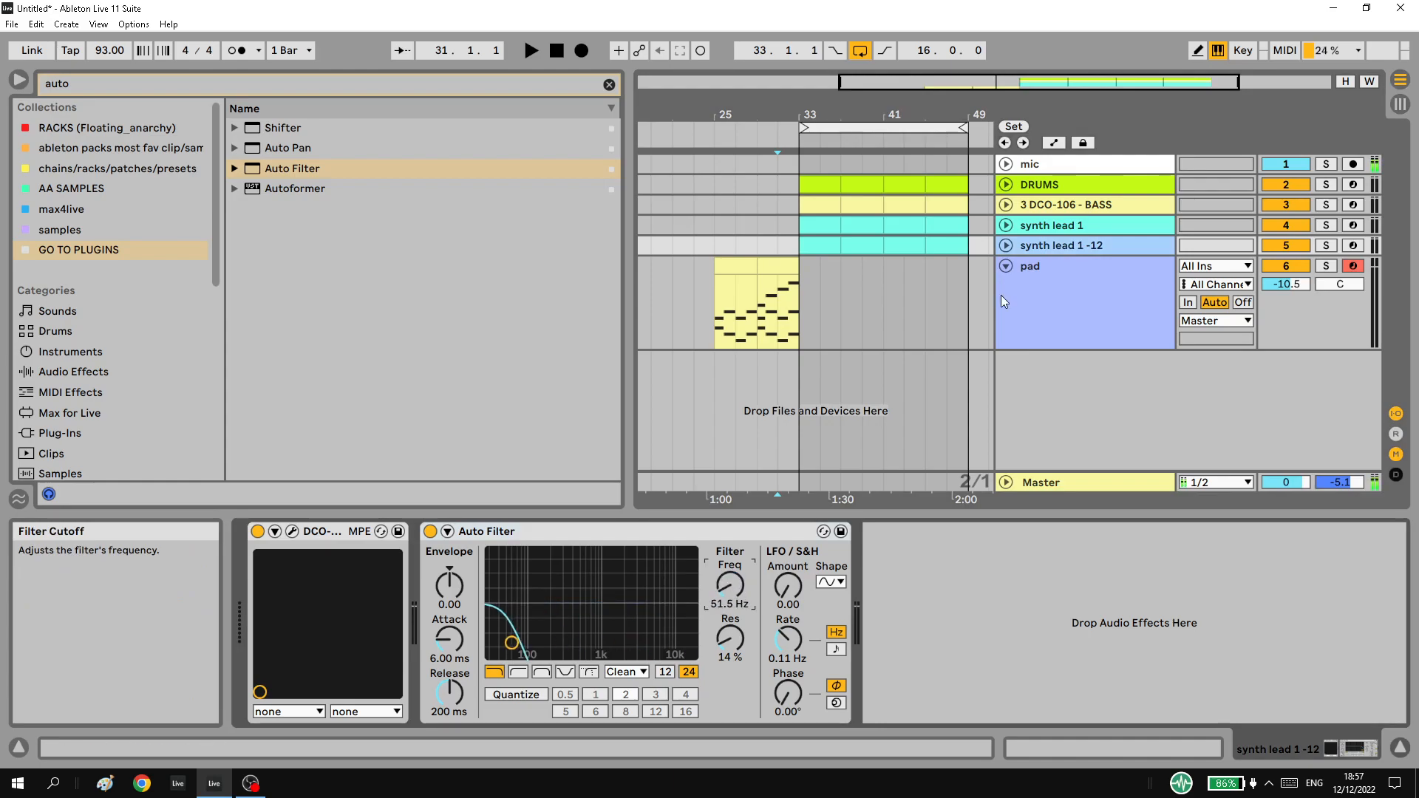
left_click(1005, 246)
key("a")
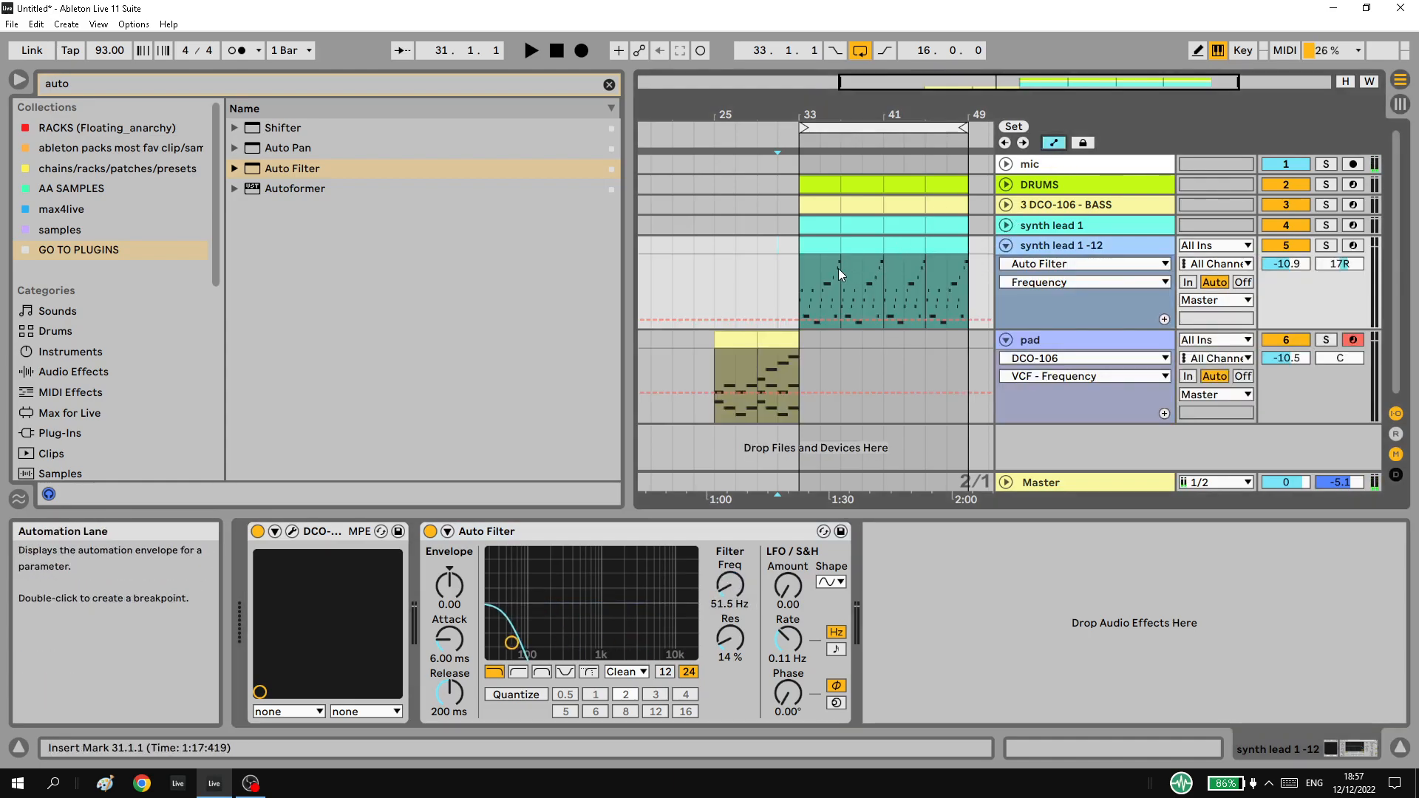
left_click(798, 291)
key("space")
left_click(801, 319)
left_click_drag(967, 319, 967, 267)
Play from bar 25, collapse all tracks, duplicate the pad track and rename the copy as arp.
left_click(720, 271)
left_click(1005, 246, "alt")
right_click(1051, 313)
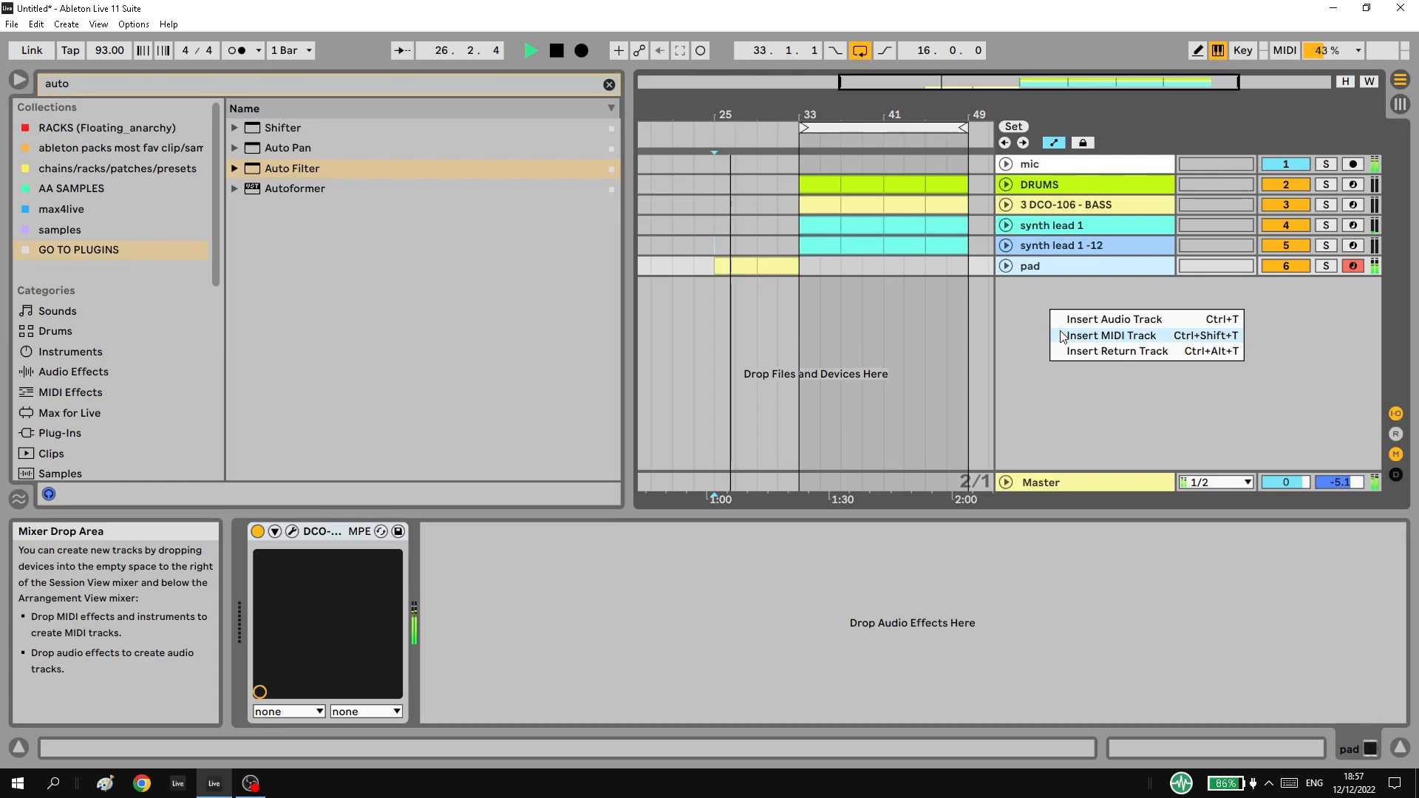
left_click(941, 311)
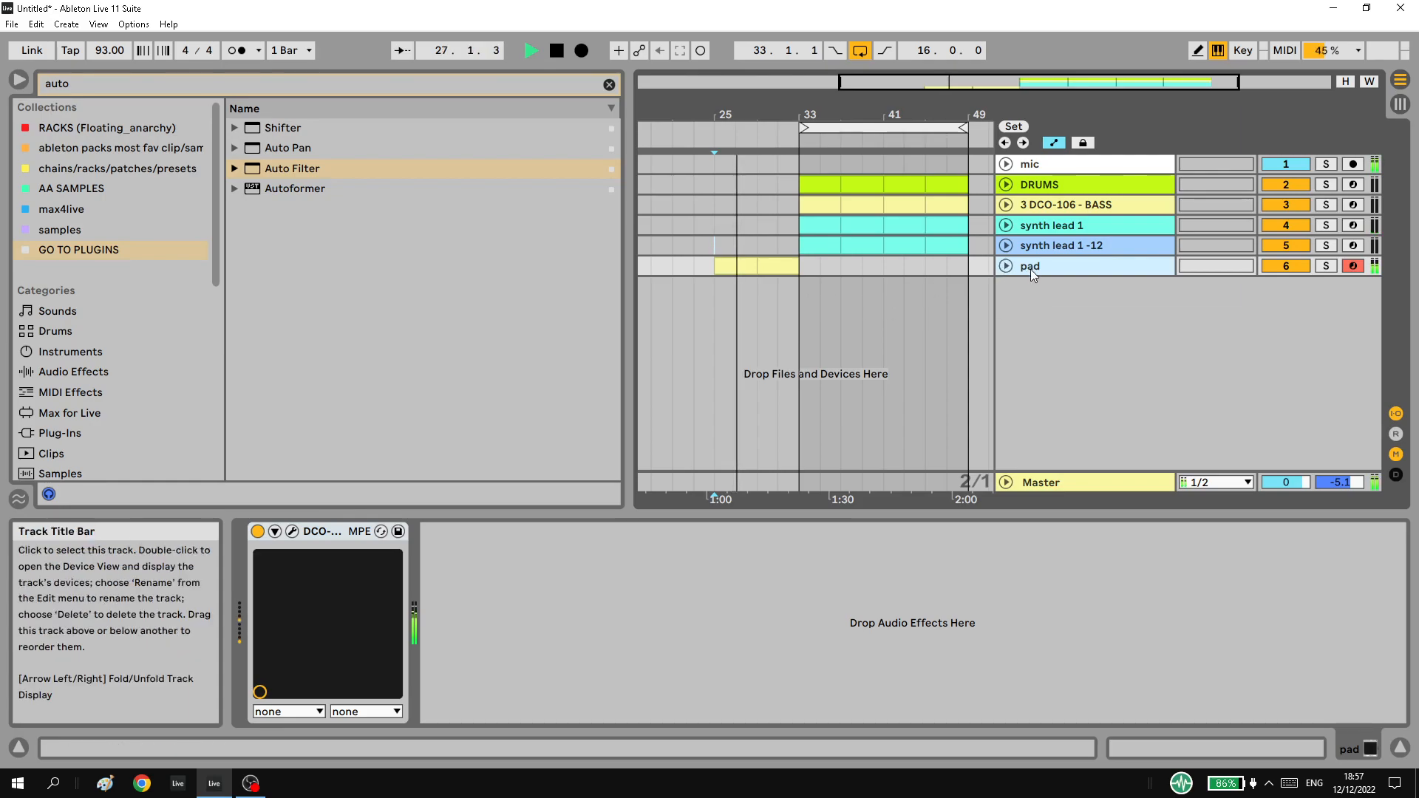
key("ctrl+d")
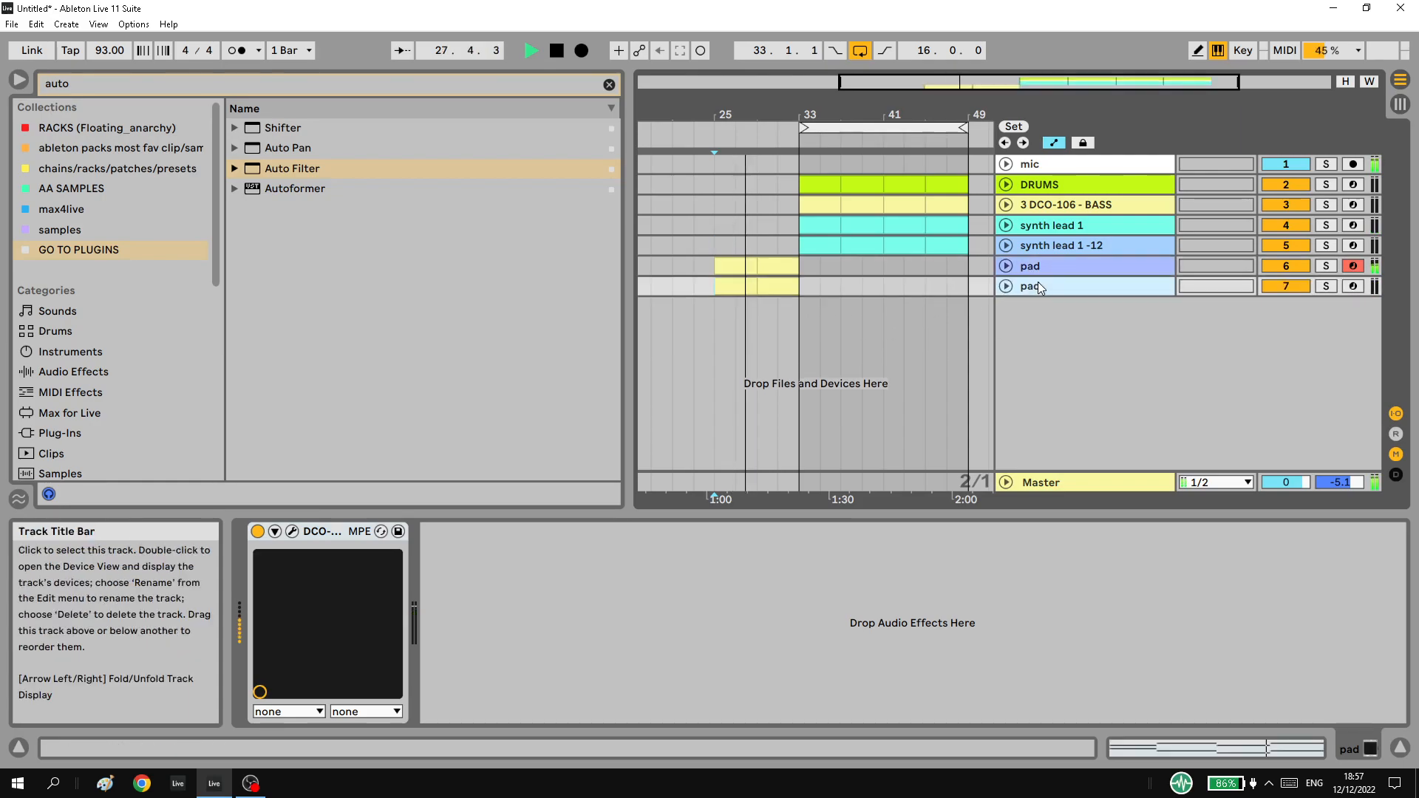
key("ctrl+r")
type("arp")
key("Return")
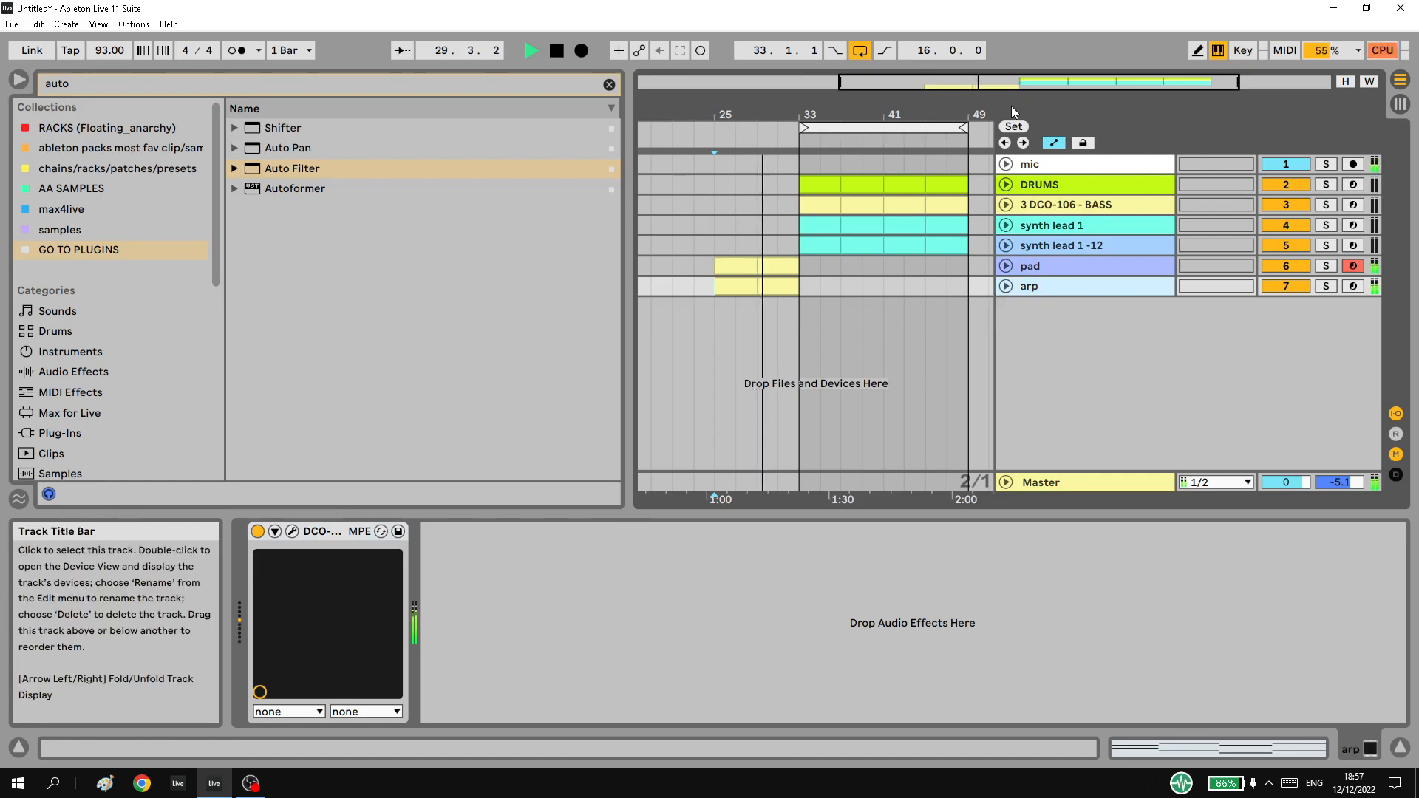
Loop bars 25 to 33 and open the arp track's DCO-106.
left_click_drag(717, 244, 800, 242)
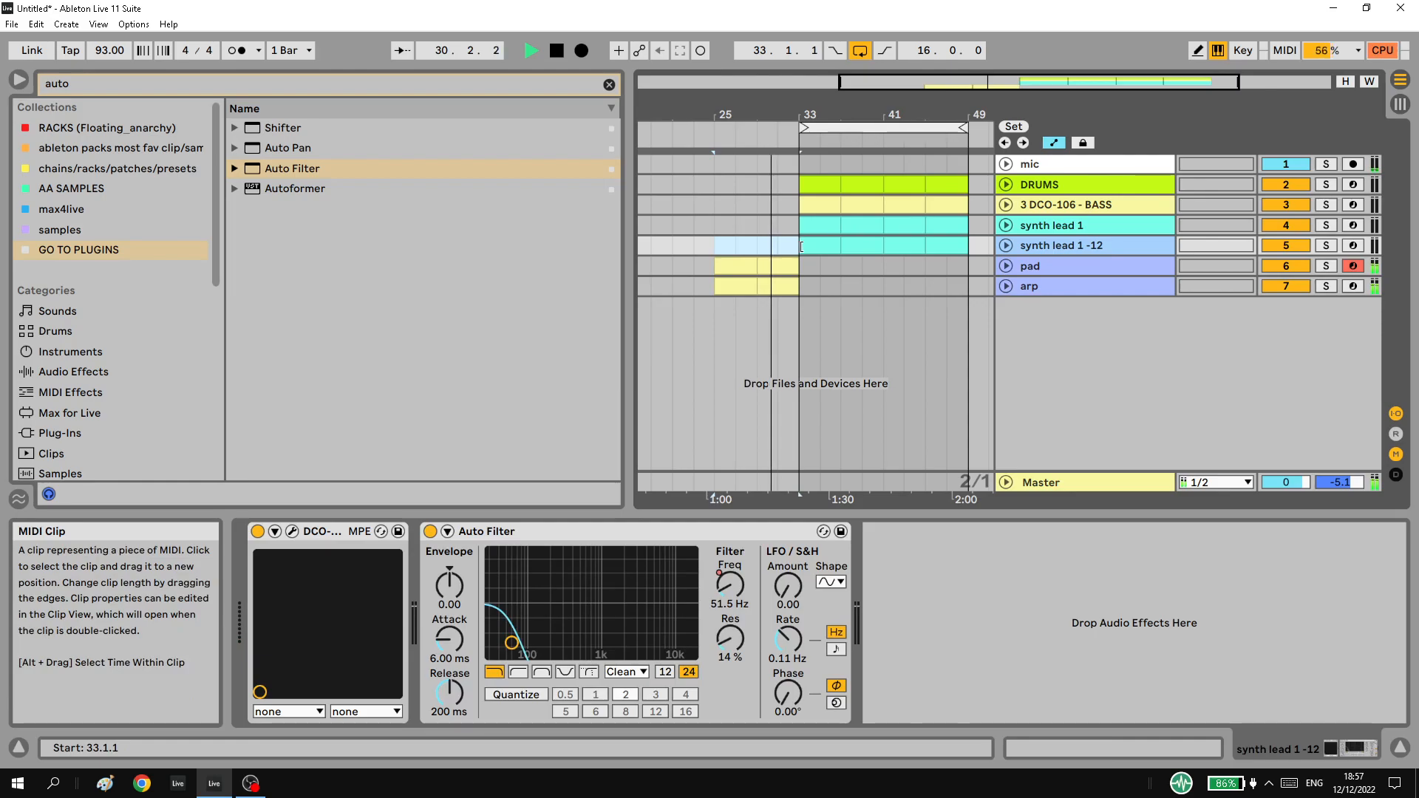
key("ctrl+l")
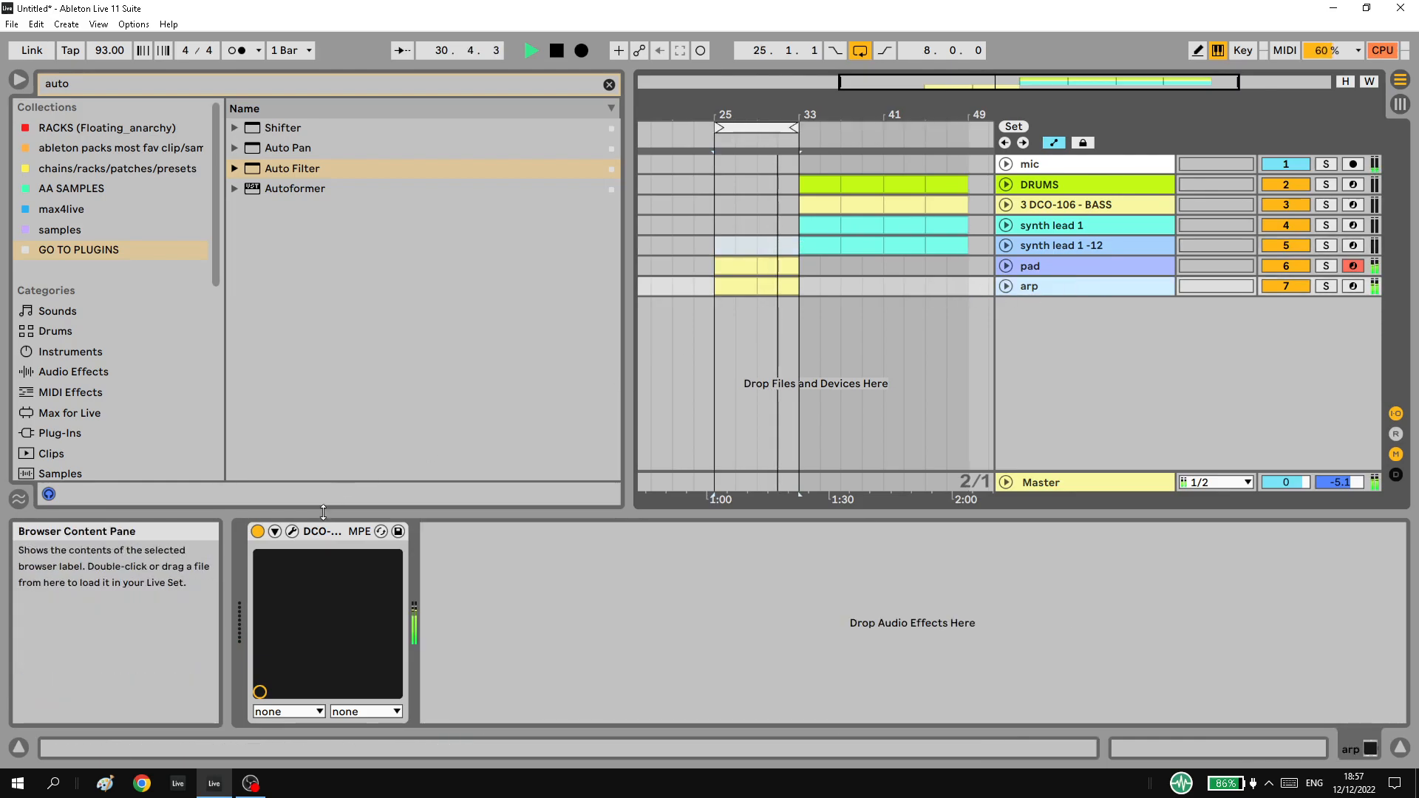
left_click(292, 532)
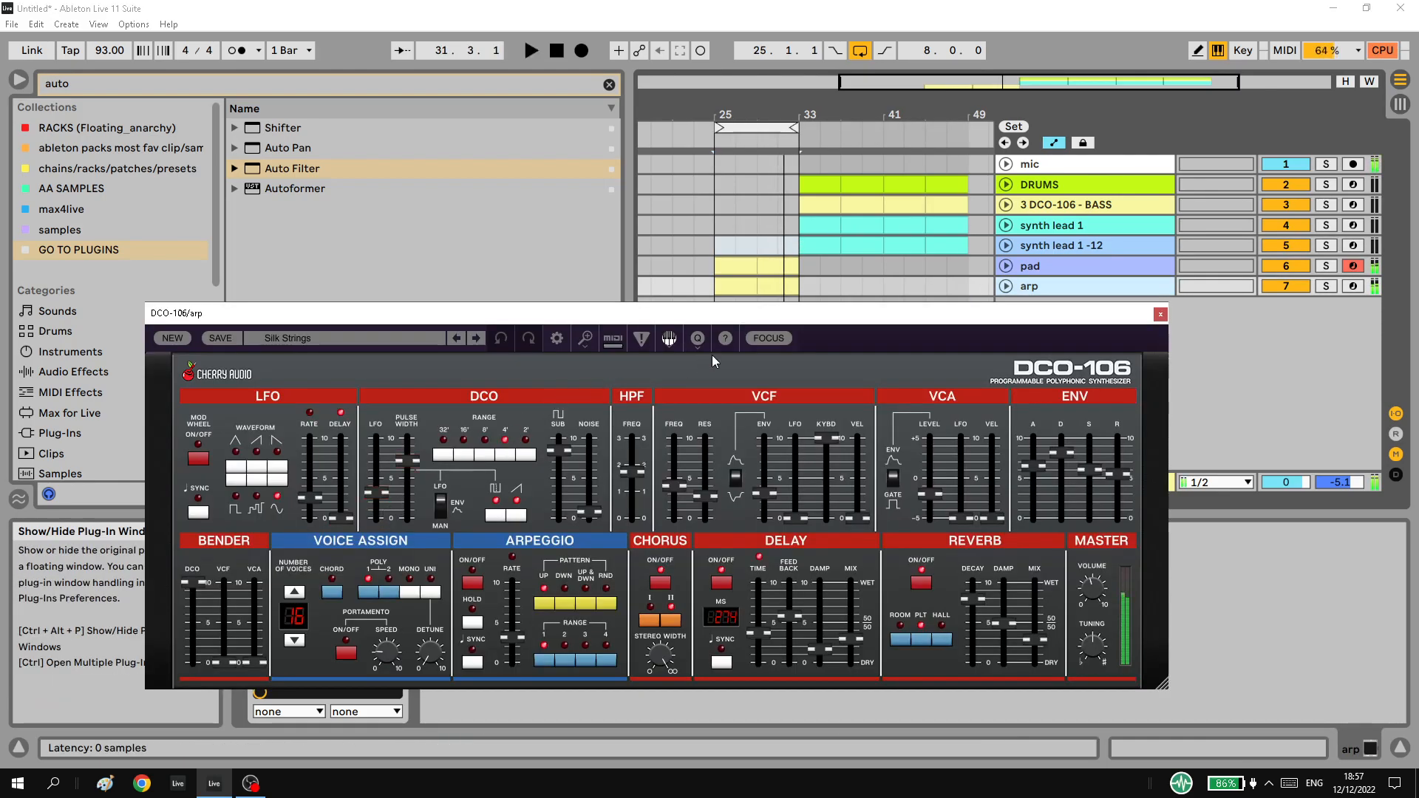
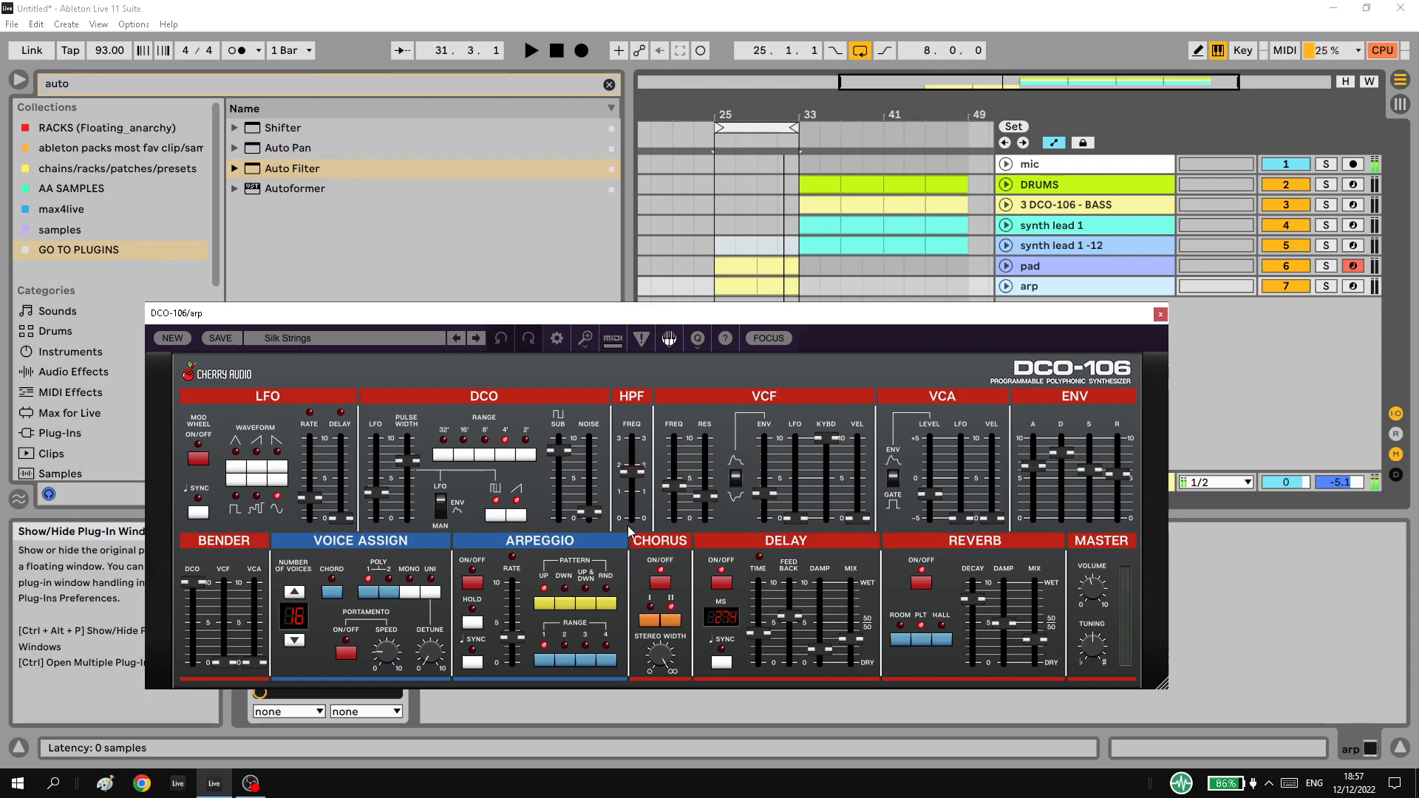
Audition Arp presets against the looped chords, mute the pad track and leave the arp's DCO-106 on Brassy Arp.
left_click(406, 341)
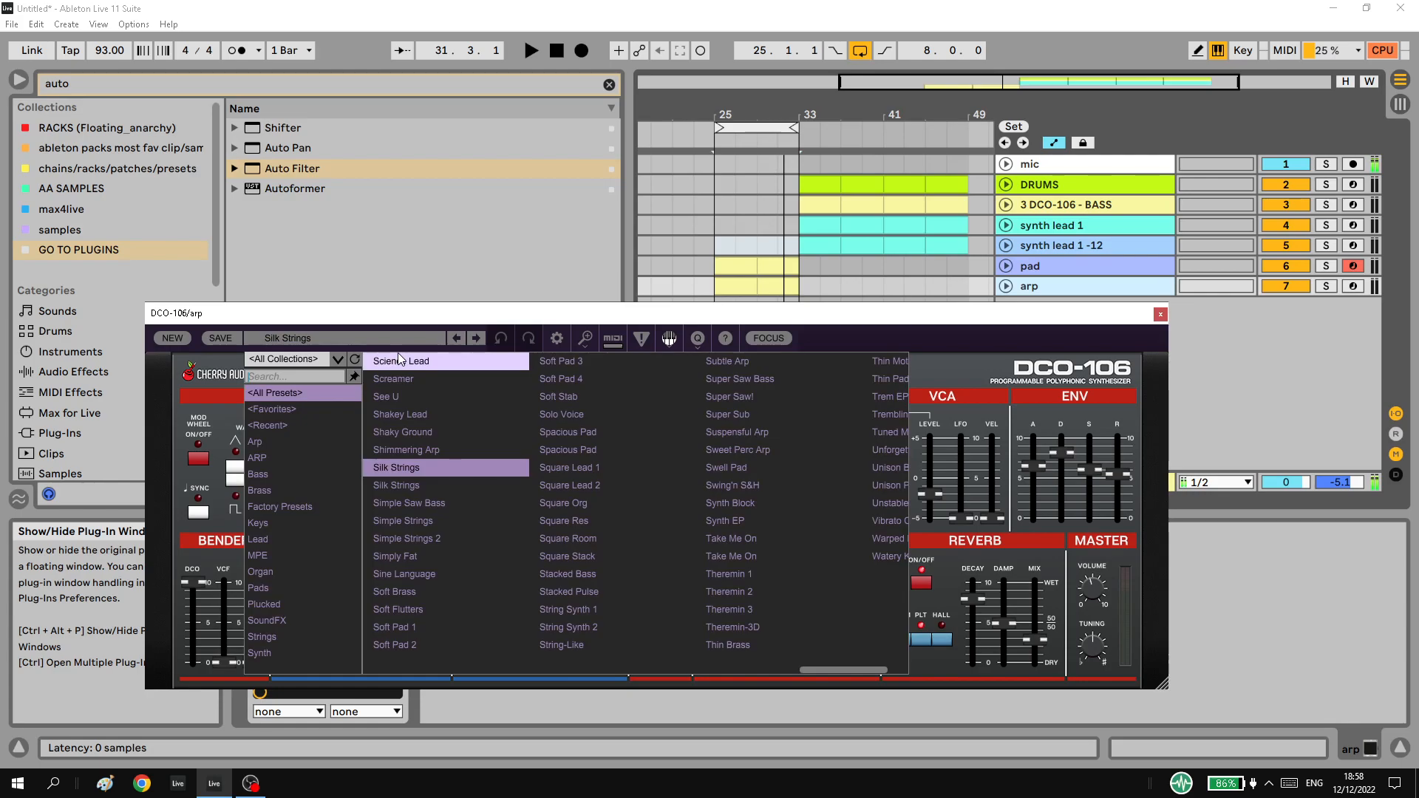
left_click(340, 445)
left_click(407, 400)
key("space")
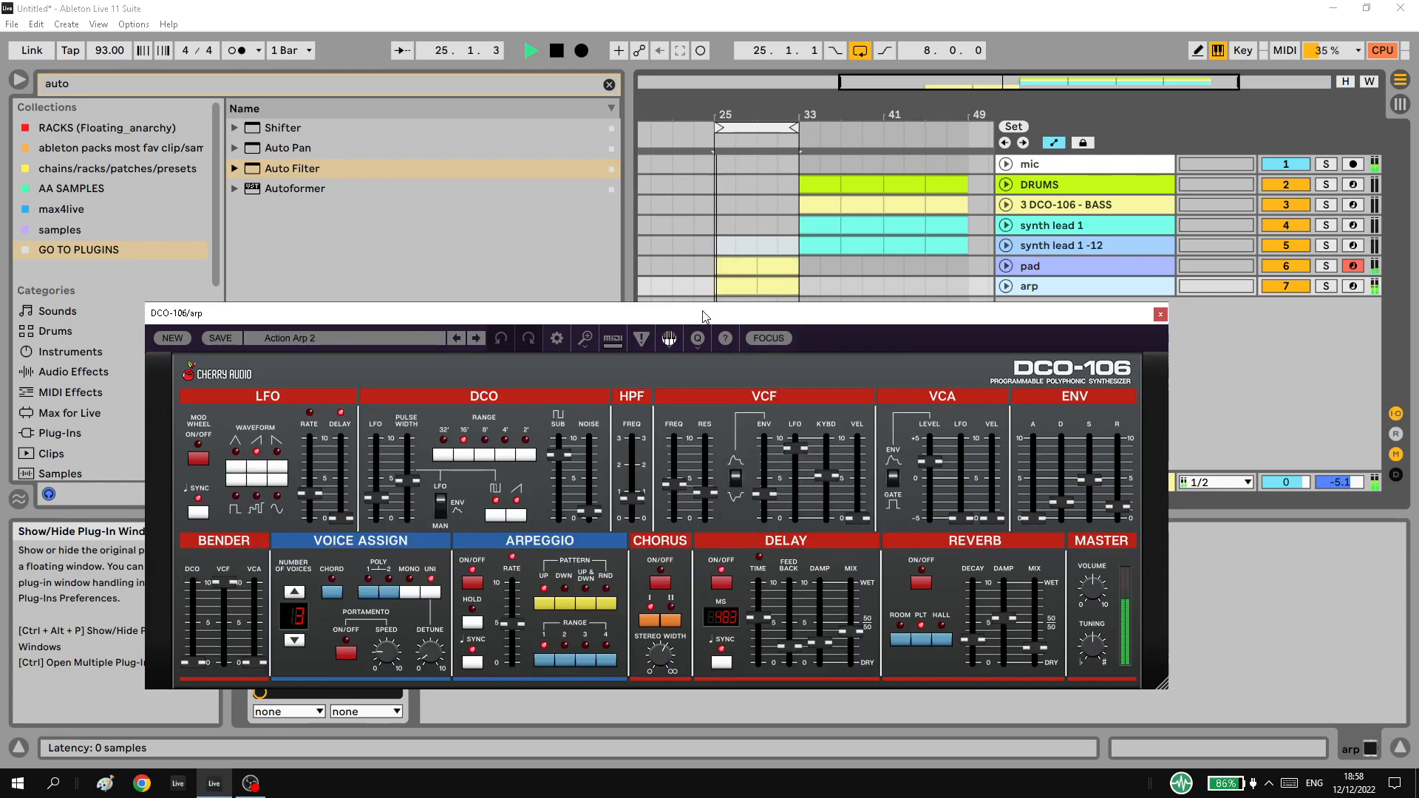
left_click(476, 339)
left_click(477, 339)
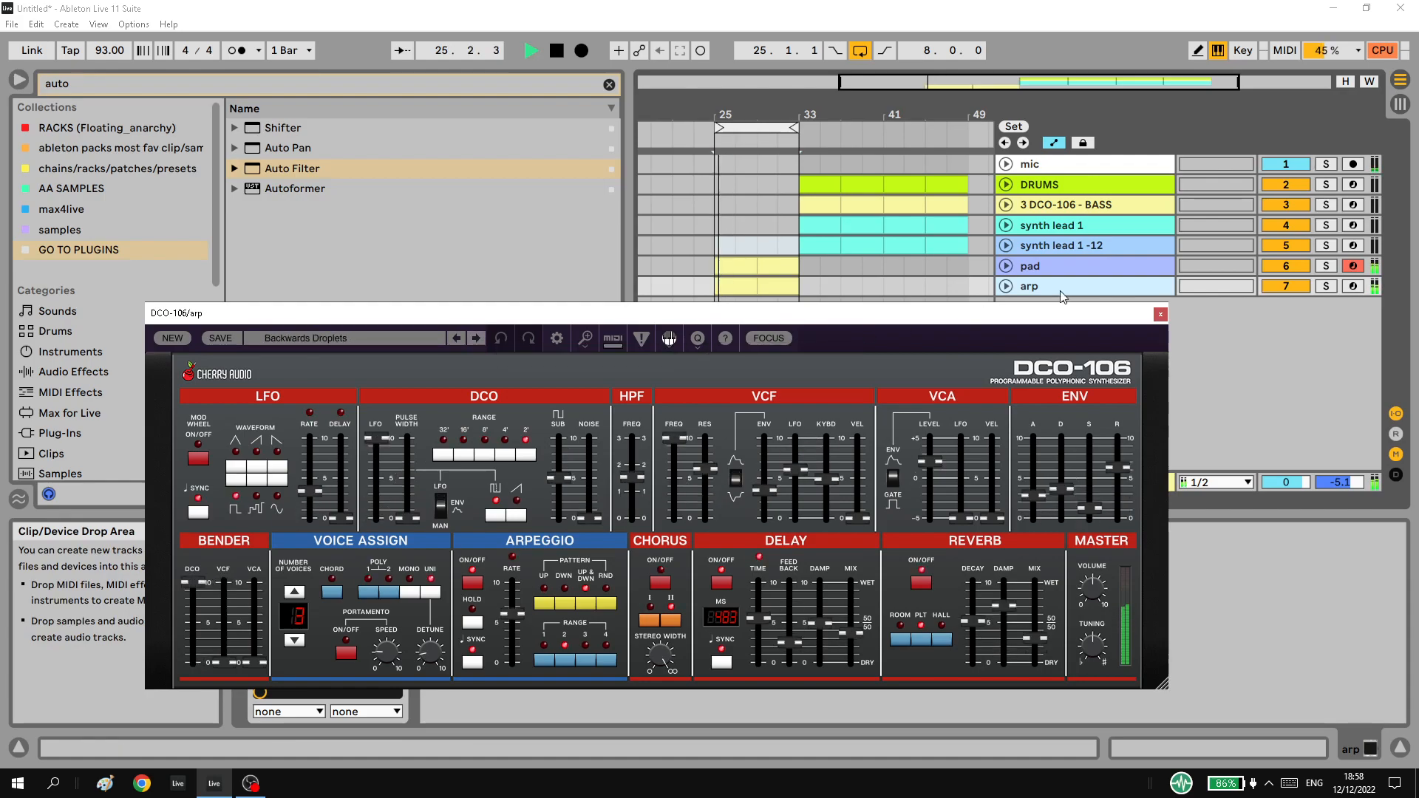
left_click(476, 337)
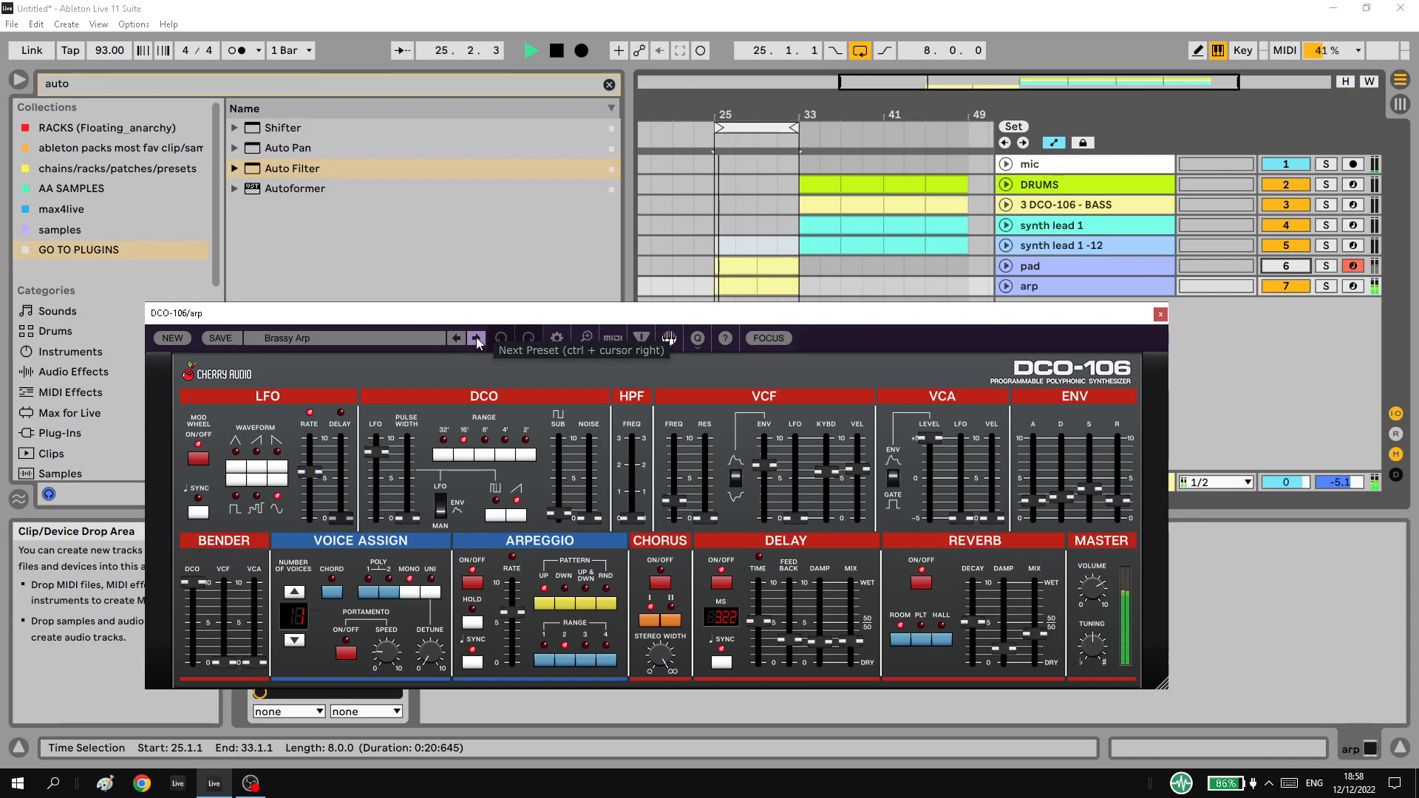
left_click(1160, 319)
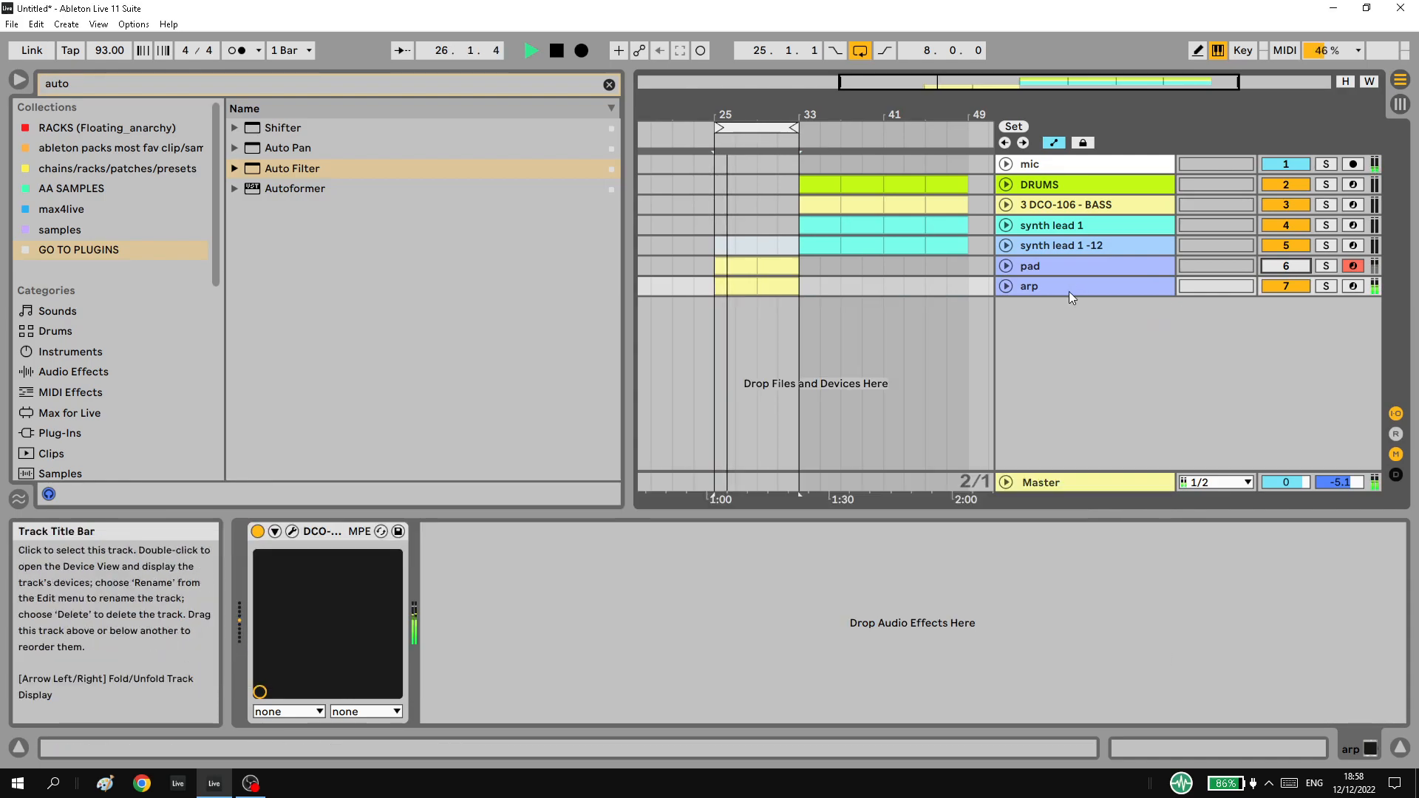
Load the +12 Pitch preset ahead of the arp track's DCO-106 and unmute the pad track.
left_click(304, 82)
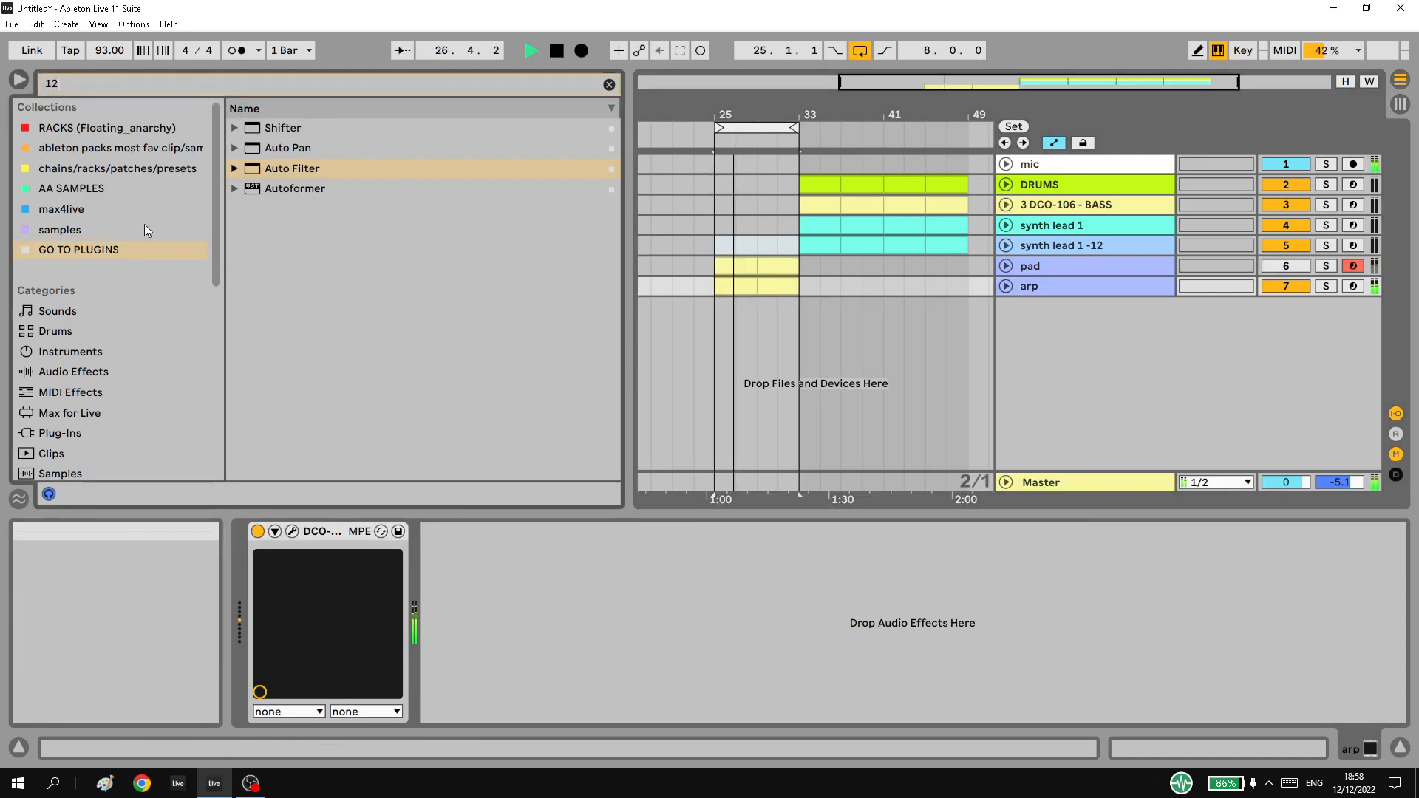
type("12")
left_click(244, 152)
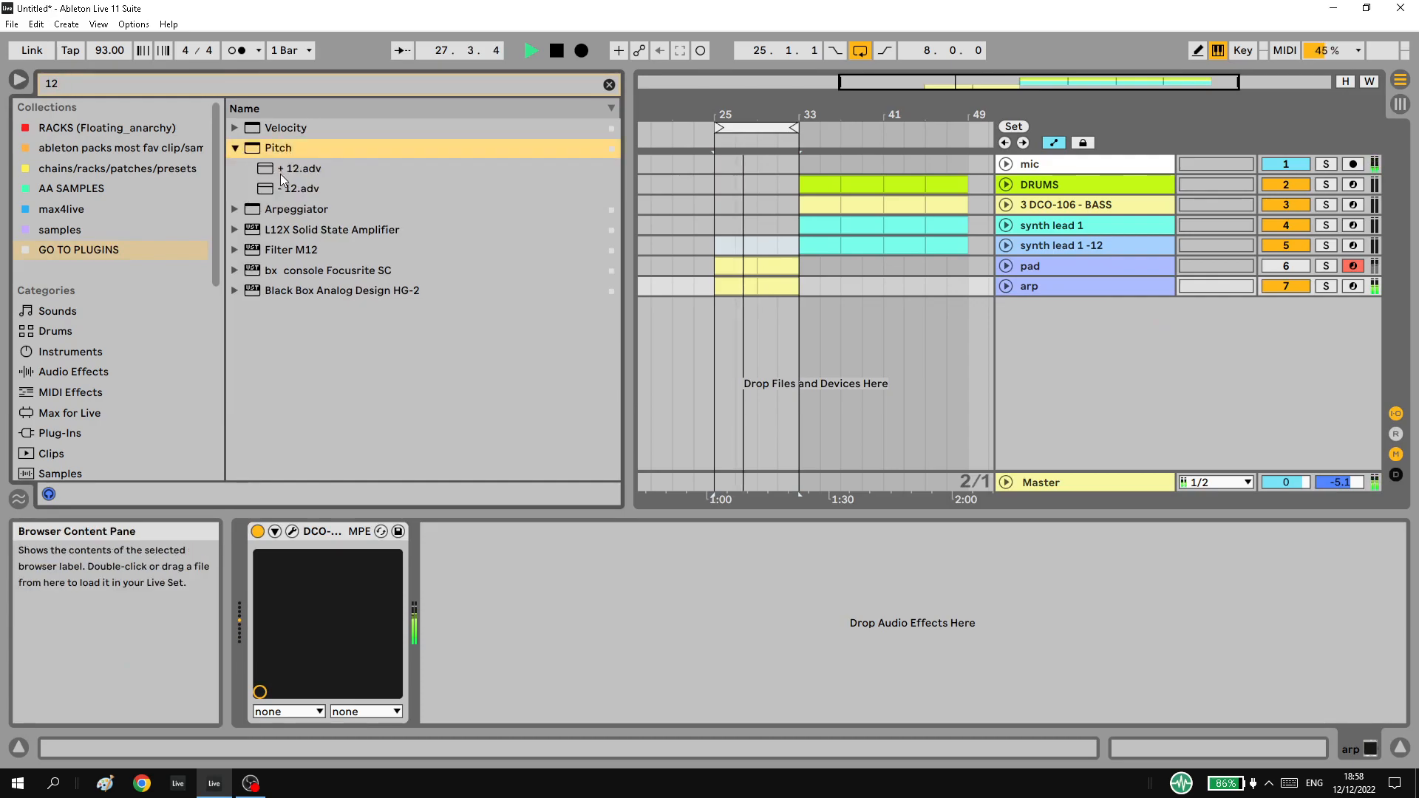
double_click(278, 170)
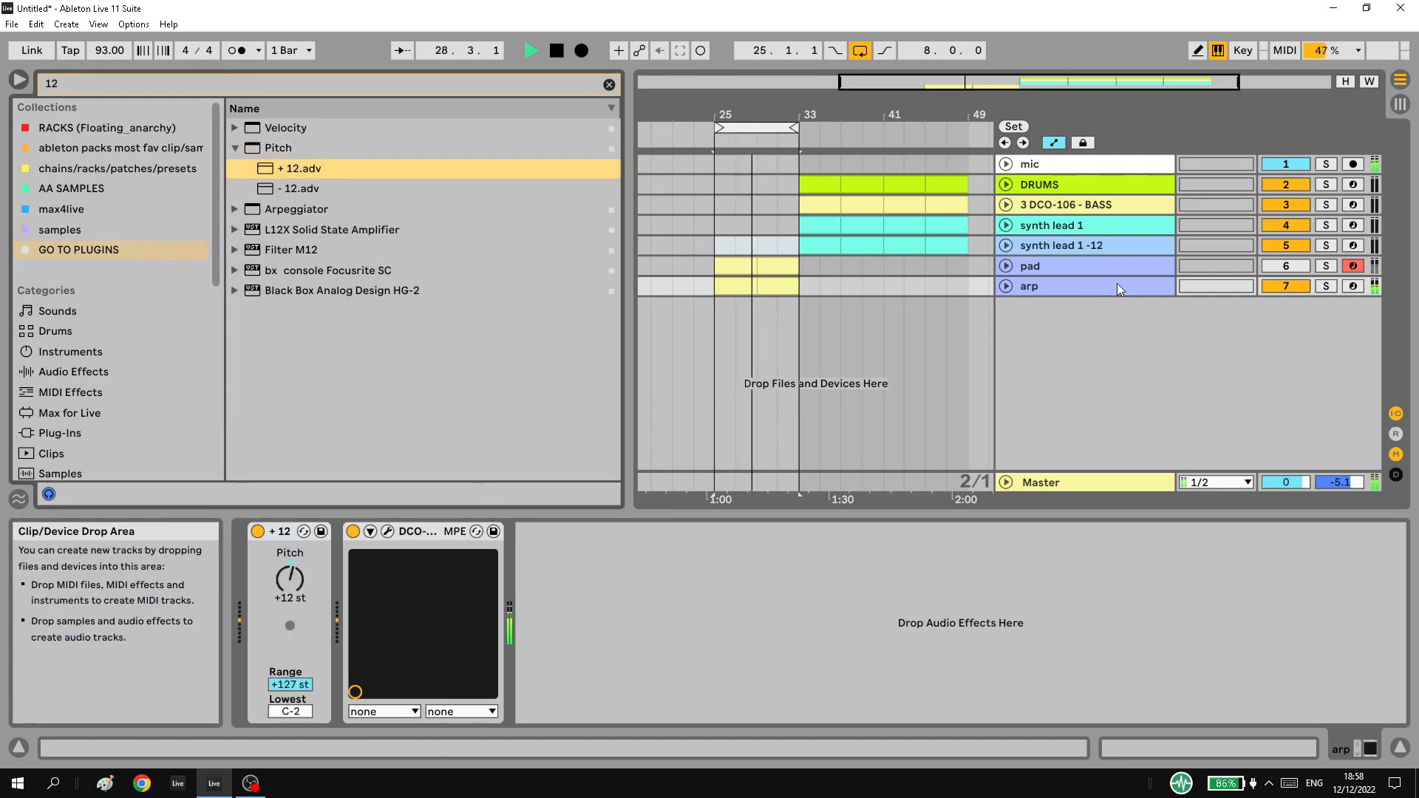
left_click(1290, 267)
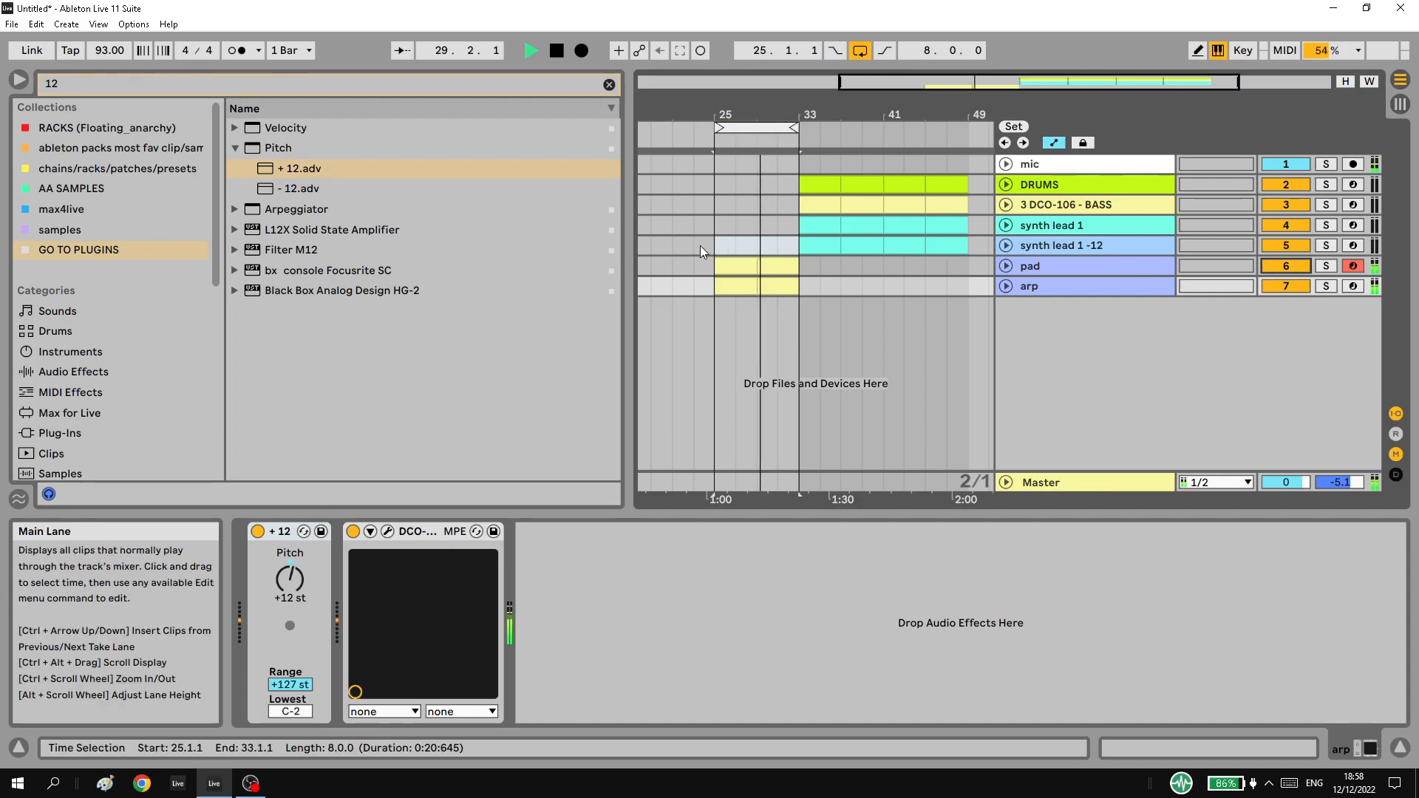
Stop playback and copy the arp track's bar 25 to 33 clips to bar 17.
left_click_drag(745, 117, 819, 103)
left_click(781, 261)
key("space")
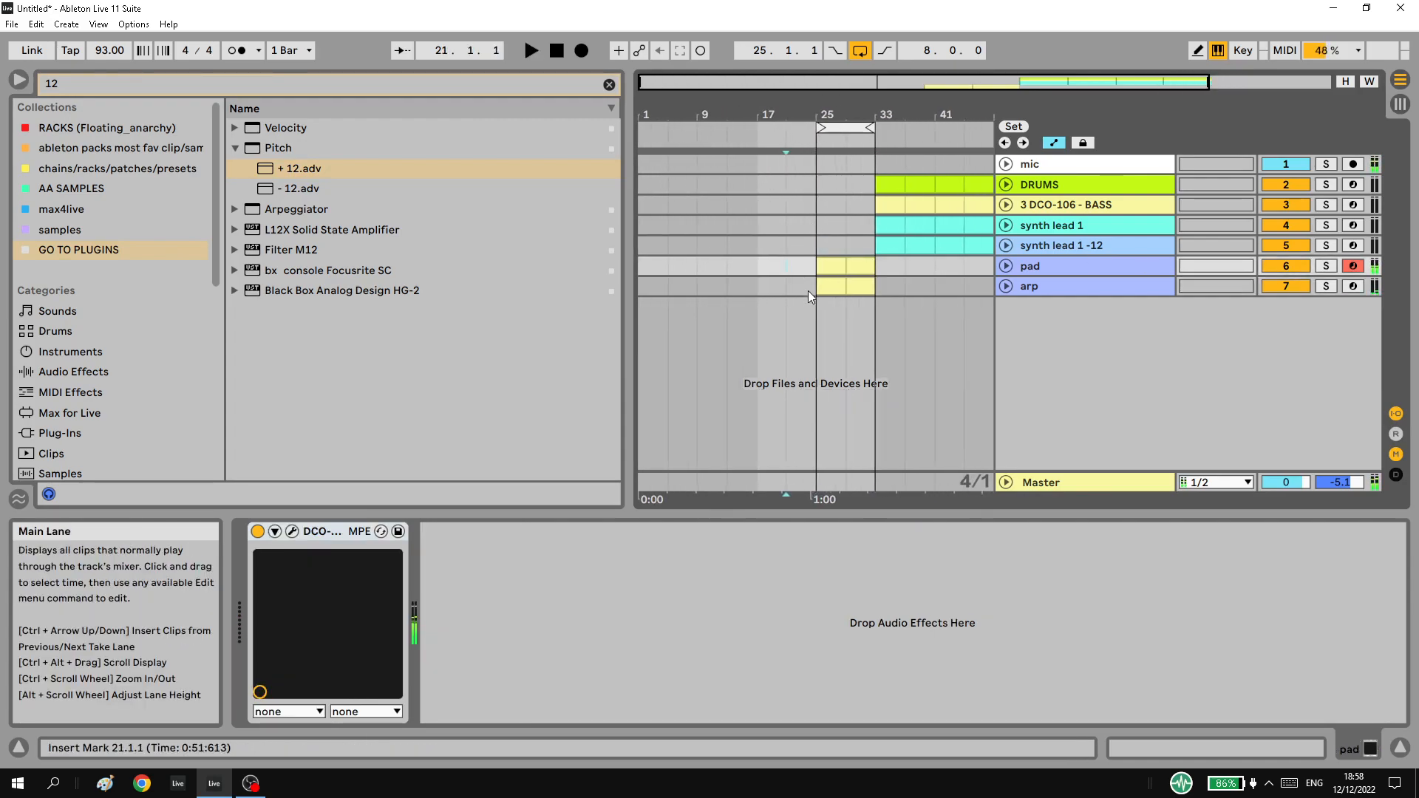
left_click(839, 287)
left_click(756, 286)
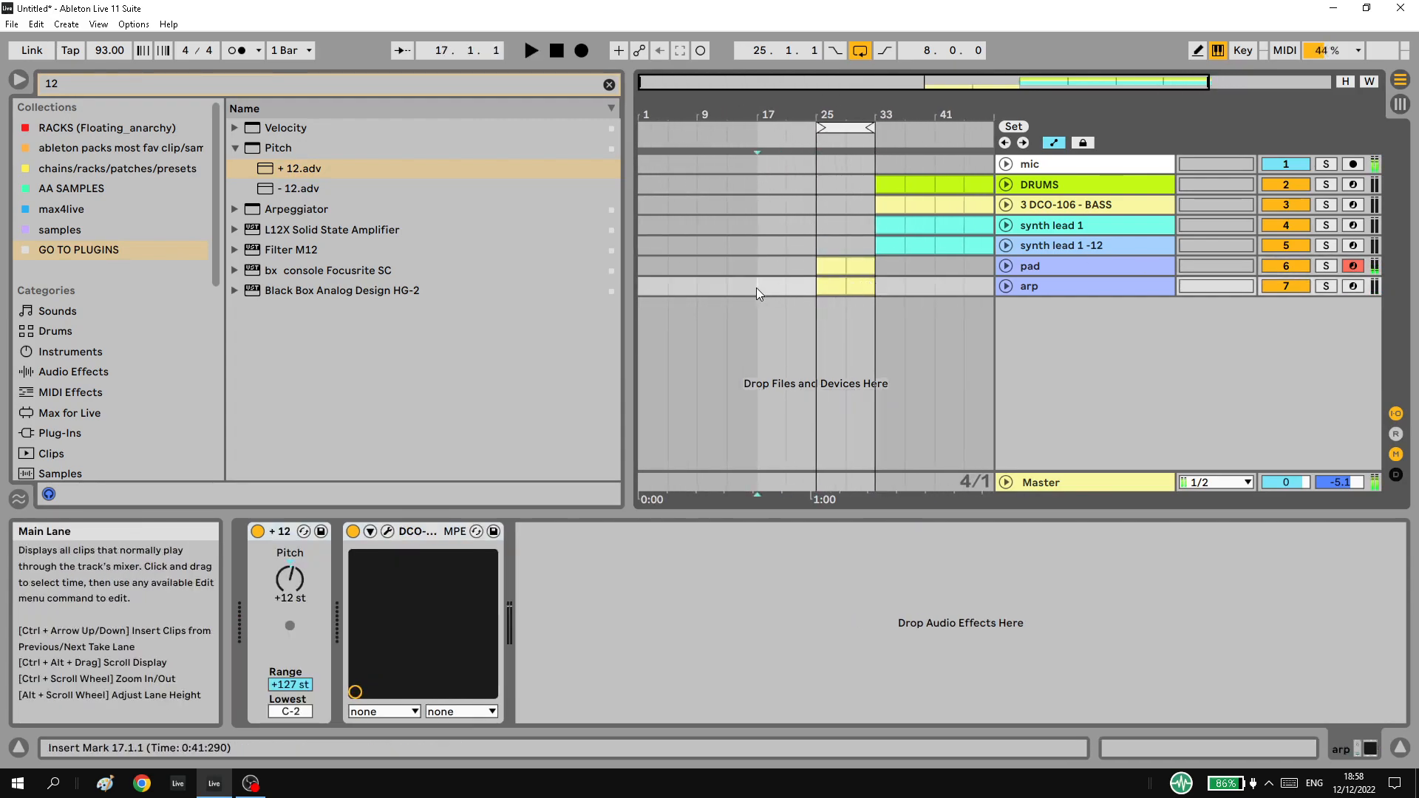
key("ctrl+v")
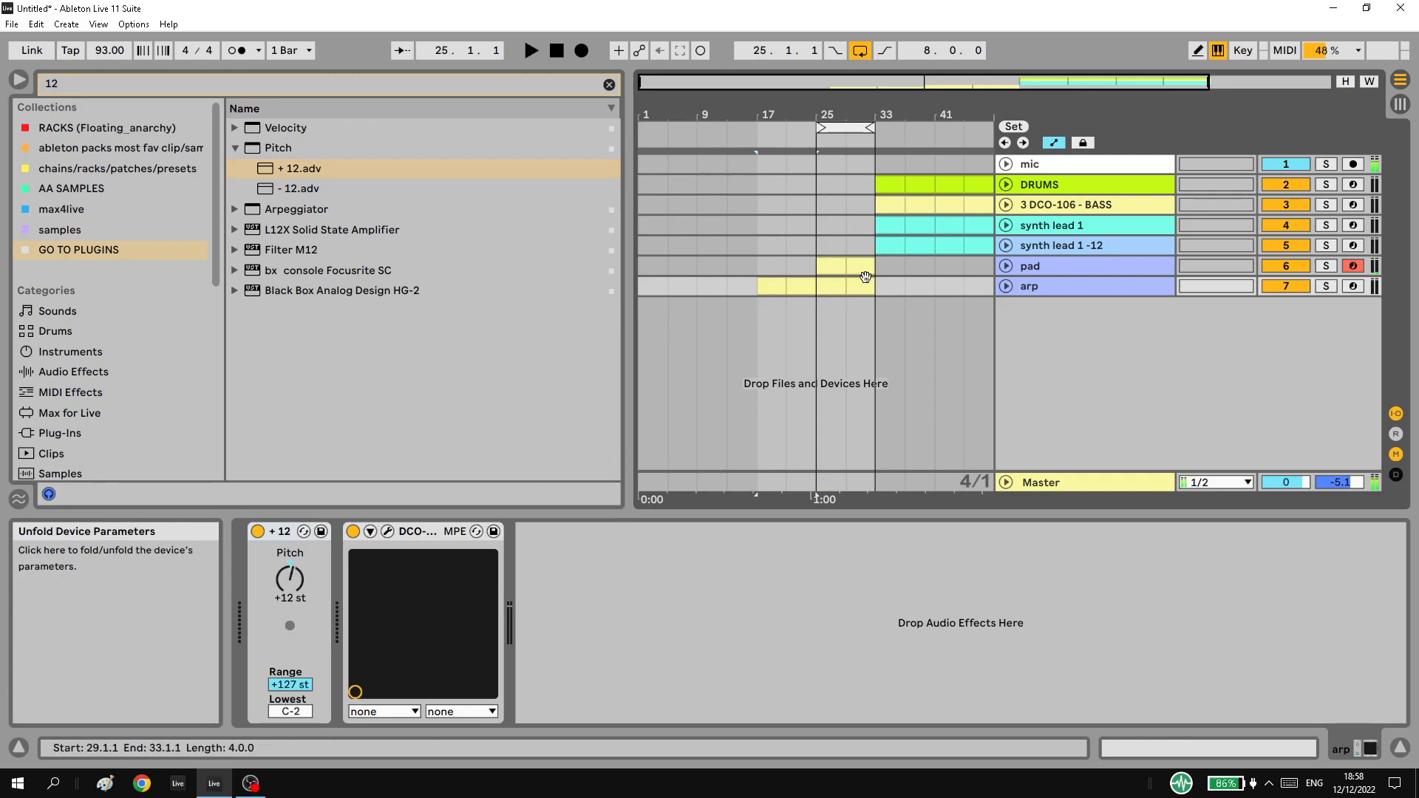
Open the arp track's DCO-106, start playback, and lower its VCF frequency and VCF envelope amount.
left_click(1034, 286)
left_click(387, 532)
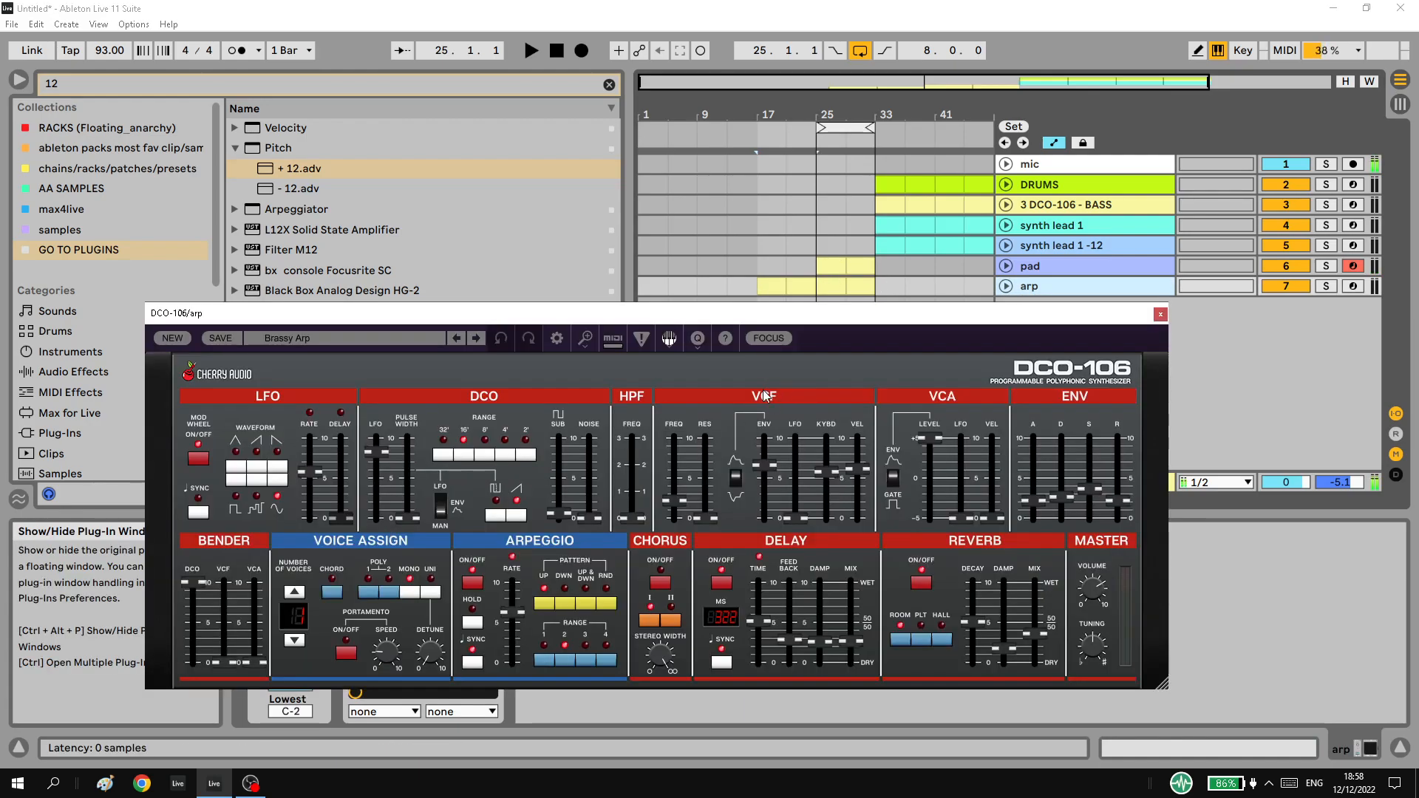
left_click_drag(675, 501, 675, 511)
key("space")
left_click_drag(773, 475, 771, 498)
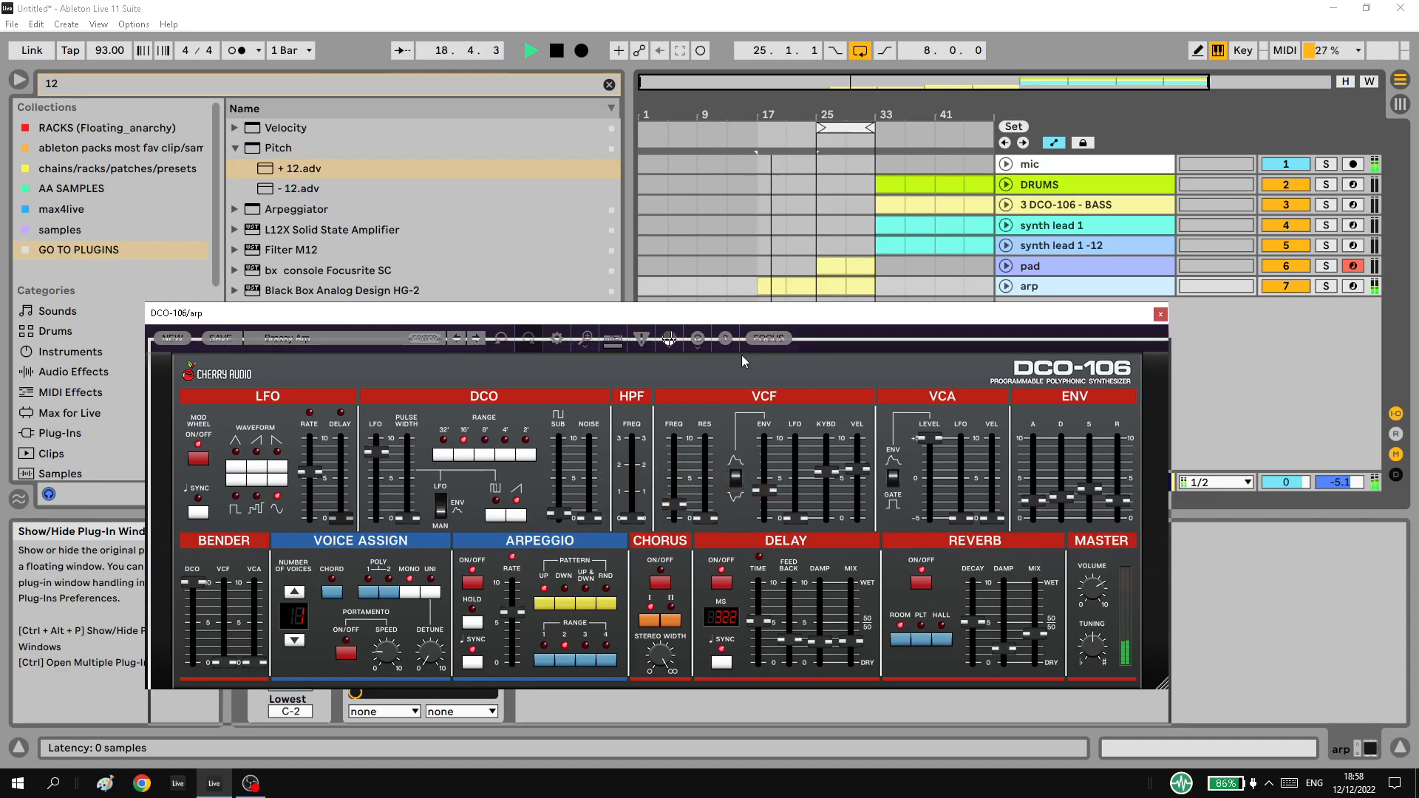
Automate the arp's VCF envelope amount to rise from a low level at bar 17 to about 0.77 at bar 33.
left_click_drag(736, 315, 737, 390)
left_click(1006, 287)
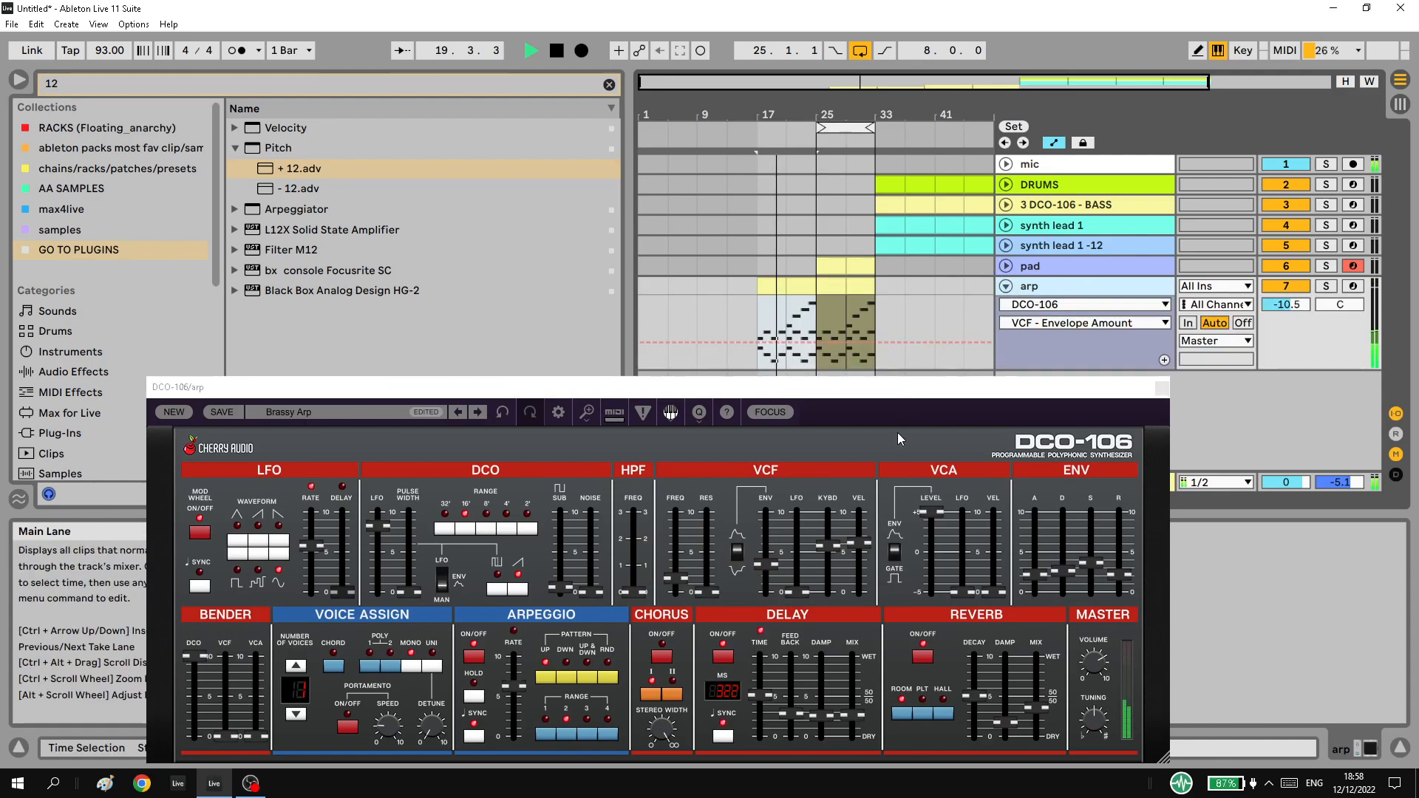
left_click_drag(766, 564, 772, 577)
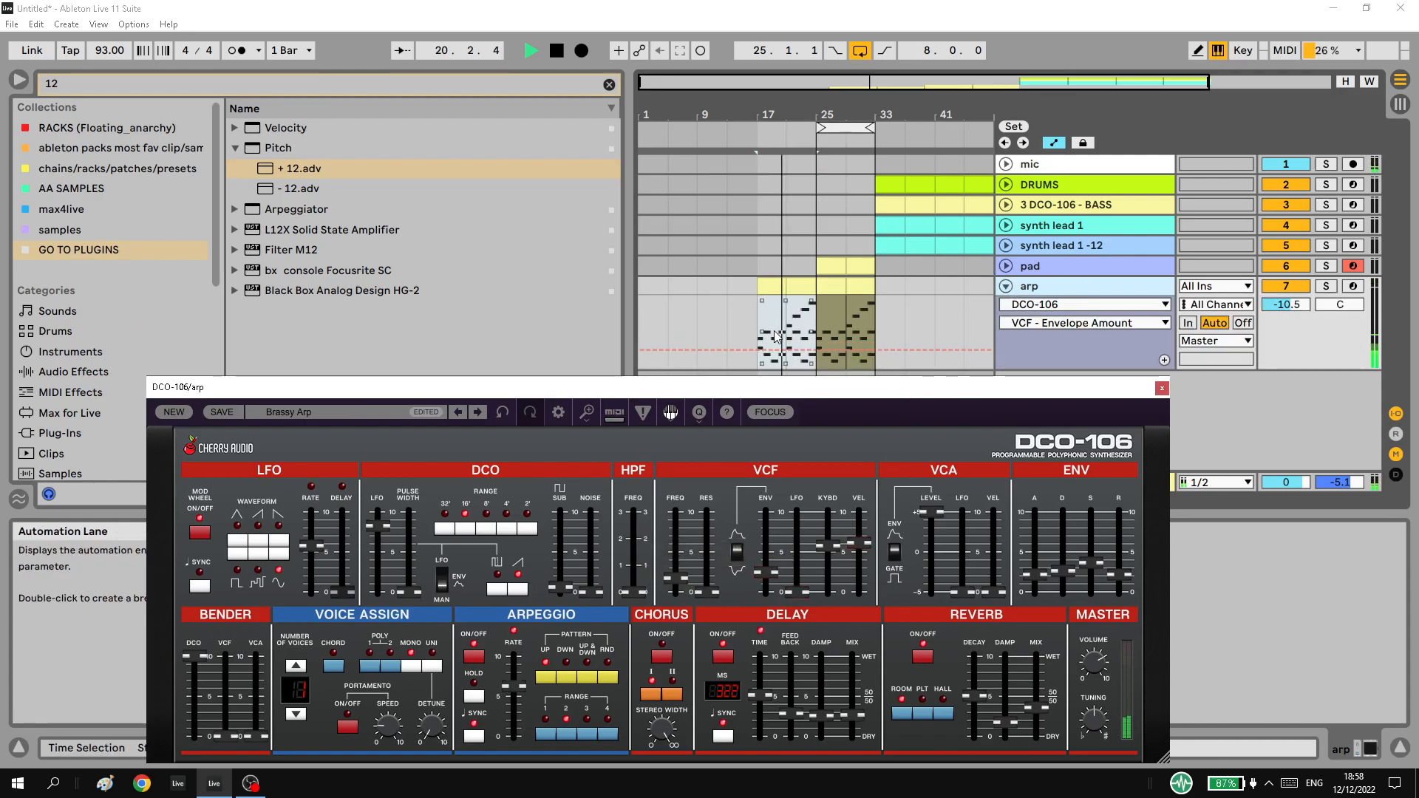
left_click(757, 351)
left_click_drag(875, 350, 875, 308)
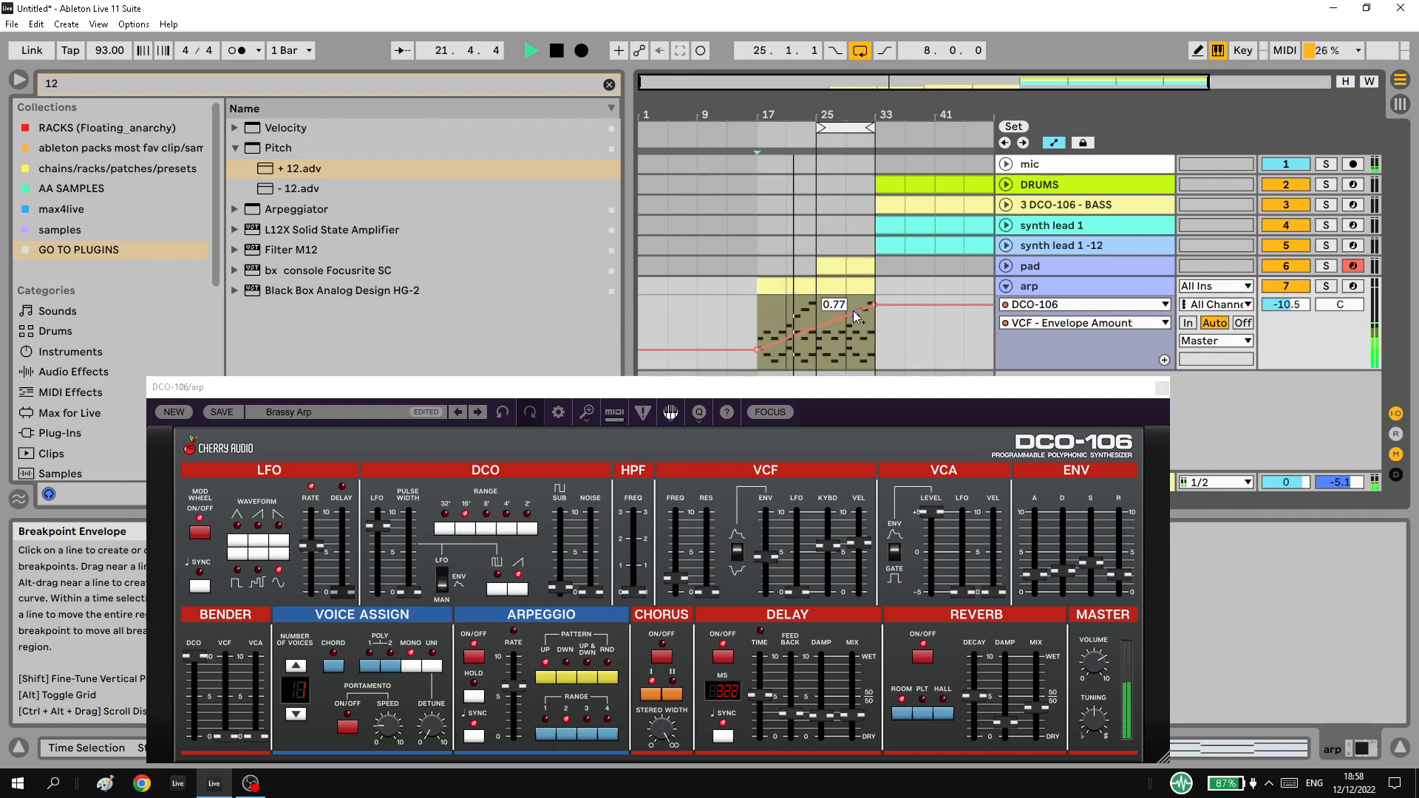
Duplicate the arp clips across bars 33 to 49 and automate the VCF envelope amount to fall back down by bar 49.
left_click(1052, 144)
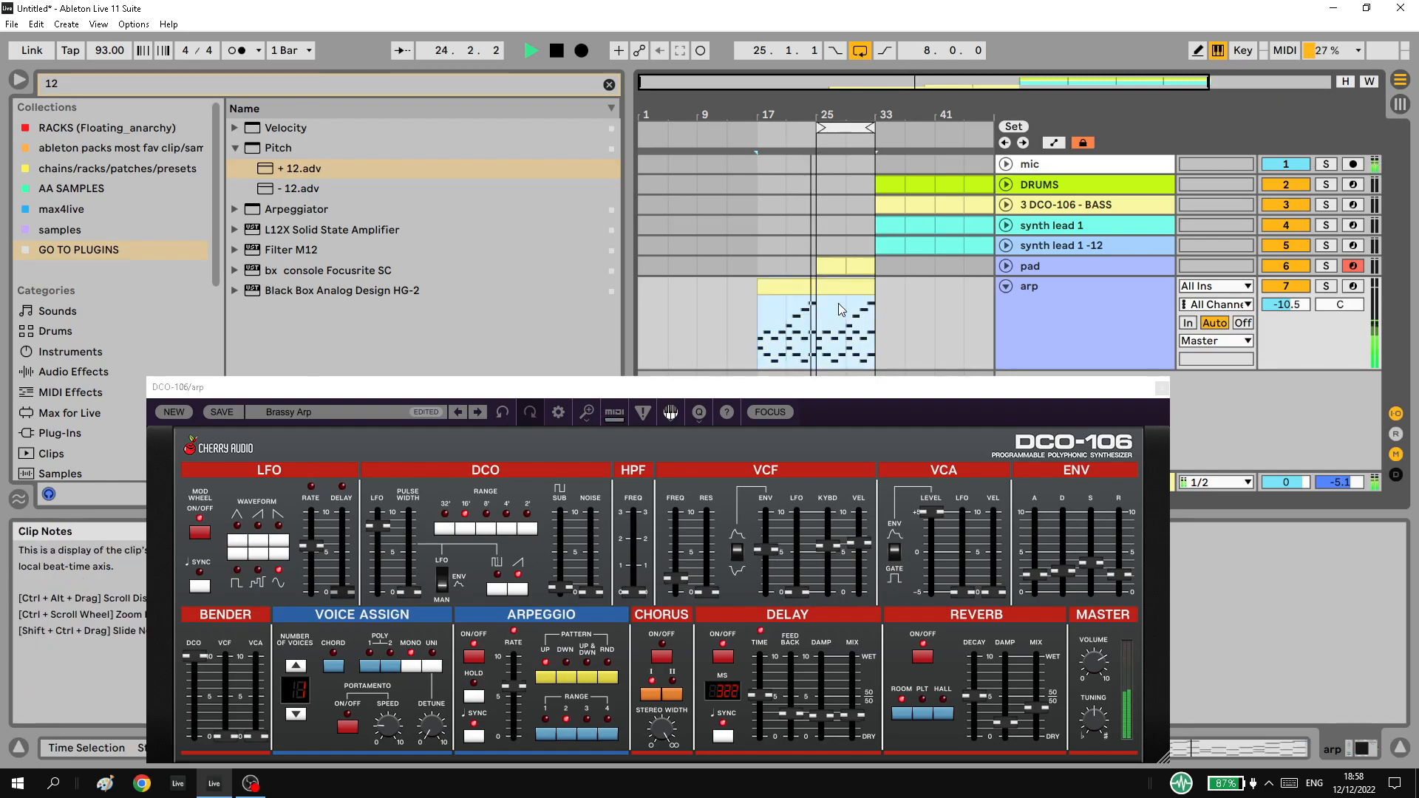
key("ctrl+d")
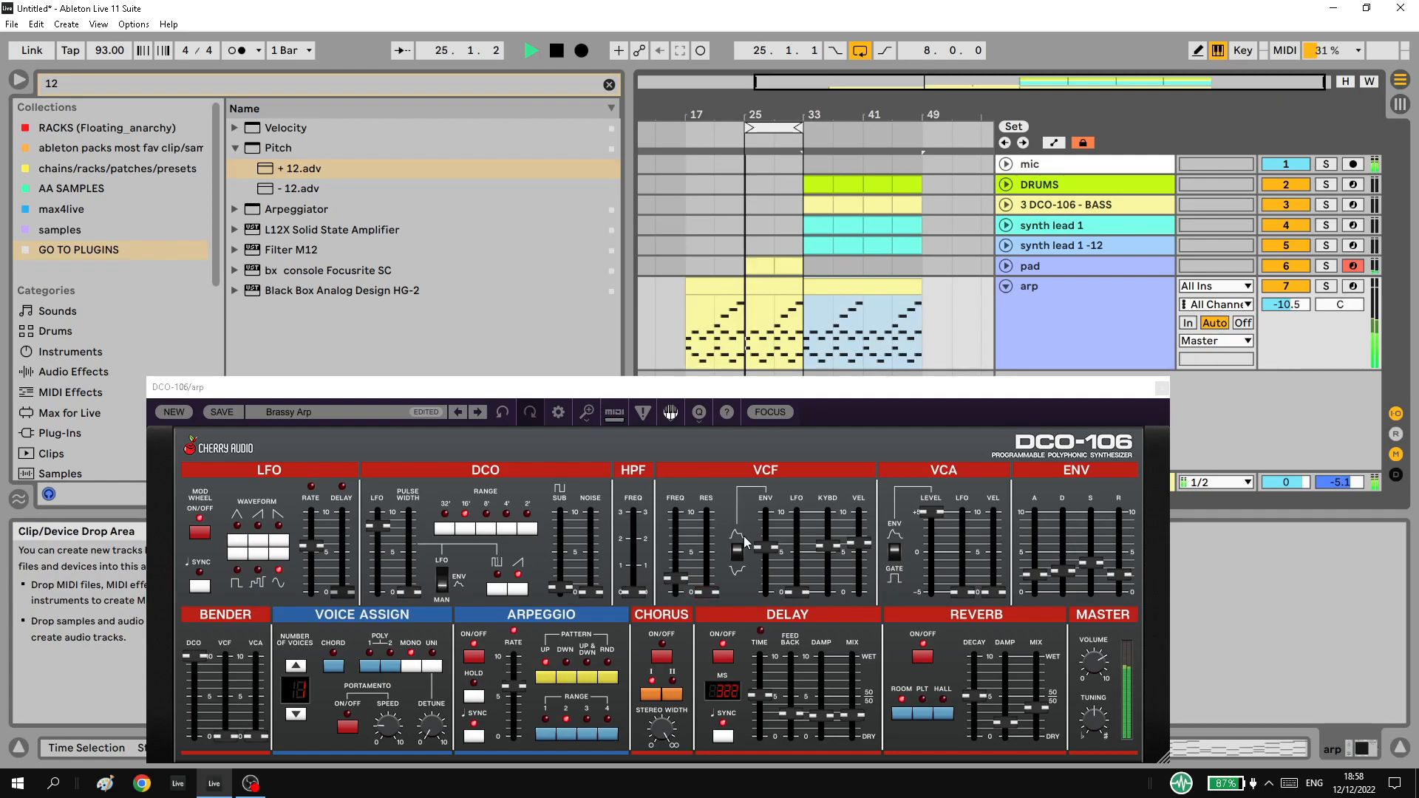
left_click_drag(765, 548, 766, 539)
left_click(1054, 142)
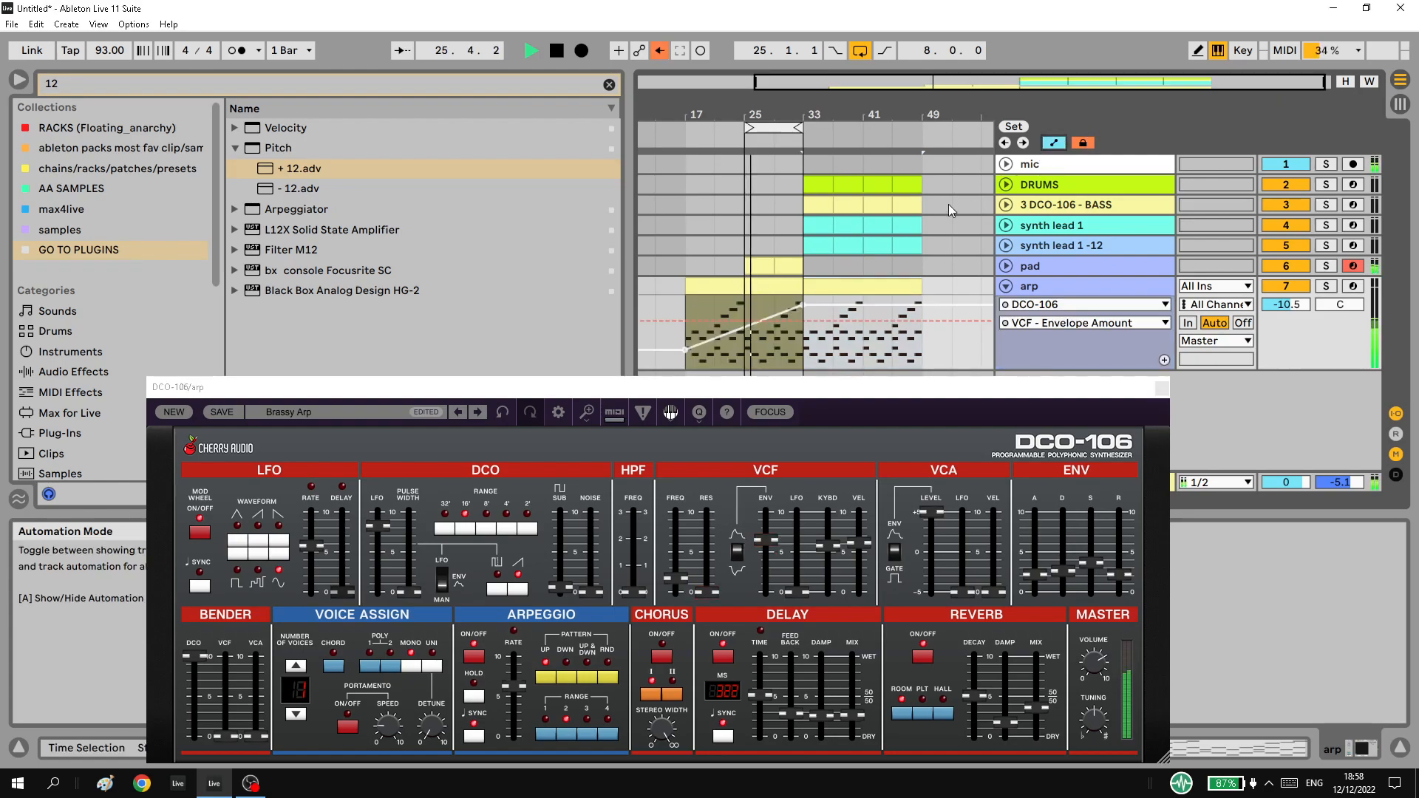
left_click(664, 55)
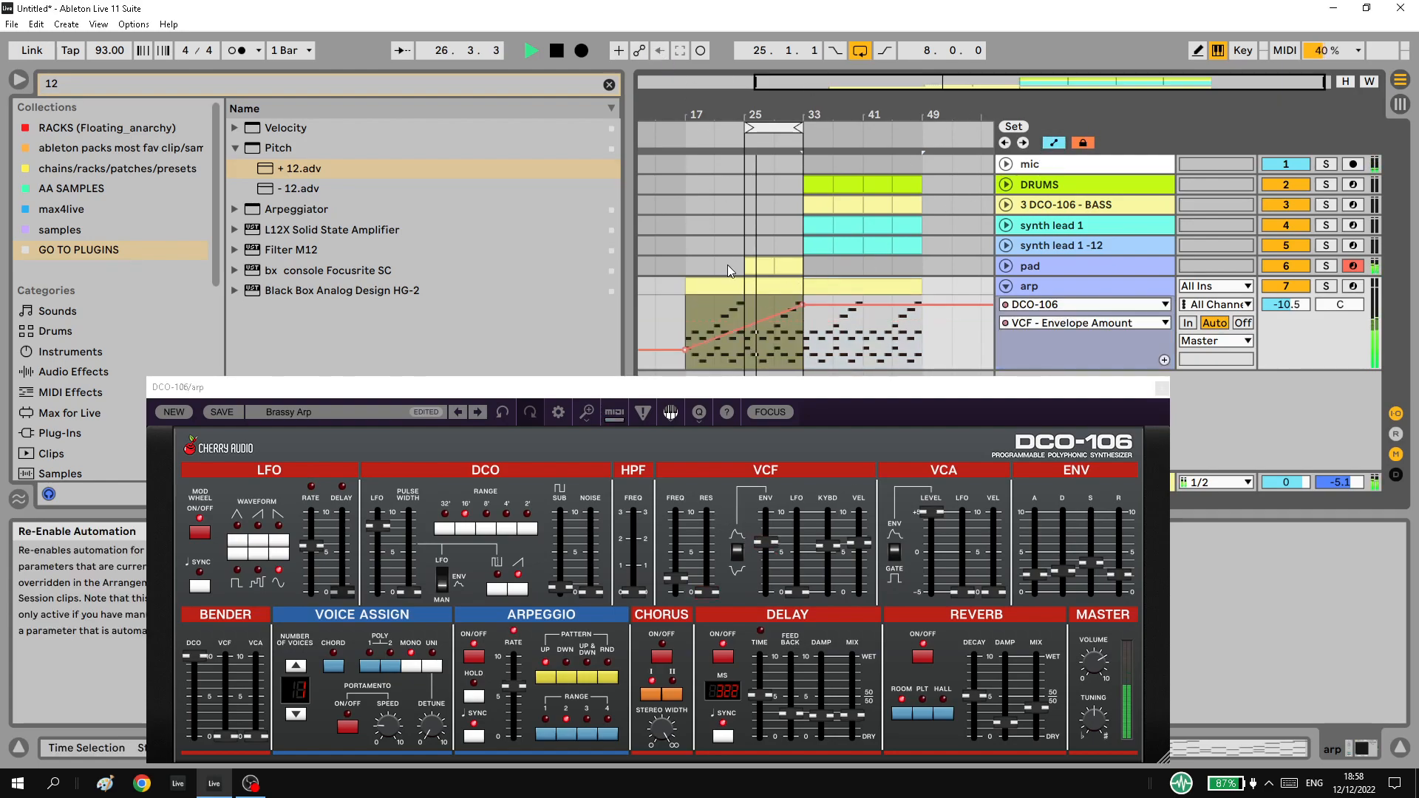
left_click_drag(823, 305, 921, 354)
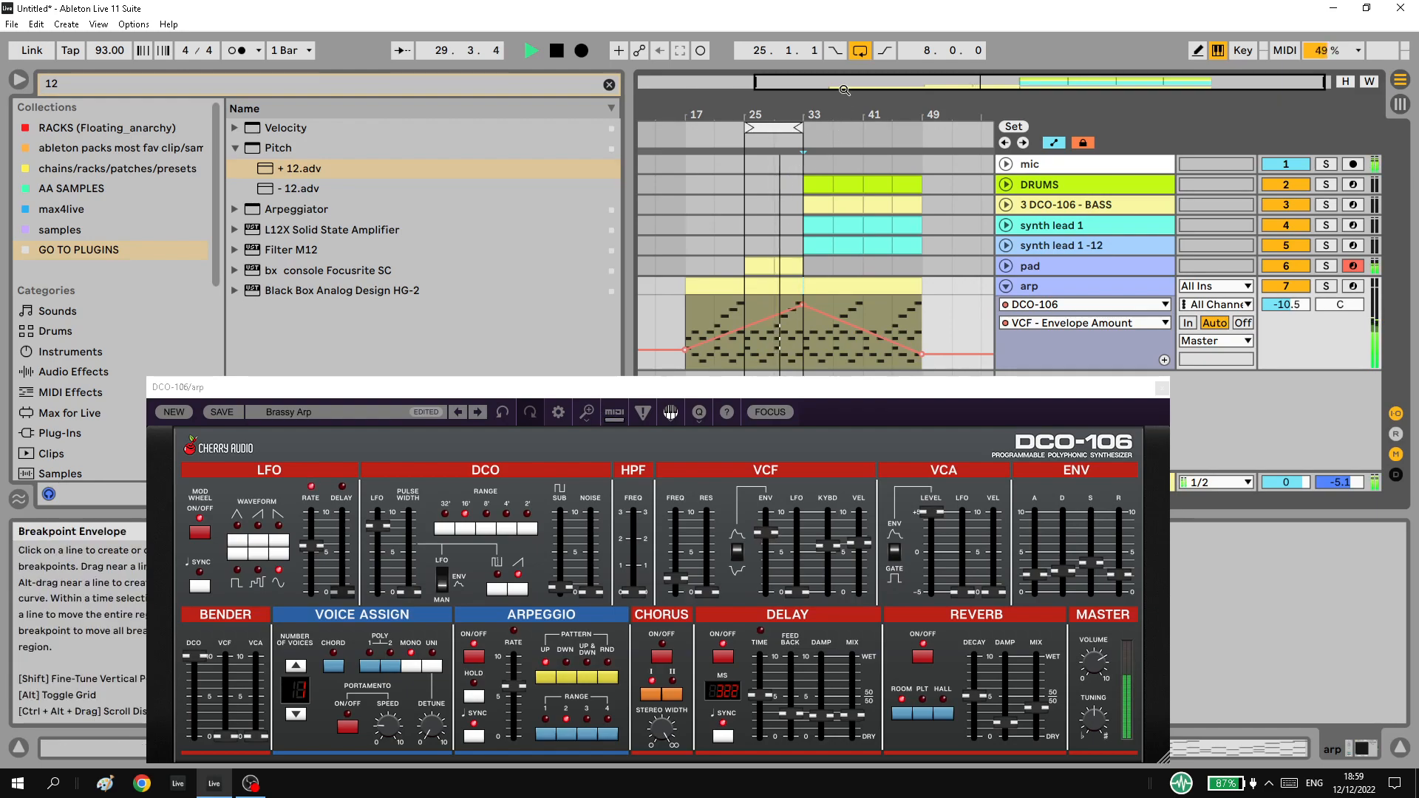
Turn off the arrangement loop, stop playback and copy the pad's bar 25 to 33 clips to bar 17.
left_click(858, 51)
key("space")
left_click(1006, 267)
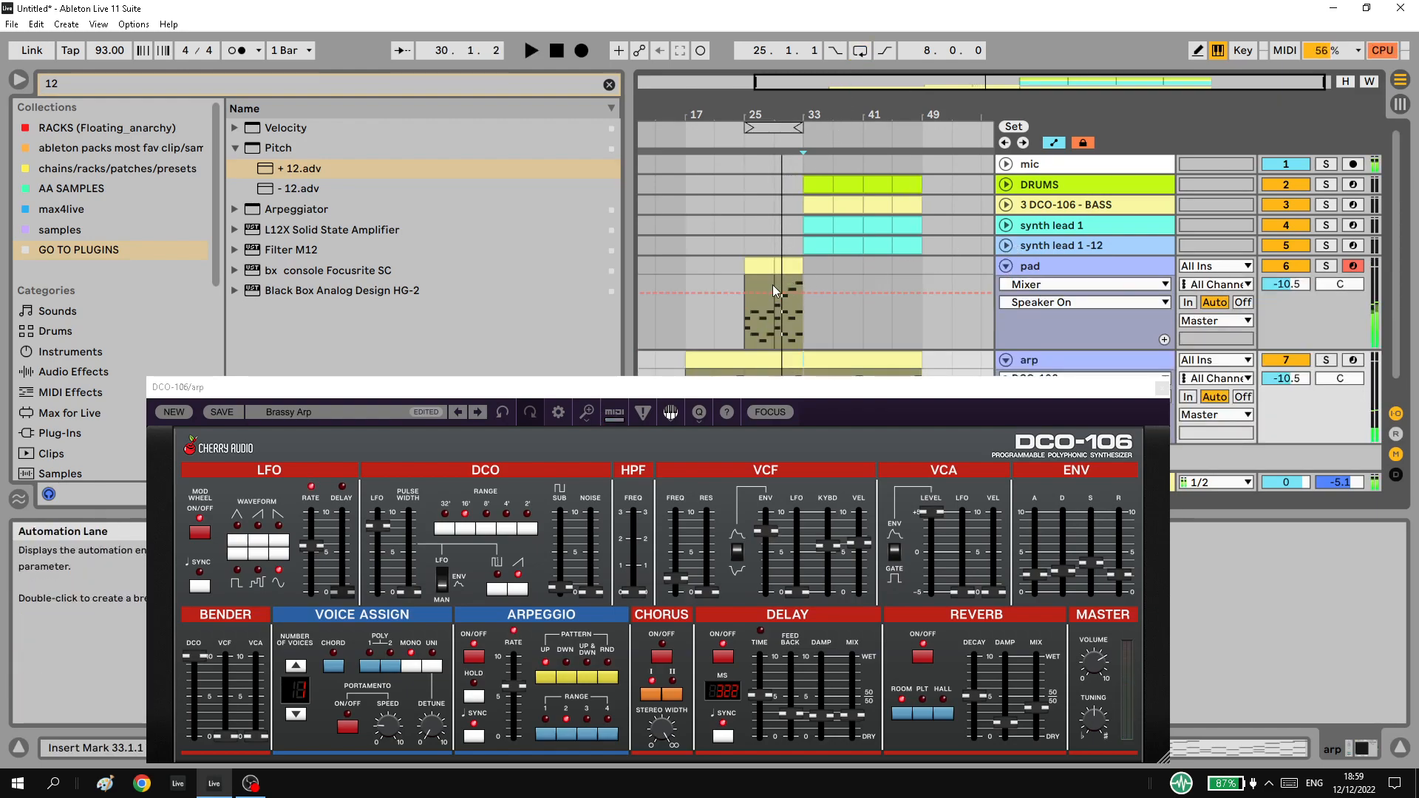
left_click(804, 315)
key("a")
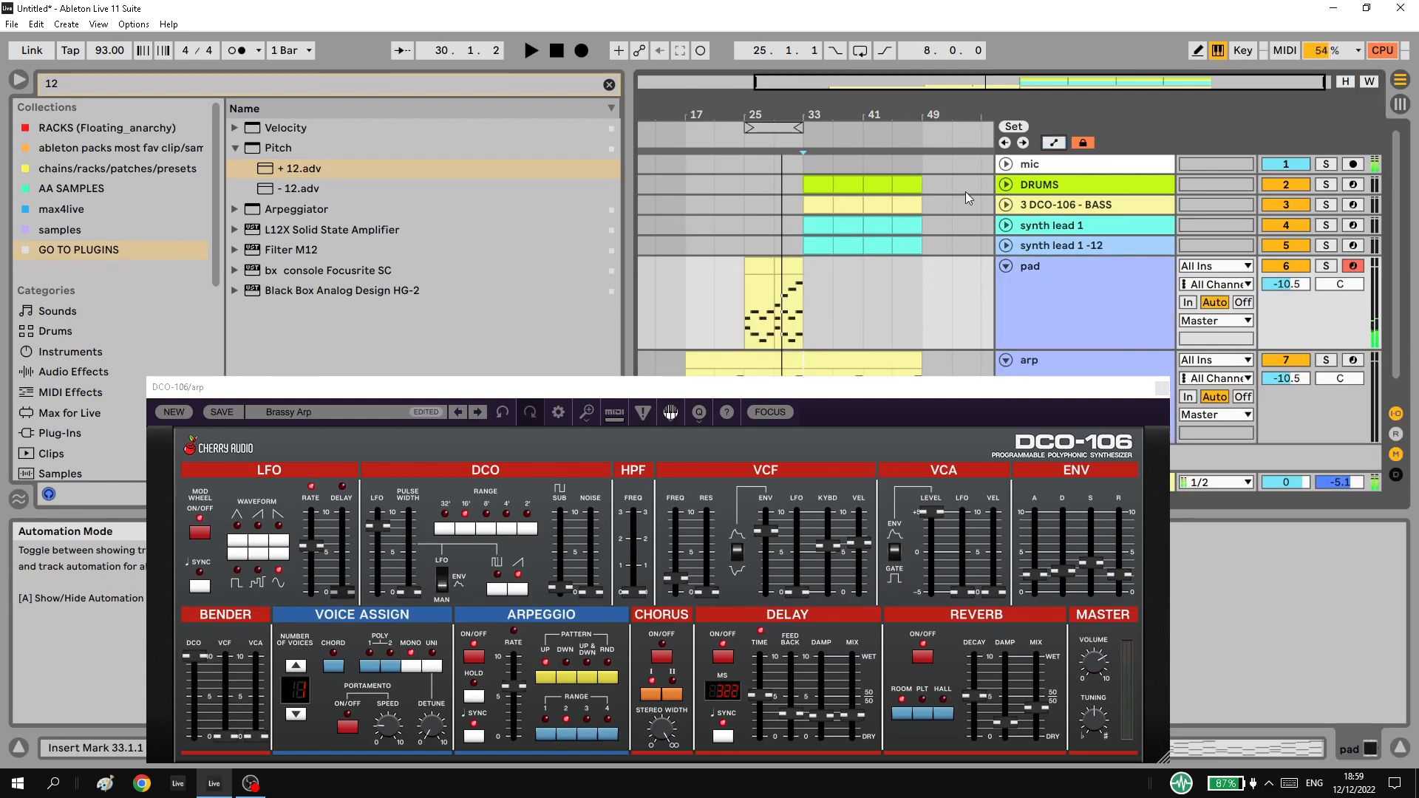
left_click_drag(804, 315, 712, 276)
key("ctrl+j")
Set the pad track volume to -10 dB and duplicate its bar 17 to 33 clips across bars 33 to 49.
left_click(1085, 297)
left_click(1286, 284)
type("-")
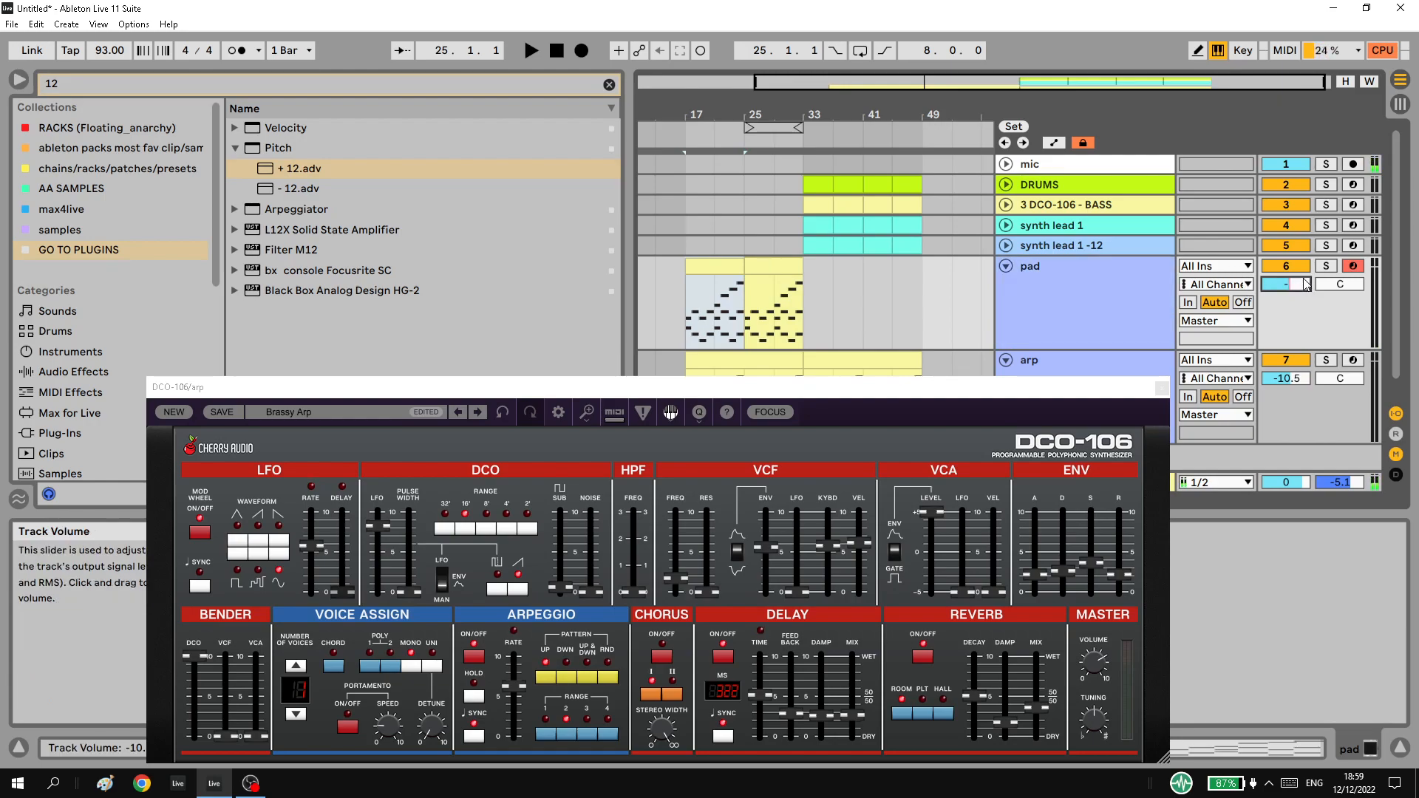
type("10")
key("Return")
left_click(689, 307)
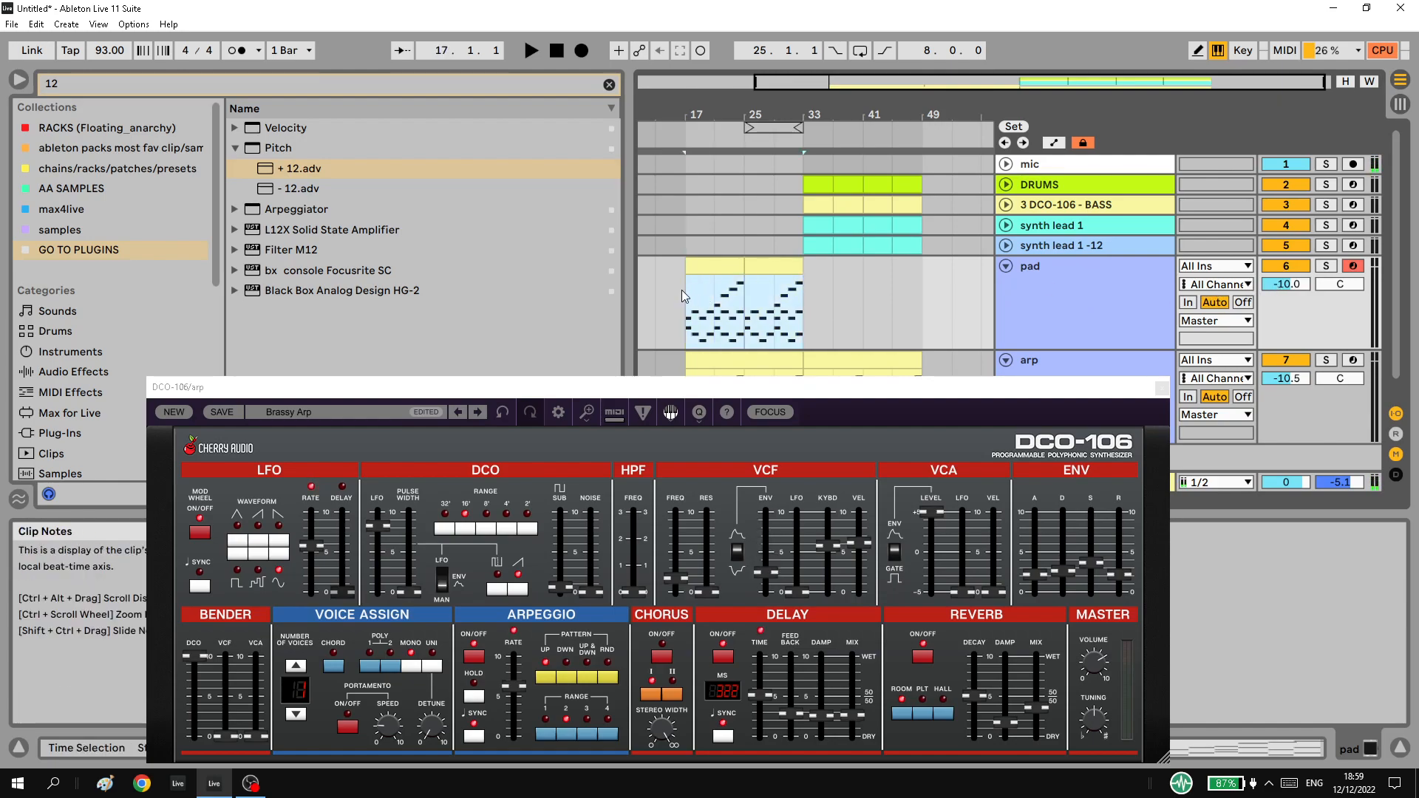
key("ctrl+d")
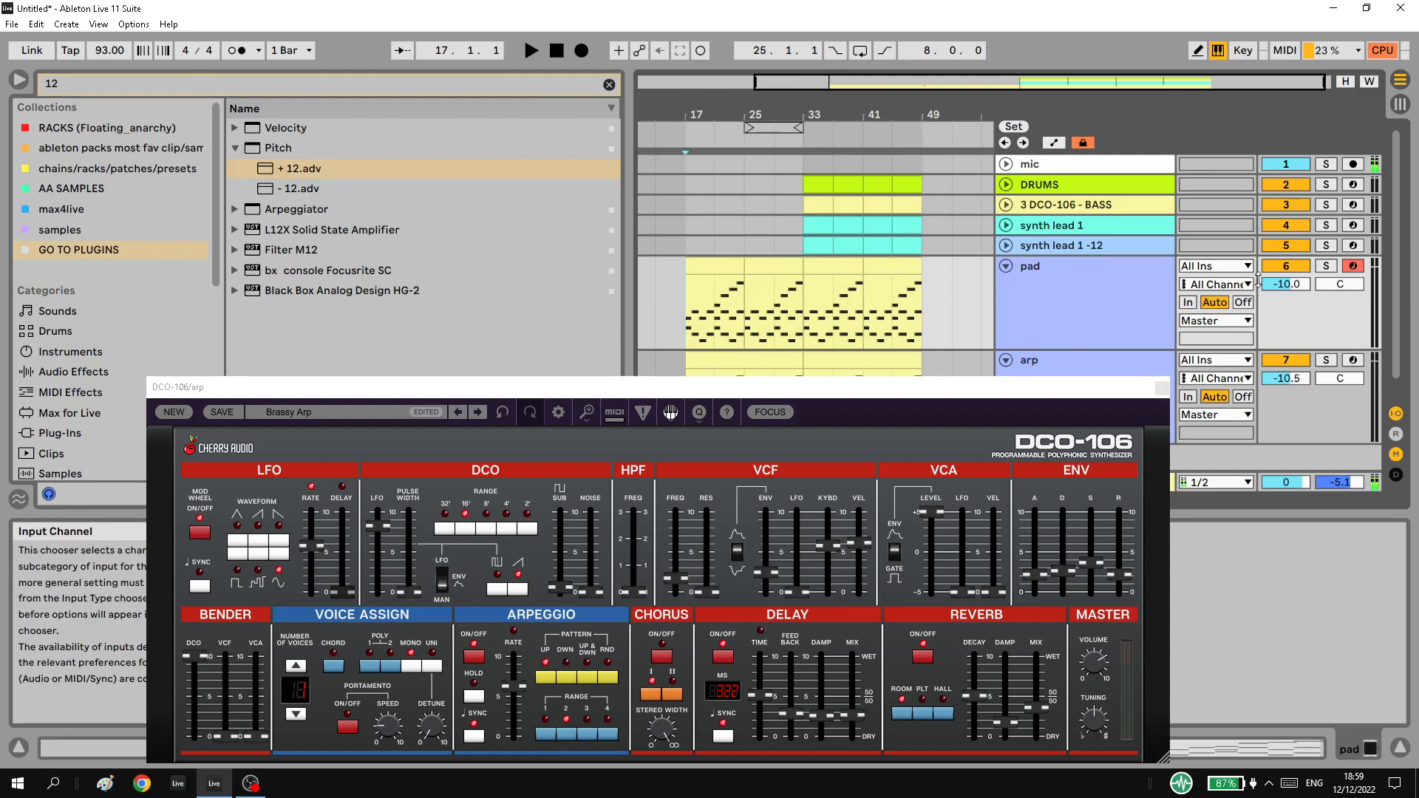
Automate the pad's track volume to fade in from silence just before bar 17 to -10 dB around bar 29.
key("a")
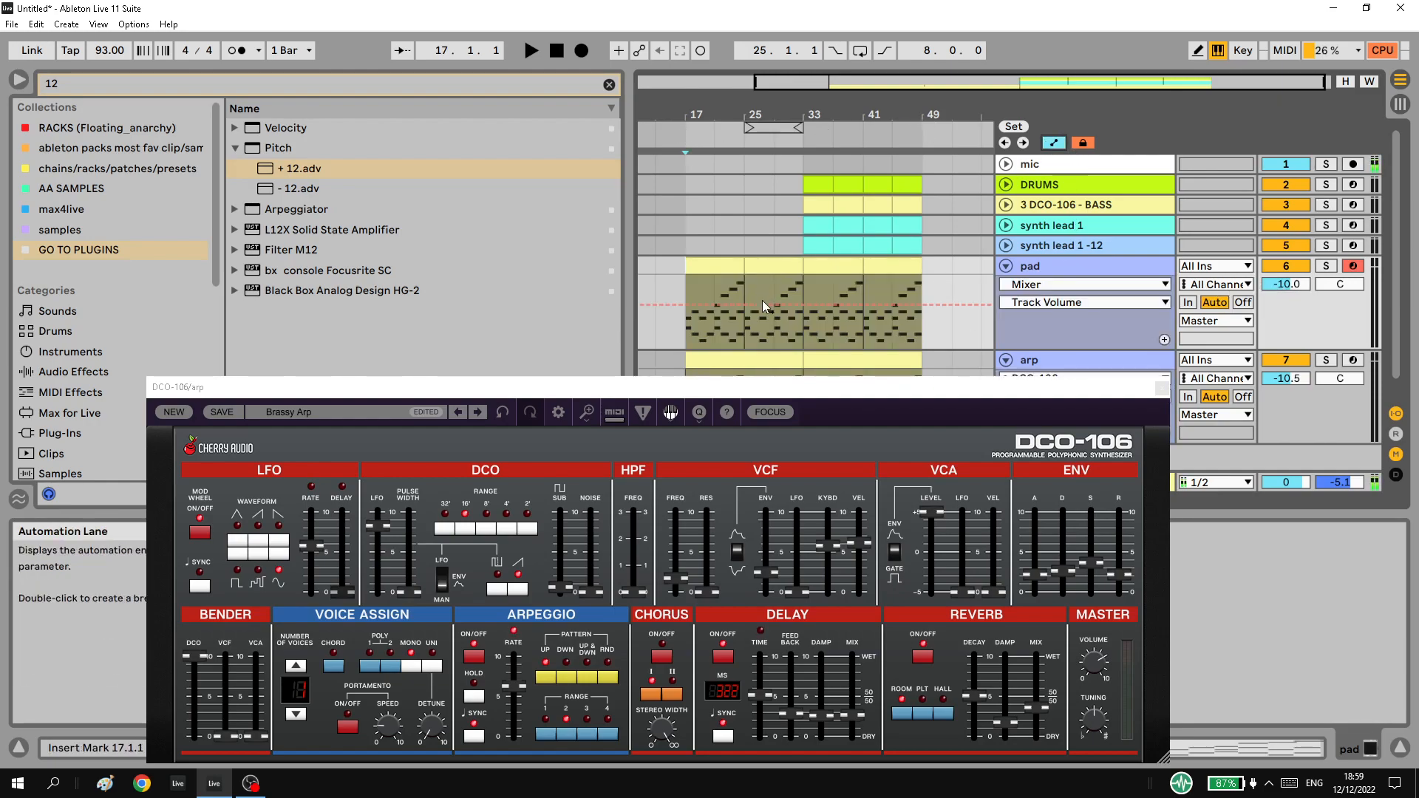
left_click(772, 304)
left_click_drag(757, 304, 654, 348)
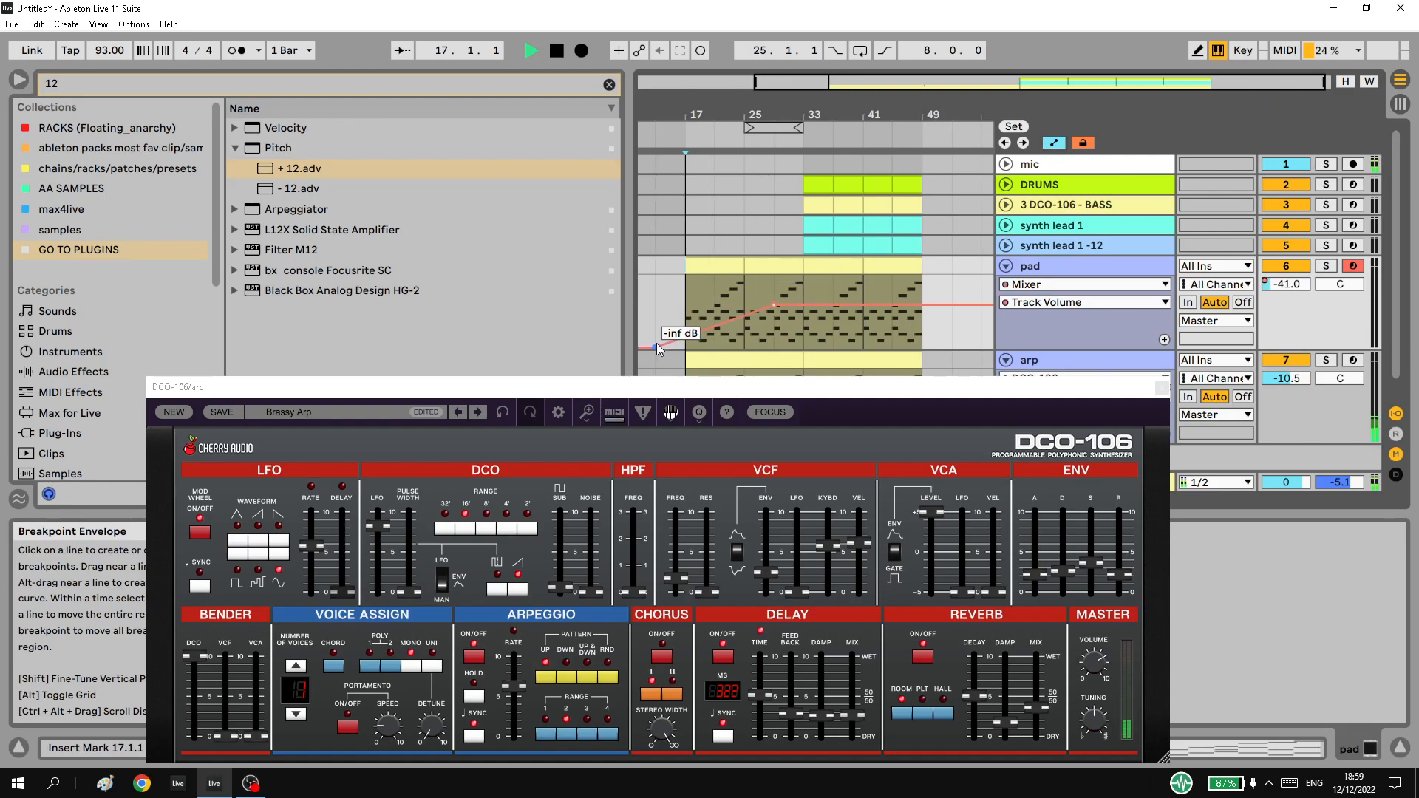
key("space")
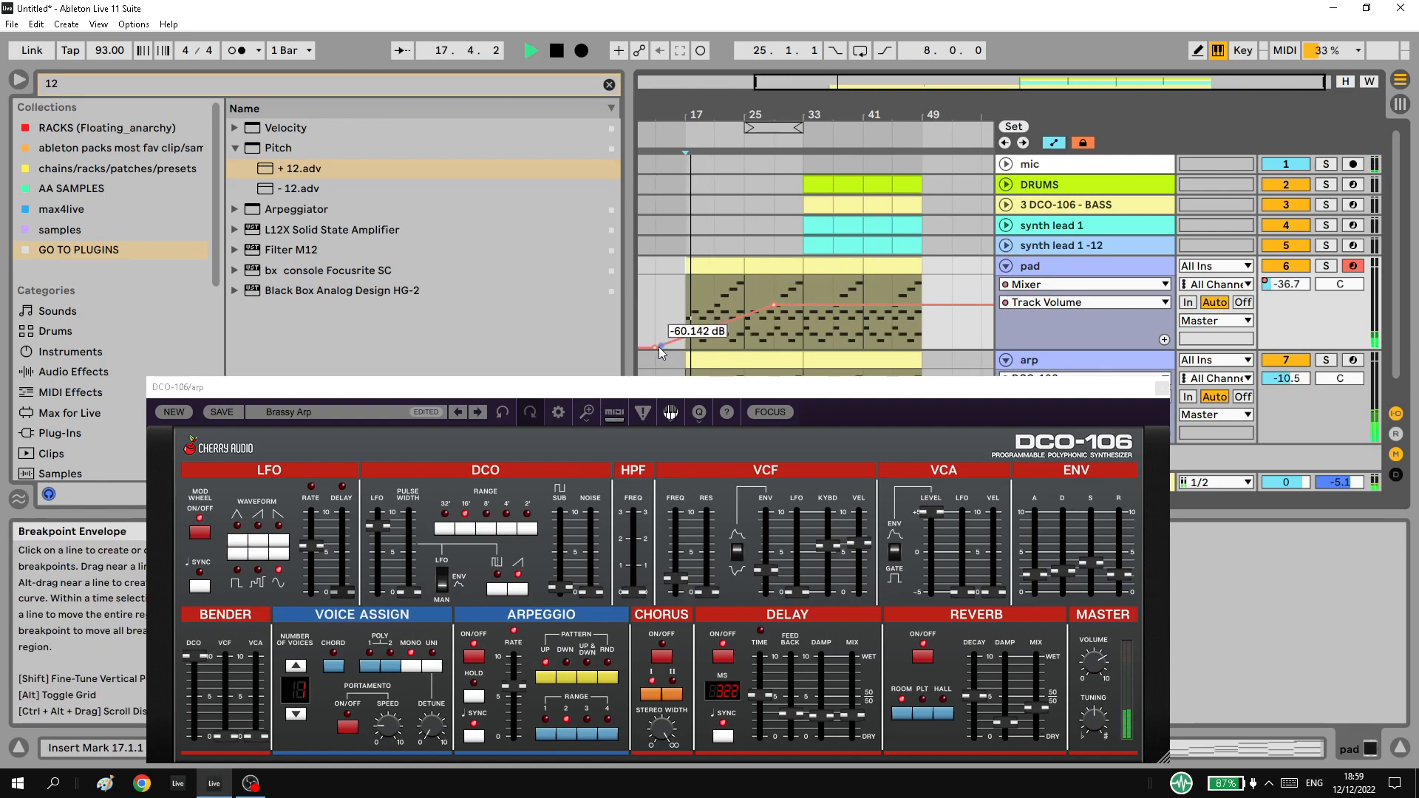
left_click_drag(656, 346, 672, 347)
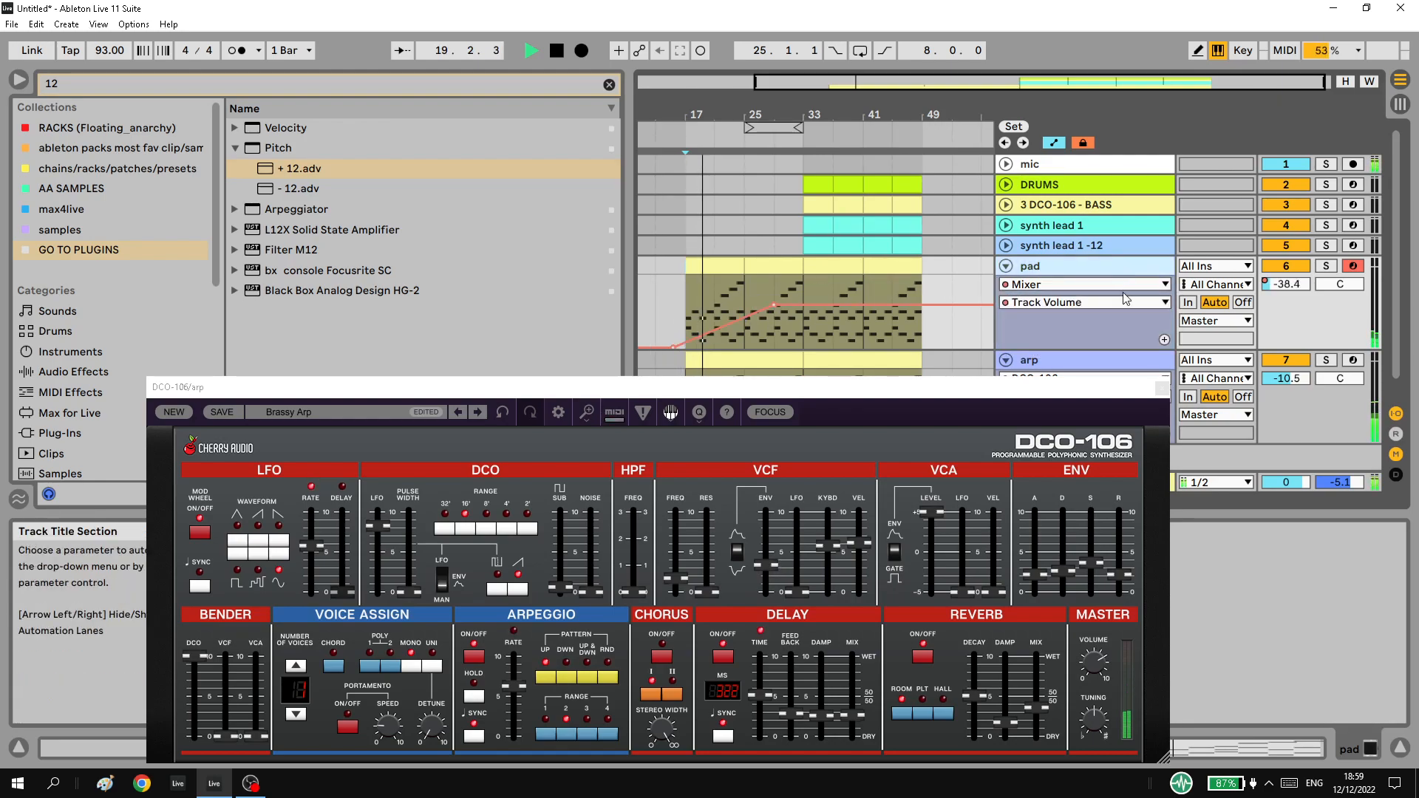
Lower the pad DCO-106's VCF frequency and automate it to rise from bar 17 to bar 33, then fall to 0.17 at bar 49.
left_click(1162, 389)
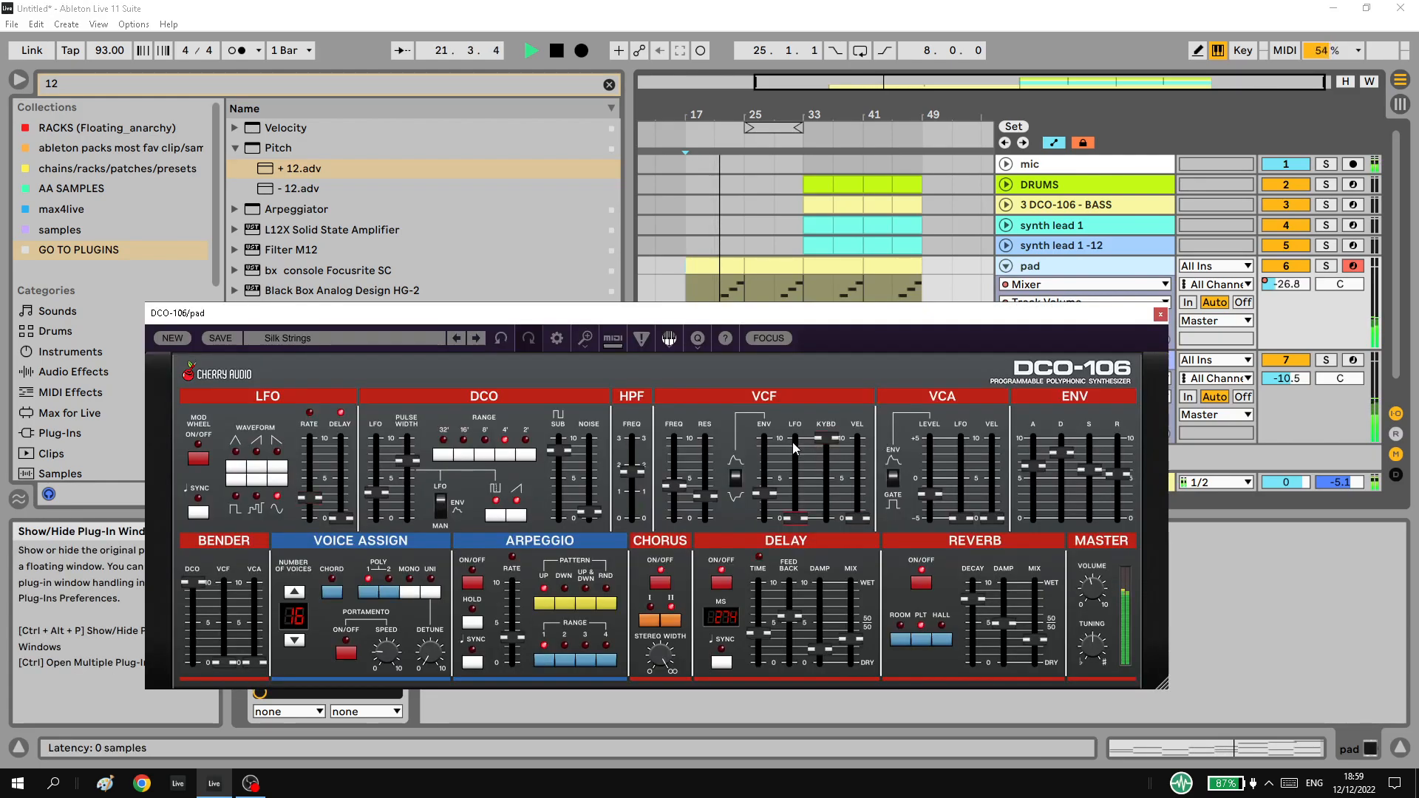
left_click_drag(669, 486, 673, 507)
left_click_drag(701, 320, 705, 463)
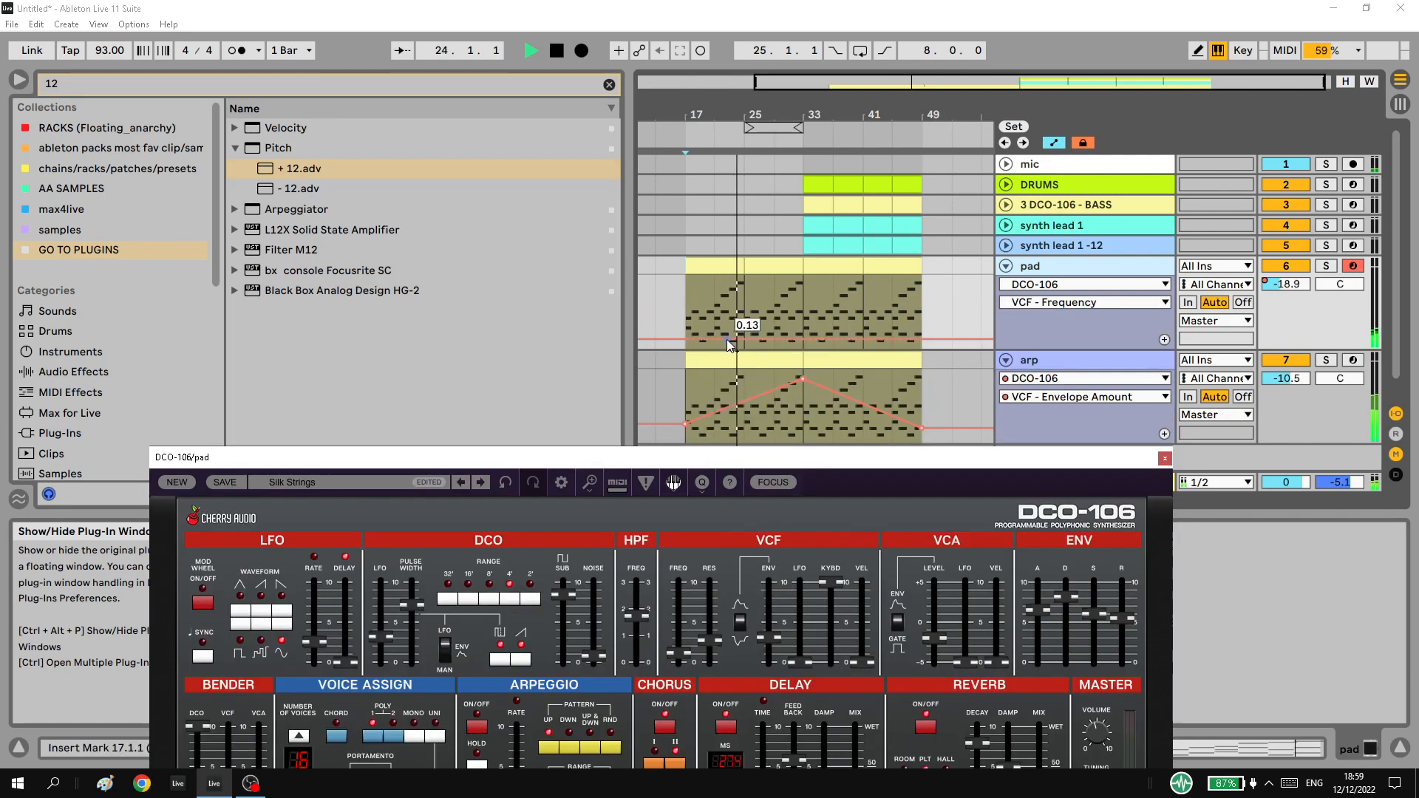
left_click_drag(747, 343, 794, 320)
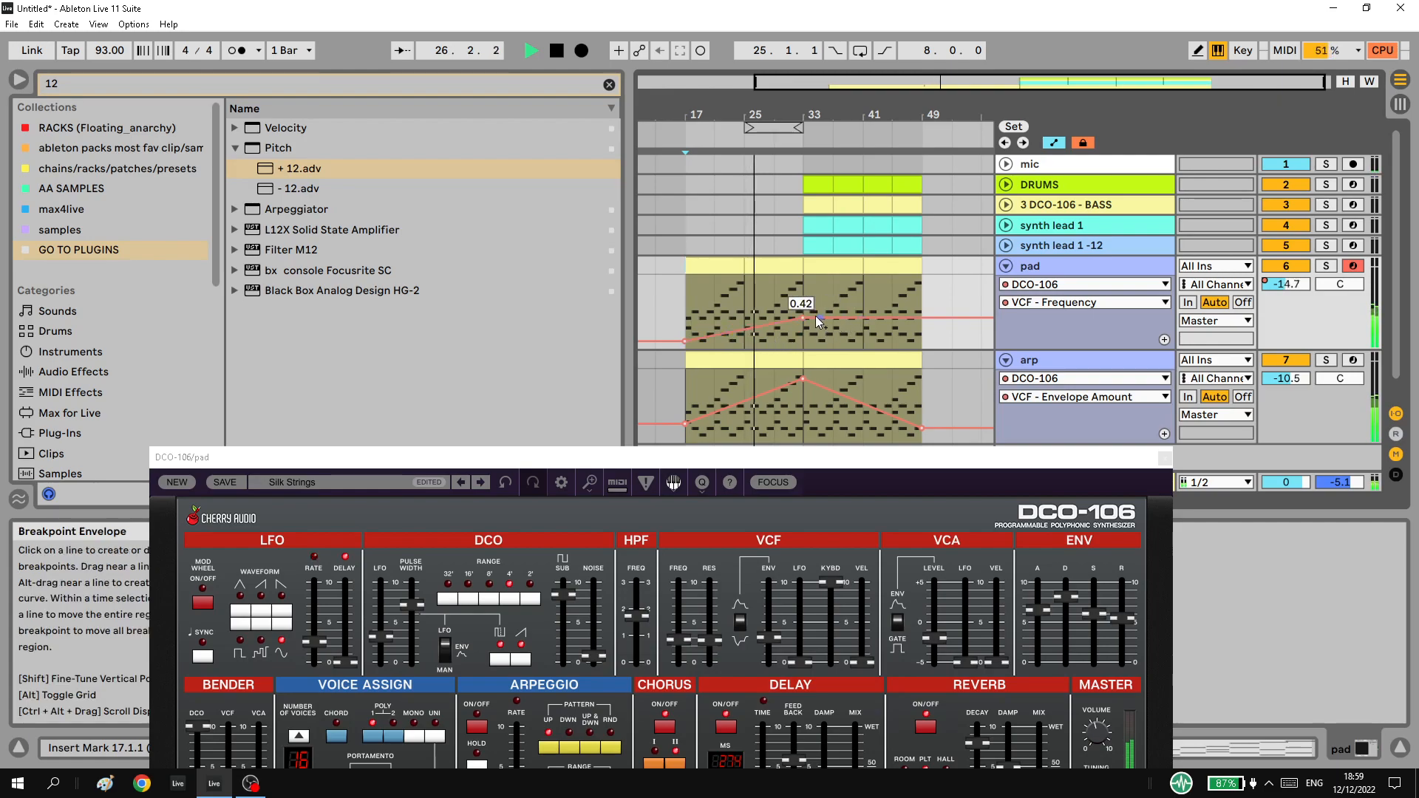
left_click_drag(803, 318, 921, 335)
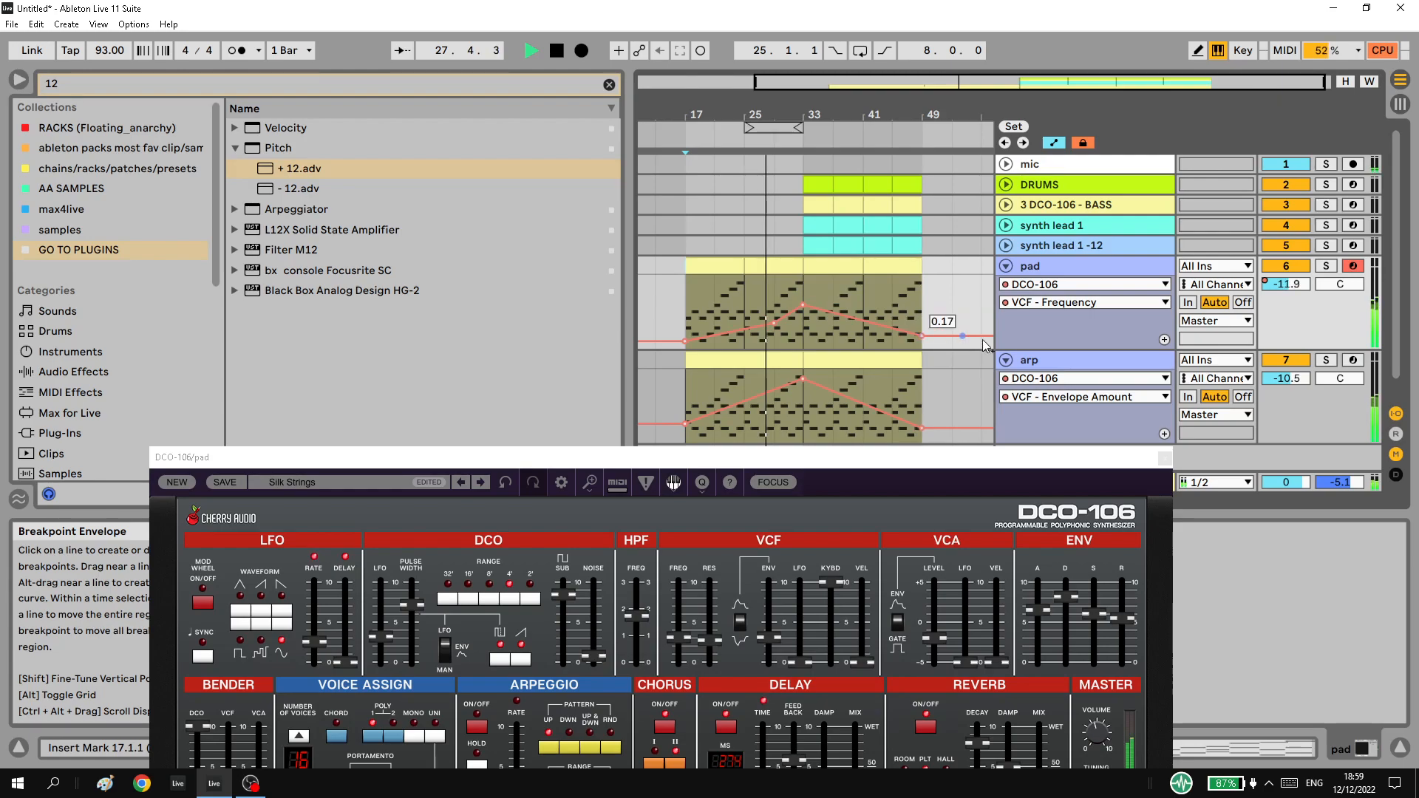
Lower the pad DCO-106's VCA level to -7.12 dB, close the plug-in window and collapse all tracks.
left_click(1302, 284)
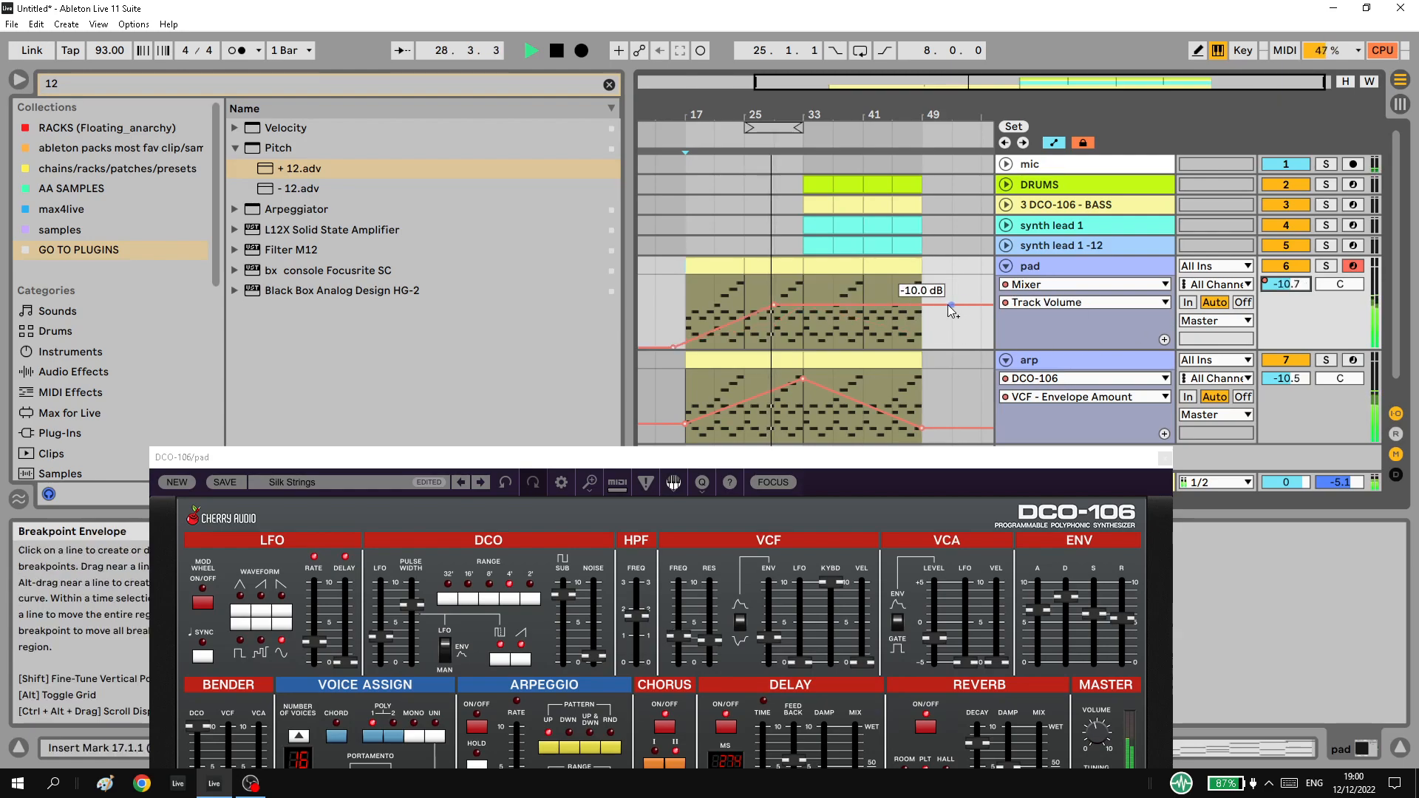
left_click(1164, 458)
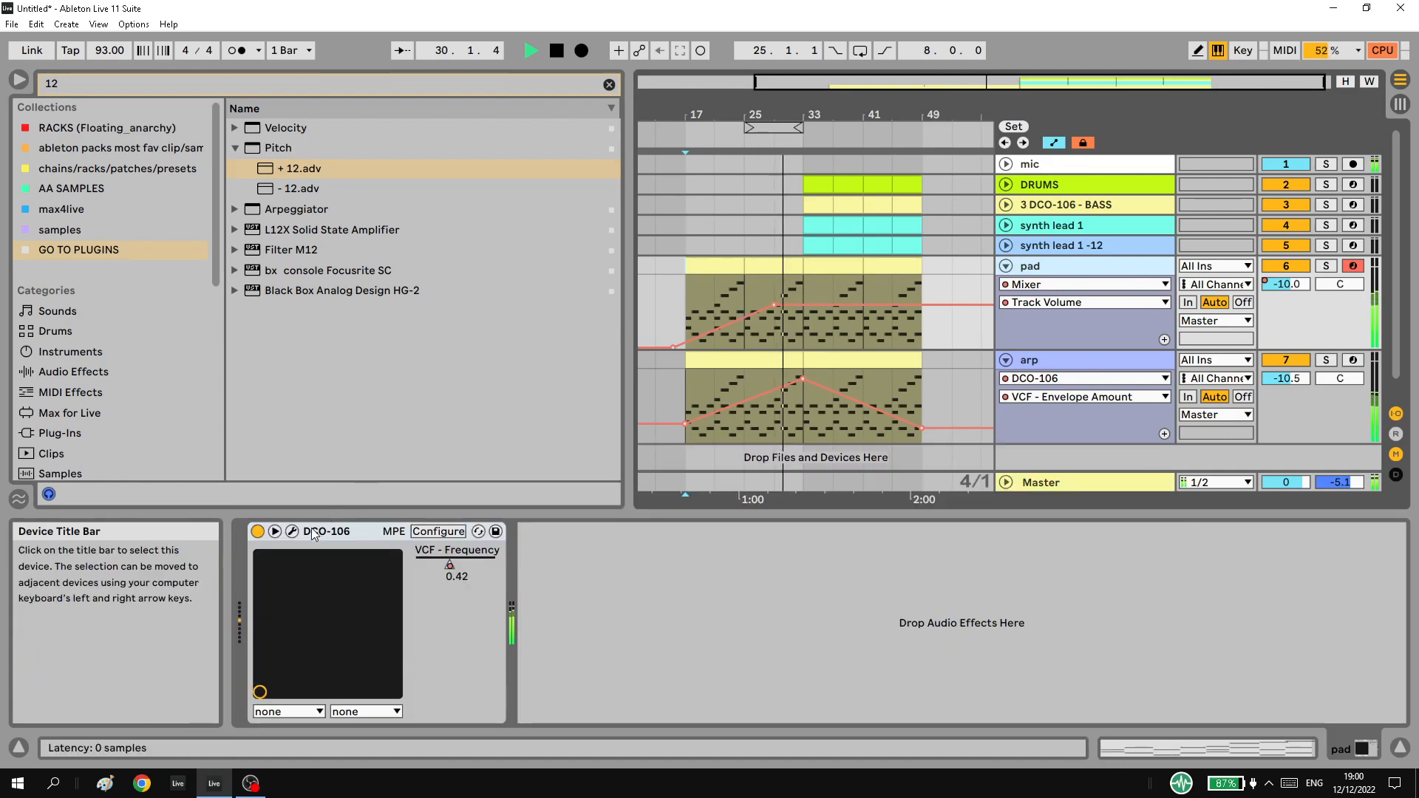
left_click(293, 531)
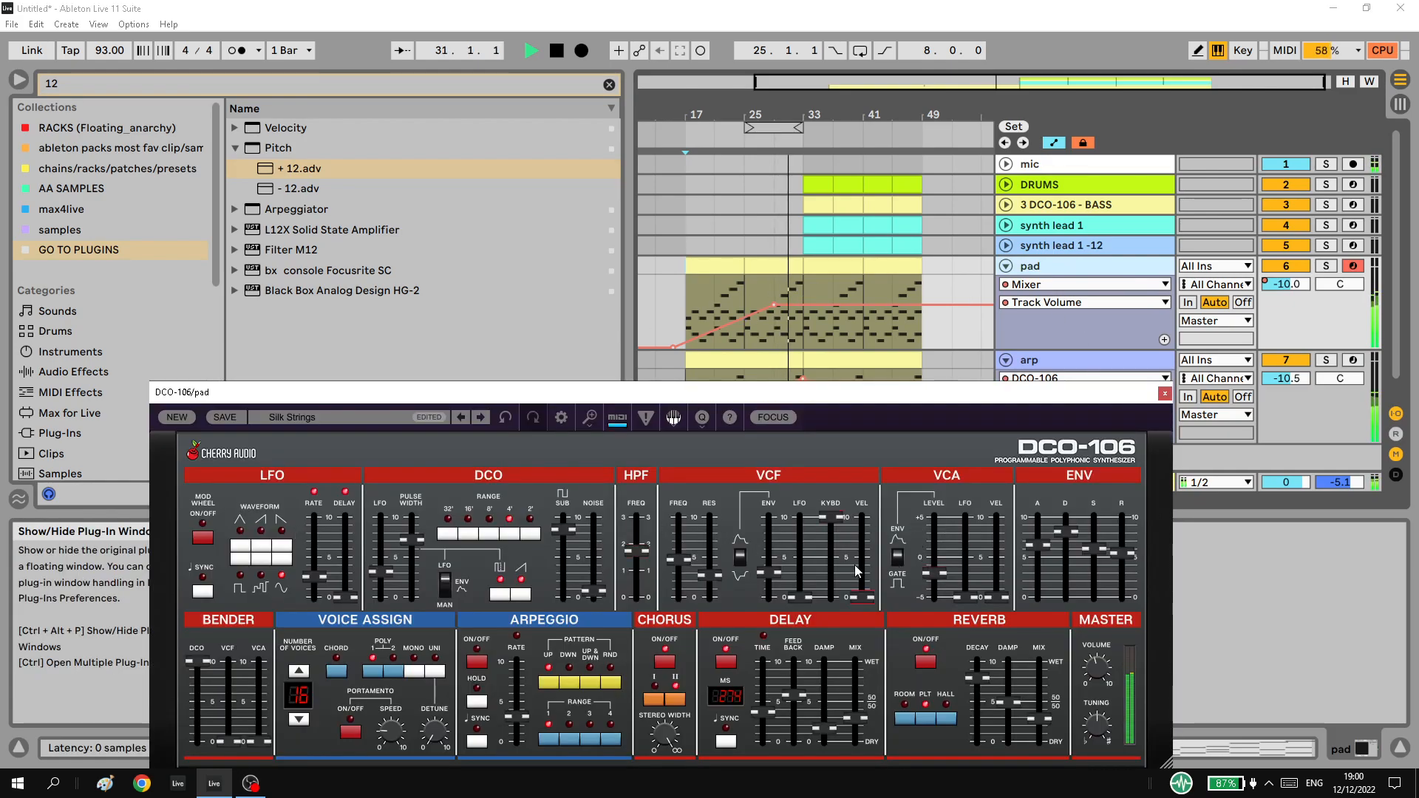
left_click_drag(929, 574, 930, 589)
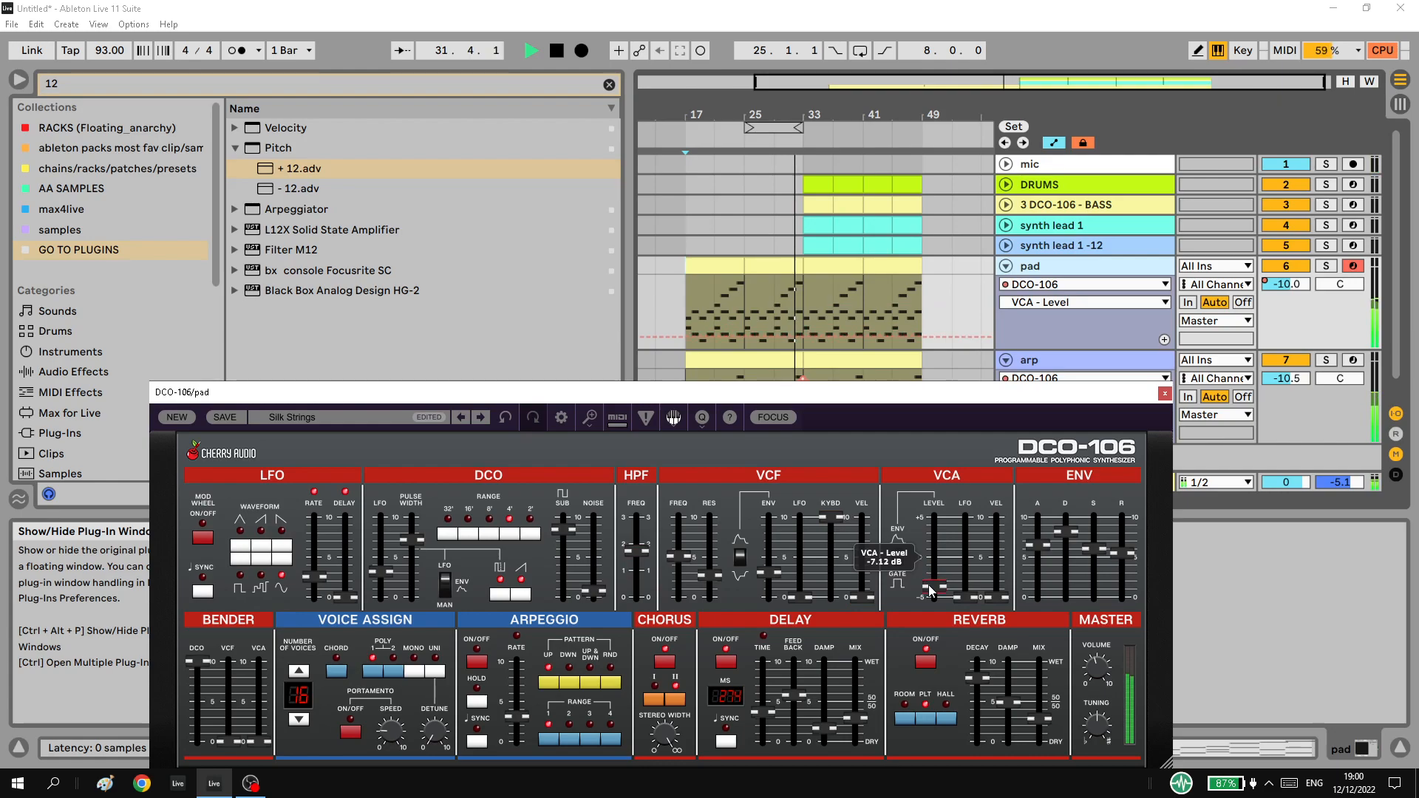
left_click(1163, 396)
left_click(1007, 267, "alt")
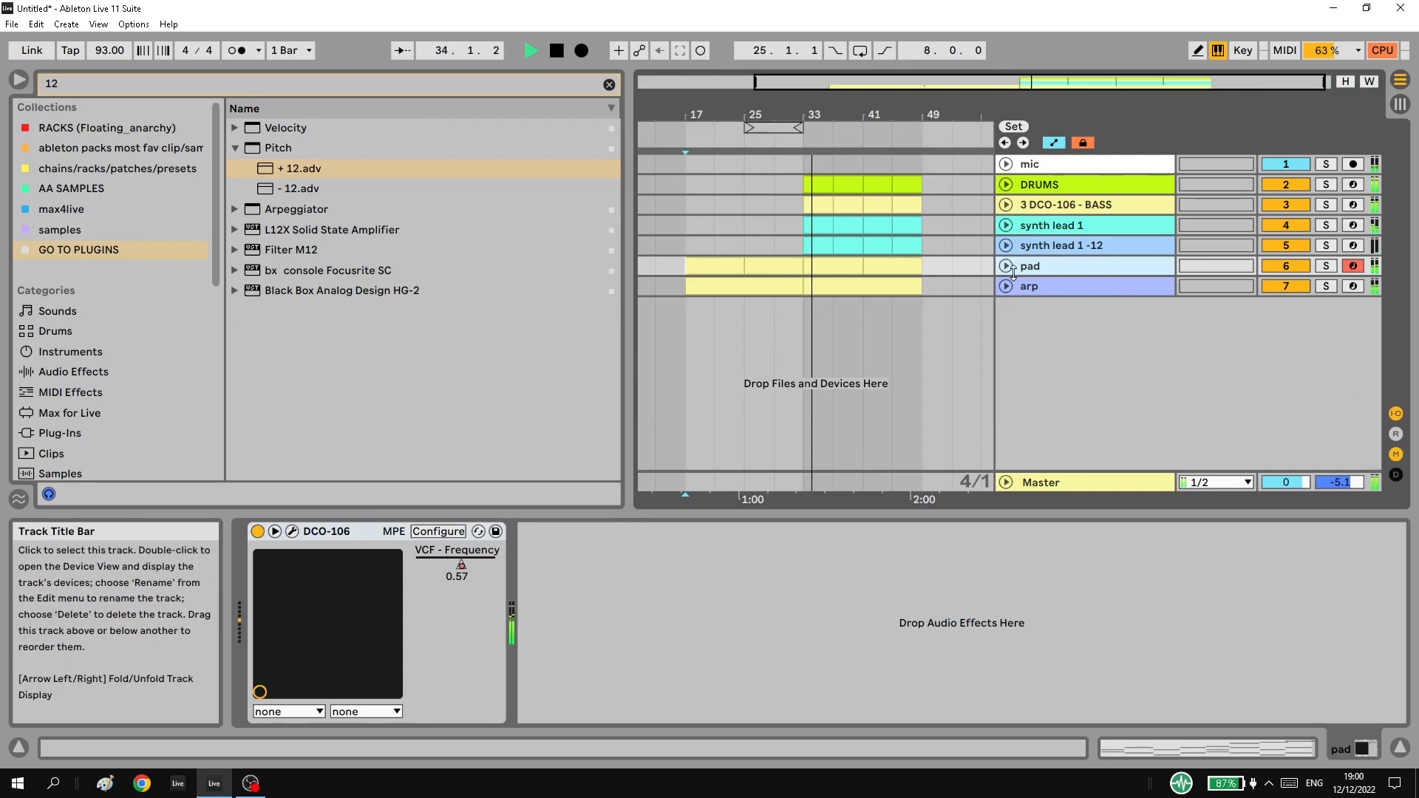
Play the arrangement from bar 33 with the browser hidden to review the full section.
key("space")
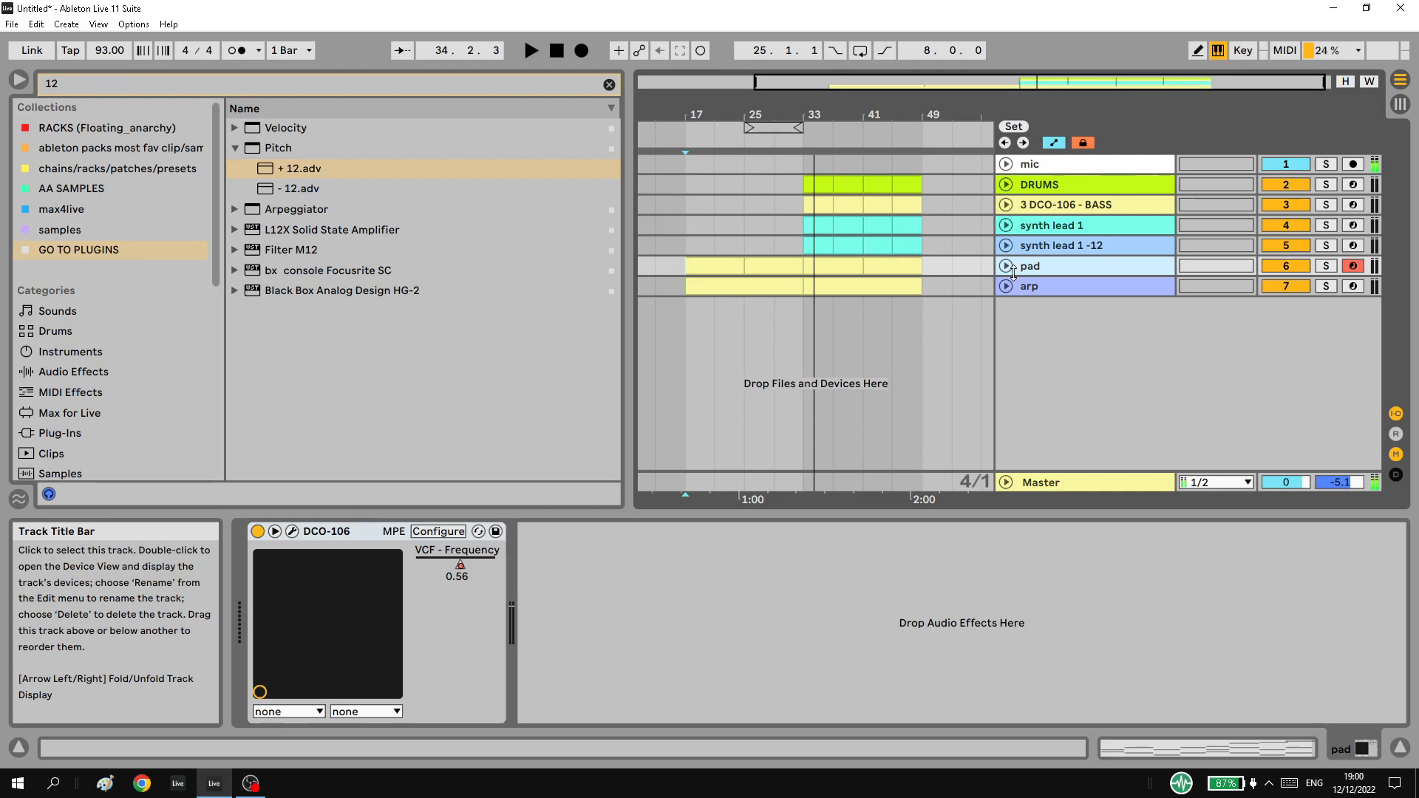
left_click(796, 247)
key("space")
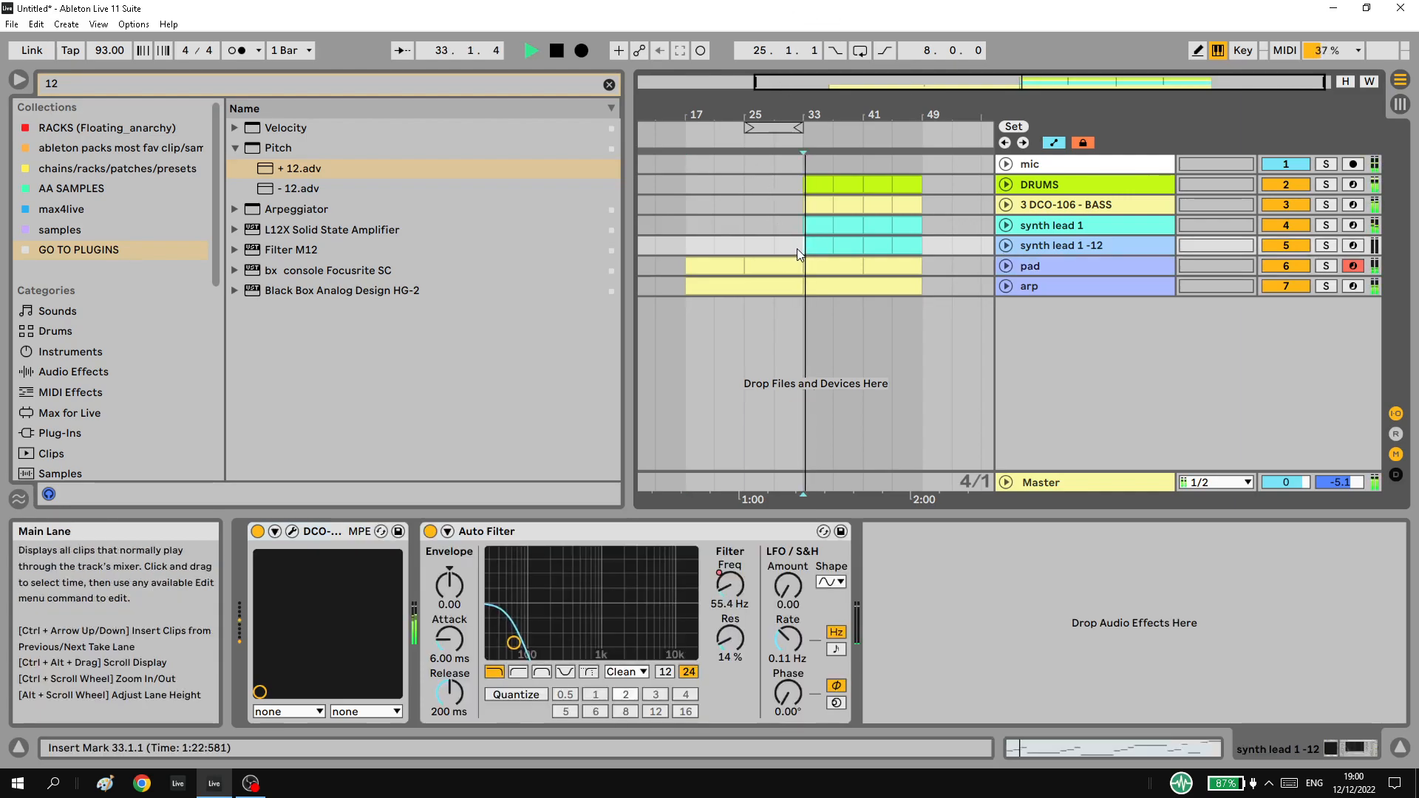
left_click(18, 79)
left_click(1117, 481)
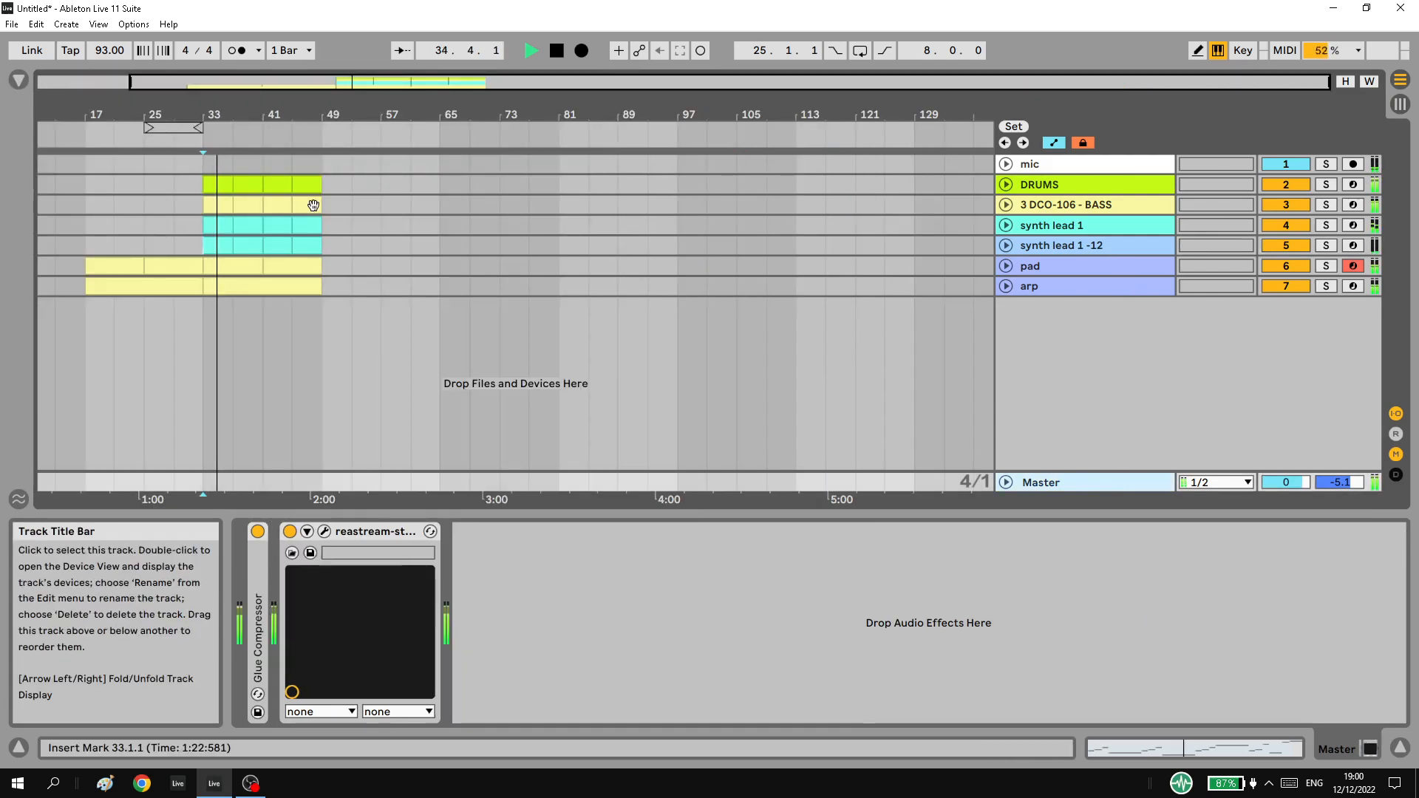
left_click(884, 266)
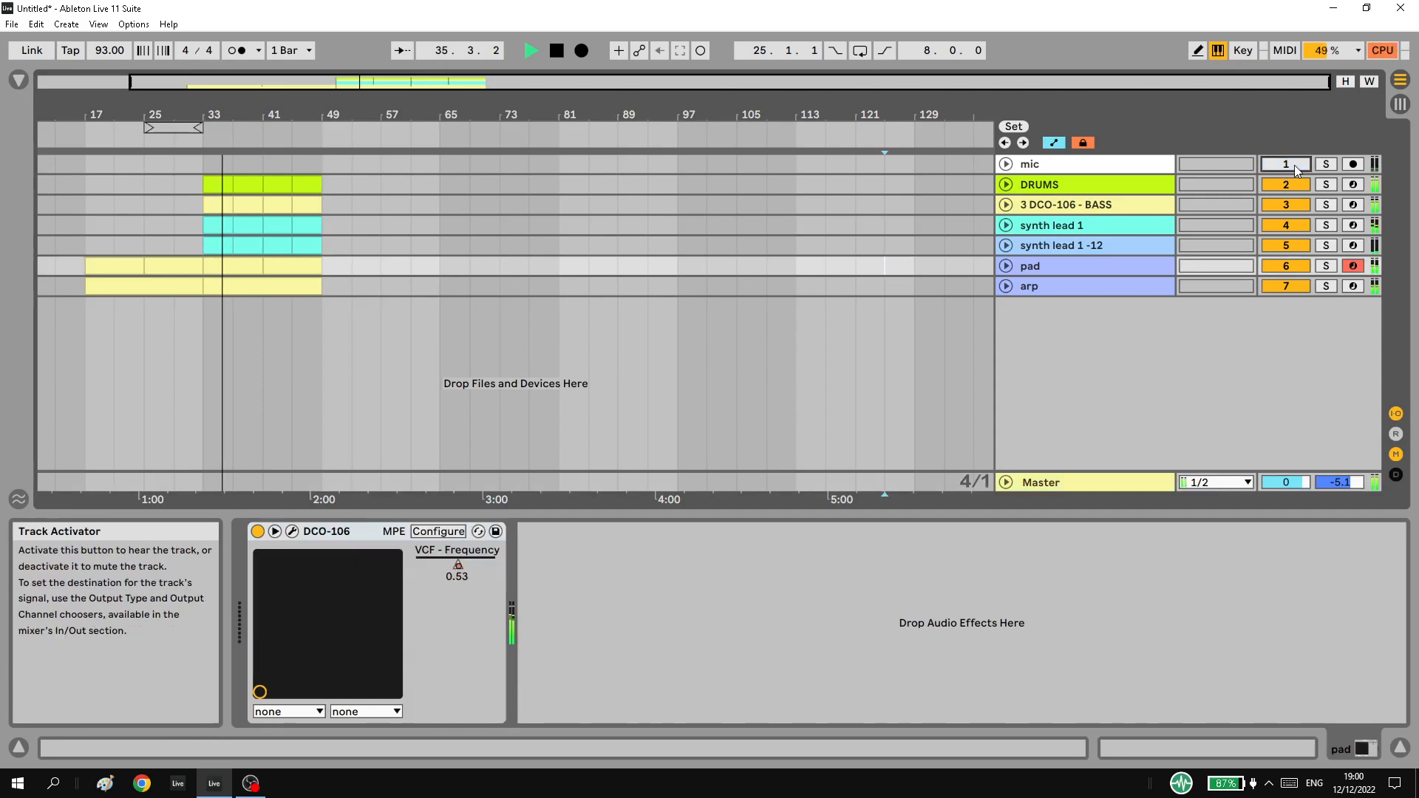
Search the browser for "eq", add EQ Eight to the end of the Master track's chain and deactivate it.
left_click(18, 79)
left_click(85, 78)
type("eq")
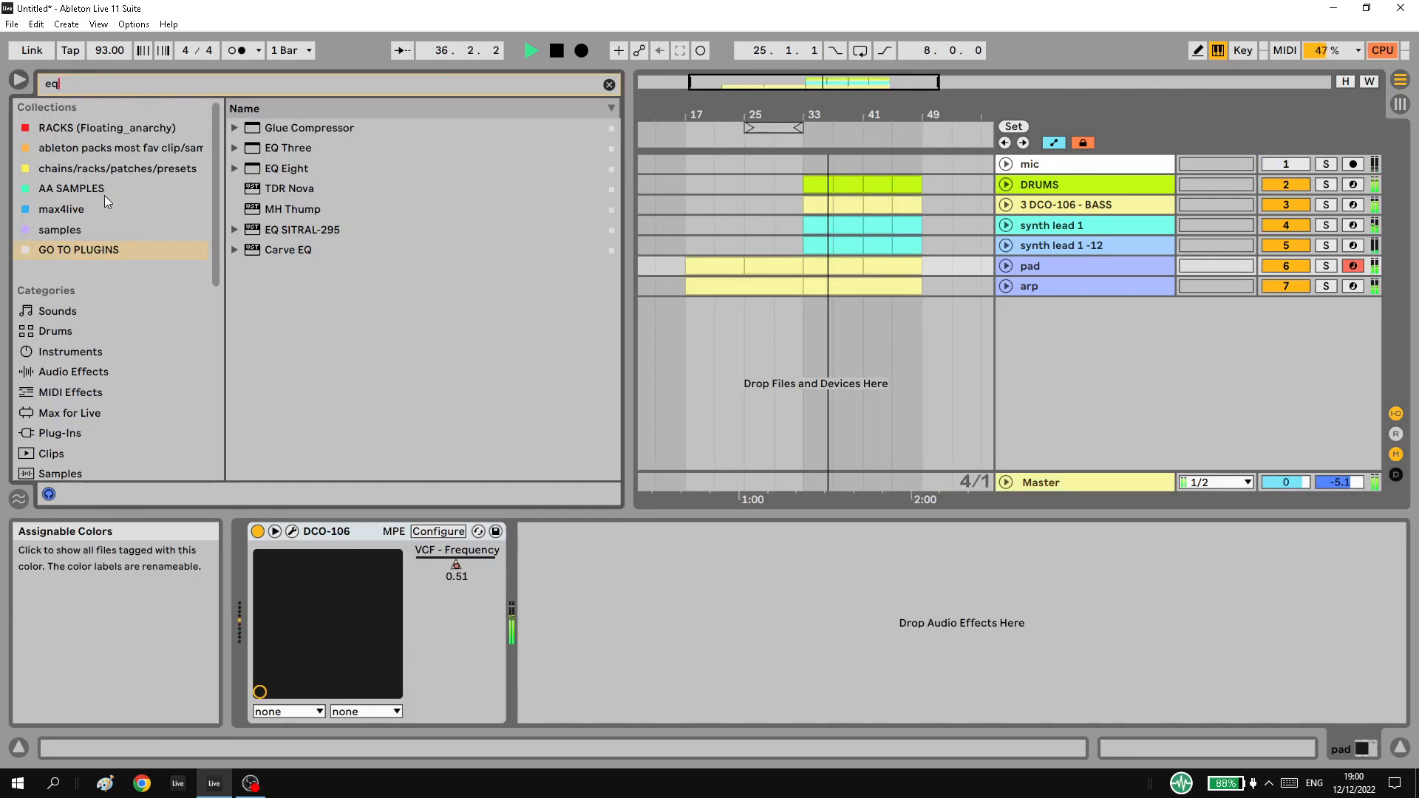
left_click_drag(724, 540, 1079, 478)
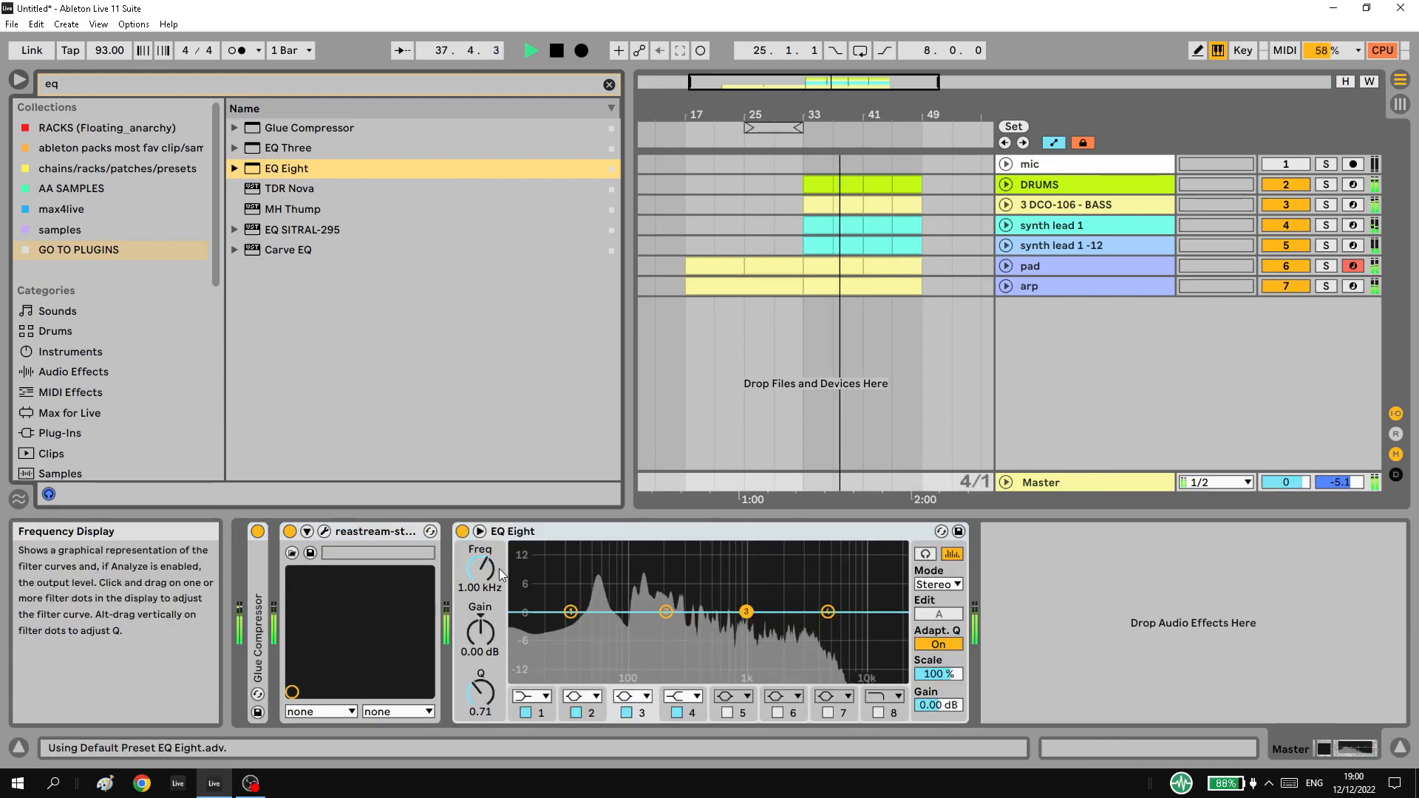
left_click(462, 530)
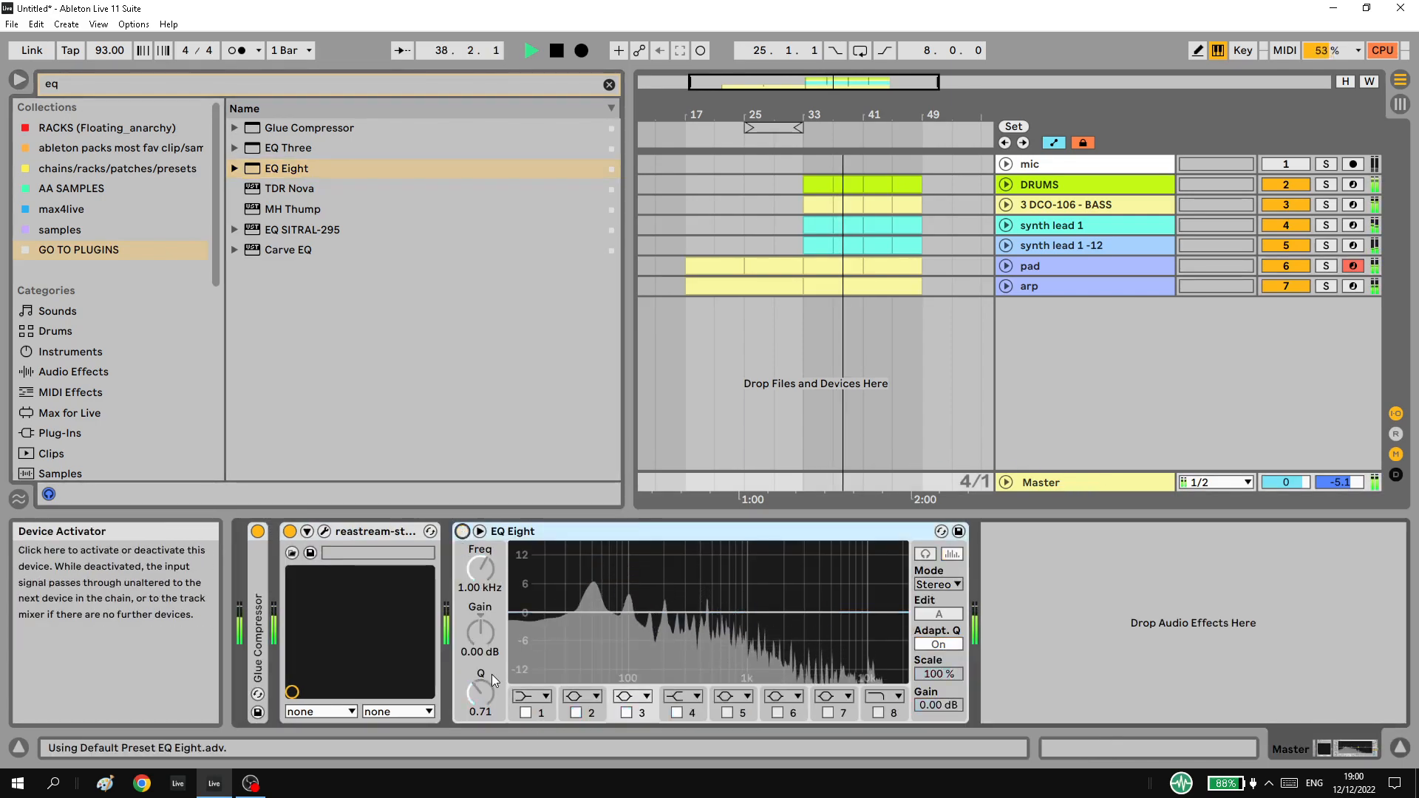
Set the Master EQ Eight's band 1 low cut to 212 Hz and band 8 high cut to 1.80 kHz, auditioning it before bypassing it again.
left_click(526, 696)
left_click(535, 575)
left_click_drag(480, 570, 480, 532)
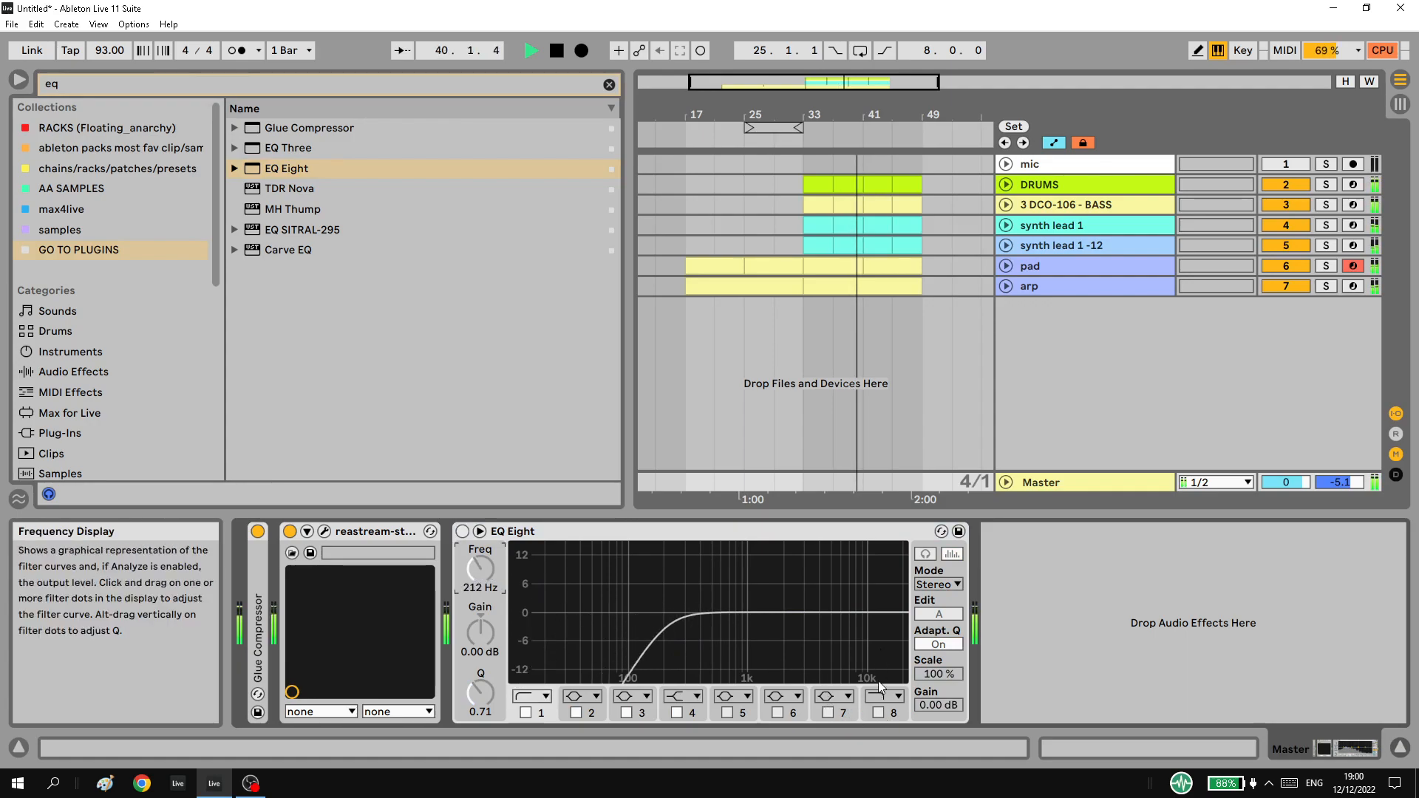
left_click(880, 714)
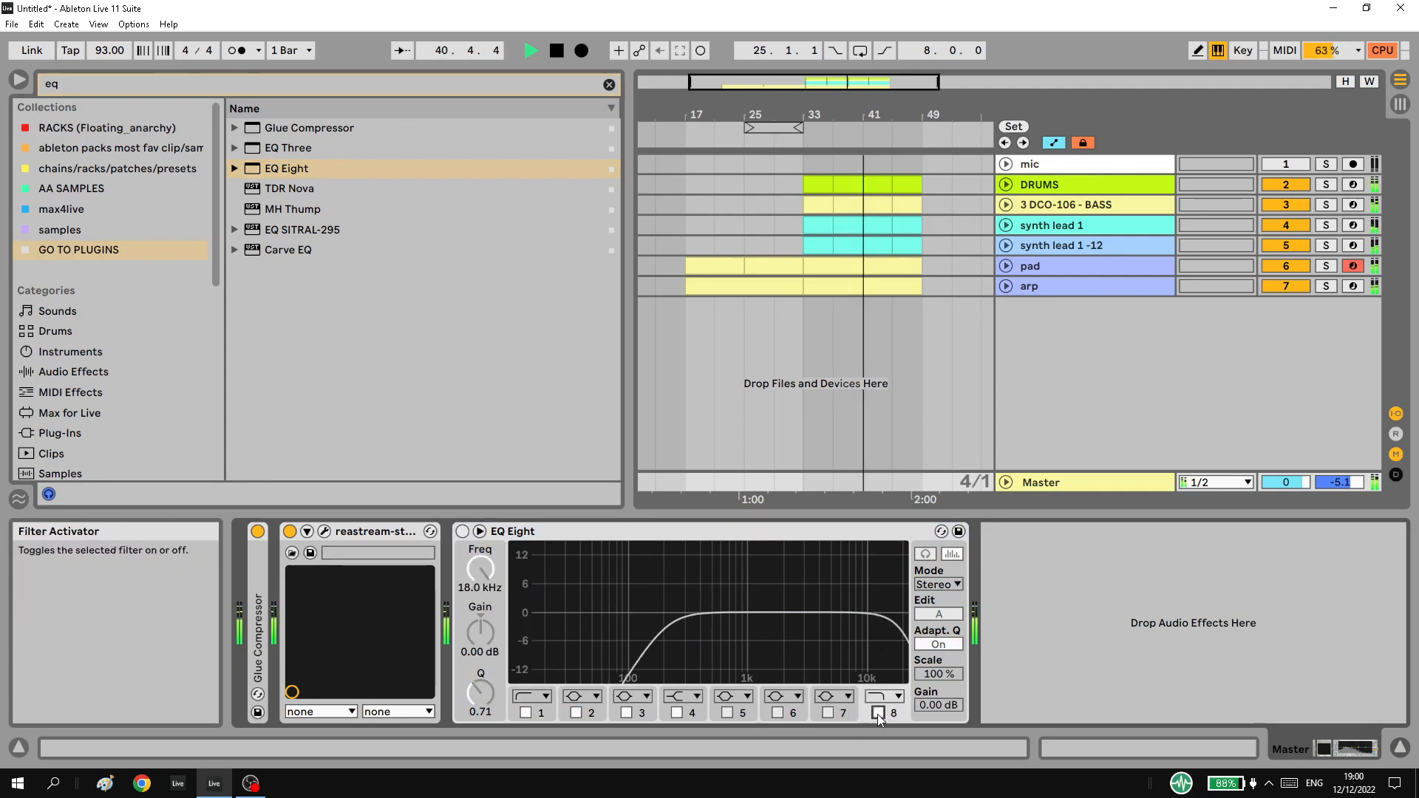
left_click_drag(493, 574, 493, 621)
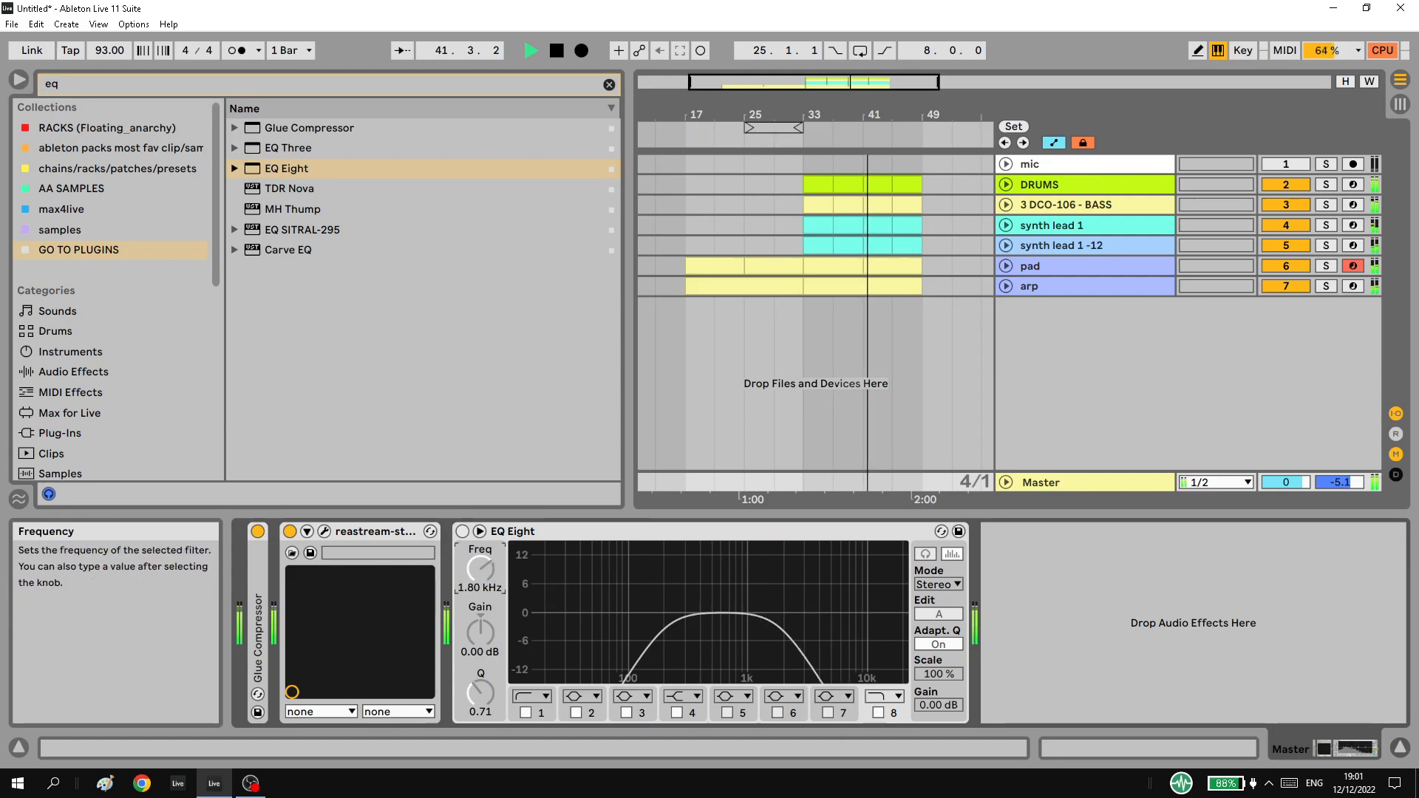
left_click(463, 532)
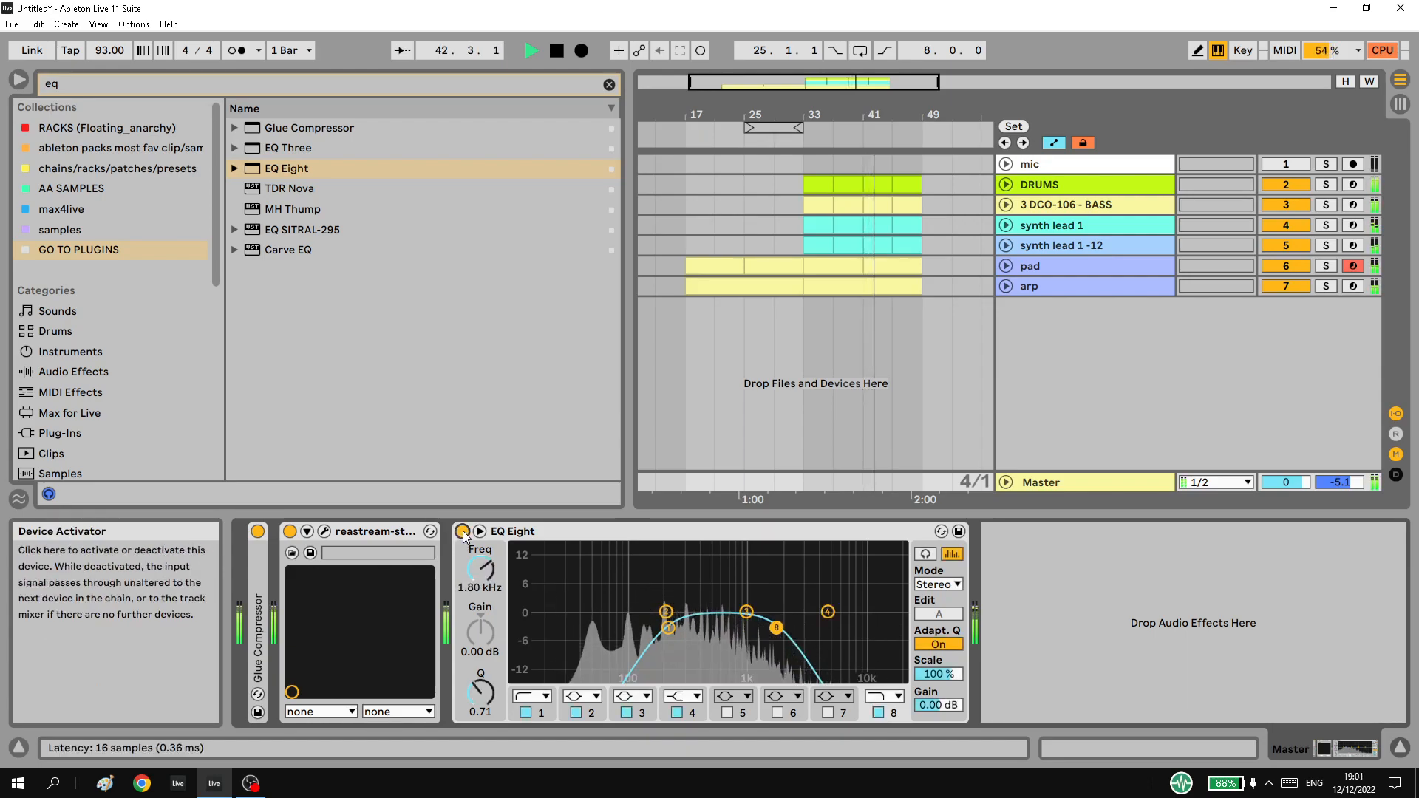
left_click(463, 531)
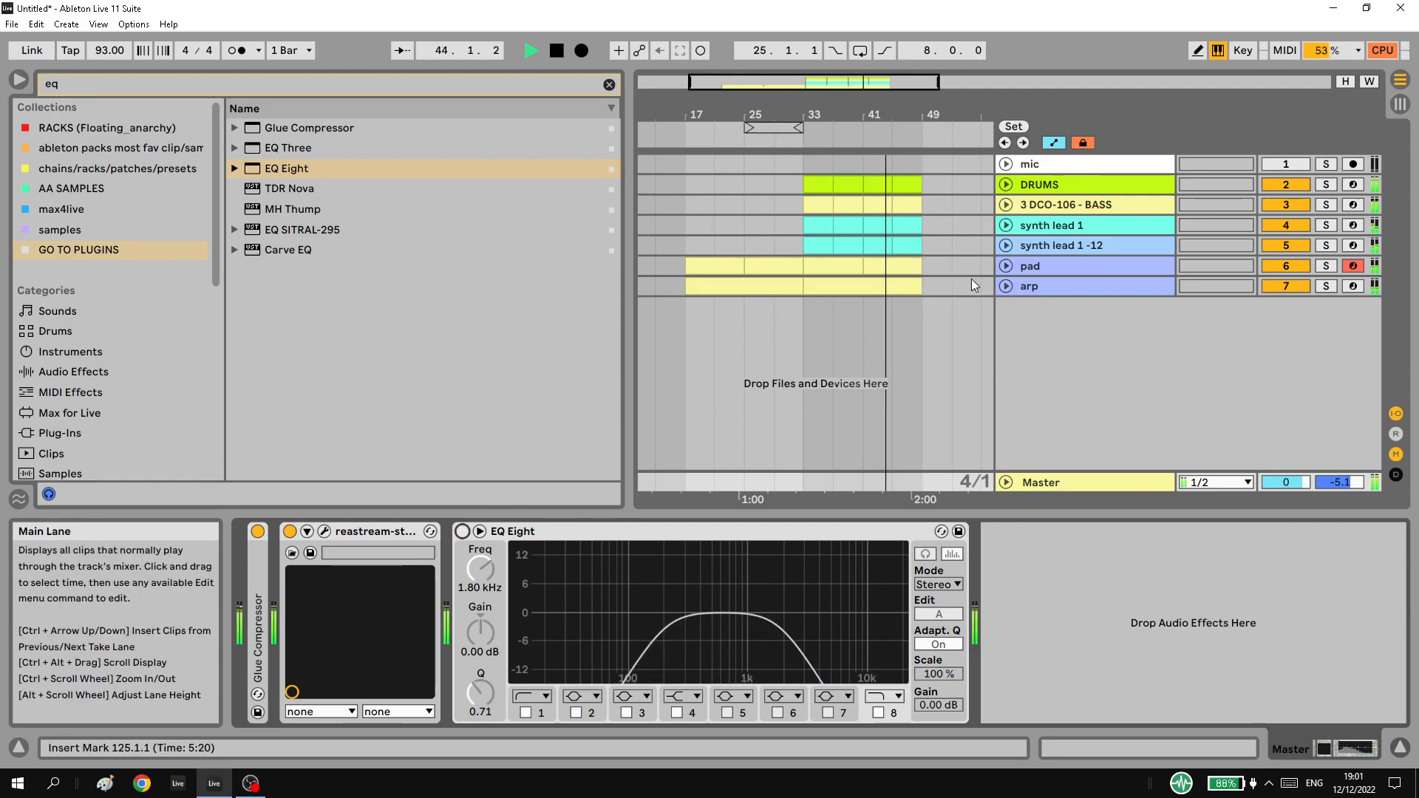
Open the bass track's DCO-106, raise its VCF frequency to 60.43 and slightly increase the envelope decay.
left_click(1056, 207)
left_click(291, 531)
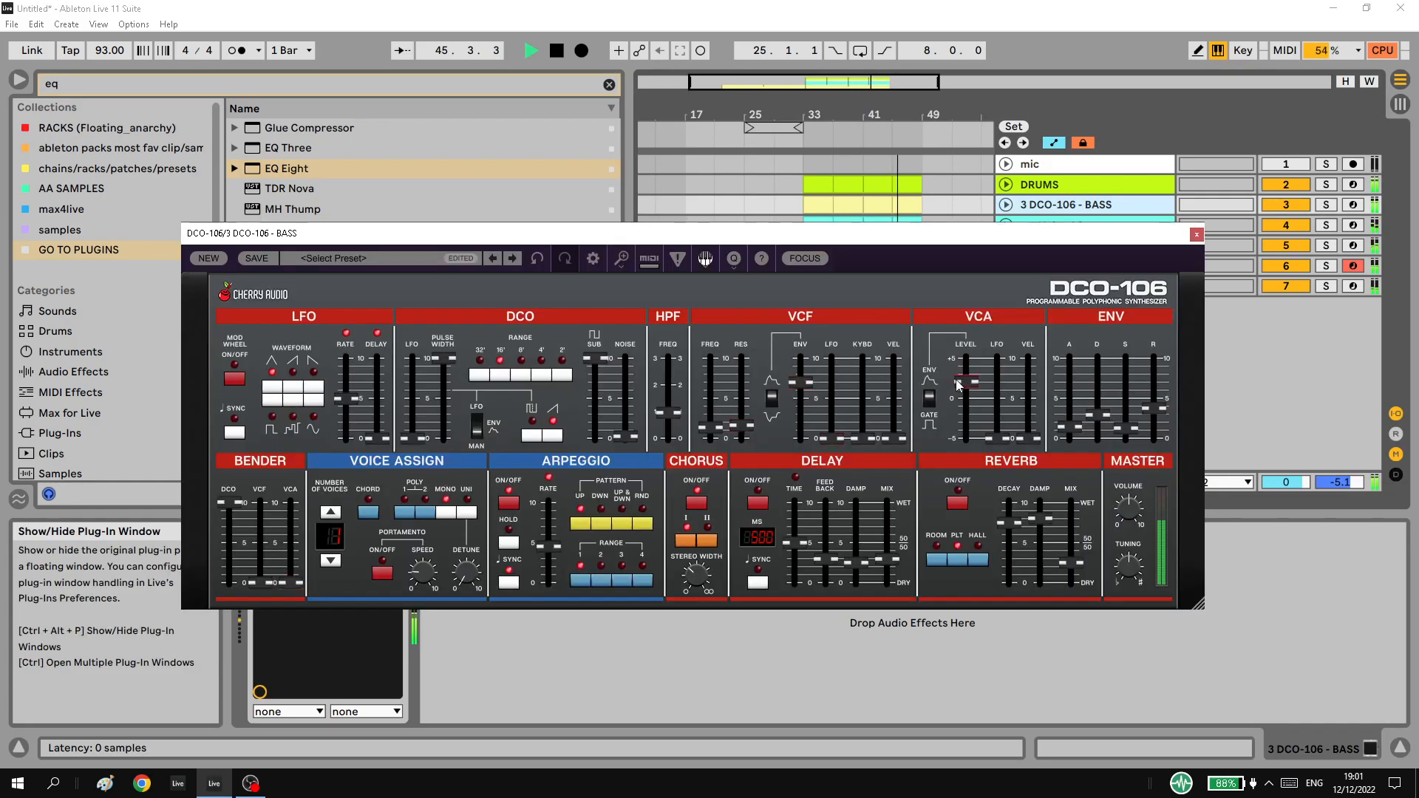
left_click_drag(711, 430, 713, 421)
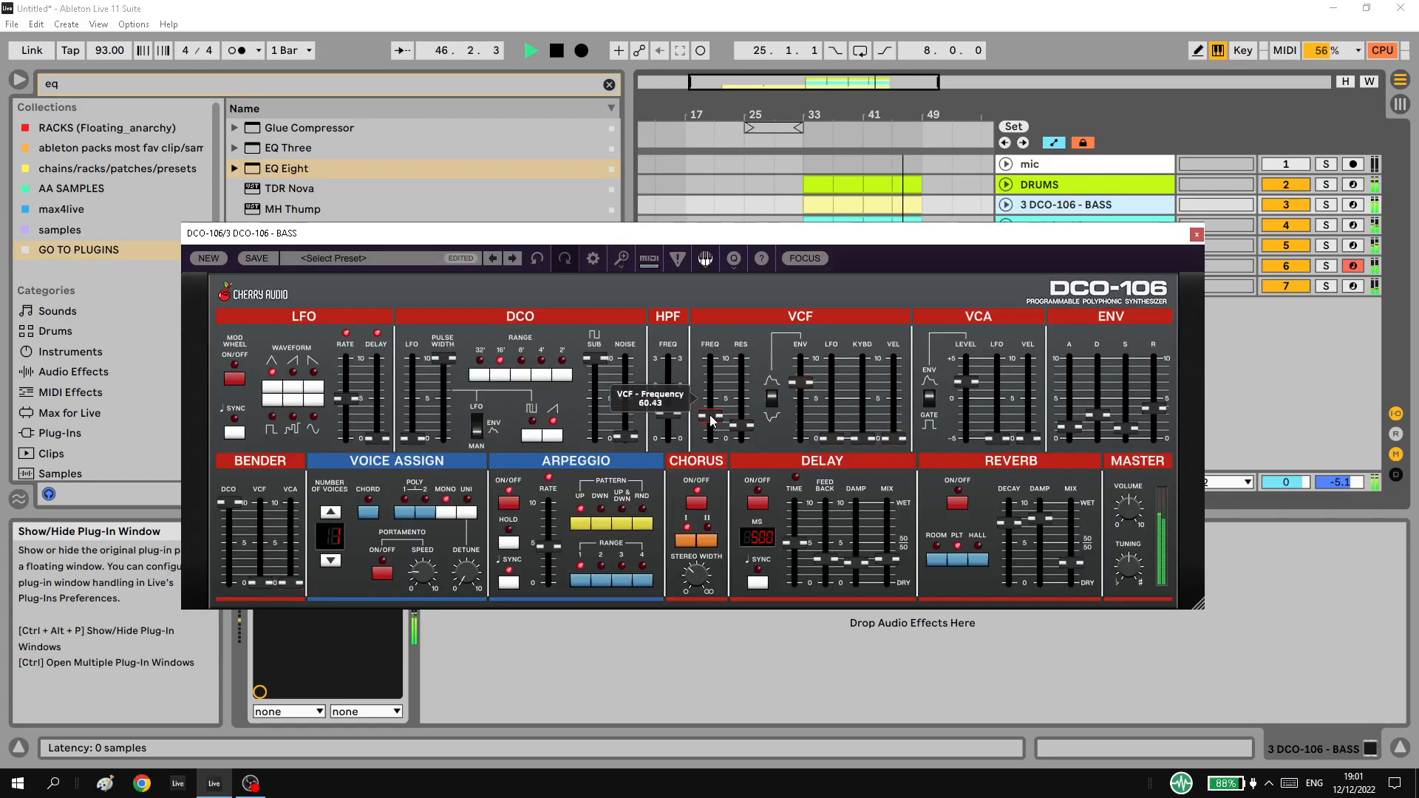
mouse_move(1097, 419)
left_mouse_down()
mouse_move(1151, 395)
mouse_move(1108, 416)
left_mouse_up()
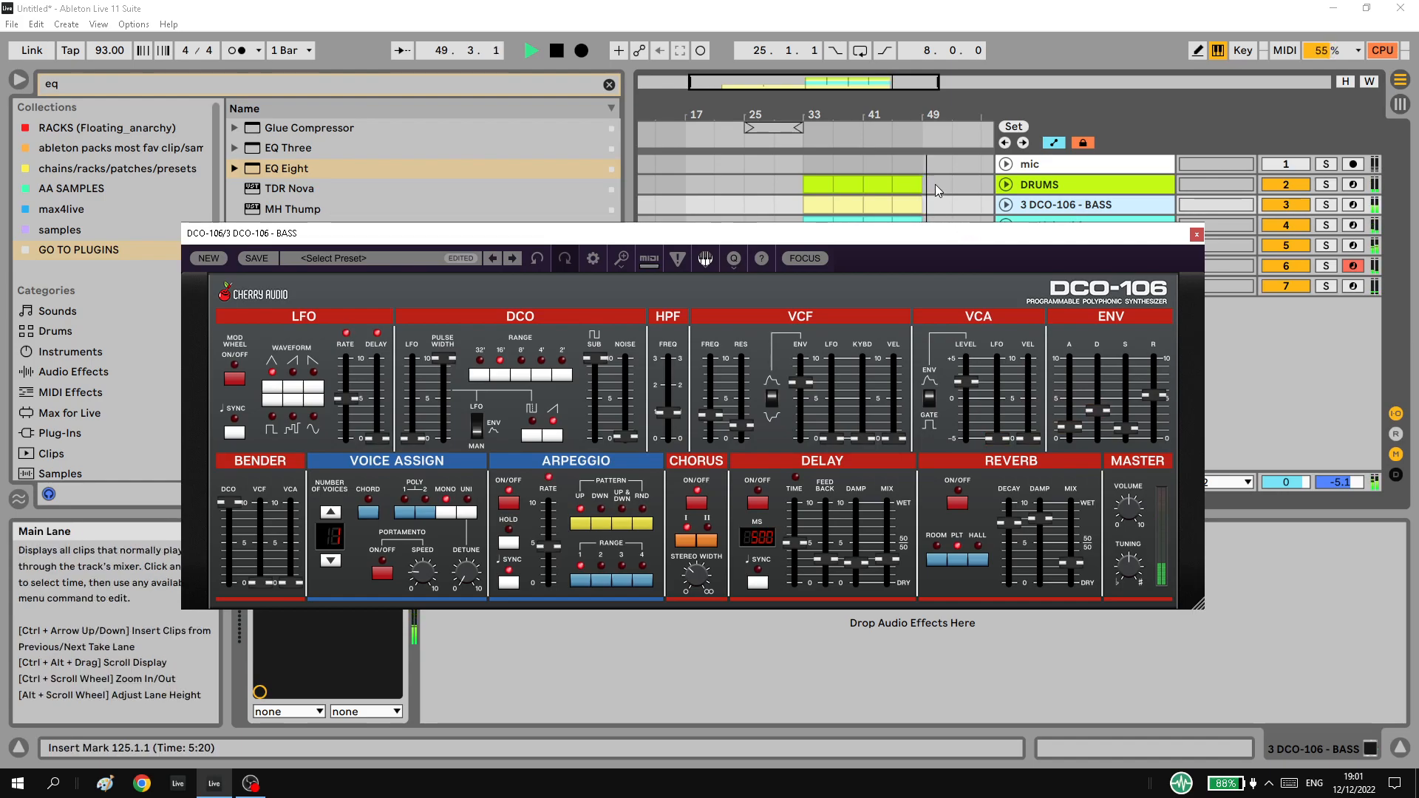
Copy the DRUMS and bass clips from bars 45 to 49 and paste them at bar 51.
scroll(936, 183, "up", 4)
left_click(886, 188)
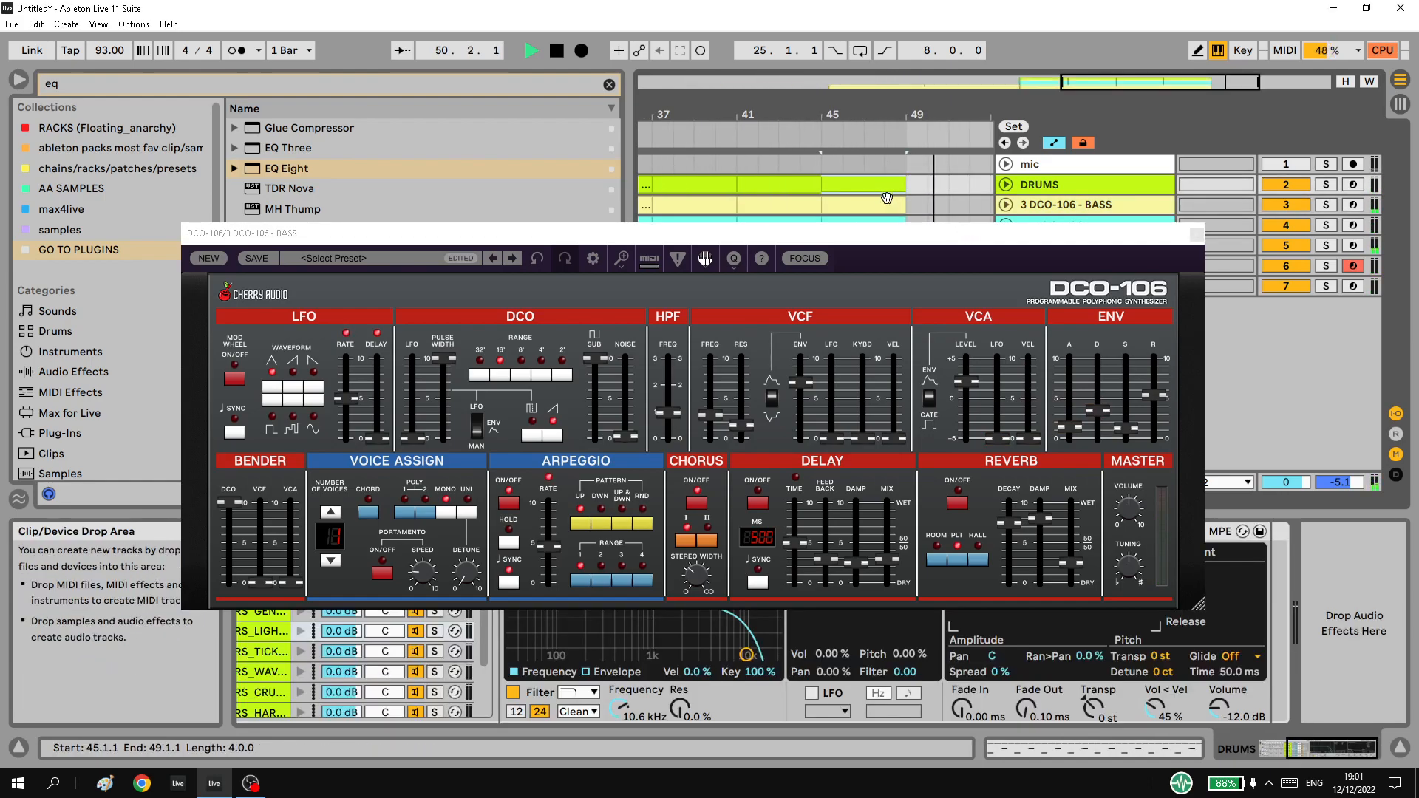
left_click(951, 190)
key("ctrl+v")
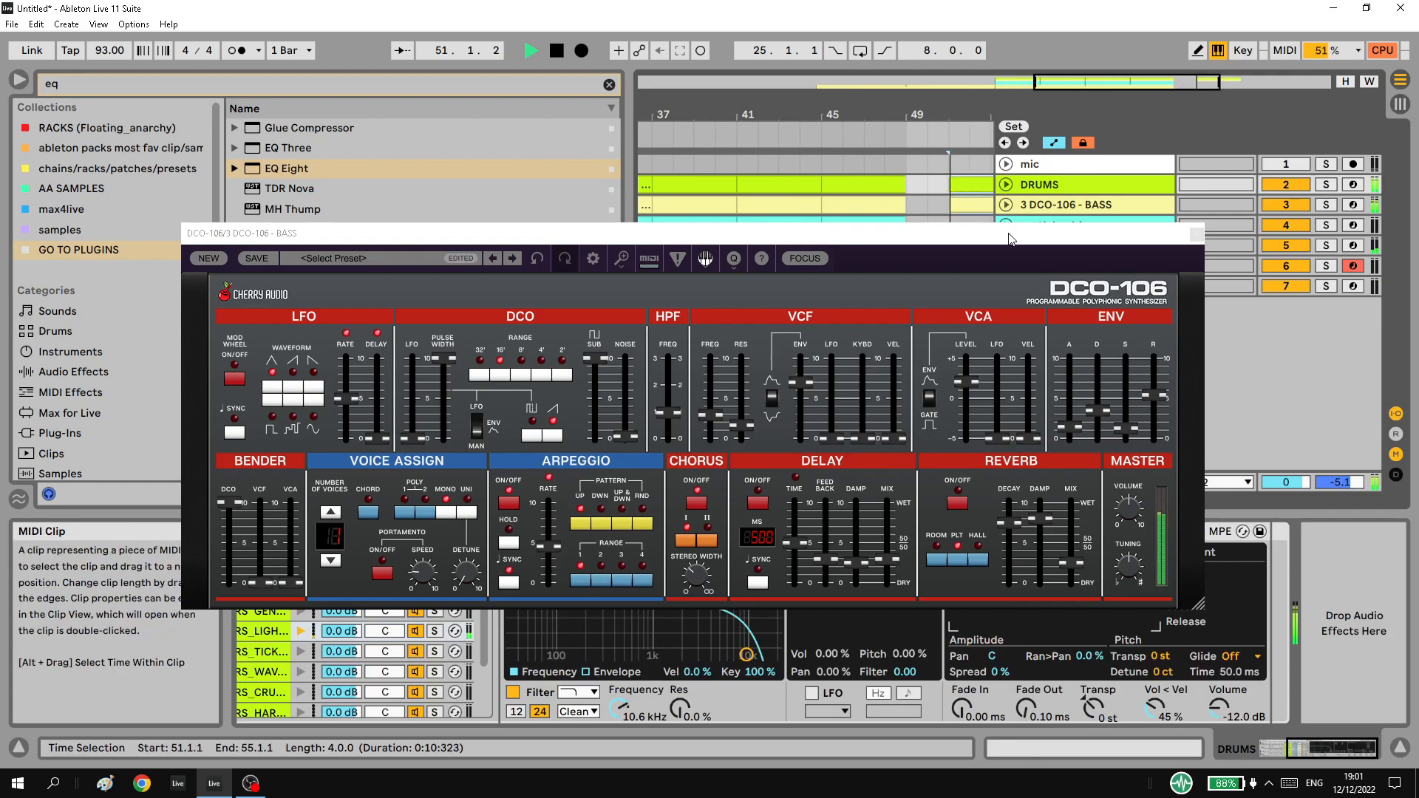
Lower the bass DCO-106's envelope release to 994.5 ms and VCF envelope amount to about 39%, and close its window with playback stopped.
left_click_drag(796, 389, 796, 396)
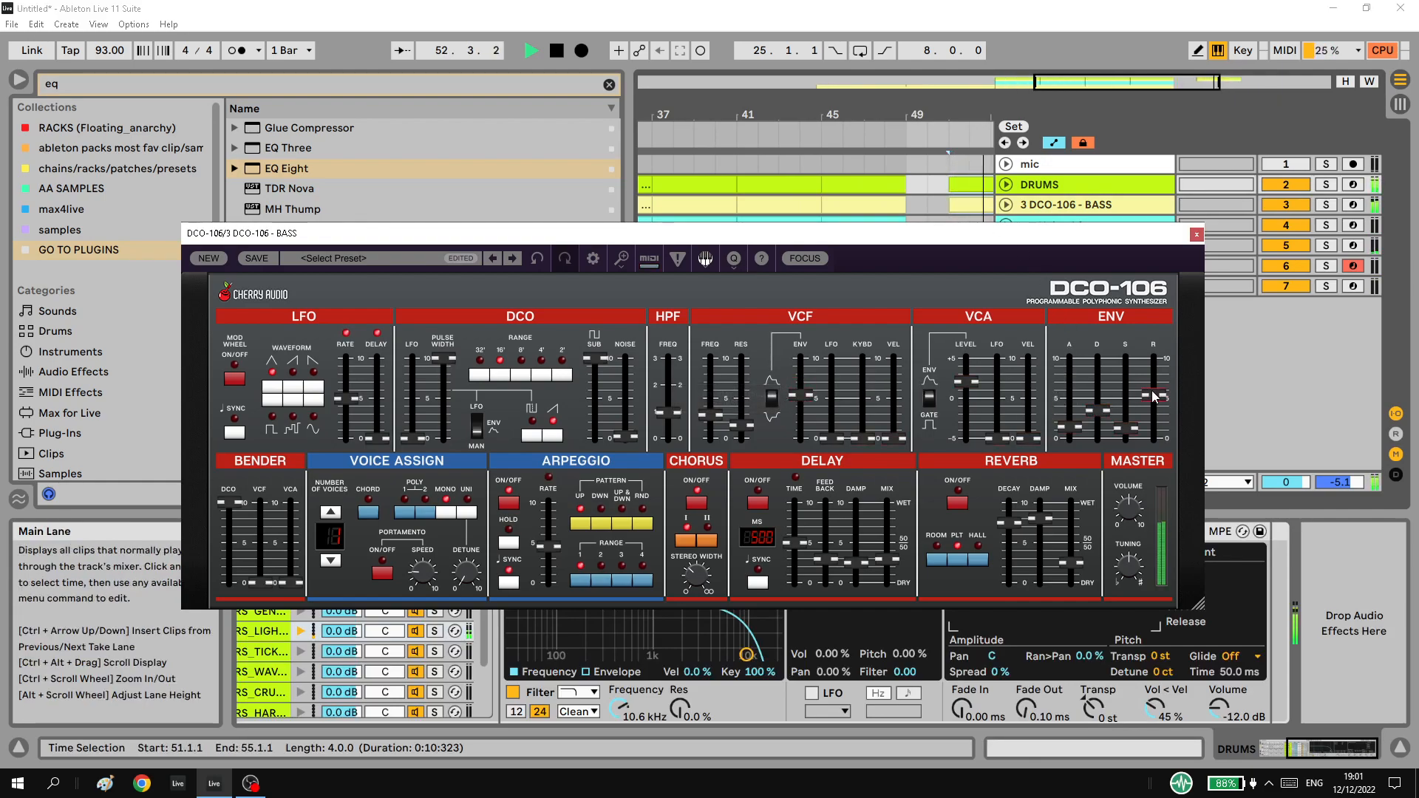
left_click_drag(1154, 395, 1158, 412)
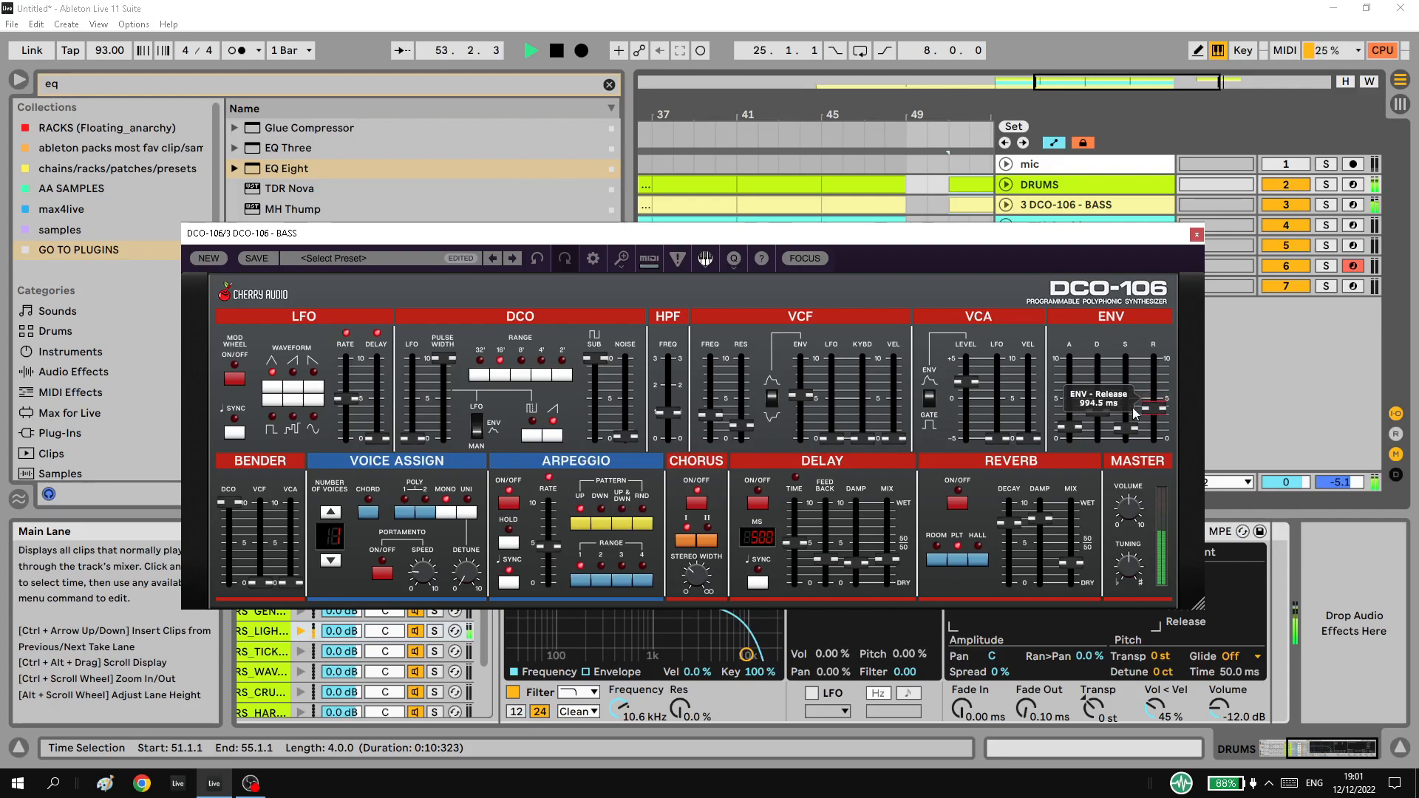
left_click_drag(802, 397, 810, 406)
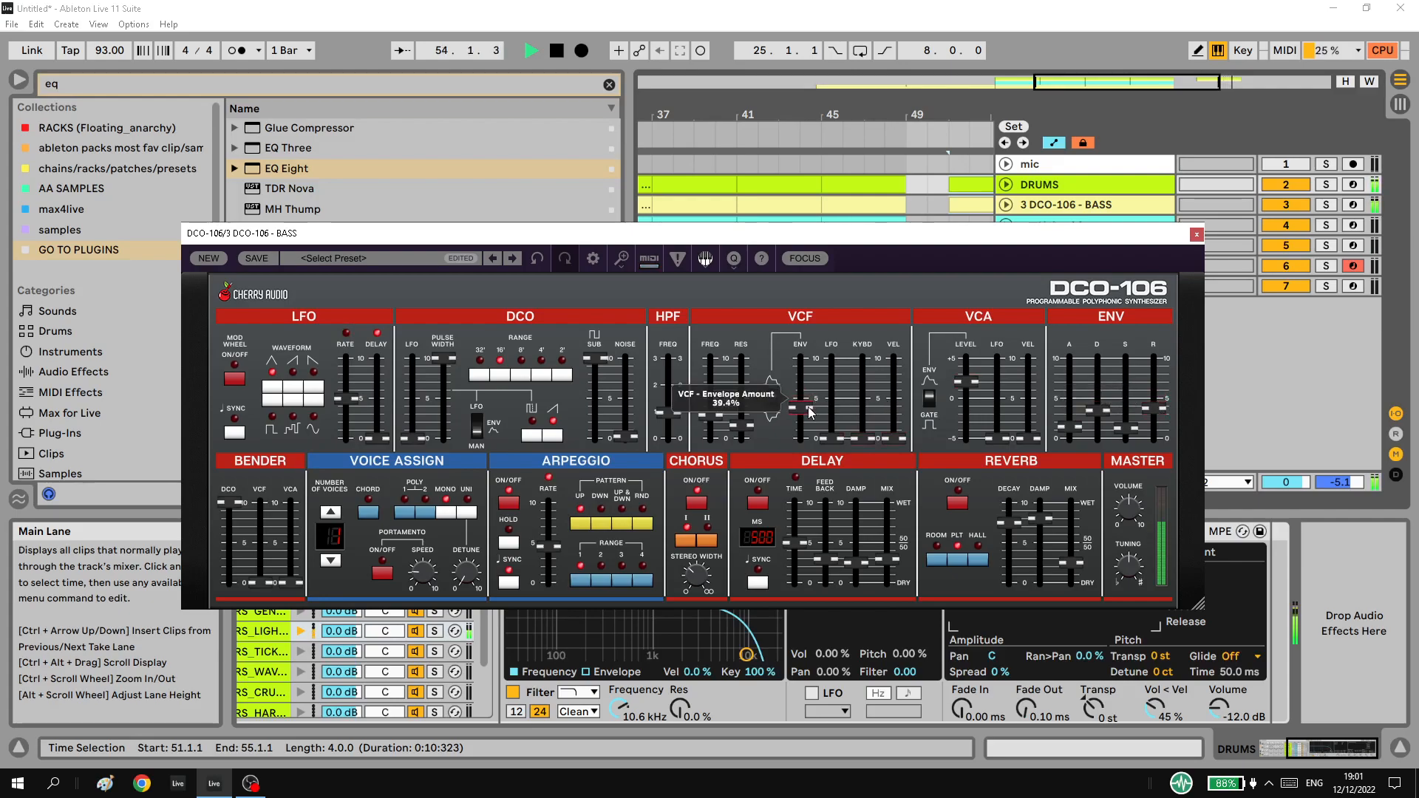
left_click_drag(843, 115, 843, 59)
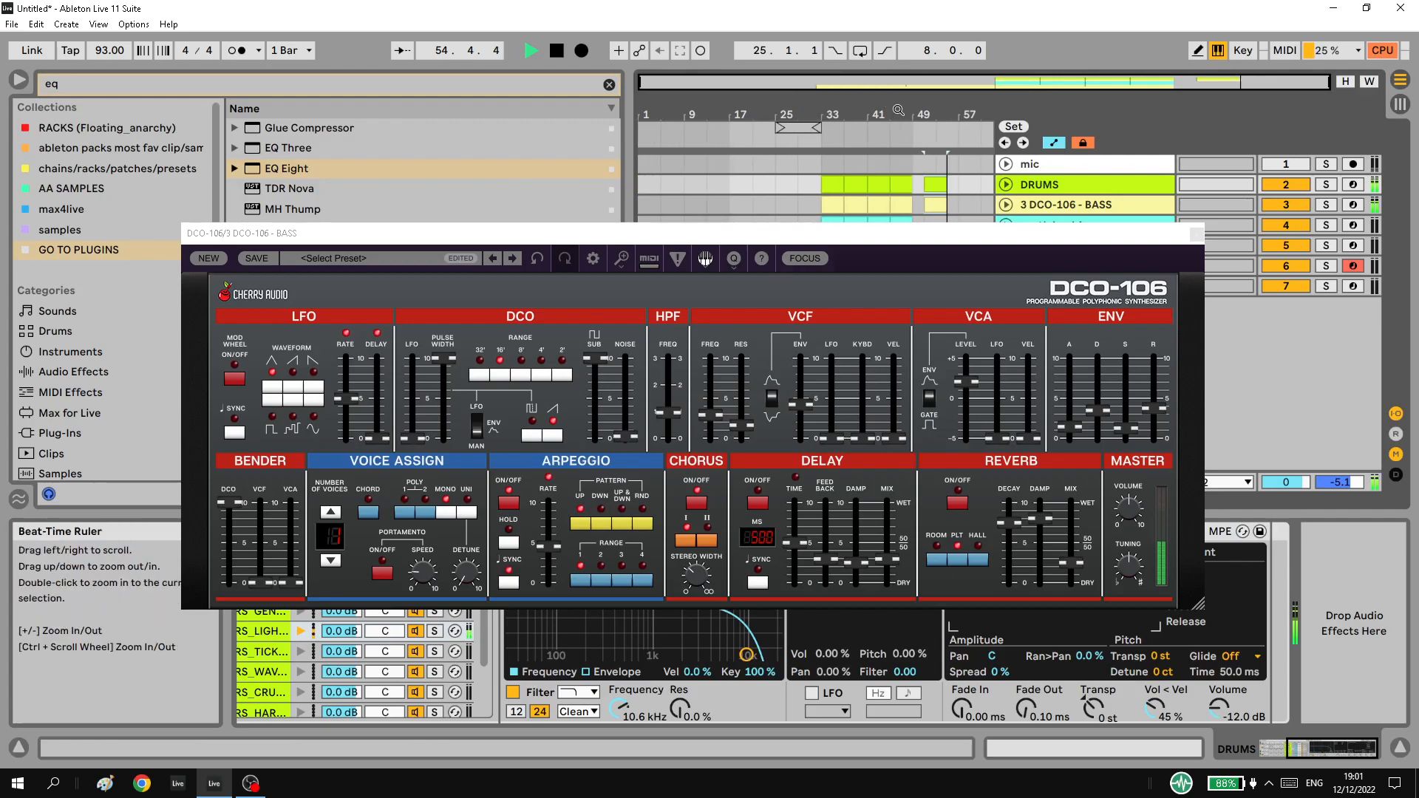
left_click(1112, 186)
key("space")
left_click(1196, 235)
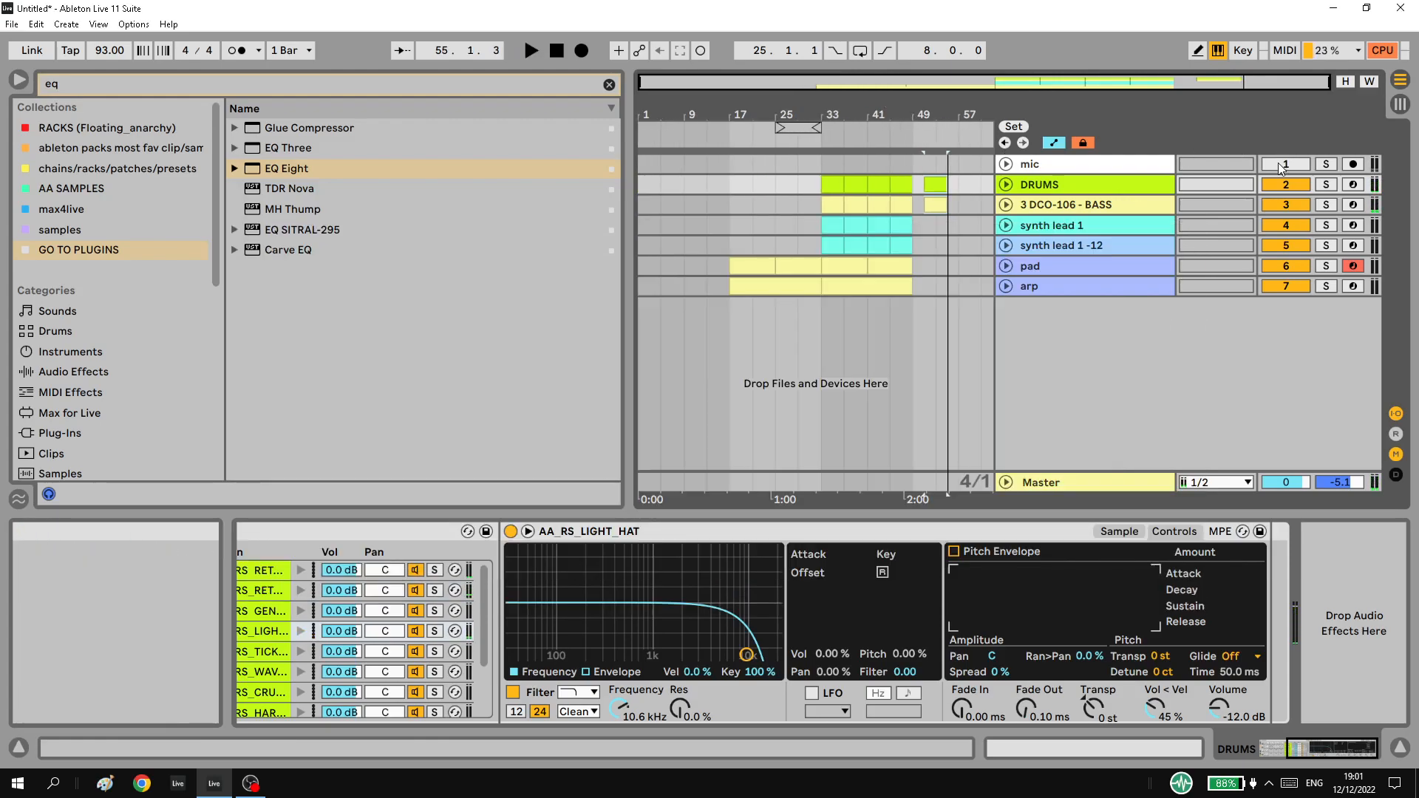
Open the save dialog for the Live Set and dismiss it without saving.
key("ctrl+s")
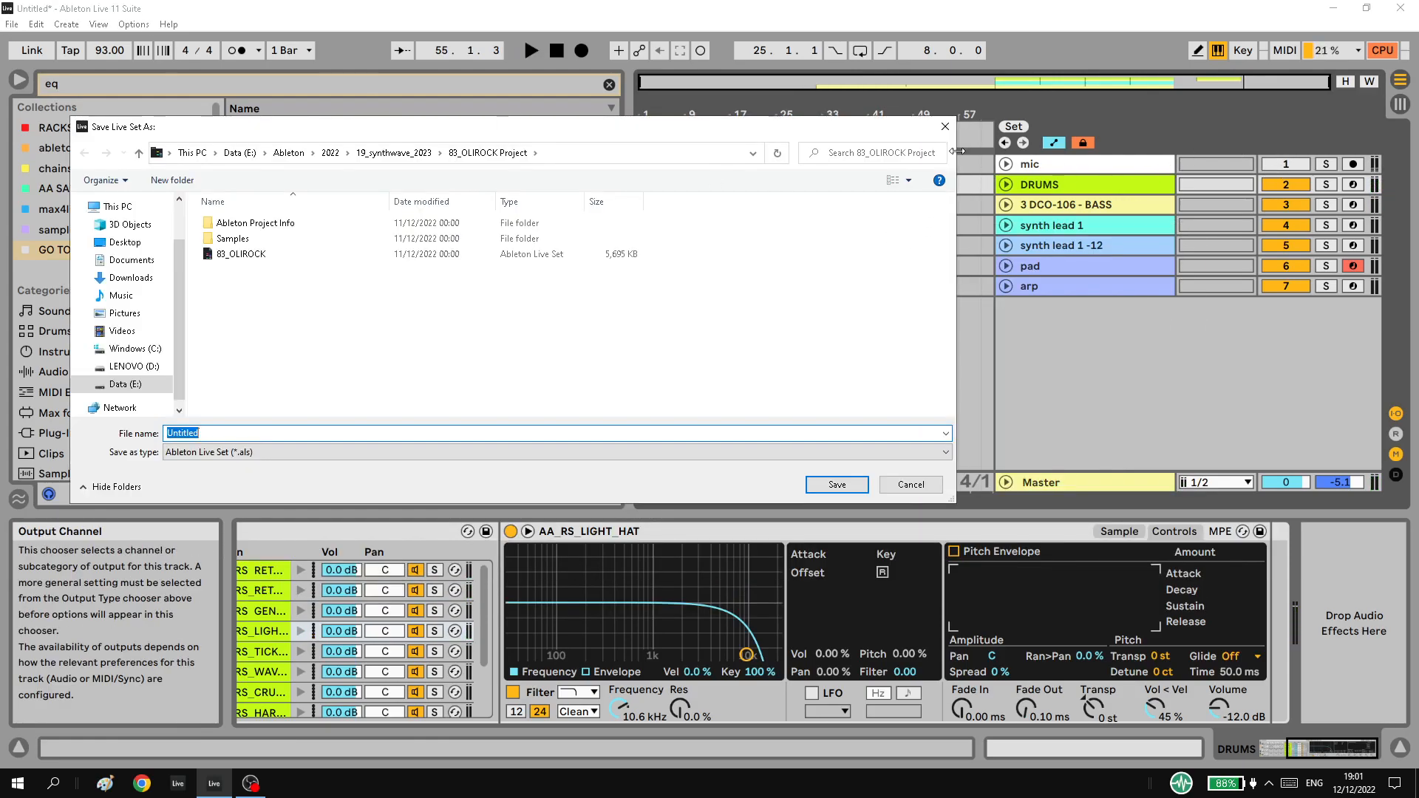
left_click(945, 127)
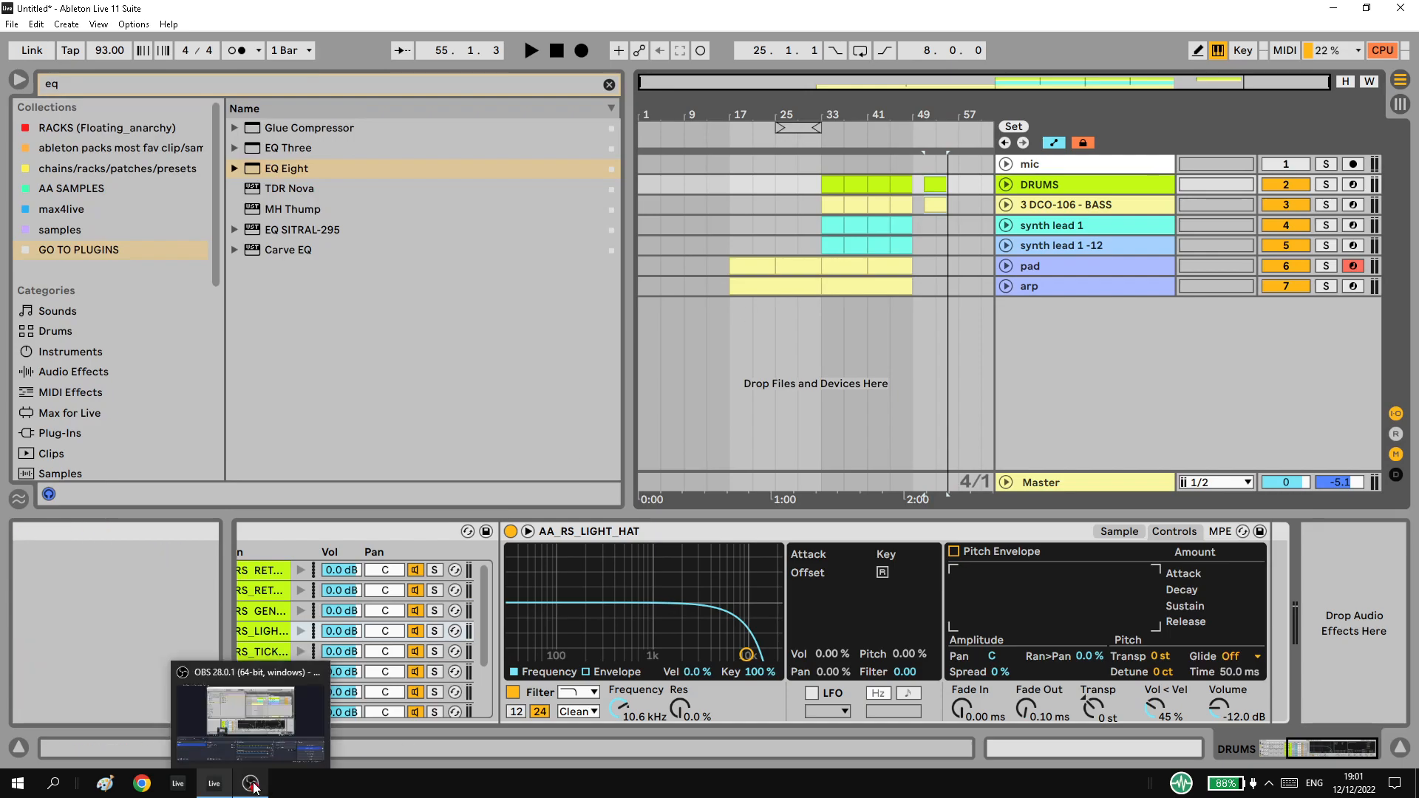